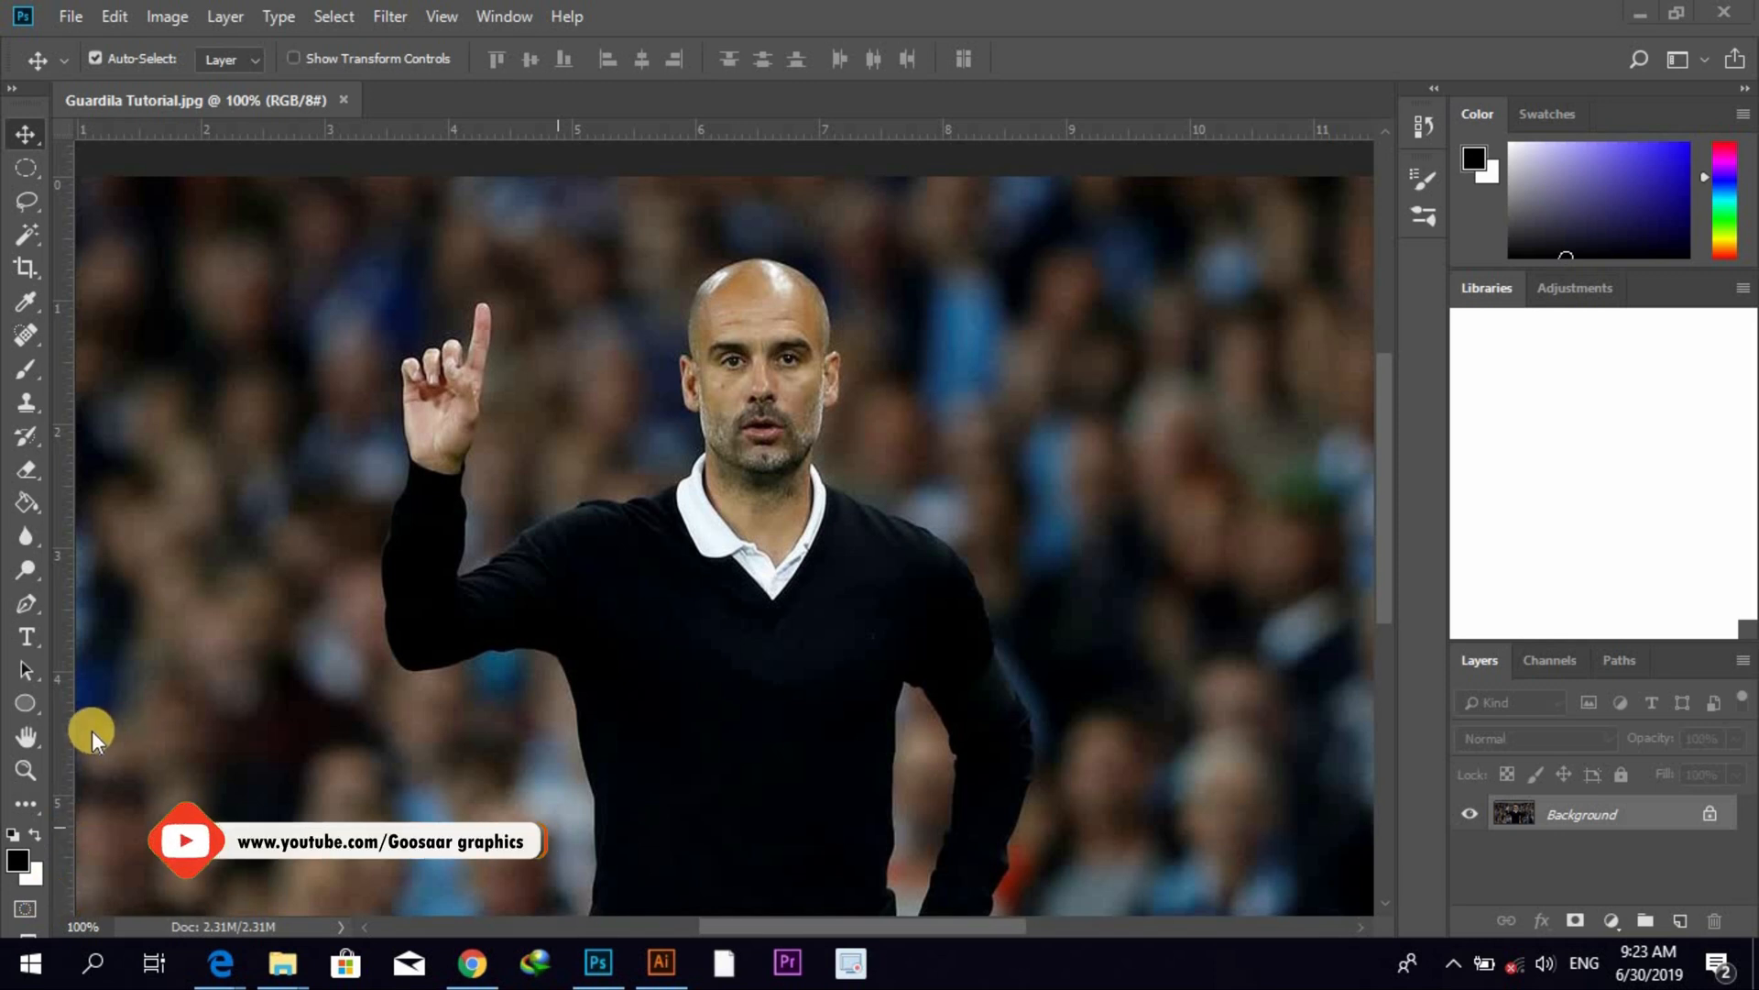
# - Switch to the Resources folder in File Explorer and open the Guadiola image with Adobe Photoshop CC 2018
pyautogui.click(290, 964)
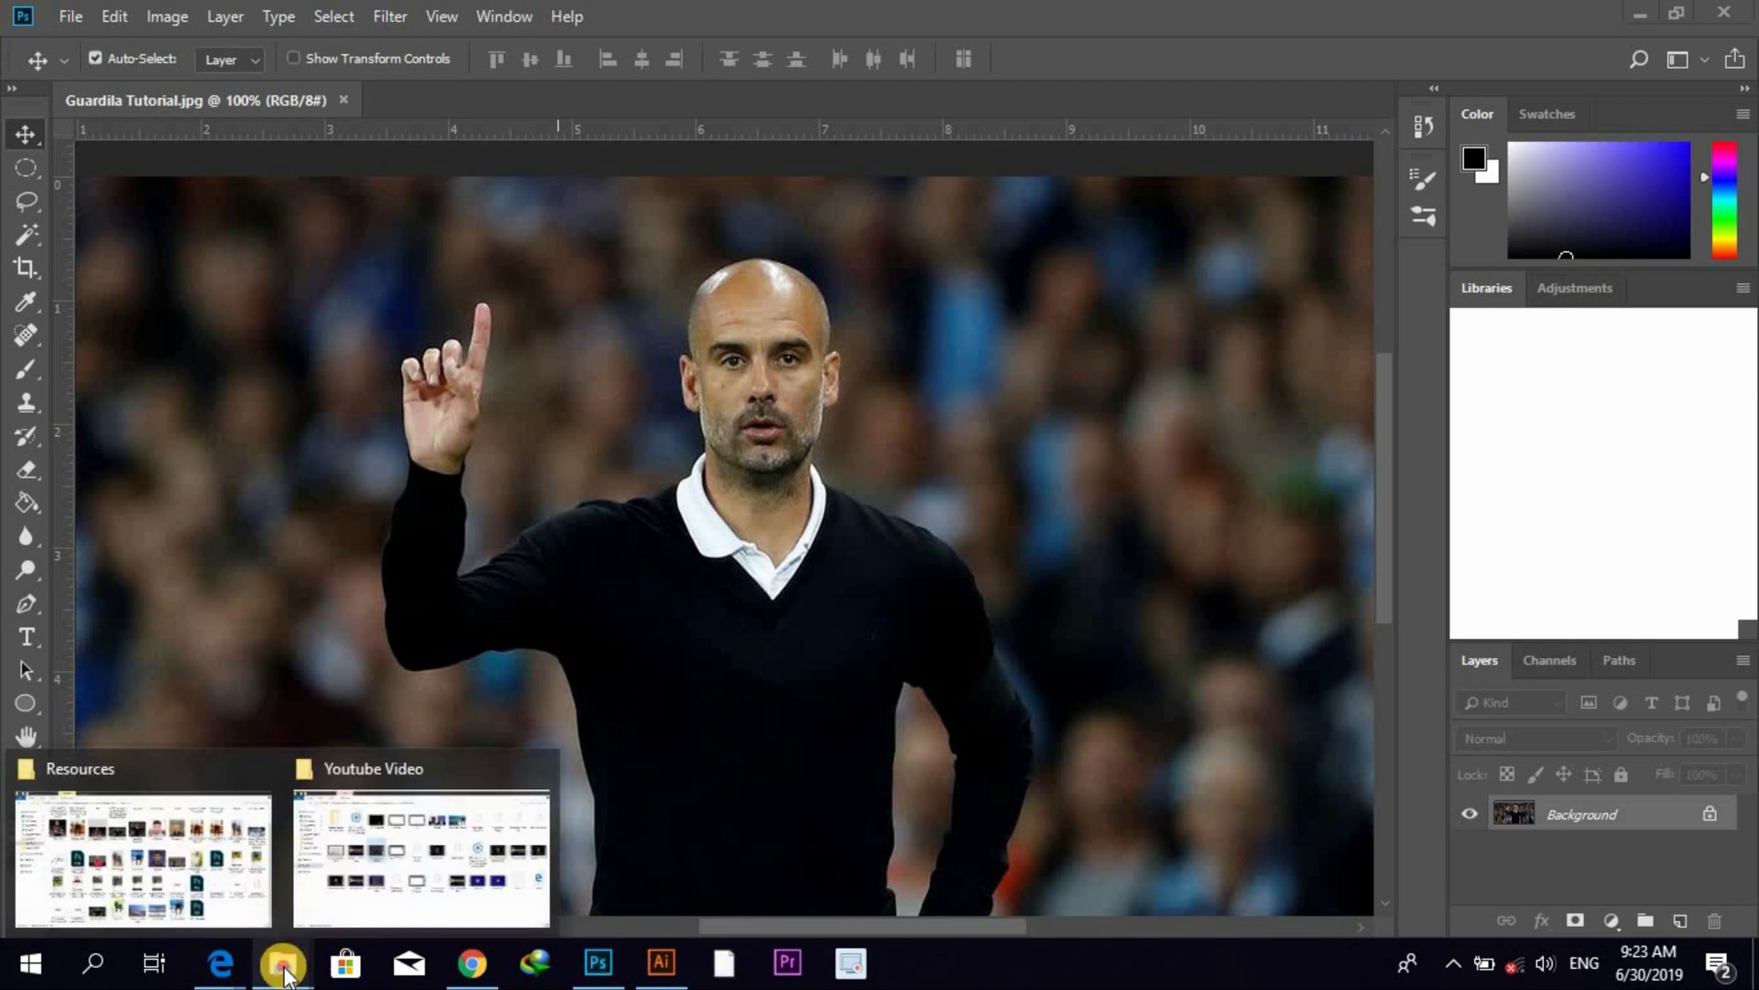
pyautogui.click(194, 906)
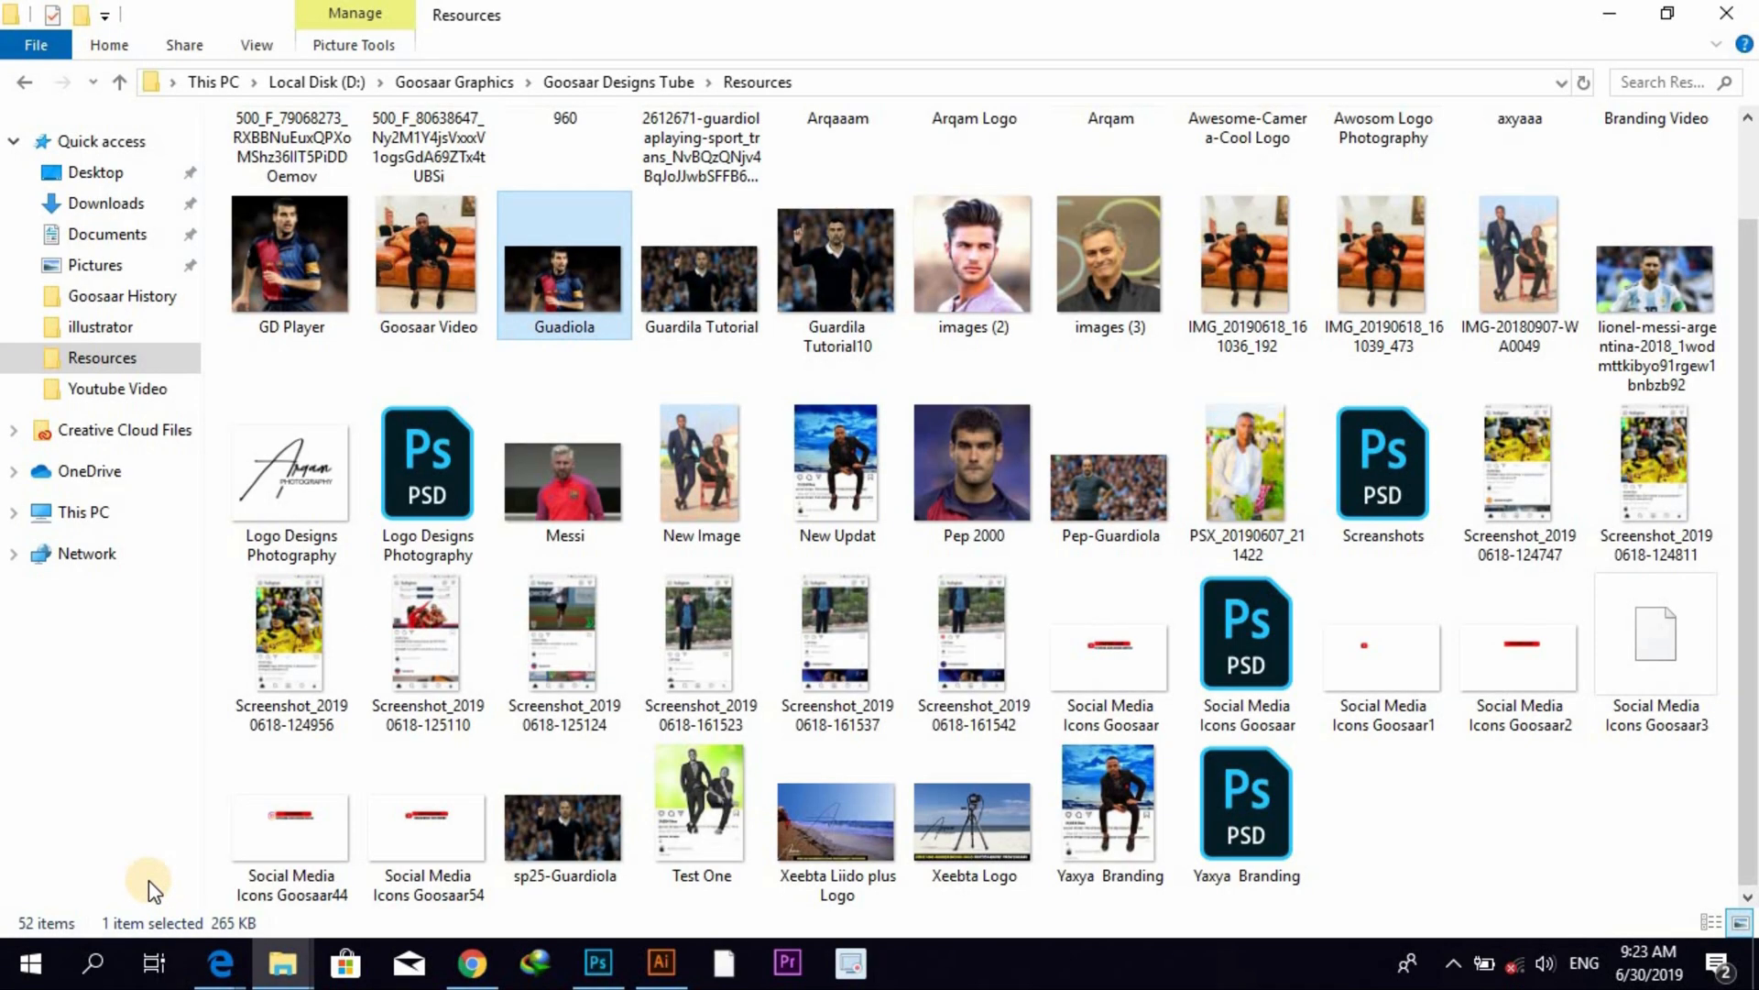
pyautogui.click(1474, 811)
pyautogui.click(596, 286)
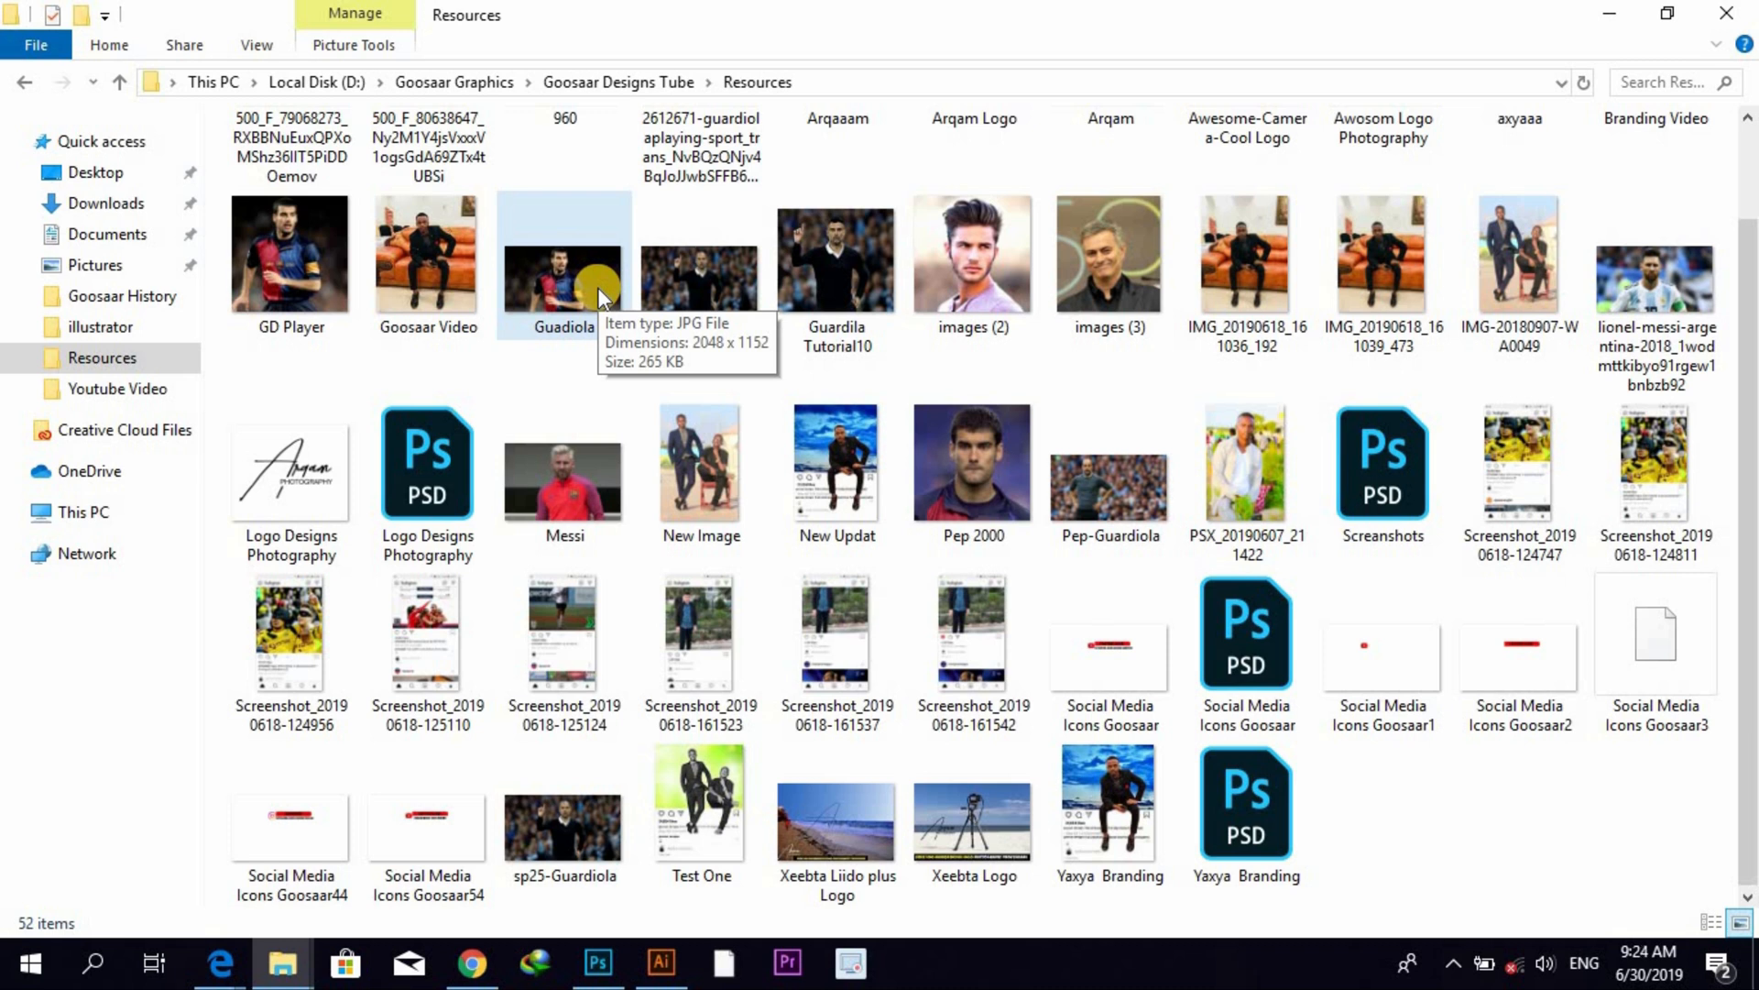
pyautogui.rightClick(597, 288)
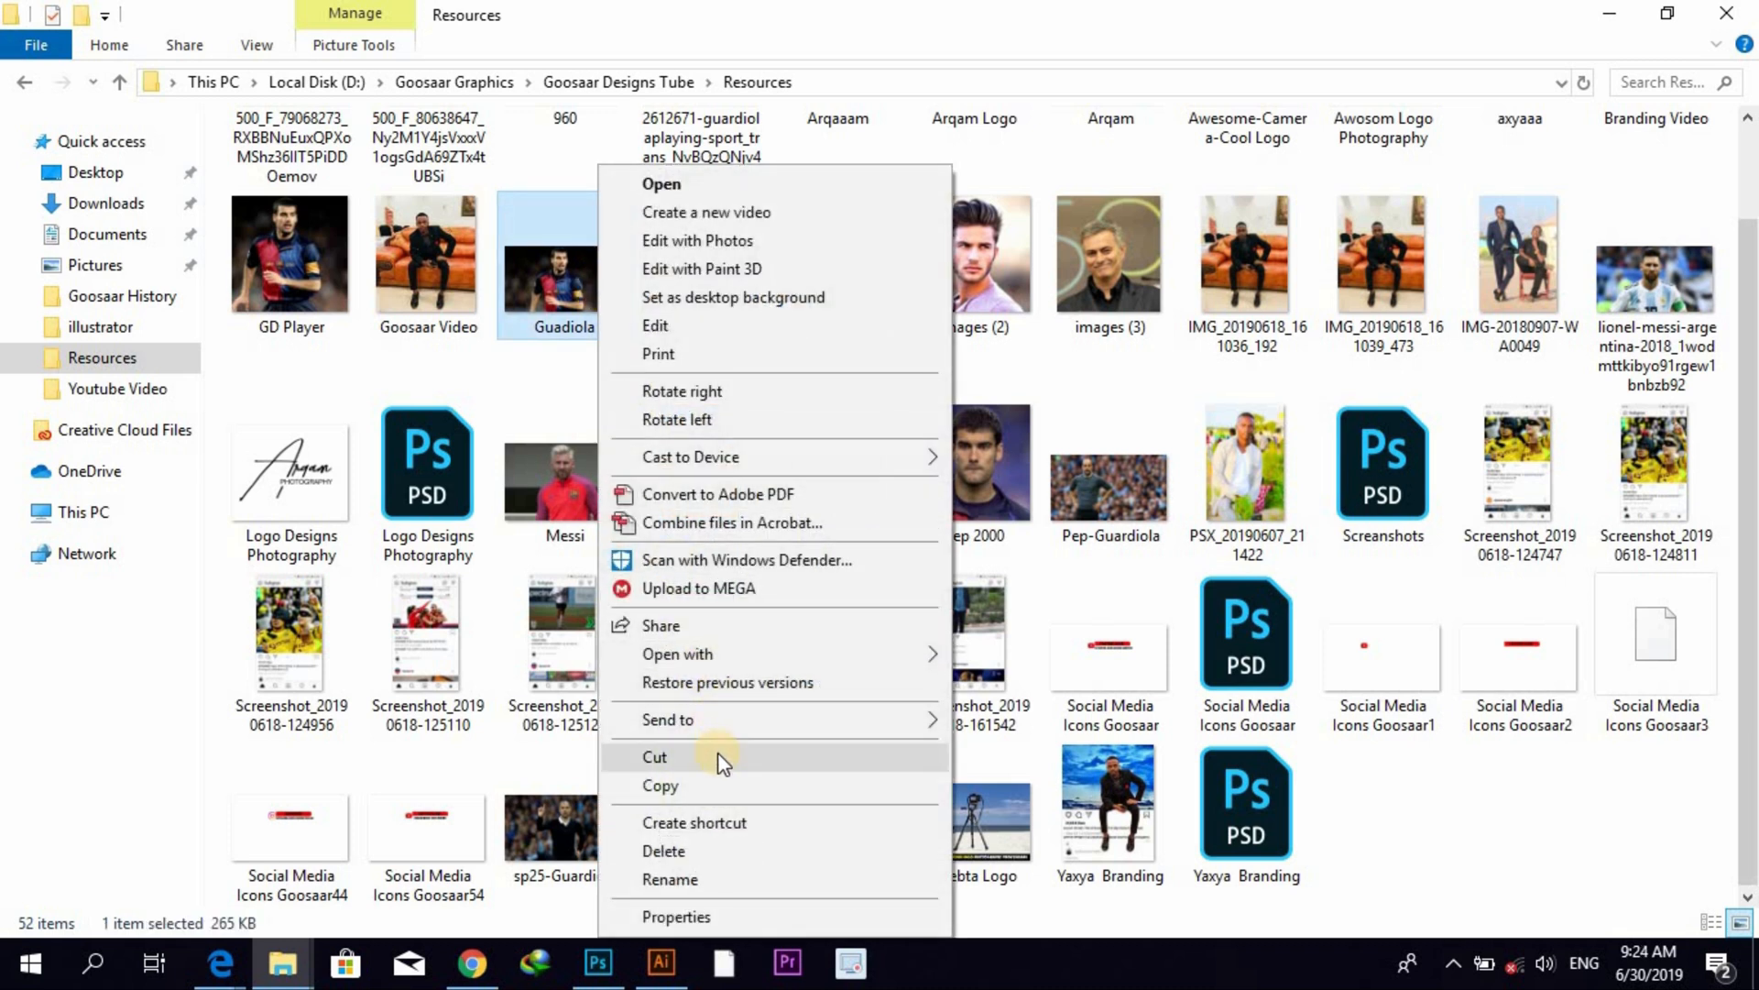
pyautogui.moveTo(798, 657)
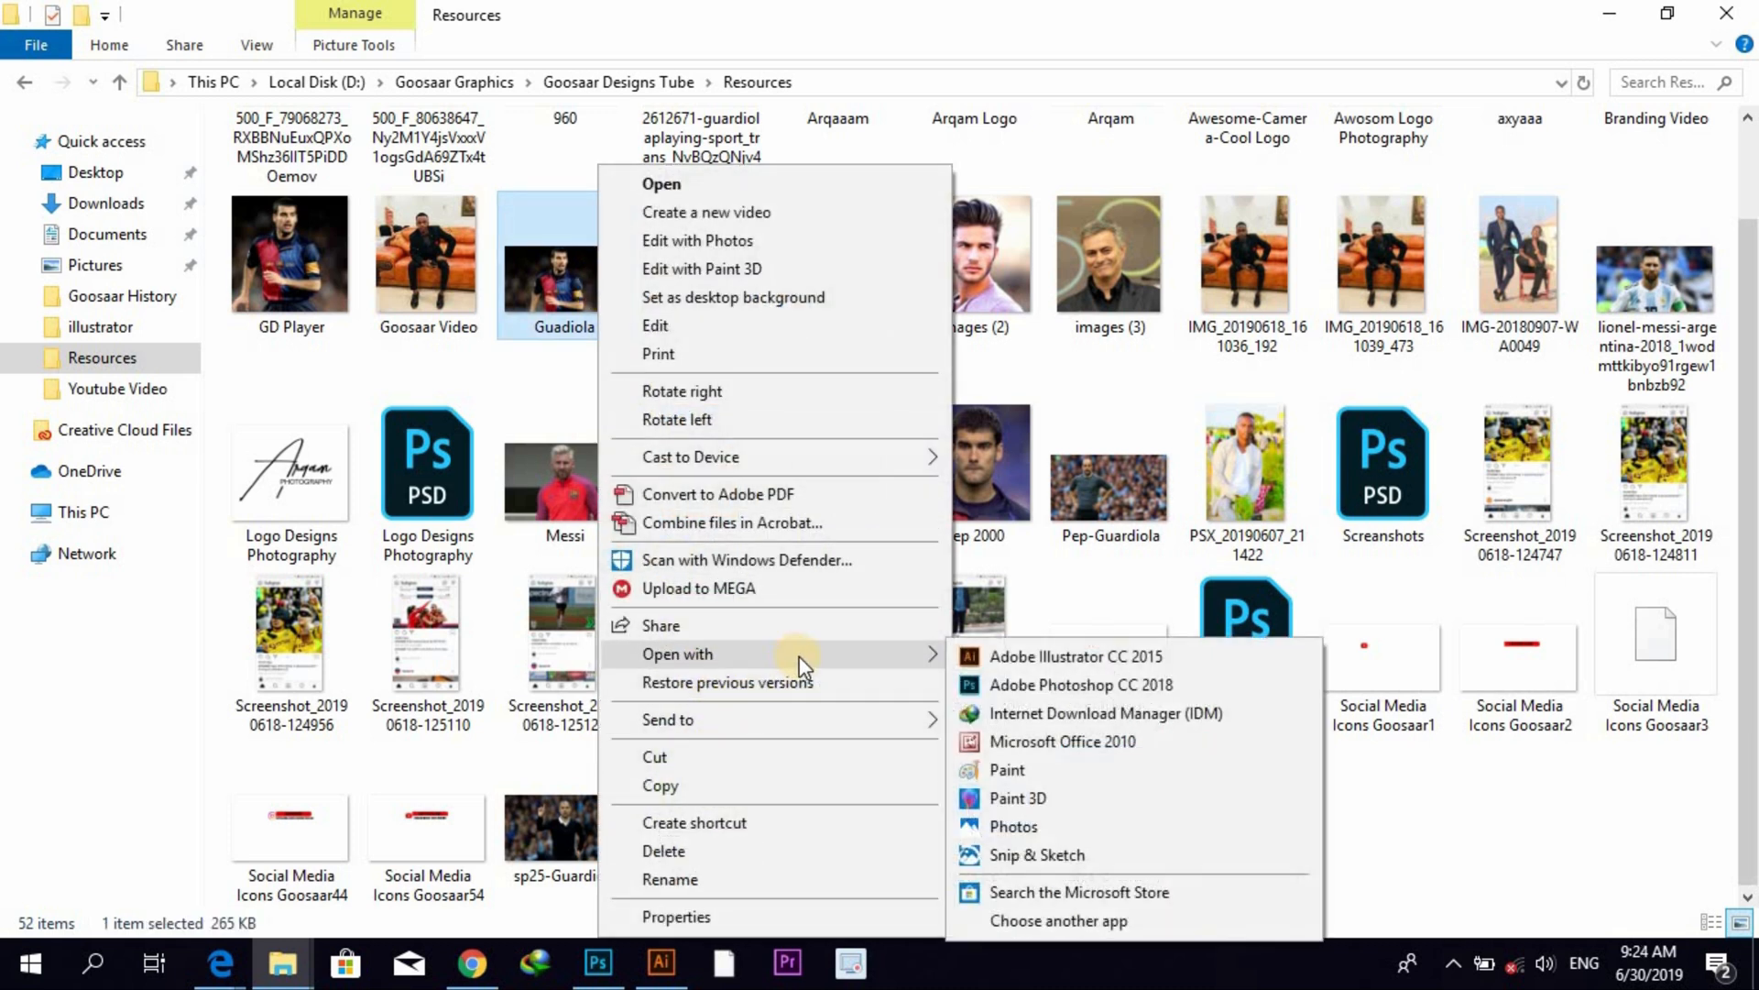
pyautogui.click(1000, 684)
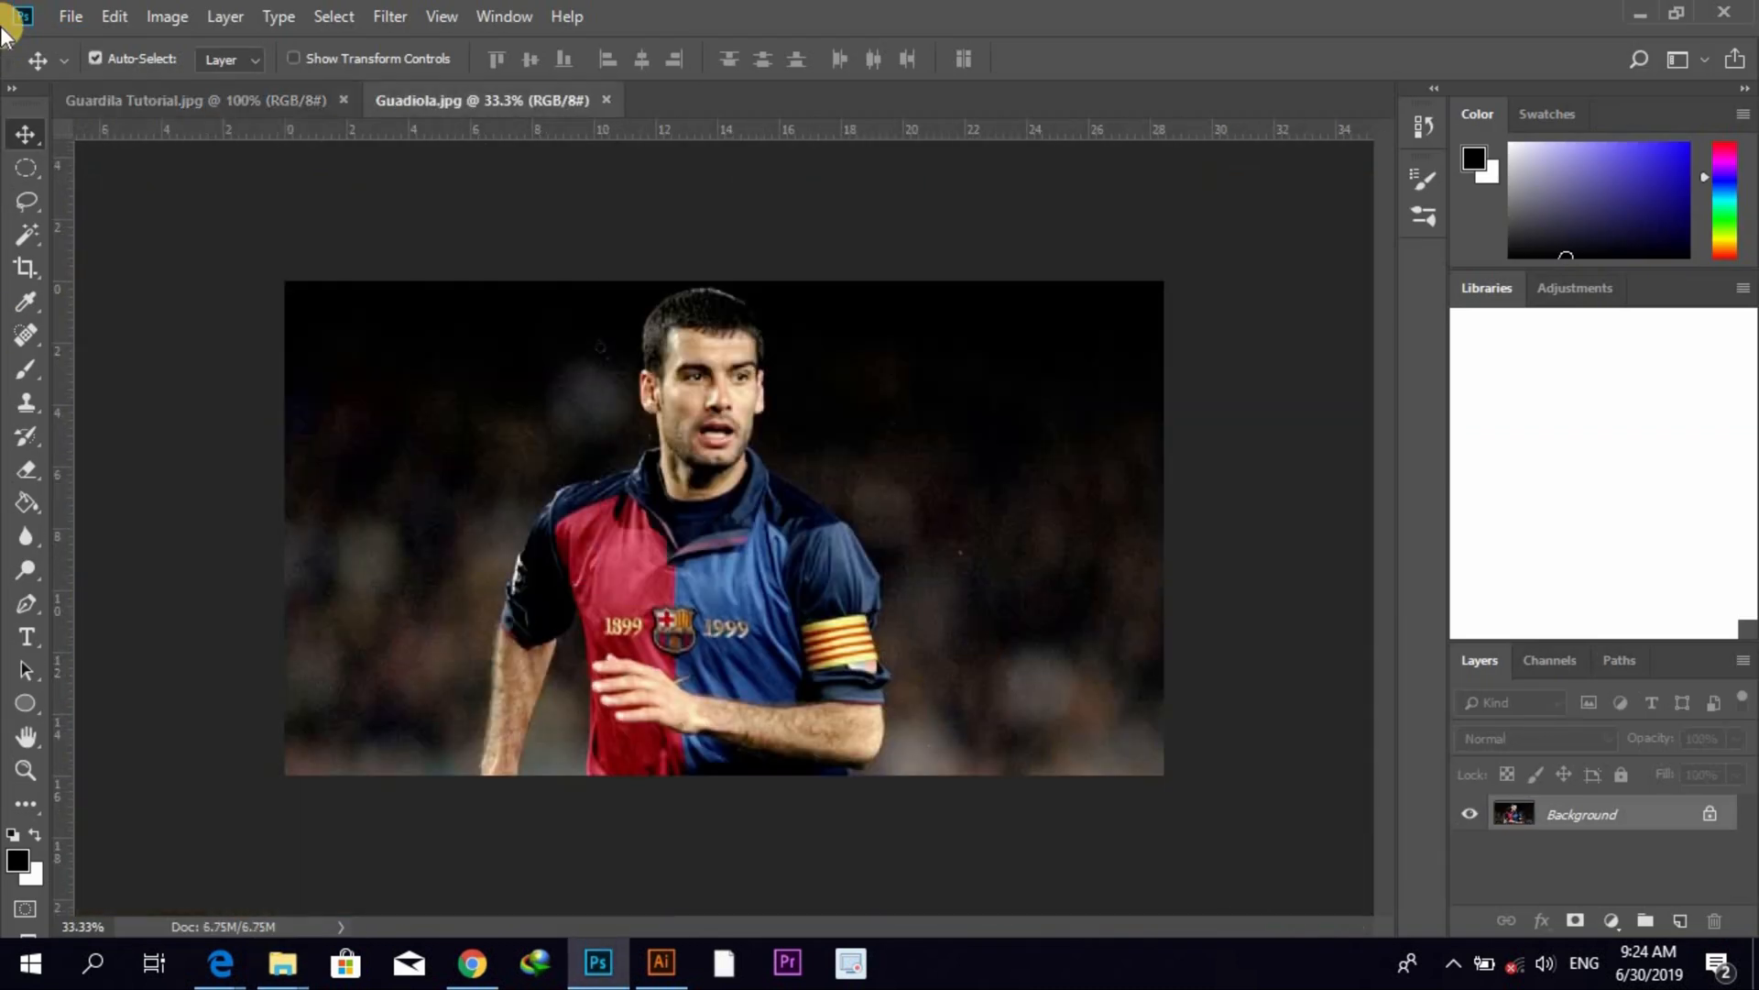
# - Convert the Background of Guadiola.jpg to an editable layer named Layer 0 and cut its entire contents
pyautogui.click(178, 100)
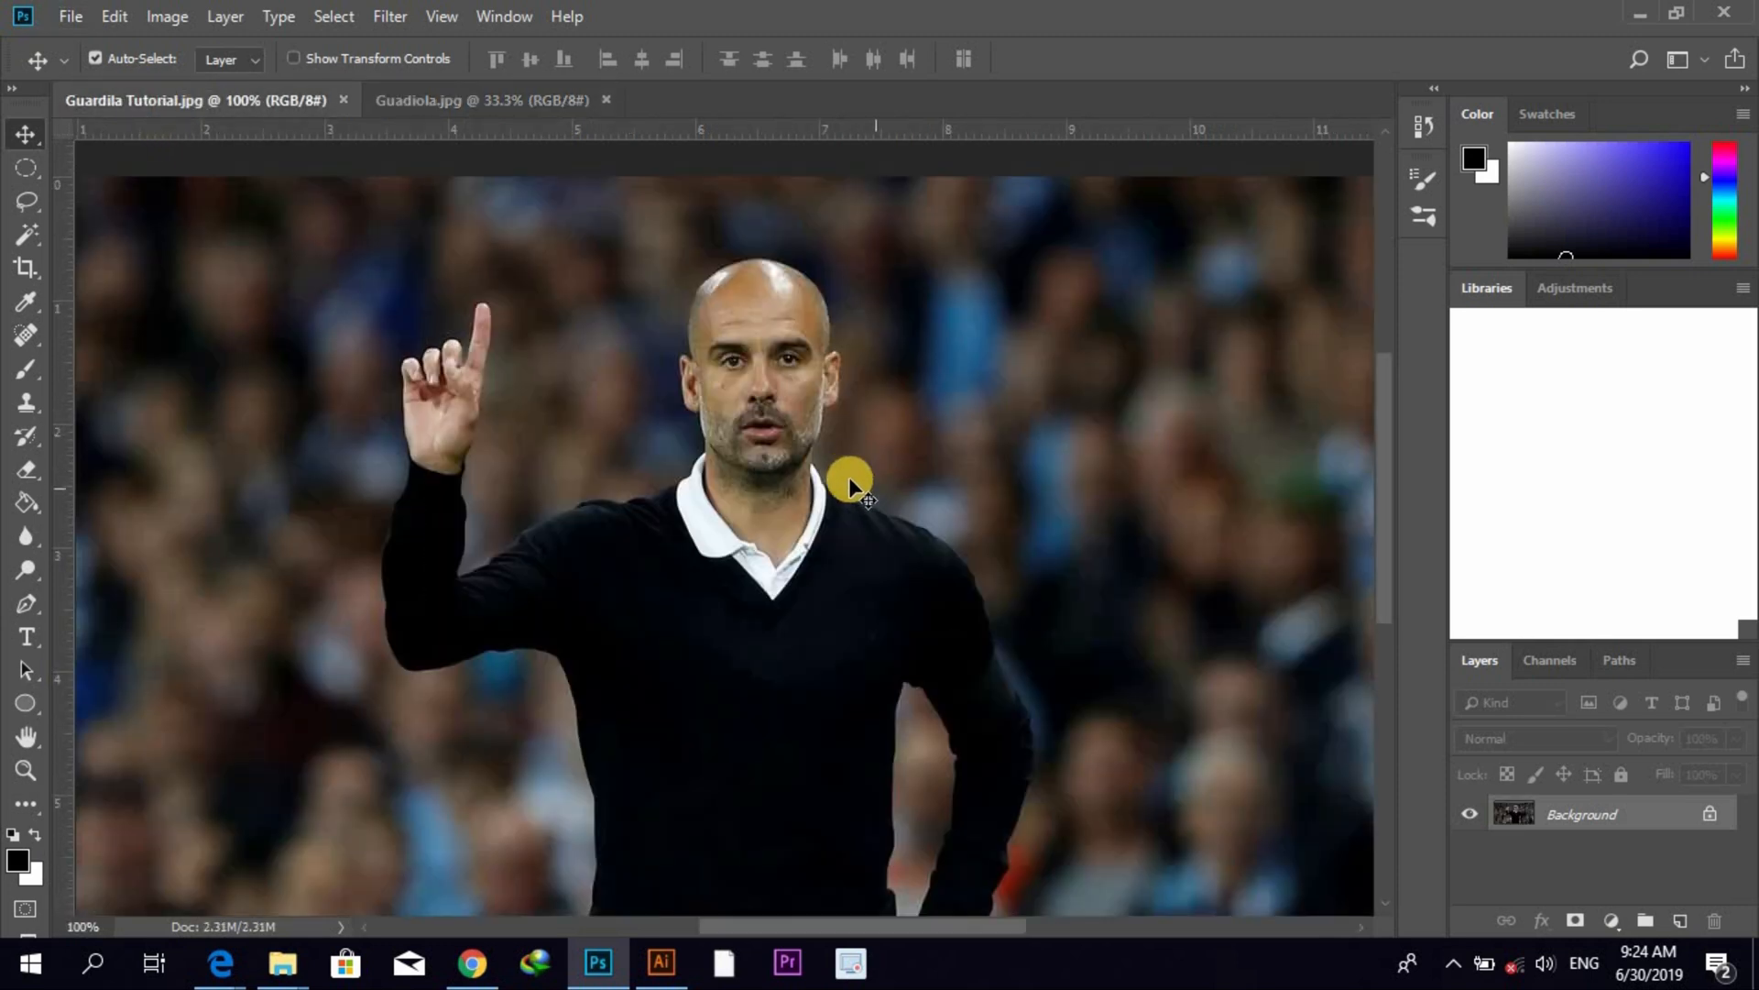
pyautogui.click(520, 110)
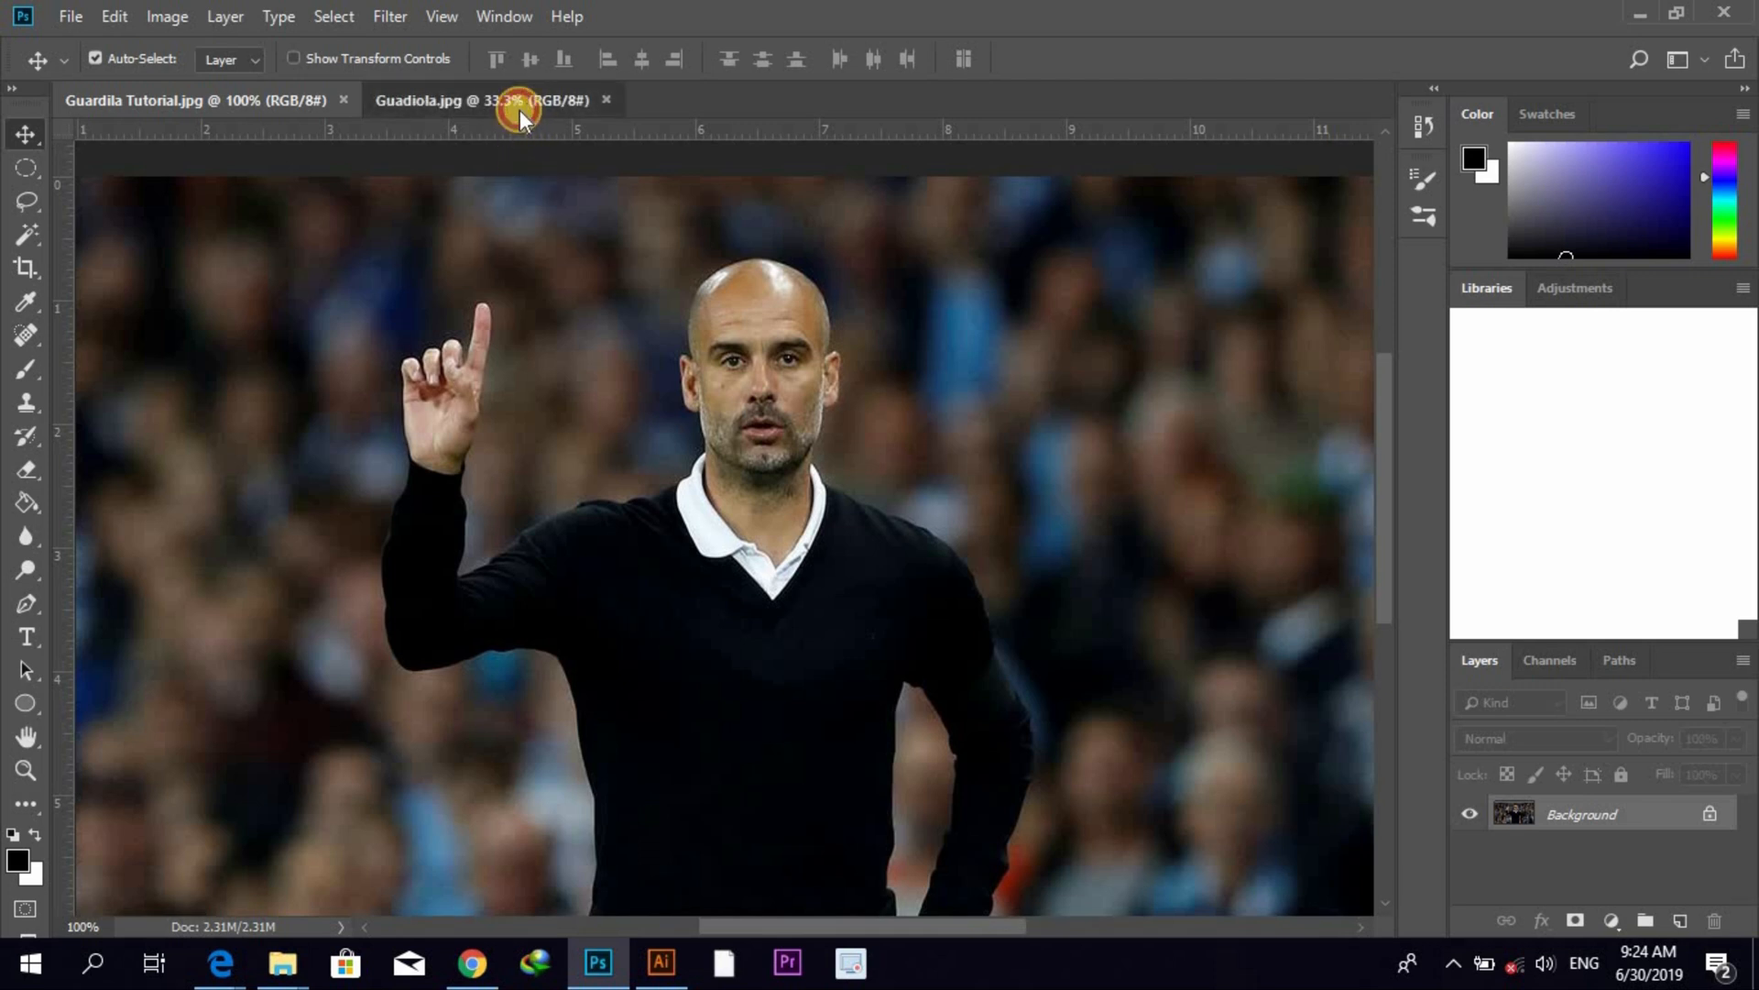
pyautogui.doubleClick(1630, 812)
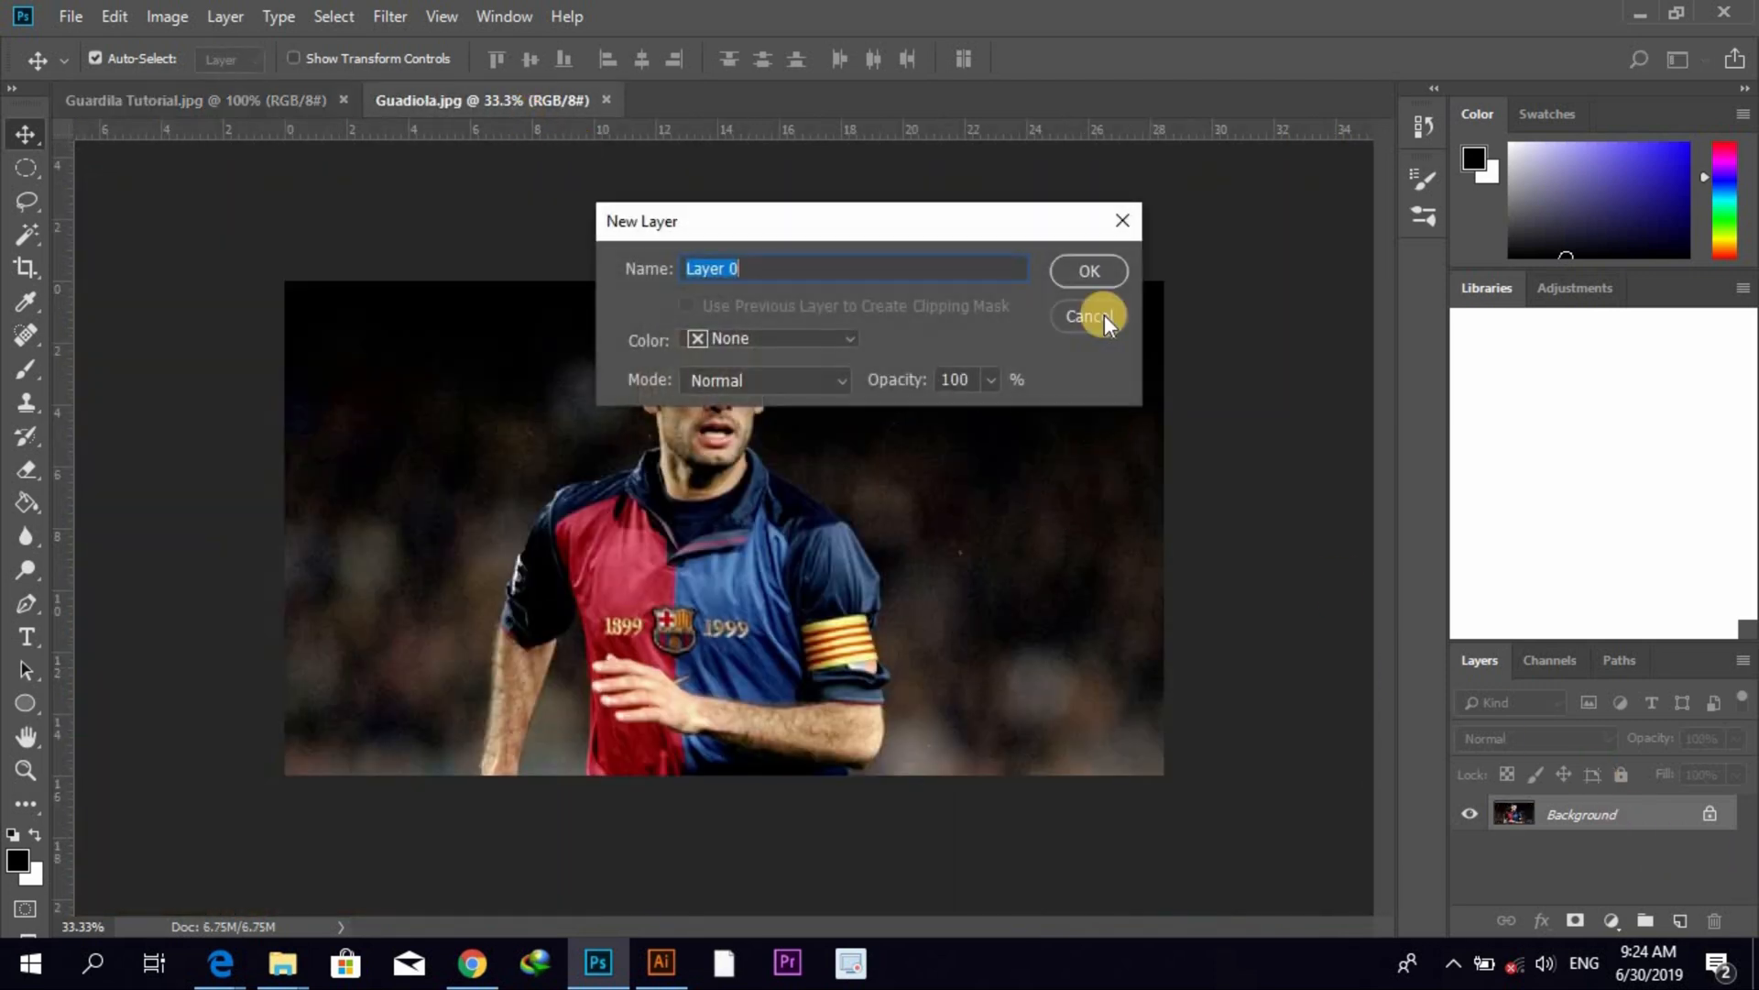
pyautogui.click(1089, 270)
pyautogui.hotkey('ctrl', 'a')
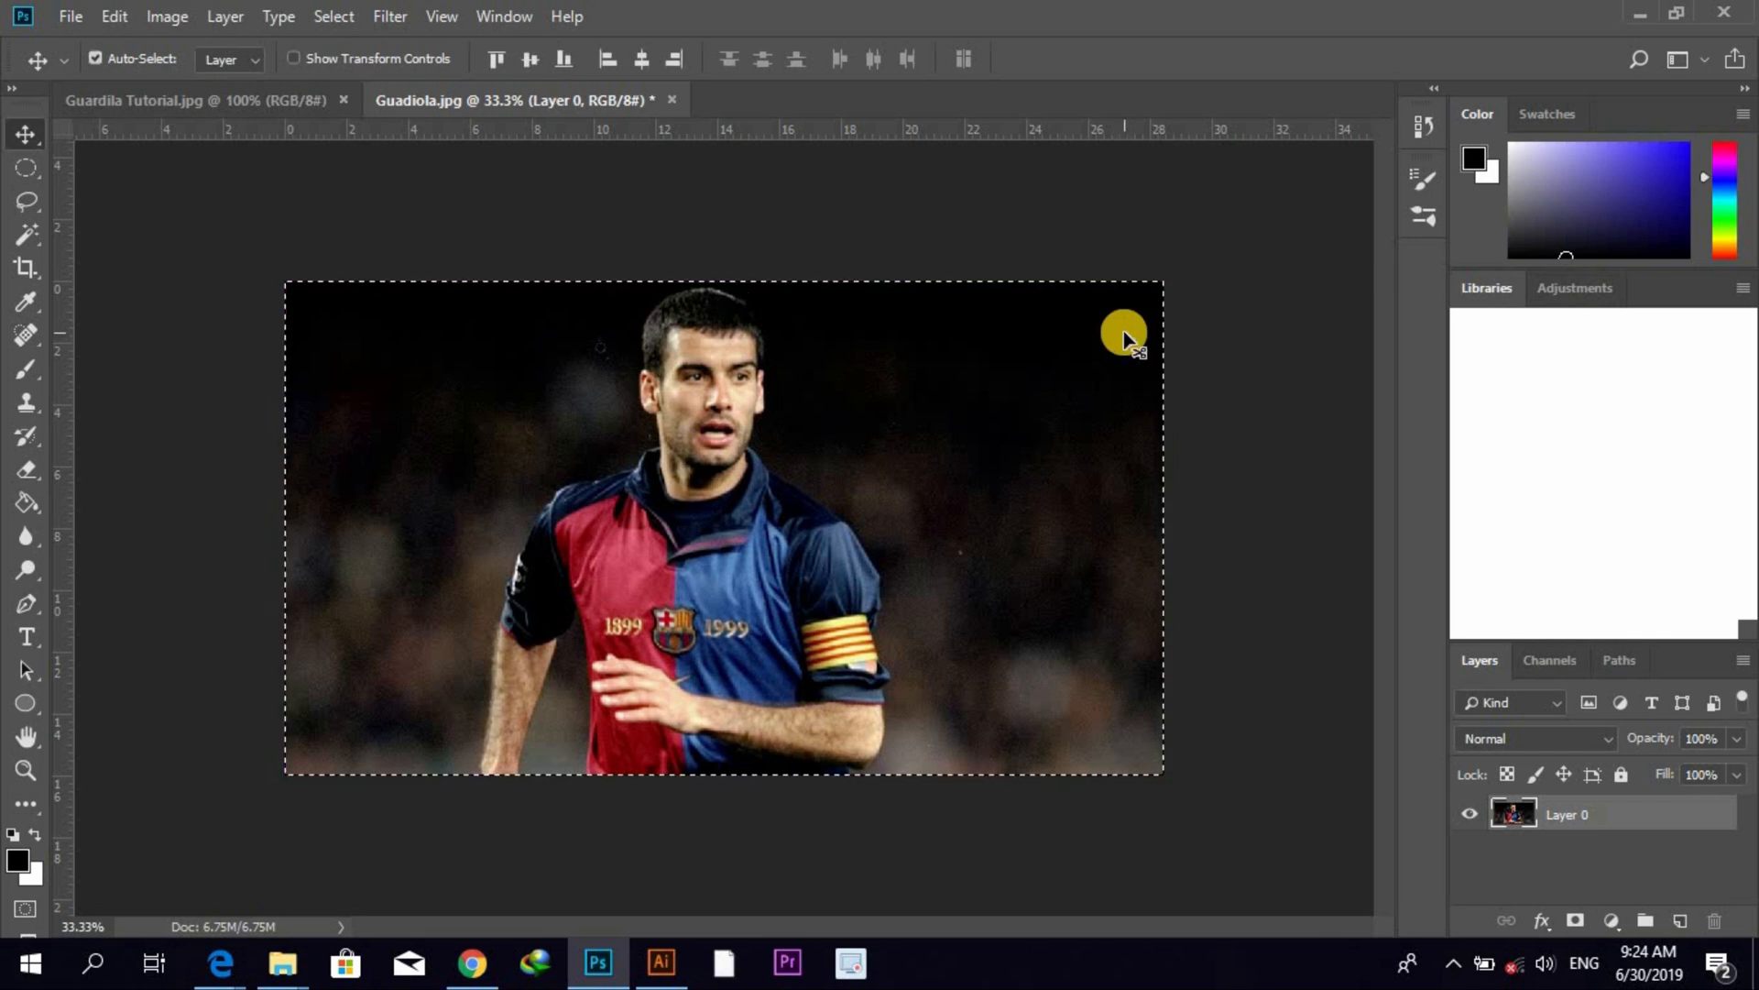
pyautogui.hotkey('ctrl', 'x')
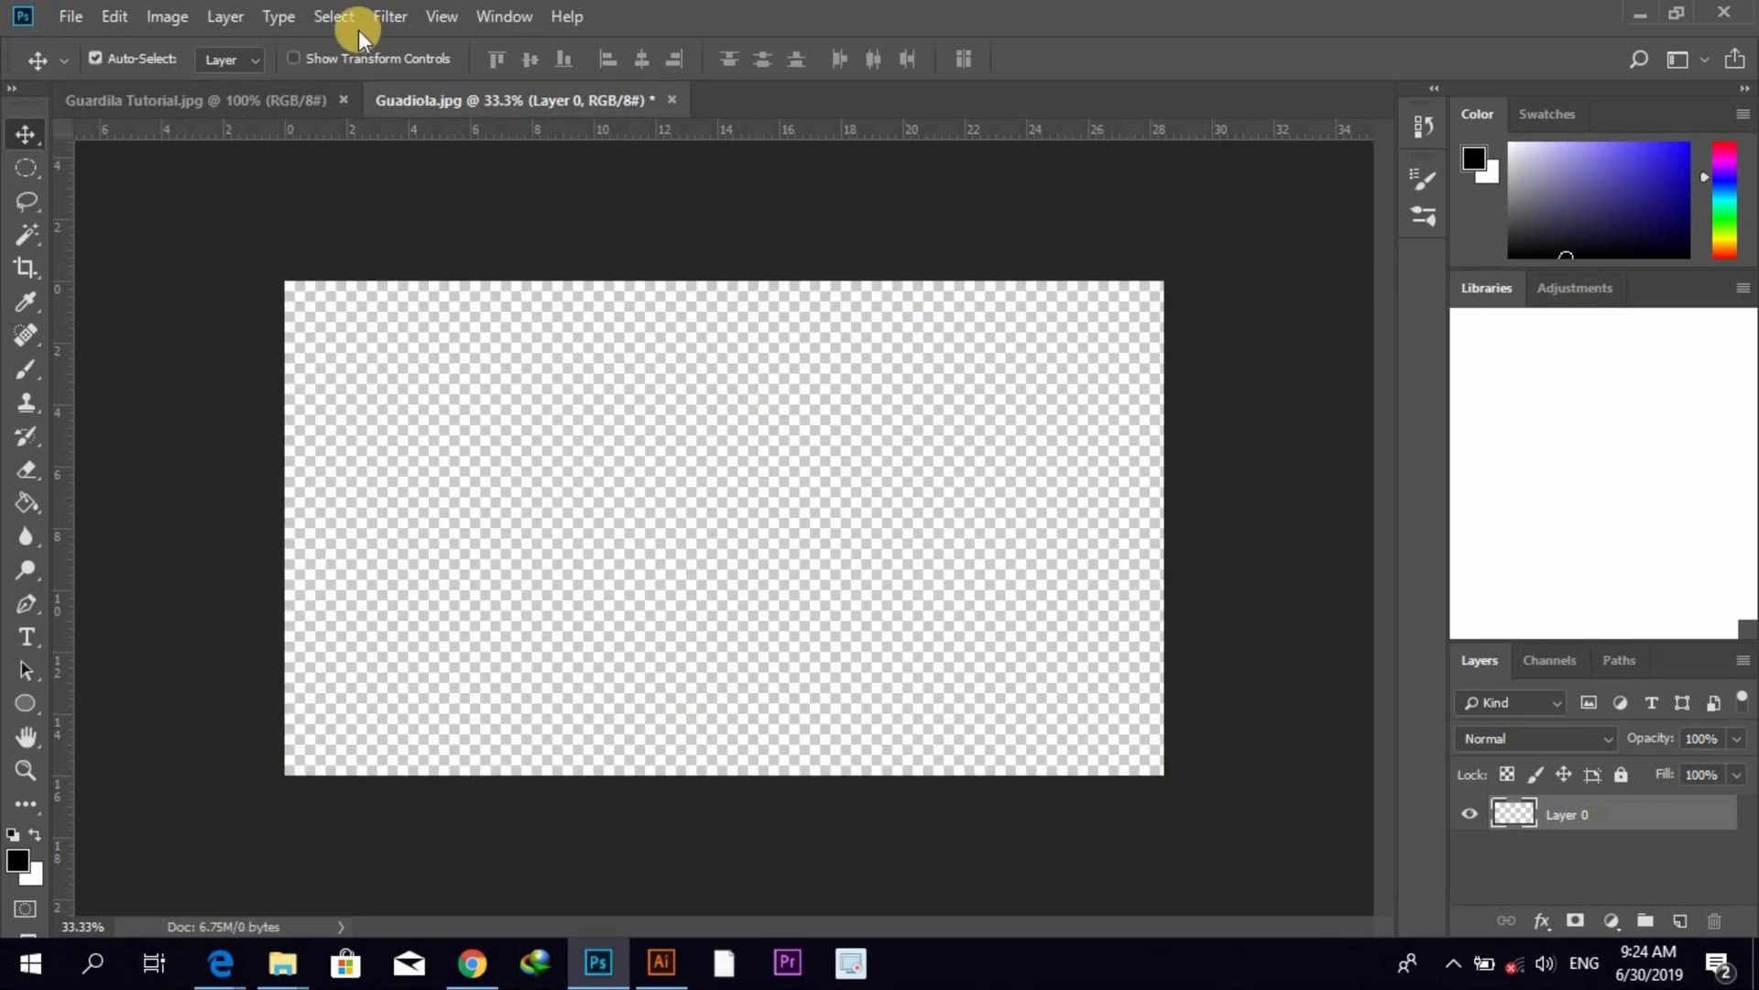
# - Paste the cut player photo into the Guardila Tutorial.jpg document
pyautogui.click(273, 95)
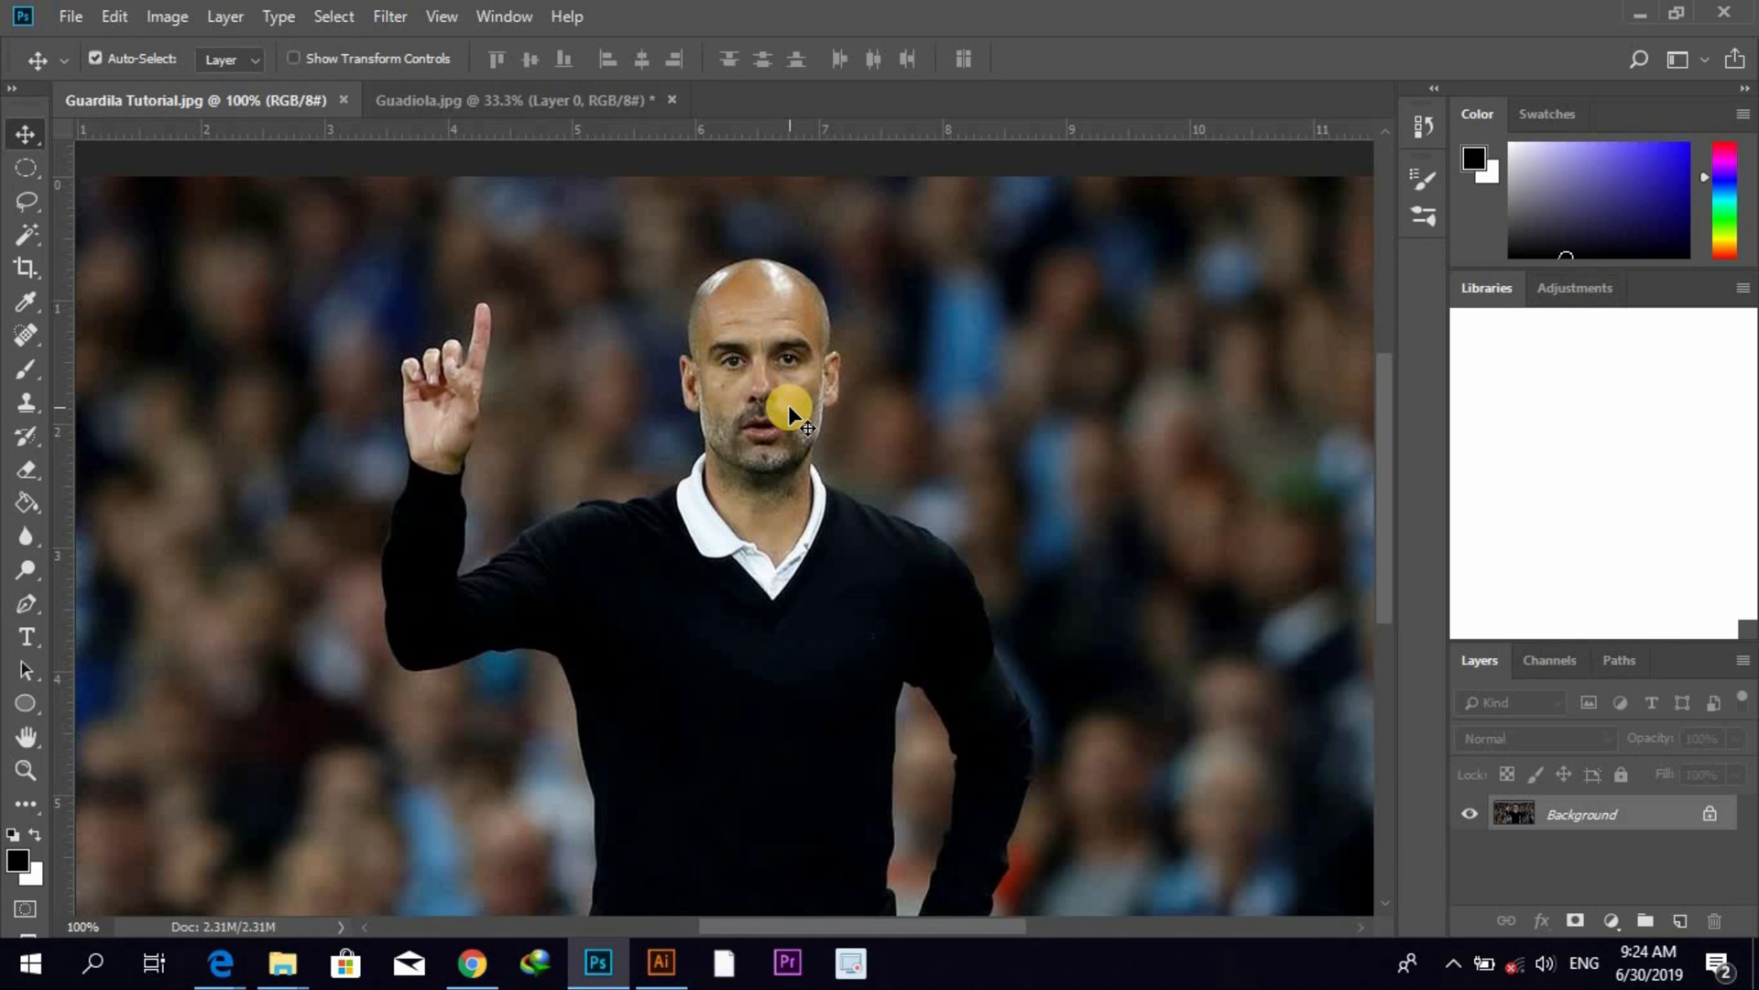
pyautogui.press('ctrl')
pyautogui.hotkey('ctrl', 'v')
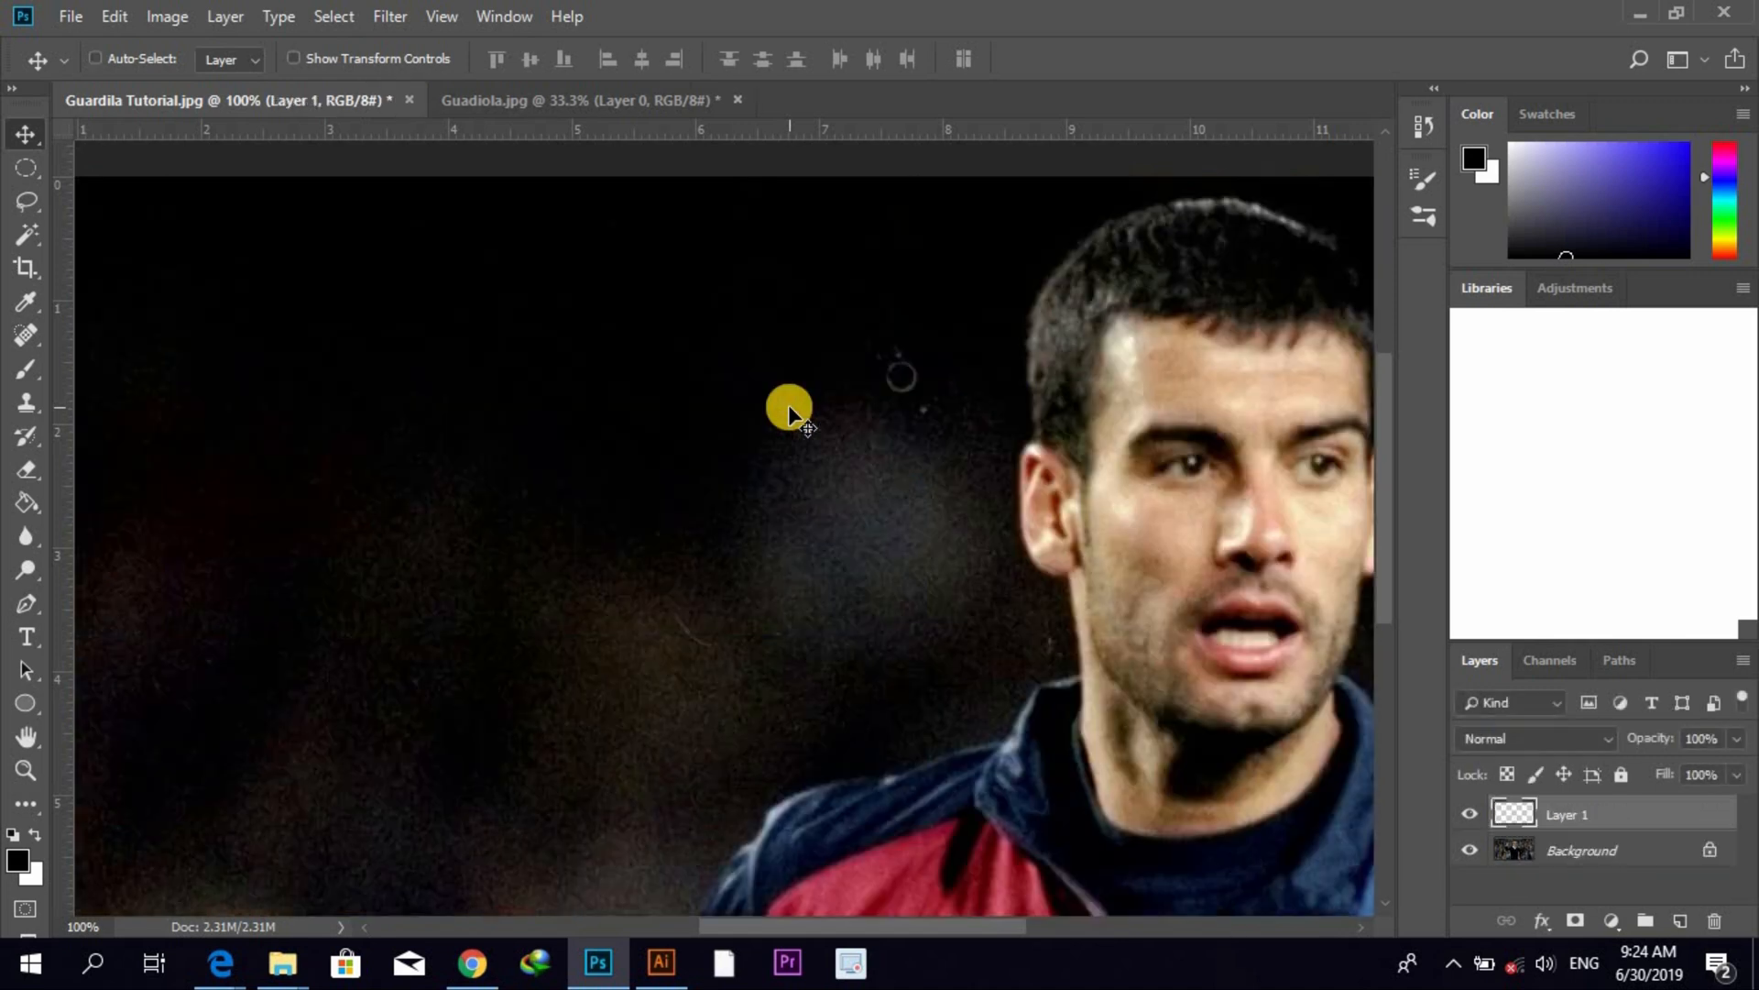
# - Scale the pasted player photo to about 40.5% and position it over the coach's head and torso
pyautogui.hotkey('ctrl', '-')
pyautogui.hotkey('ctrl', '-')
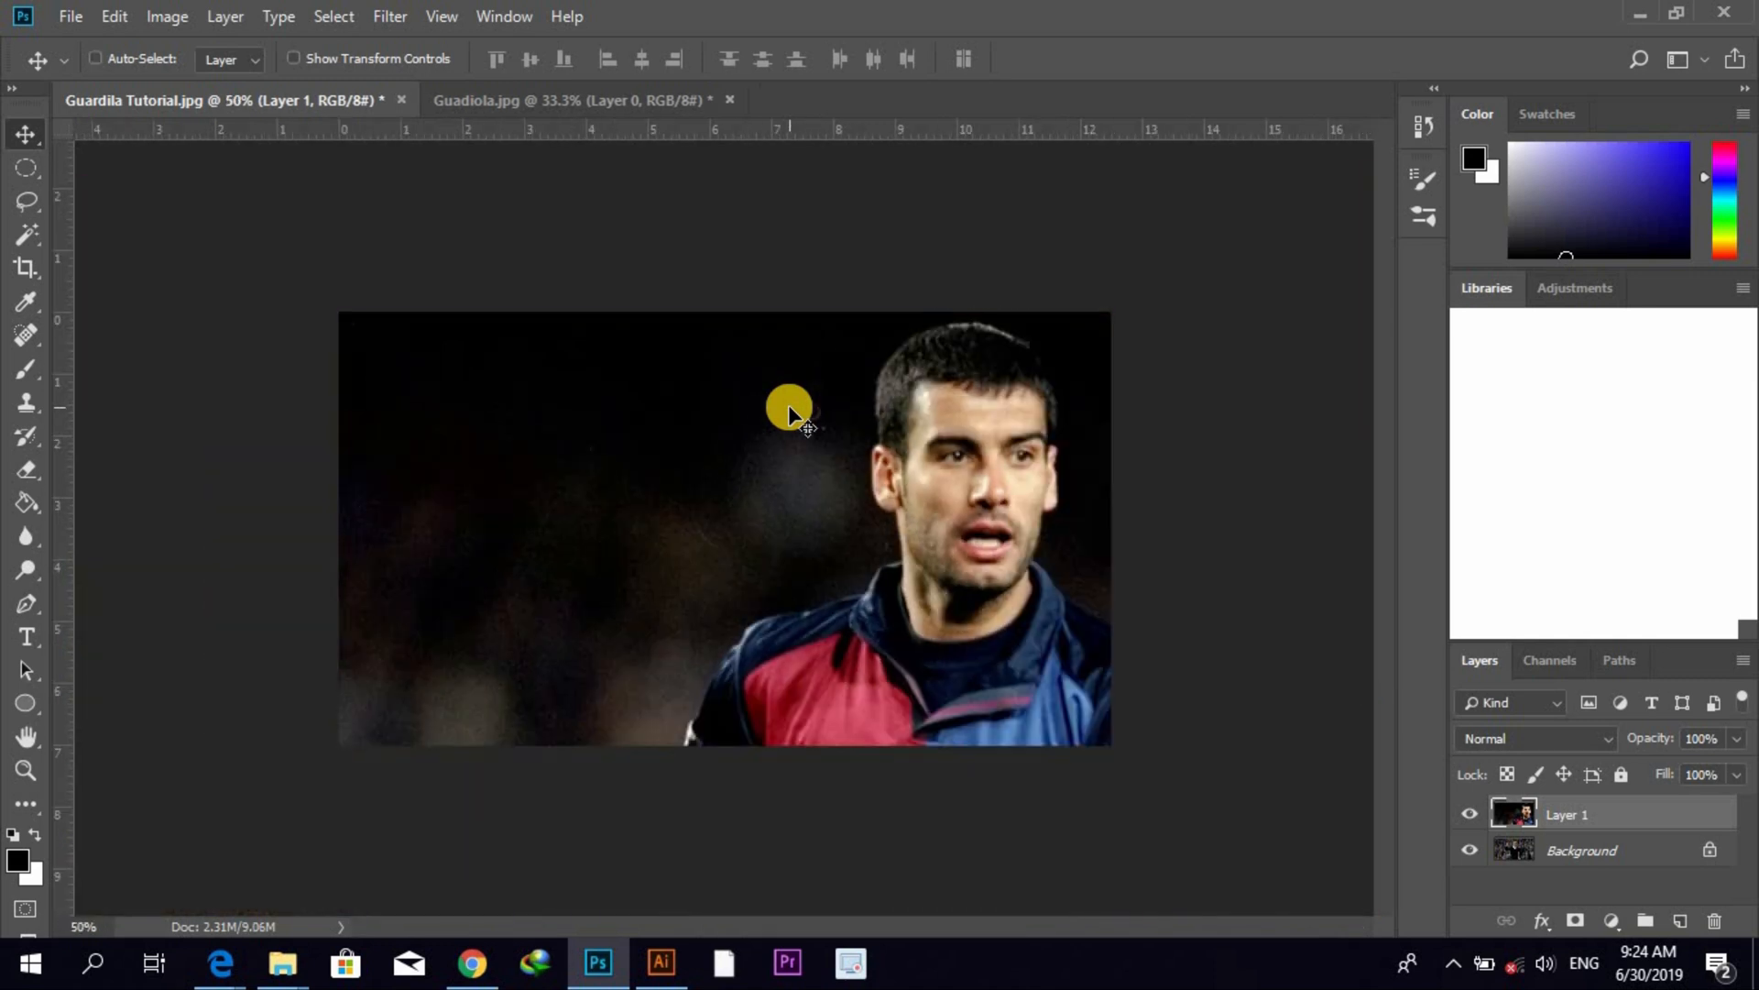
pyautogui.hotkey('ctrl', 't')
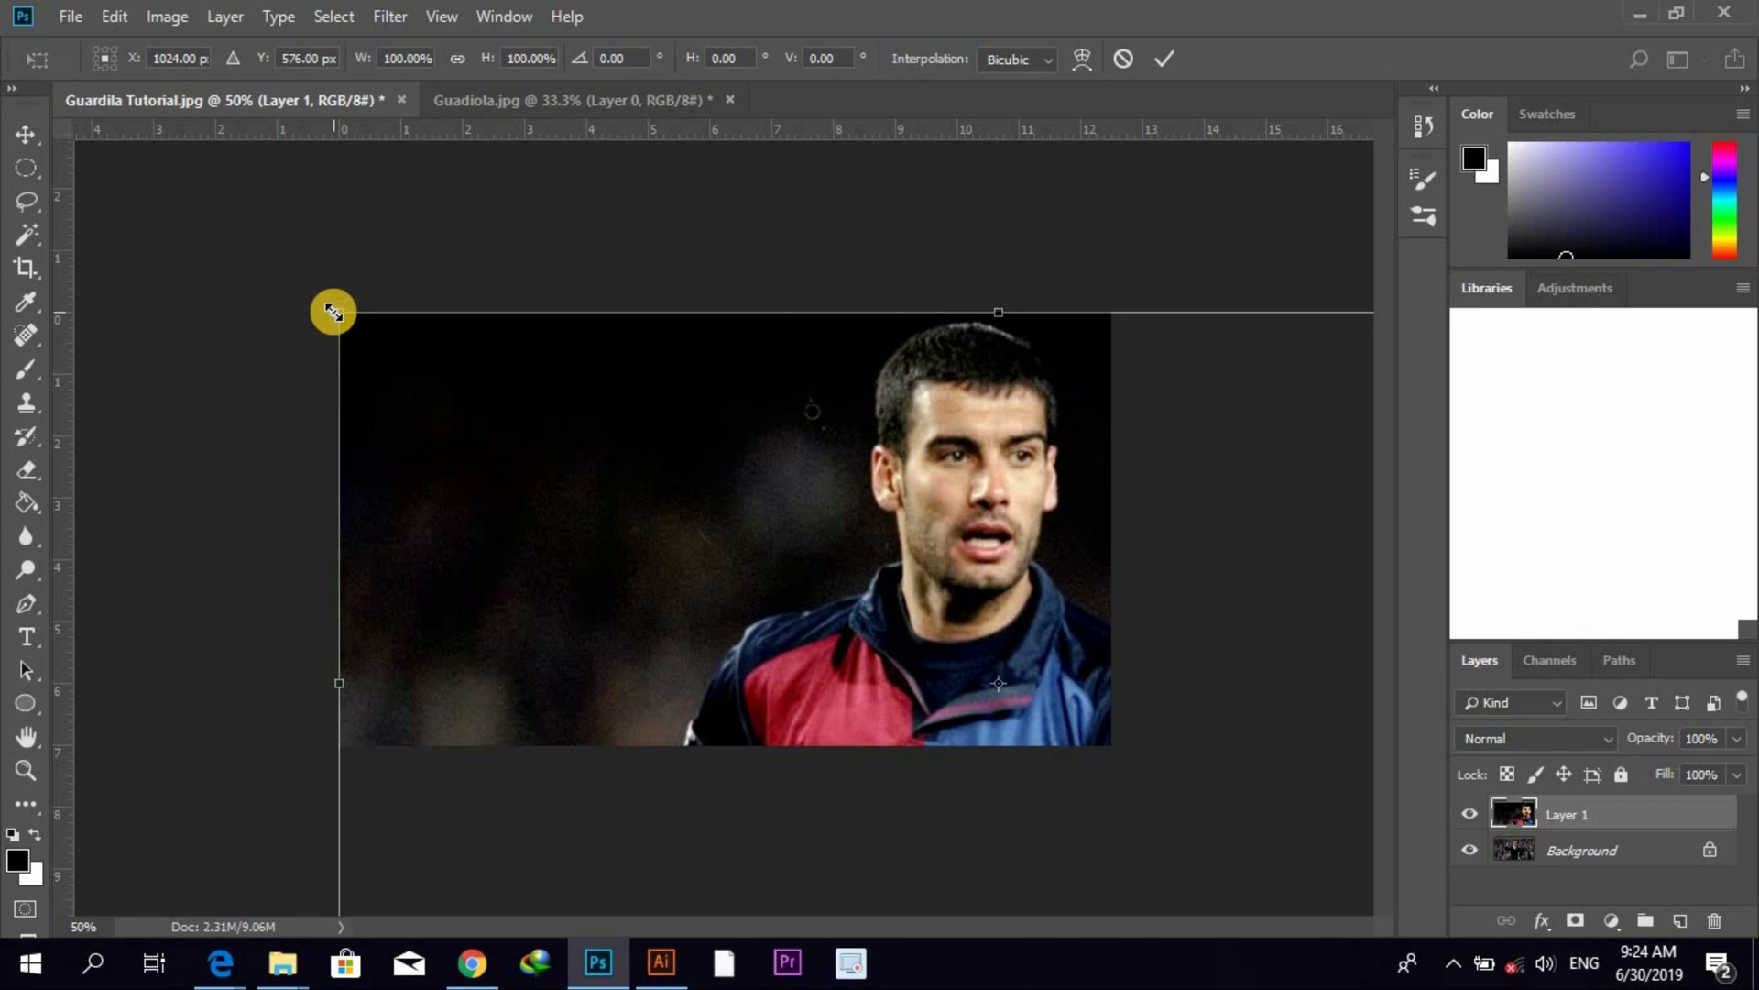
pyautogui.moveTo(333, 312); pyautogui.dragTo(689, 702)
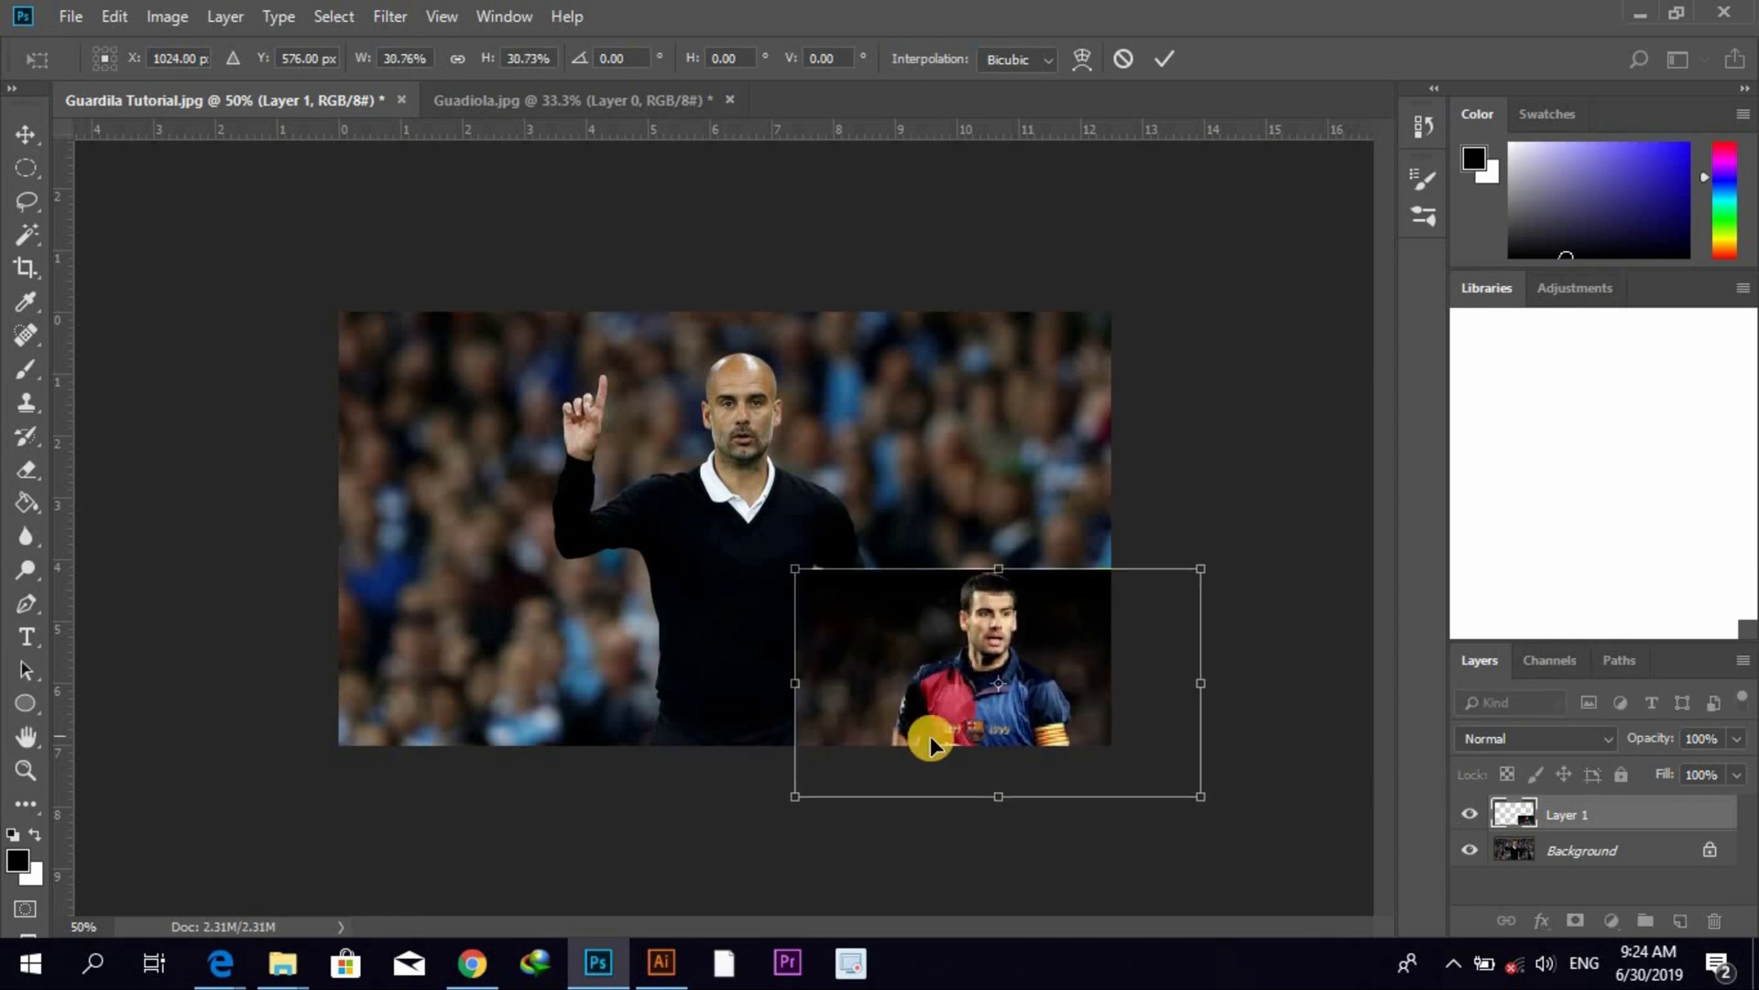
pyautogui.moveTo(931, 734); pyautogui.dragTo(670, 524)
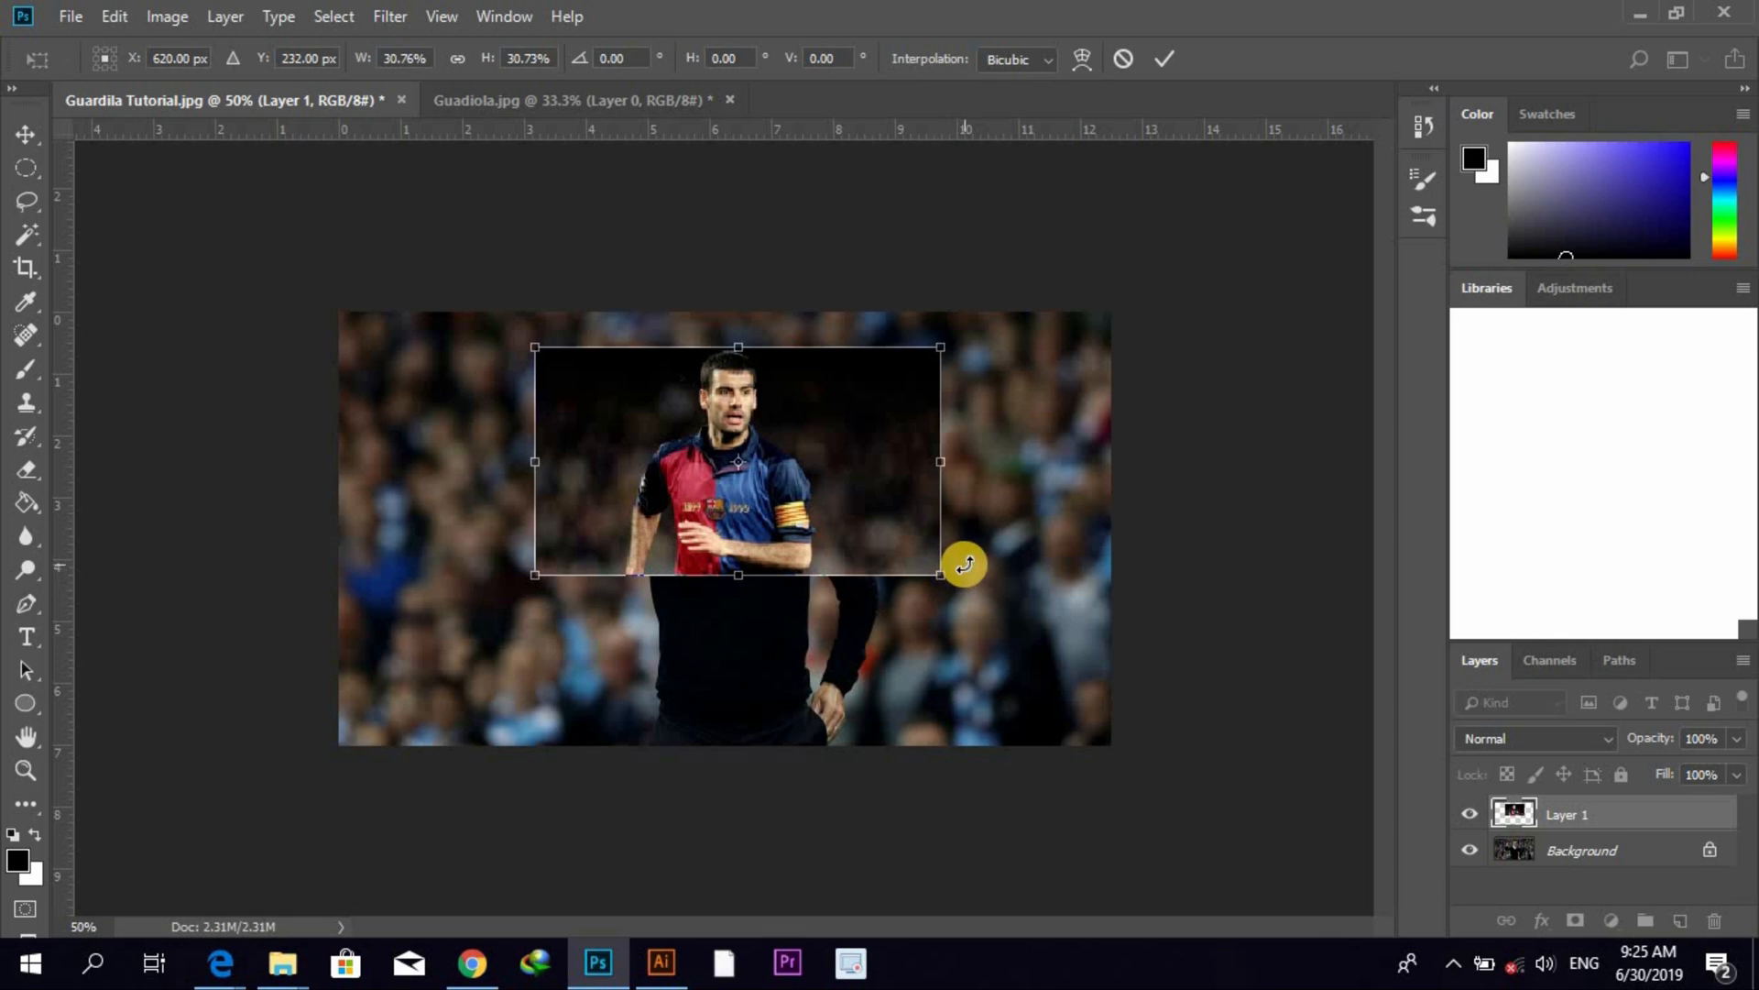
pyautogui.moveTo(942, 575); pyautogui.dragTo(1006, 611)
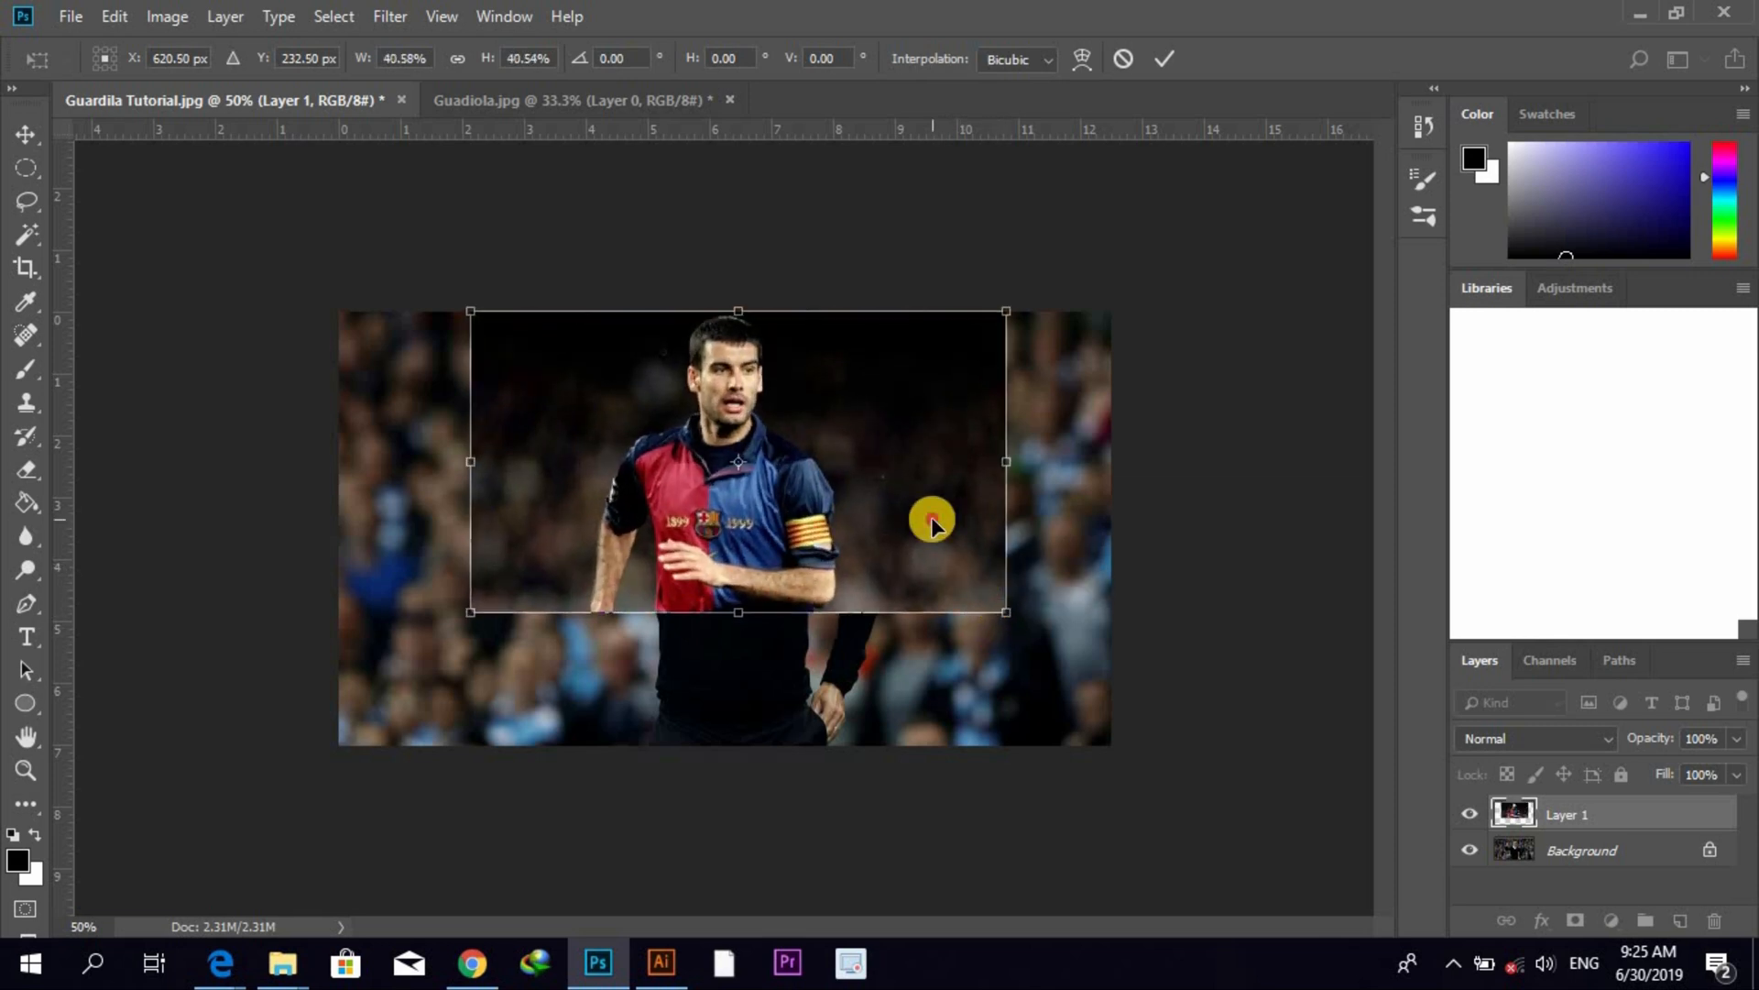
pyautogui.moveTo(932, 522); pyautogui.dragTo(923, 552)
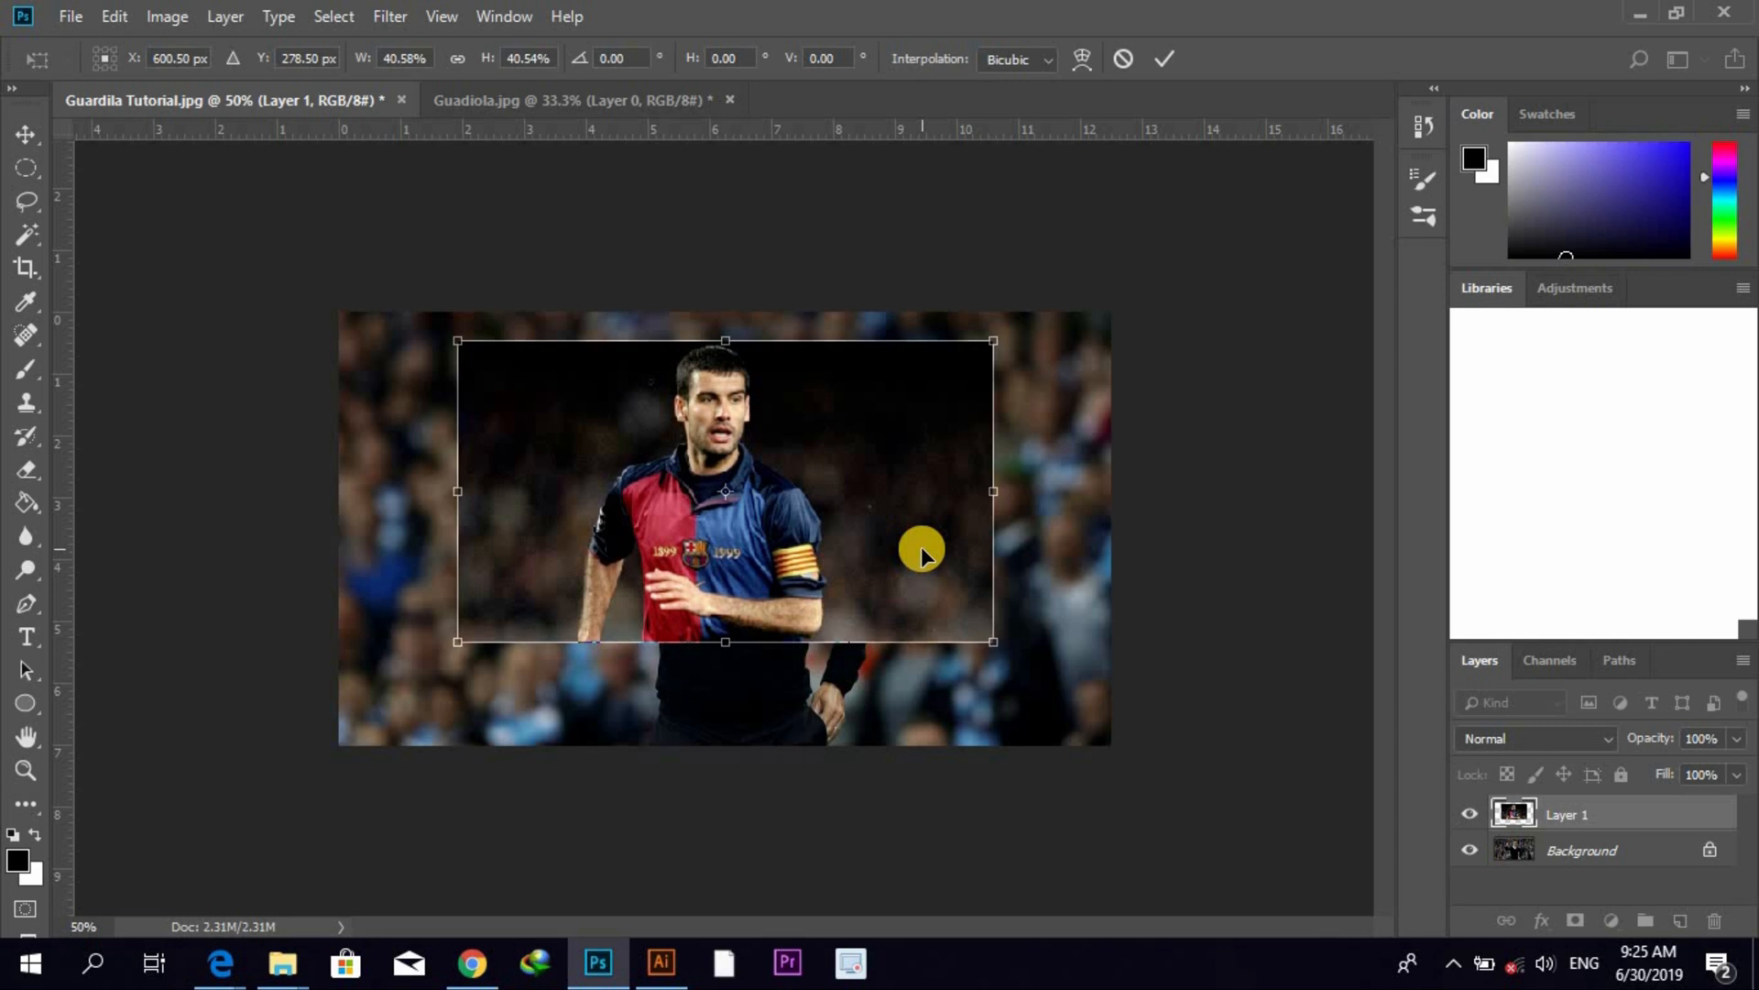
pyautogui.hotkey('ctrl', '+')
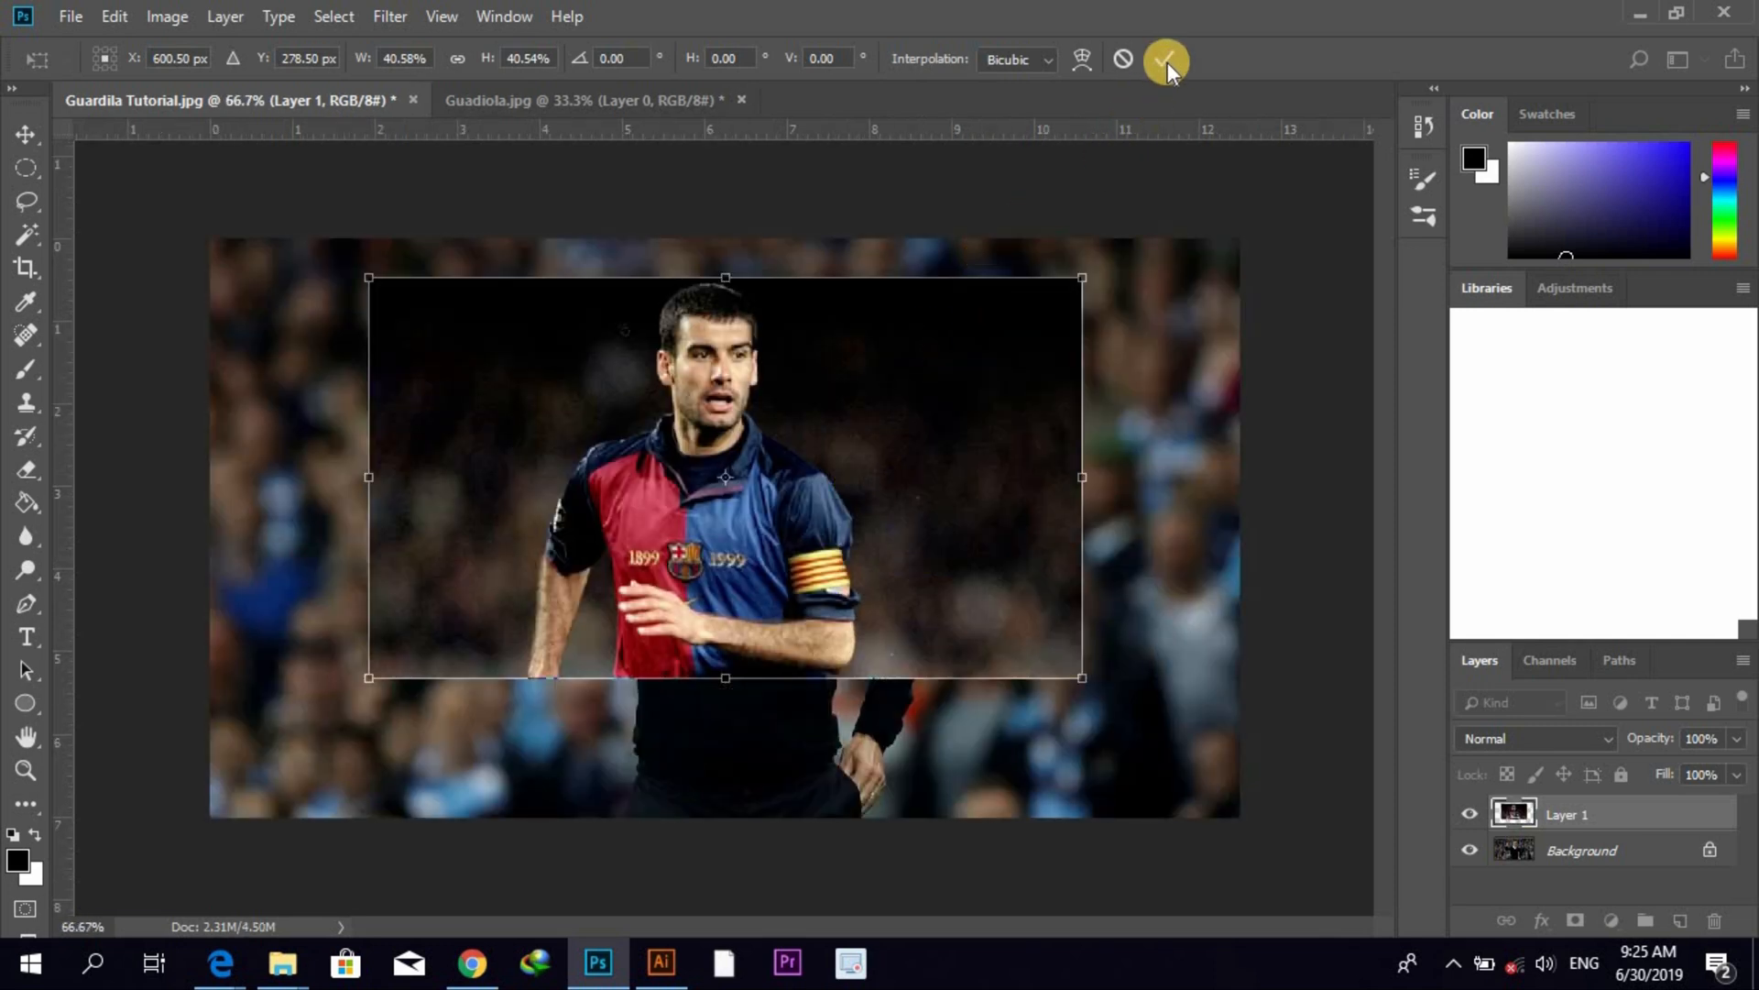
pyautogui.click(1165, 61)
pyautogui.moveTo(861, 477)
pyautogui.mouseDown()
pyautogui.moveTo(872, 441)
pyautogui.moveTo(871, 484)
pyautogui.mouseUp()
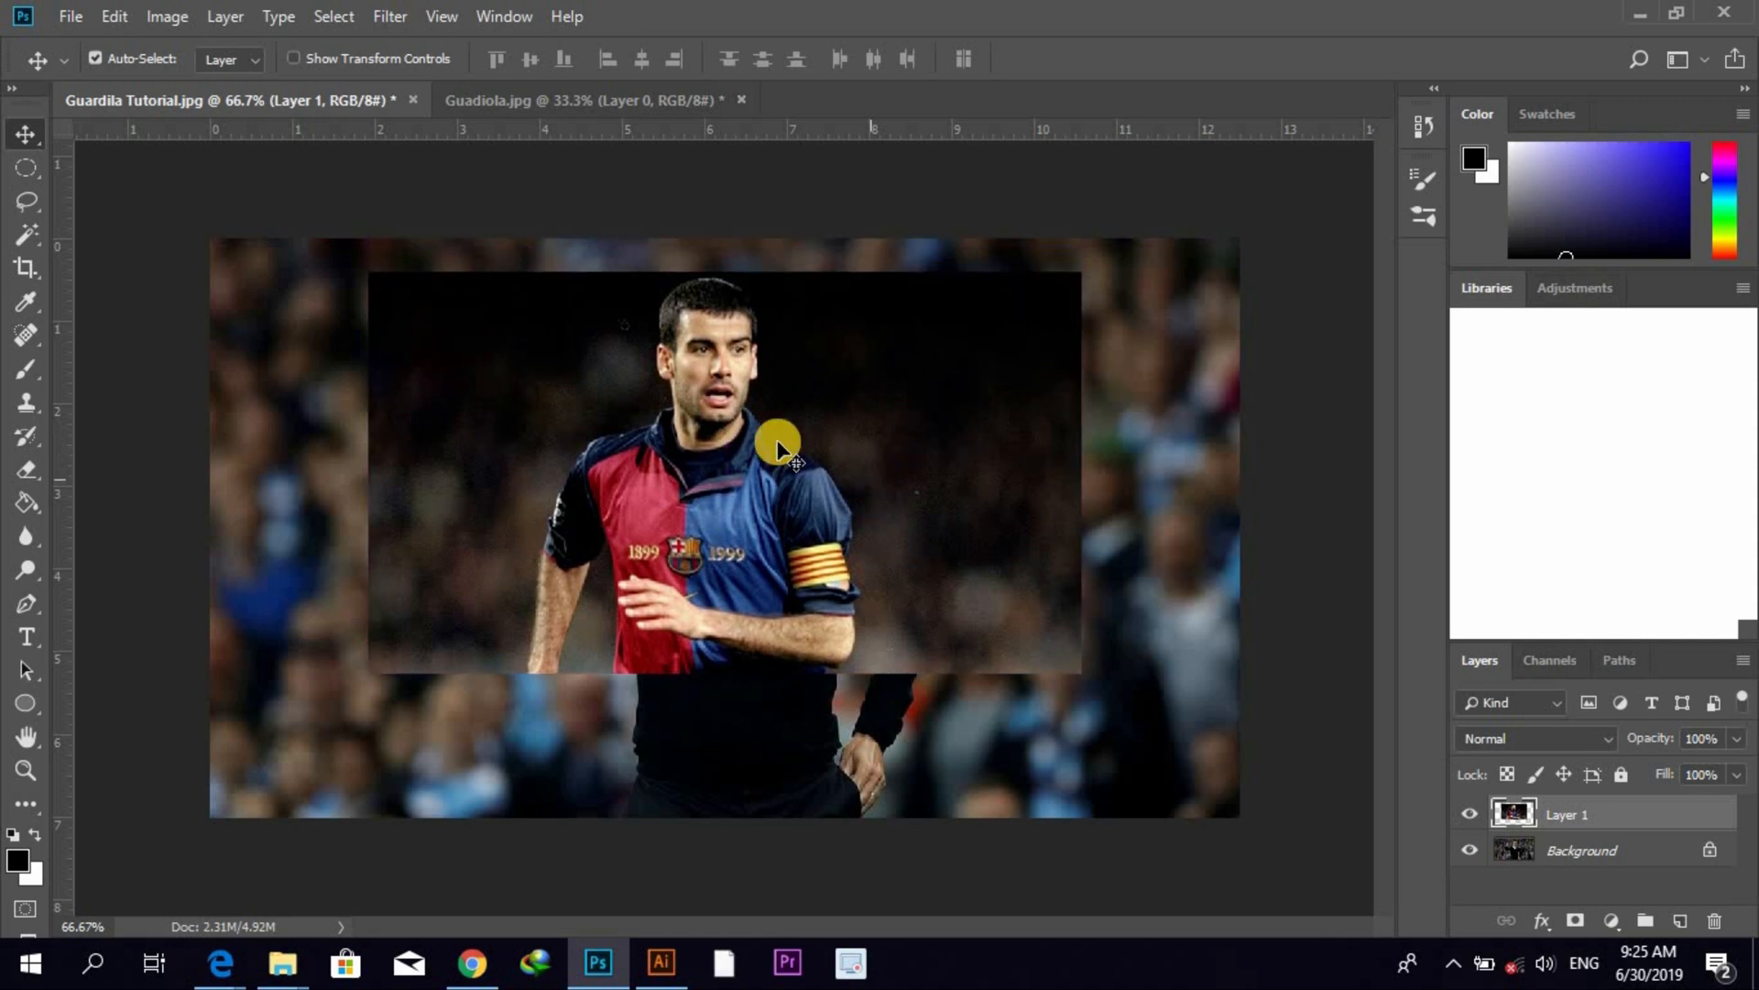
# - Activate the freehand Lasso Tool
pyautogui.click(35, 213)
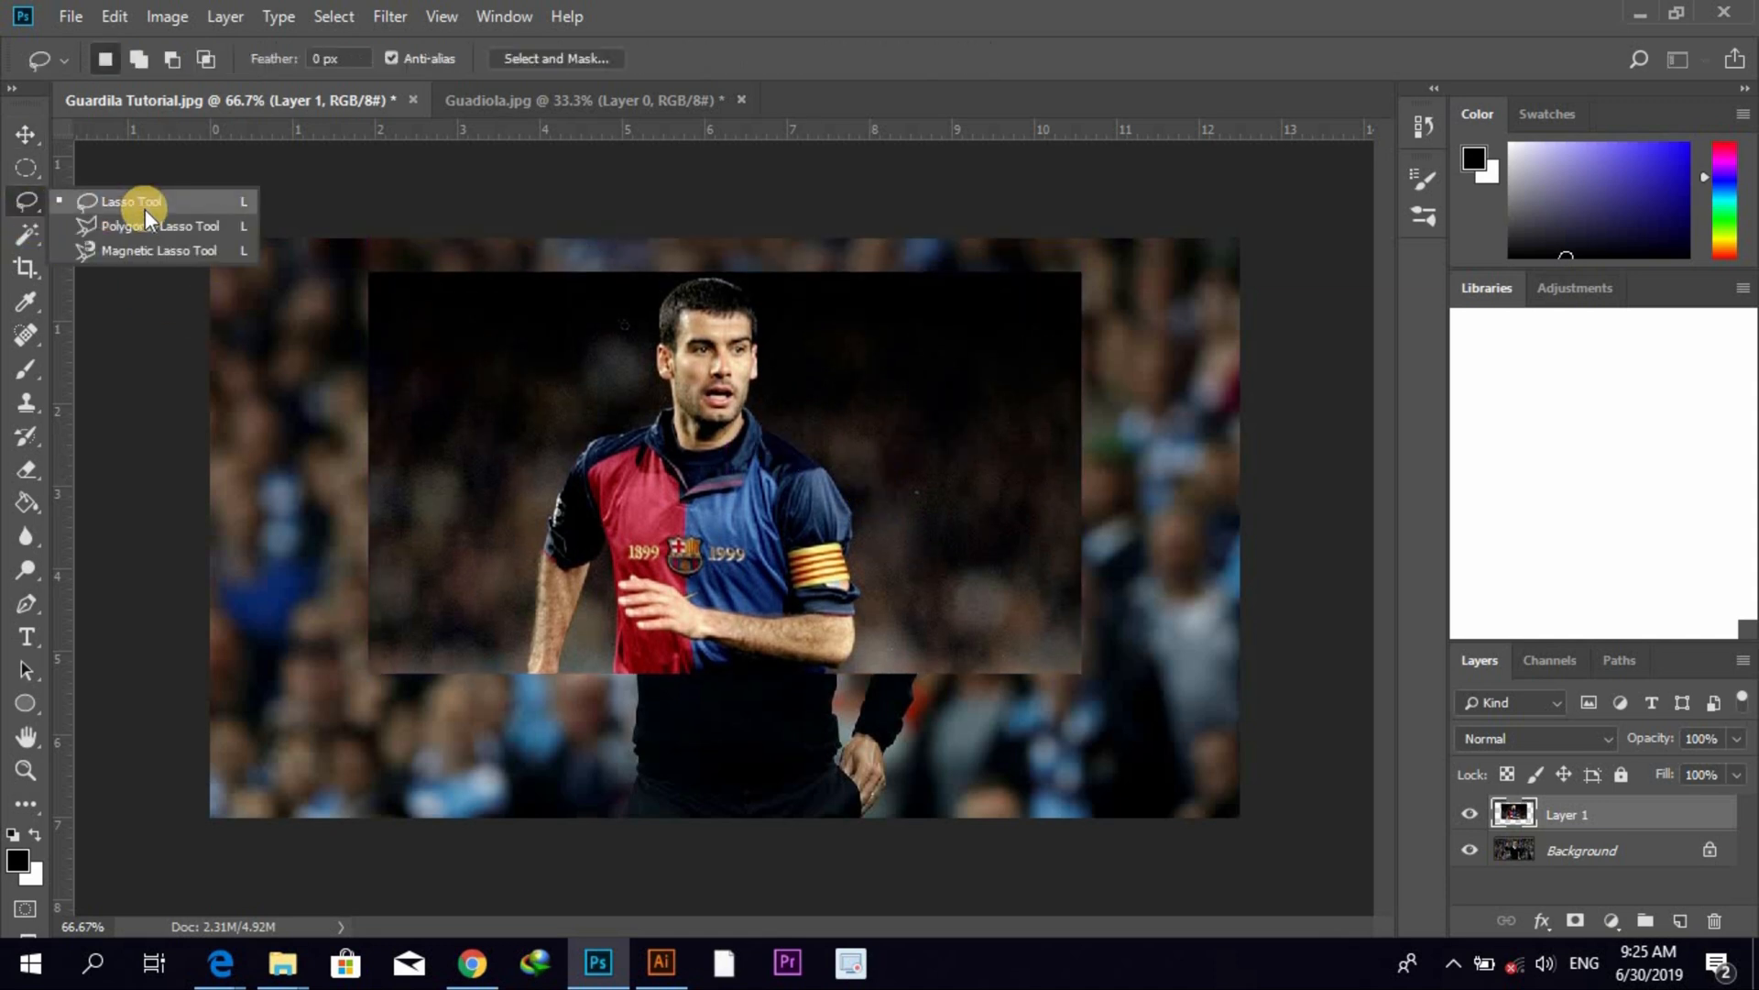
pyautogui.click(151, 209)
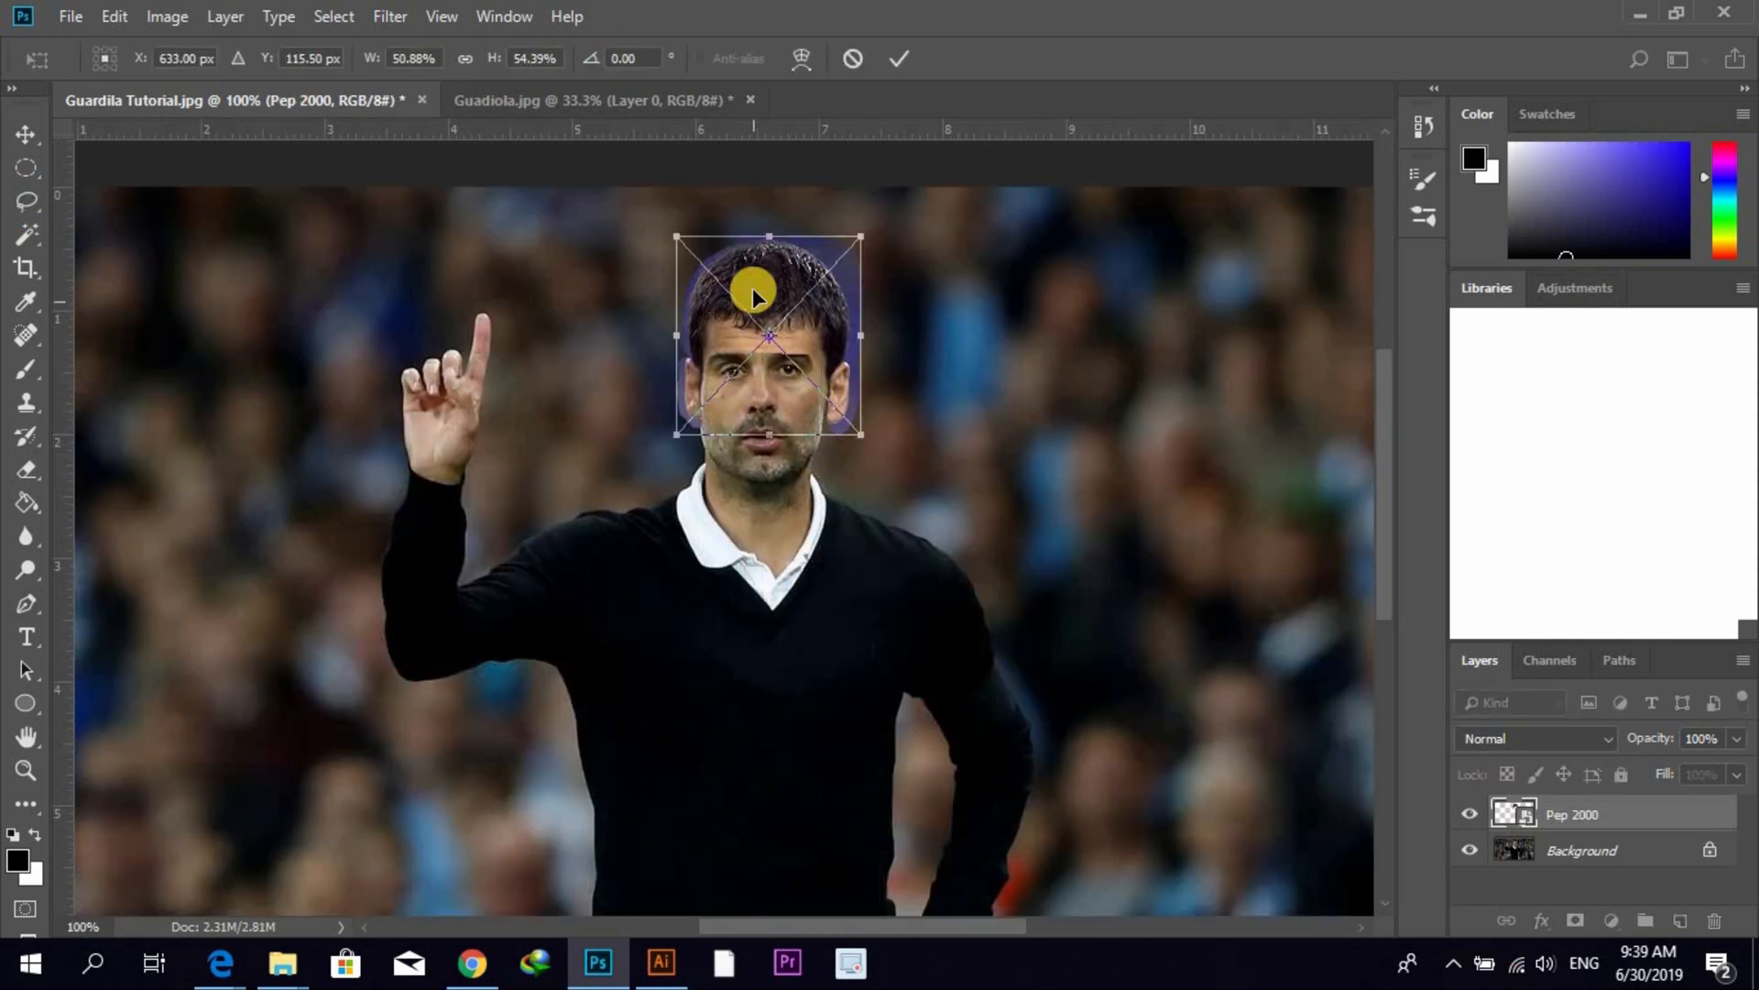
pyautogui.rightClick(788, 335)
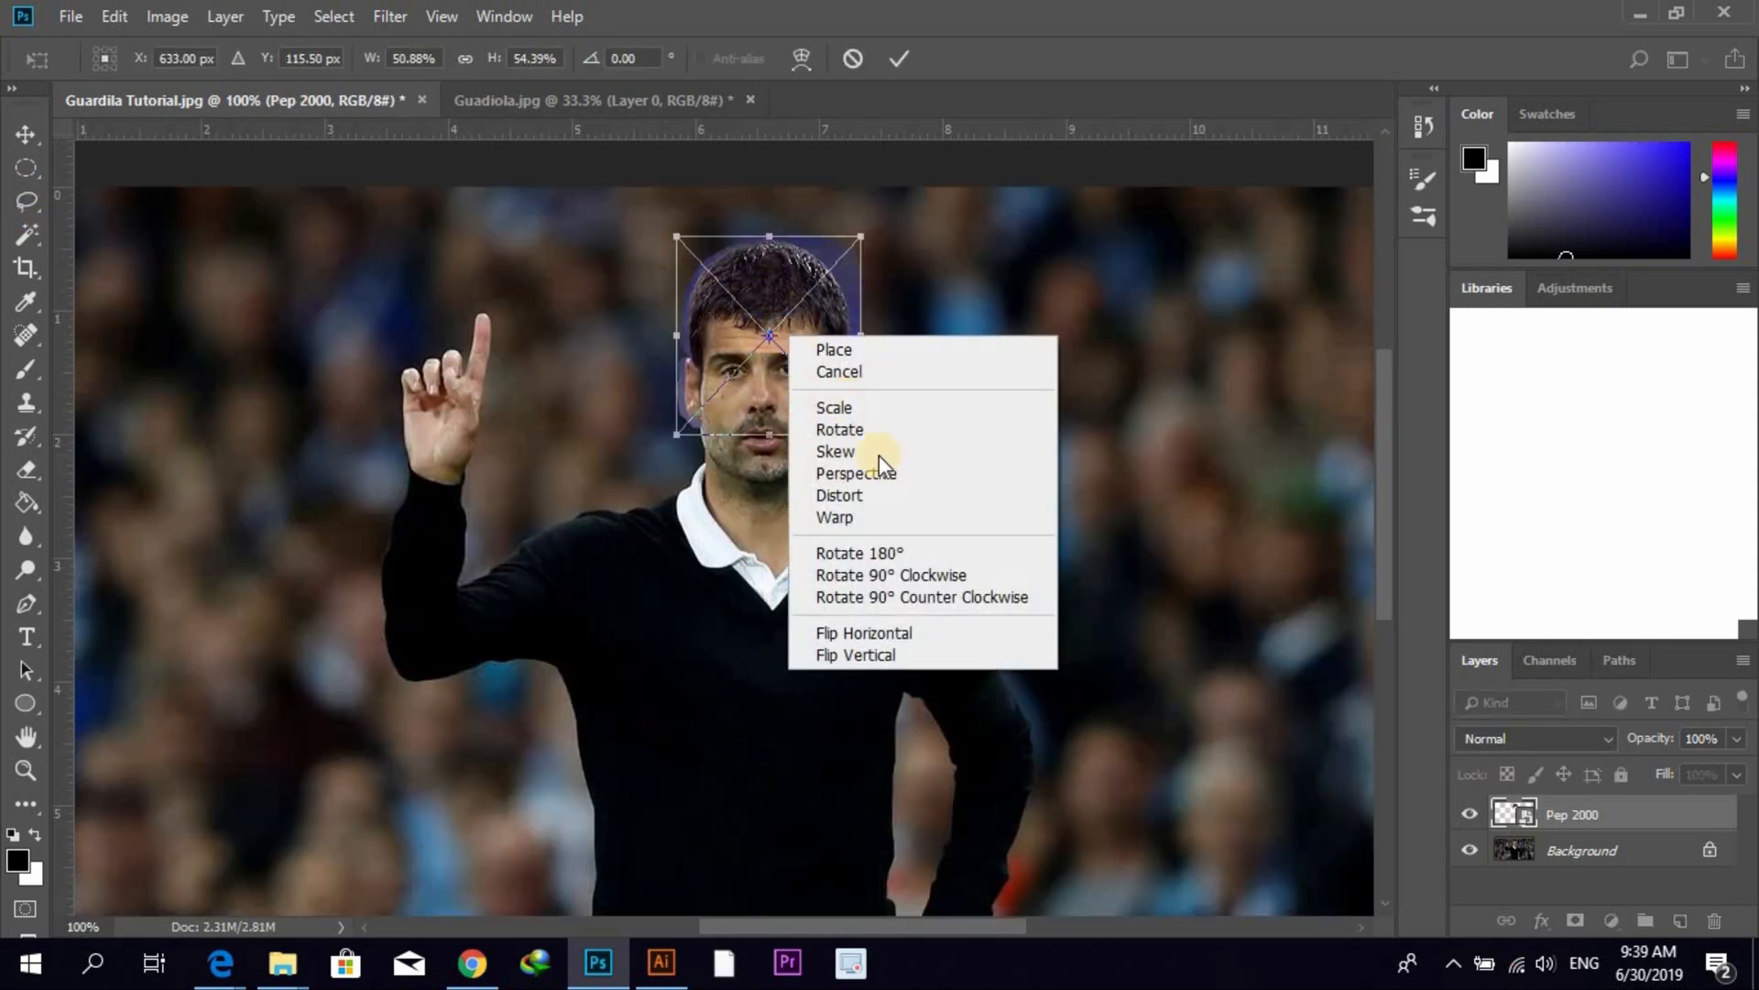
pyautogui.click(881, 517)
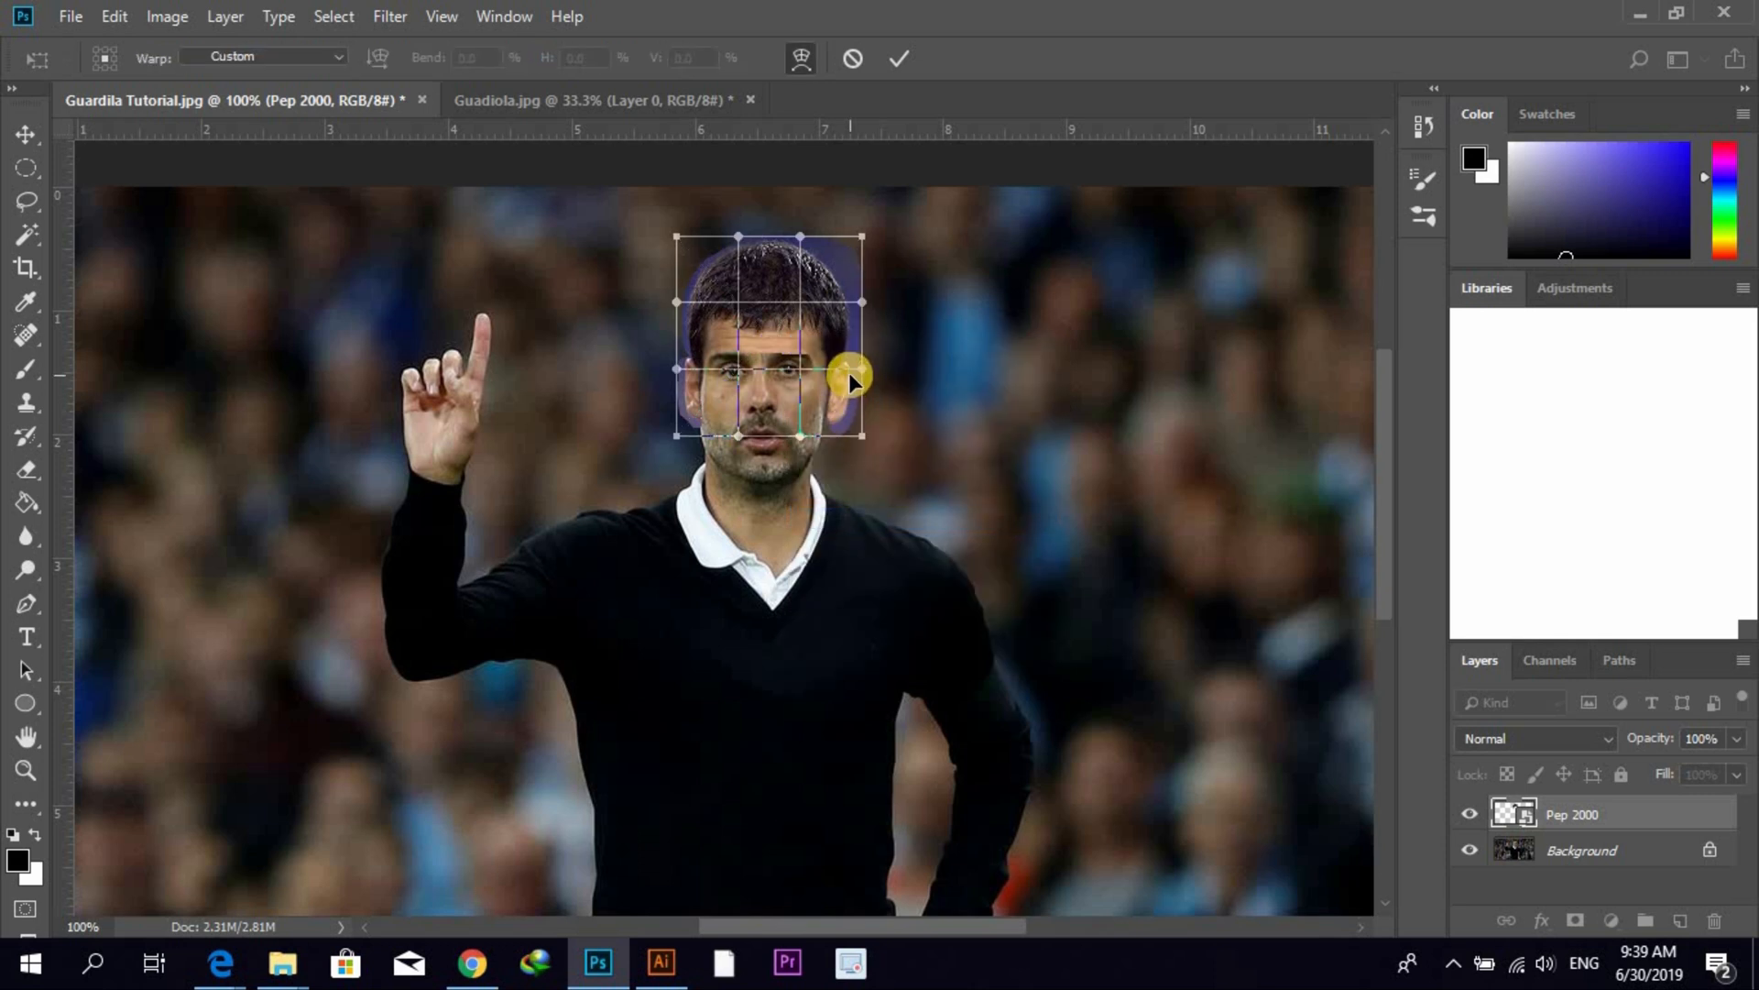
pyautogui.click(855, 58)
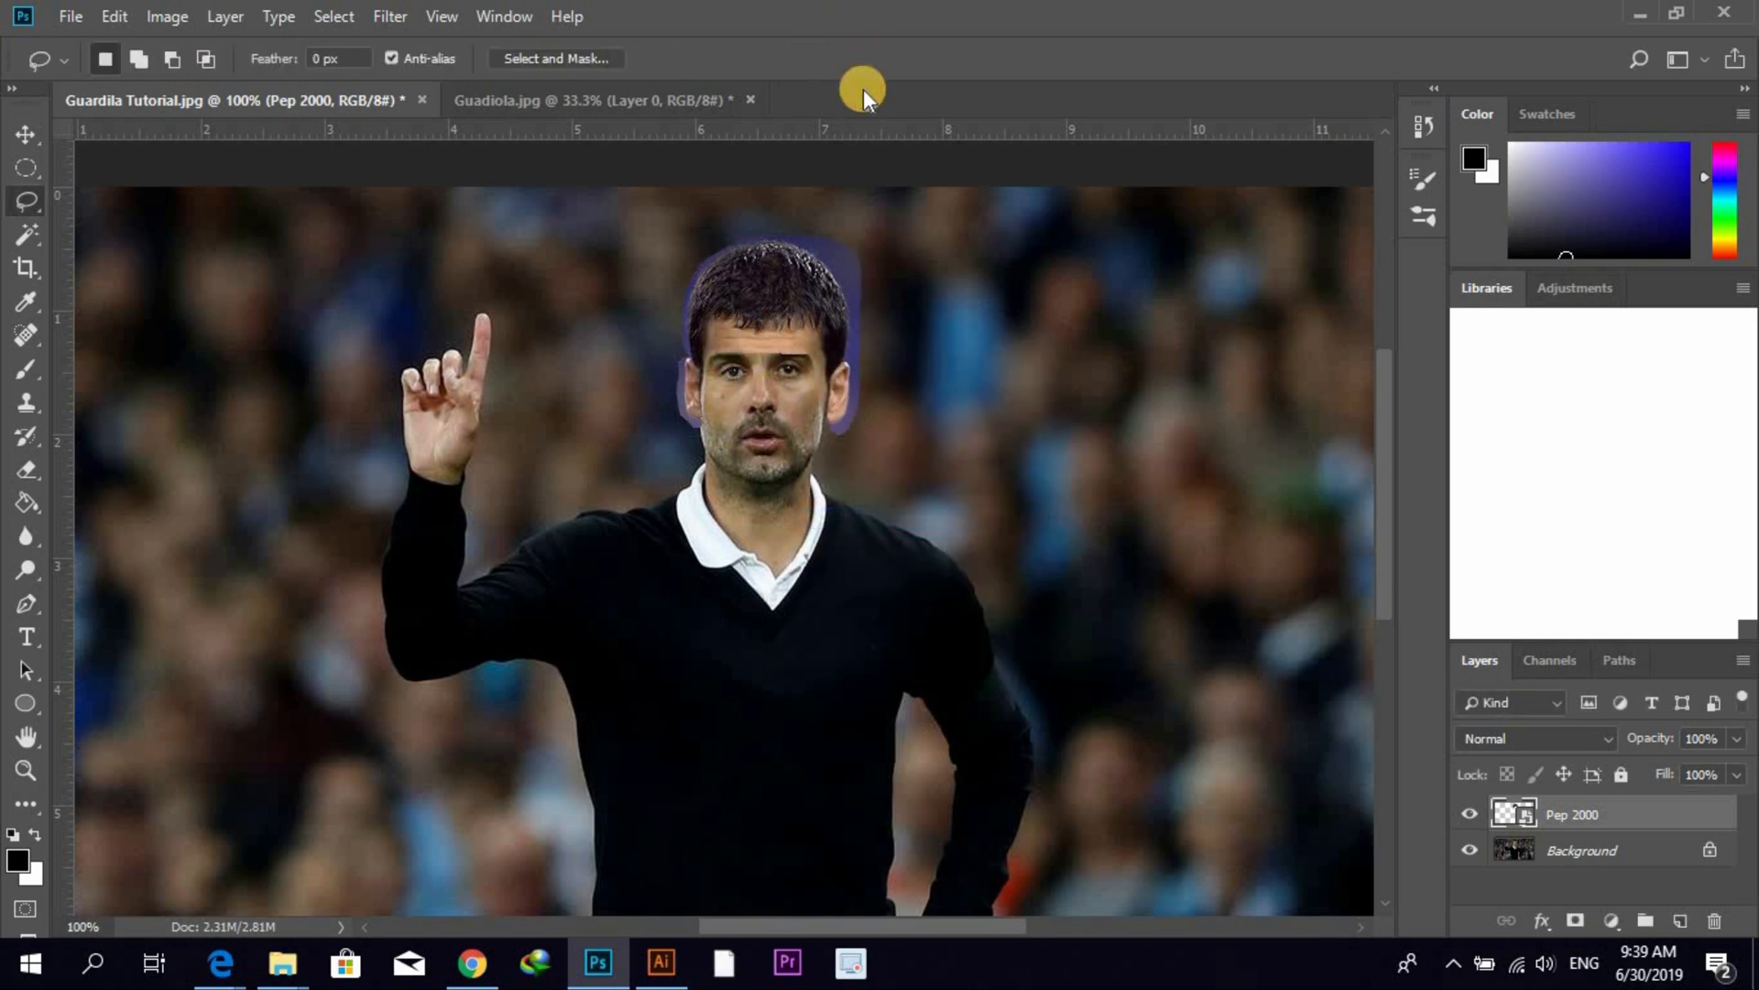
# - Put the Pep 2000 layer into Warp transform mode and lower its opacity to 77%
pyautogui.hotkey('ctrl', 't')
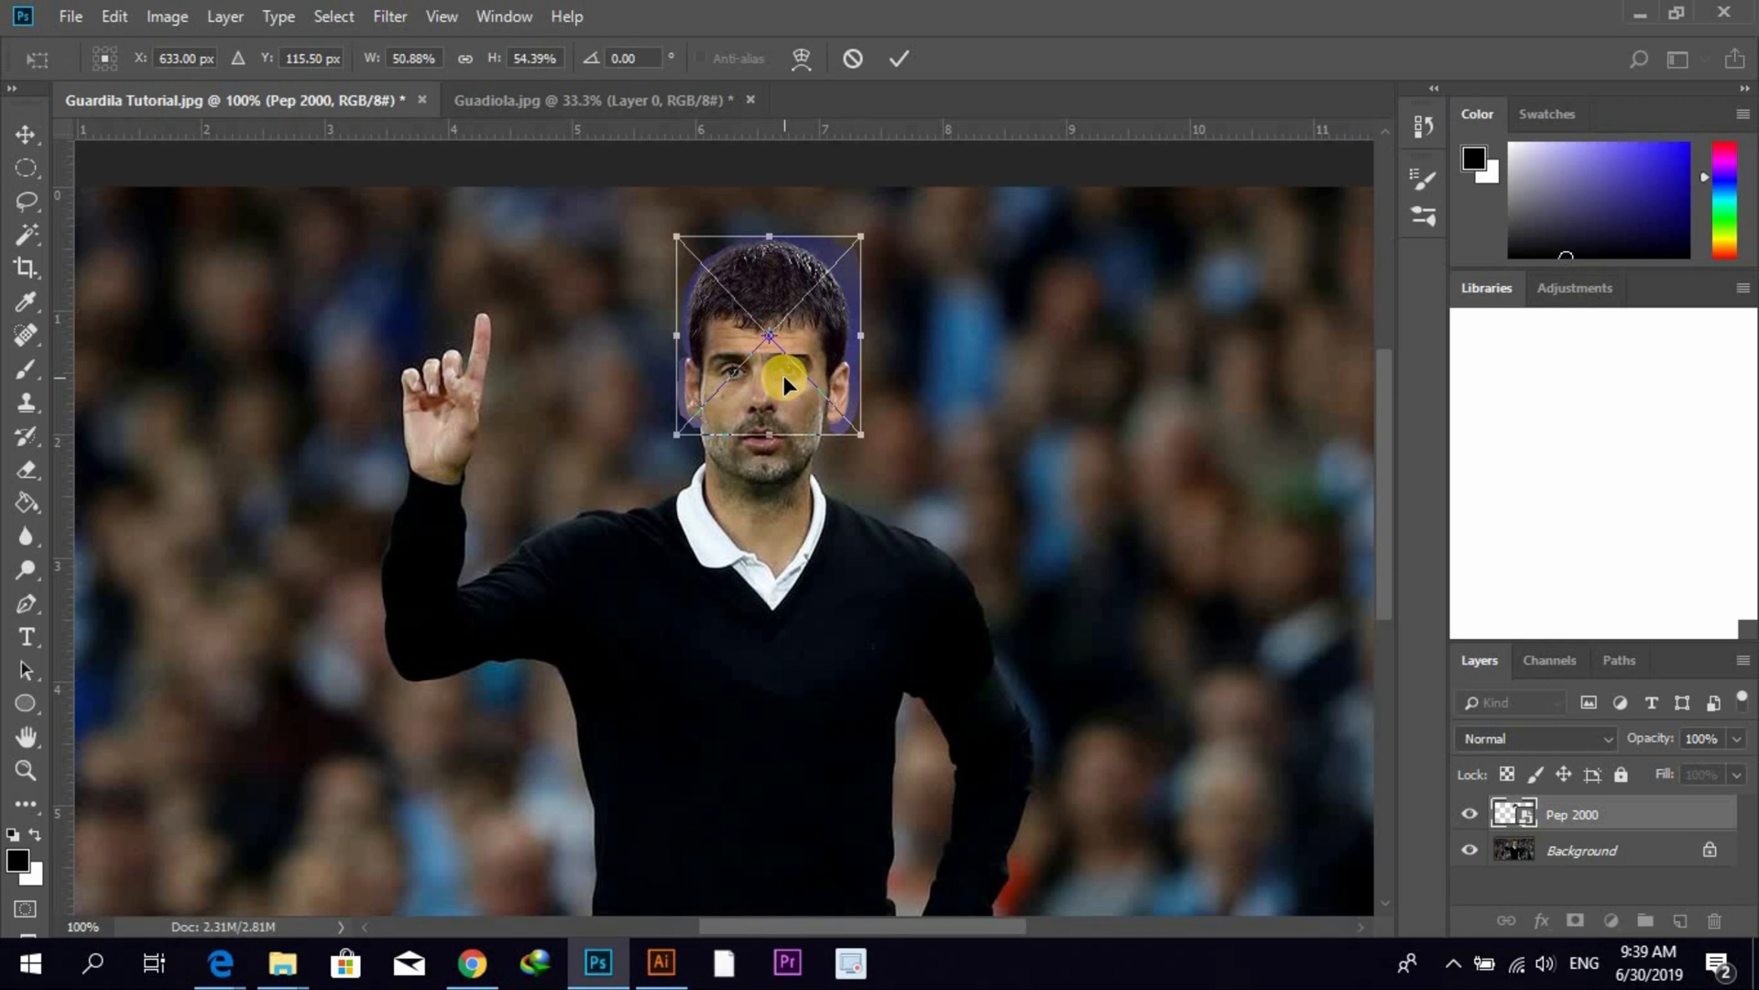
pyautogui.rightClick(784, 375)
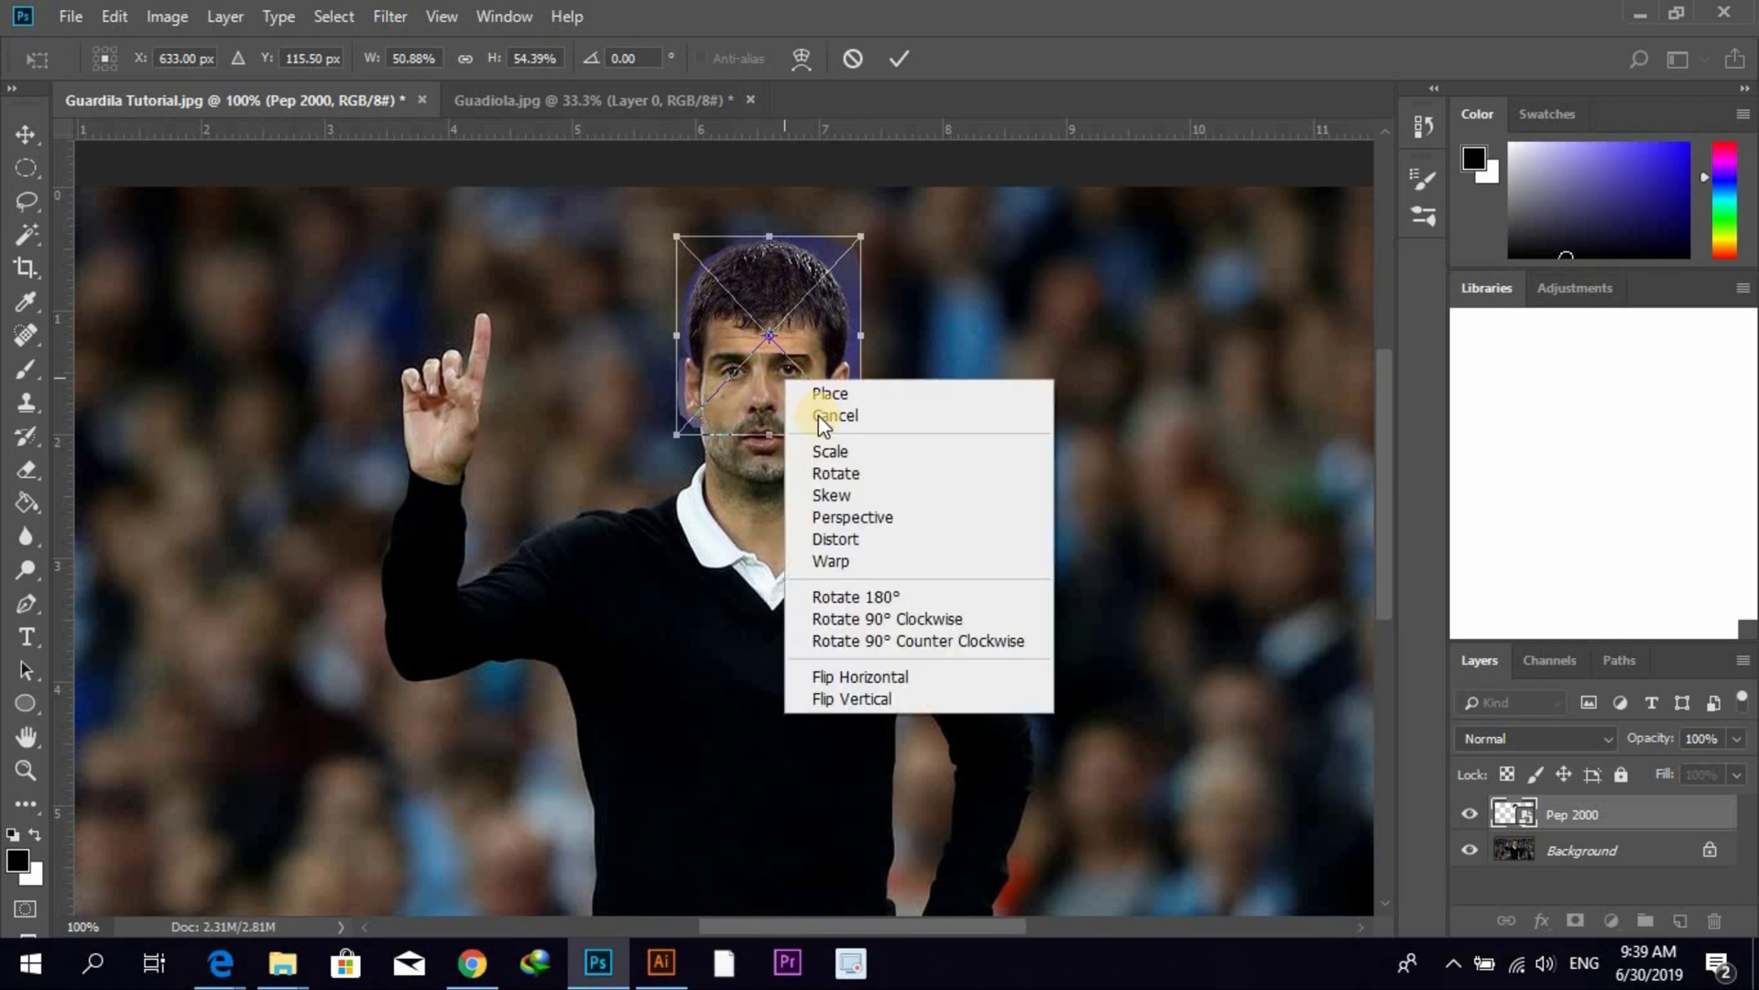
pyautogui.click(887, 557)
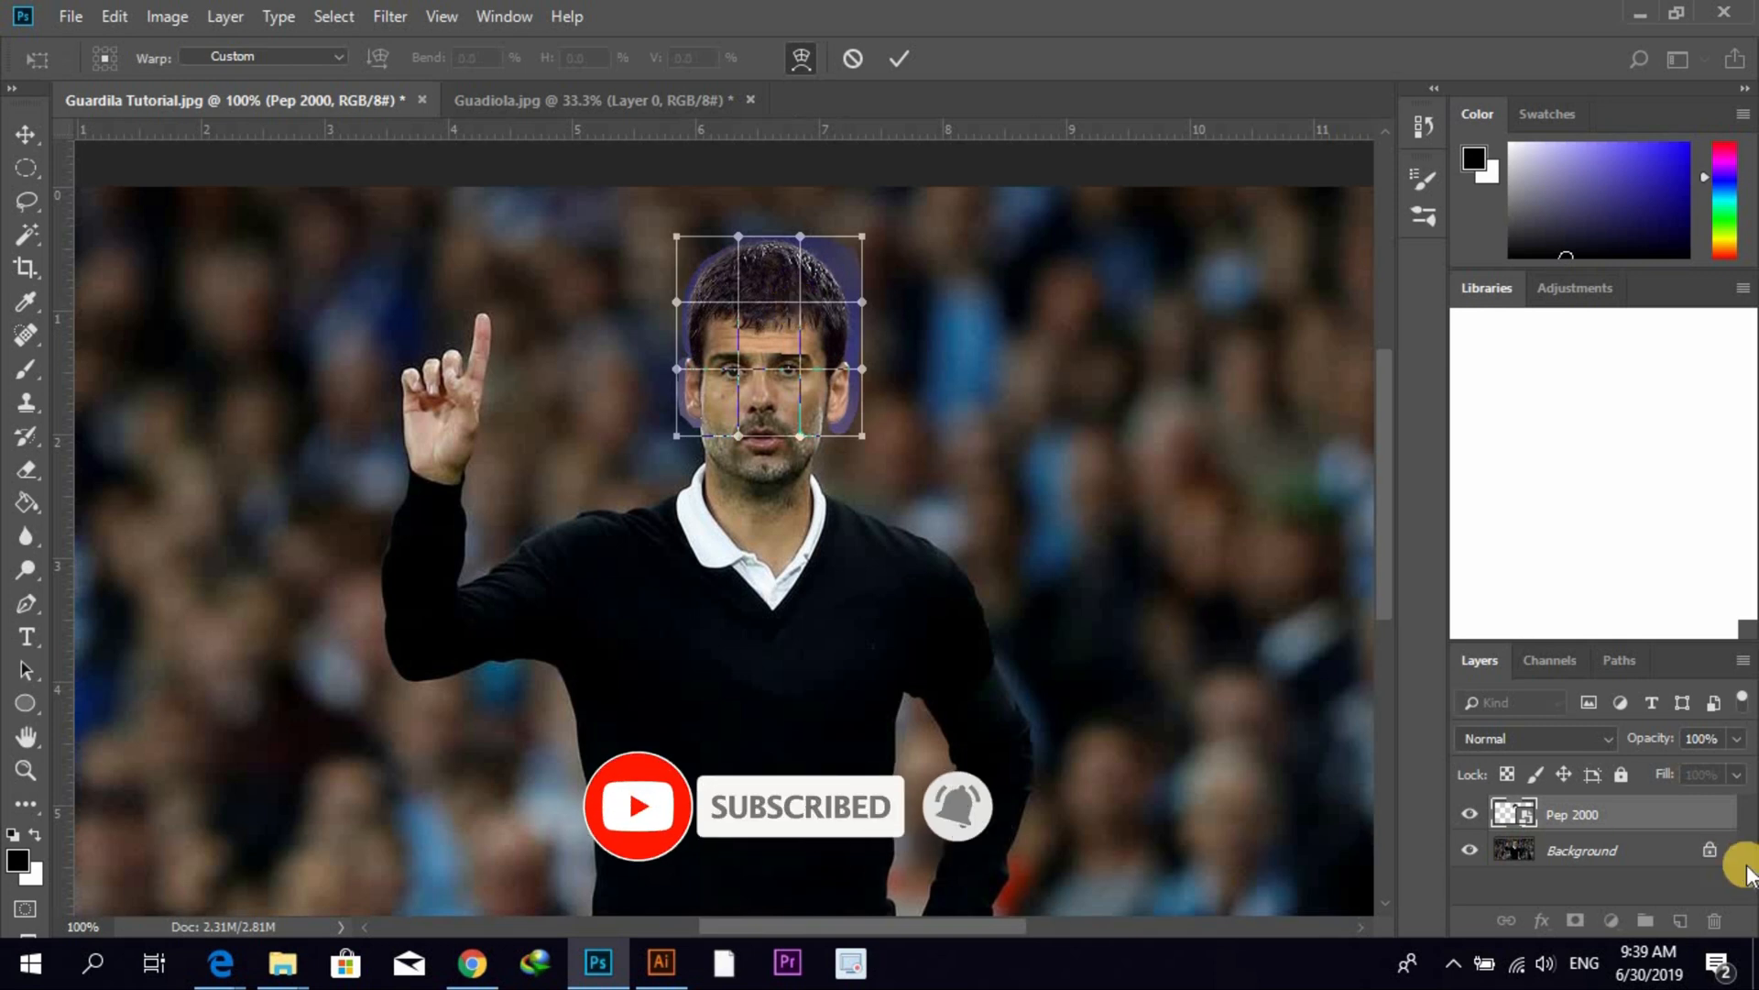
pyautogui.click(1736, 739)
pyautogui.moveTo(1739, 766)
pyautogui.mouseDown()
pyautogui.moveTo(1690, 770)
pyautogui.moveTo(1734, 803)
pyautogui.moveTo(1710, 784)
pyautogui.mouseUp()
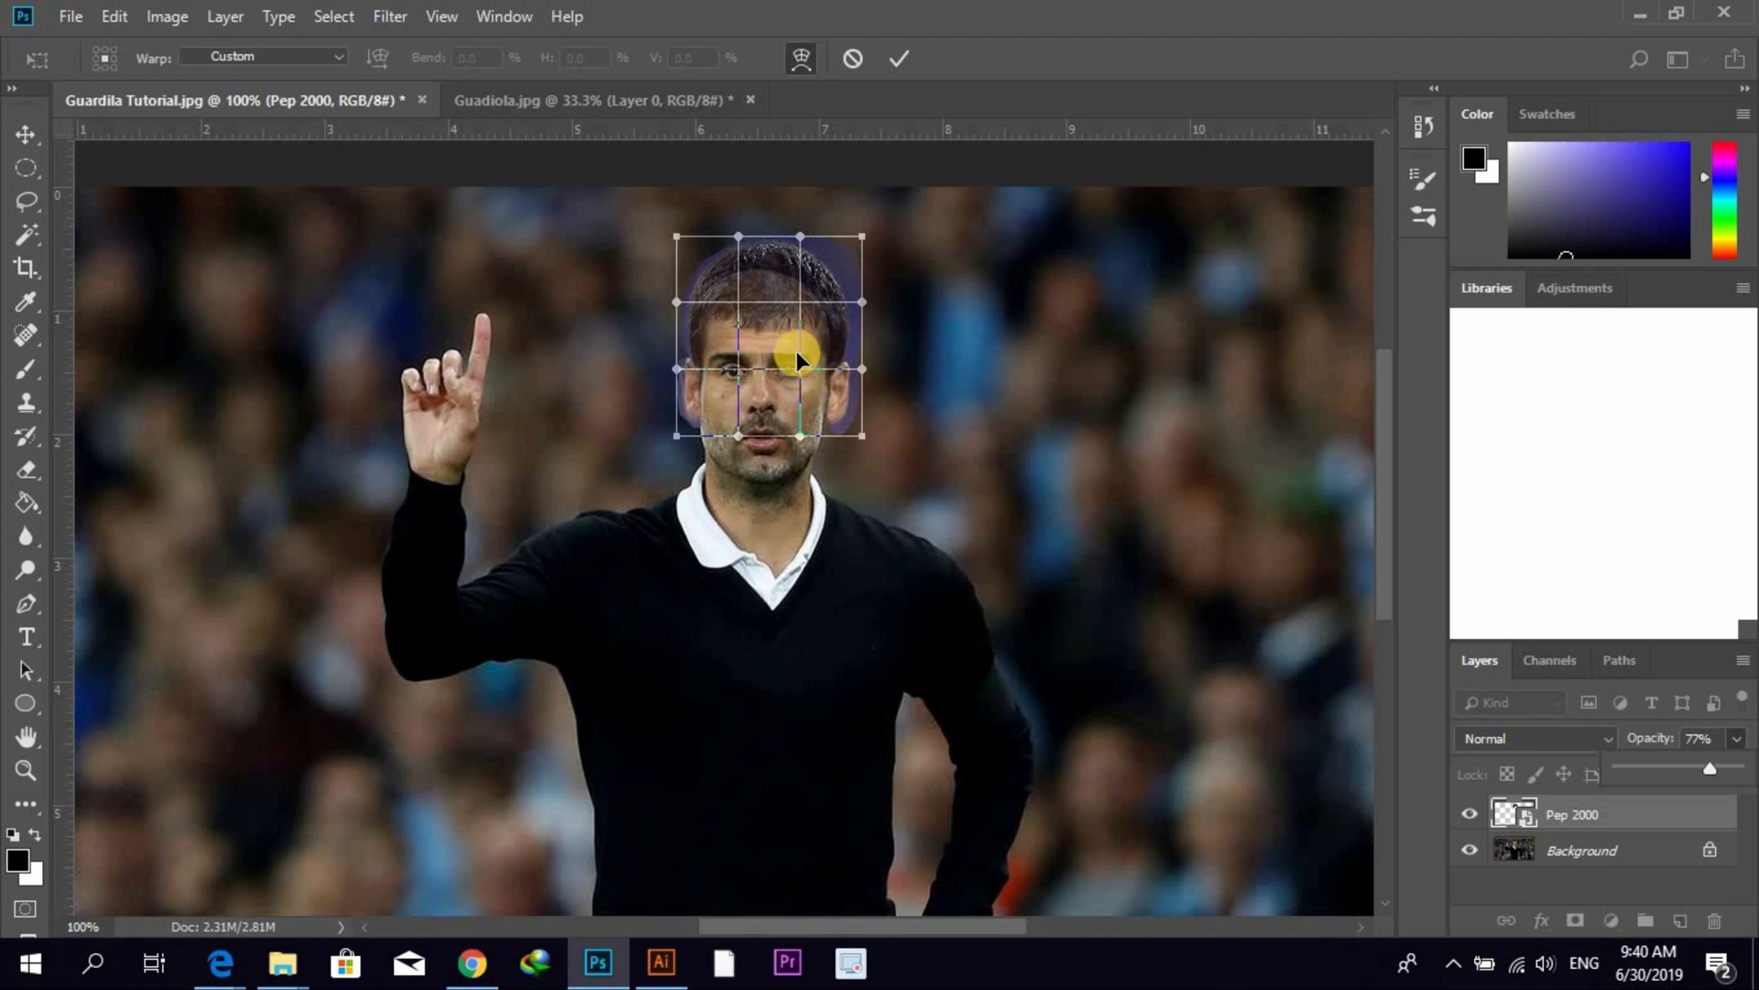
# - Warp the right side of the Pep 2000 head inward to fit the coach's face, and restore the layer's opacity to 100%
pyautogui.moveTo(798, 358); pyautogui.dragTo(853, 369)
pyautogui.click(852, 367)
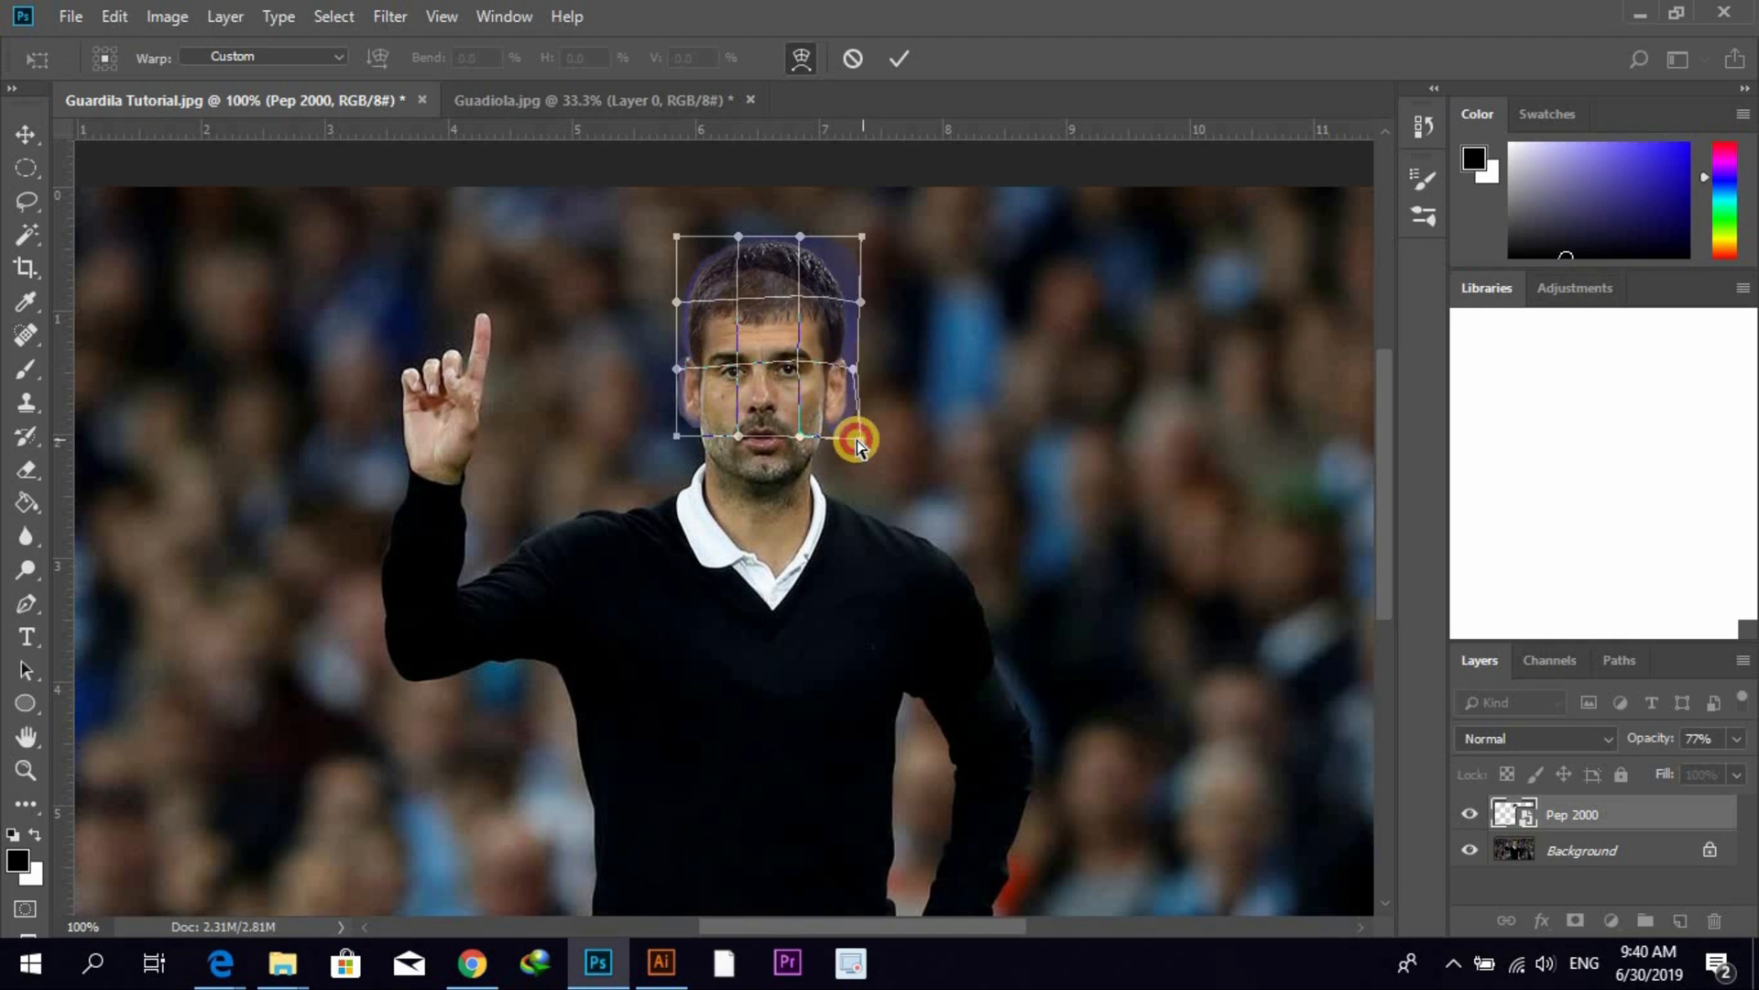
pyautogui.moveTo(854, 439); pyautogui.dragTo(860, 422)
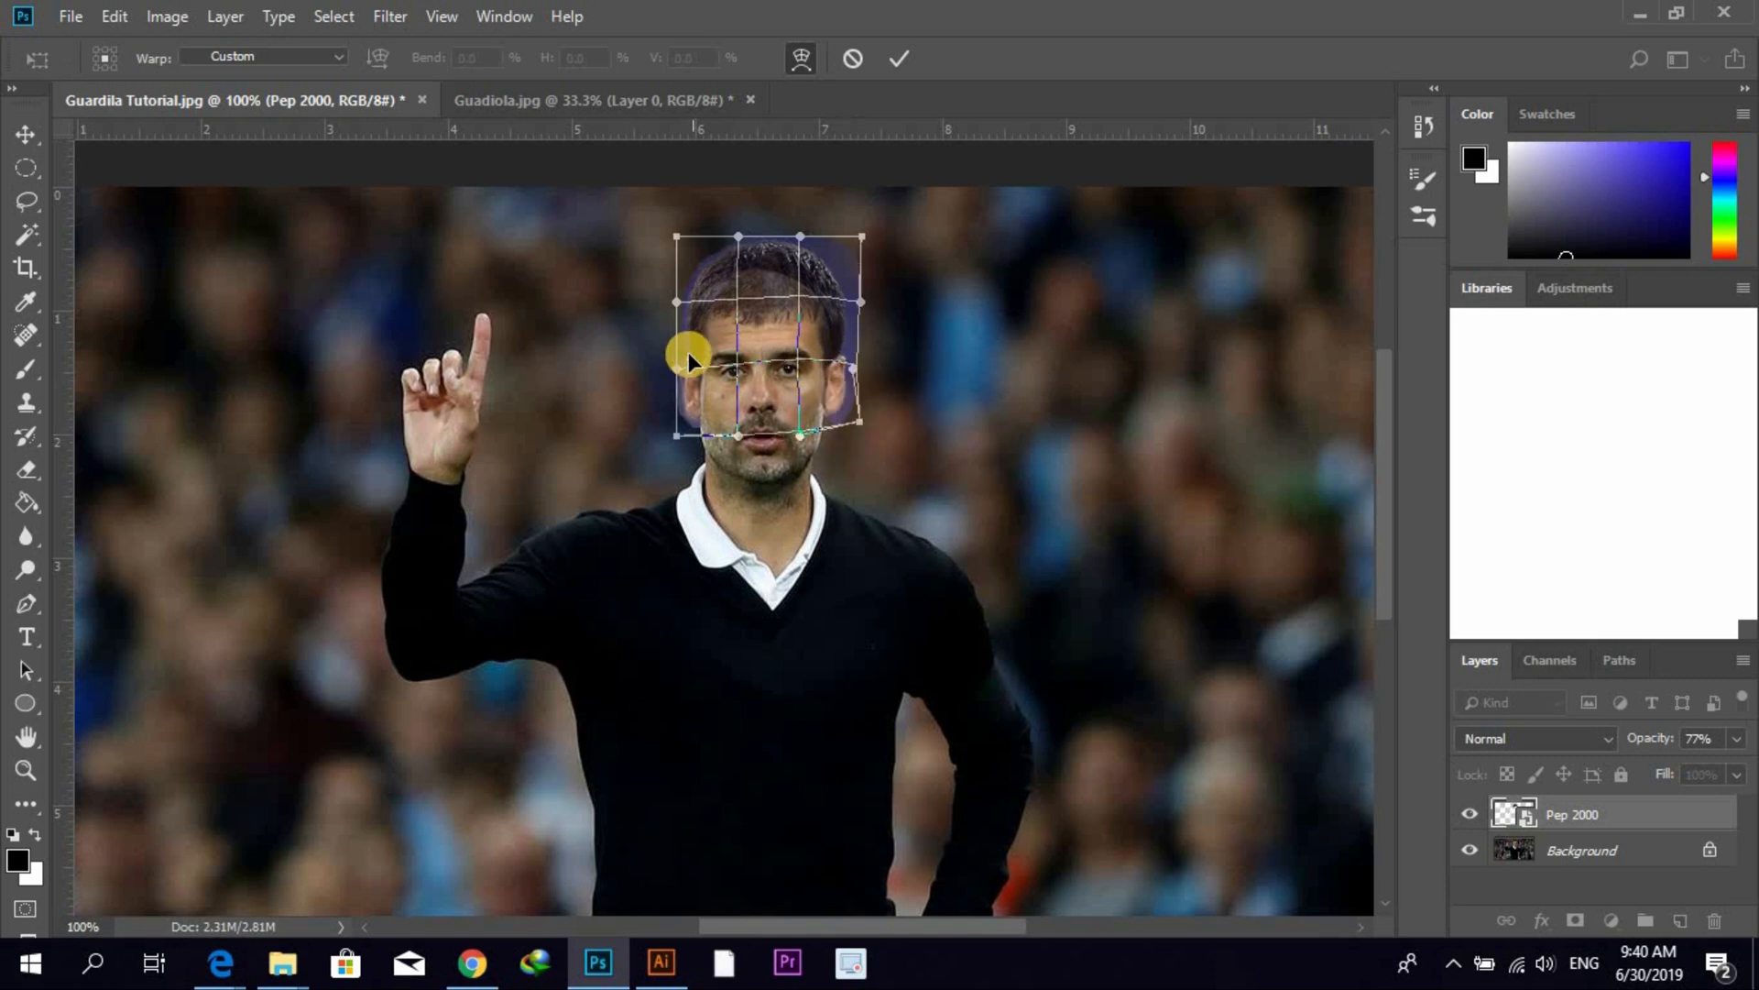
pyautogui.click(899, 58)
pyautogui.press('l')
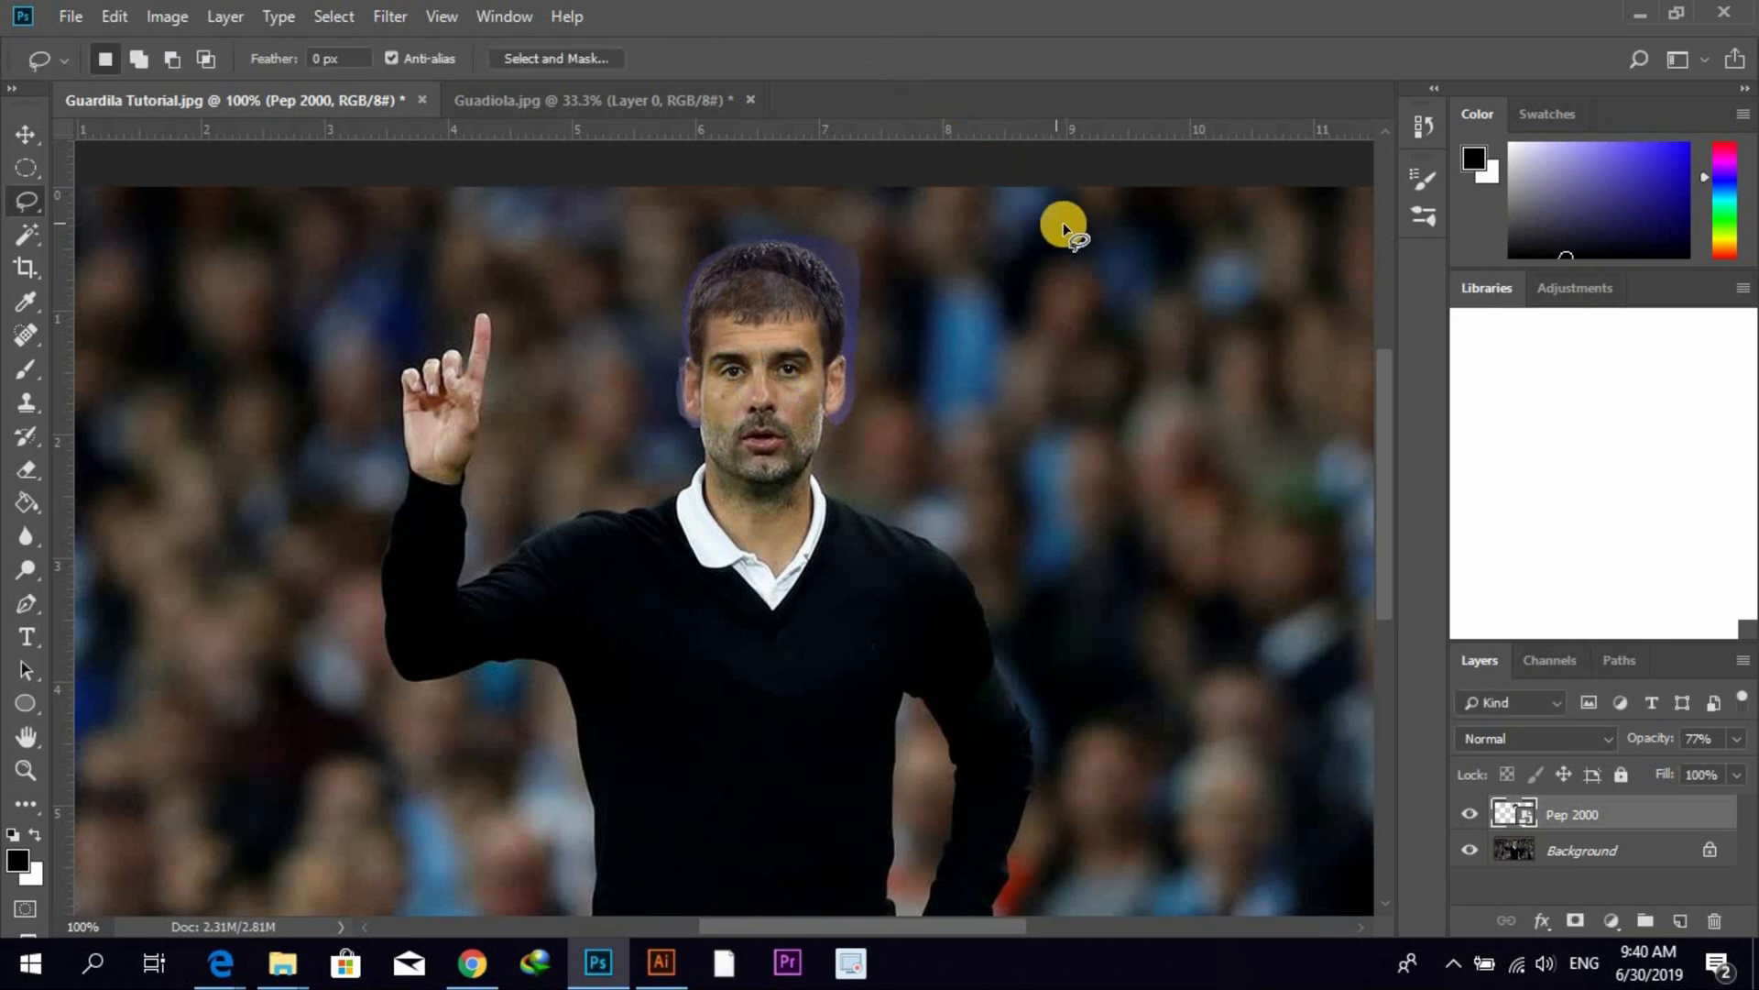
pyautogui.click(1736, 739)
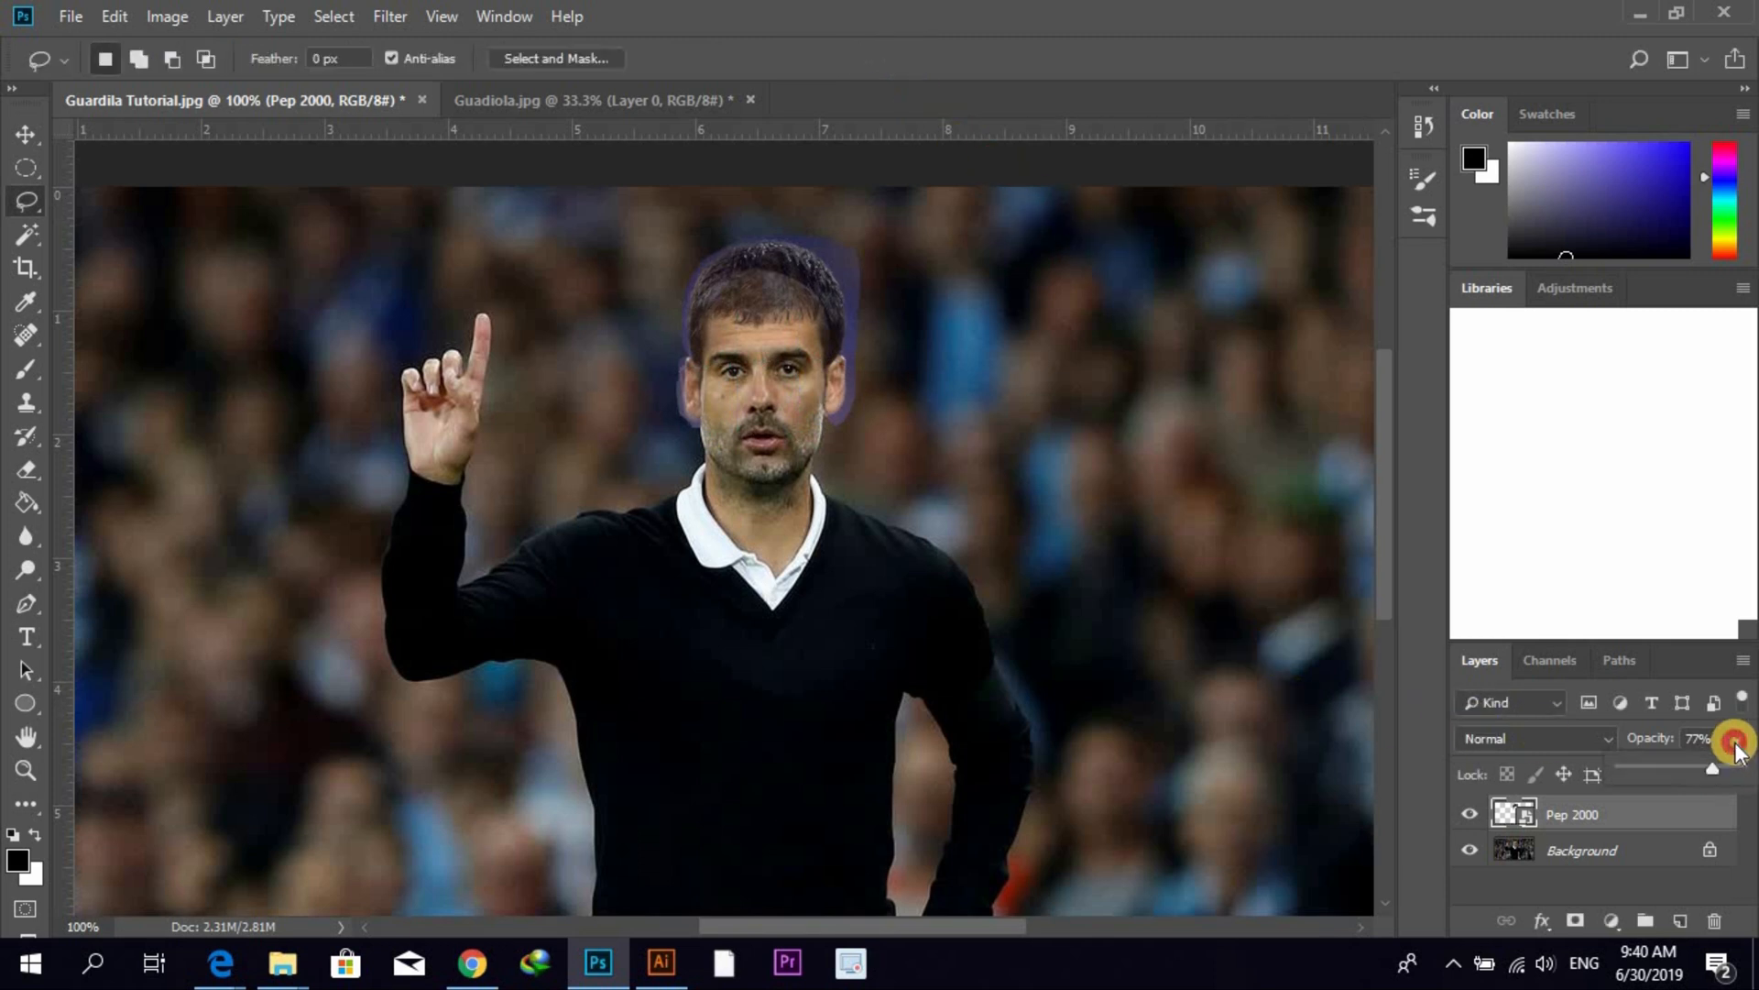
pyautogui.moveTo(1721, 774)
pyautogui.mouseDown()
pyautogui.moveTo(1740, 770)
pyautogui.moveTo(1702, 766)
pyautogui.moveTo(1746, 772)
pyautogui.mouseUp()
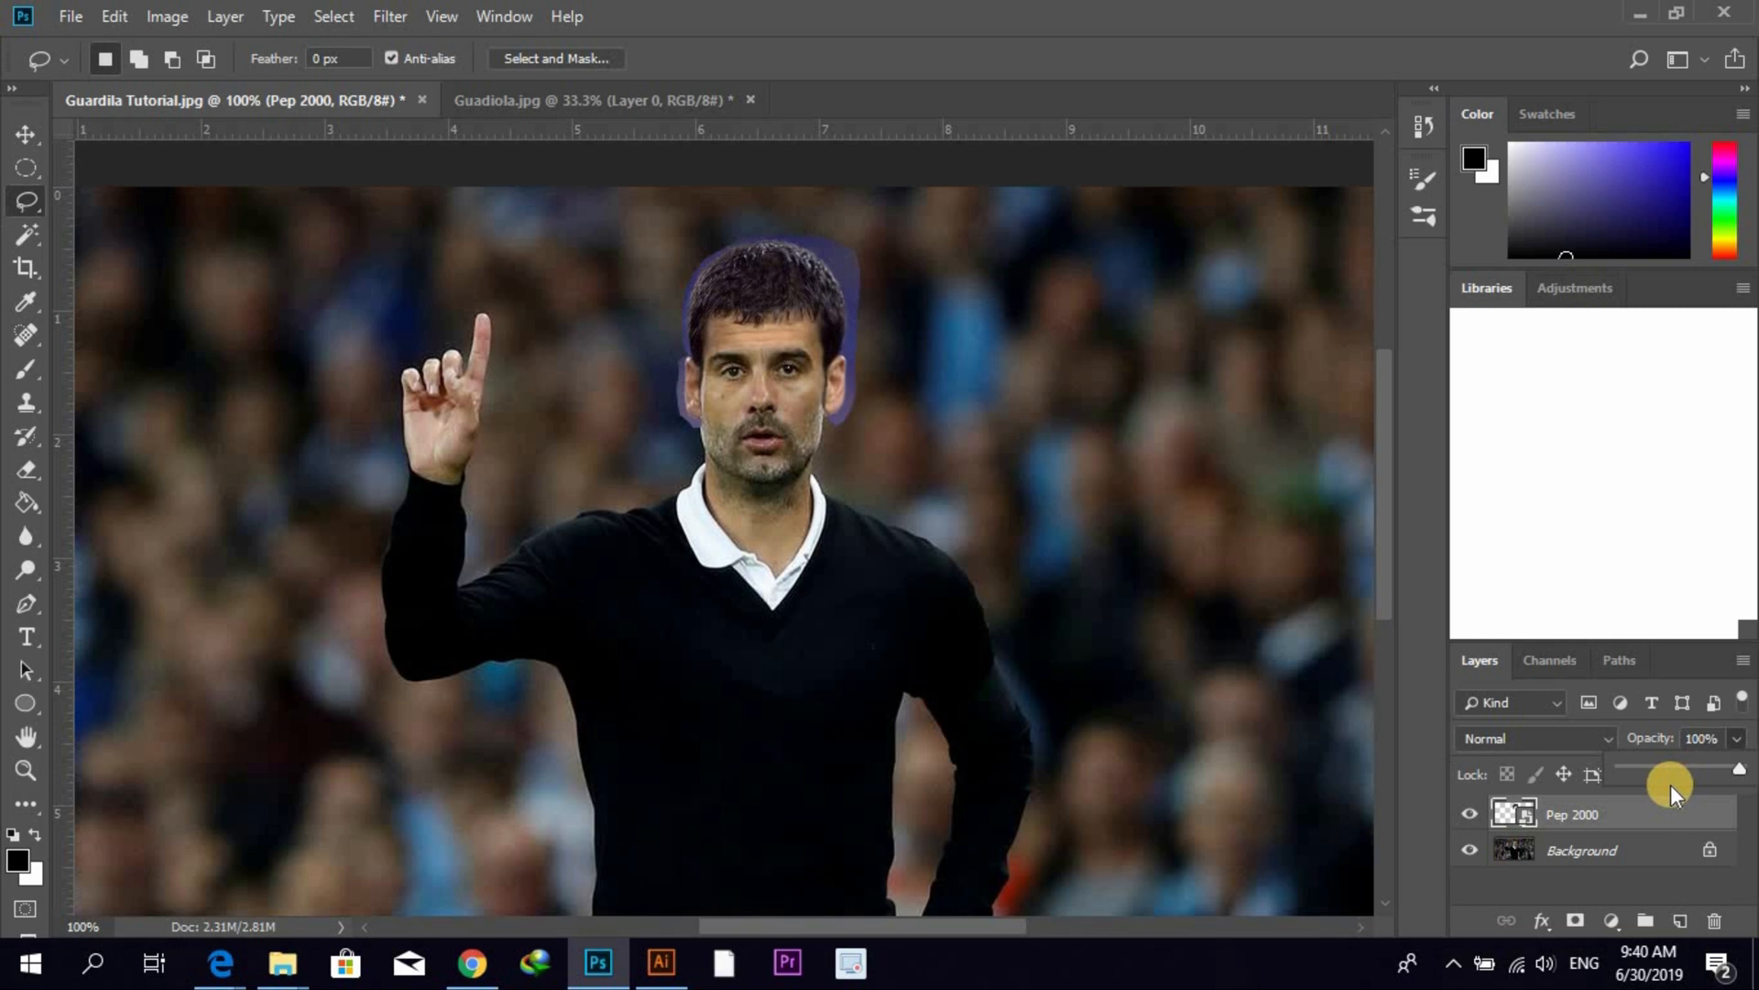
# - Undo the last warp of the Pep 2000 hair layer
pyautogui.press('Return')
pyautogui.press('7')
pyautogui.press('0')
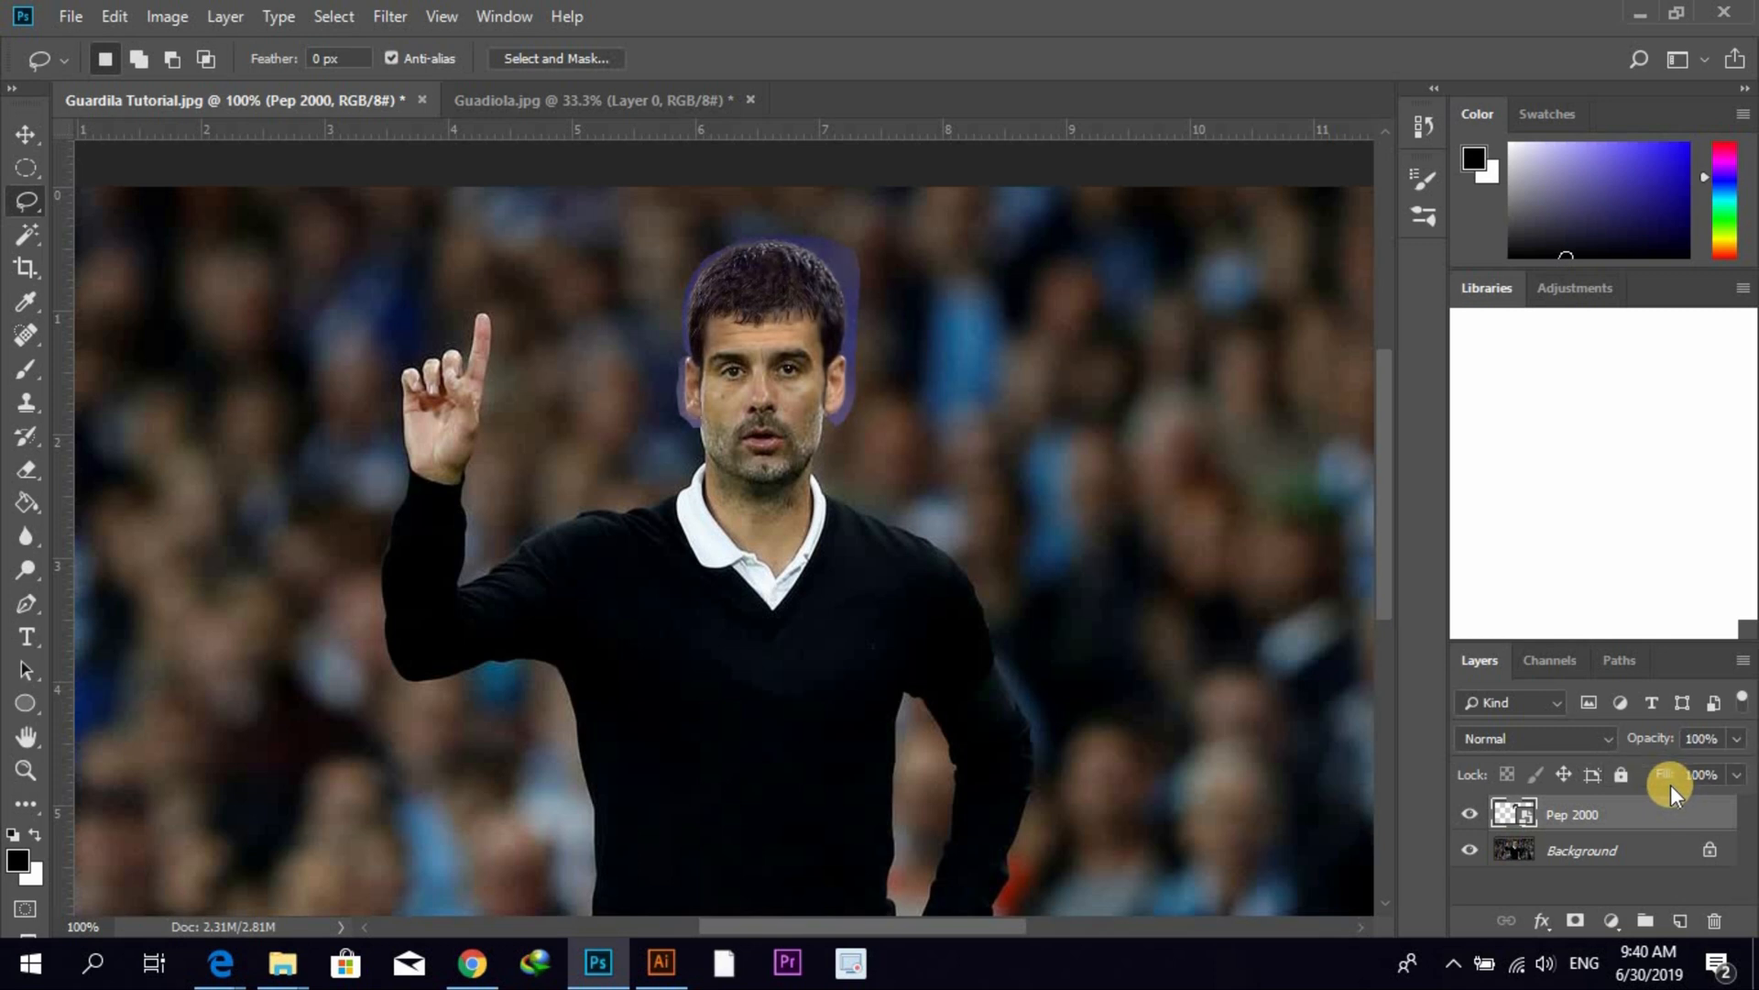
pyautogui.press('7')
pyautogui.press('7')
pyautogui.press('0')
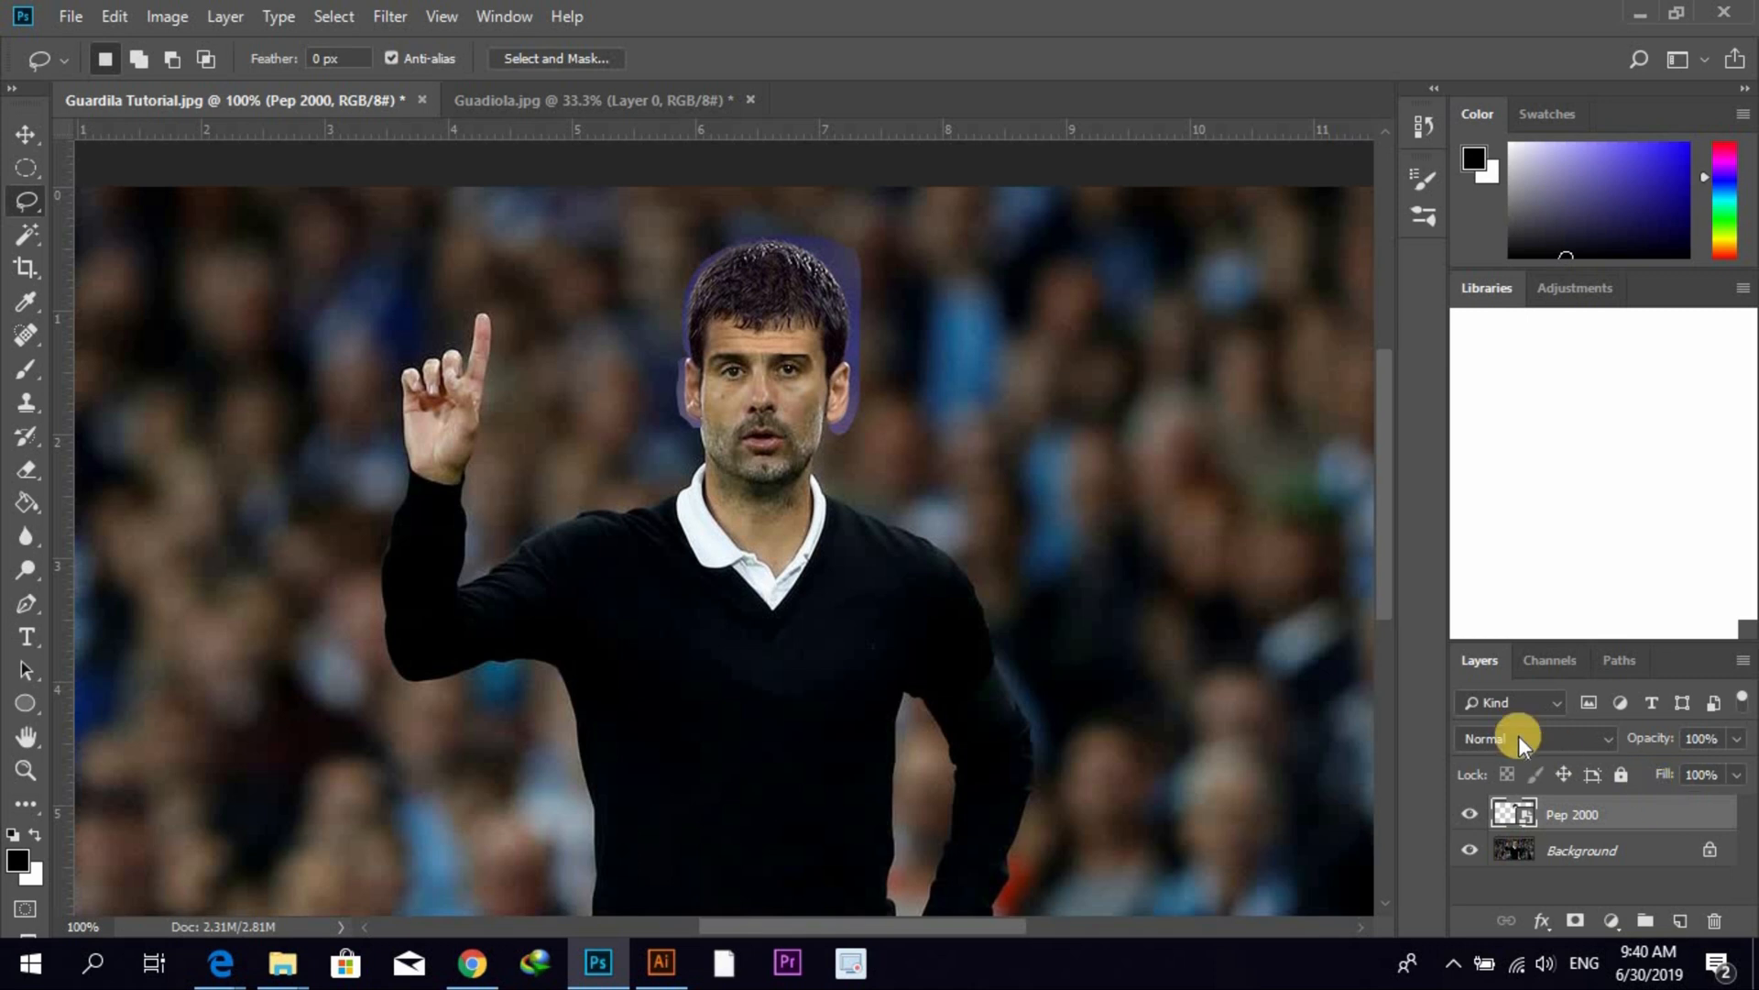
# - Lower the Pep 2000 layer's opacity to 51% and scale it to 48.76% width and 51.23% height to fit the coach's head
pyautogui.hotkey('ctrl', 't')
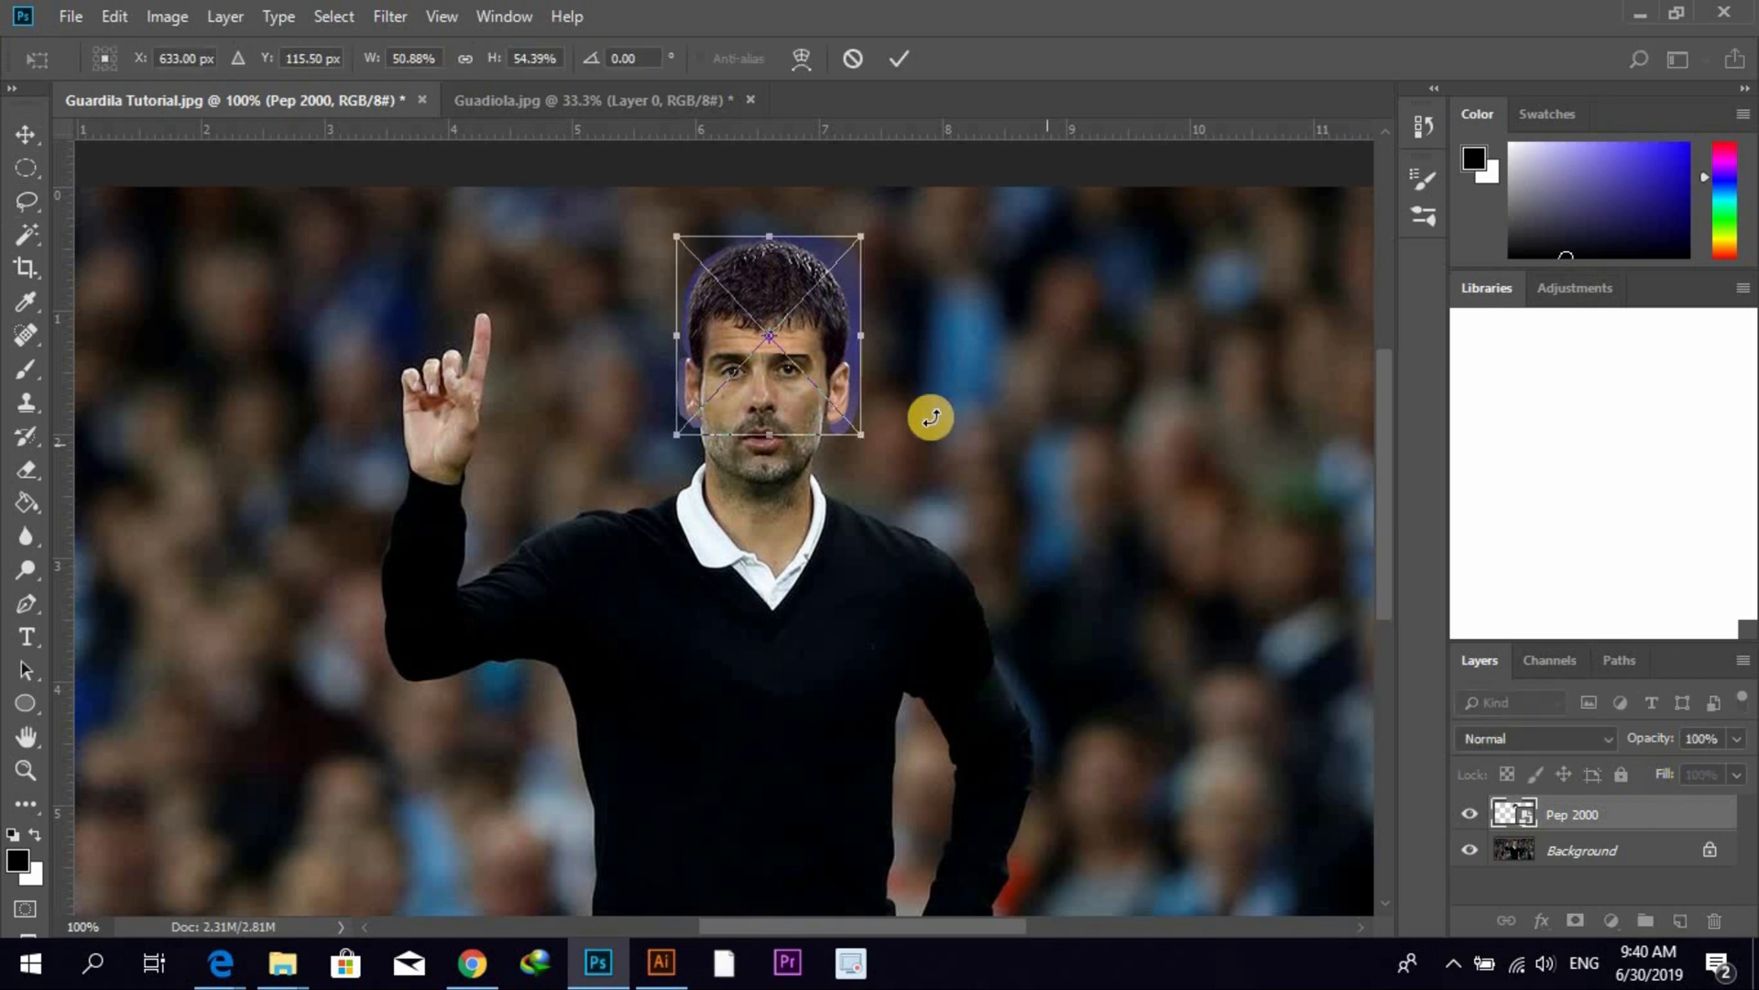
pyautogui.moveTo(855, 326); pyautogui.dragTo(851, 339)
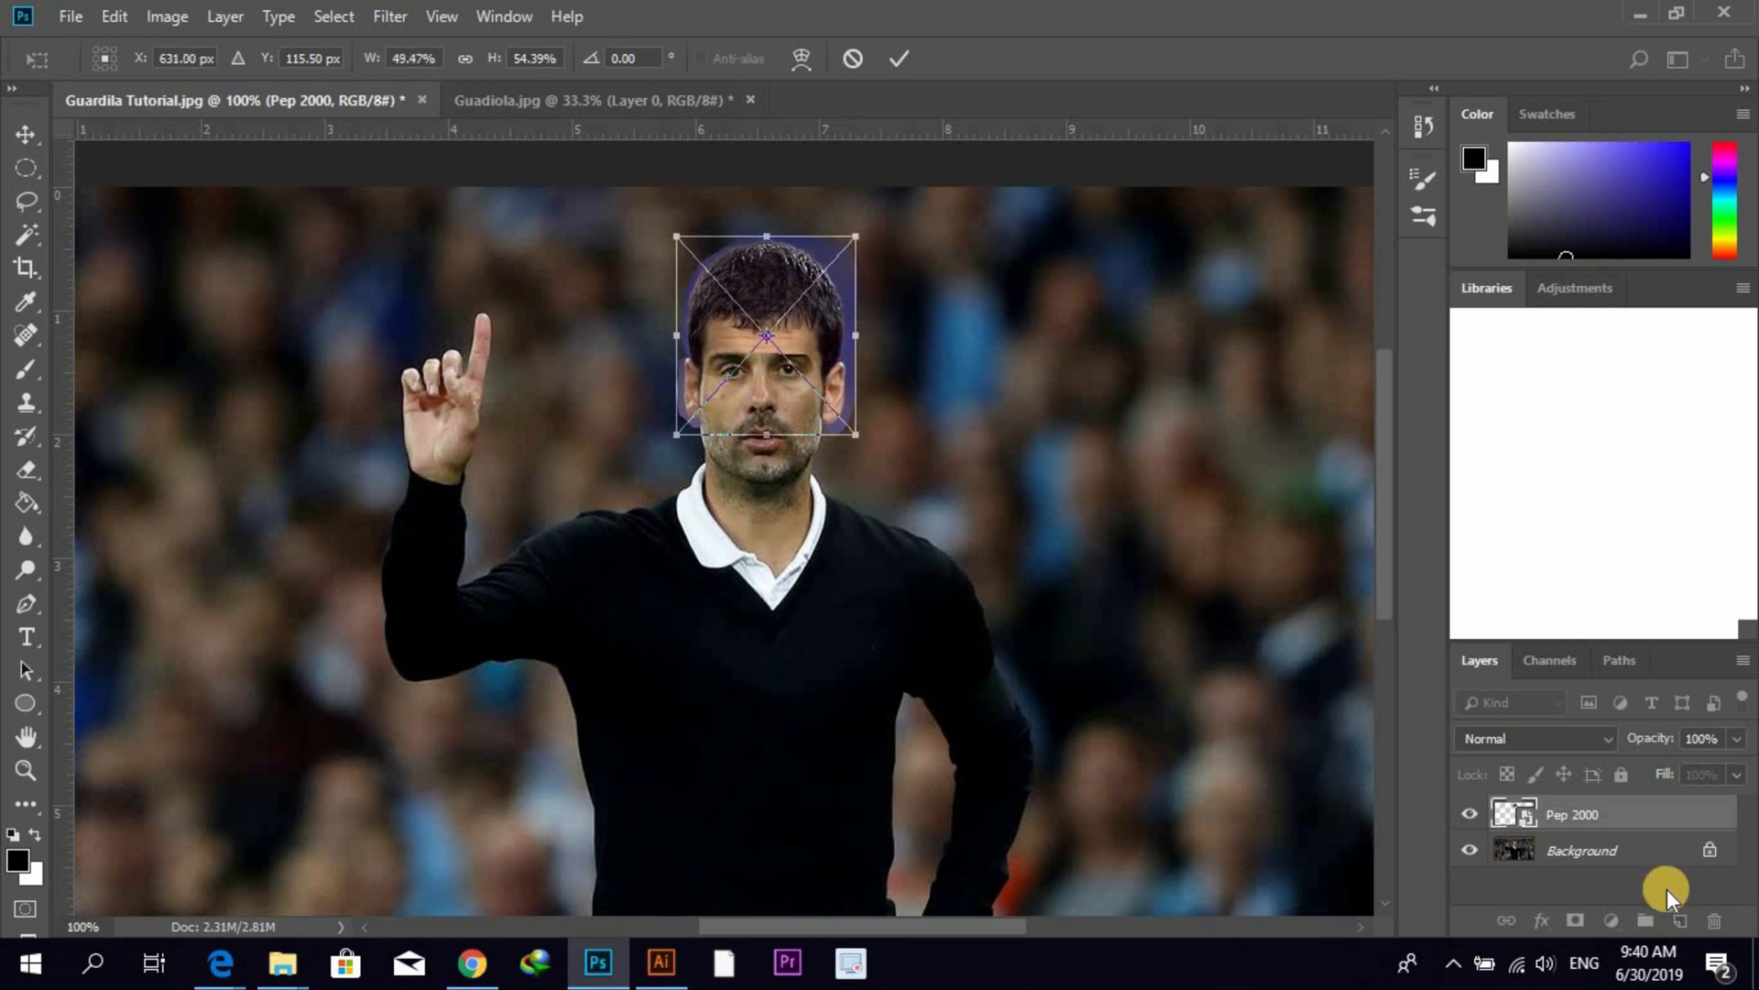
pyautogui.click(1735, 740)
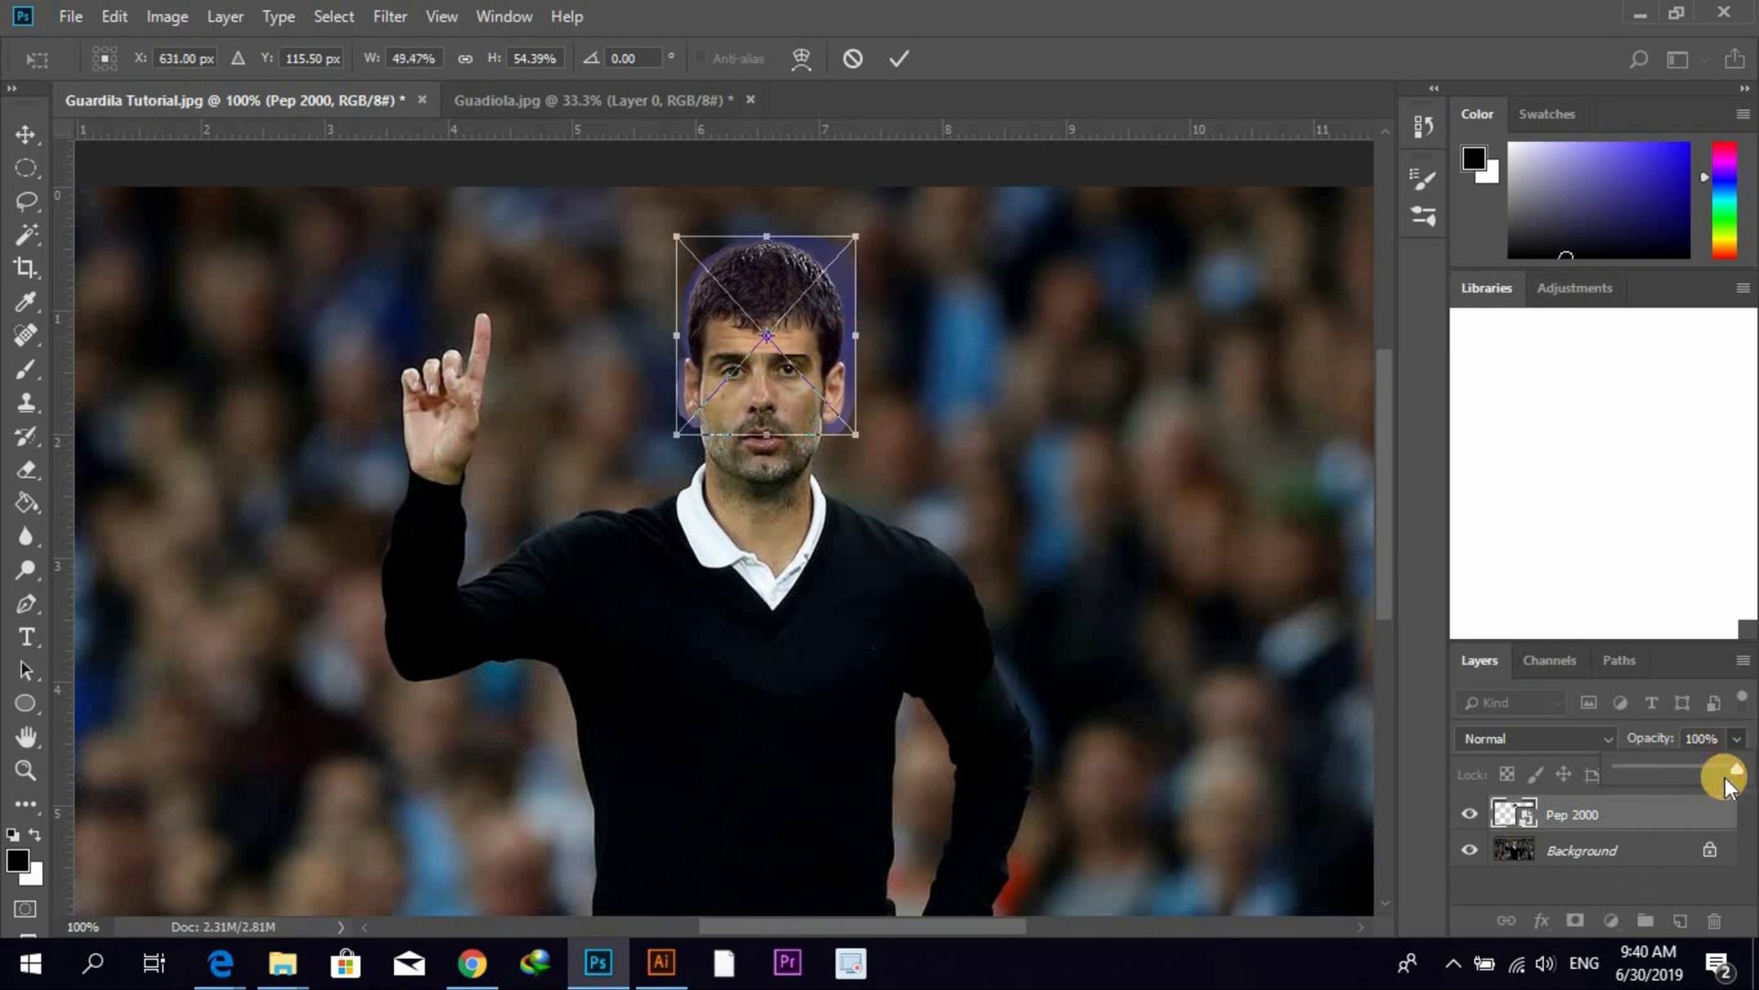
pyautogui.moveTo(1707, 781)
pyautogui.mouseDown()
pyautogui.moveTo(1732, 767)
pyautogui.moveTo(1682, 779)
pyautogui.mouseUp()
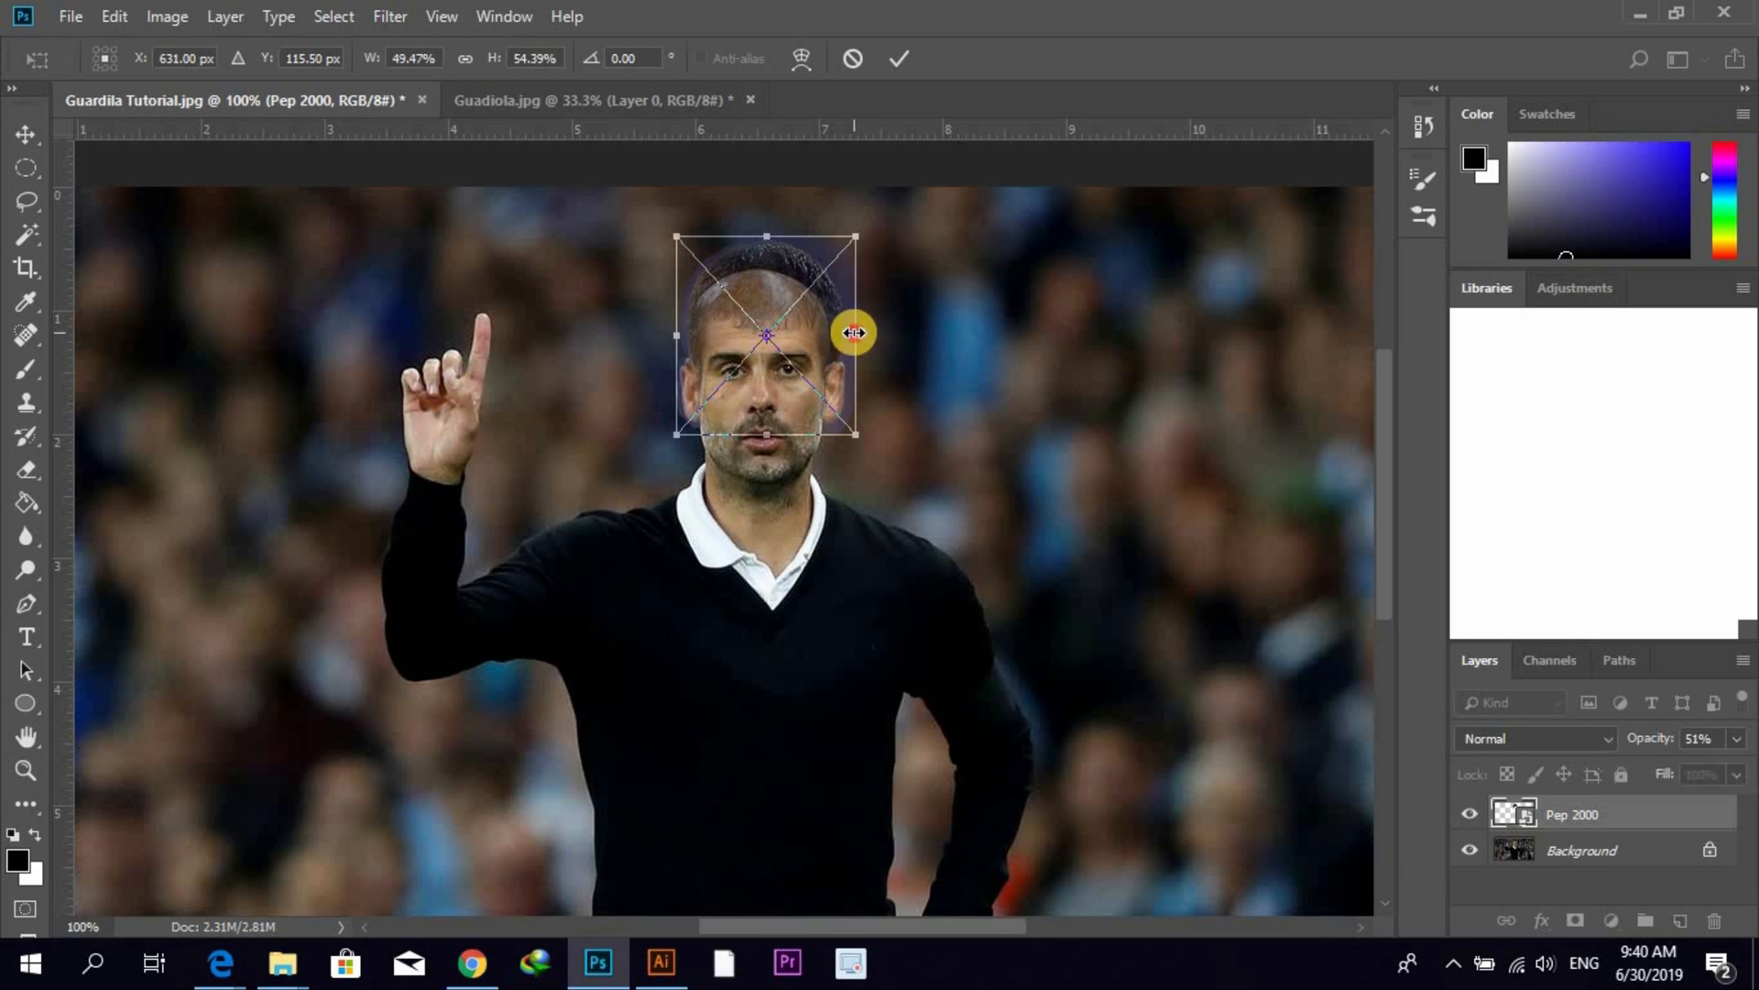
pyautogui.moveTo(855, 333); pyautogui.dragTo(849, 345)
pyautogui.moveTo(766, 229); pyautogui.dragTo(765, 242)
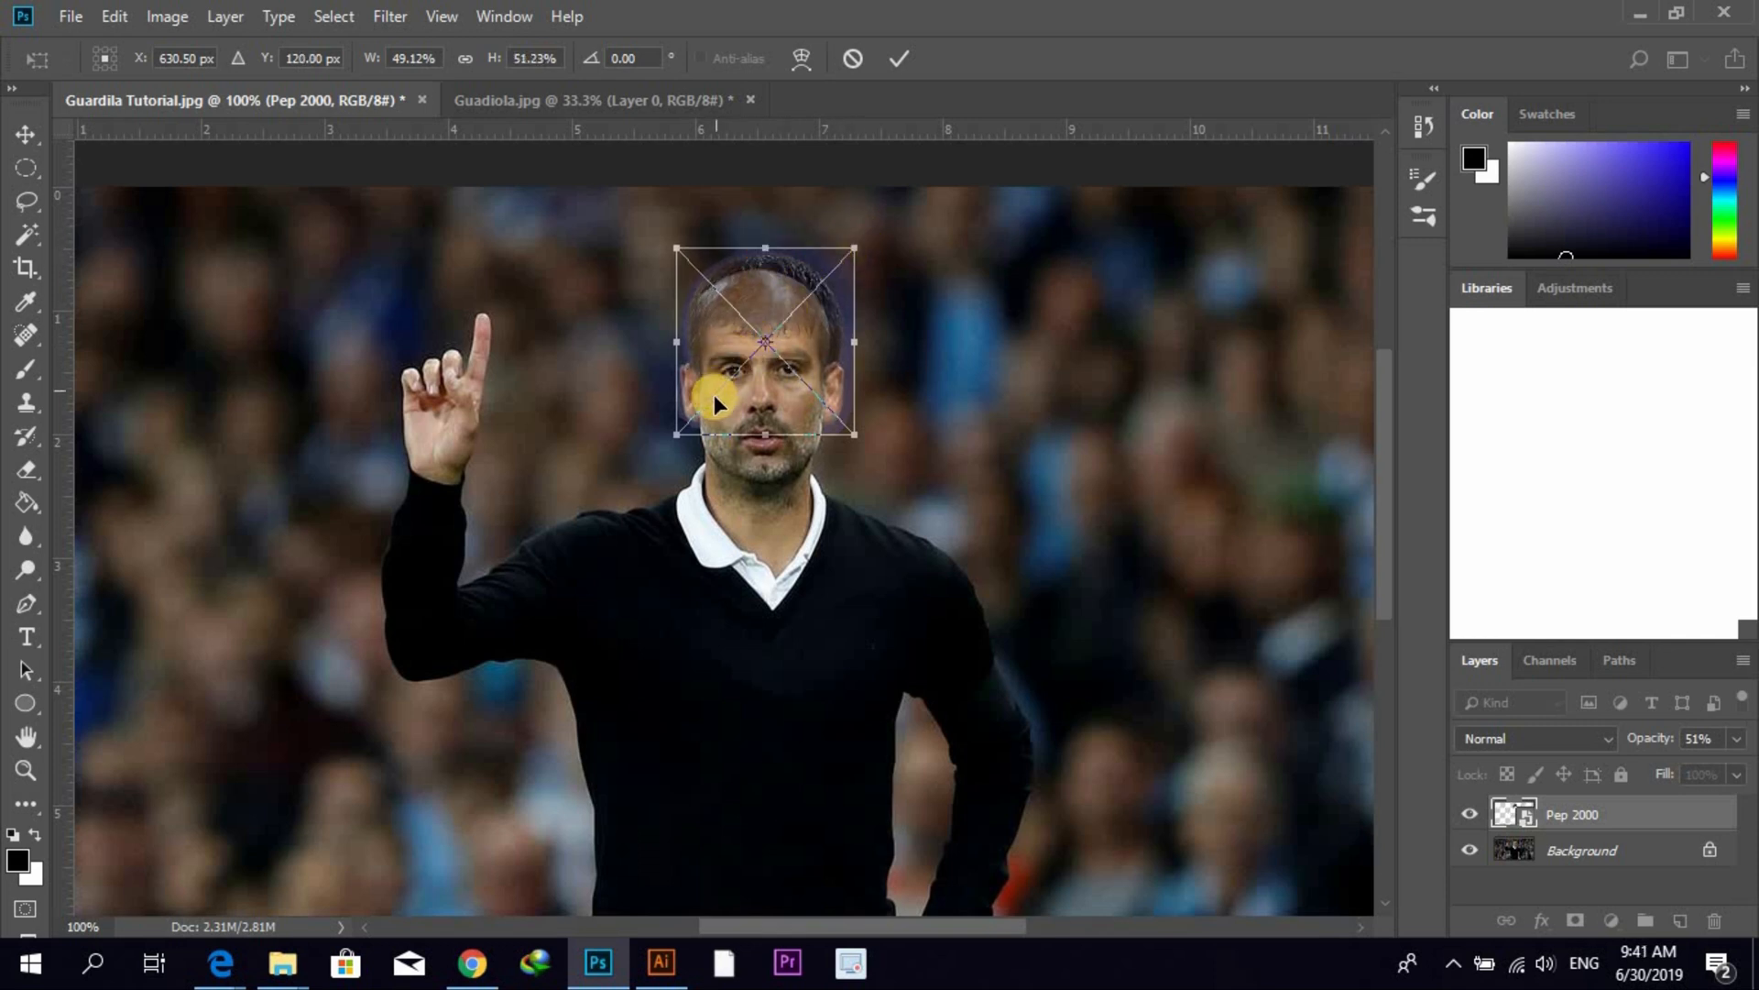
pyautogui.moveTo(676, 342); pyautogui.dragTo(678, 333)
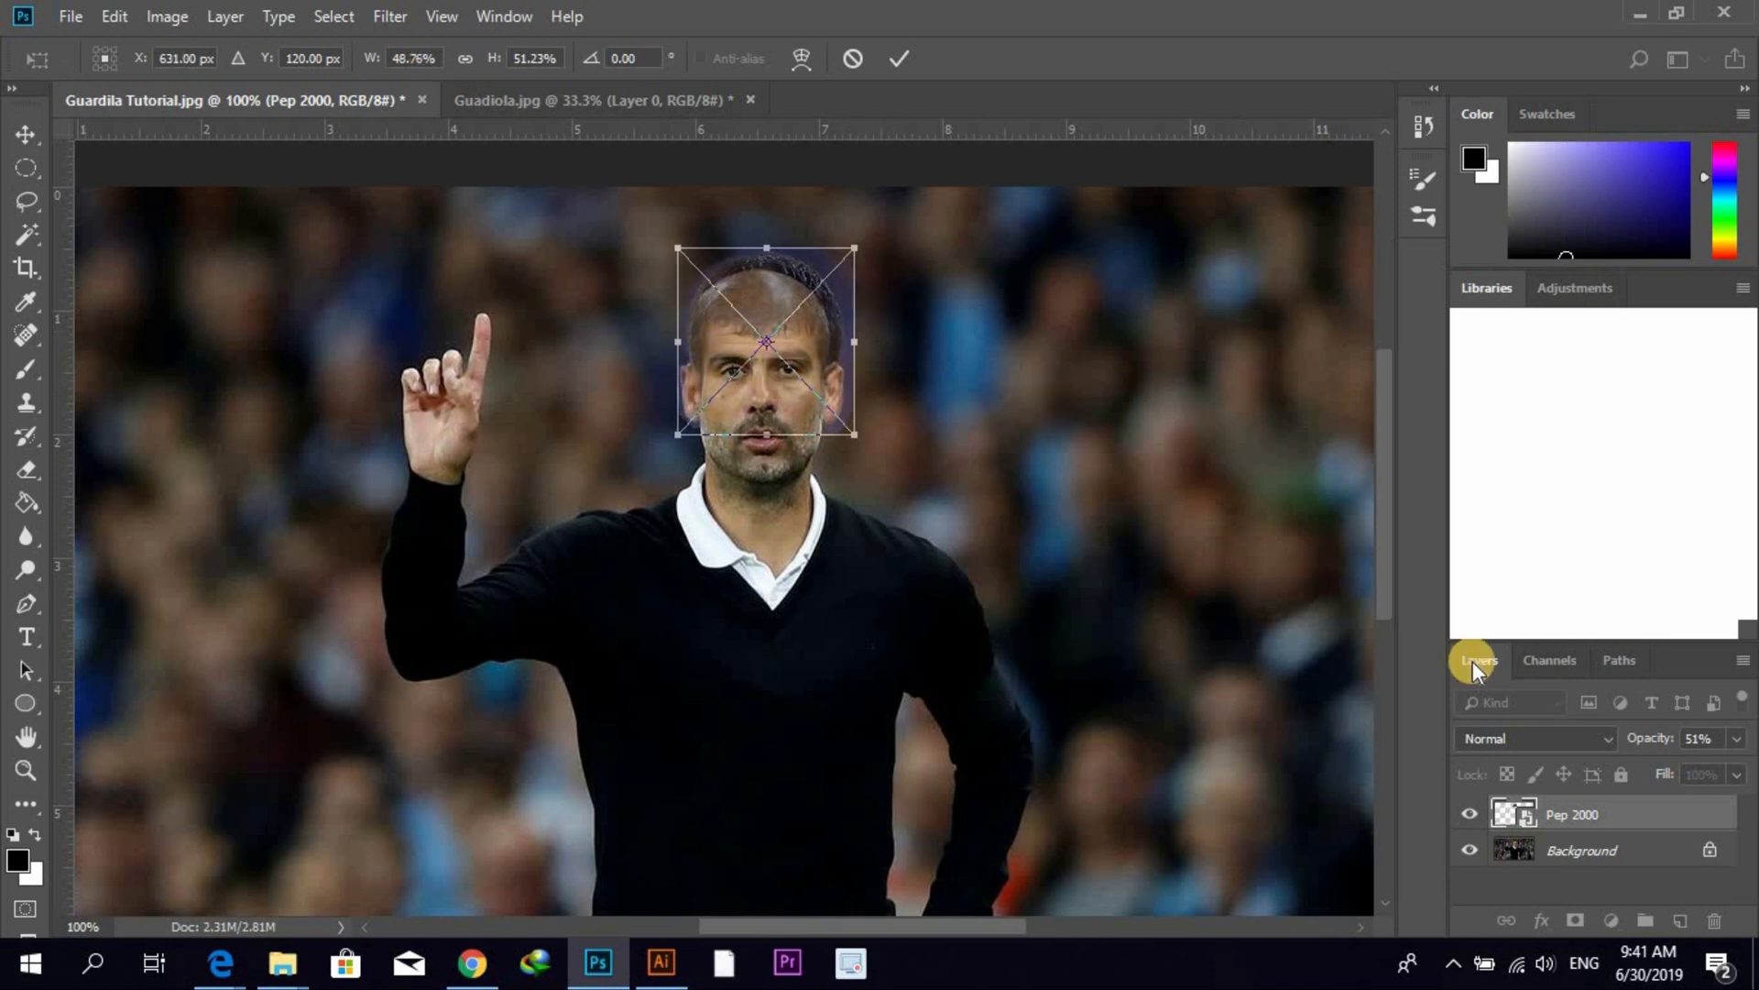
# - Apply the transform and restore the Pep 2000 layer's opacity to 100%
pyautogui.click(1739, 741)
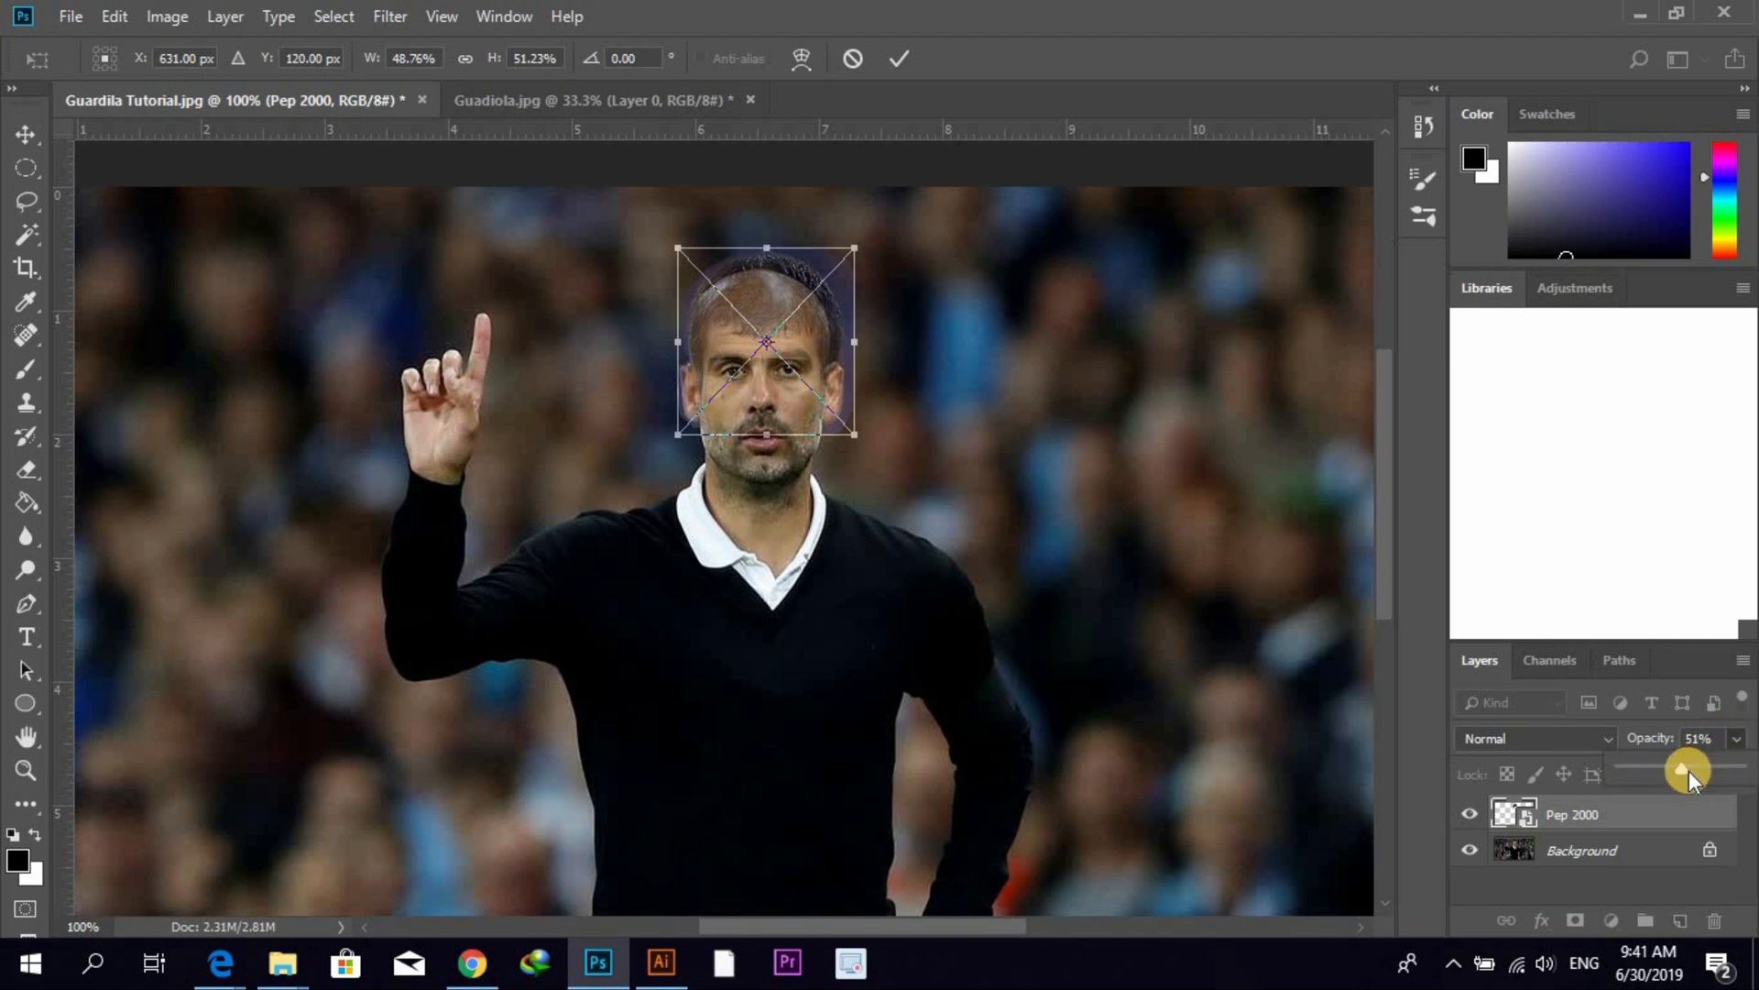
pyautogui.moveTo(1692, 773); pyautogui.dragTo(1702, 776)
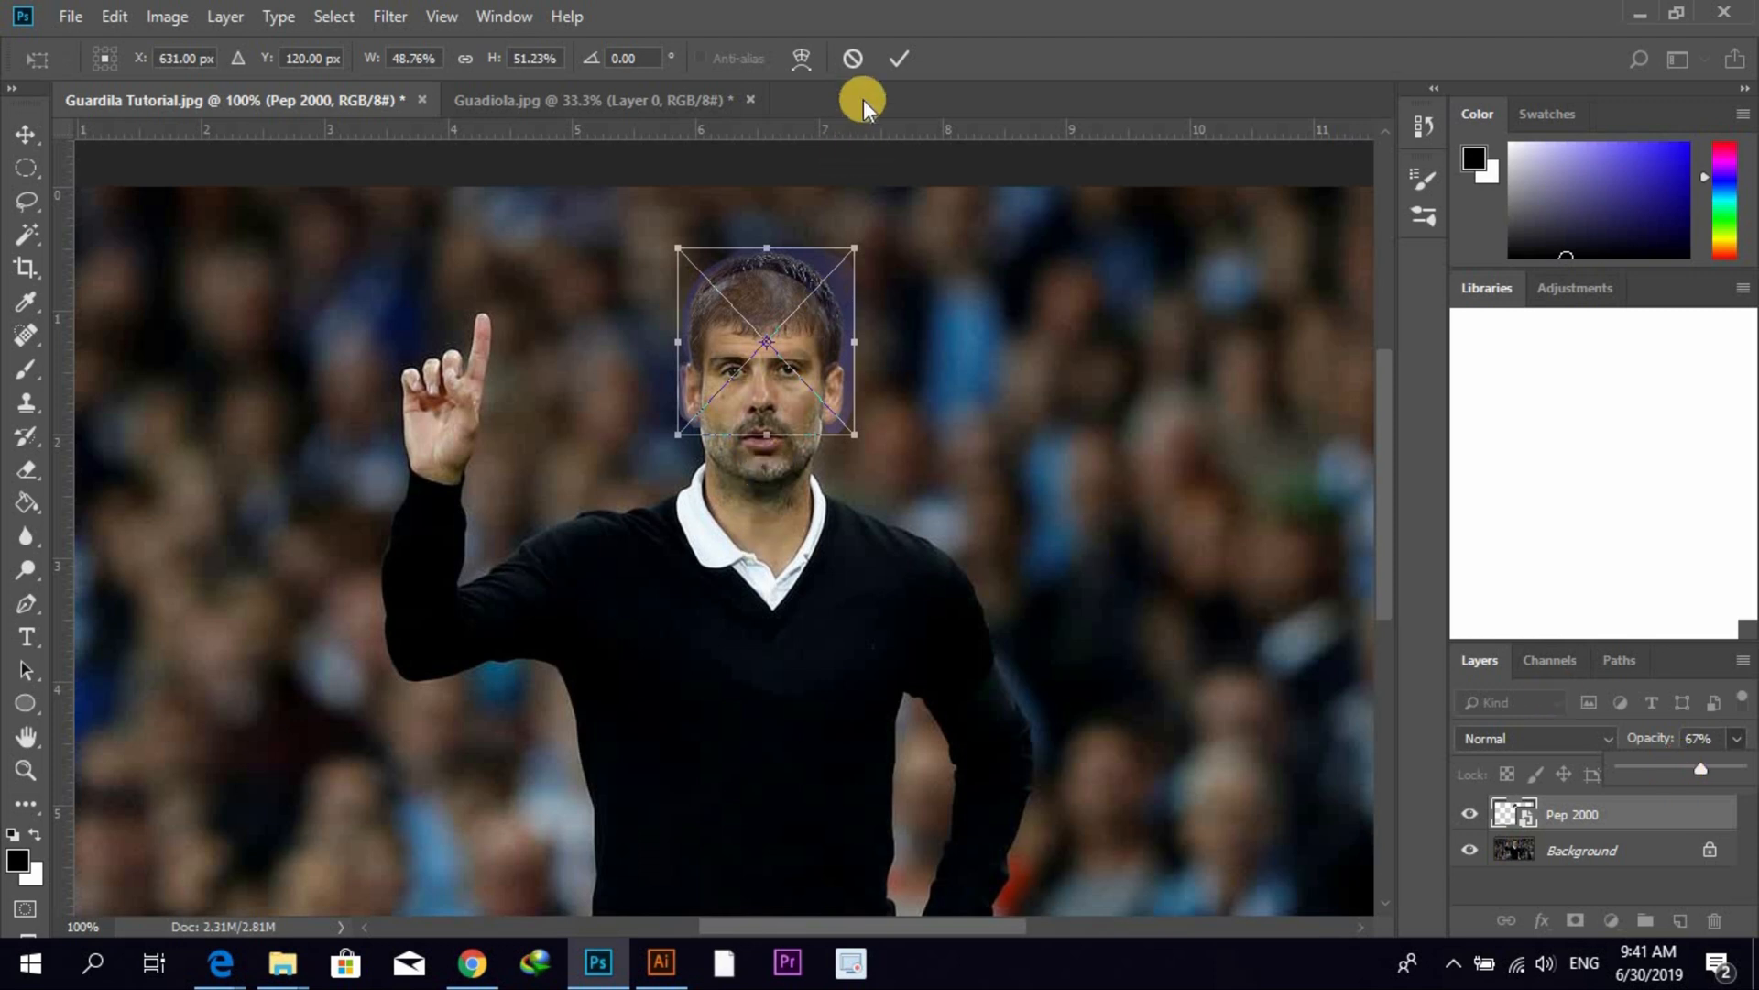
pyautogui.click(894, 62)
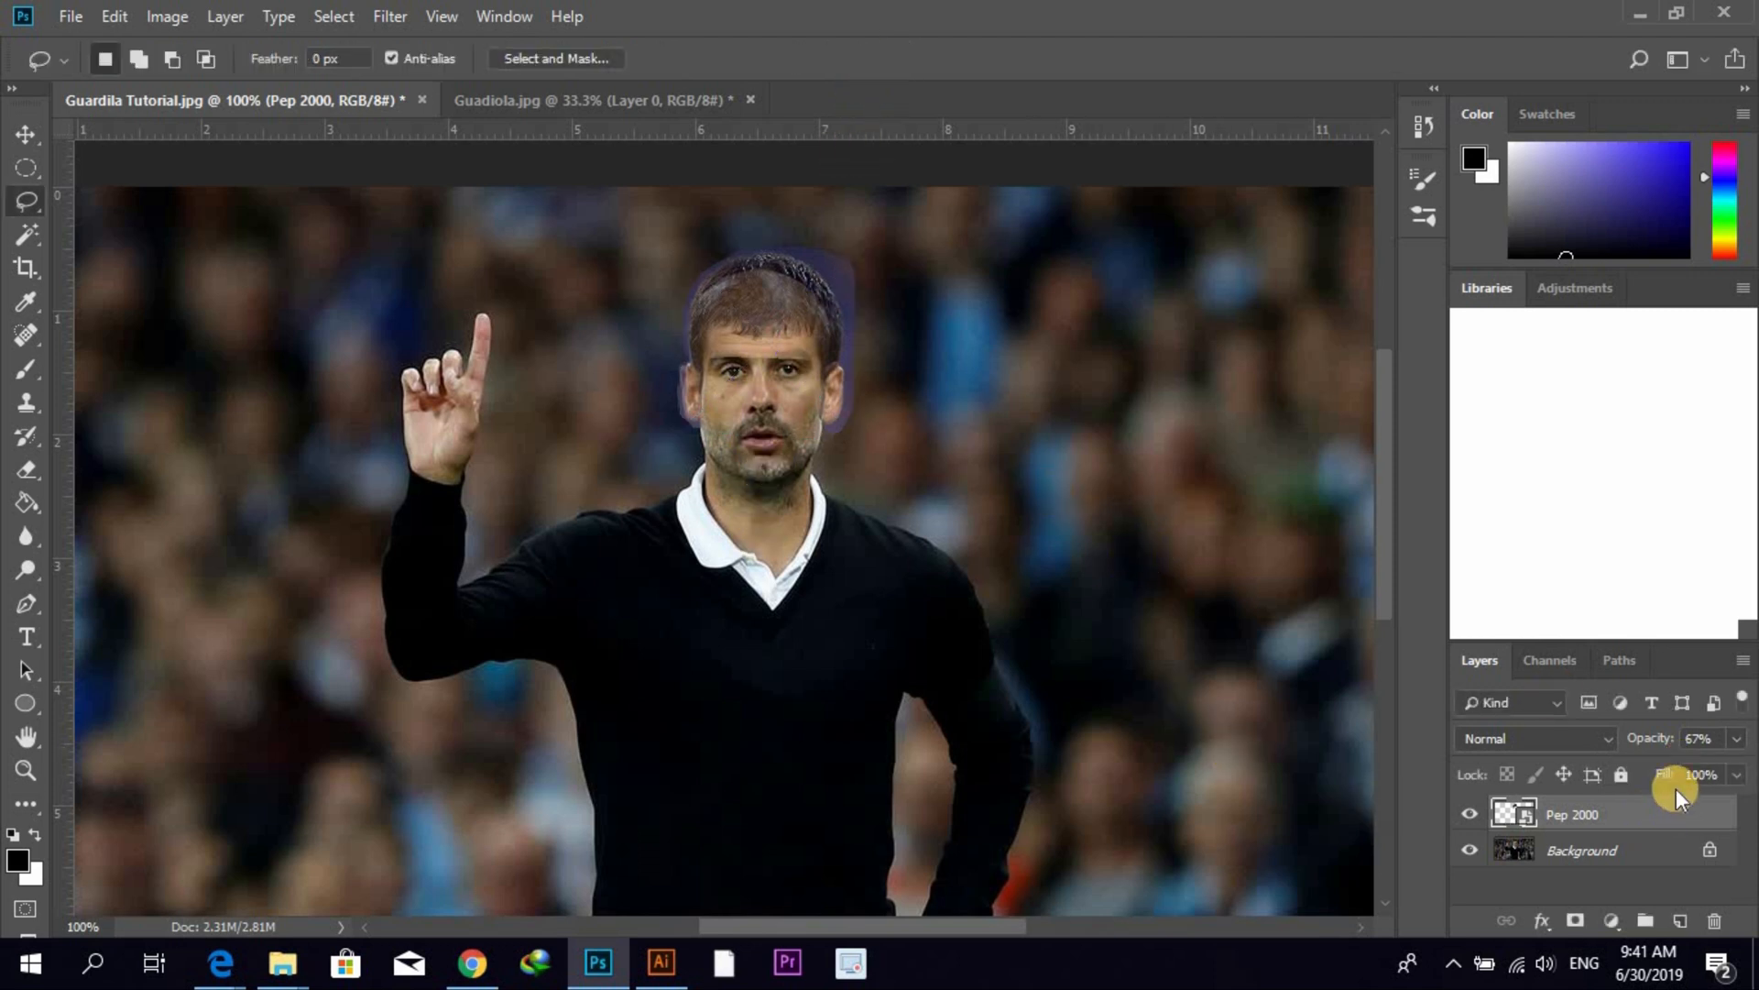
pyautogui.click(1736, 738)
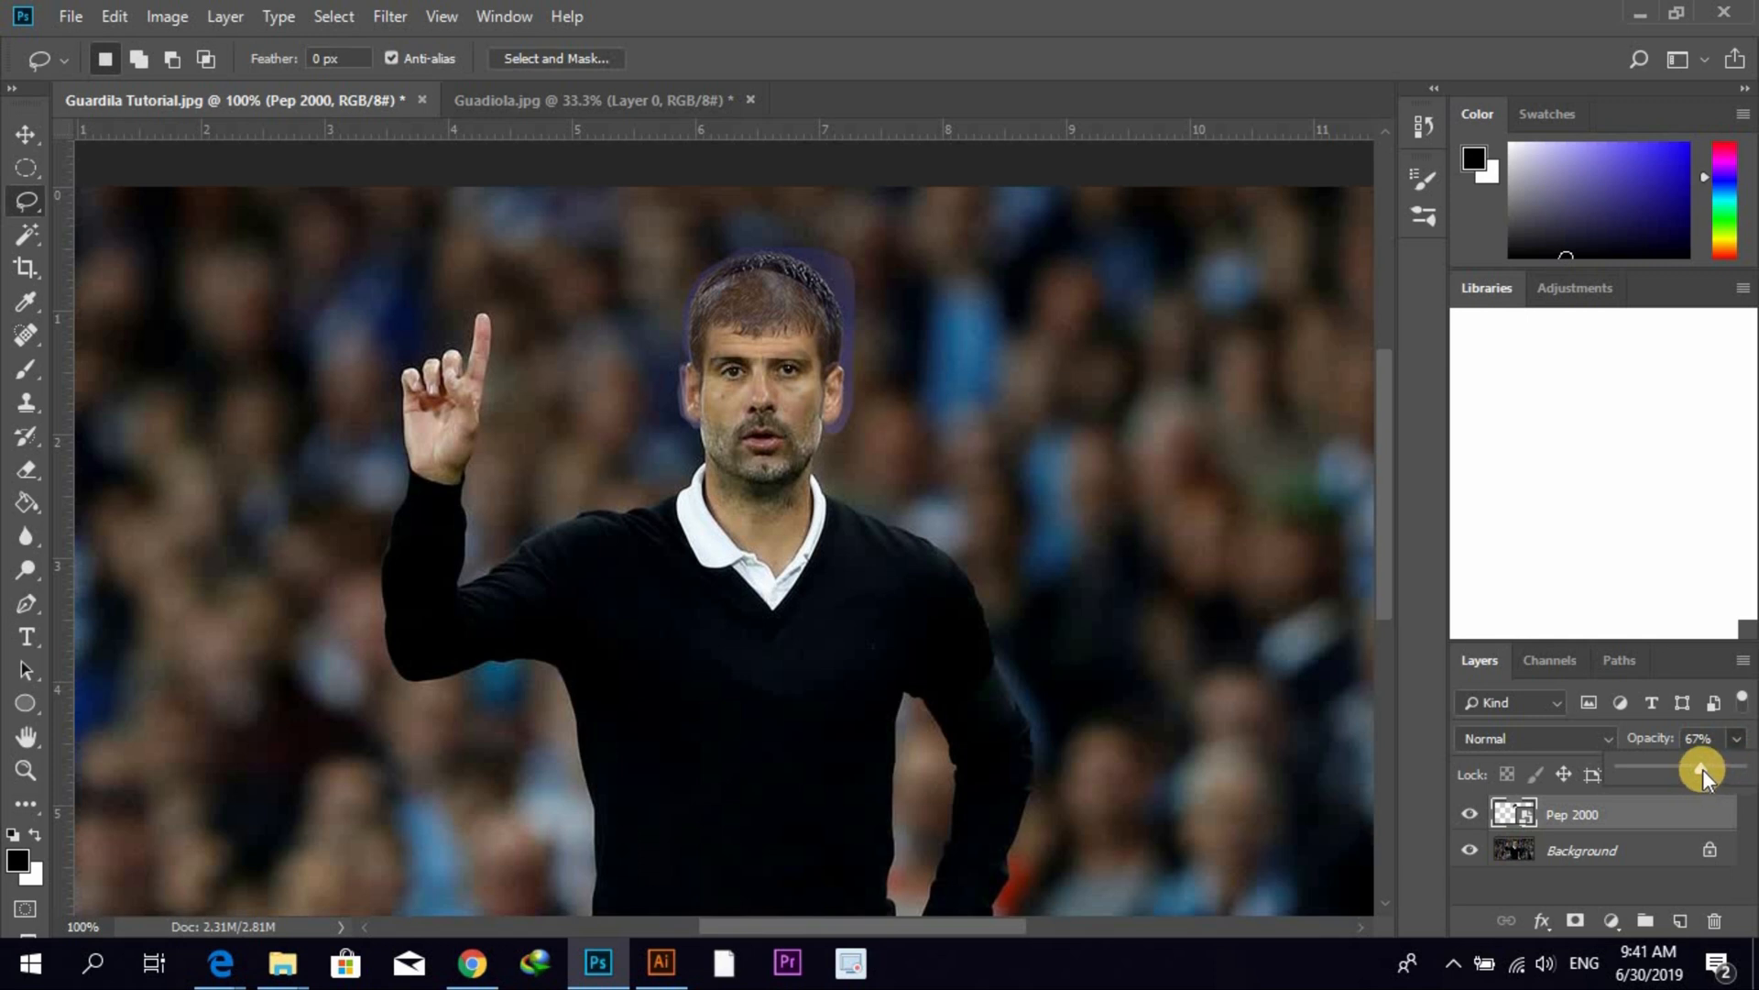
pyautogui.moveTo(1701, 768); pyautogui.dragTo(1740, 768)
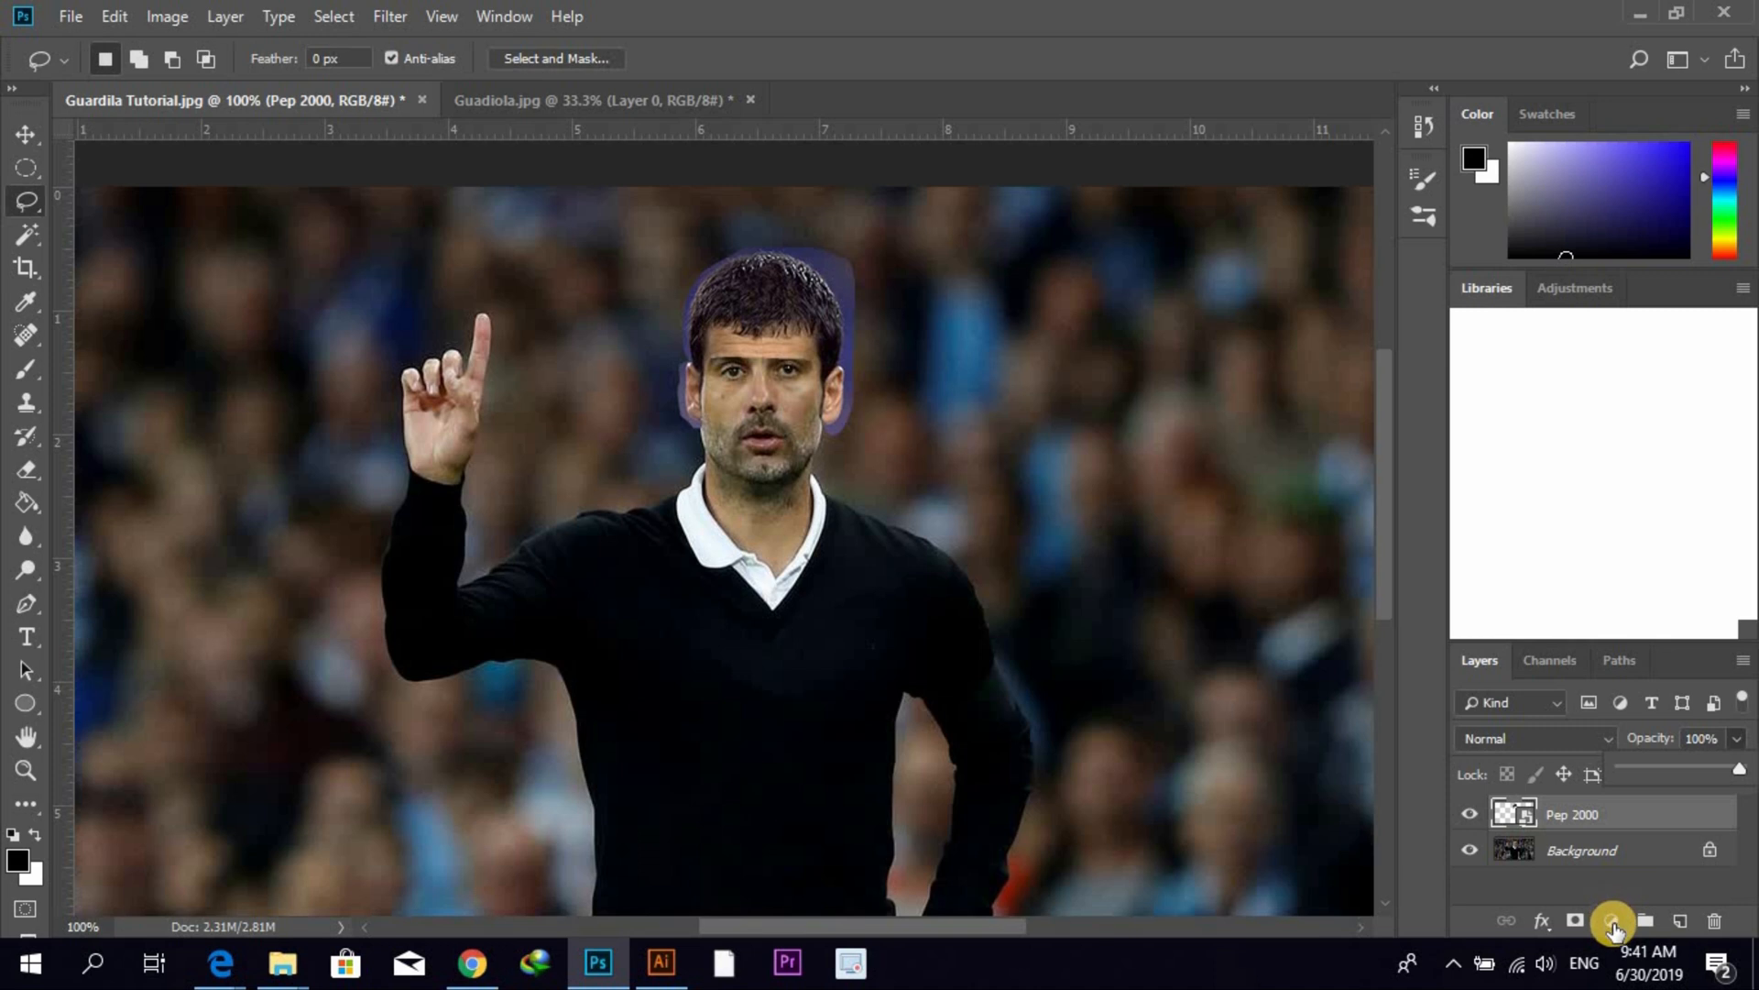
# - Add a Selective Color adjustment layer above Pep 2000 and clip it to that layer
pyautogui.click(1613, 921)
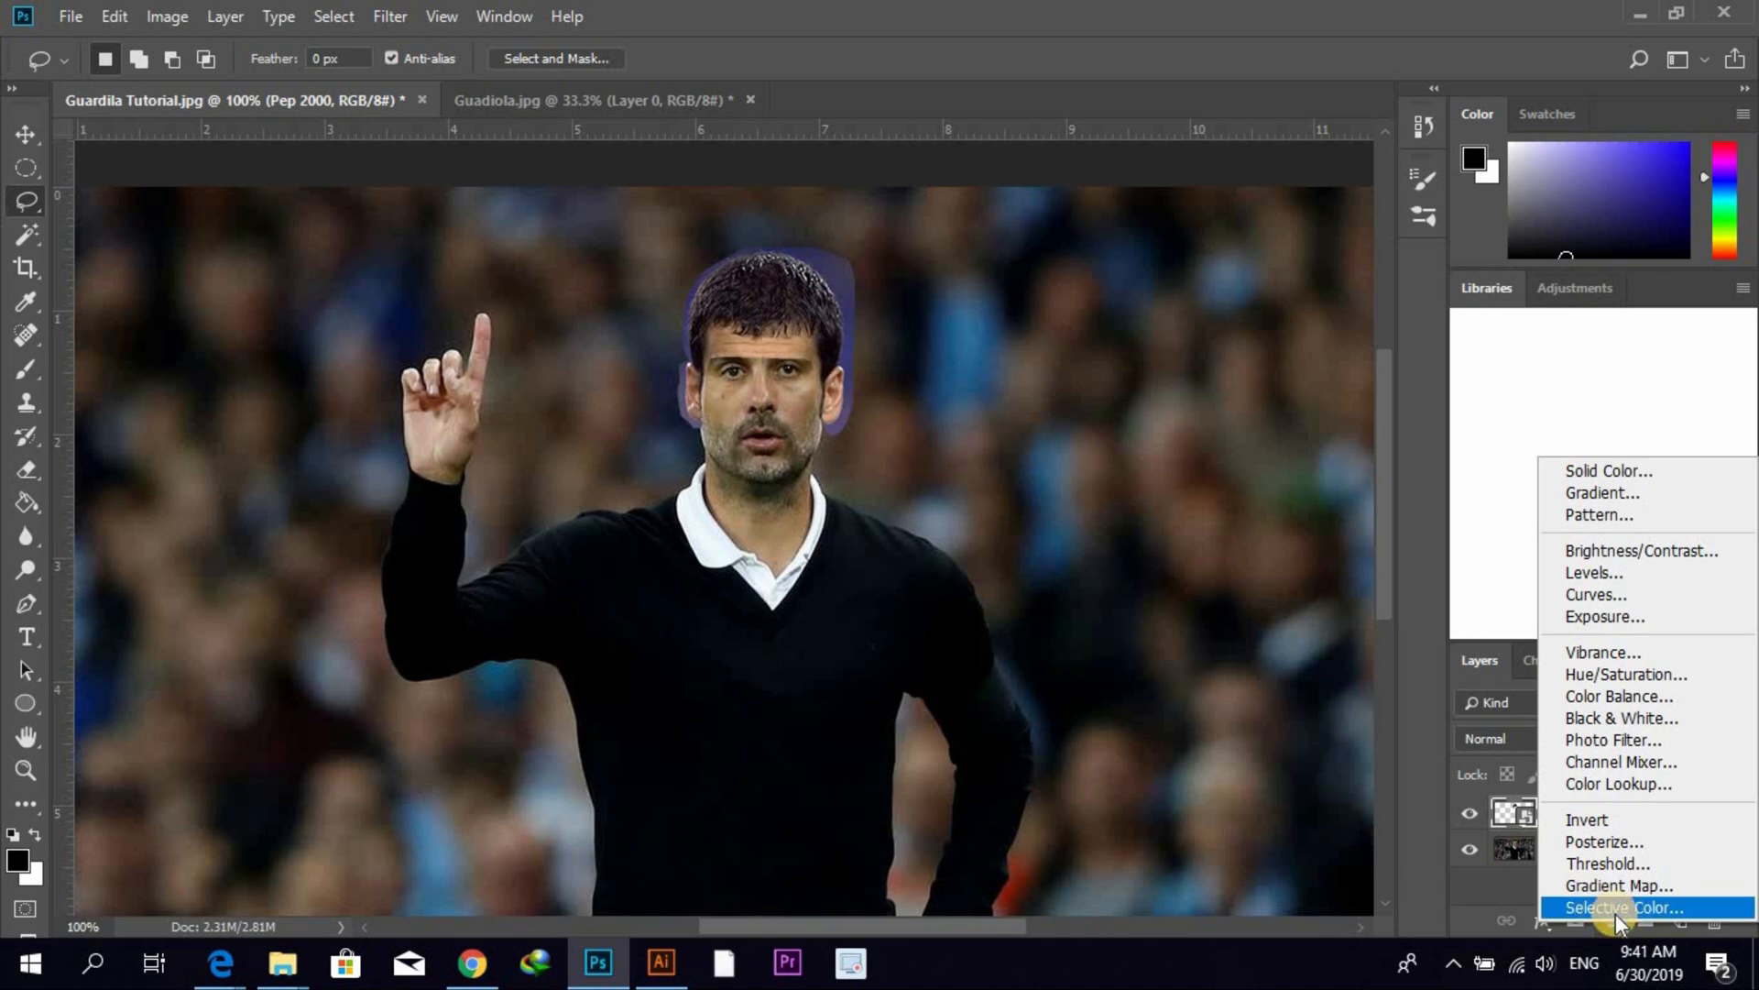
pyautogui.click(1614, 909)
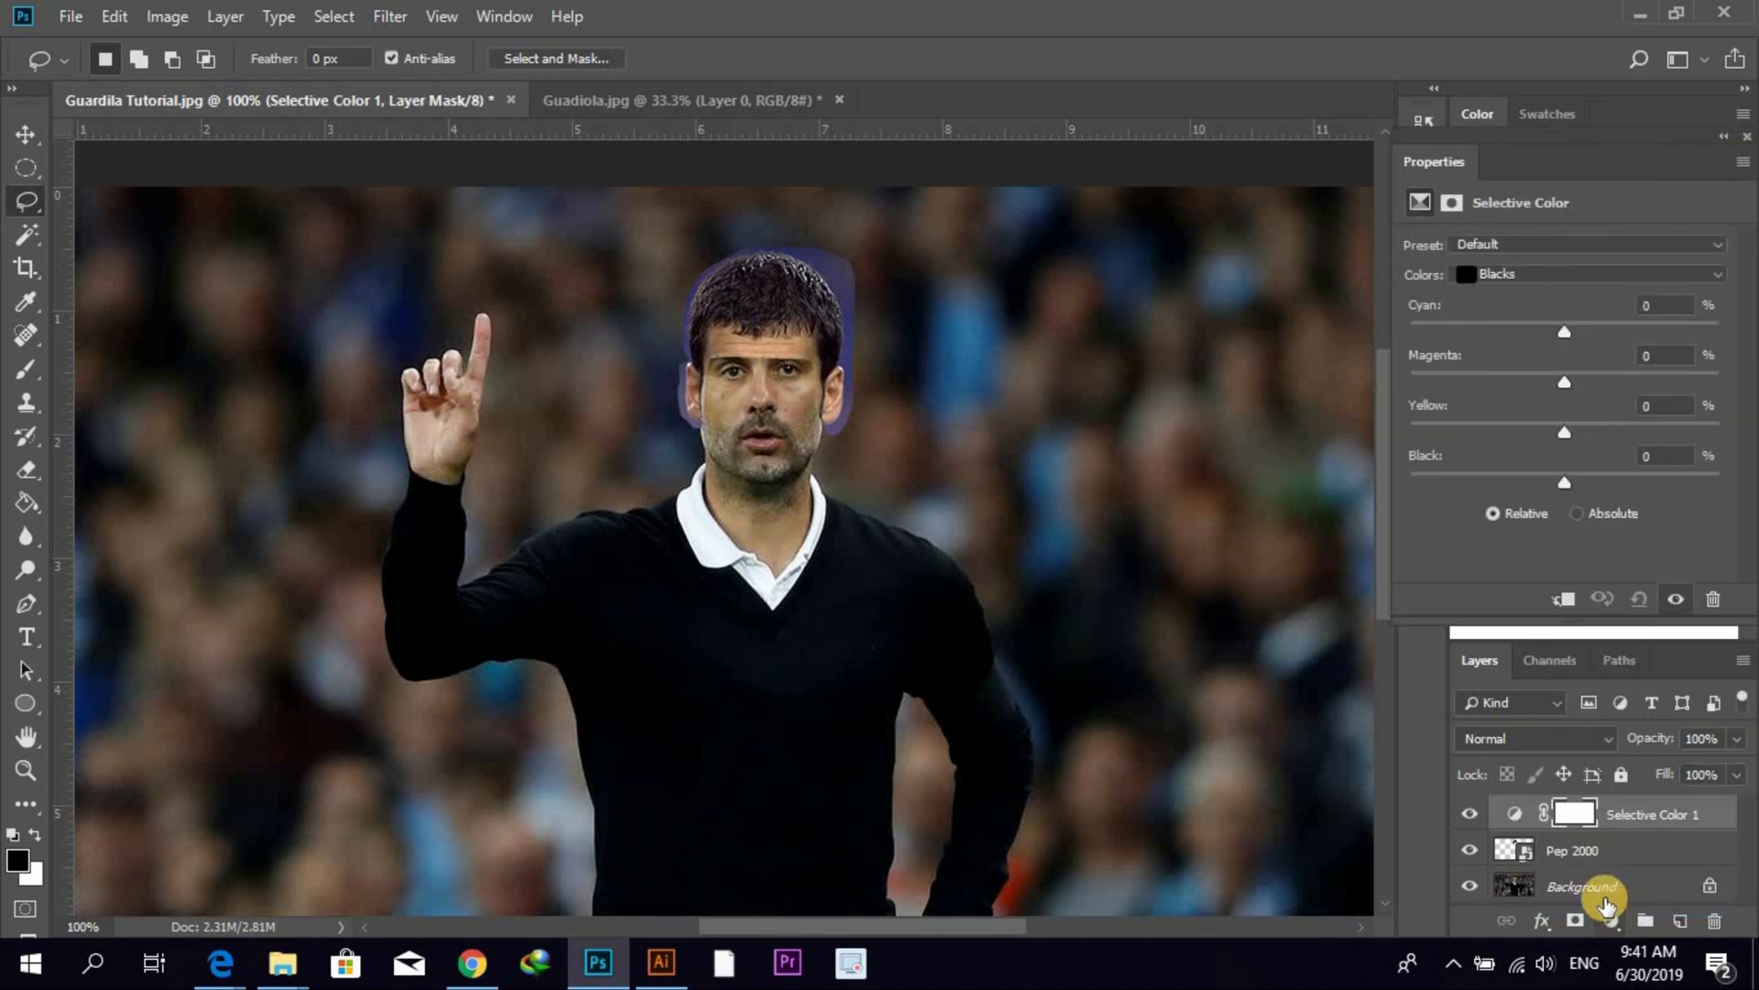
pyautogui.click(1569, 605)
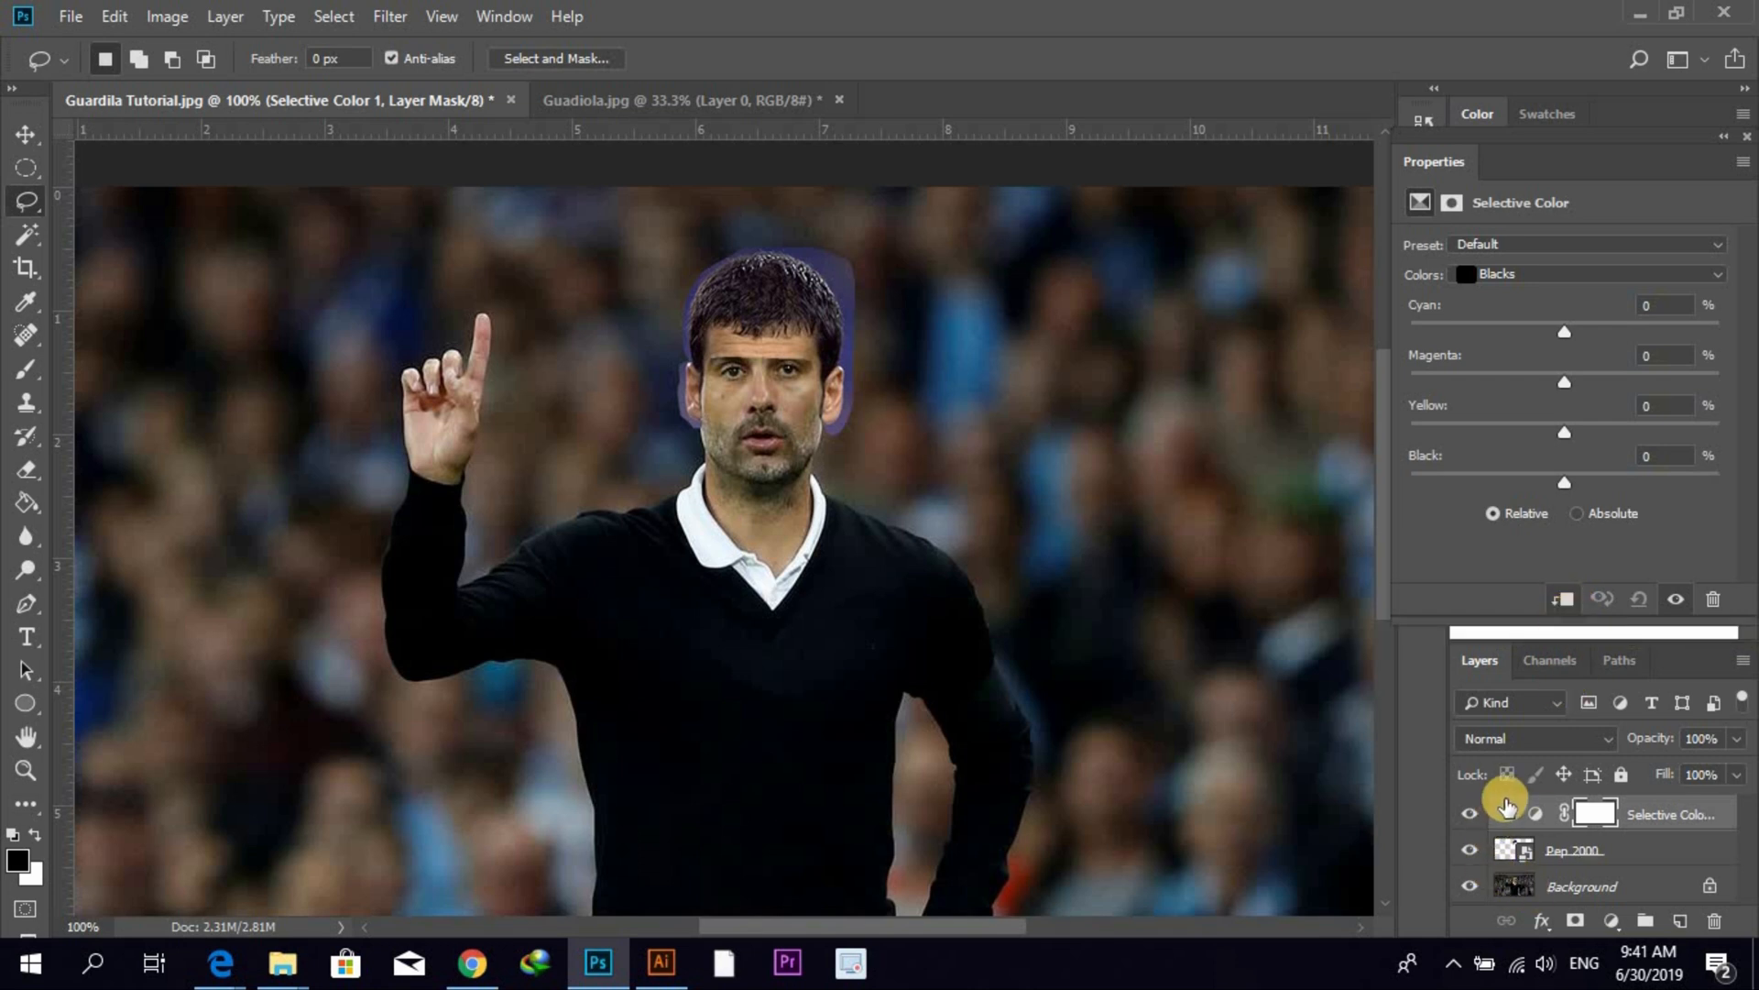
# - For the Reds in Selective Color, set cyan to +83% and black to +12%, and raise yellow slightly
pyautogui.click(1691, 272)
pyautogui.click(1636, 291)
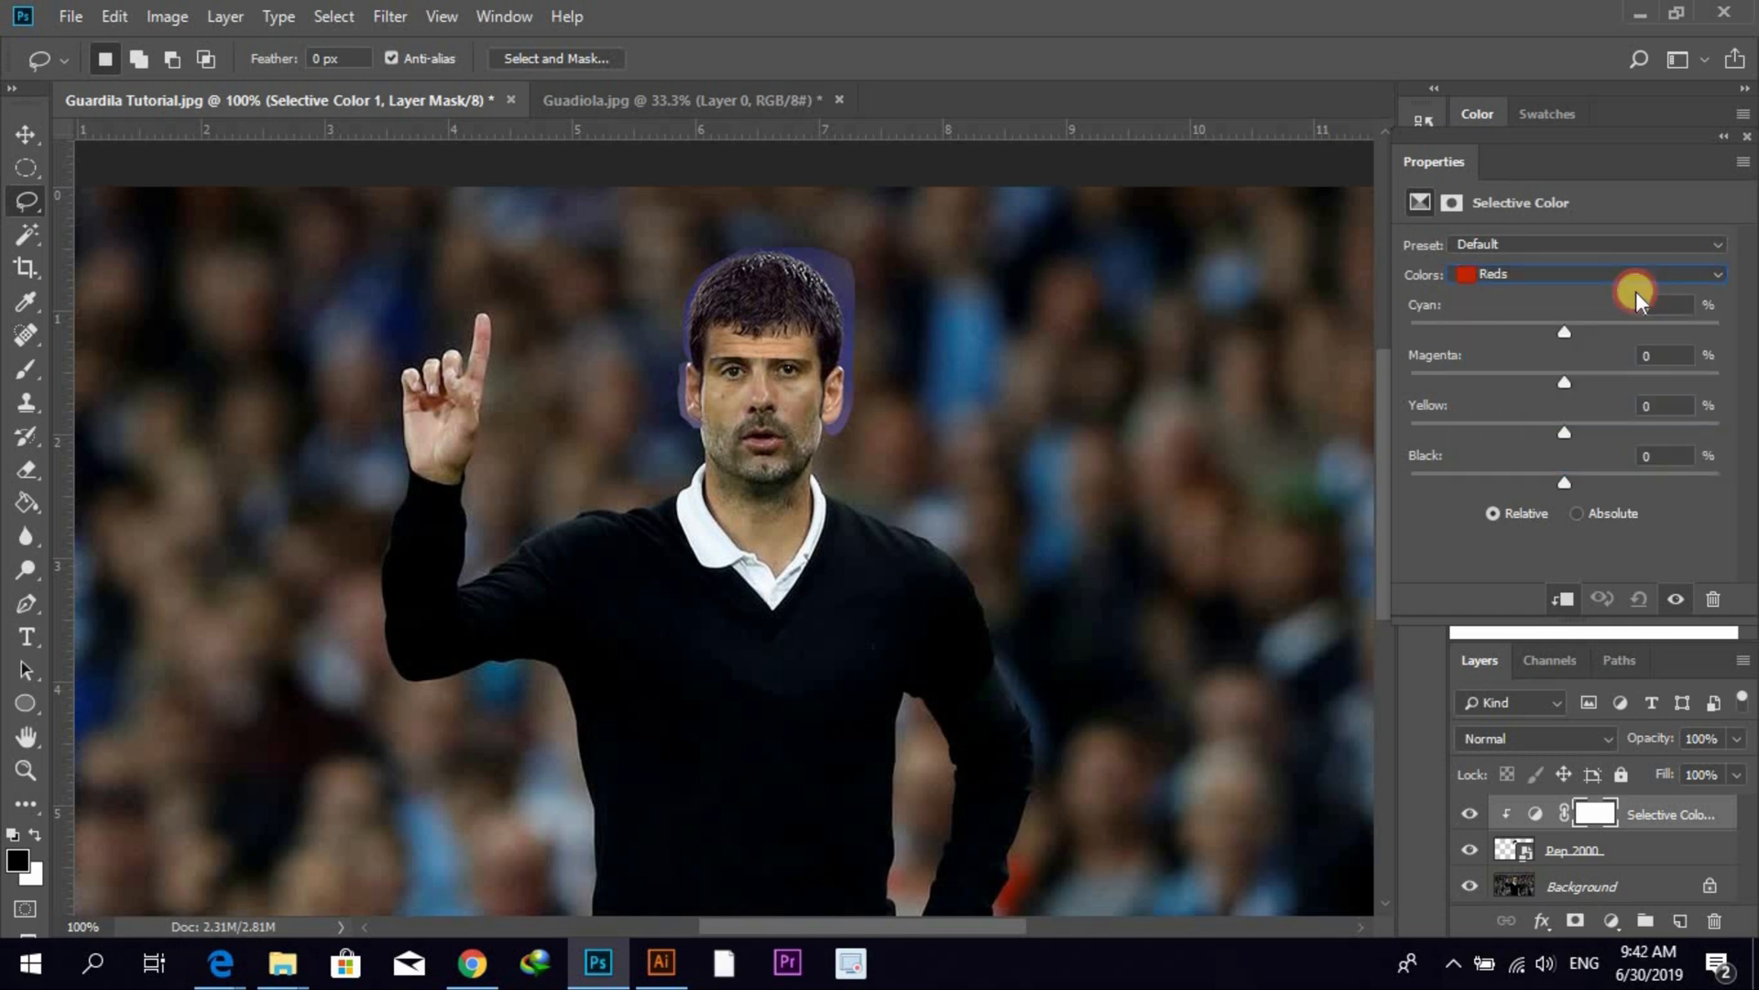
pyautogui.moveTo(1566, 346); pyautogui.dragTo(1644, 348)
pyautogui.moveTo(1692, 360); pyautogui.dragTo(1521, 348)
pyautogui.moveTo(1694, 375); pyautogui.dragTo(1693, 376)
pyautogui.moveTo(1574, 473)
pyautogui.mouseDown()
pyautogui.moveTo(1470, 475)
pyautogui.moveTo(1582, 504)
pyautogui.mouseUp()
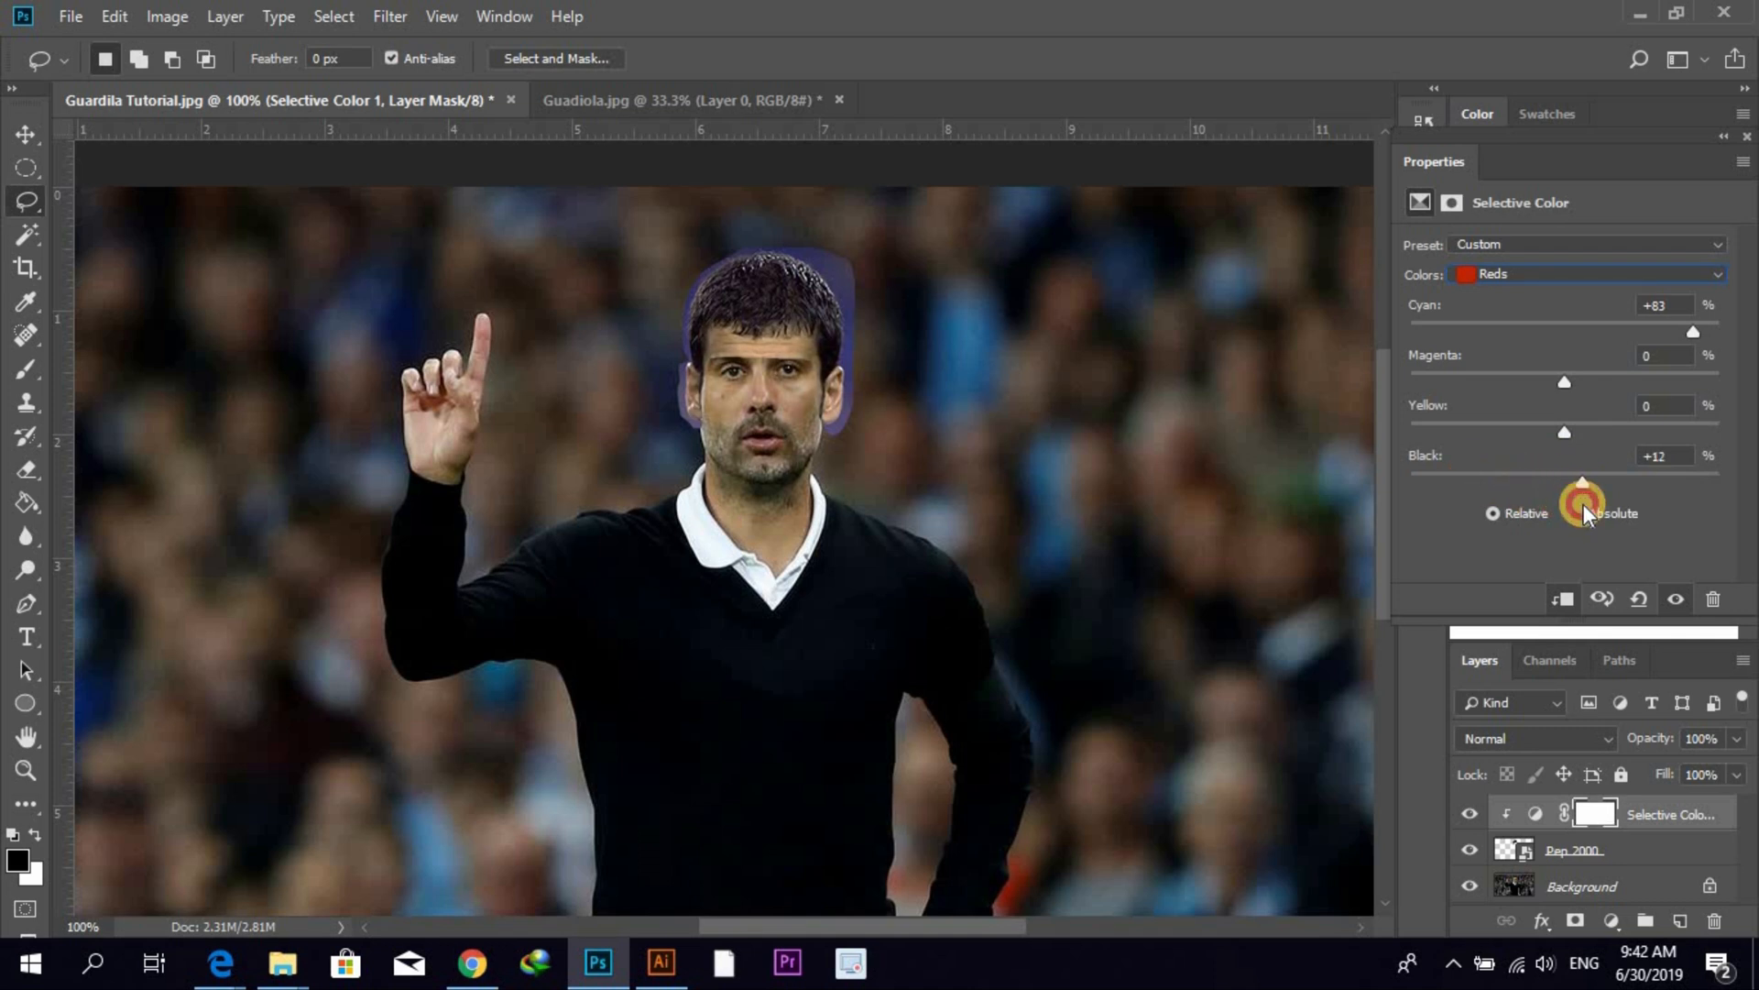
pyautogui.moveTo(1584, 504); pyautogui.dragTo(1584, 504)
pyautogui.moveTo(1565, 431)
pyautogui.mouseDown()
pyautogui.moveTo(1629, 451)
pyautogui.moveTo(1582, 454)
pyautogui.mouseUp()
# - For the Yellows in Selective Color, set cyan to +38%, yellow to -14% and black to +22%
pyautogui.click(1675, 271)
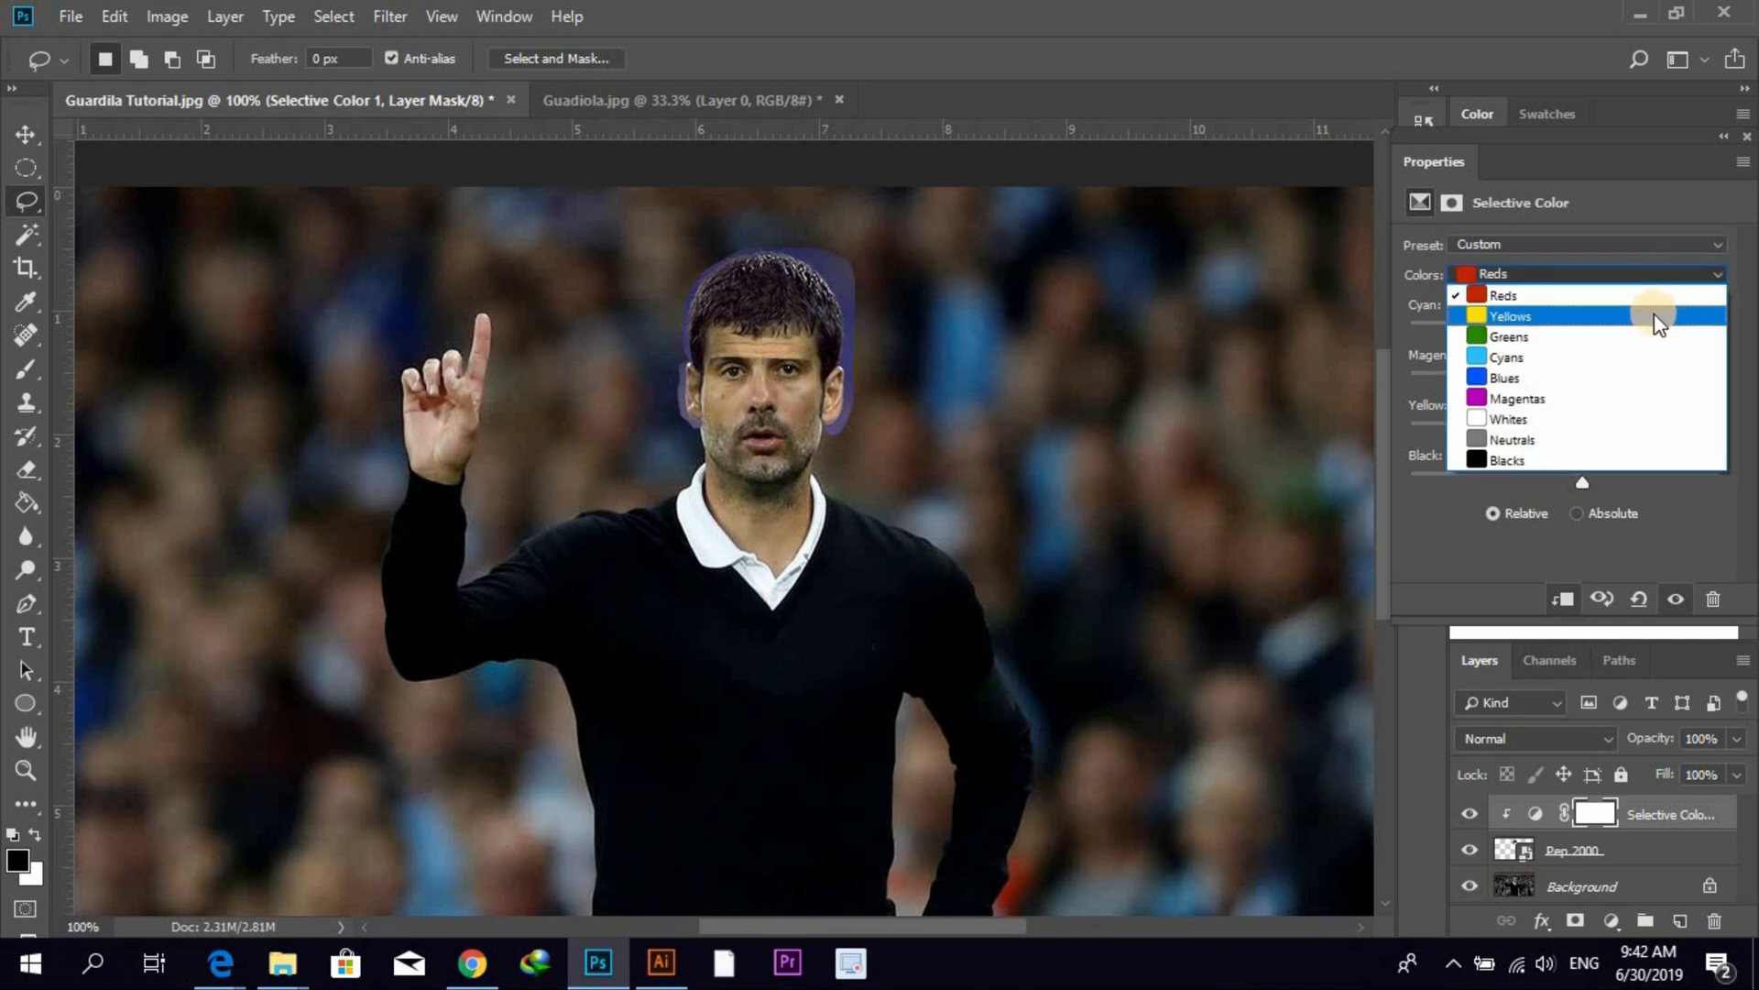
pyautogui.click(1653, 315)
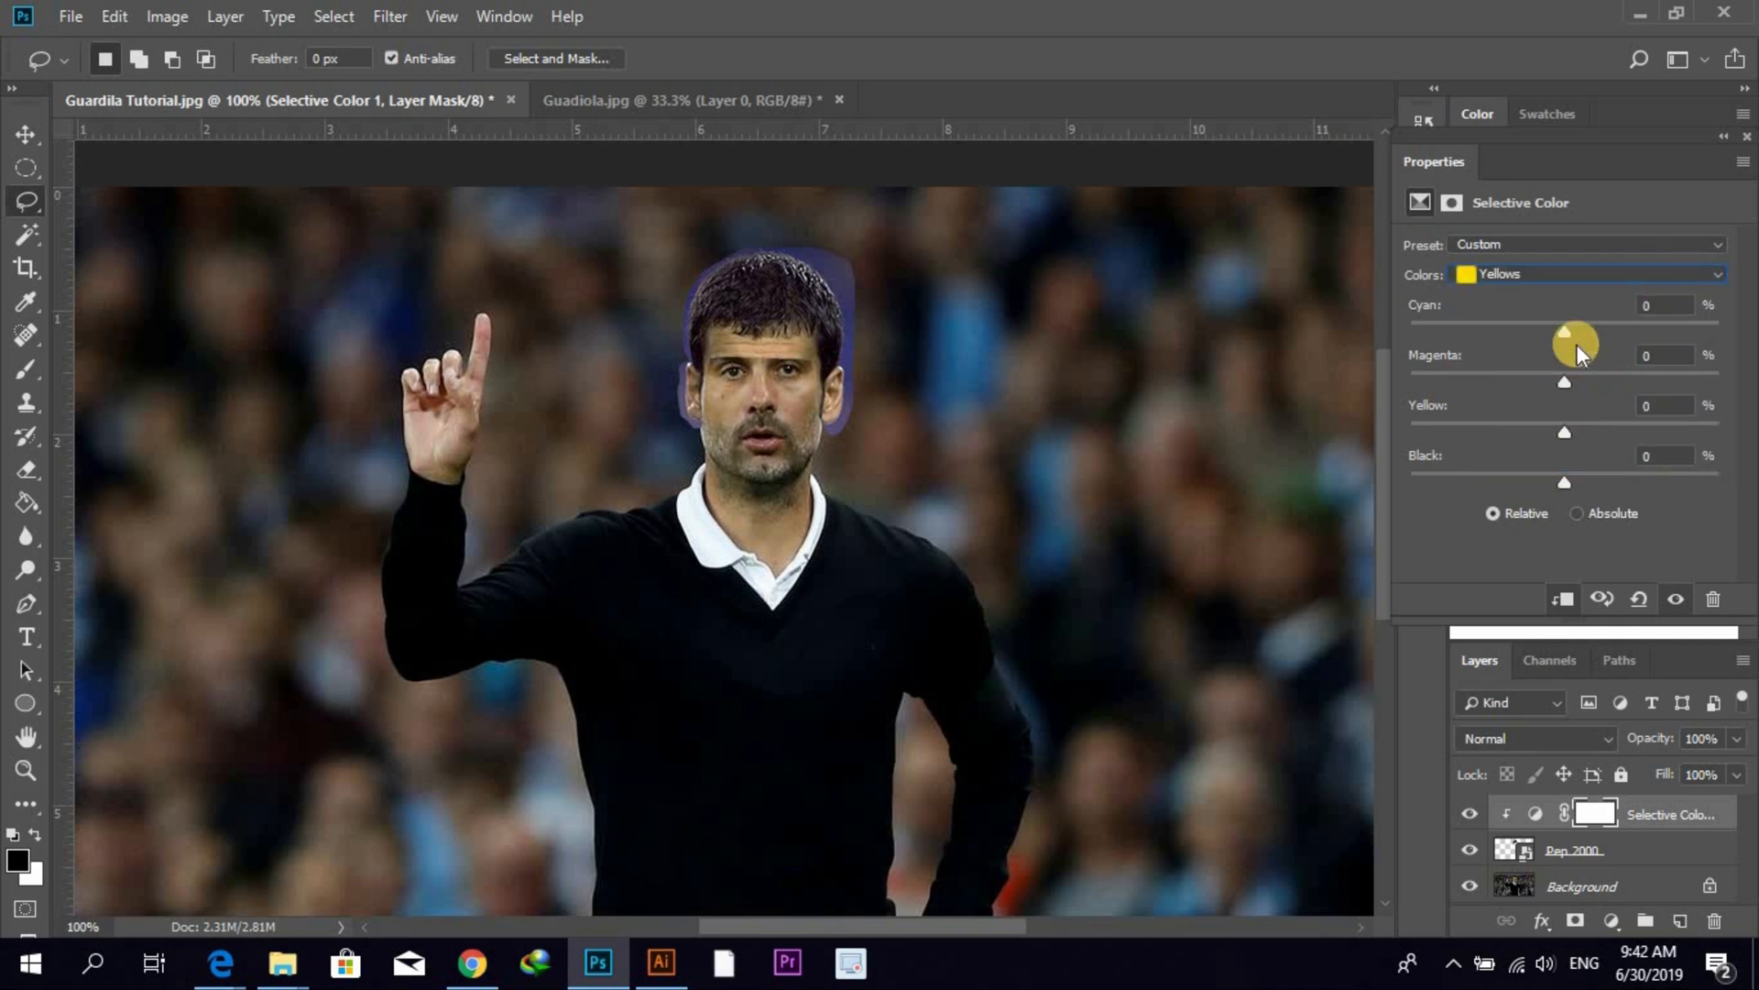
pyautogui.moveTo(1571, 328); pyautogui.dragTo(1624, 349)
pyautogui.moveTo(1571, 437)
pyautogui.mouseDown()
pyautogui.moveTo(1610, 441)
pyautogui.moveTo(1543, 447)
pyautogui.mouseUp()
pyautogui.moveTo(1641, 488); pyautogui.dragTo(1599, 493)
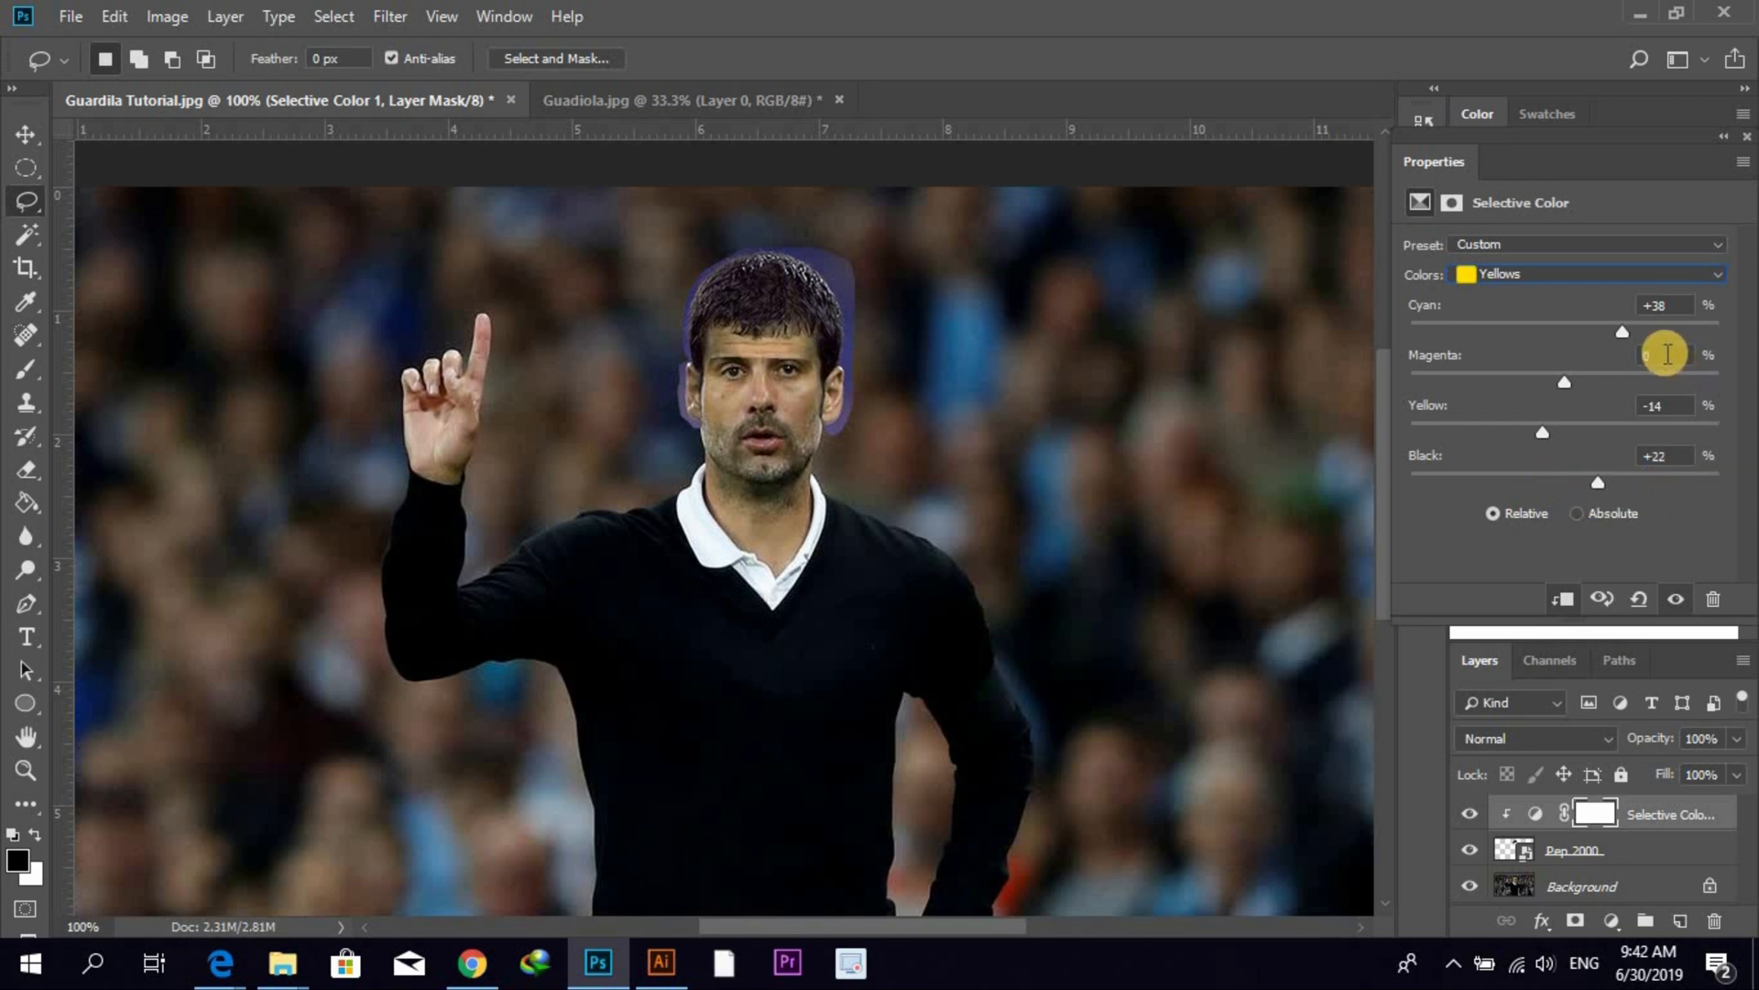
# - For the Blacks in Selective Color, set black to +28%
pyautogui.click(1697, 275)
pyautogui.click(1642, 451)
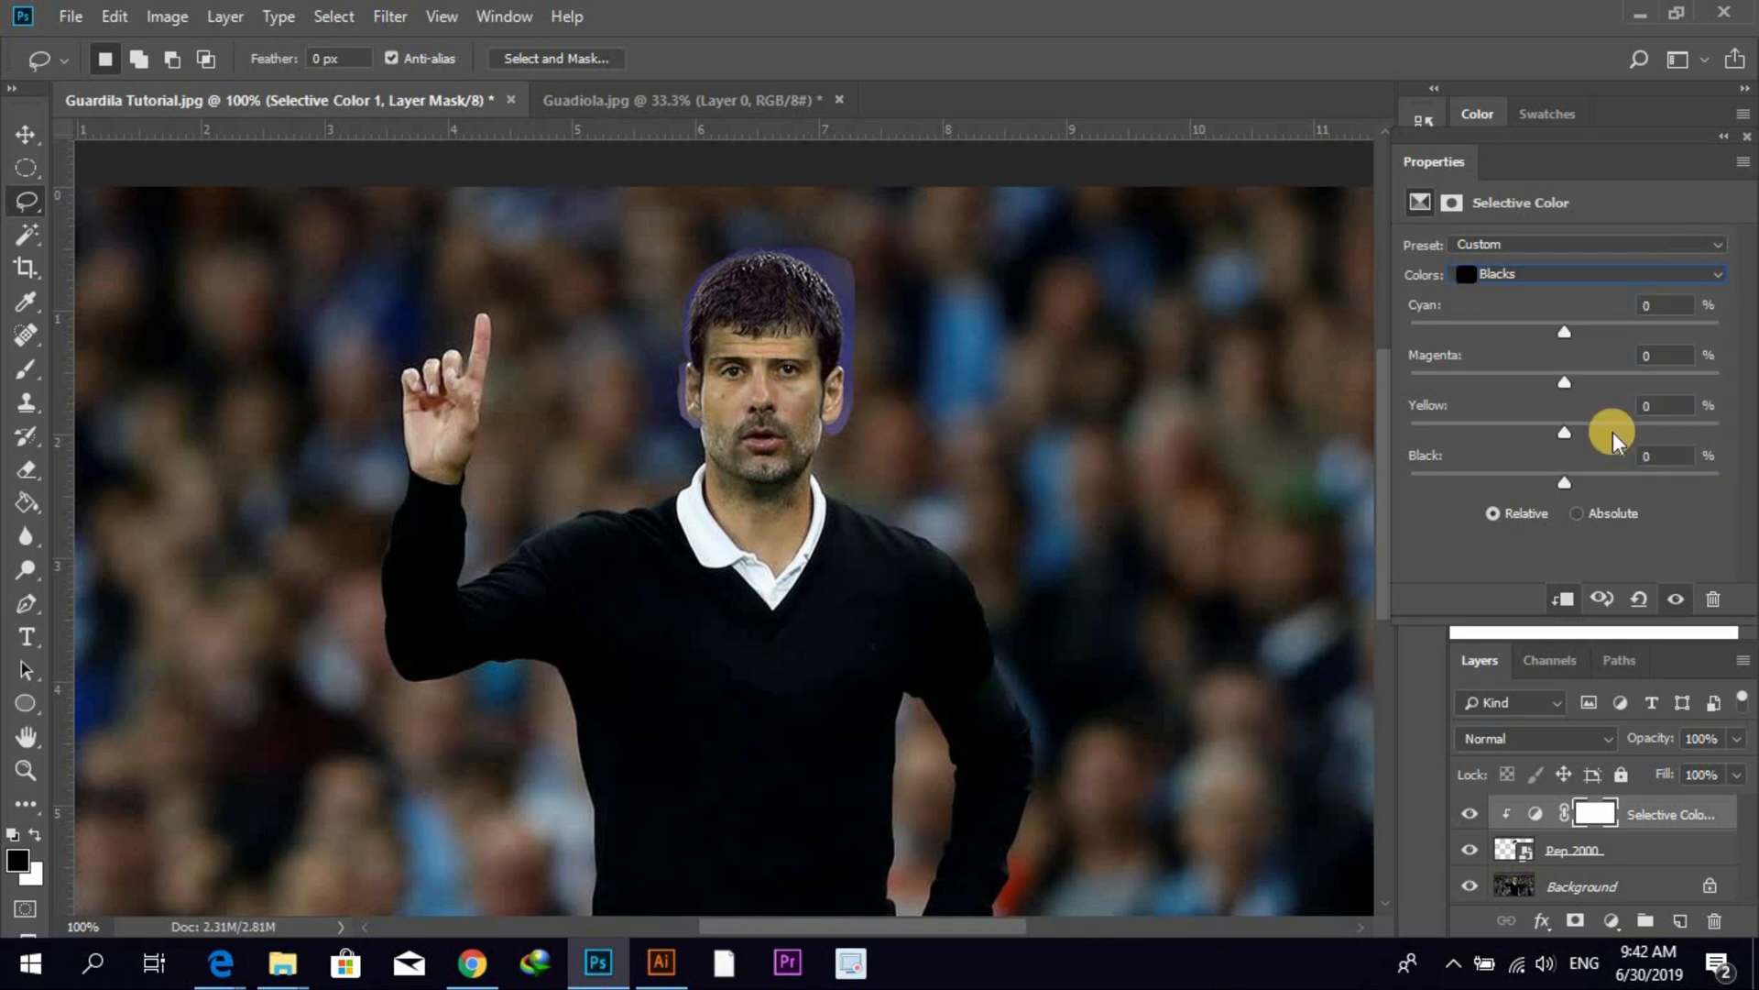
pyautogui.moveTo(1563, 480); pyautogui.dragTo(1639, 492)
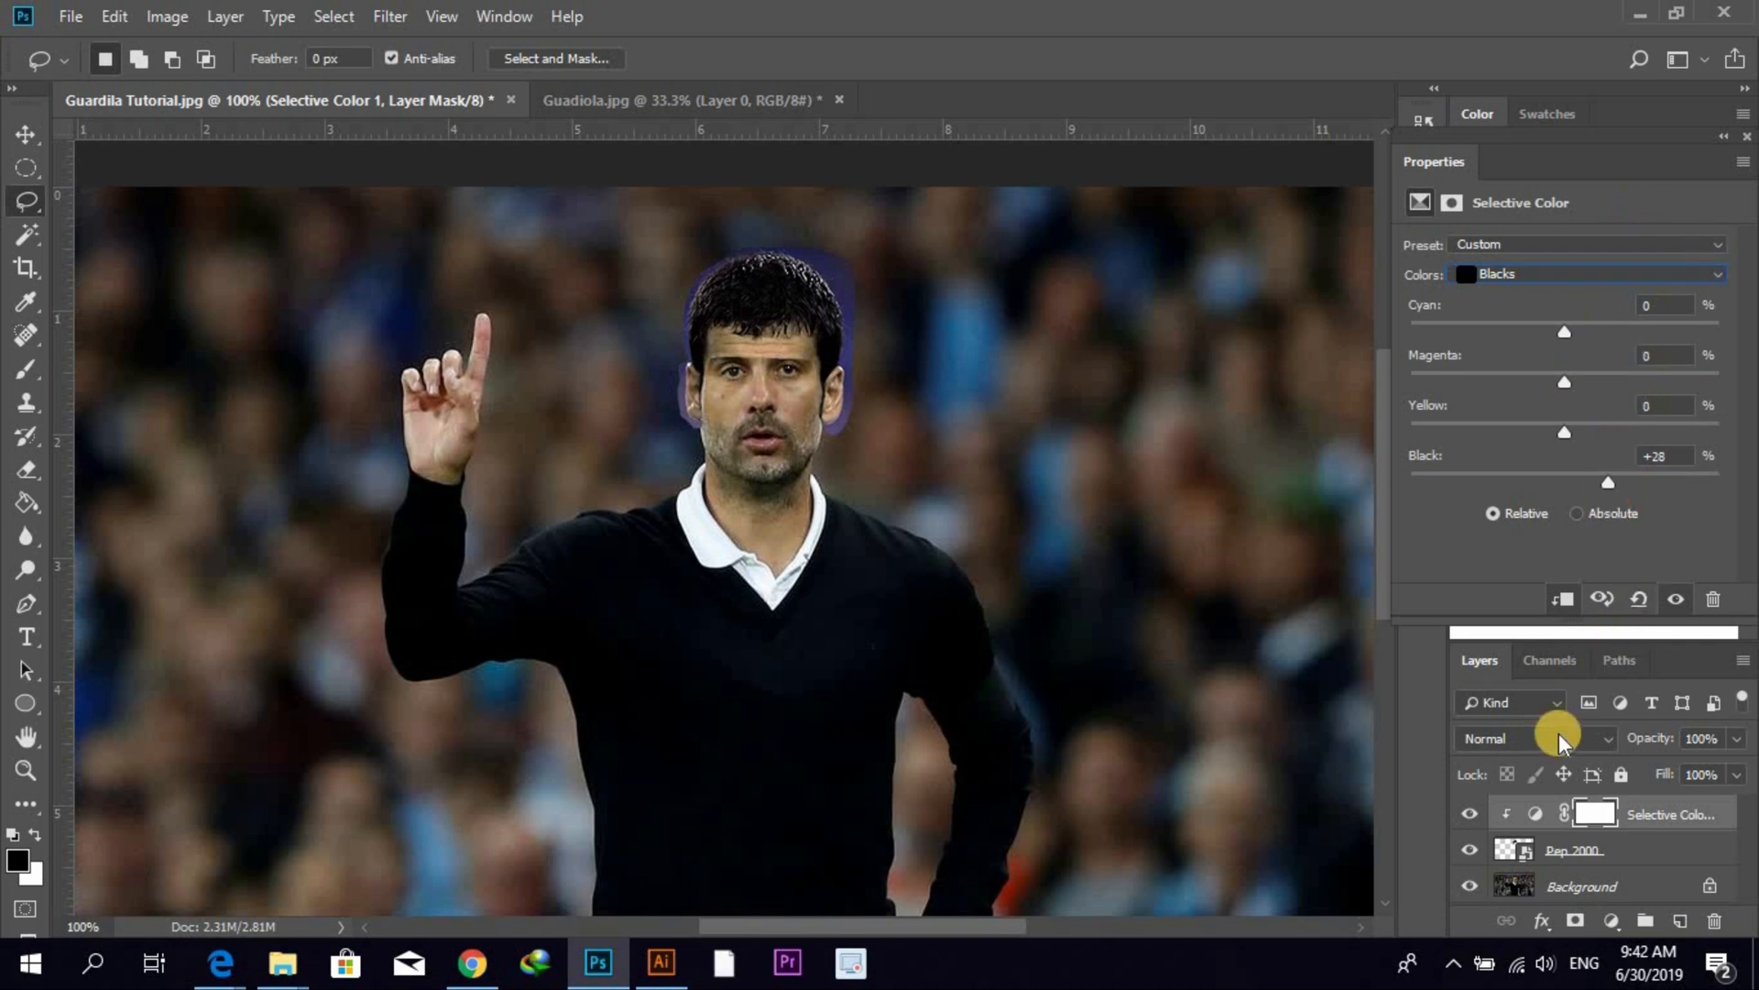
# - Open the contents of the Pep 2000 smart object for editing
pyautogui.click(1658, 856)
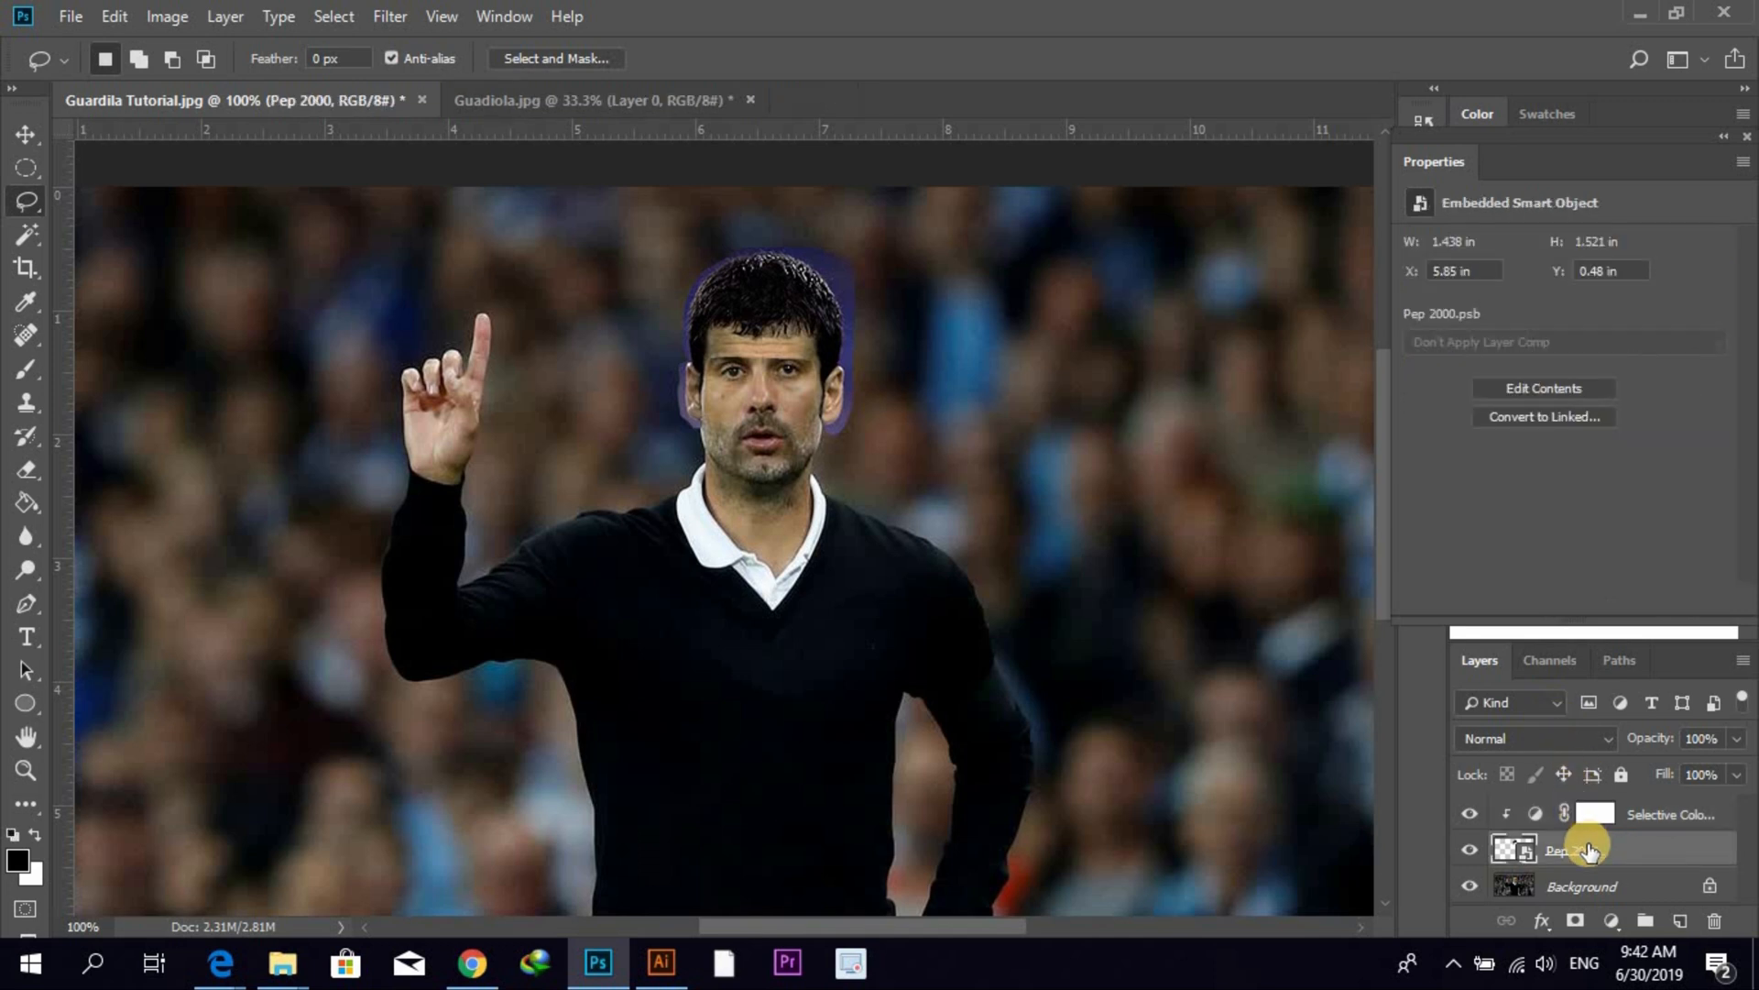
pyautogui.doubleClick(1524, 854)
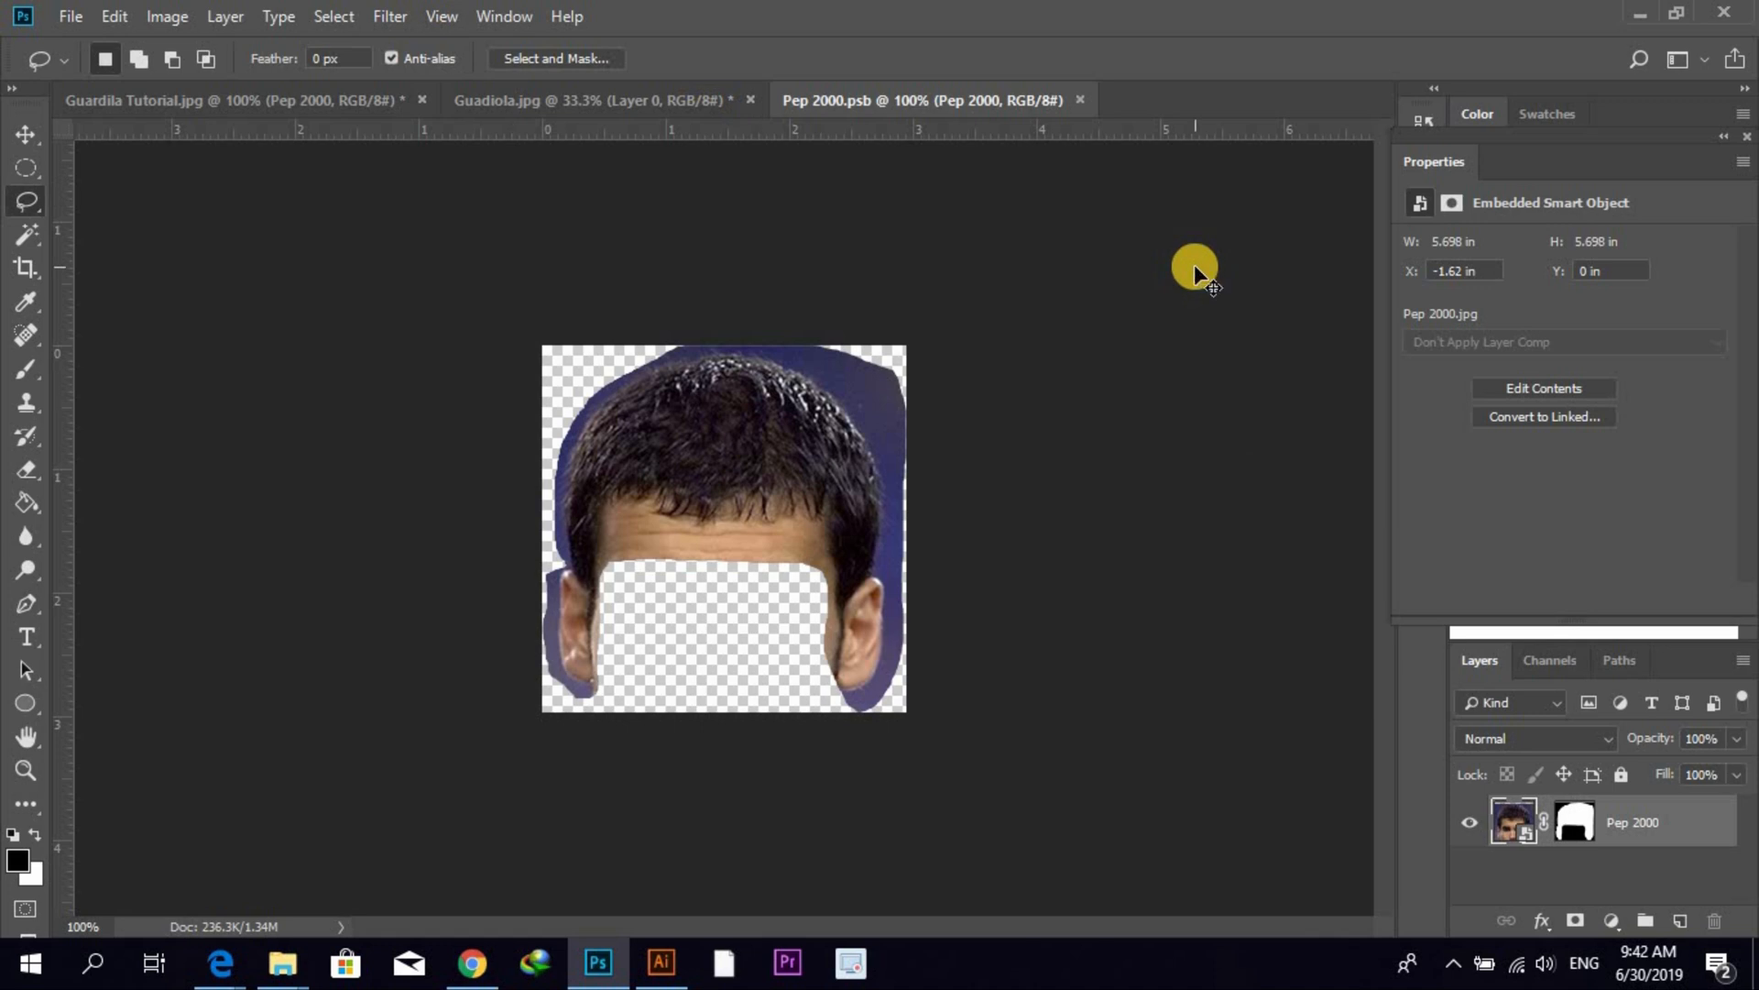
pyautogui.hotkey('ctrl', '+')
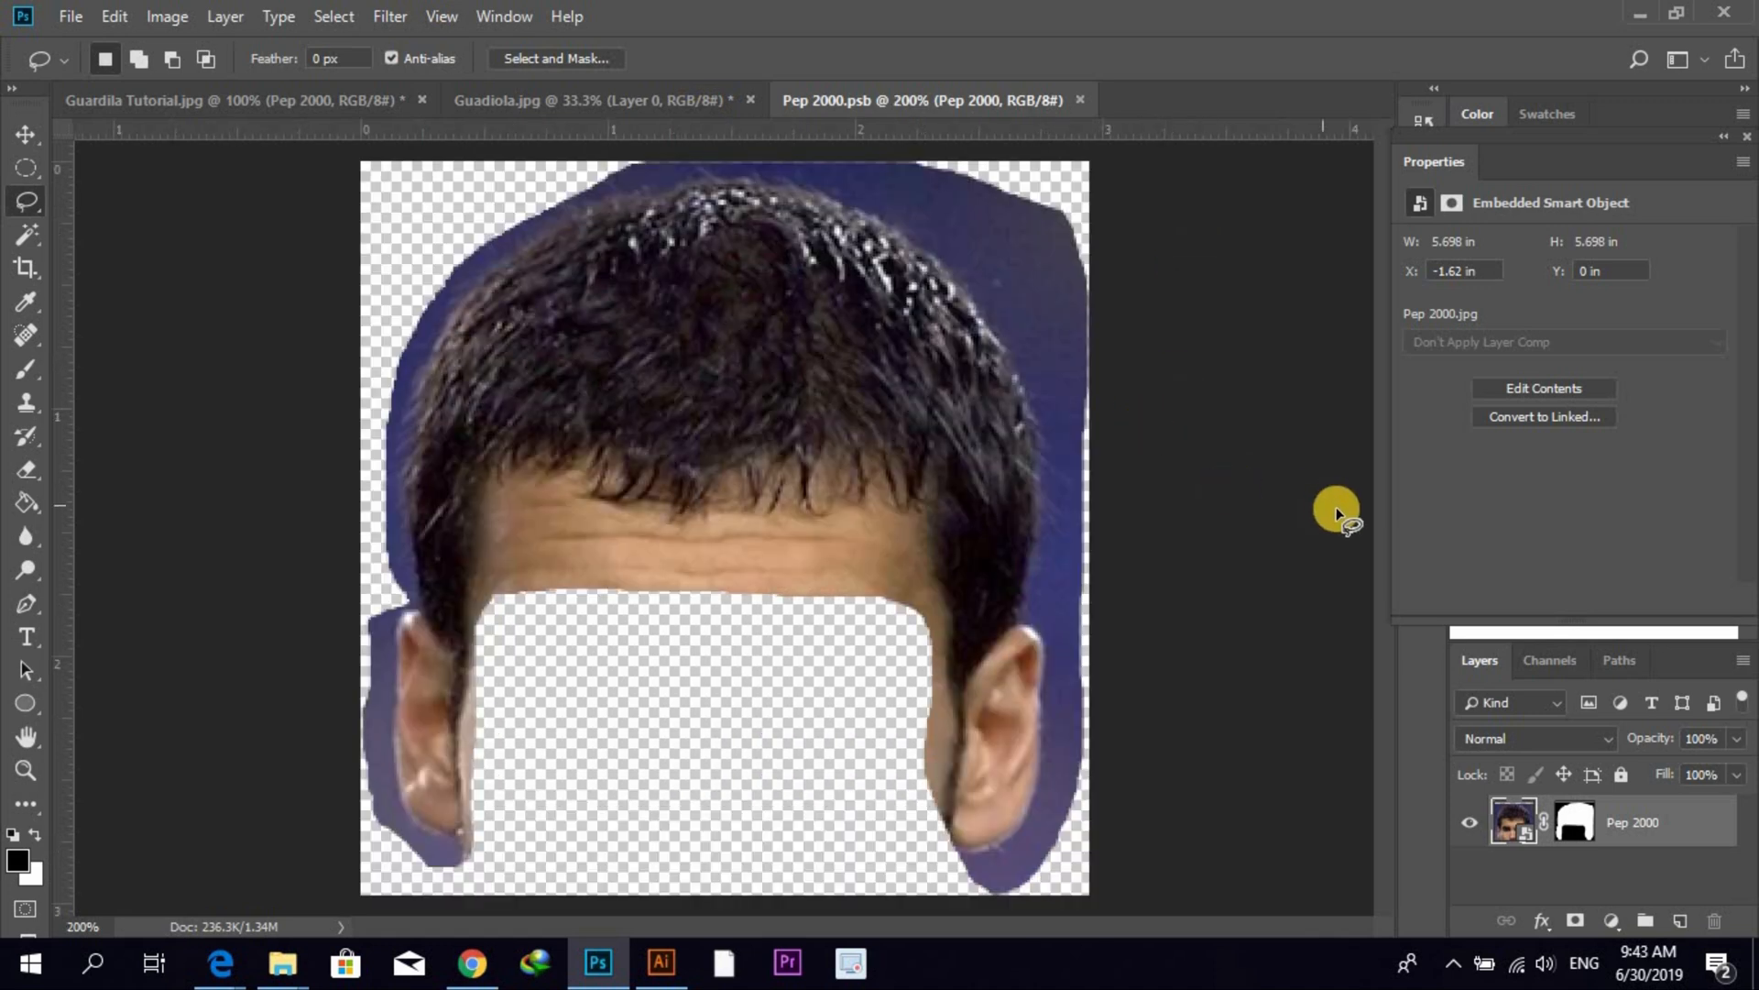
# - Compare the red, green and blue channels of the hair image and duplicate the Blue channel
pyautogui.click(1562, 656)
pyautogui.click(1594, 747)
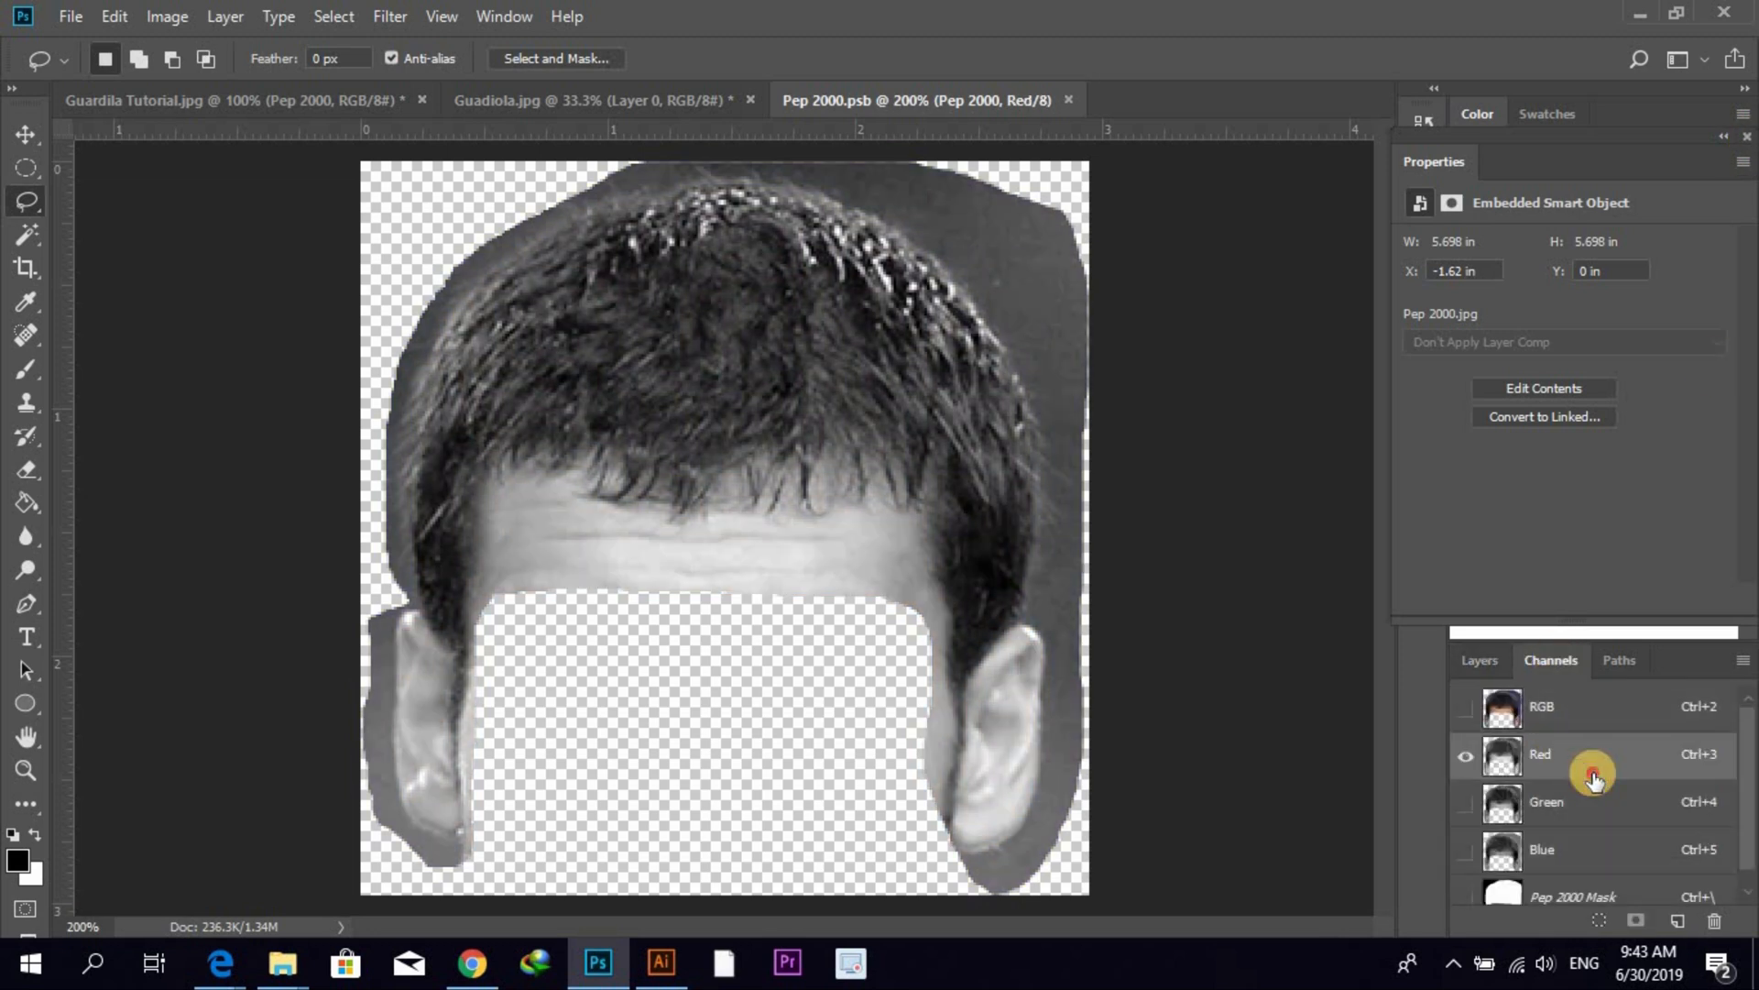
pyautogui.click(1596, 806)
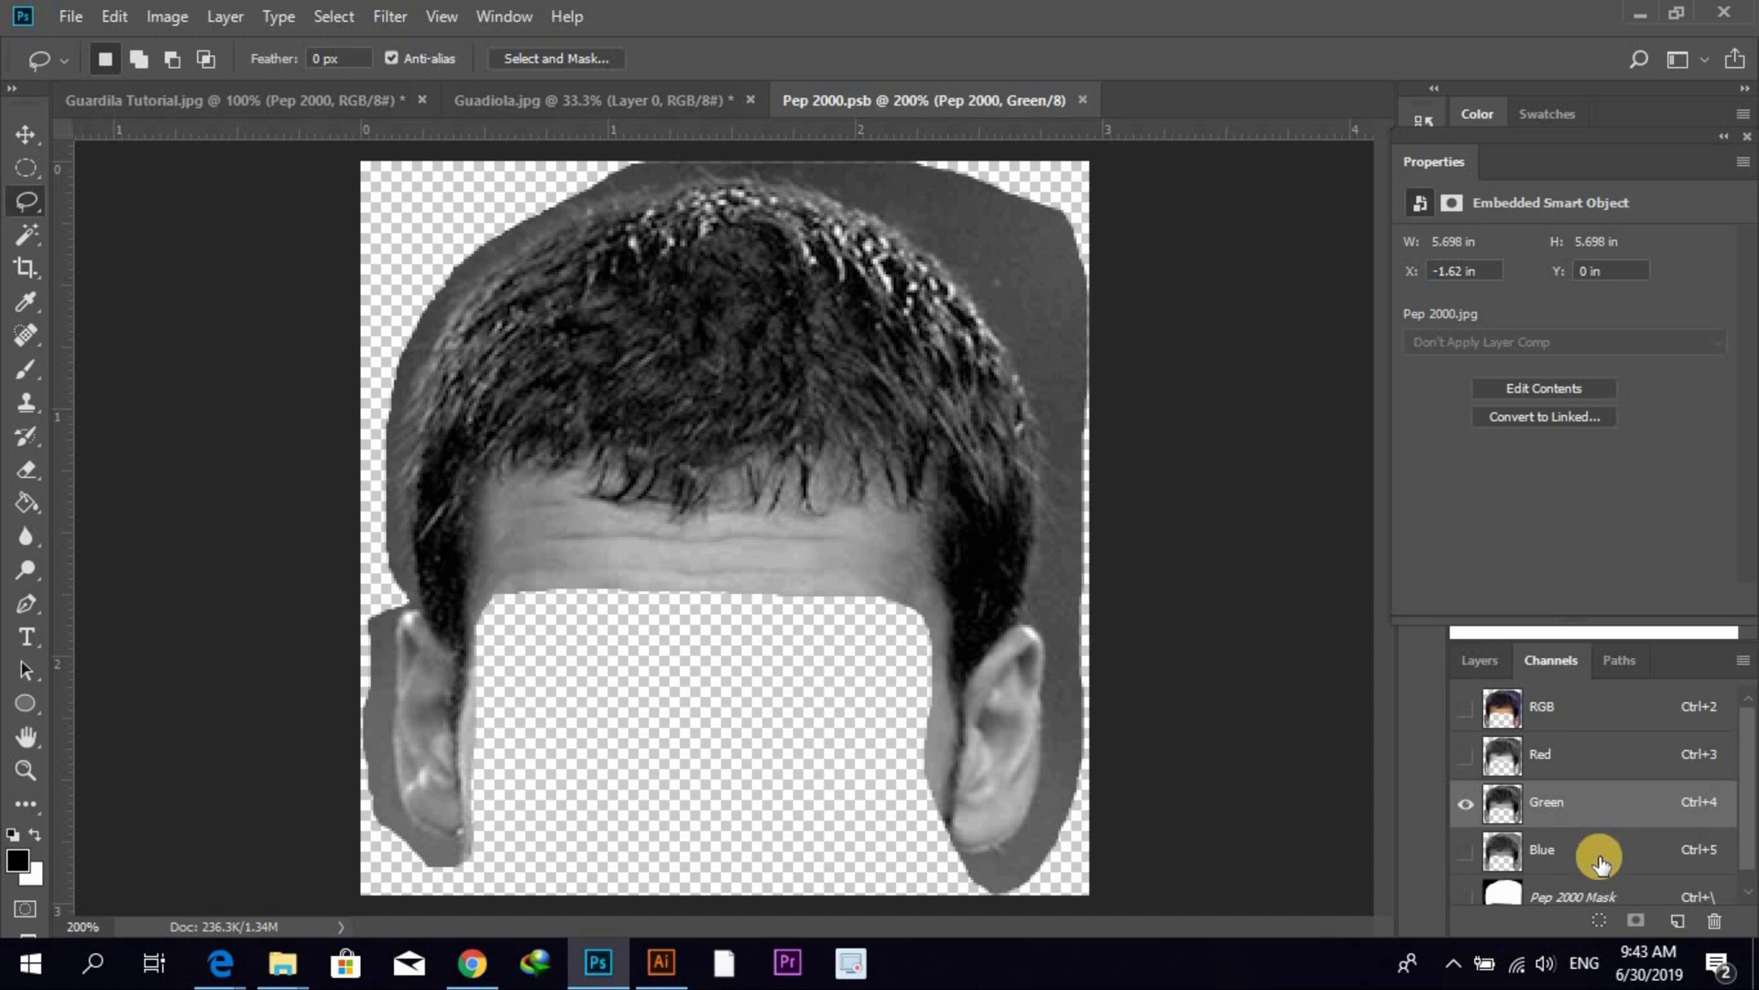
pyautogui.click(1549, 854)
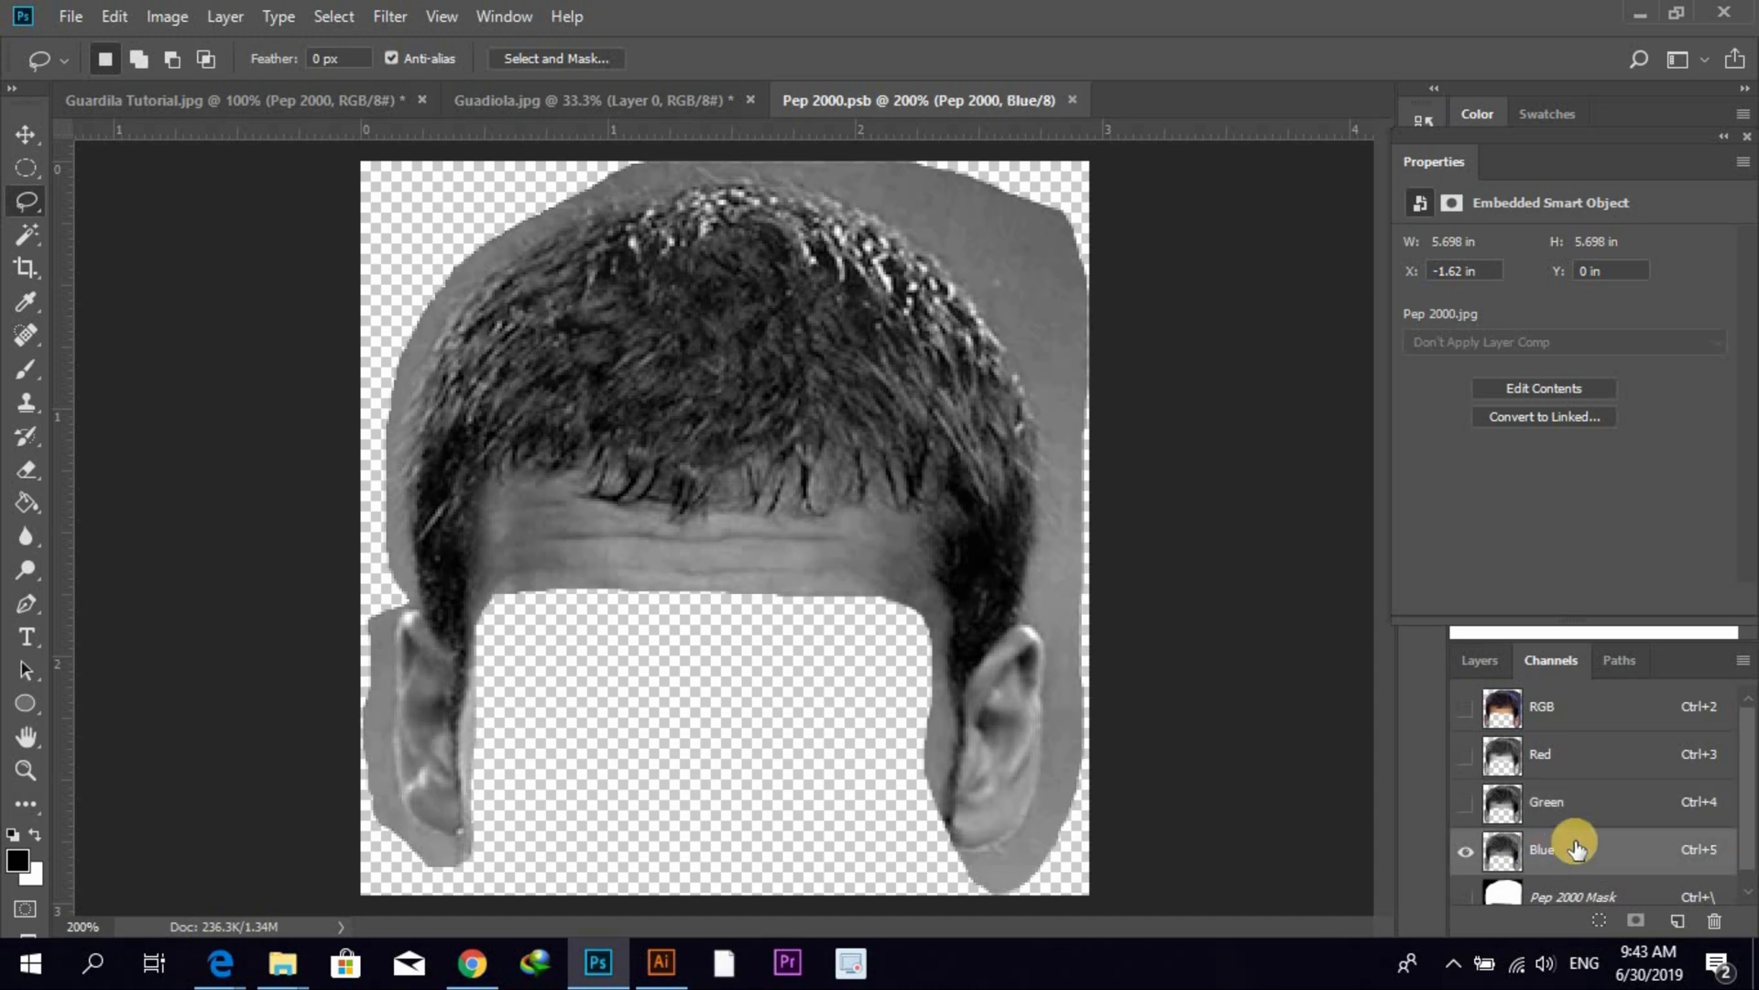
pyautogui.moveTo(1576, 847); pyautogui.dragTo(1678, 927)
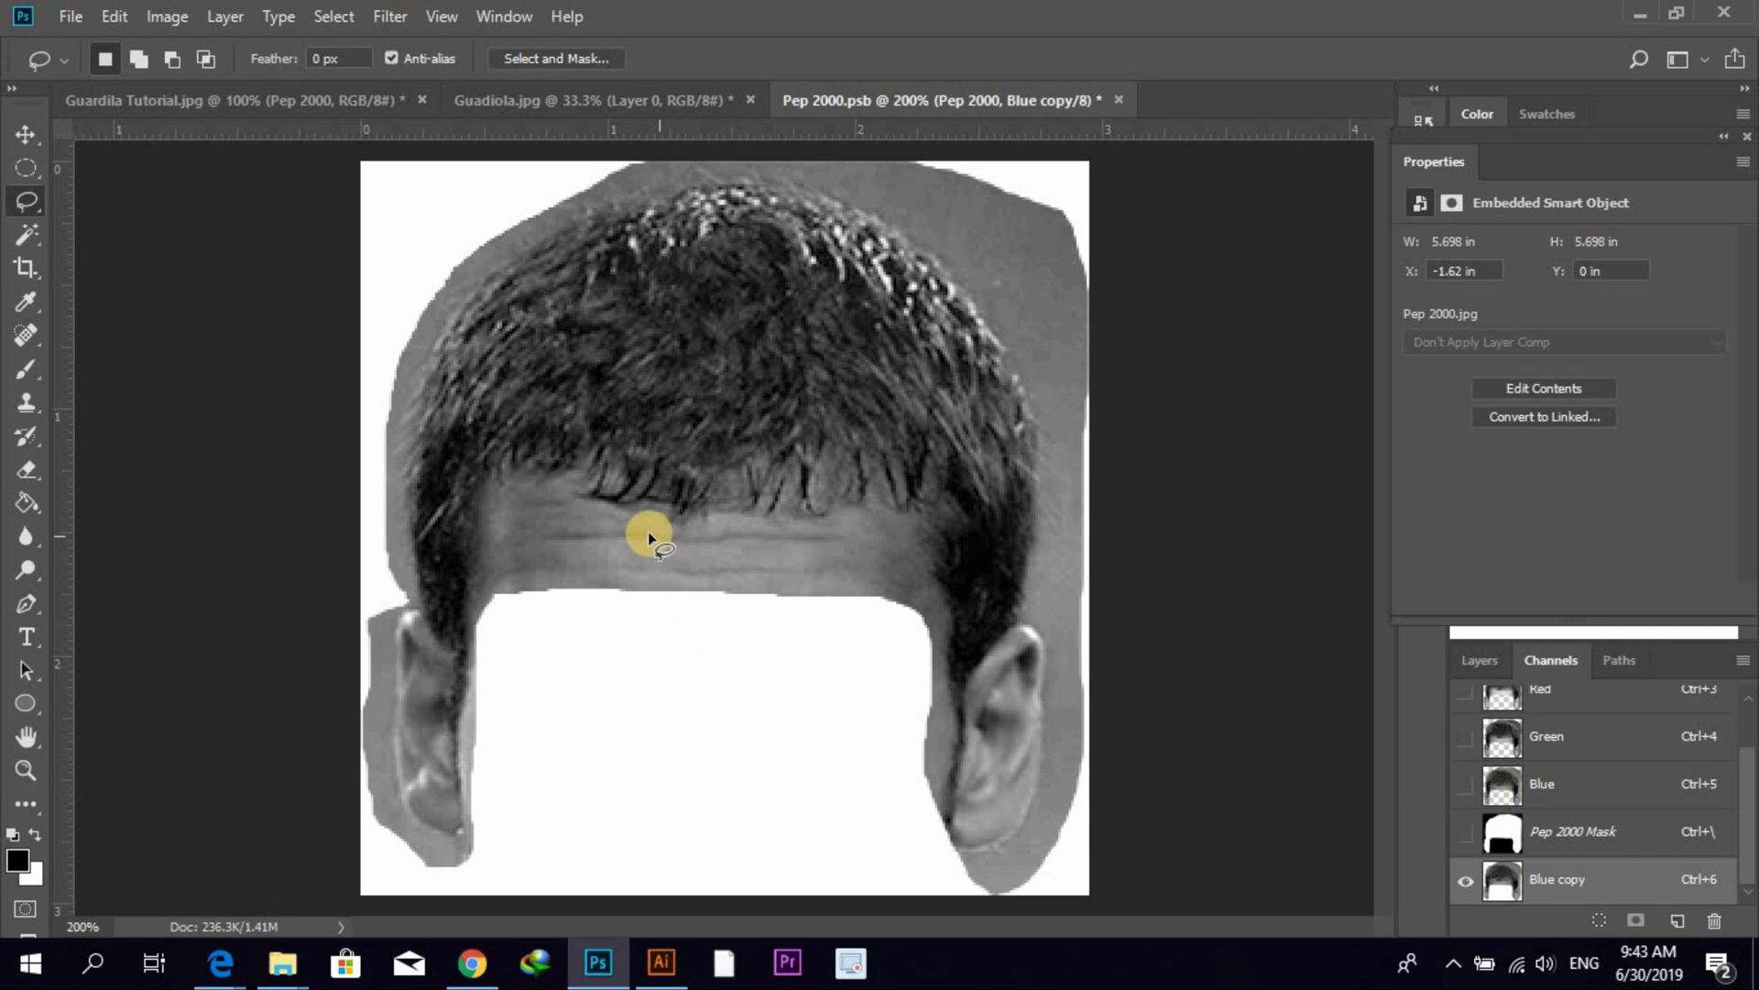
# - Apply Levels to the Blue copy channel with a shadow input of 26 and a midtone of 0.74
pyautogui.click(161, 23)
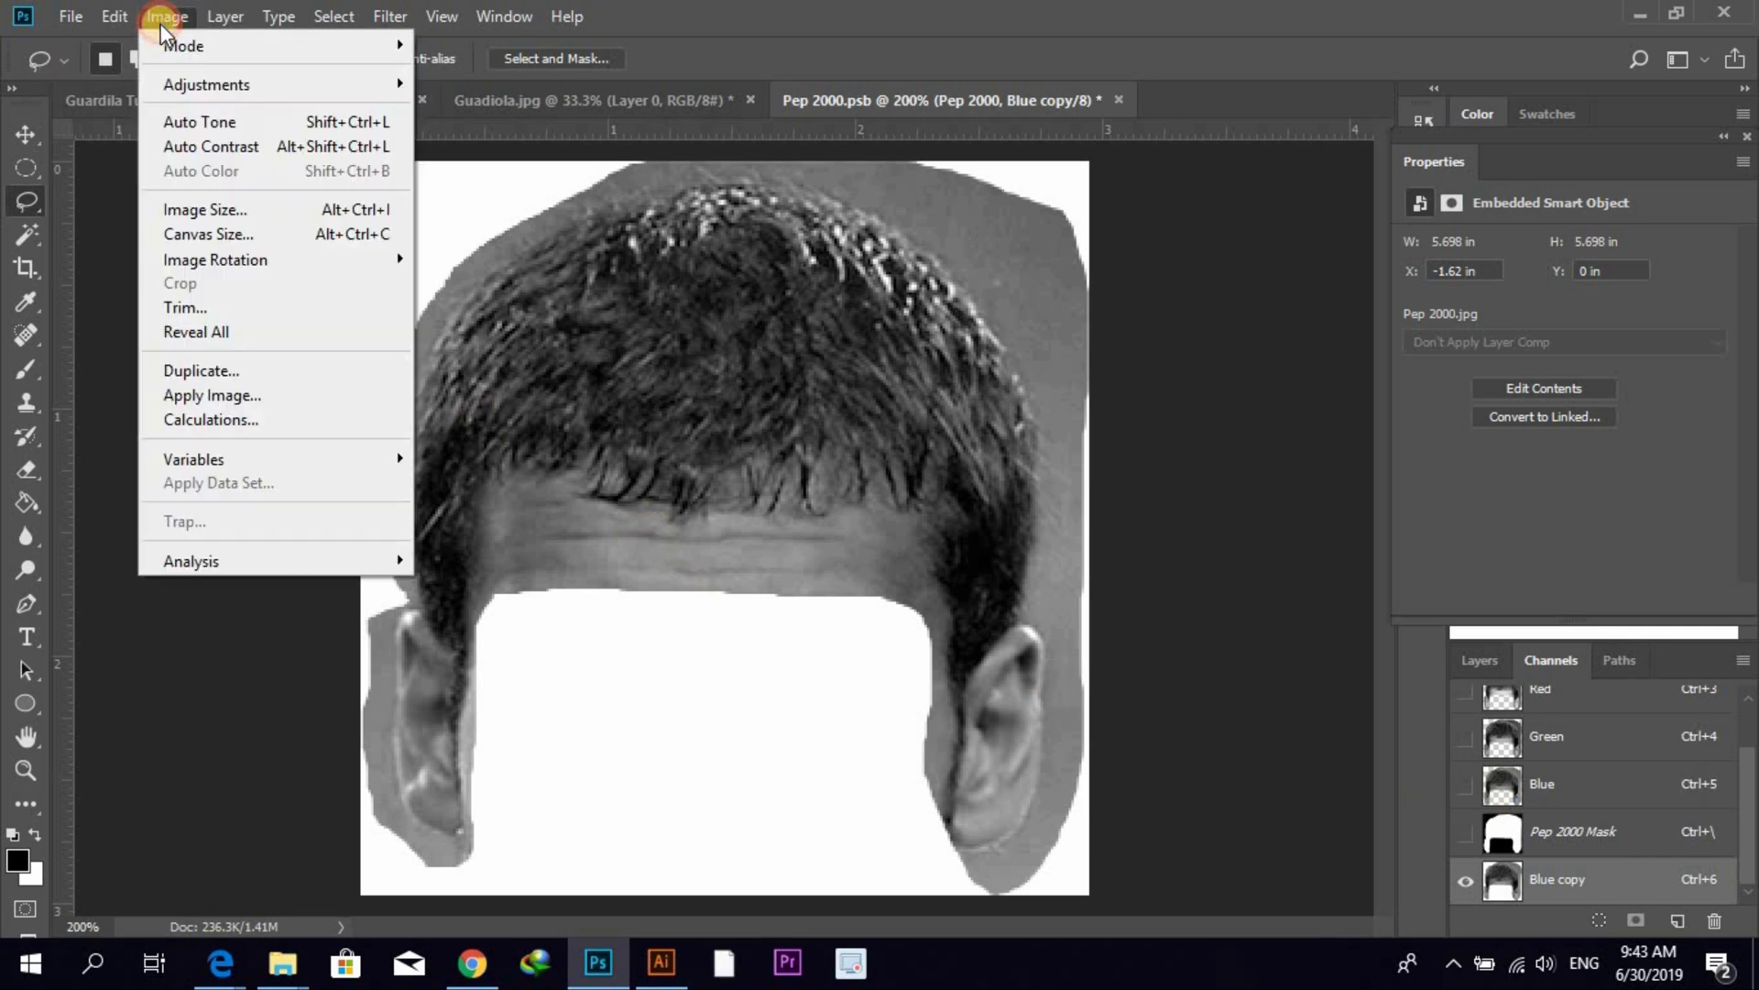
pyautogui.moveTo(244, 86)
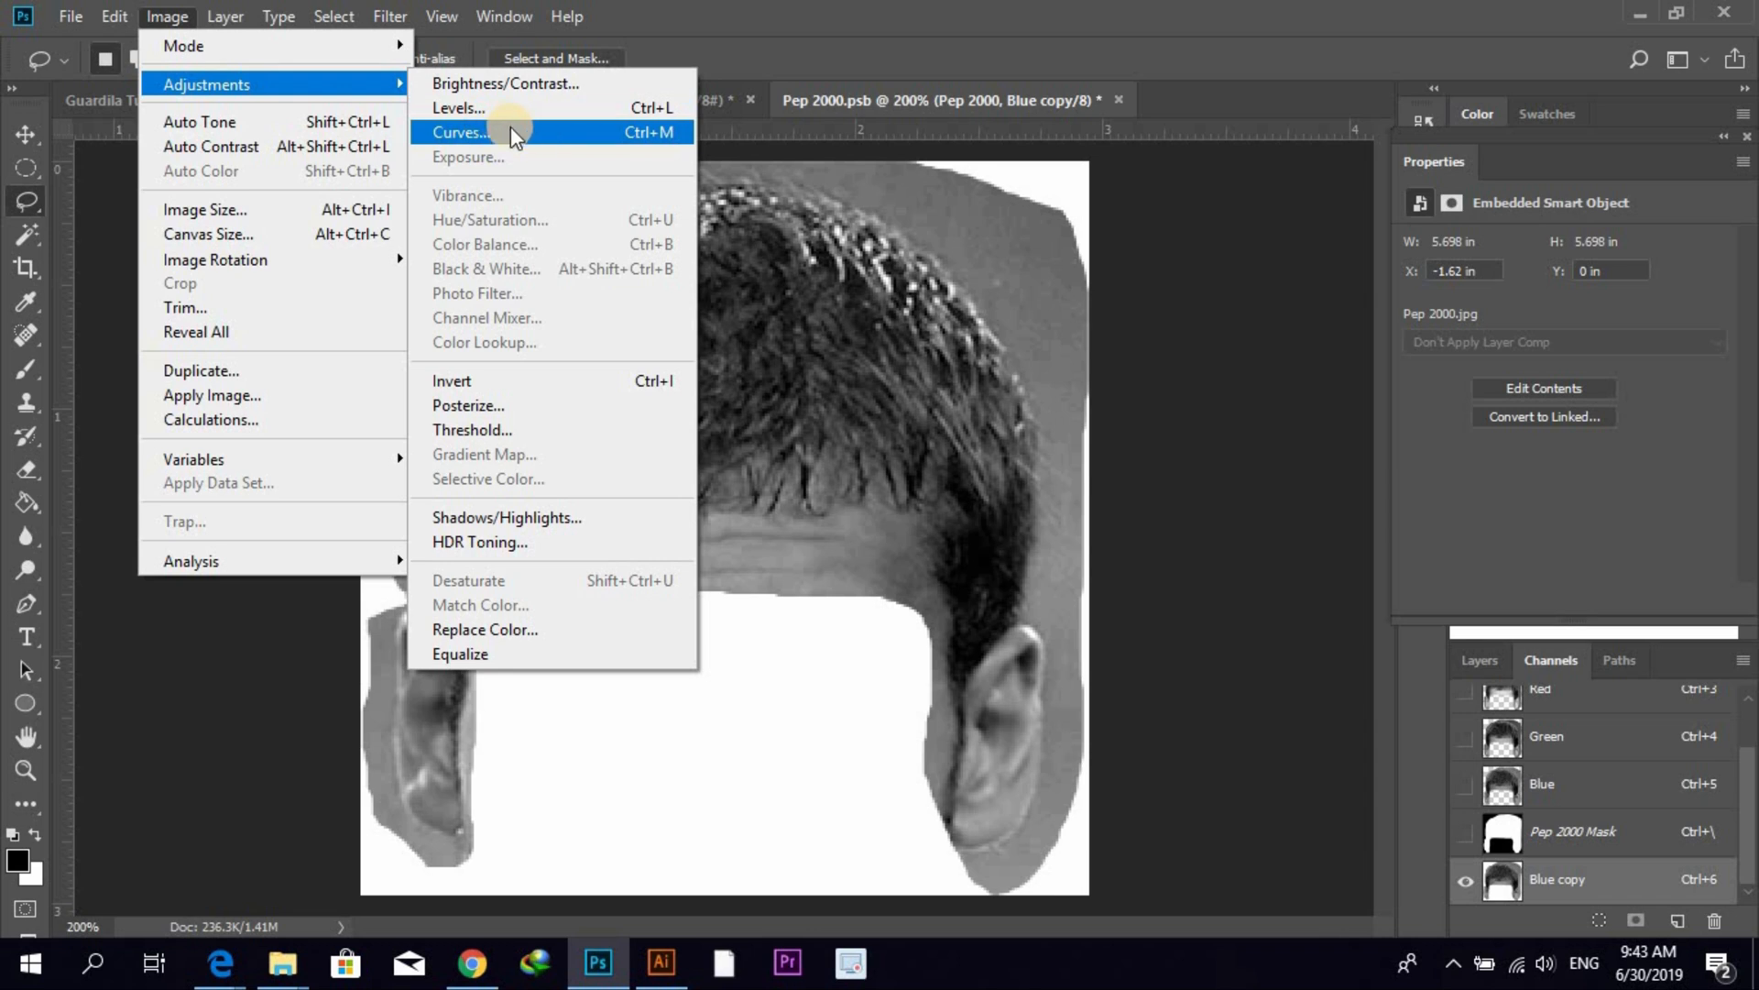
pyautogui.click(509, 109)
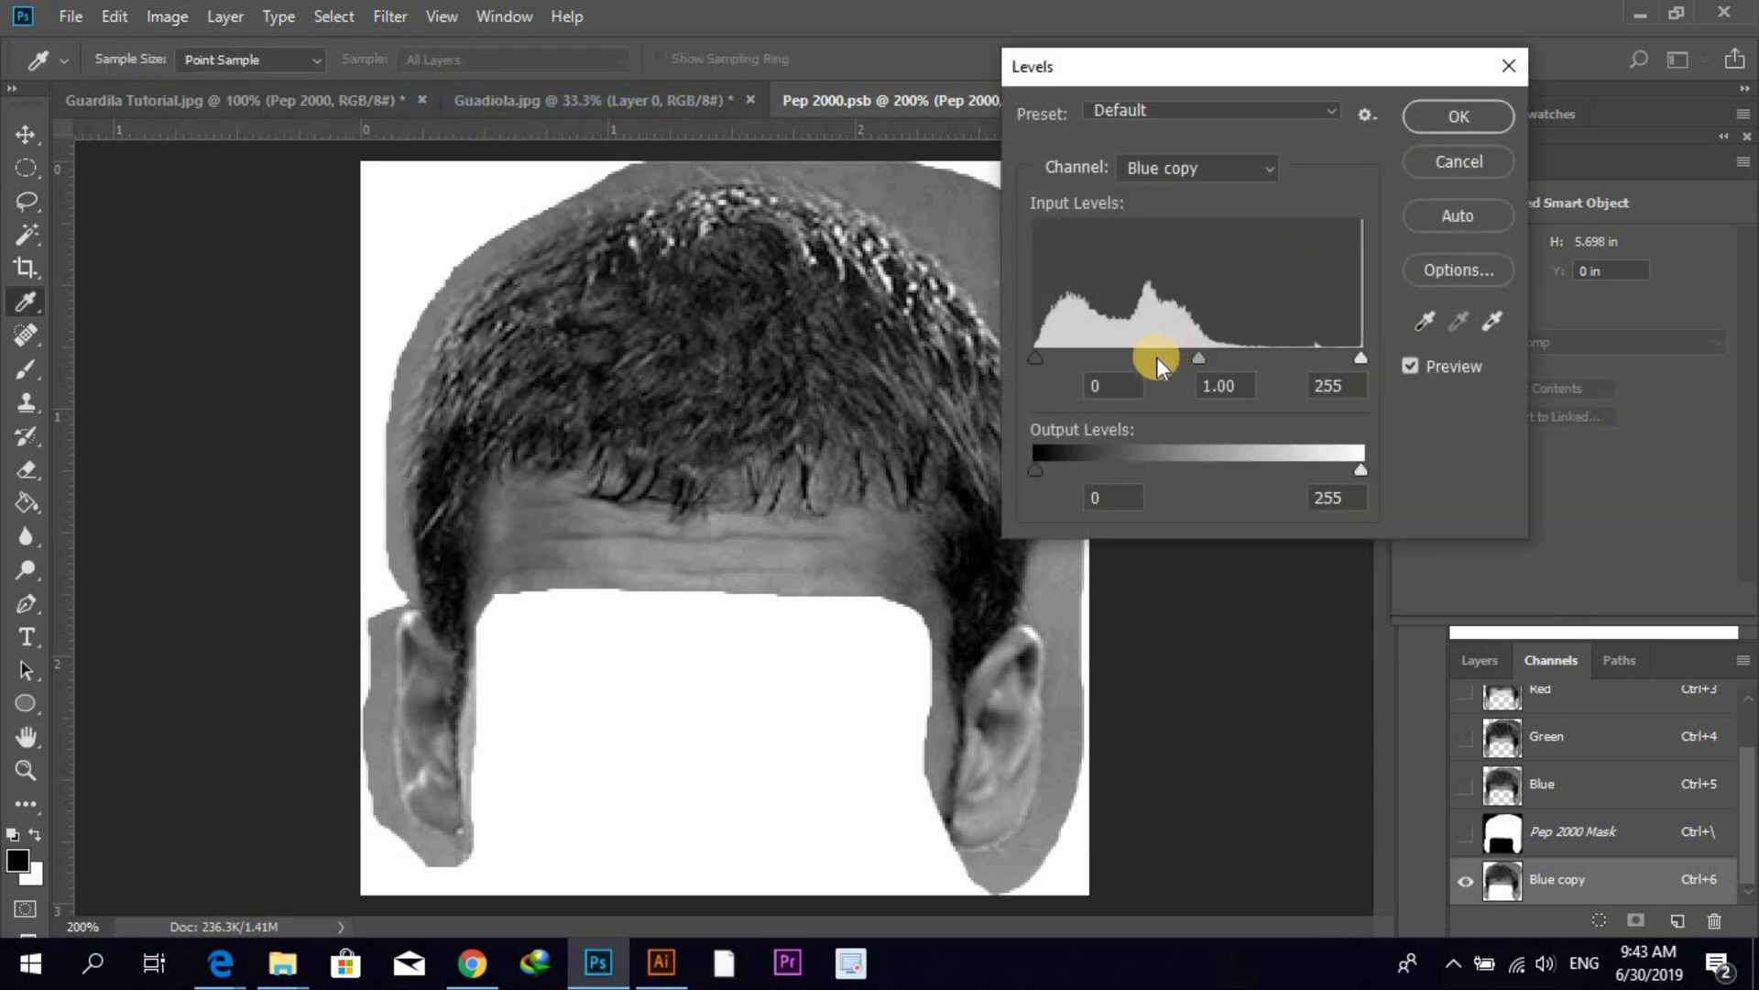
pyautogui.moveTo(1208, 355)
pyautogui.mouseDown()
pyautogui.moveTo(1248, 365)
pyautogui.moveTo(1230, 366)
pyautogui.mouseUp()
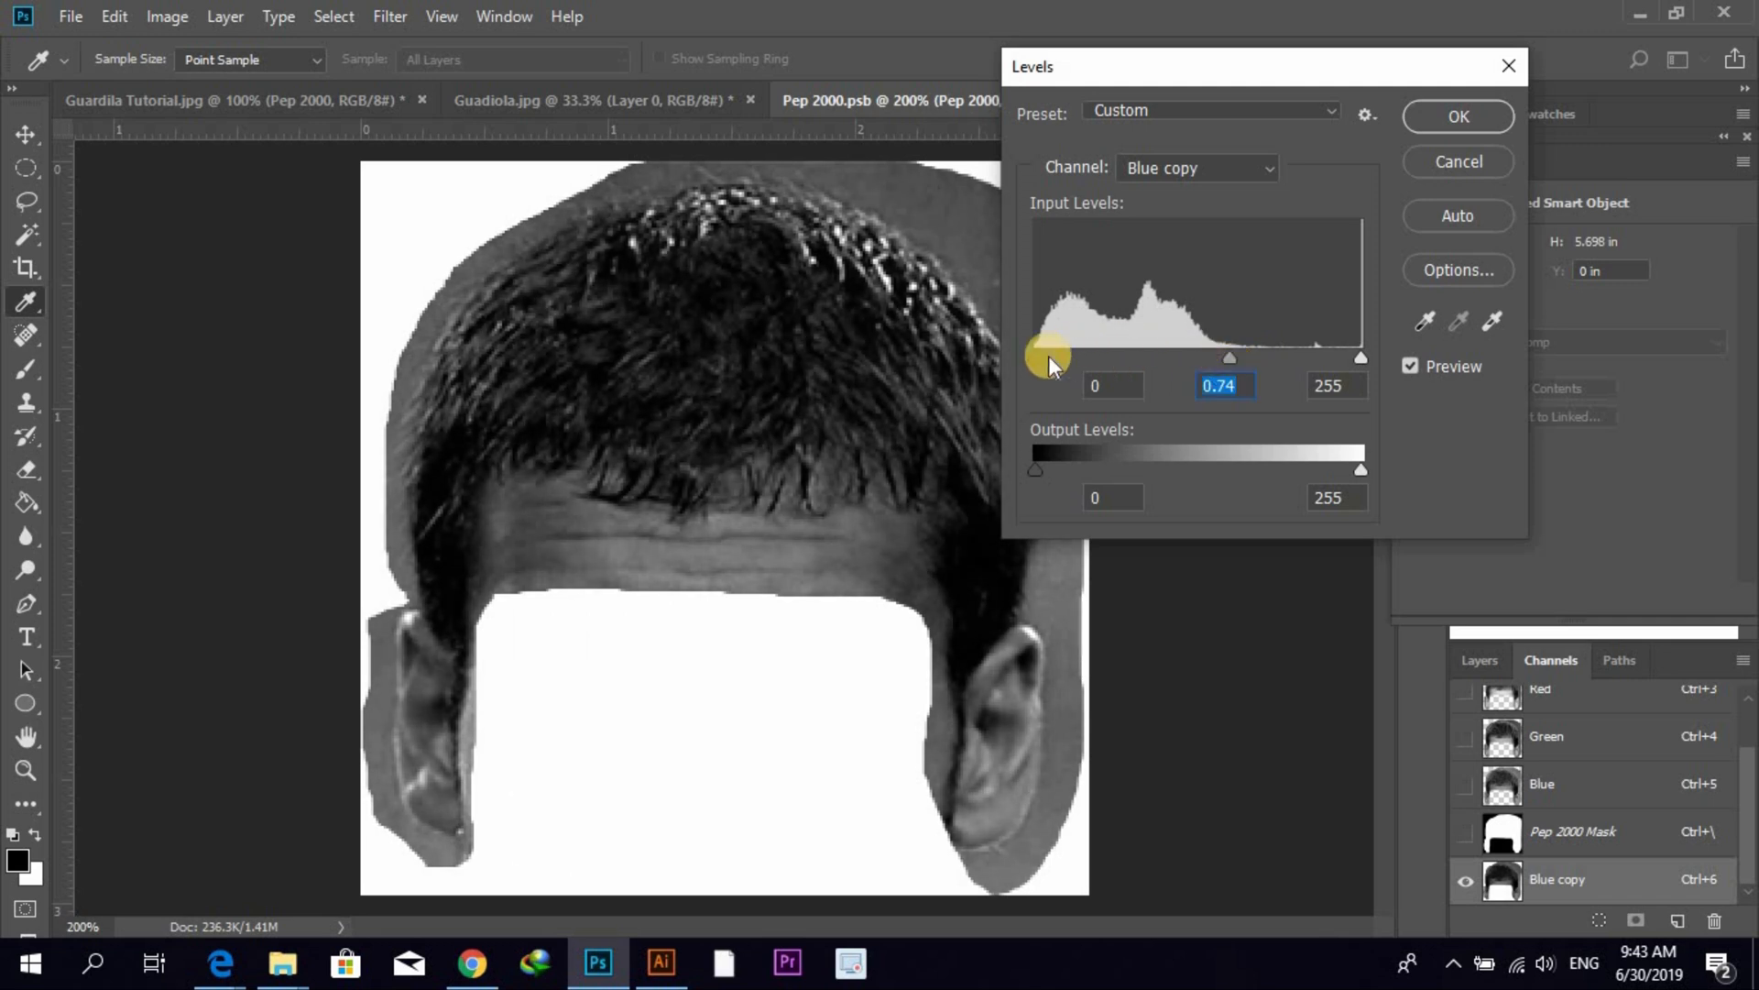
pyautogui.moveTo(1036, 357); pyautogui.dragTo(1070, 391)
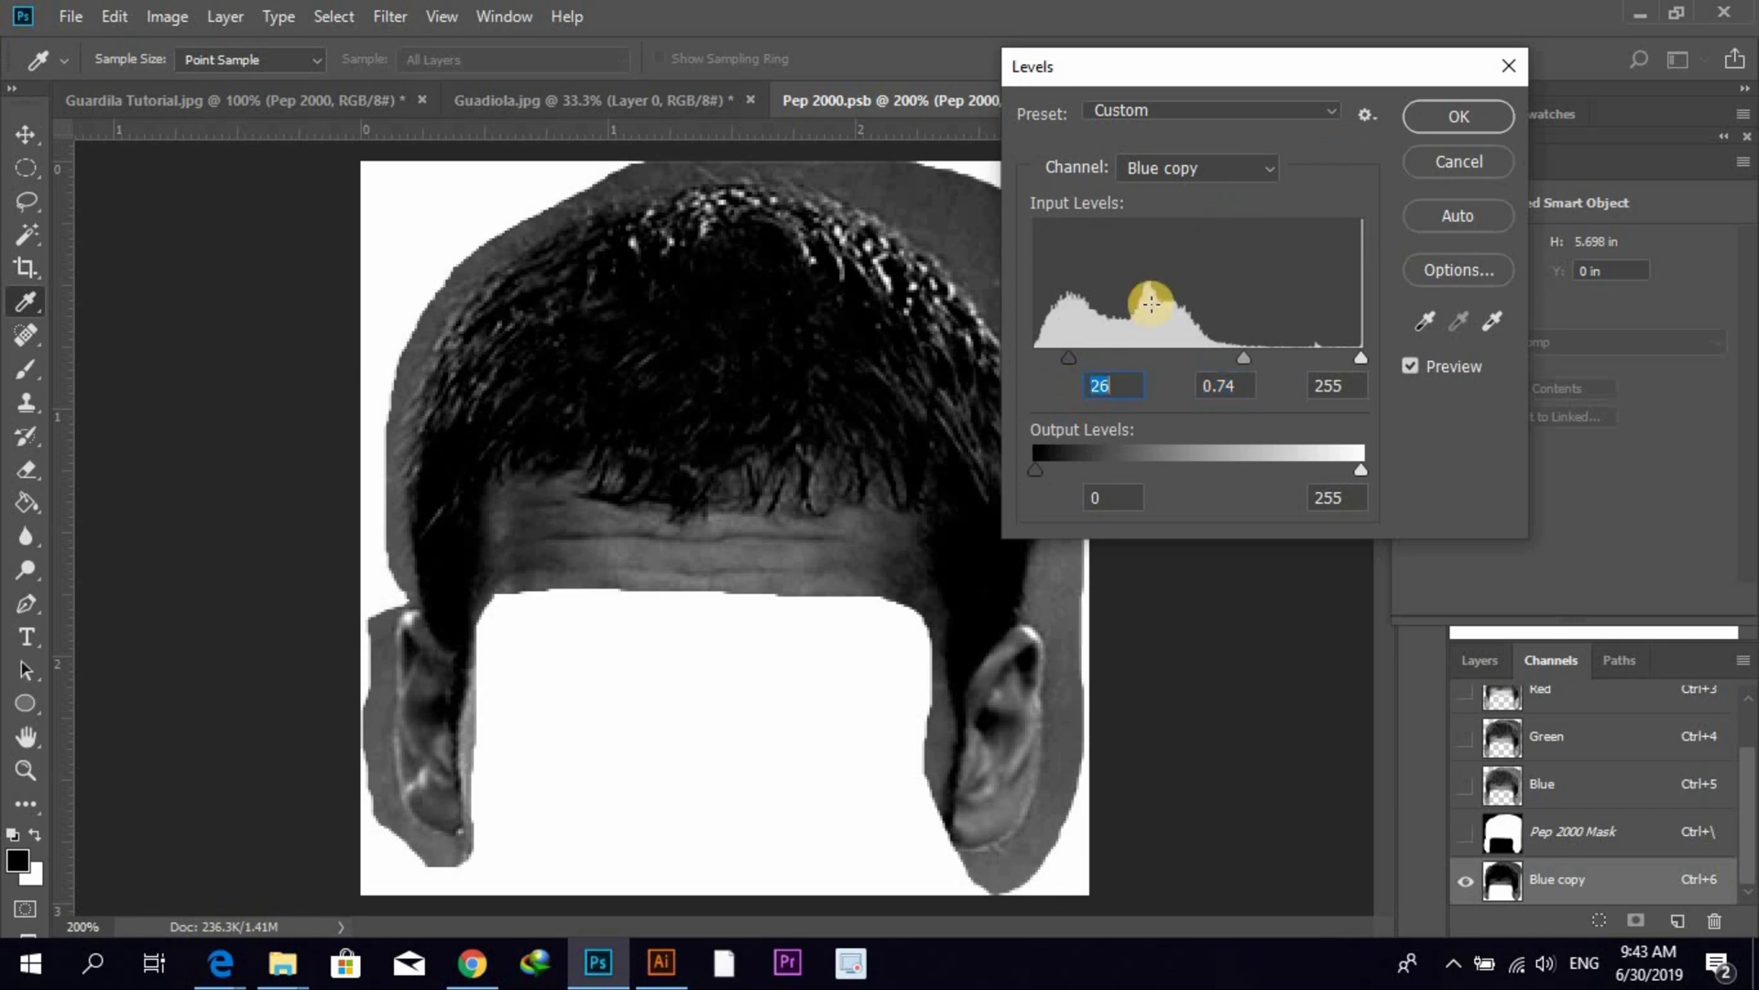
pyautogui.click(1489, 116)
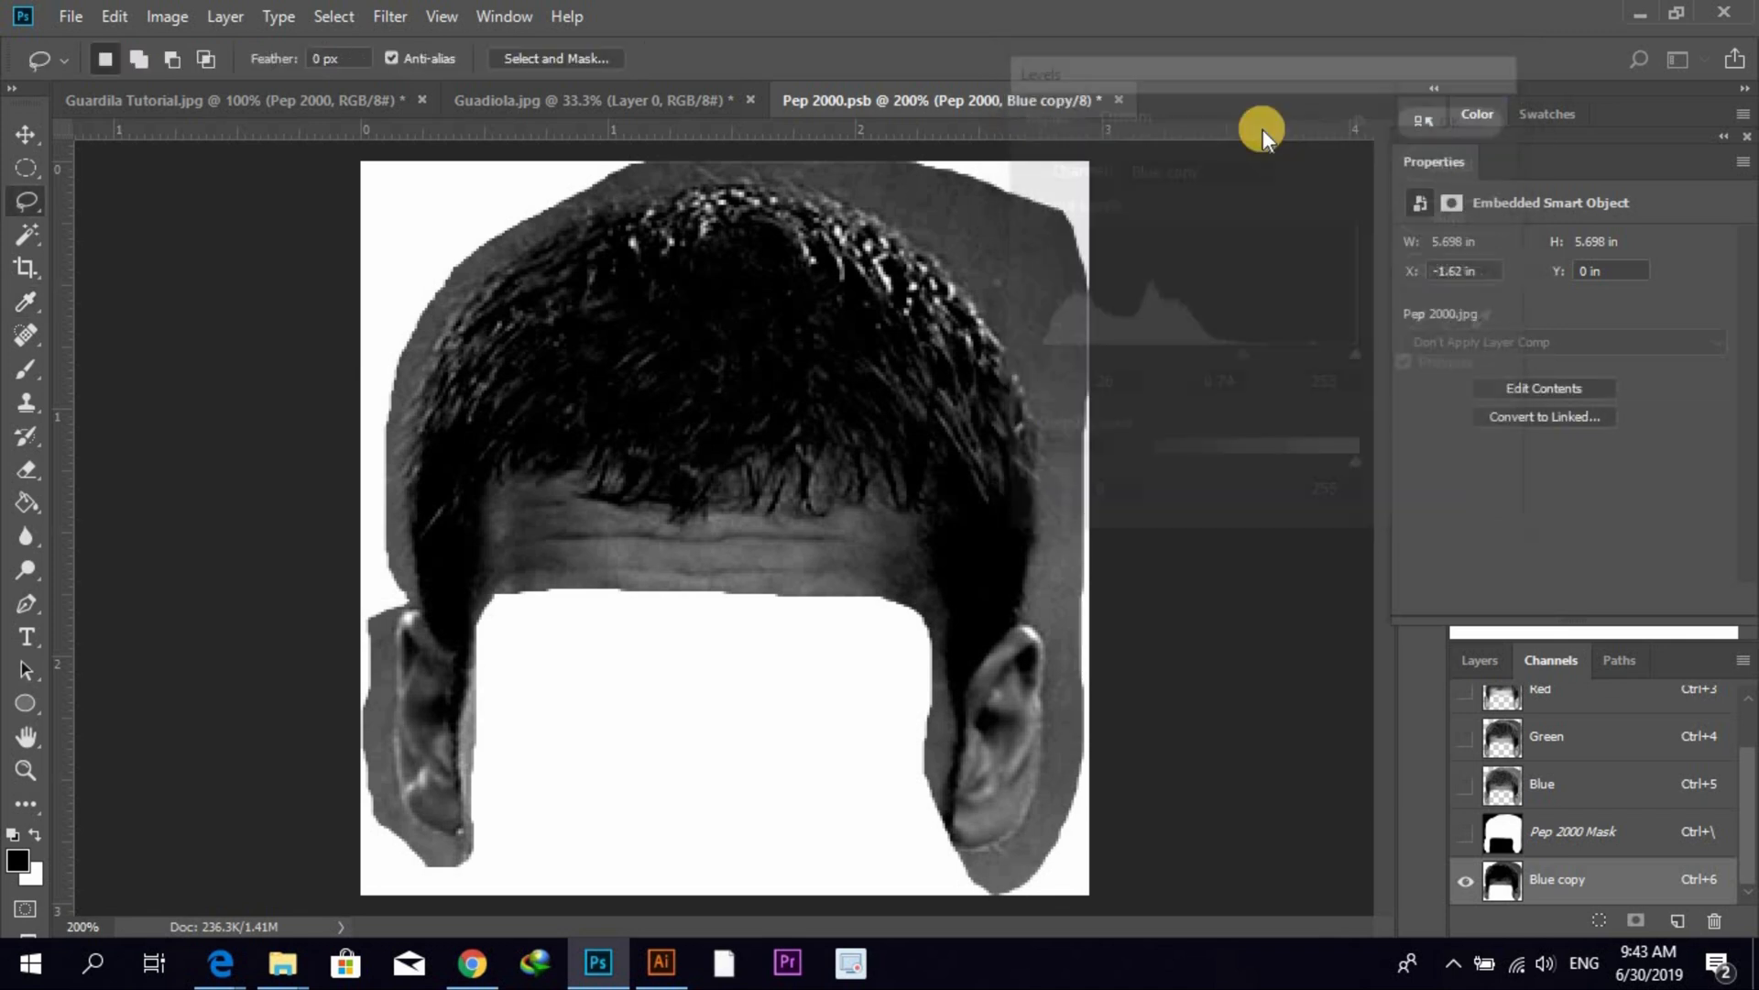
# - Paint black with a size 15 soft brush over the light strands on the crown and upper right of the hair
pyautogui.click(37, 368)
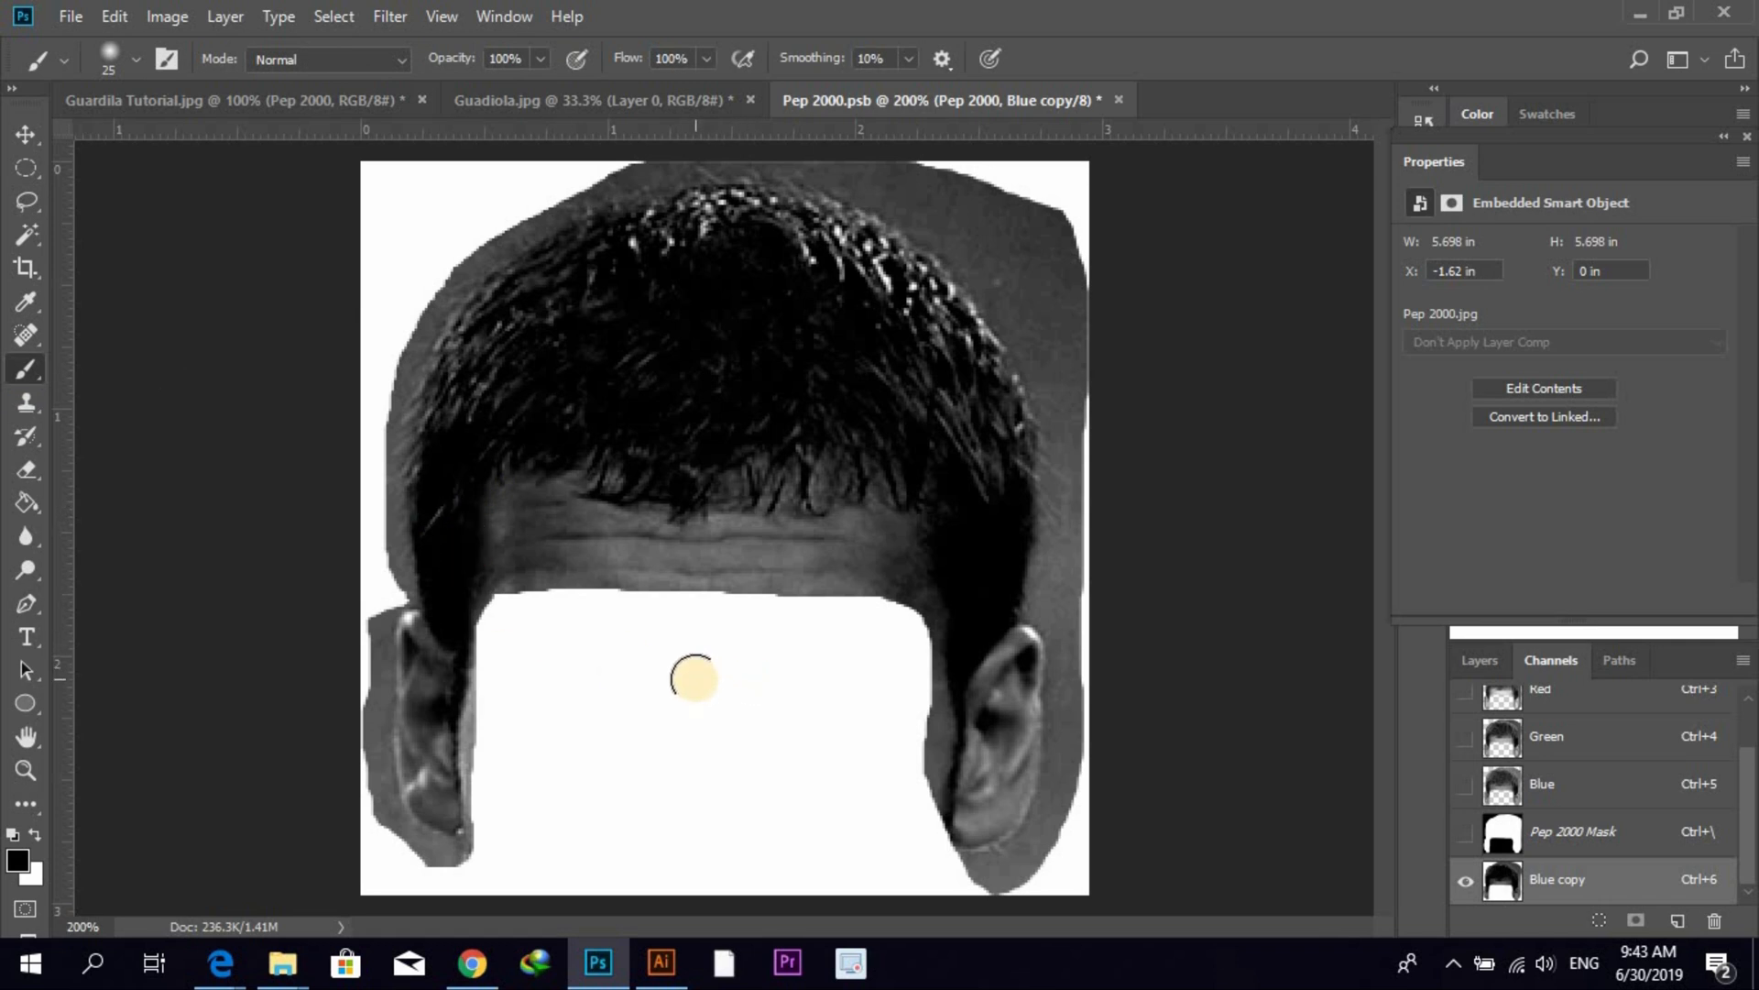
pyautogui.click(448, 630)
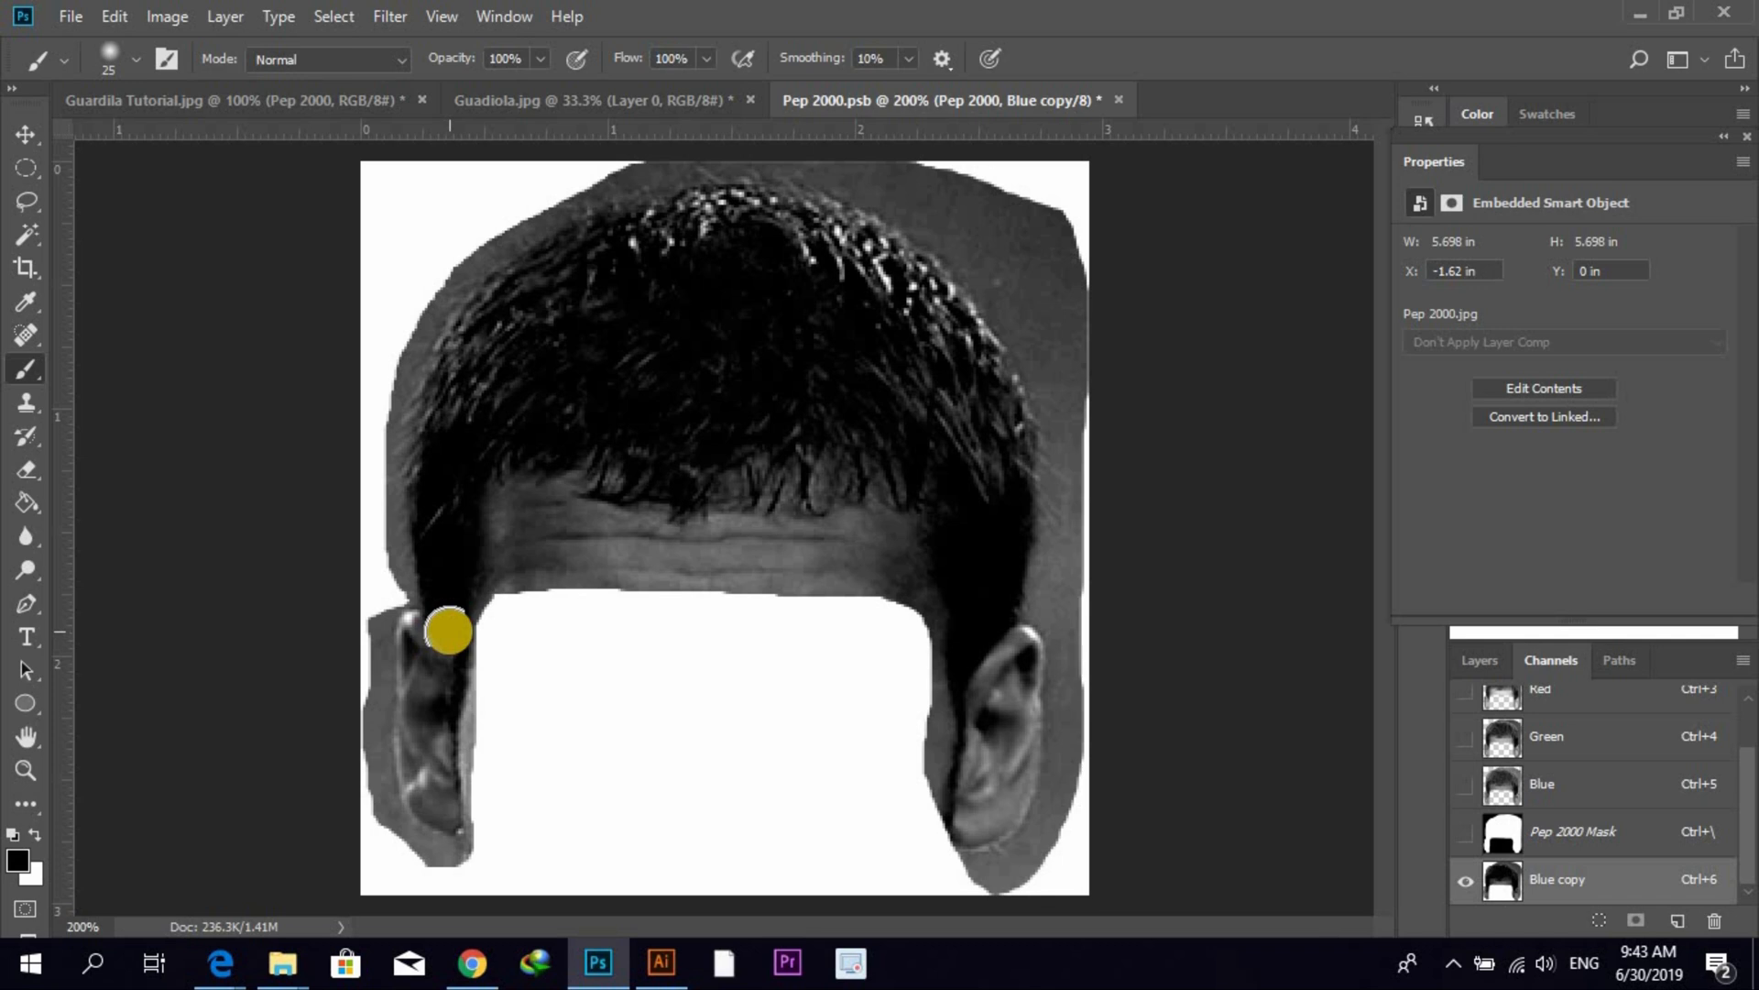
pyautogui.moveTo(448, 631); pyautogui.dragTo(353, 608)
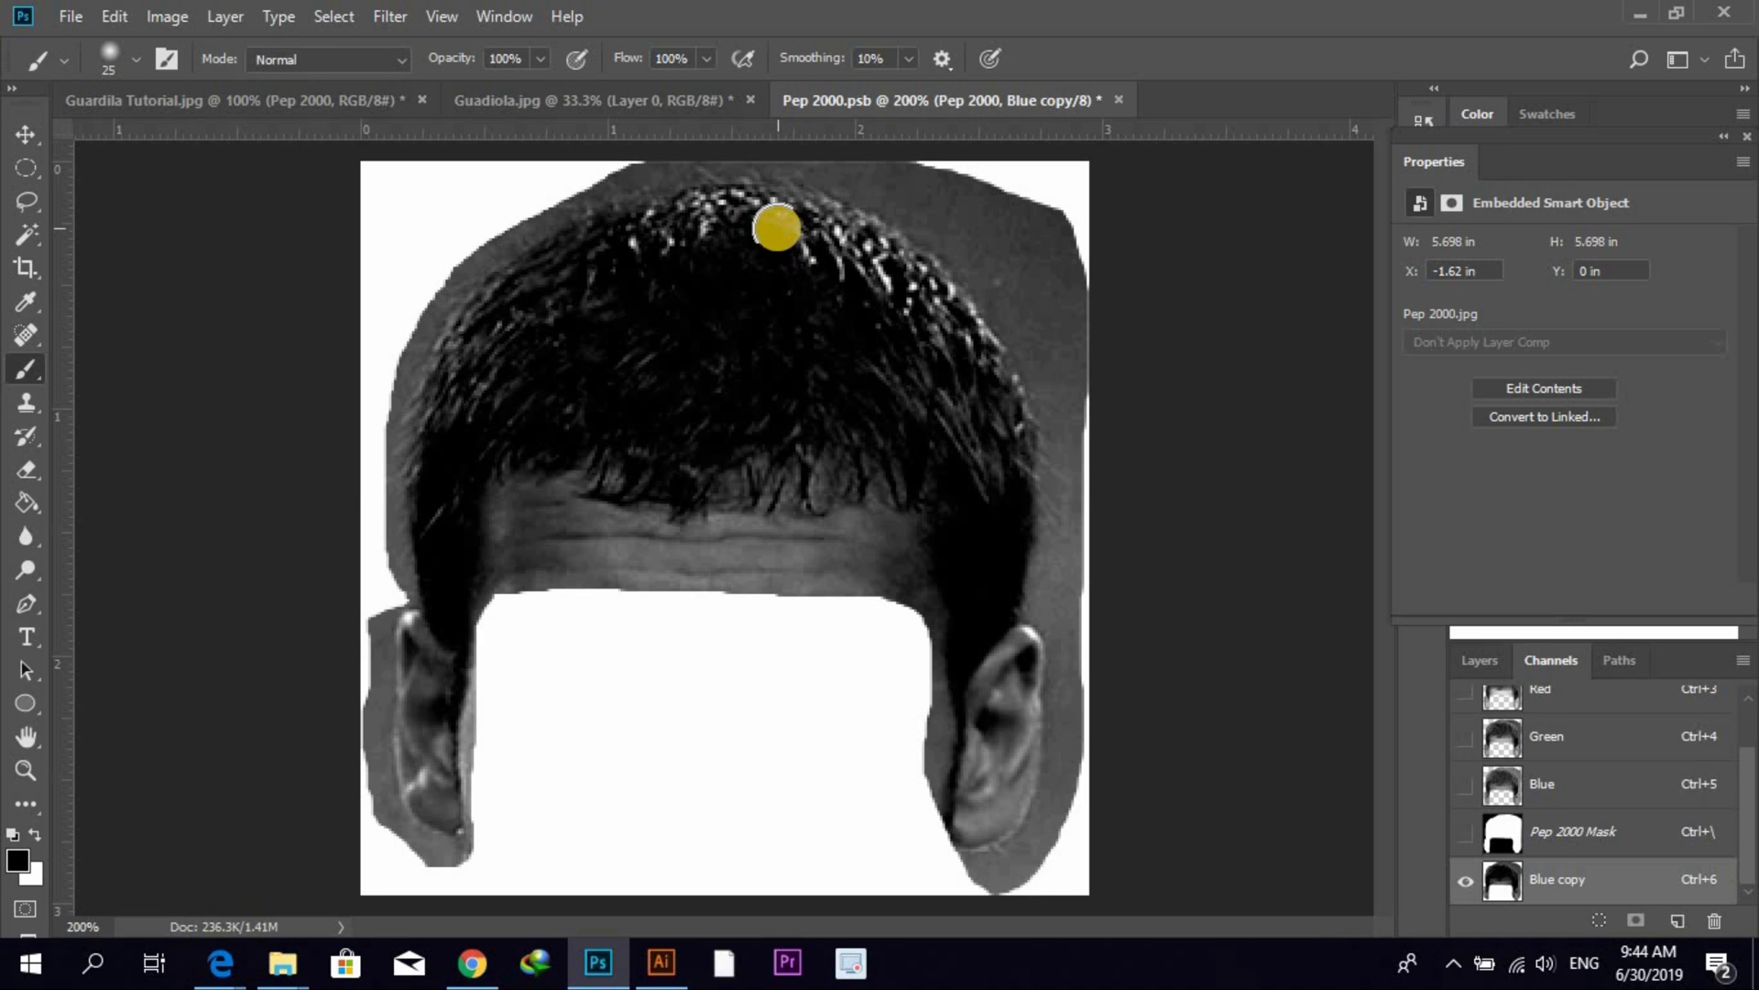
pyautogui.moveTo(777, 229)
pyautogui.mouseDown()
pyautogui.moveTo(782, 332)
pyautogui.moveTo(789, 241)
pyautogui.moveTo(820, 347)
pyautogui.moveTo(837, 269)
pyautogui.moveTo(859, 358)
pyautogui.moveTo(830, 217)
pyautogui.moveTo(883, 358)
pyautogui.moveTo(852, 216)
pyautogui.moveTo(900, 393)
pyautogui.moveTo(887, 273)
pyautogui.moveTo(921, 380)
pyautogui.moveTo(922, 230)
pyautogui.moveTo(939, 382)
pyautogui.mouseUp()
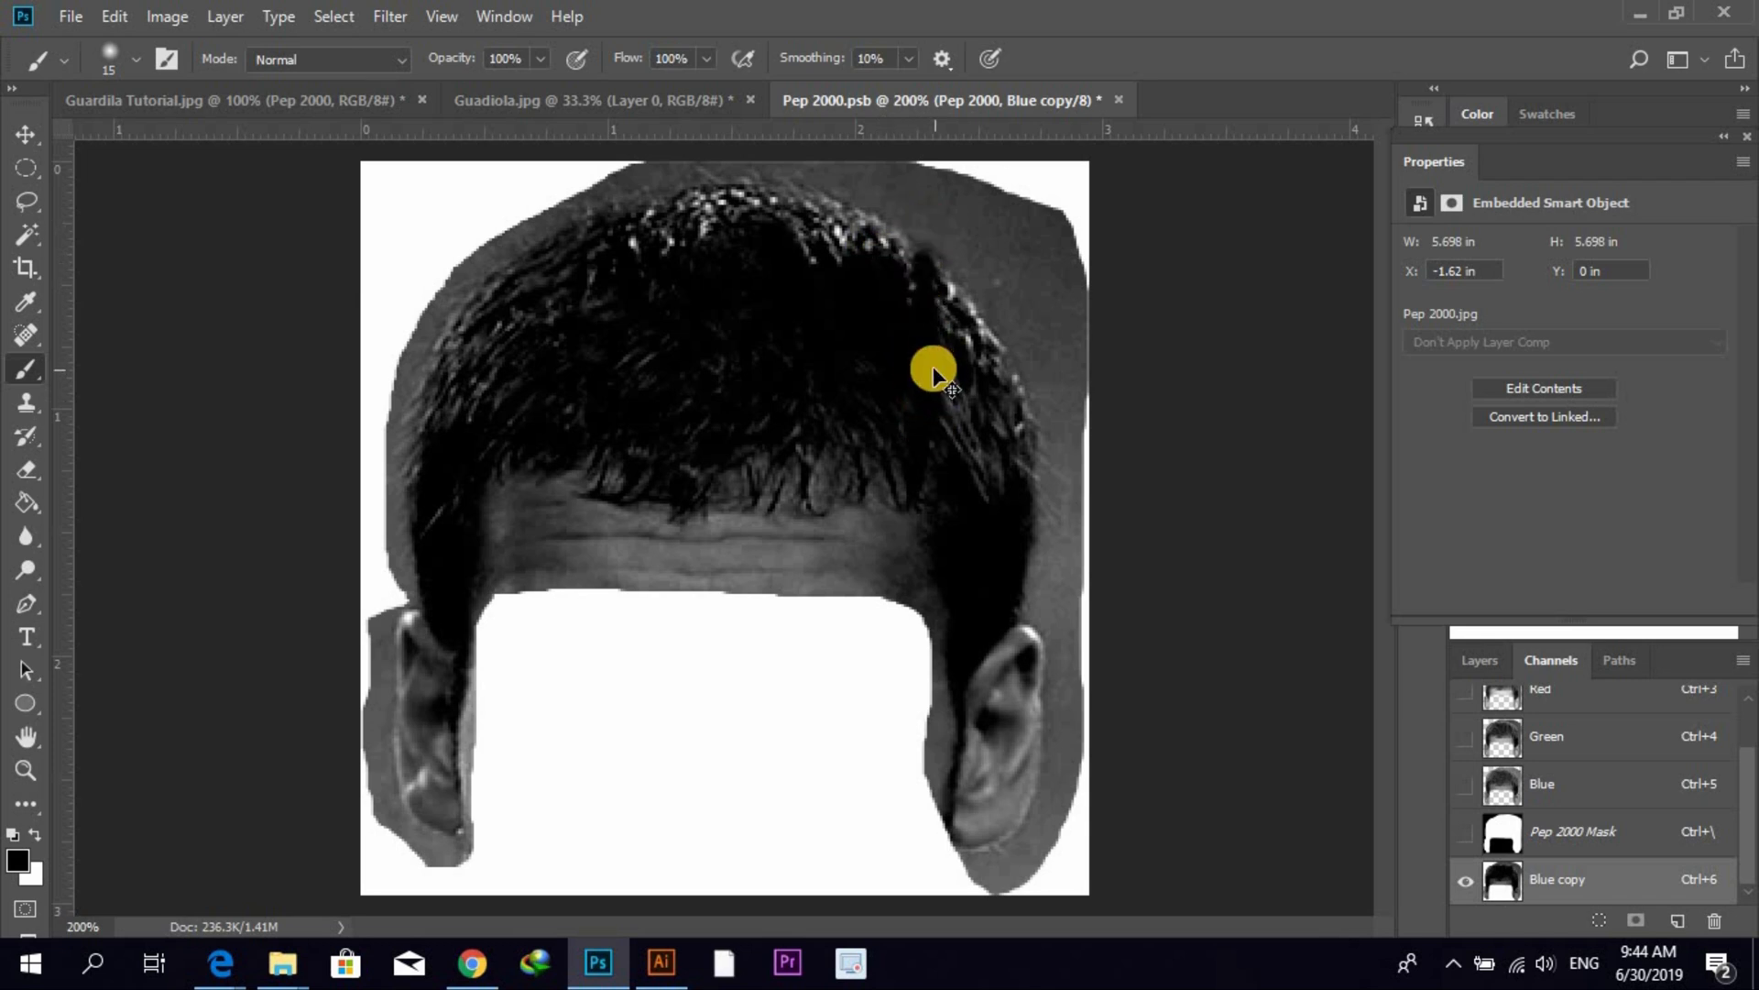
pyautogui.hotkey('ctrl', 'z')
pyautogui.moveTo(904, 281); pyautogui.dragTo(943, 422)
pyautogui.moveTo(699, 210)
pyautogui.mouseDown()
pyautogui.moveTo(704, 346)
pyautogui.moveTo(740, 194)
pyautogui.moveTo(735, 414)
pyautogui.moveTo(690, 210)
pyautogui.moveTo(679, 283)
pyautogui.moveTo(701, 398)
pyautogui.moveTo(737, 220)
pyautogui.moveTo(802, 412)
pyautogui.moveTo(794, 340)
pyautogui.moveTo(706, 239)
pyautogui.mouseUp()
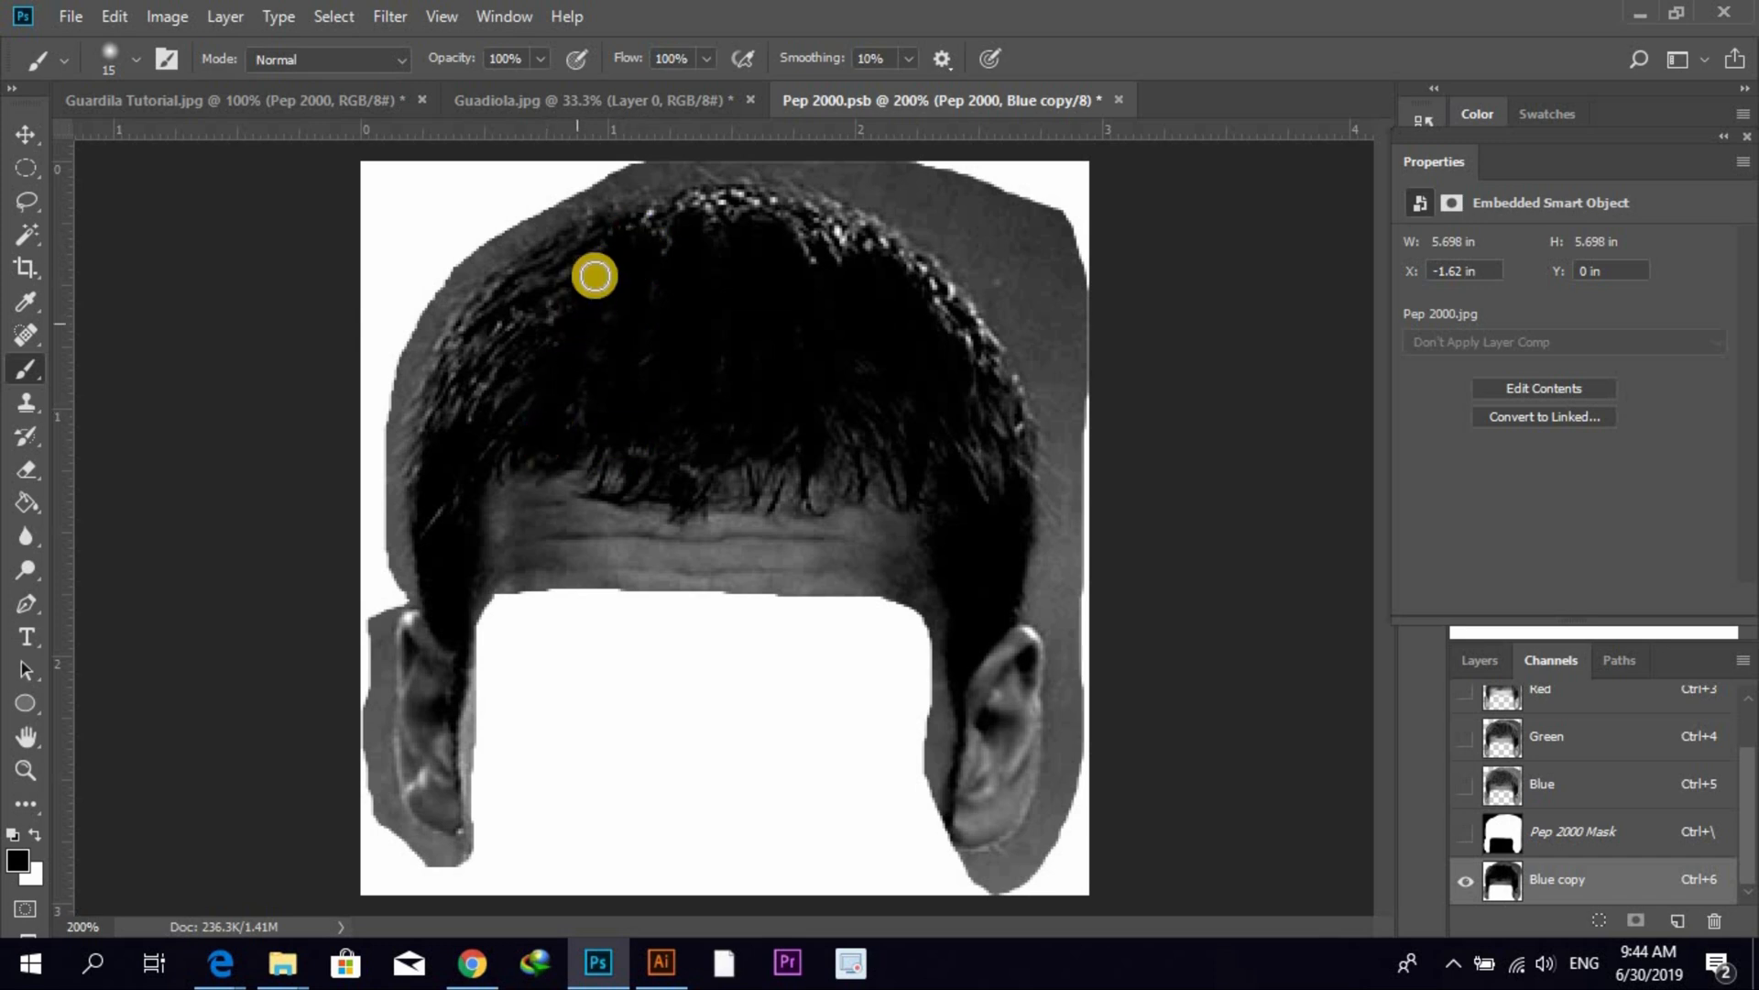
# - Paint the light strands in the left half of the hair solid black, staying inside the outer edge
pyautogui.moveTo(566, 390); pyautogui.dragTo(602, 410)
pyautogui.moveTo(648, 266)
pyautogui.mouseDown()
pyautogui.moveTo(589, 400)
pyautogui.moveTo(641, 373)
pyautogui.moveTo(642, 389)
pyautogui.mouseUp()
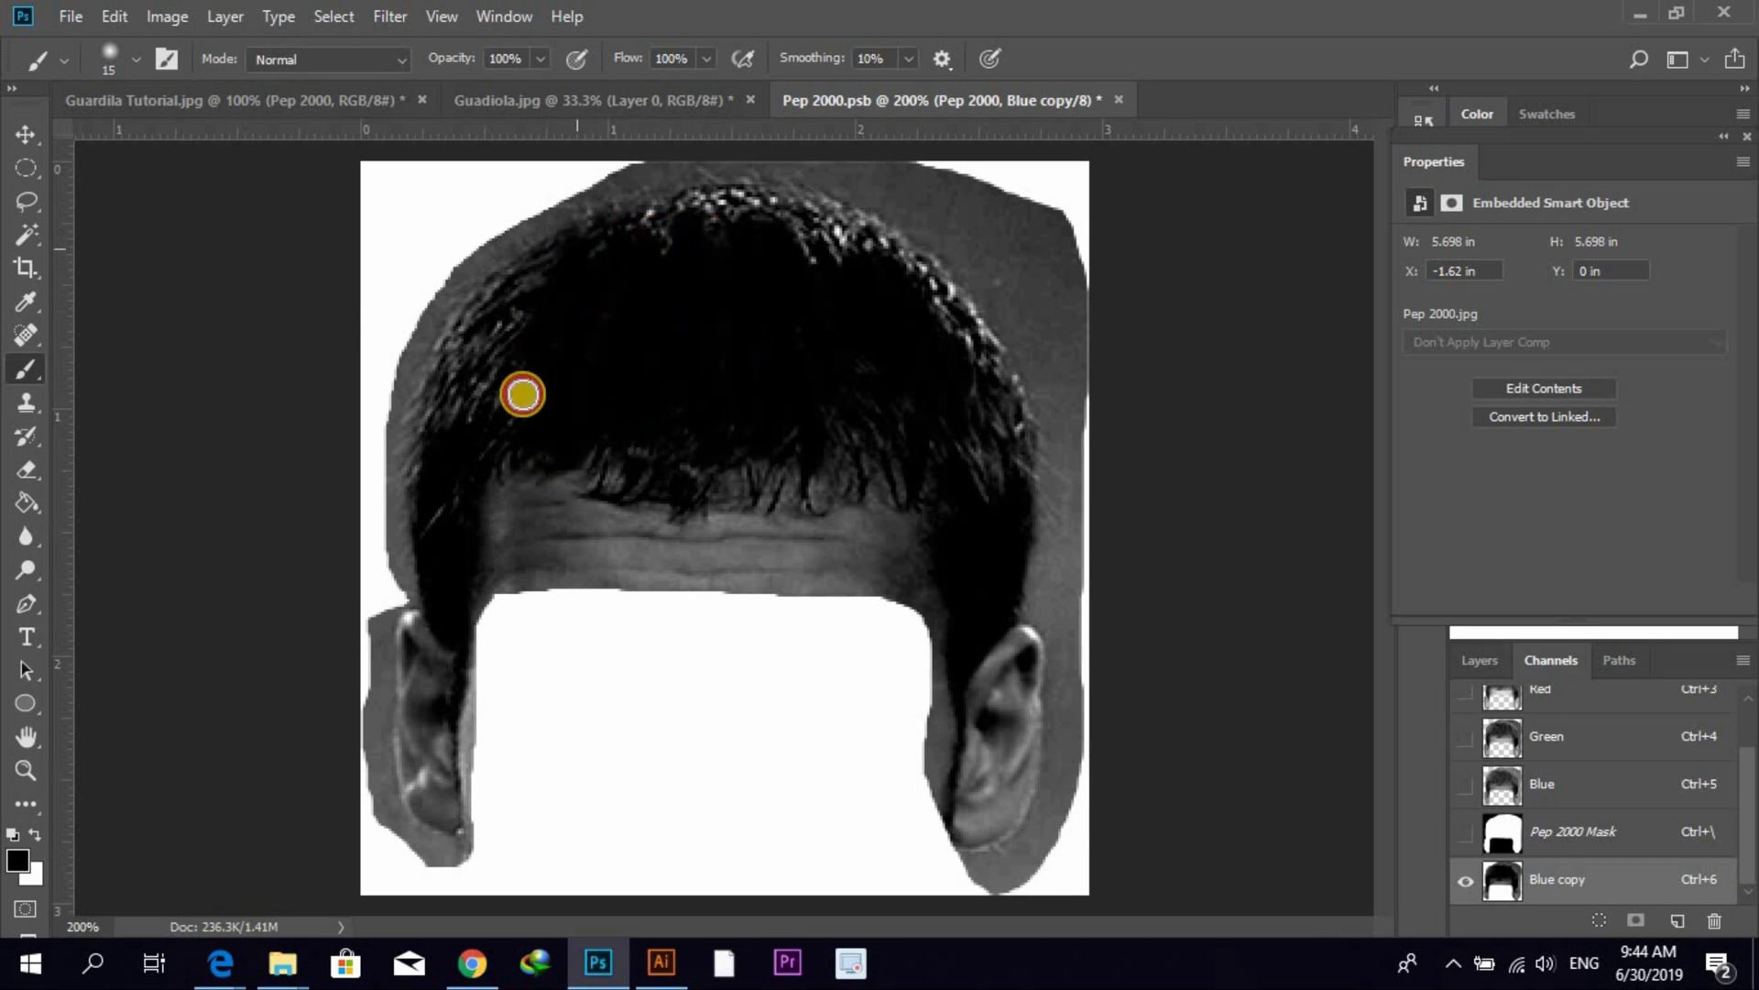
pyautogui.moveTo(530, 270); pyautogui.dragTo(459, 443)
pyautogui.moveTo(467, 331)
pyautogui.mouseDown()
pyautogui.moveTo(451, 407)
pyautogui.moveTo(487, 456)
pyautogui.mouseUp()
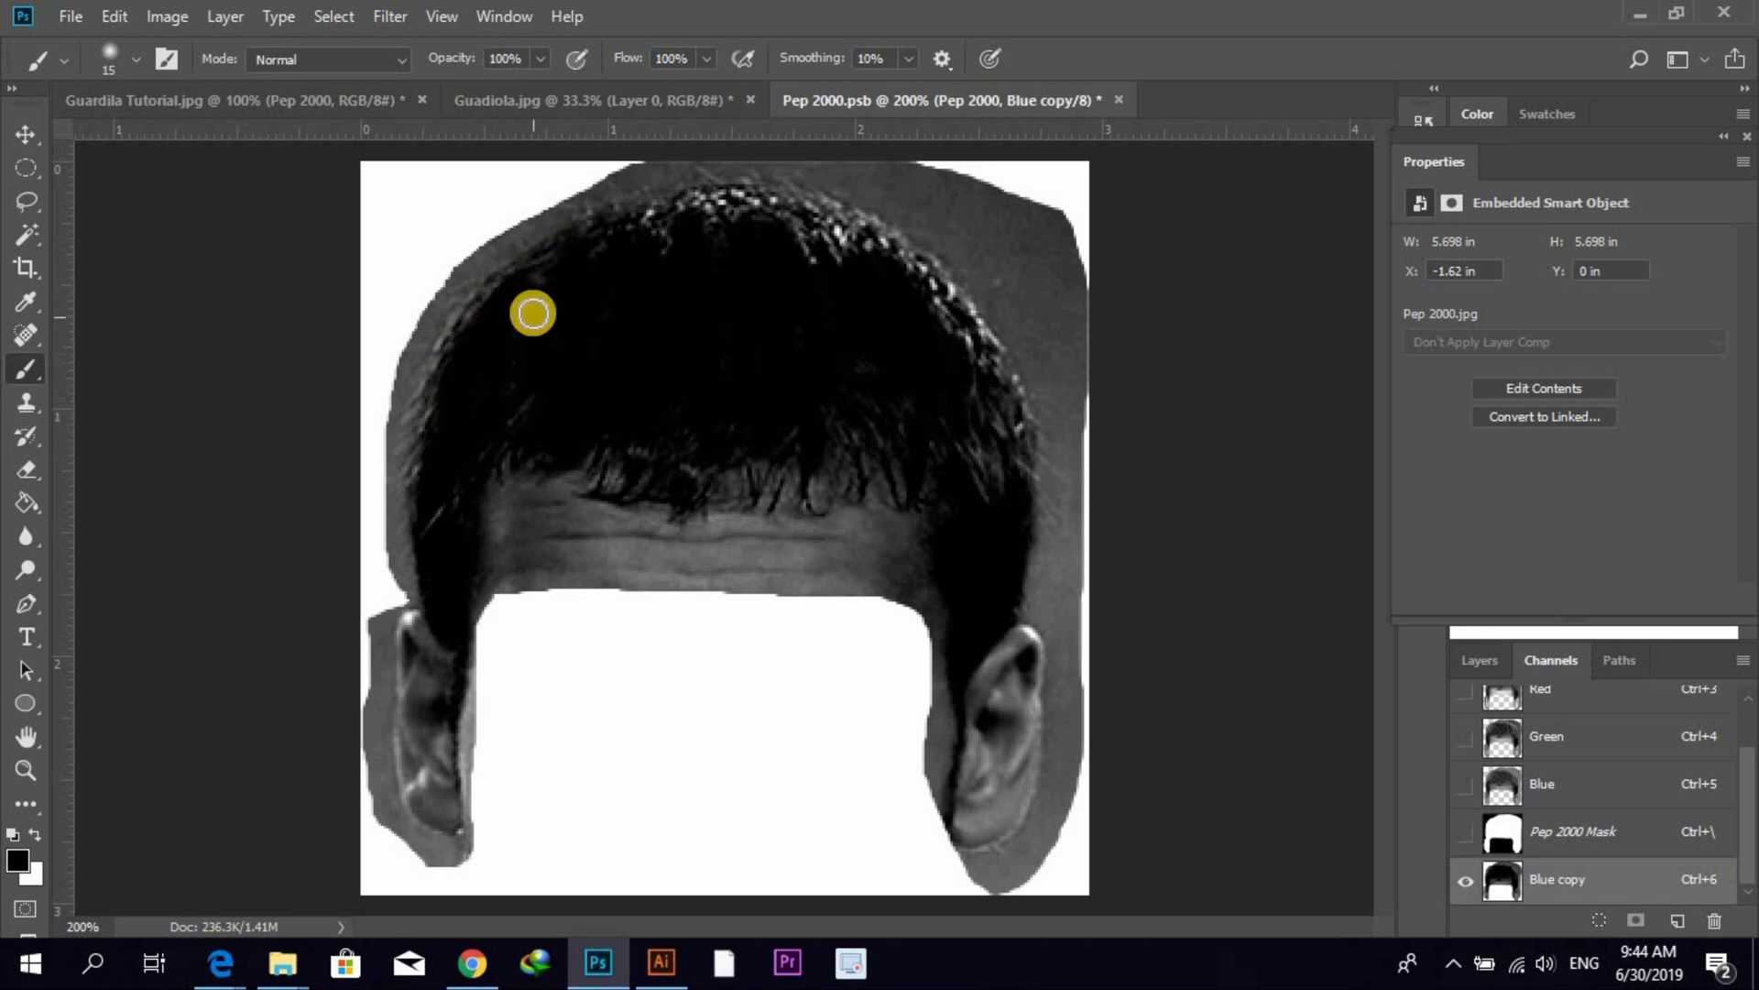
pyautogui.moveTo(534, 312); pyautogui.dragTo(520, 443)
# - Paint the remaining light strands in the middle and right side of the hair black
pyautogui.moveTo(745, 289); pyautogui.dragTo(720, 452)
pyautogui.moveTo(780, 310); pyautogui.dragTo(806, 483)
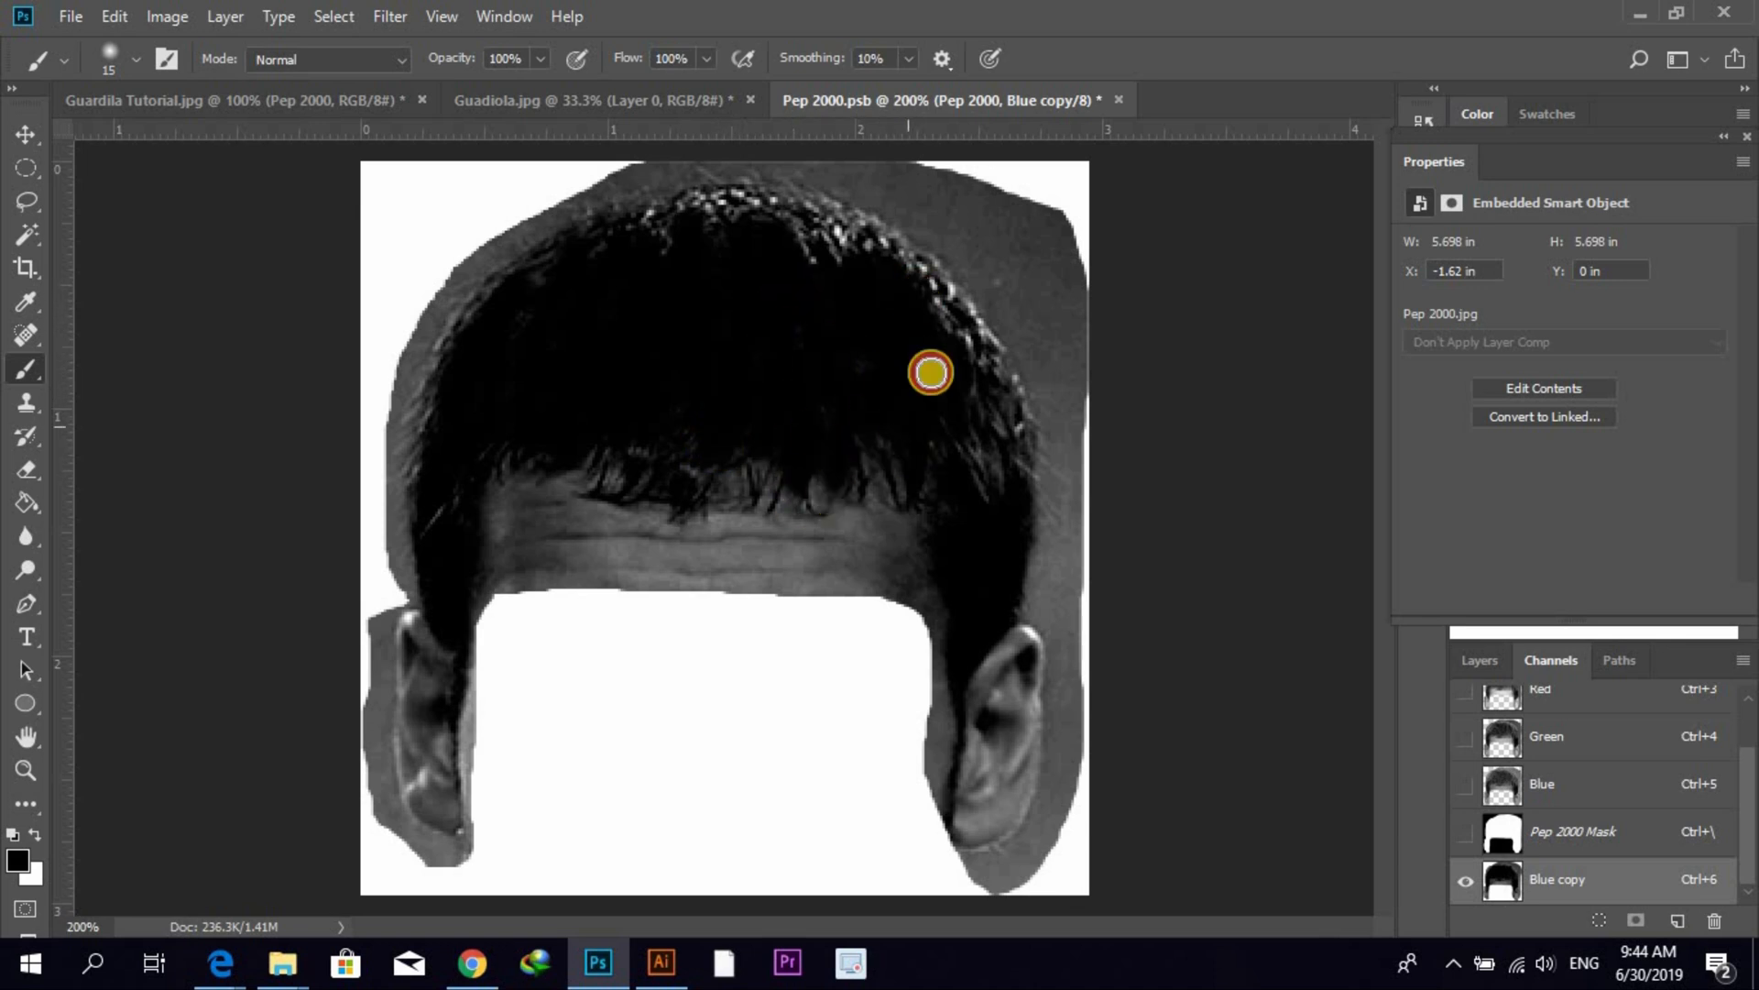
pyautogui.moveTo(931, 376); pyautogui.dragTo(950, 475)
pyautogui.moveTo(962, 378); pyautogui.dragTo(976, 503)
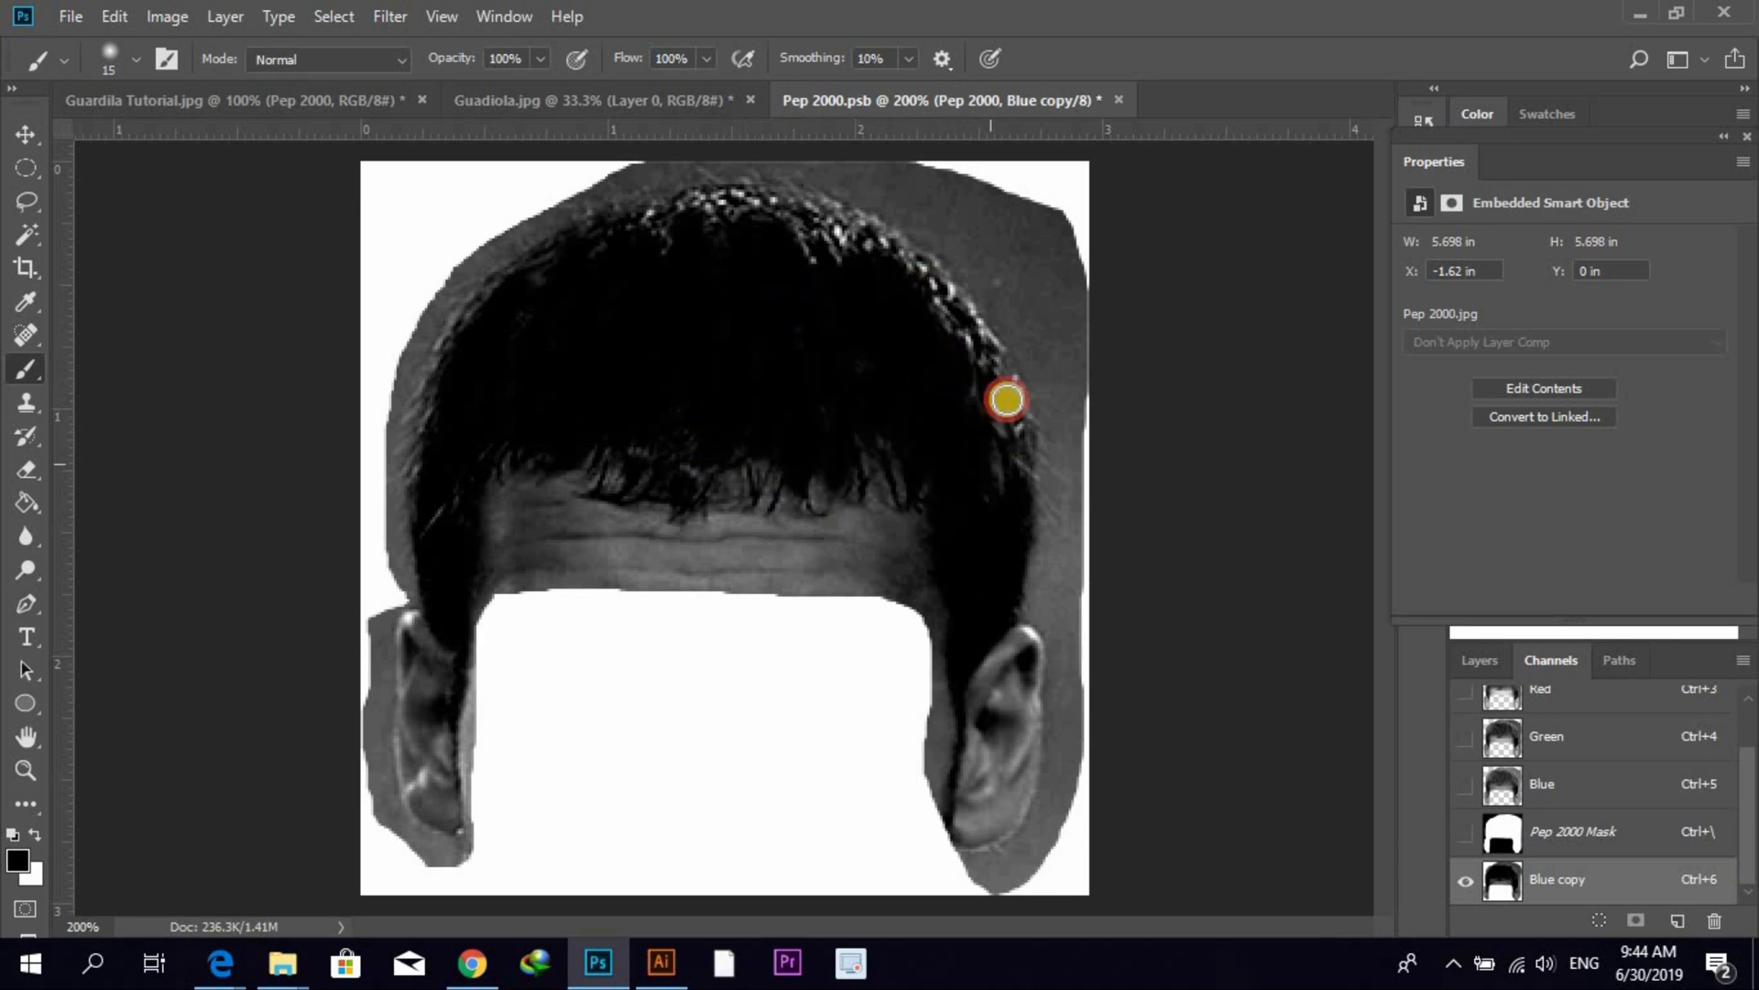
pyautogui.moveTo(986, 358); pyautogui.dragTo(989, 459)
pyautogui.moveTo(974, 342); pyautogui.dragTo(978, 483)
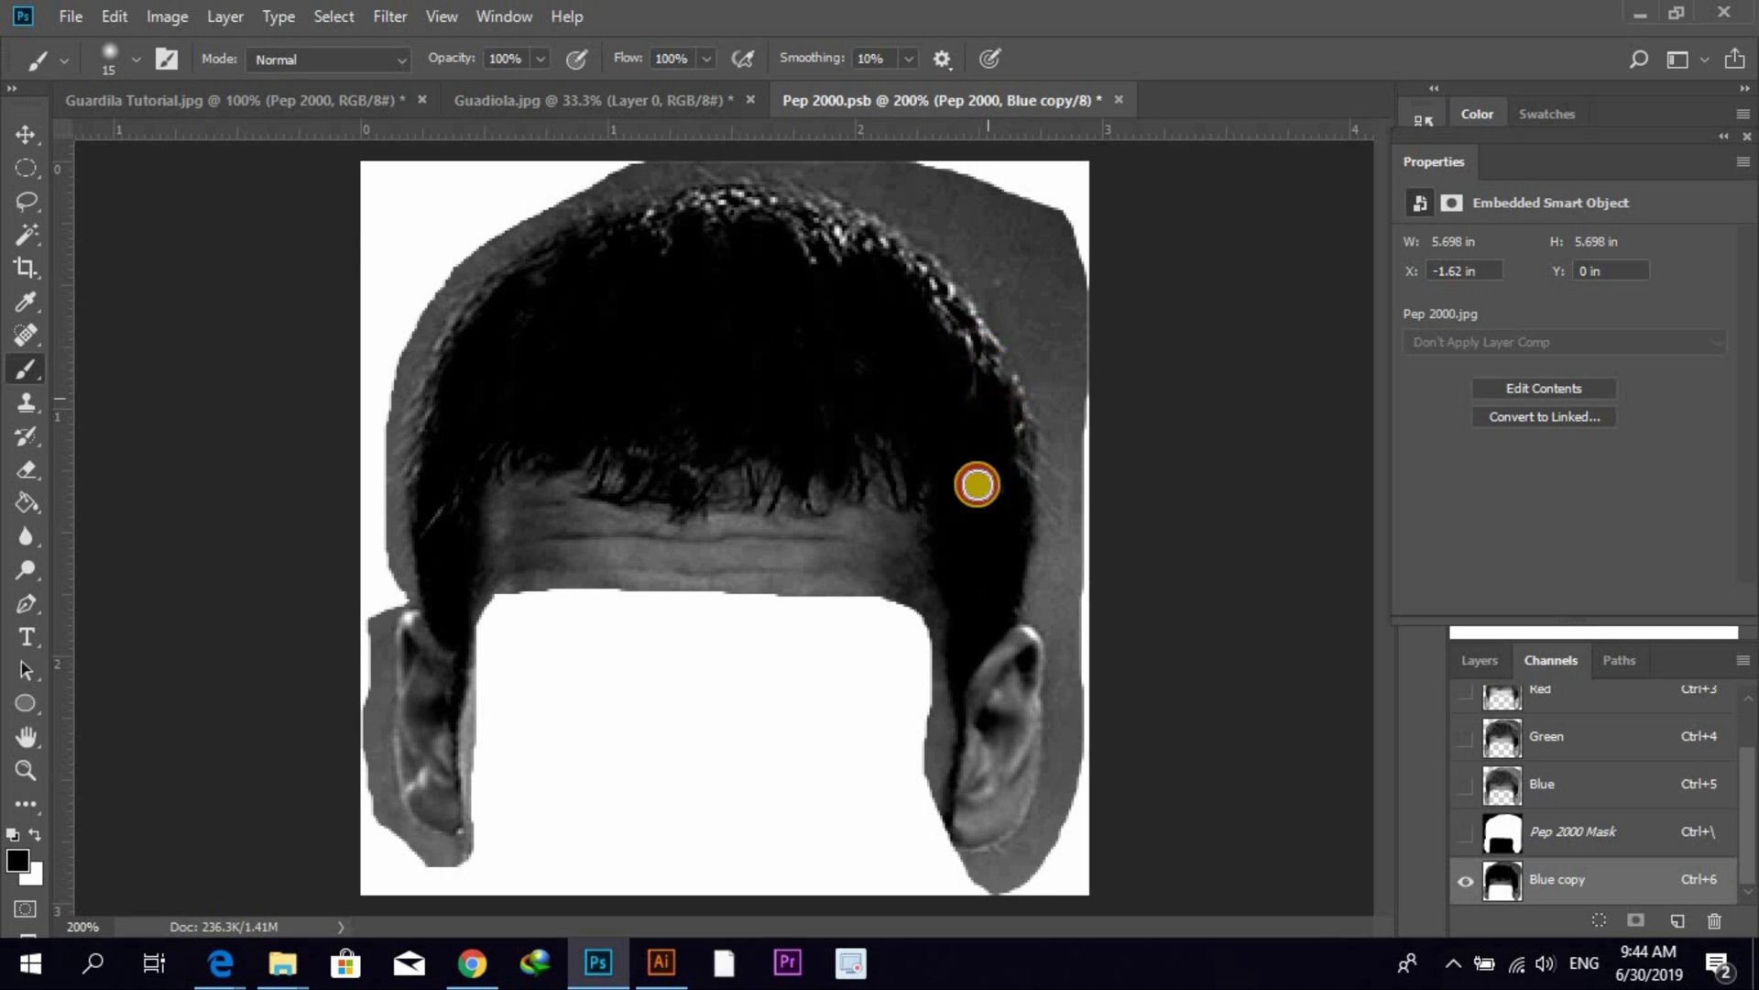
# - Fill the fringe along the forehead and the hair at both temples with black
pyautogui.moveTo(920, 395)
pyautogui.mouseDown()
pyautogui.moveTo(763, 434)
pyautogui.moveTo(699, 512)
pyautogui.moveTo(725, 448)
pyautogui.moveTo(706, 486)
pyautogui.moveTo(791, 452)
pyautogui.moveTo(772, 501)
pyautogui.moveTo(772, 427)
pyautogui.moveTo(672, 513)
pyautogui.moveTo(706, 434)
pyautogui.moveTo(625, 494)
pyautogui.moveTo(694, 372)
pyautogui.moveTo(587, 476)
pyautogui.moveTo(666, 393)
pyautogui.moveTo(611, 462)
pyautogui.moveTo(617, 412)
pyautogui.moveTo(549, 475)
pyautogui.mouseUp()
pyautogui.moveTo(700, 409)
pyautogui.mouseDown()
pyautogui.moveTo(673, 467)
pyautogui.moveTo(612, 492)
pyautogui.mouseUp()
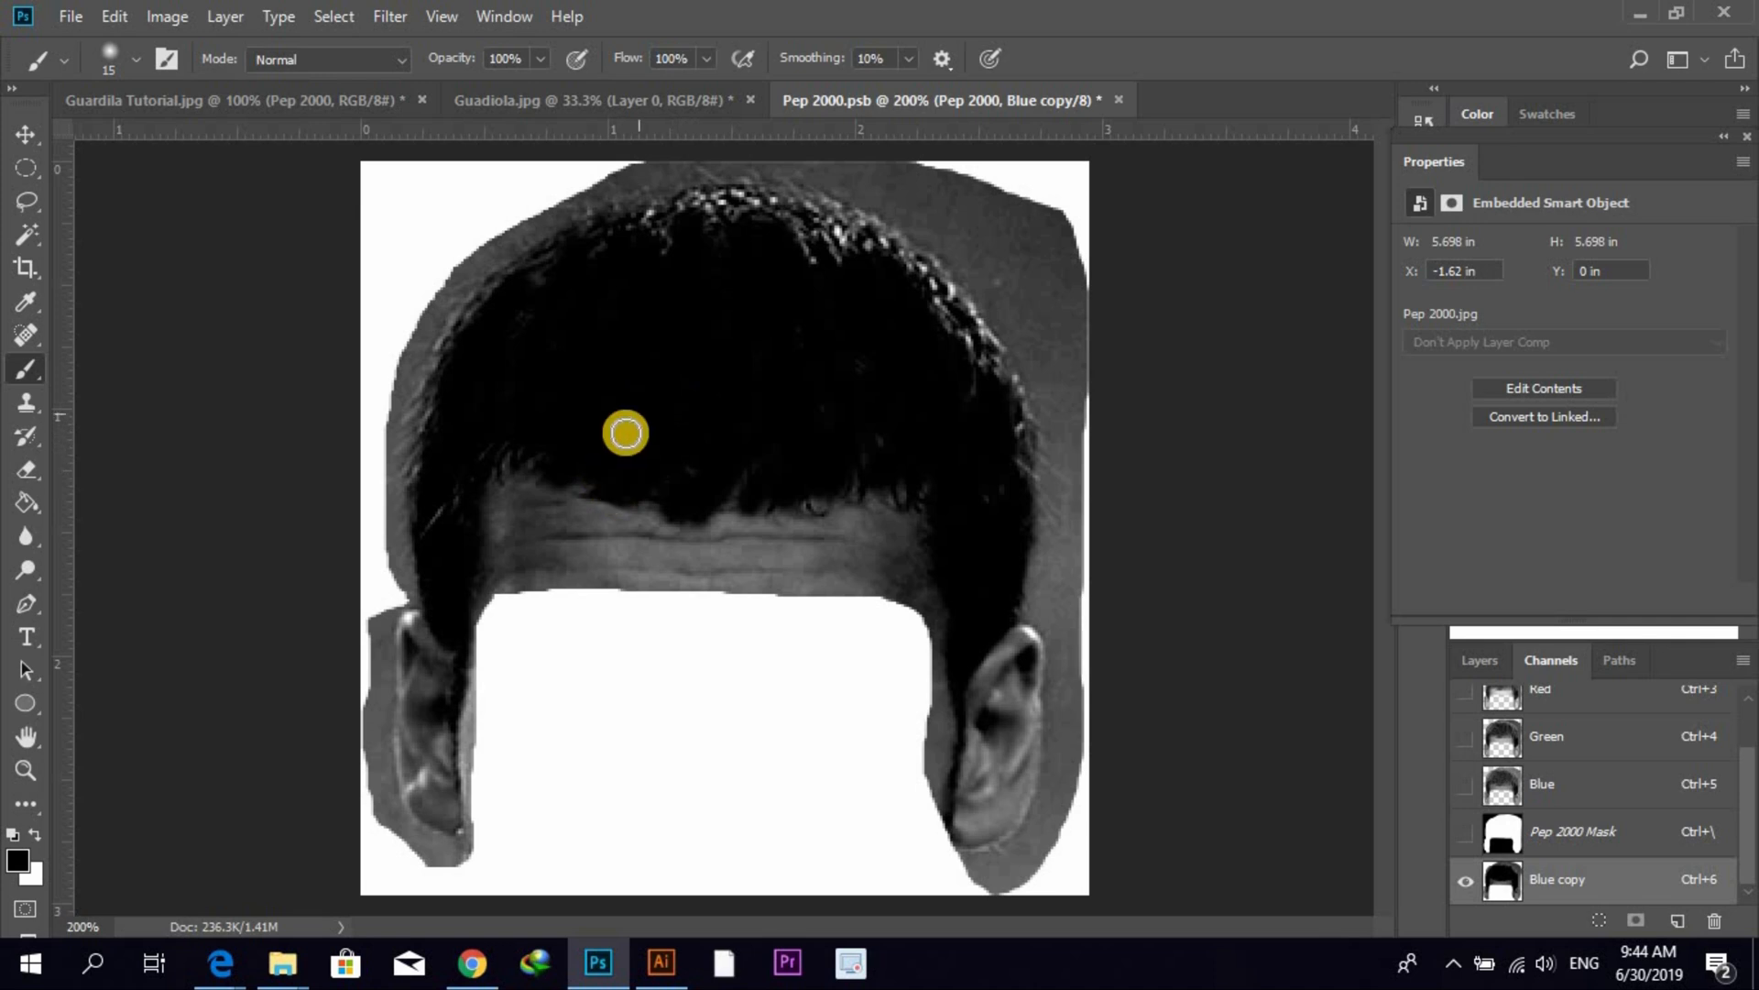
pyautogui.moveTo(580, 415)
pyautogui.mouseDown()
pyautogui.moveTo(542, 475)
pyautogui.moveTo(547, 435)
pyautogui.moveTo(506, 485)
pyautogui.moveTo(510, 440)
pyautogui.moveTo(489, 498)
pyautogui.moveTo(521, 470)
pyautogui.mouseUp()
pyautogui.moveTo(443, 522)
pyautogui.mouseDown()
pyautogui.moveTo(645, 494)
pyautogui.moveTo(601, 475)
pyautogui.moveTo(518, 485)
pyautogui.moveTo(446, 551)
pyautogui.moveTo(586, 498)
pyautogui.moveTo(863, 495)
pyautogui.moveTo(939, 566)
pyautogui.moveTo(932, 524)
pyautogui.moveTo(866, 447)
pyautogui.moveTo(791, 415)
pyautogui.moveTo(910, 443)
pyautogui.moveTo(933, 486)
pyautogui.moveTo(740, 482)
pyautogui.moveTo(855, 479)
pyautogui.moveTo(763, 441)
pyautogui.moveTo(929, 376)
pyautogui.moveTo(906, 361)
pyautogui.moveTo(757, 377)
pyautogui.moveTo(830, 313)
pyautogui.moveTo(960, 402)
pyautogui.moveTo(998, 546)
pyautogui.mouseUp()
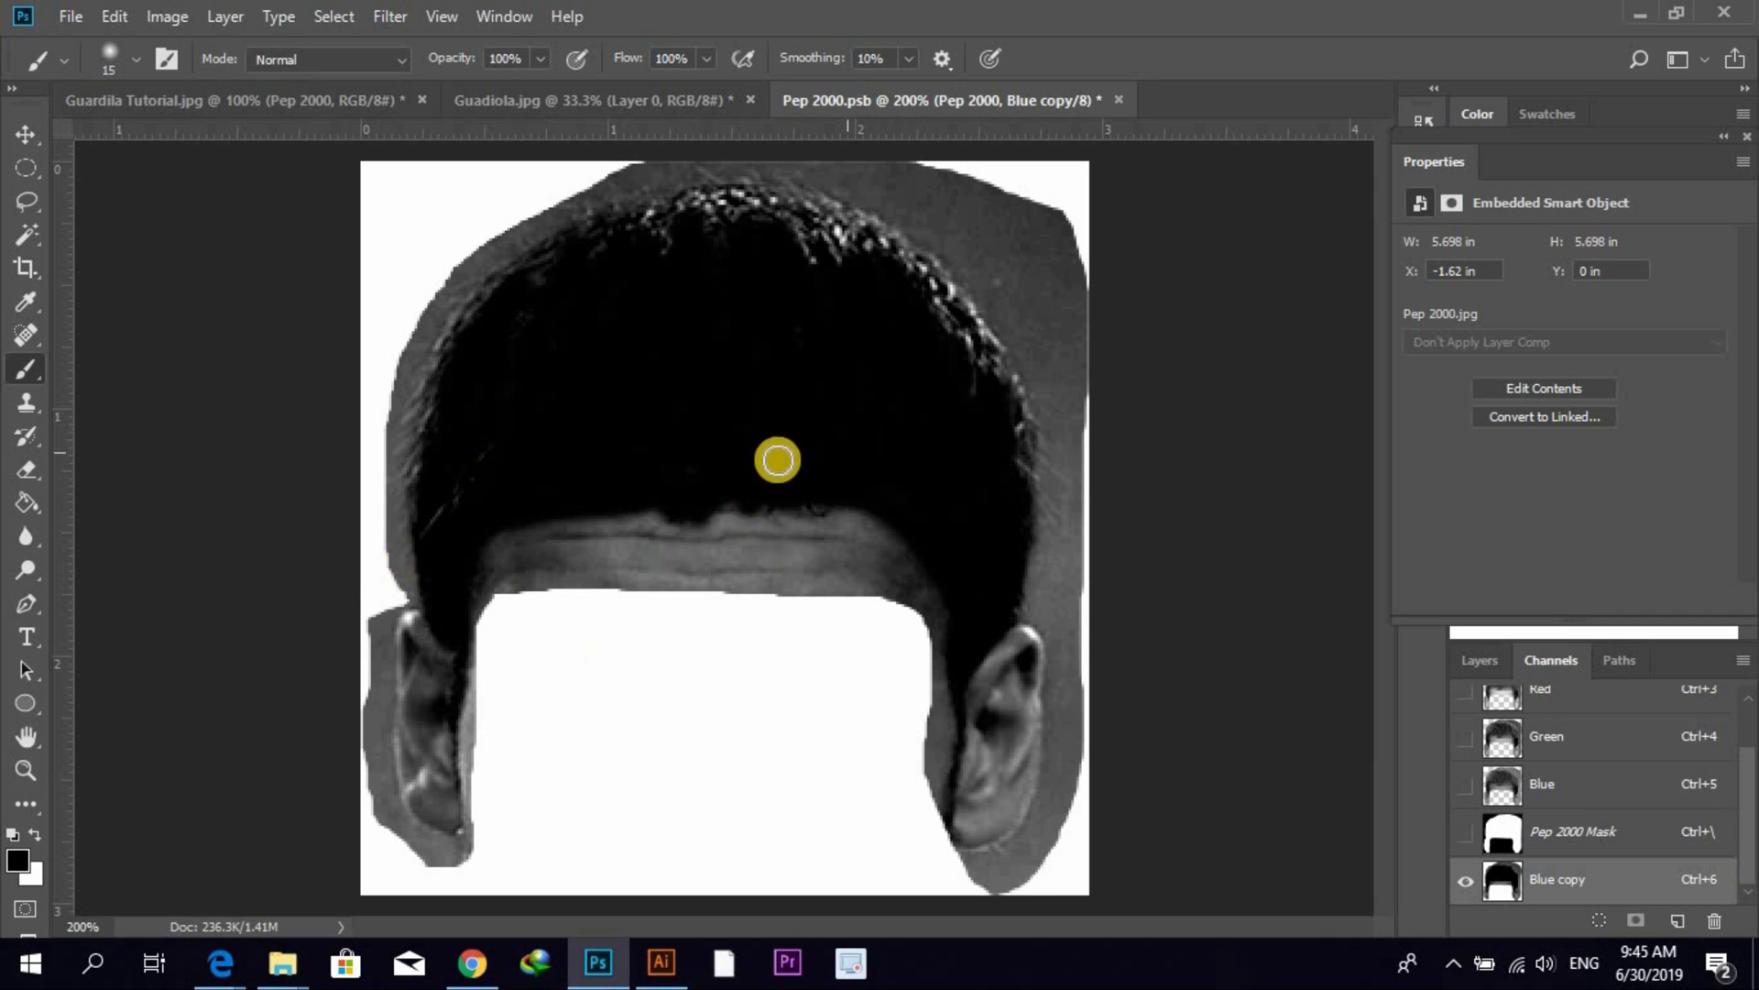
# - Paint white over the background beside the hair's left edge and over the left ear, tapering the left sideburn to a point
pyautogui.click(40, 838)
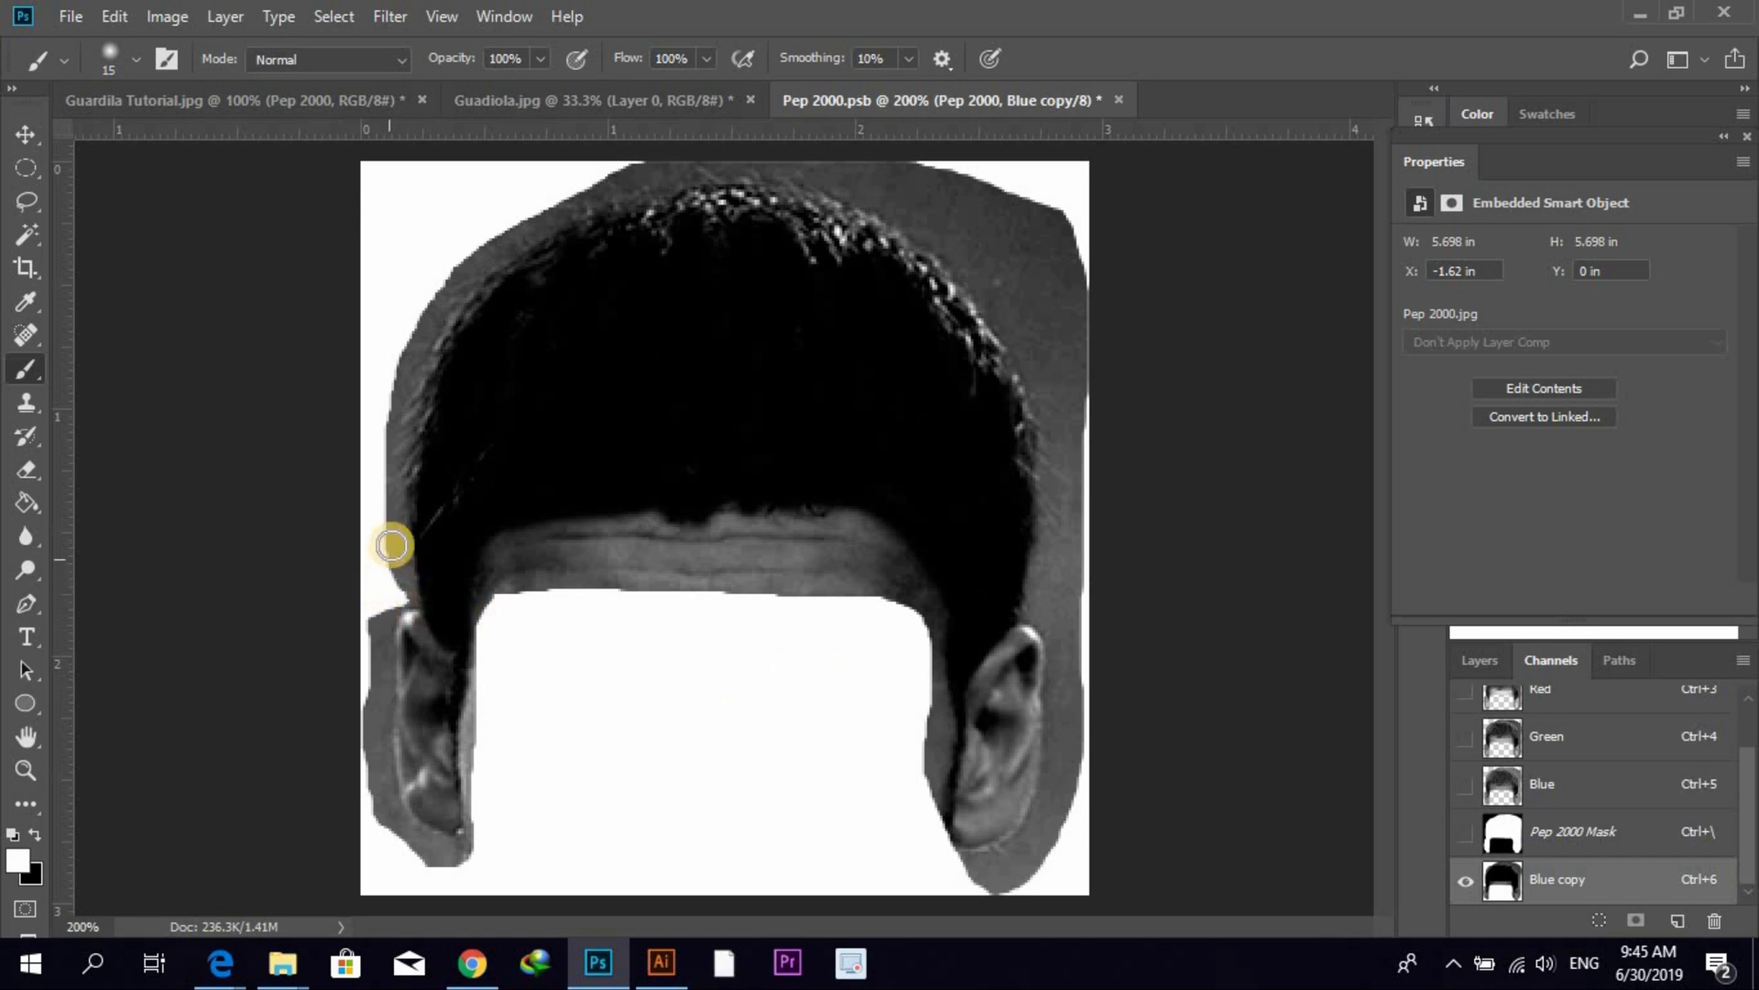
pyautogui.moveTo(400, 321)
pyautogui.mouseDown()
pyautogui.moveTo(387, 622)
pyautogui.moveTo(400, 549)
pyautogui.mouseUp()
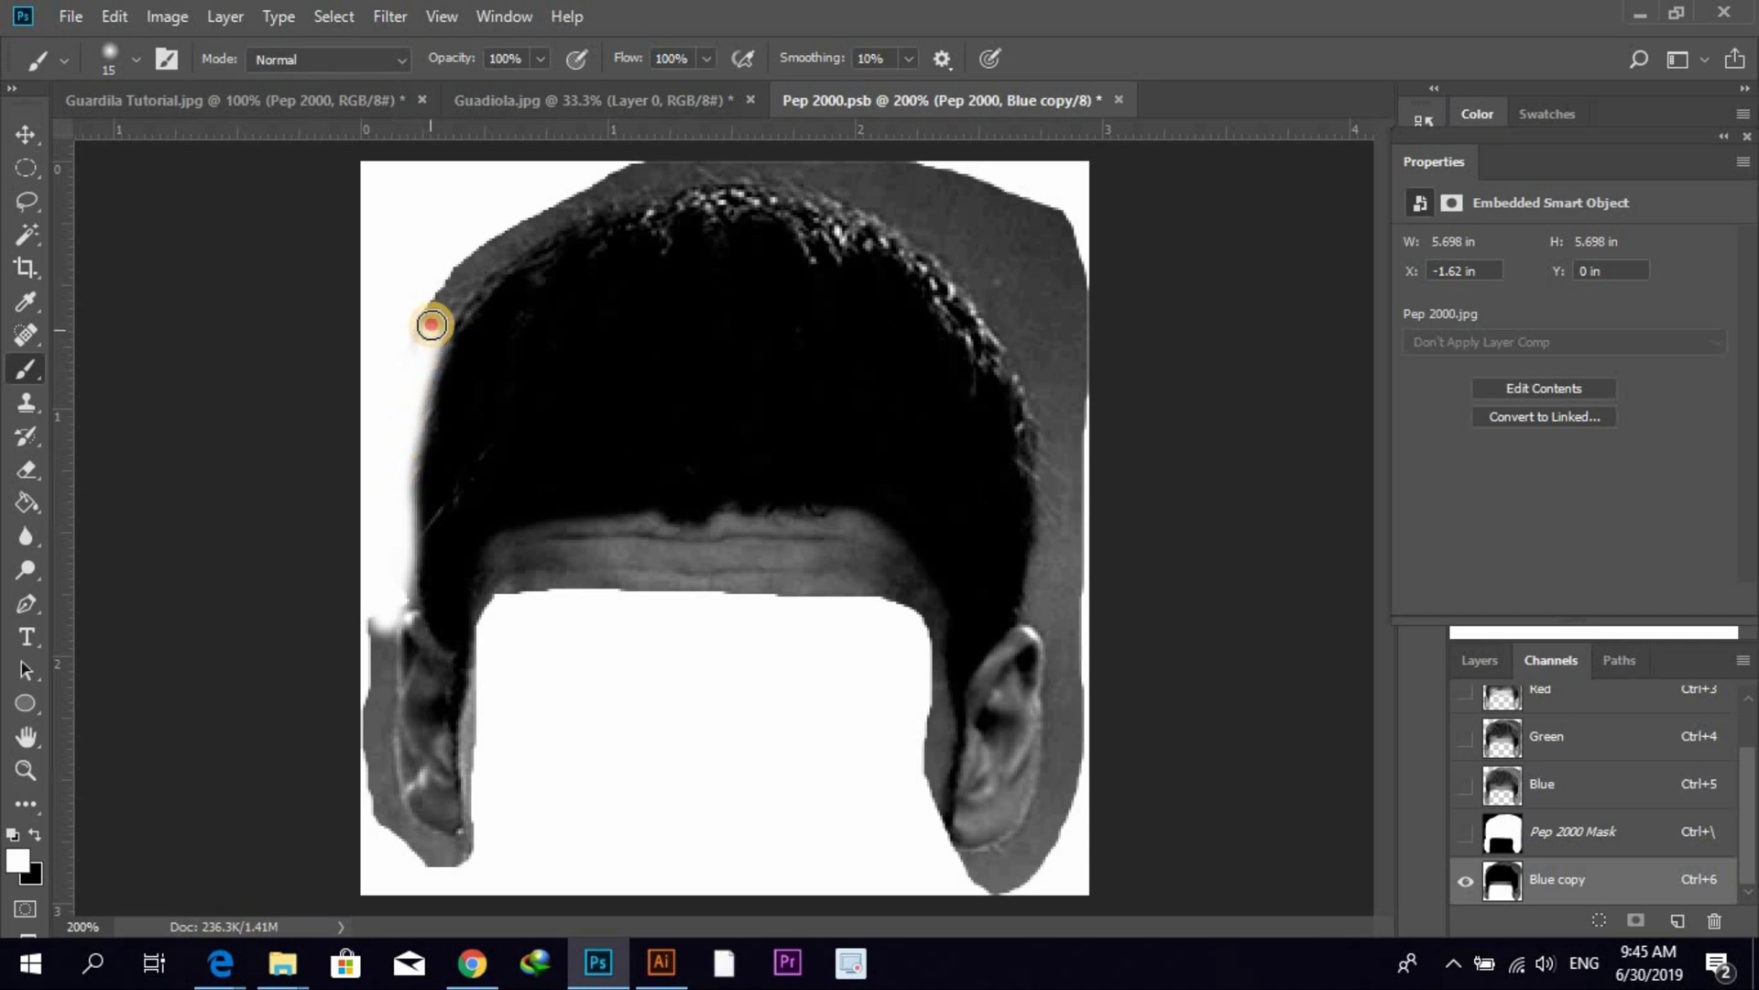
pyautogui.moveTo(430, 324); pyautogui.dragTo(426, 353)
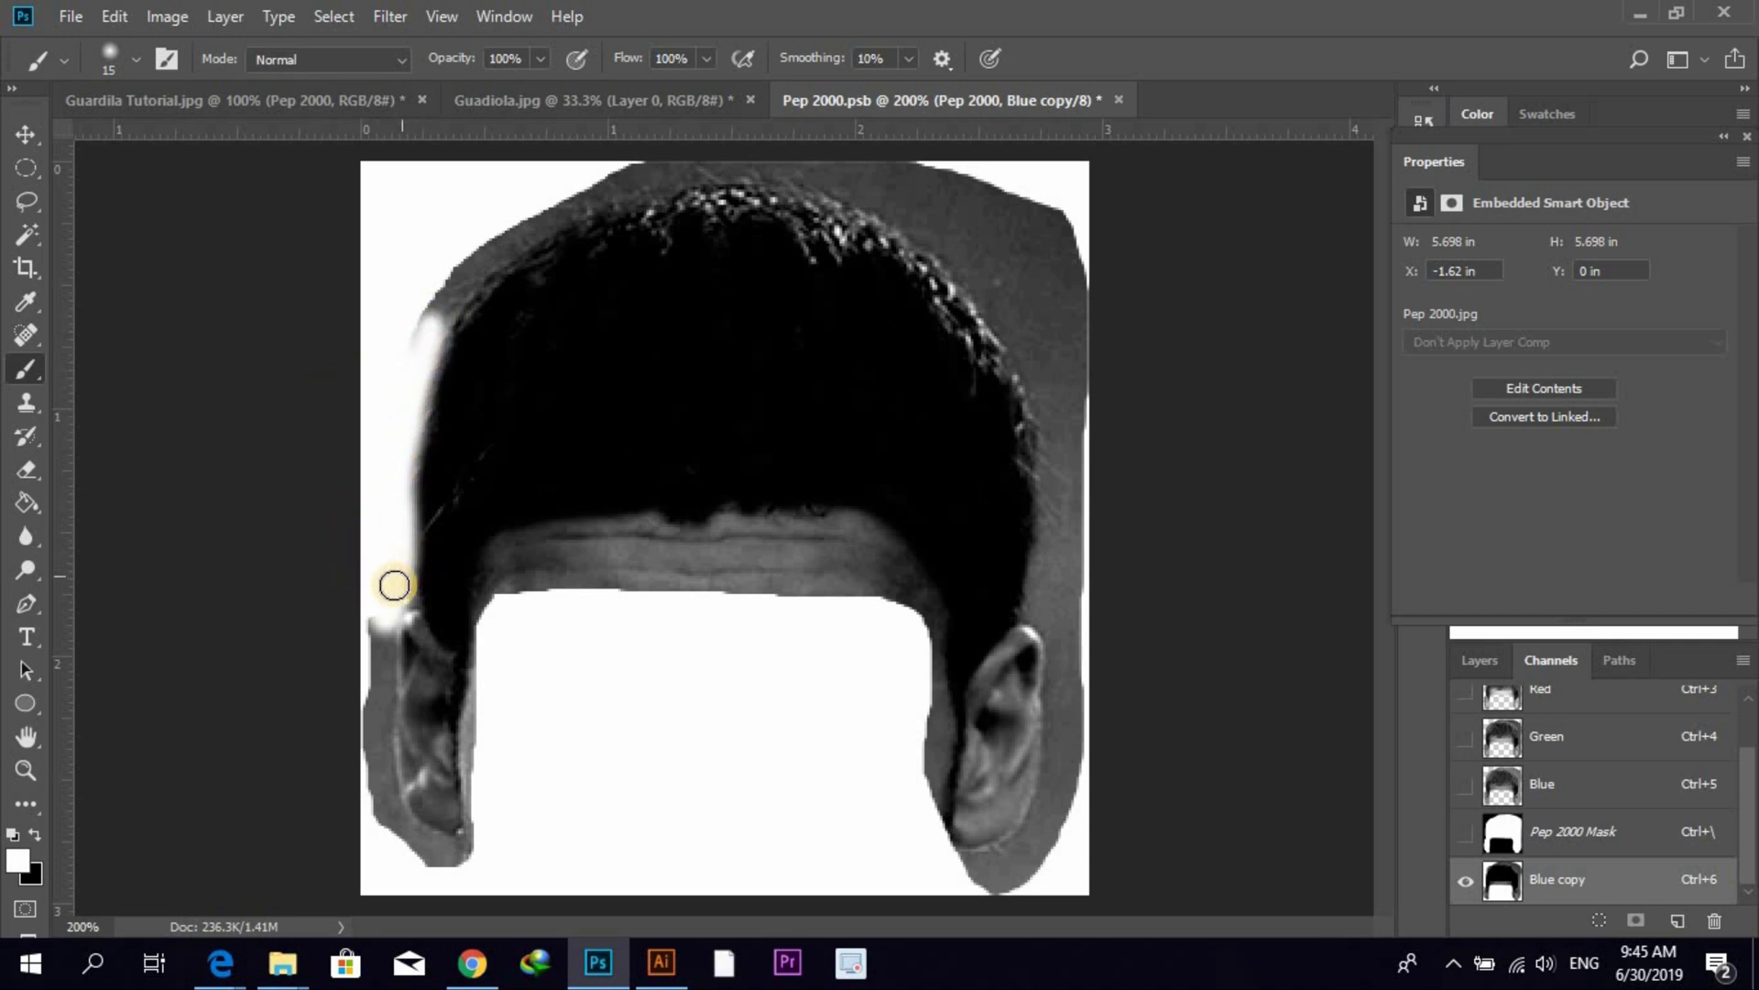
pyautogui.moveTo(391, 607)
pyautogui.mouseDown()
pyautogui.moveTo(394, 765)
pyautogui.moveTo(376, 570)
pyautogui.moveTo(354, 697)
pyautogui.moveTo(365, 850)
pyautogui.moveTo(397, 648)
pyautogui.moveTo(390, 788)
pyautogui.moveTo(381, 672)
pyautogui.moveTo(382, 698)
pyautogui.moveTo(409, 867)
pyautogui.moveTo(412, 693)
pyautogui.moveTo(433, 871)
pyautogui.moveTo(428, 750)
pyautogui.moveTo(455, 867)
pyautogui.moveTo(477, 751)
pyautogui.moveTo(469, 861)
pyautogui.moveTo(459, 752)
pyautogui.moveTo(492, 661)
pyautogui.moveTo(450, 760)
pyautogui.mouseUp()
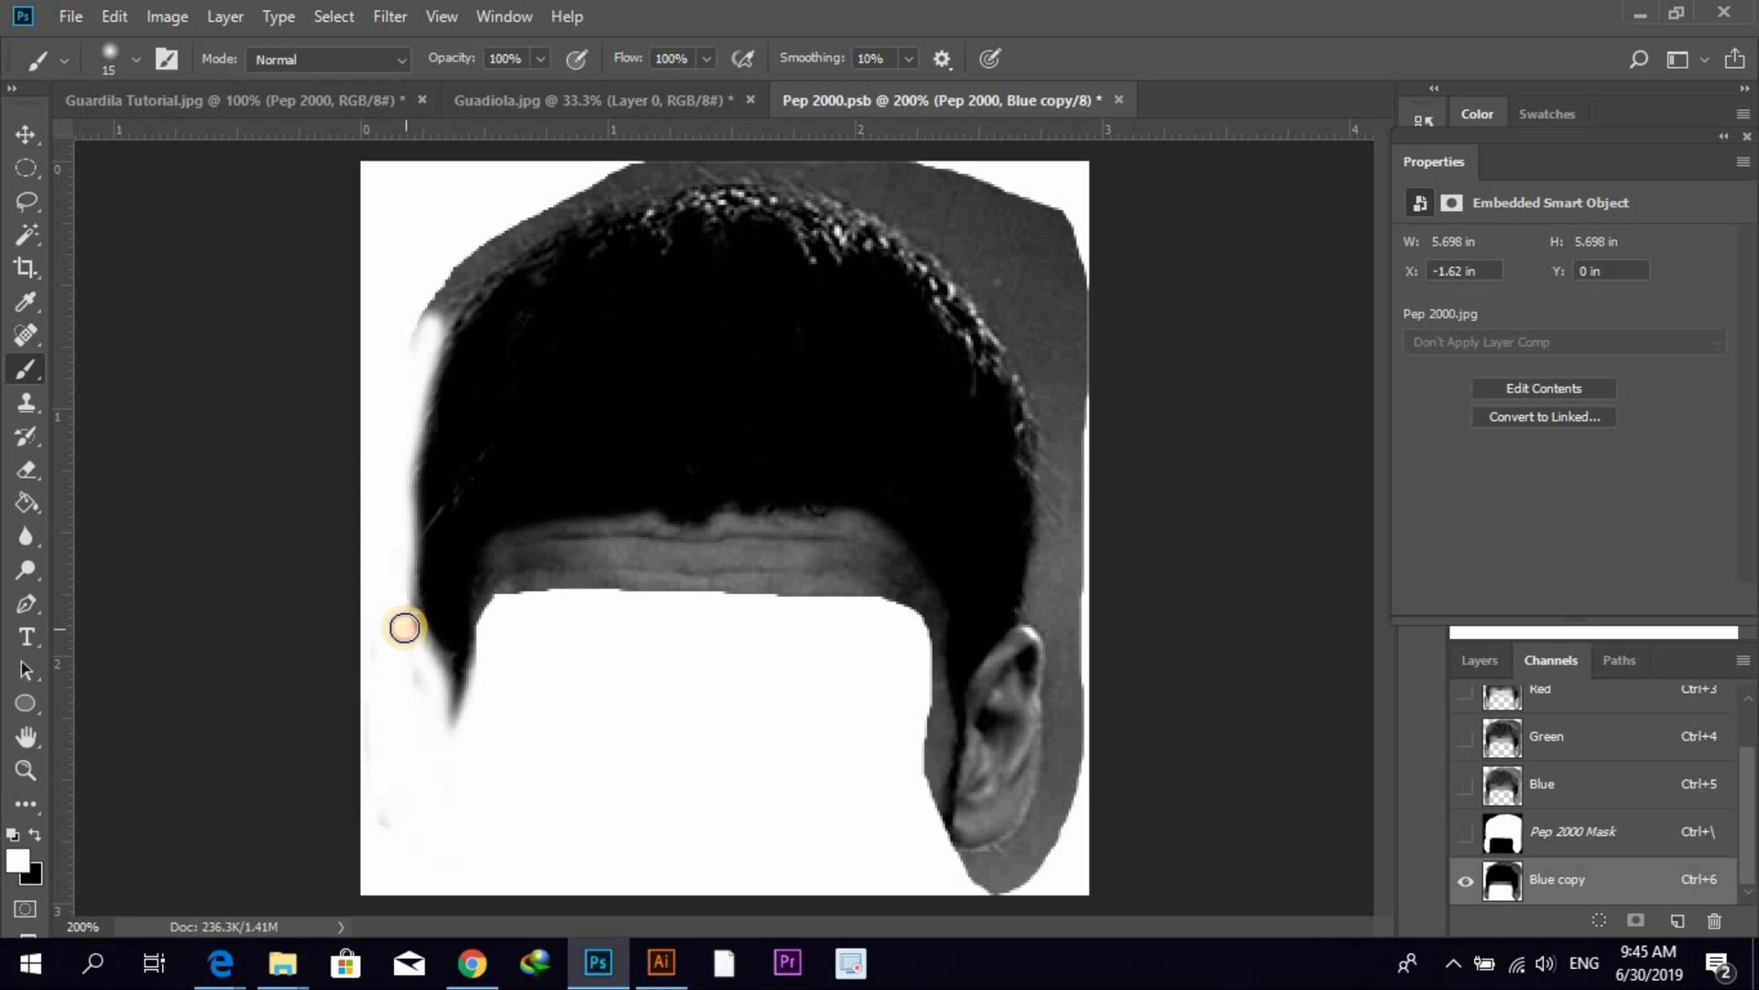
pyautogui.moveTo(404, 628); pyautogui.dragTo(429, 719)
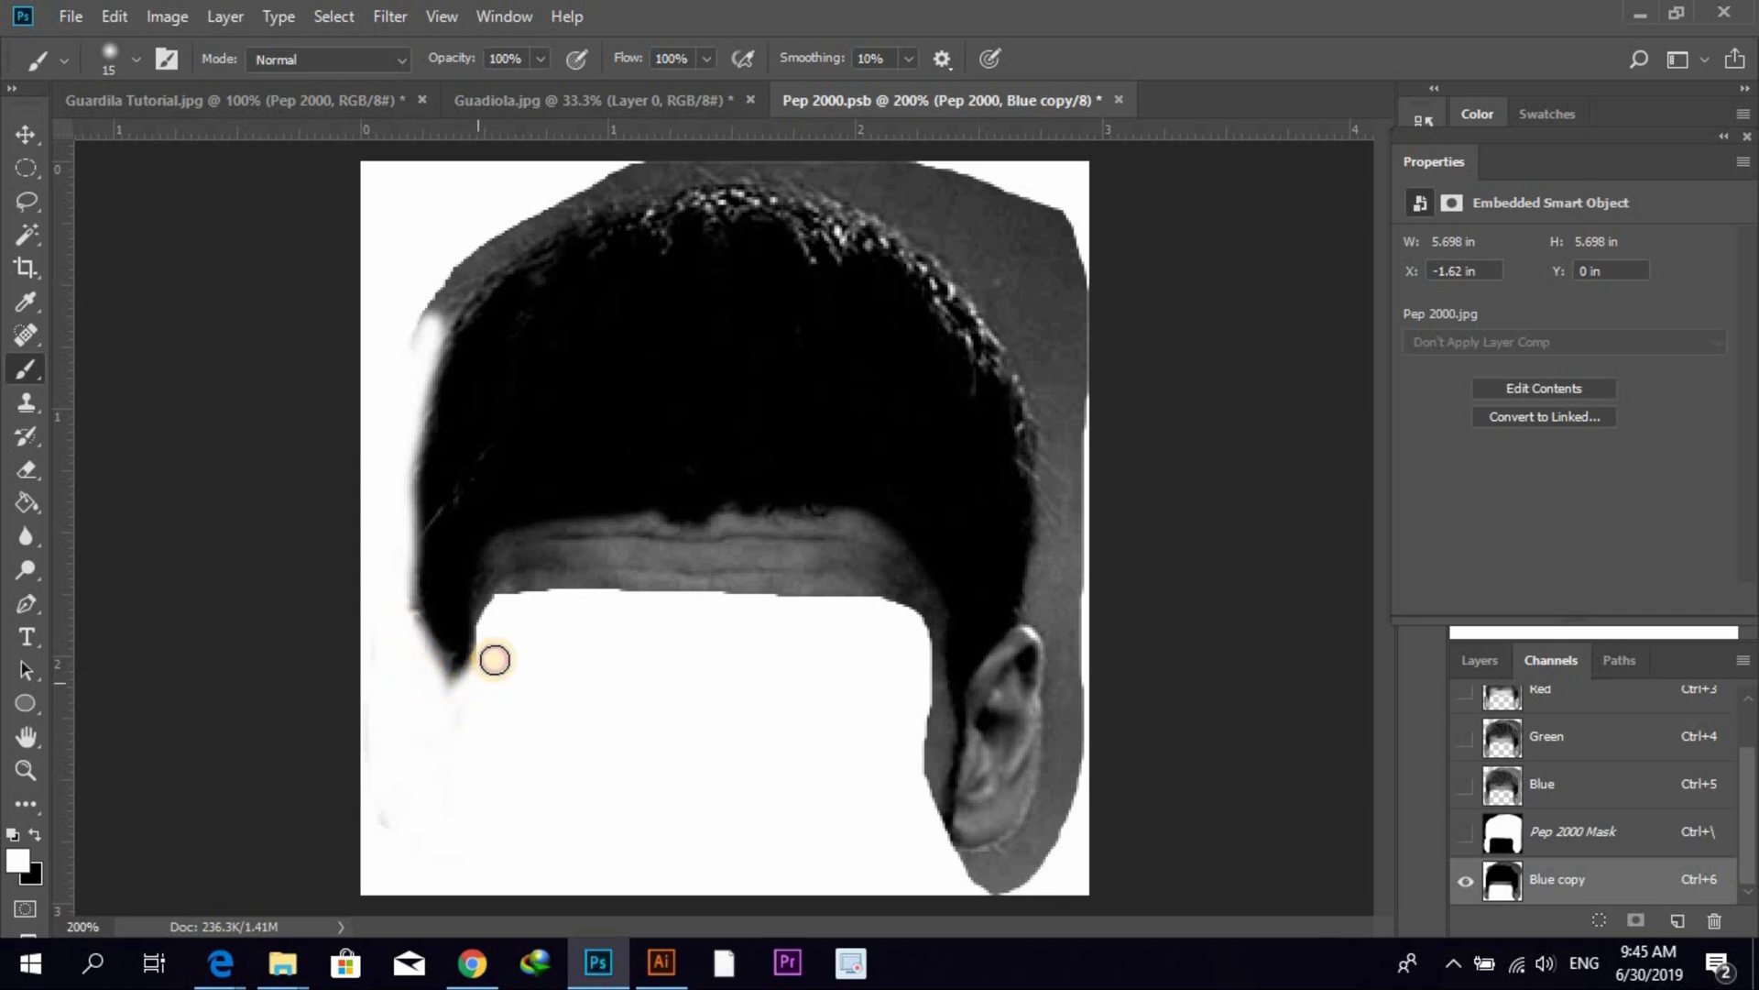
pyautogui.moveTo(498, 643)
pyautogui.mouseDown()
pyautogui.moveTo(445, 730)
pyautogui.moveTo(492, 636)
pyautogui.moveTo(468, 679)
pyautogui.moveTo(498, 750)
pyautogui.mouseUp()
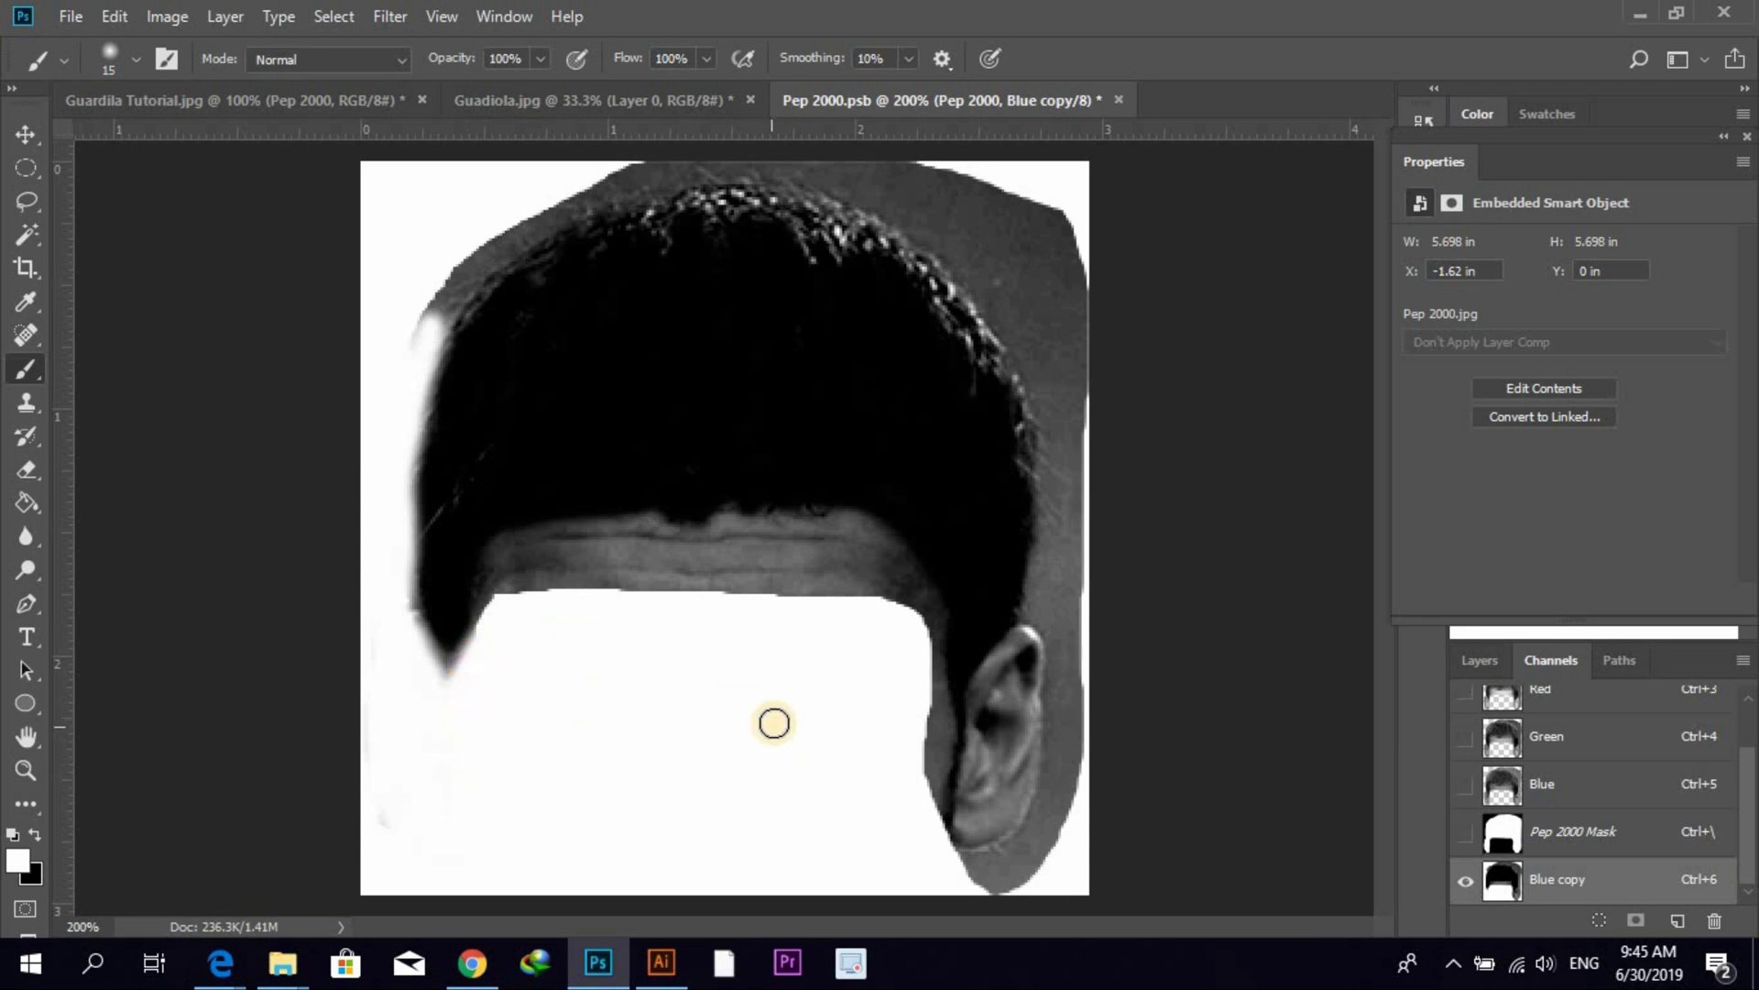
# - Paint white over the right ear and the skin beside it, leaving the right sideburn as a black point
pyautogui.moveTo(924, 704)
pyautogui.mouseDown()
pyautogui.moveTo(951, 810)
pyautogui.moveTo(917, 724)
pyautogui.mouseUp()
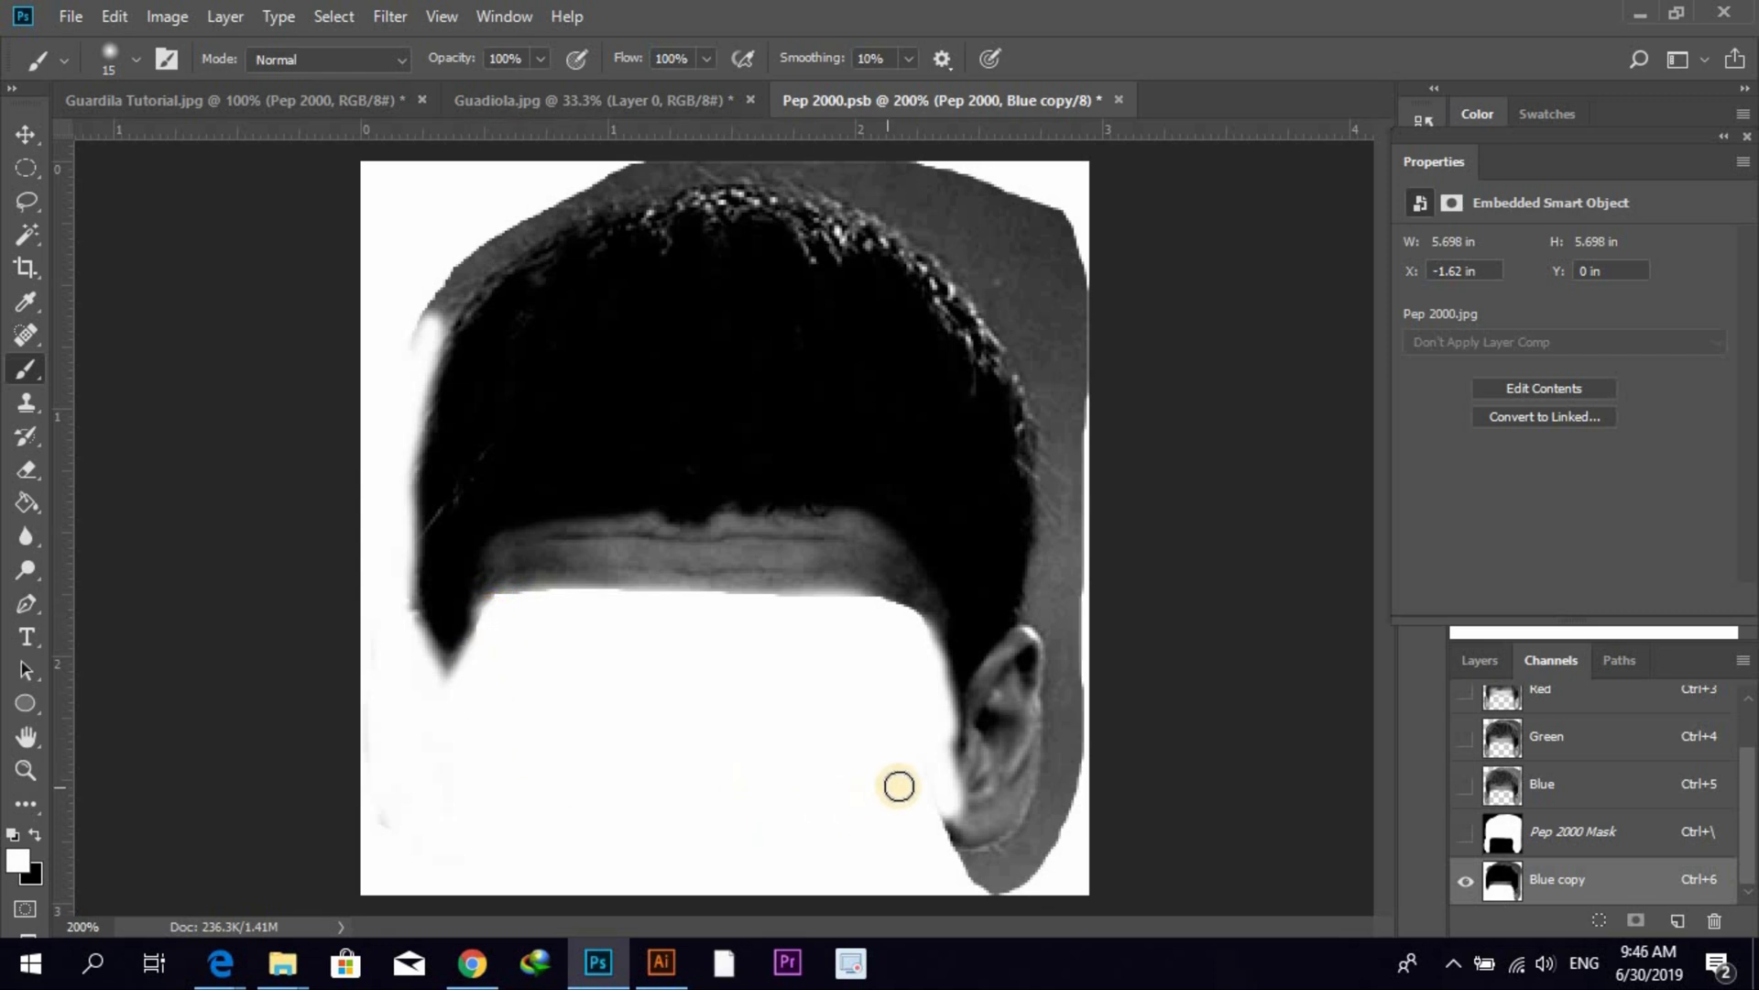
pyautogui.moveTo(951, 751)
pyautogui.mouseDown()
pyautogui.moveTo(999, 787)
pyautogui.moveTo(1025, 735)
pyautogui.moveTo(966, 837)
pyautogui.moveTo(928, 857)
pyautogui.moveTo(939, 795)
pyautogui.moveTo(991, 755)
pyautogui.moveTo(962, 834)
pyautogui.moveTo(1064, 747)
pyautogui.moveTo(1002, 845)
pyautogui.moveTo(1051, 636)
pyautogui.moveTo(974, 753)
pyautogui.mouseUp()
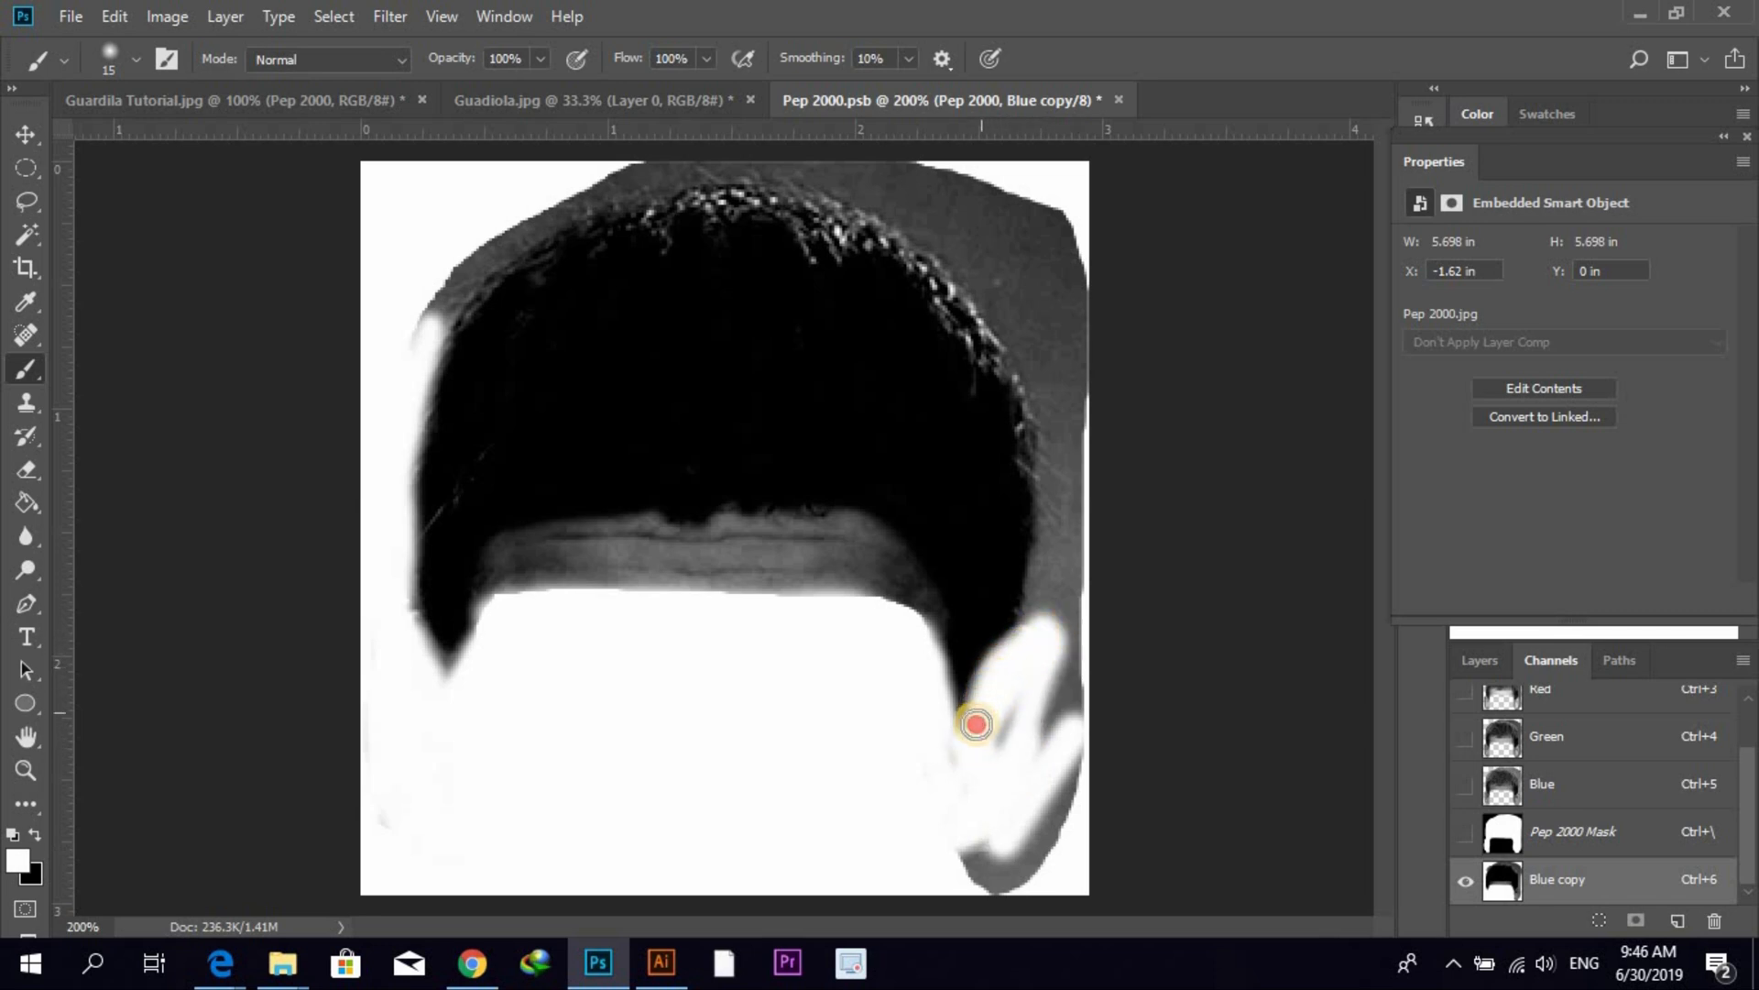
pyautogui.moveTo(953, 763)
pyautogui.mouseDown()
pyautogui.moveTo(1002, 744)
pyautogui.moveTo(1090, 659)
pyautogui.moveTo(1126, 553)
pyautogui.moveTo(1030, 869)
pyautogui.moveTo(1131, 690)
pyautogui.moveTo(1009, 895)
pyautogui.mouseUp()
pyautogui.moveTo(1055, 794); pyautogui.dragTo(857, 718)
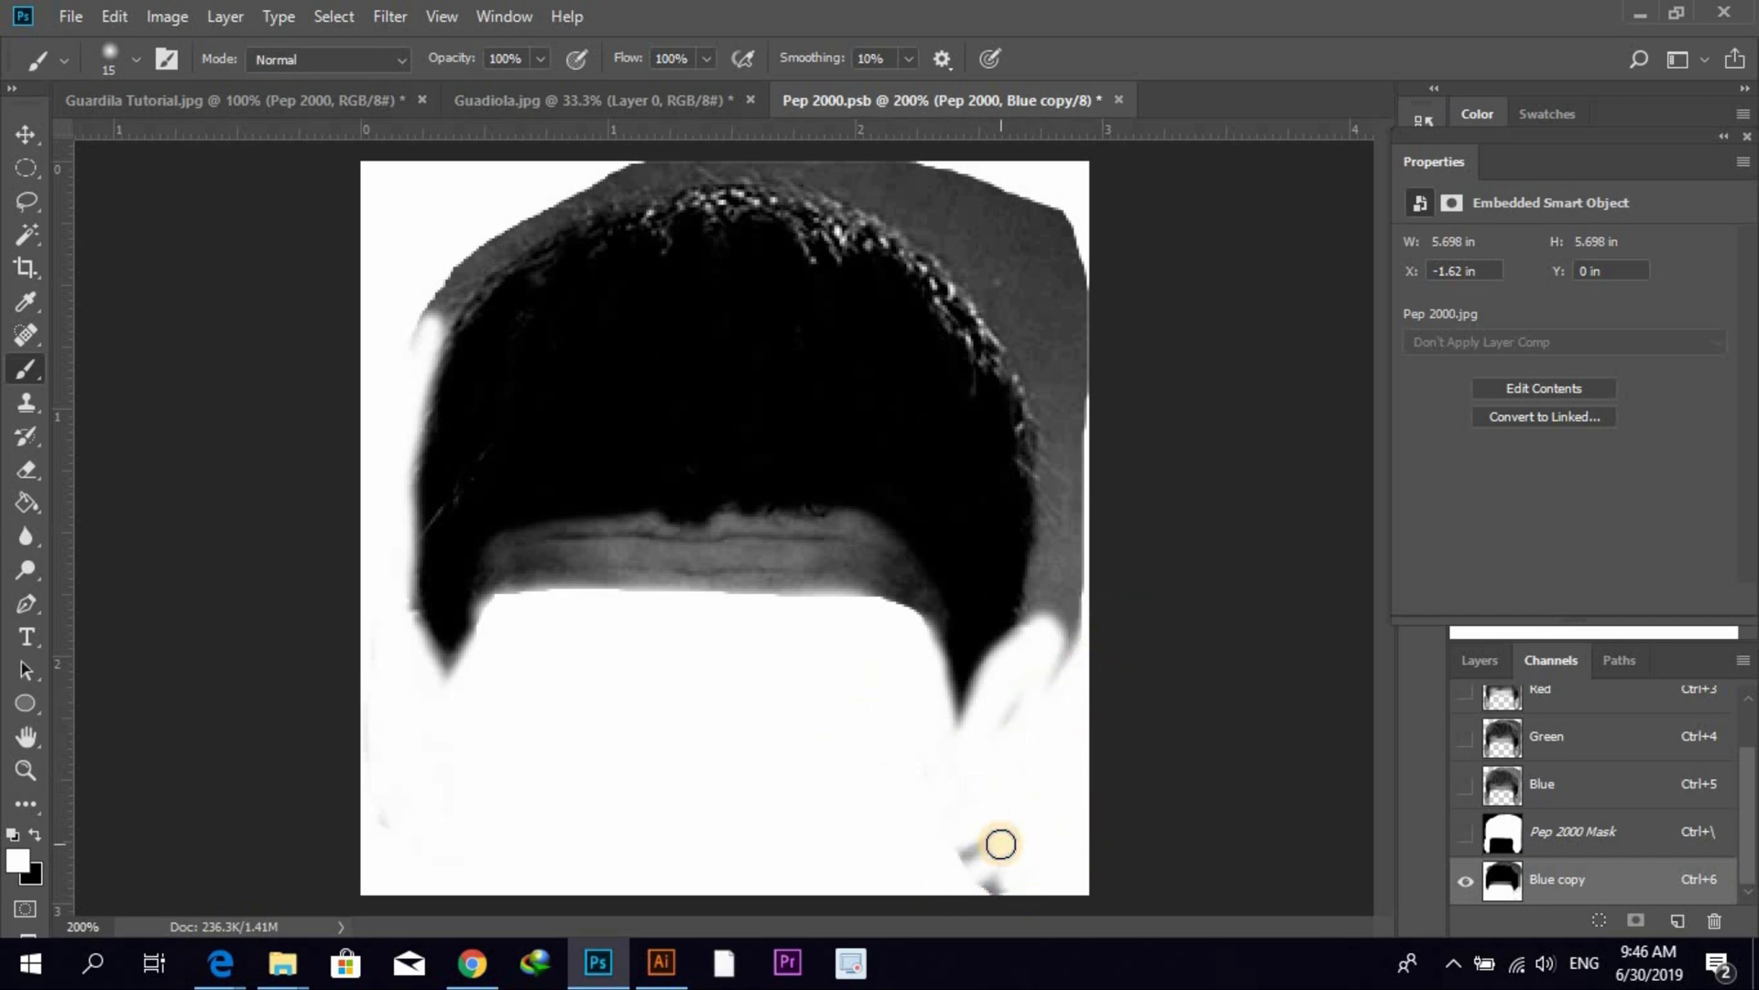
# - Enlarge the brush to 30 and paint the outer gray background on the right and above the hair white
pyautogui.press(']')
pyautogui.press(']')
pyautogui.moveTo(973, 841)
pyautogui.mouseDown()
pyautogui.moveTo(973, 884)
pyautogui.moveTo(1057, 776)
pyautogui.moveTo(1074, 603)
pyautogui.moveTo(1088, 377)
pyautogui.moveTo(1026, 204)
pyautogui.moveTo(1114, 306)
pyautogui.moveTo(1056, 214)
pyautogui.moveTo(1027, 218)
pyautogui.moveTo(892, 152)
pyautogui.mouseUp()
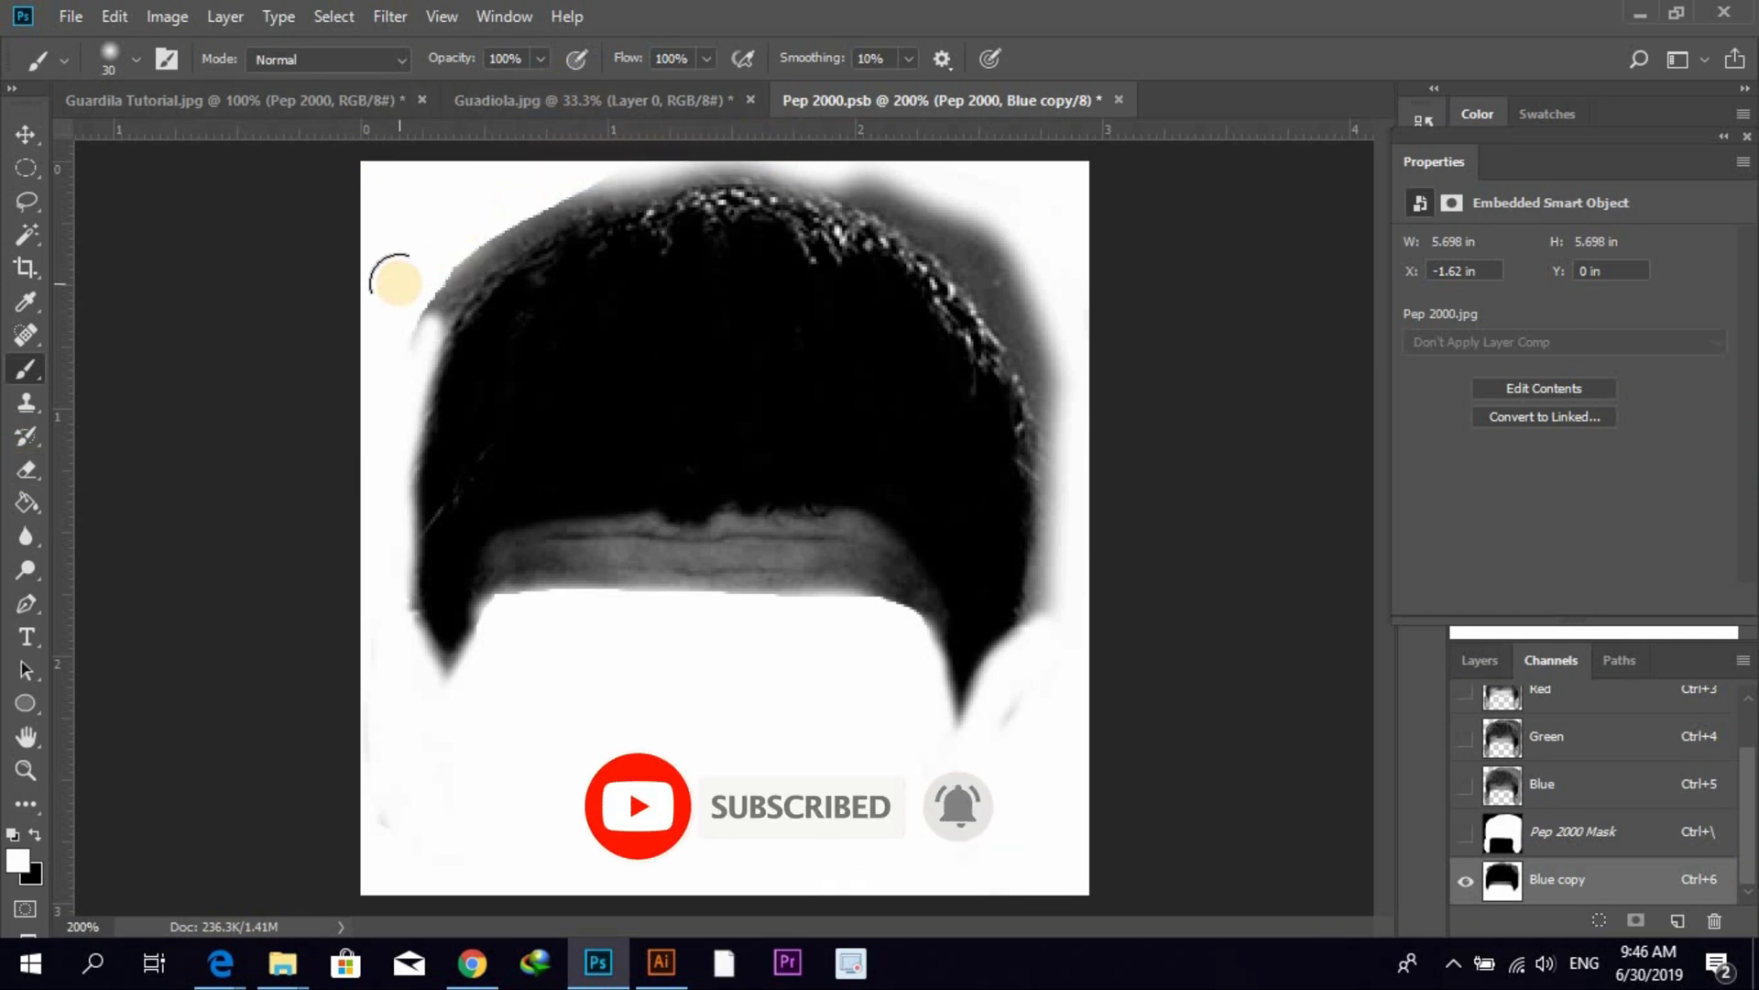
# - Reduce the brush to 15 and paint white closely along the hair's outer edge from the upper left to the right side
pyautogui.press('[')
pyautogui.moveTo(420, 318); pyautogui.dragTo(472, 273)
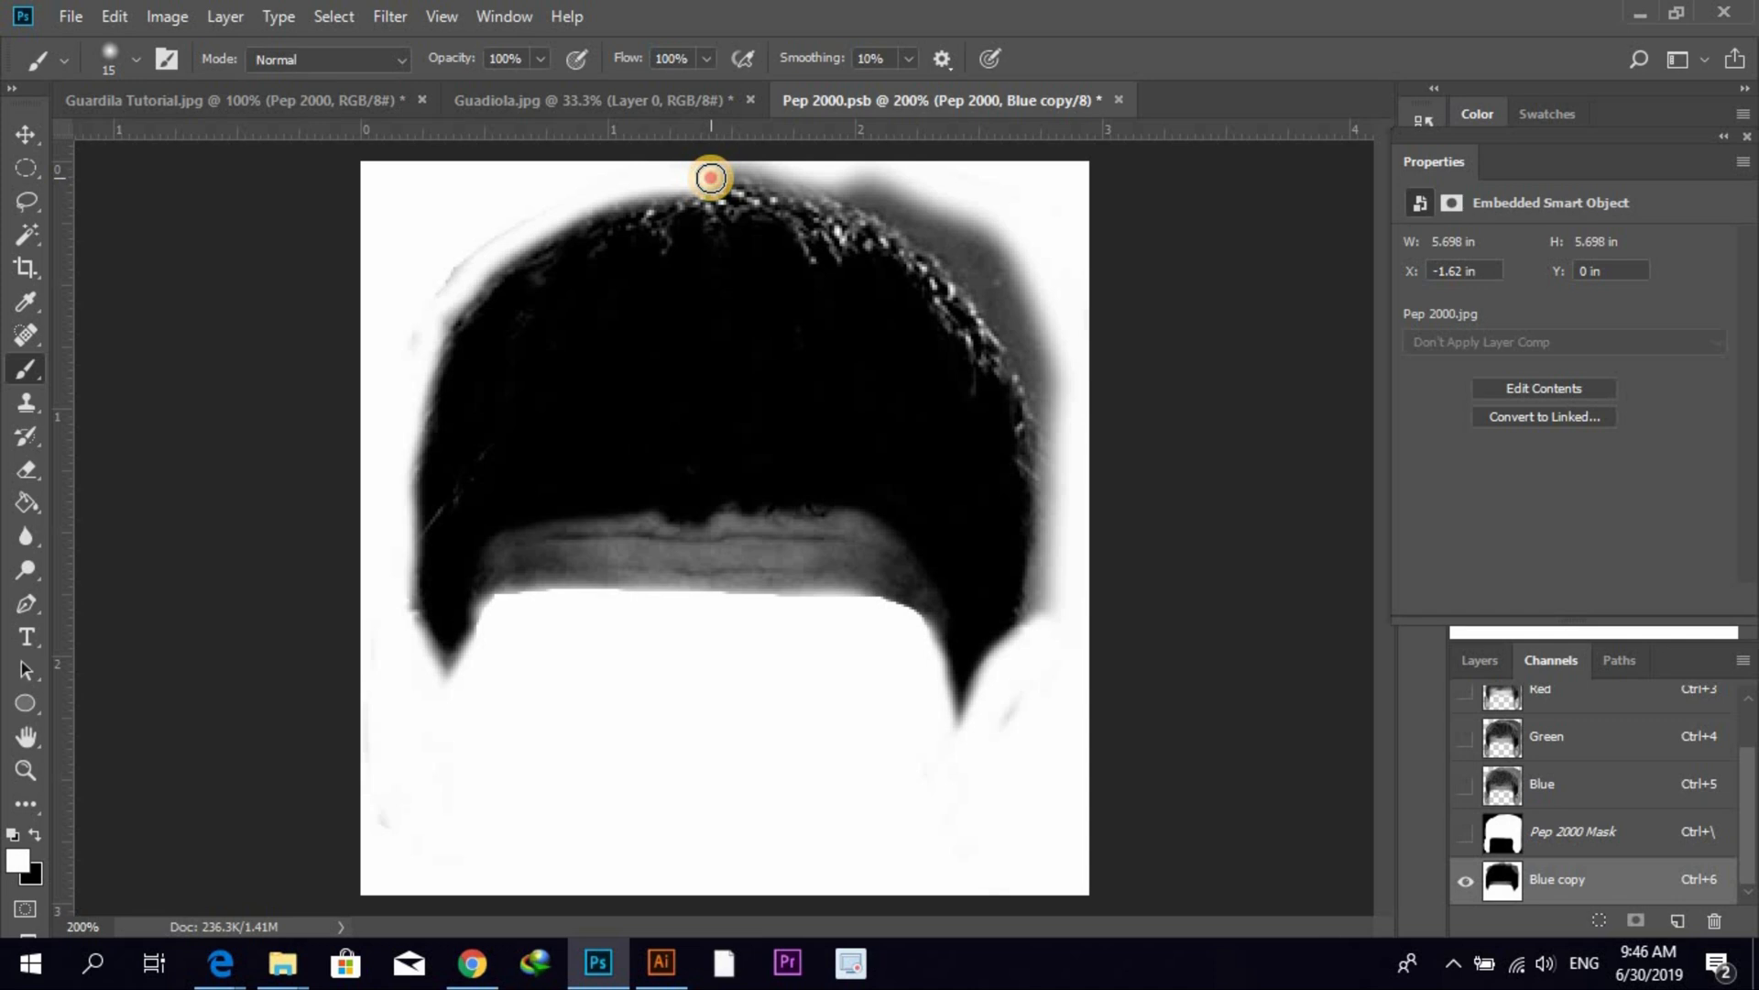
pyautogui.moveTo(711, 177); pyautogui.dragTo(876, 195)
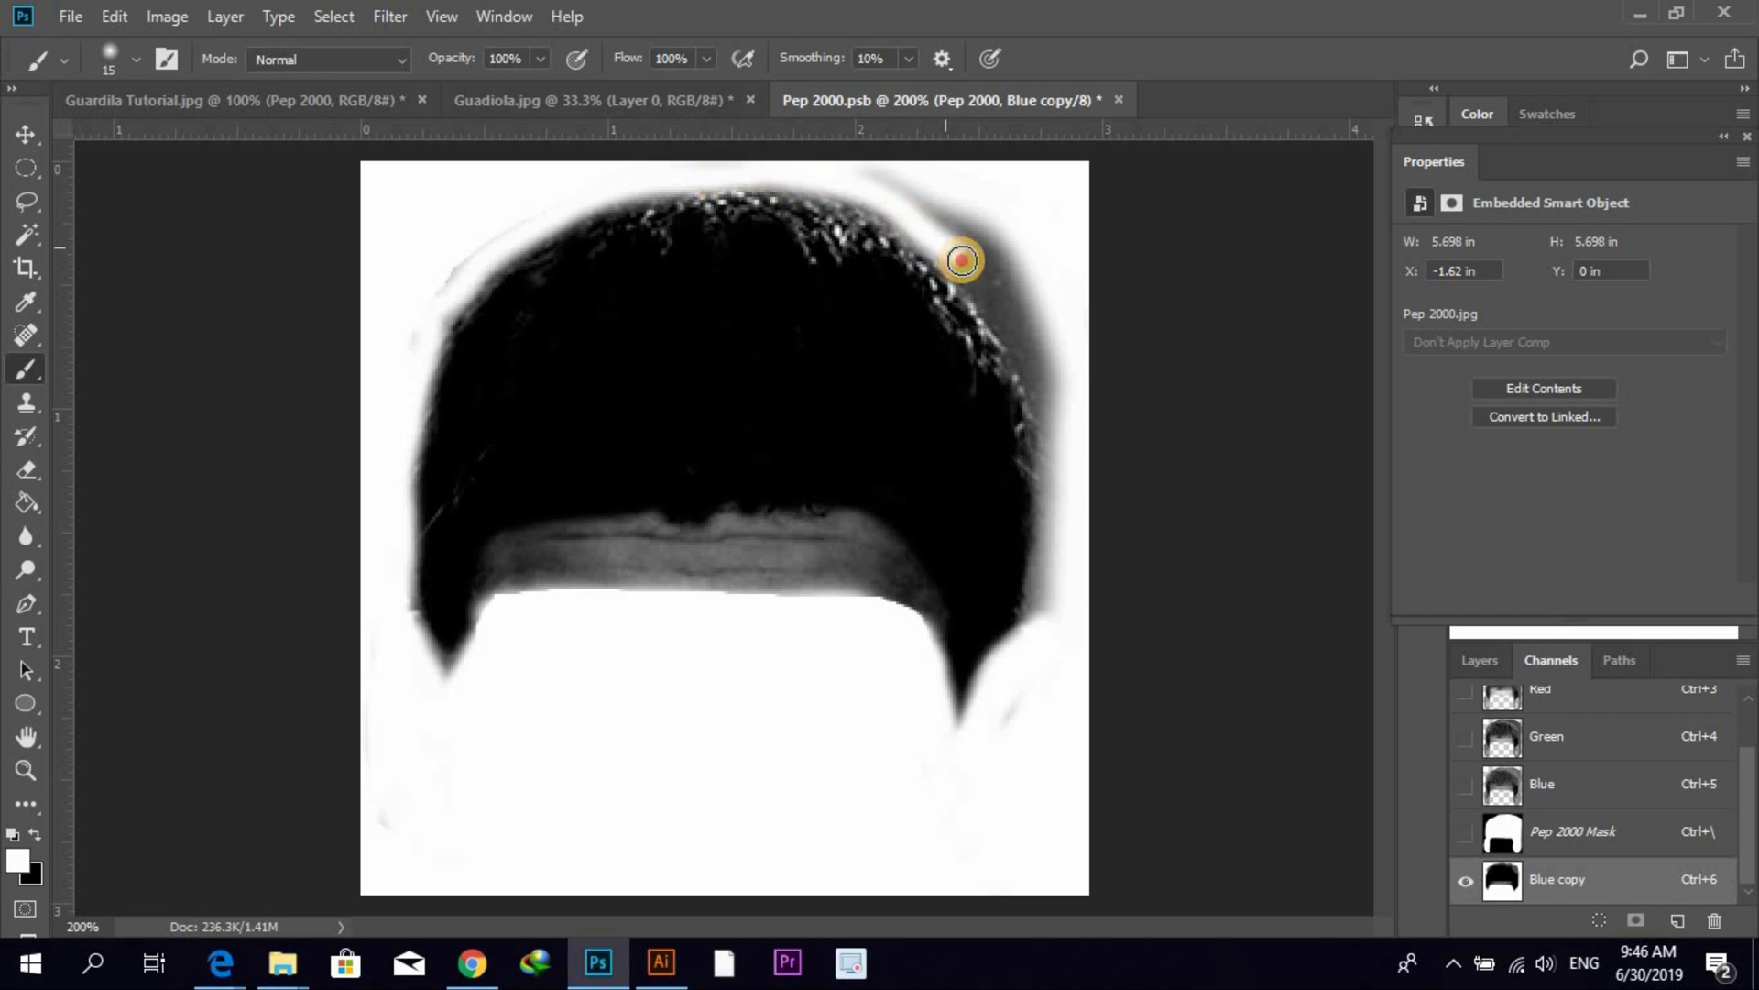
pyautogui.moveTo(1009, 330); pyautogui.dragTo(1078, 452)
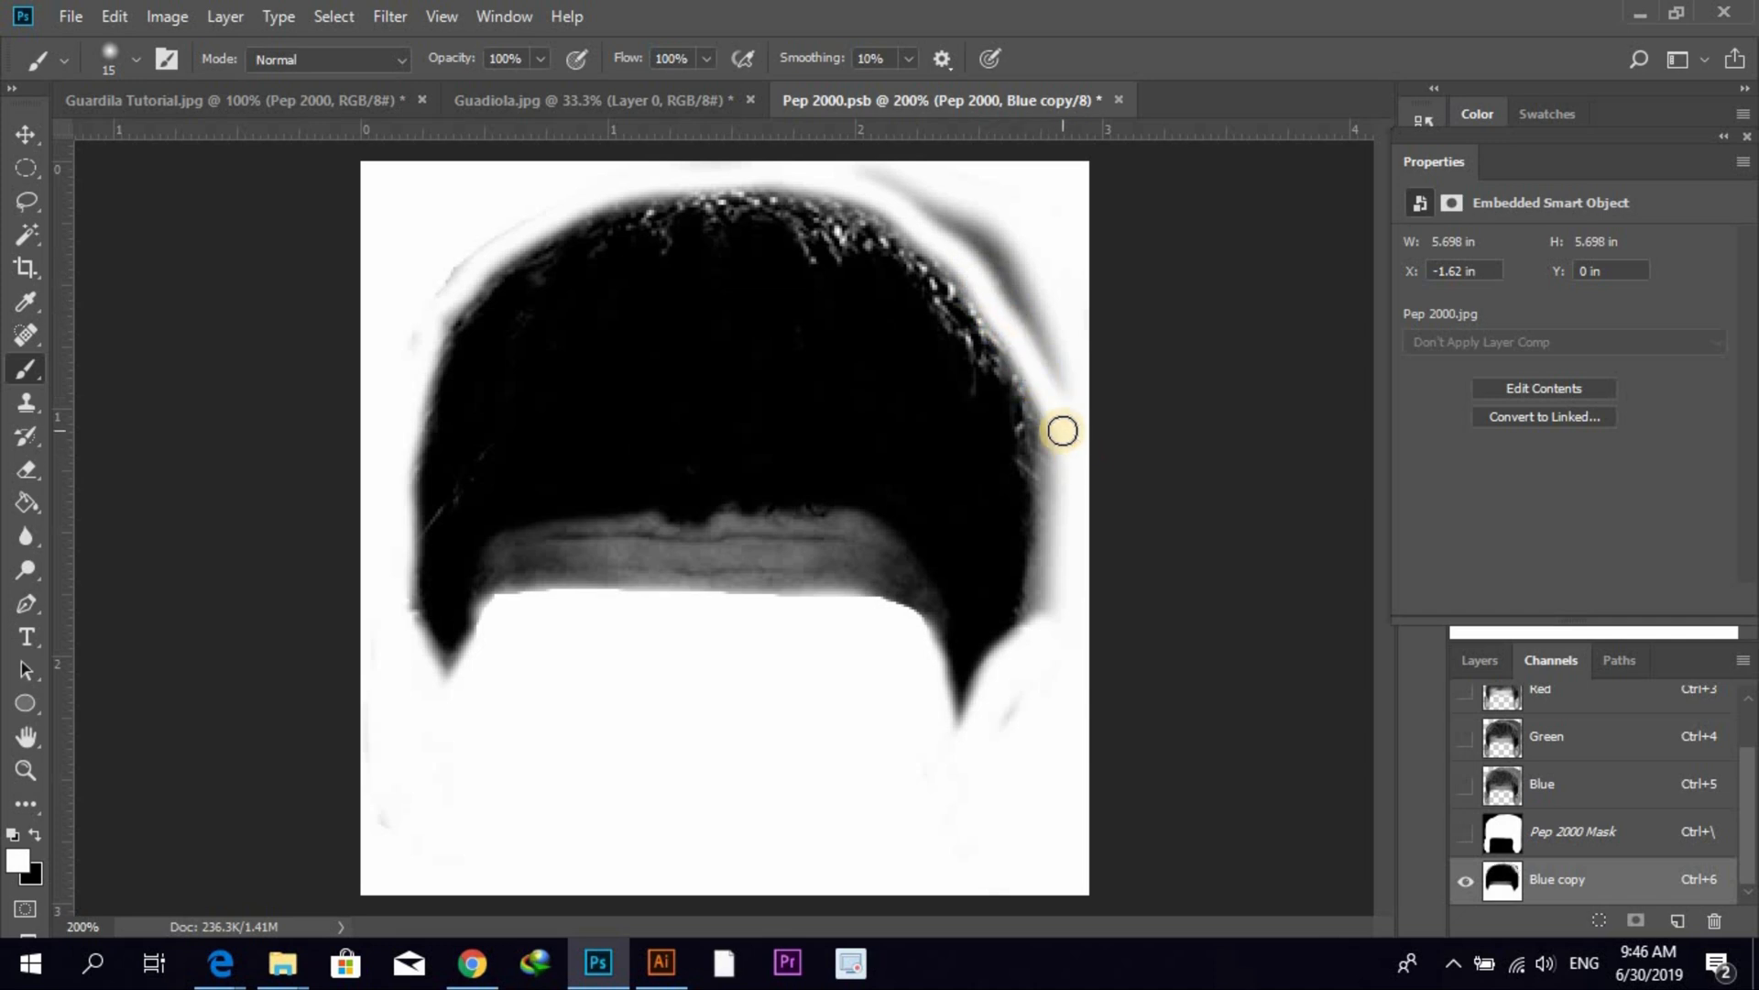
pyautogui.moveTo(1061, 428); pyautogui.dragTo(939, 433)
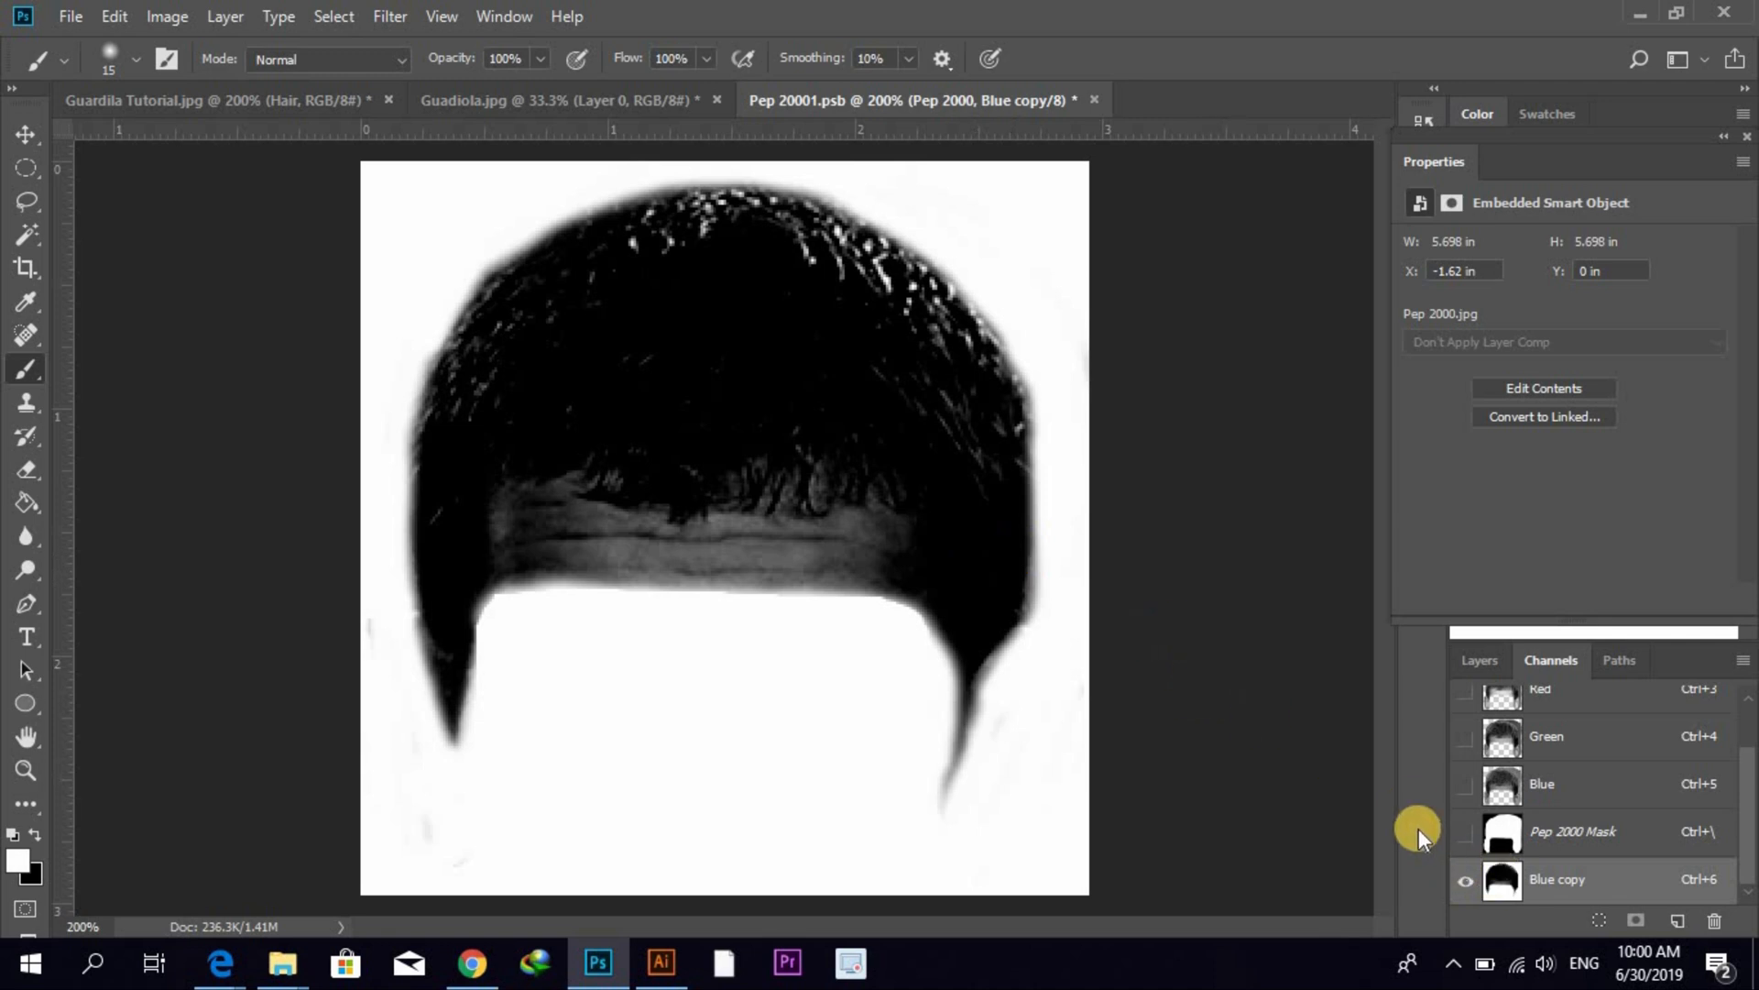
# - Invert the Blue copy channel and load it as a selection
pyautogui.hotkey('ctrl', 'i')
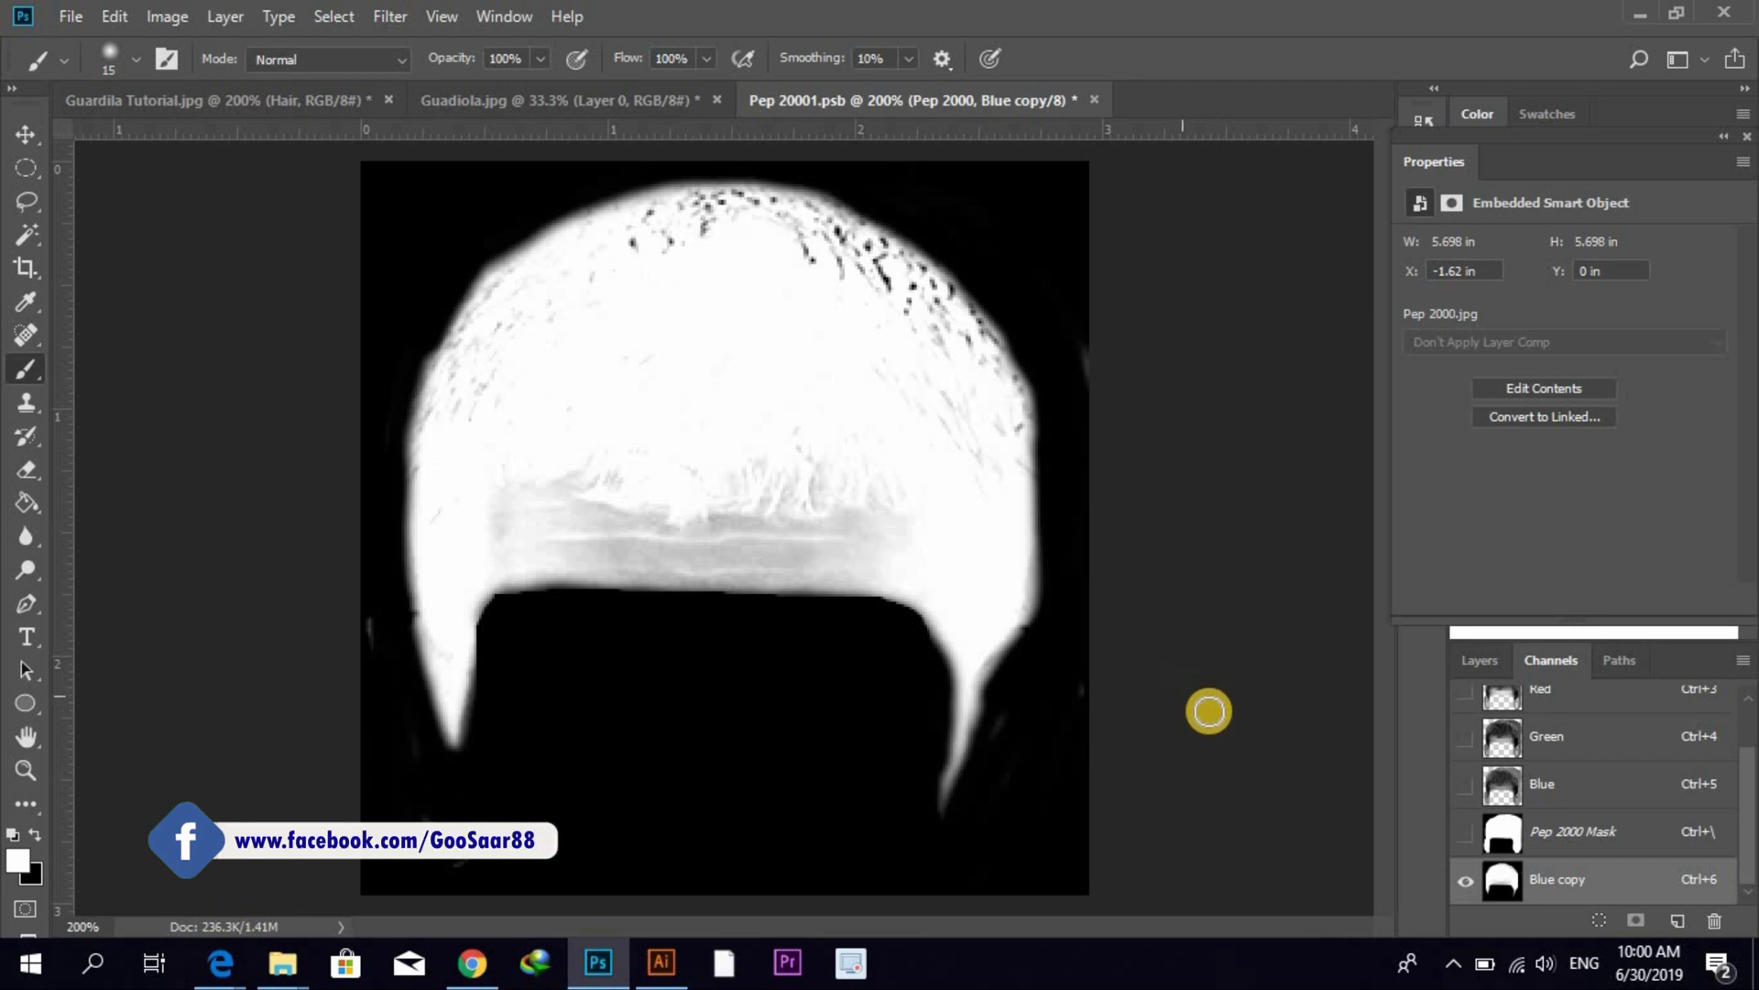
pyautogui.keyDown('ctrl'); pyautogui.click(1504, 887); pyautogui.keyUp('ctrl')
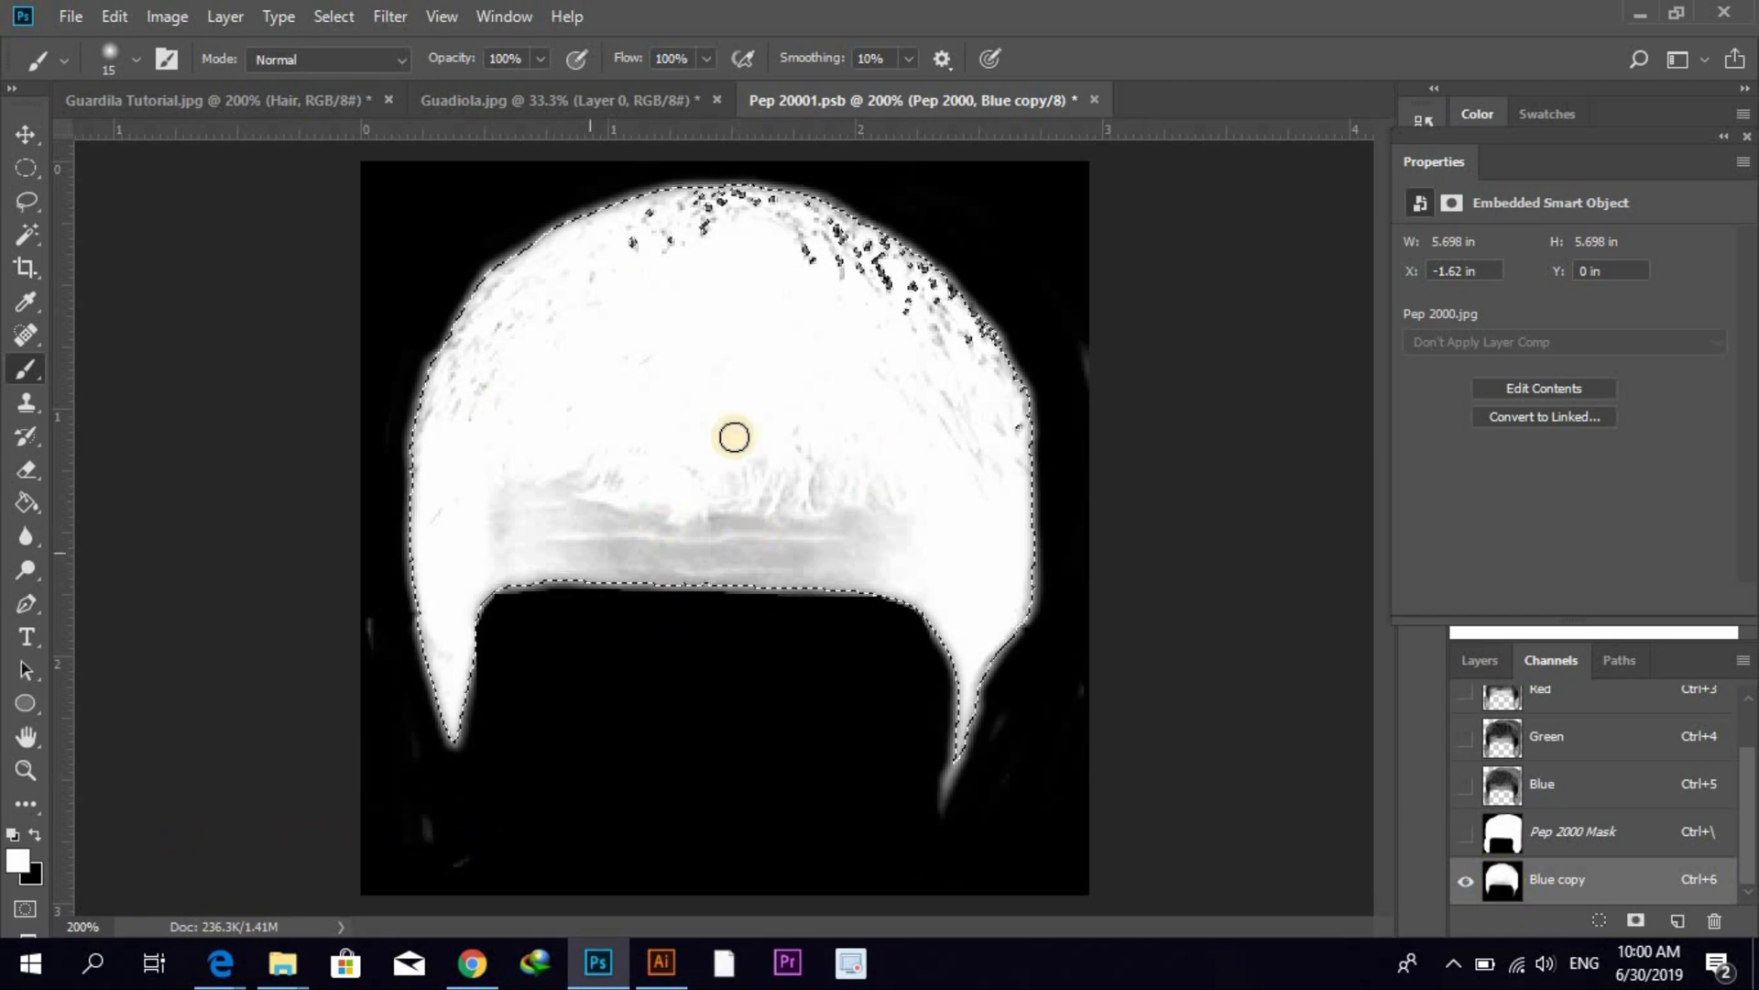
pyautogui.scroll(2, 1562, 729)
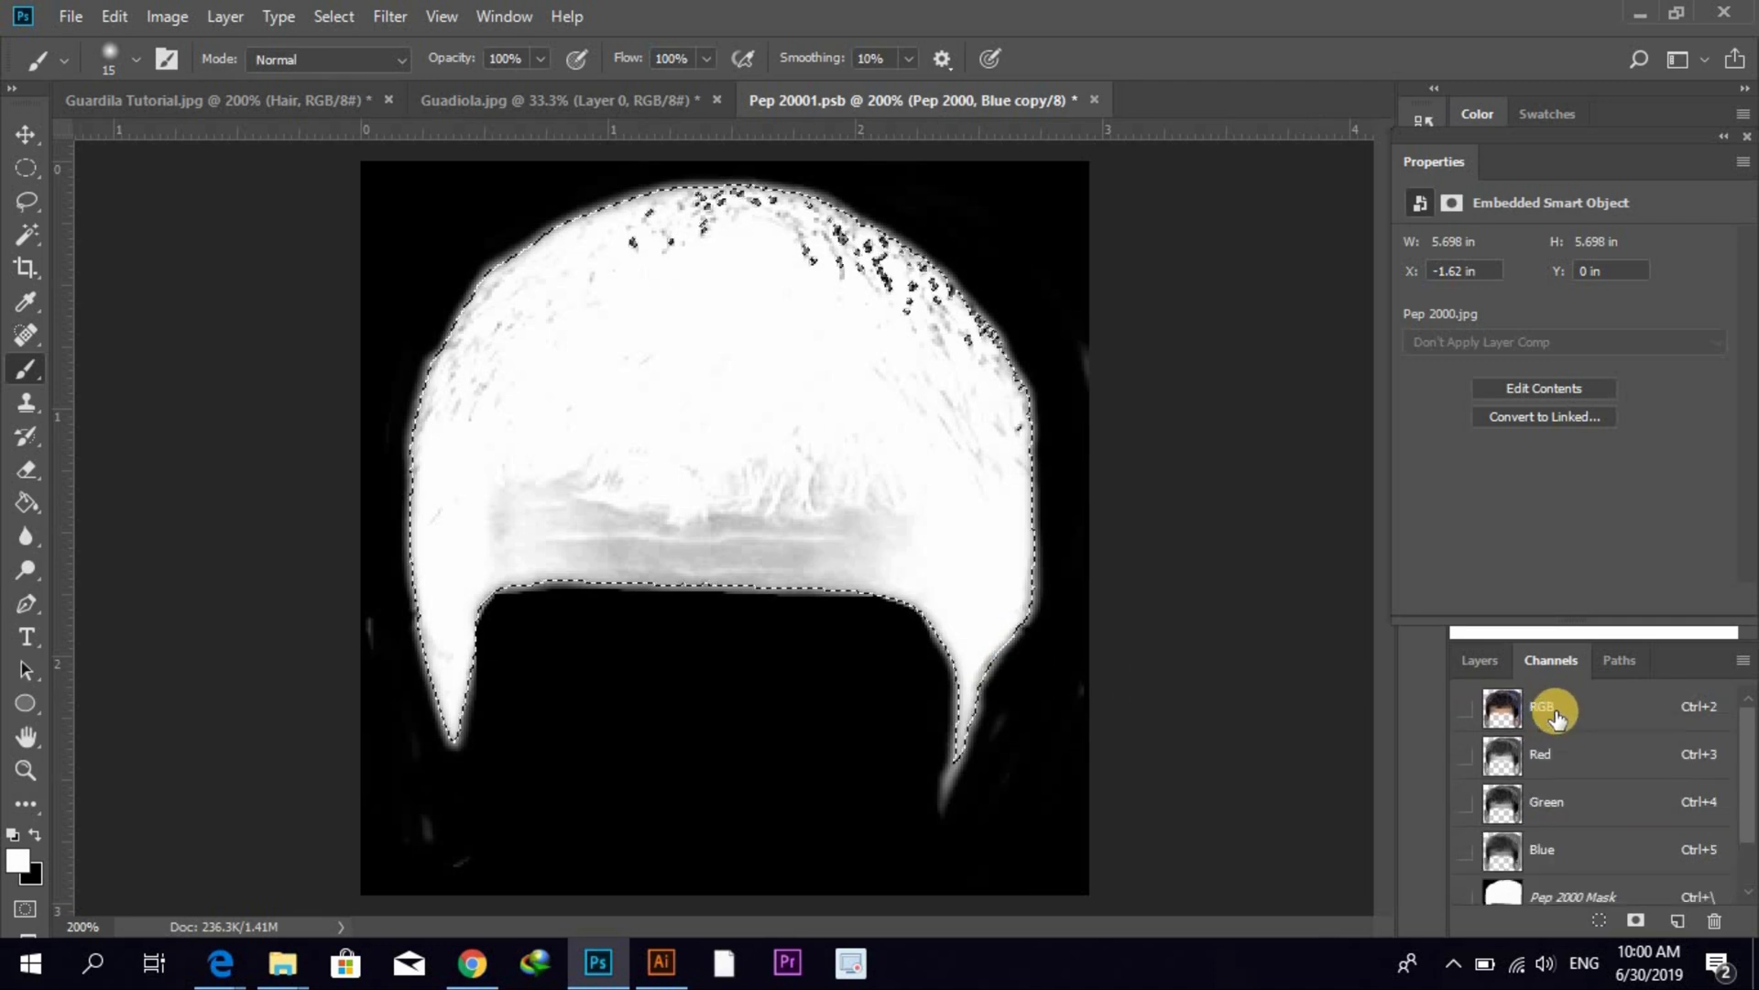
# - Replace the Pep 2000 layer's mask with one made from the loaded selection, and save and close Pep 20001.psb
pyautogui.click(1557, 710)
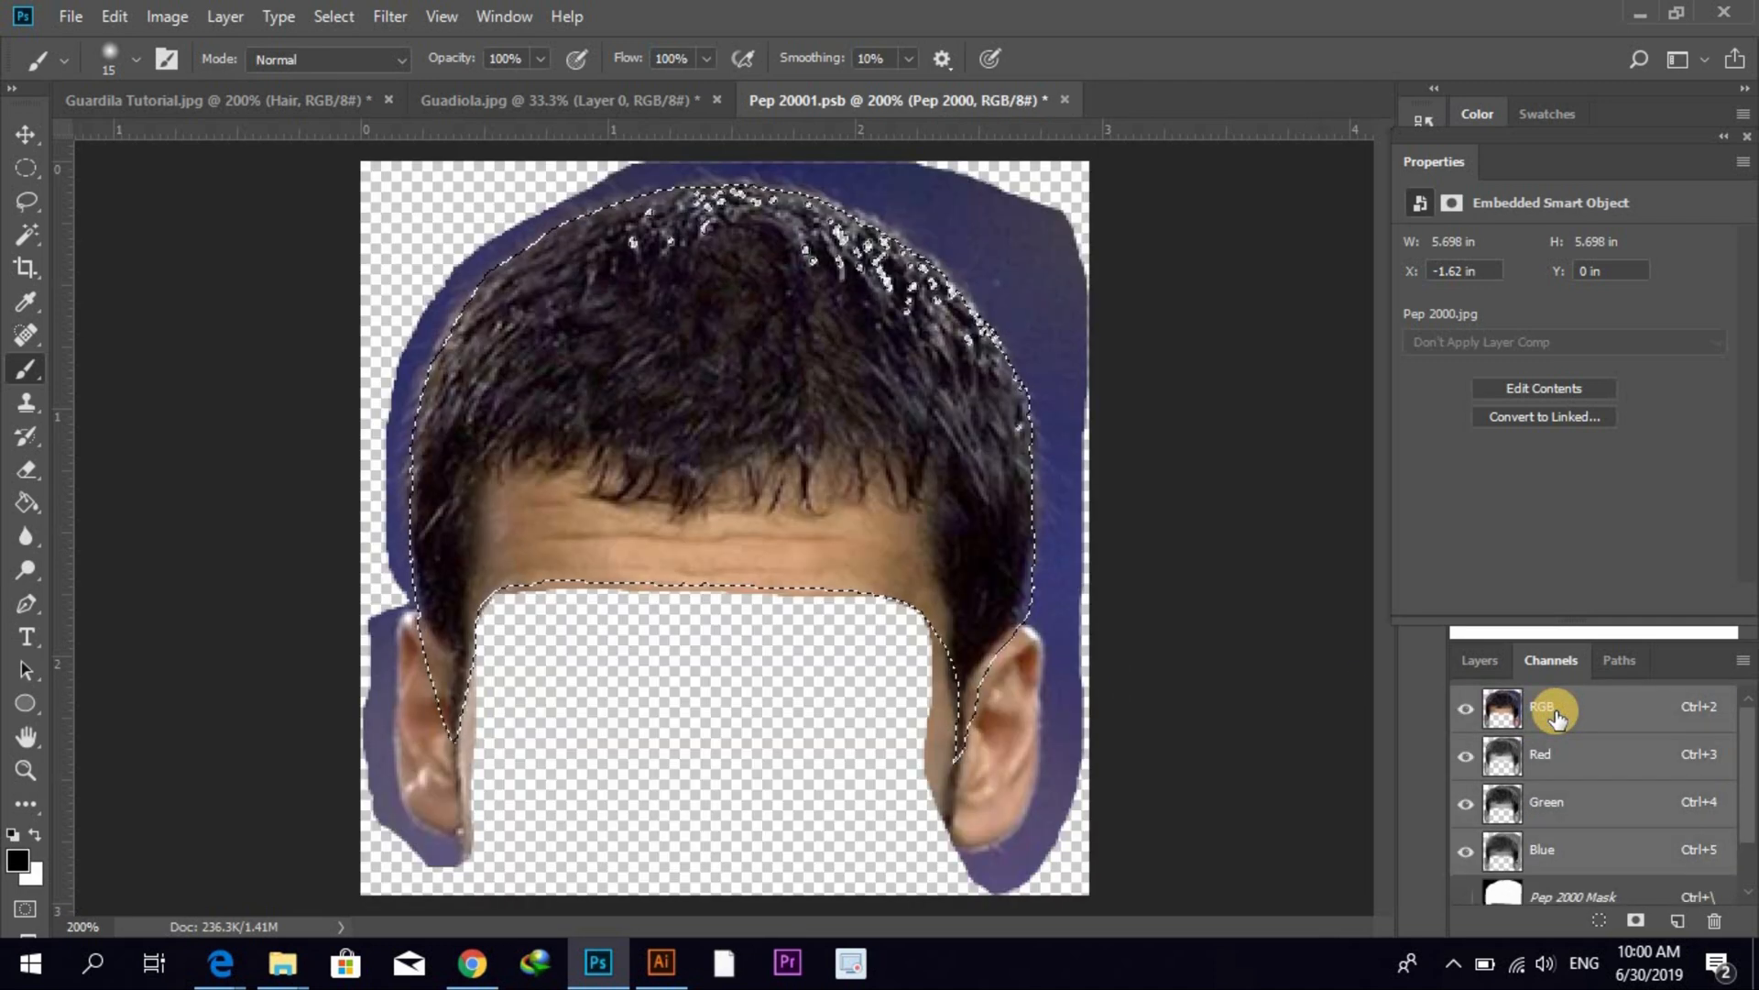
pyautogui.click(1471, 667)
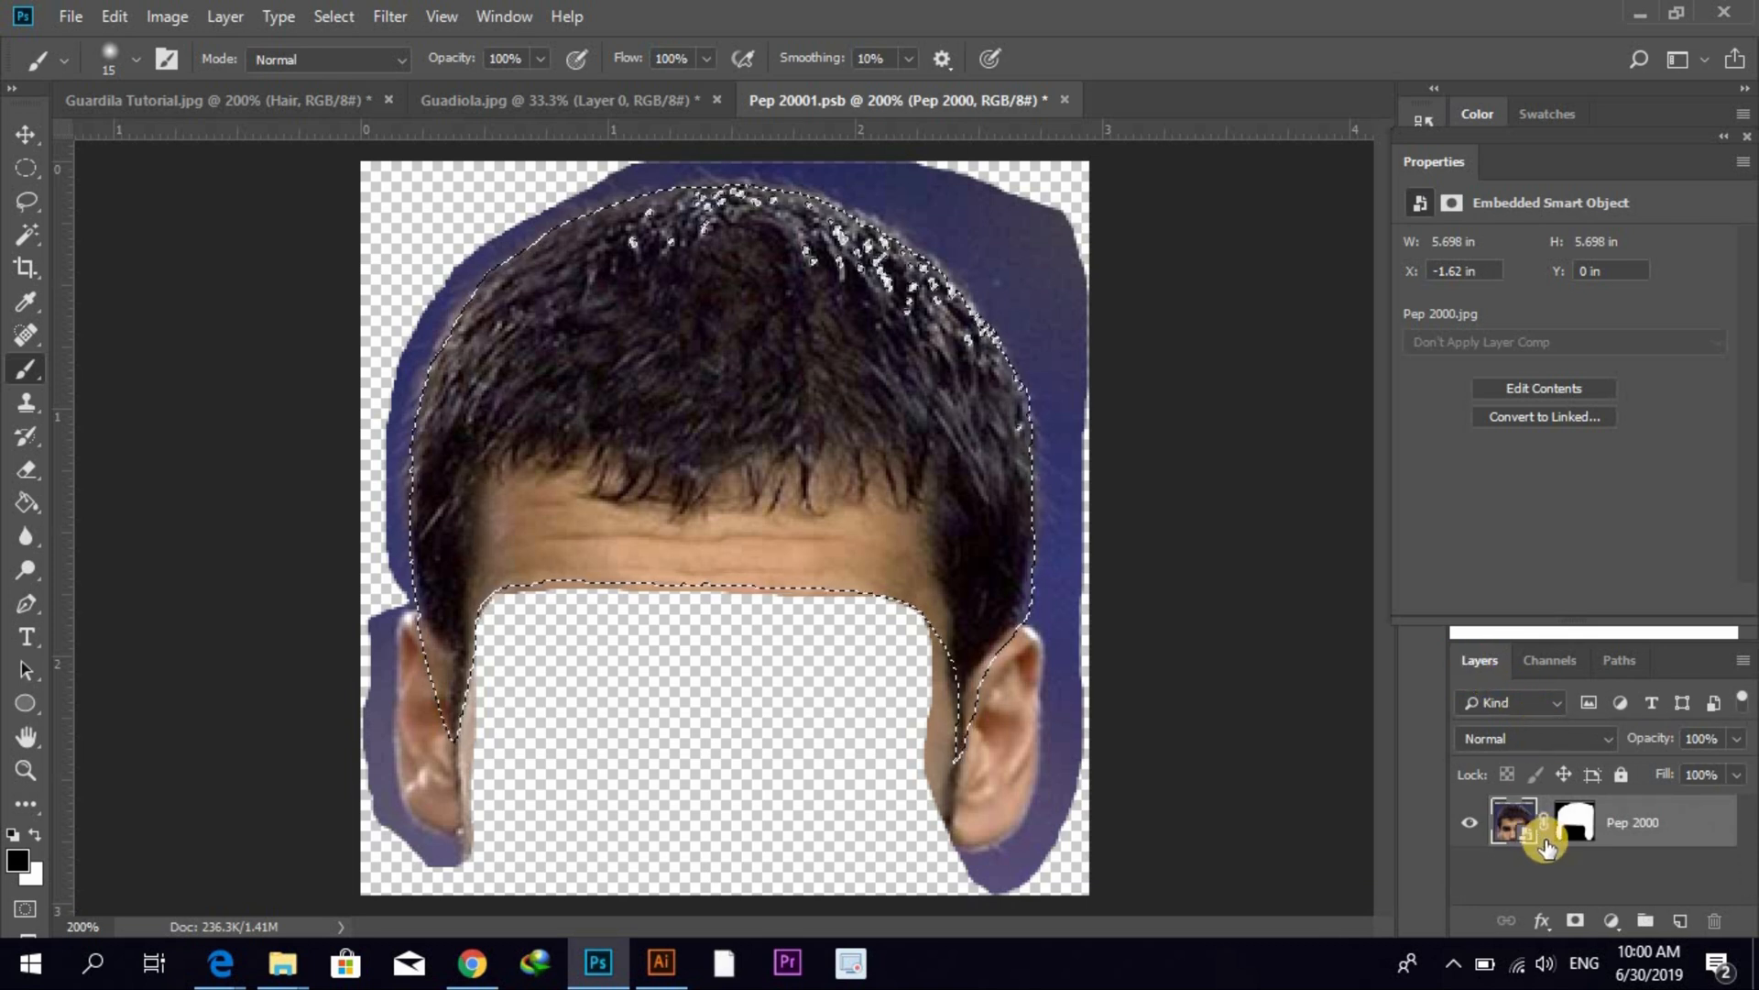
pyautogui.click(1578, 822)
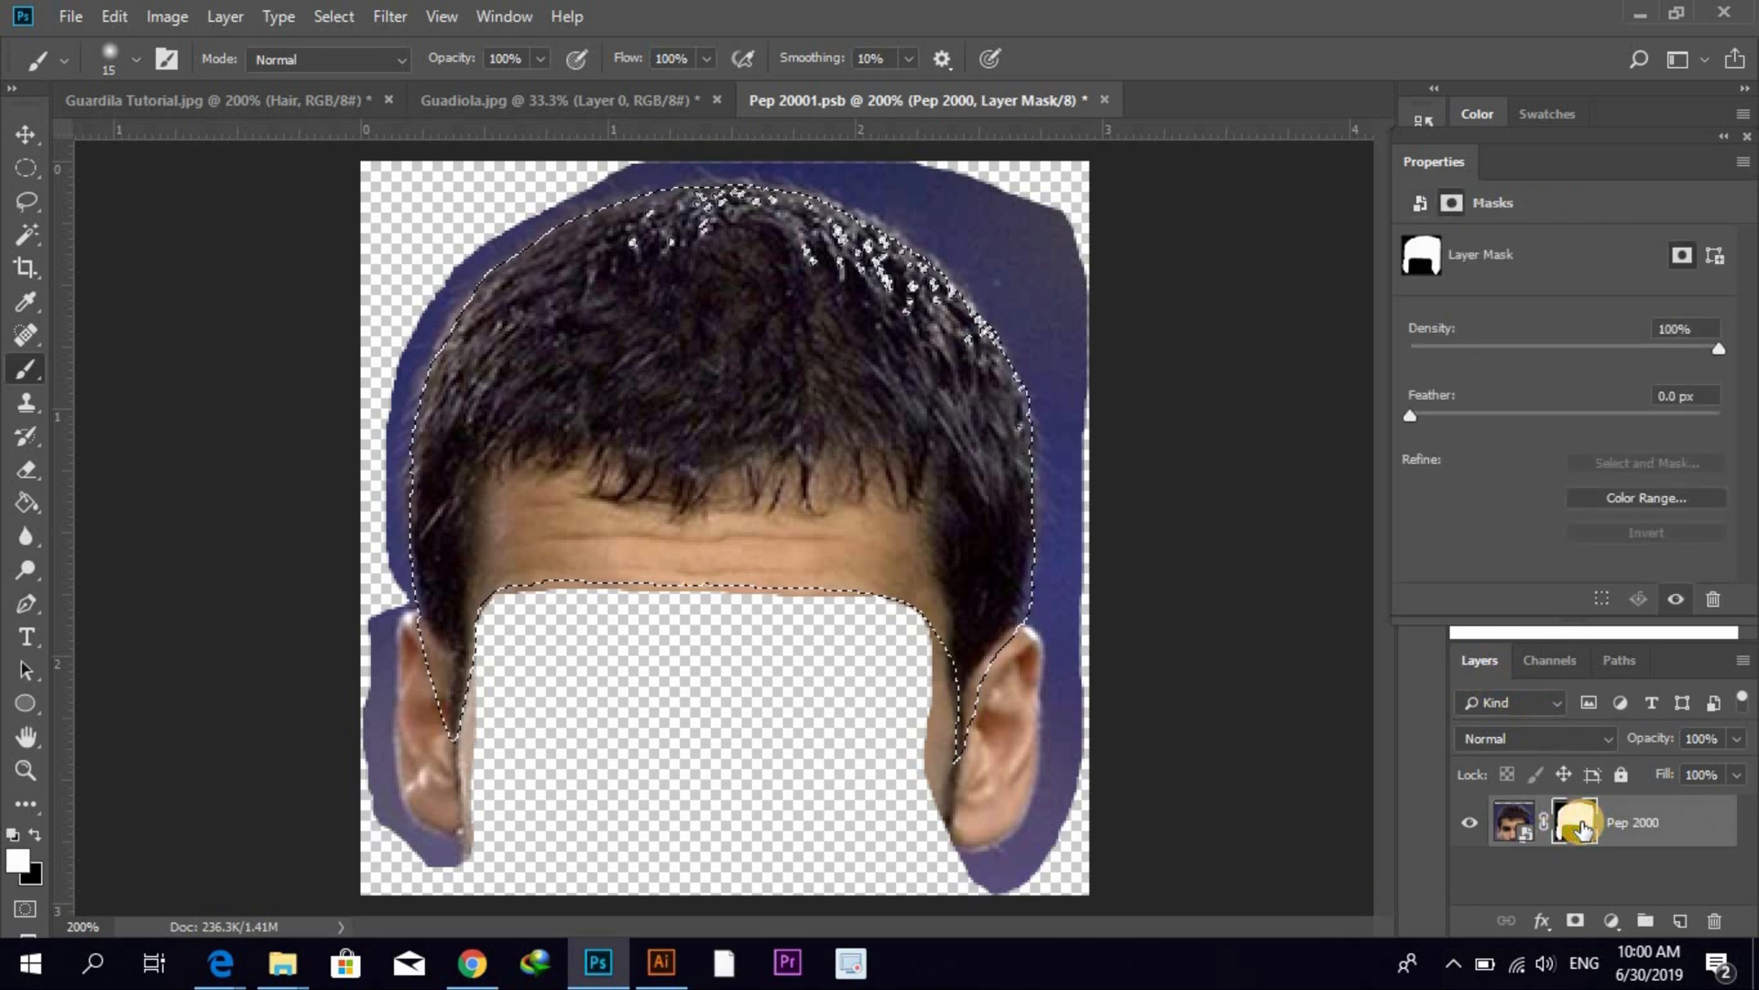
pyautogui.rightClick(1581, 825)
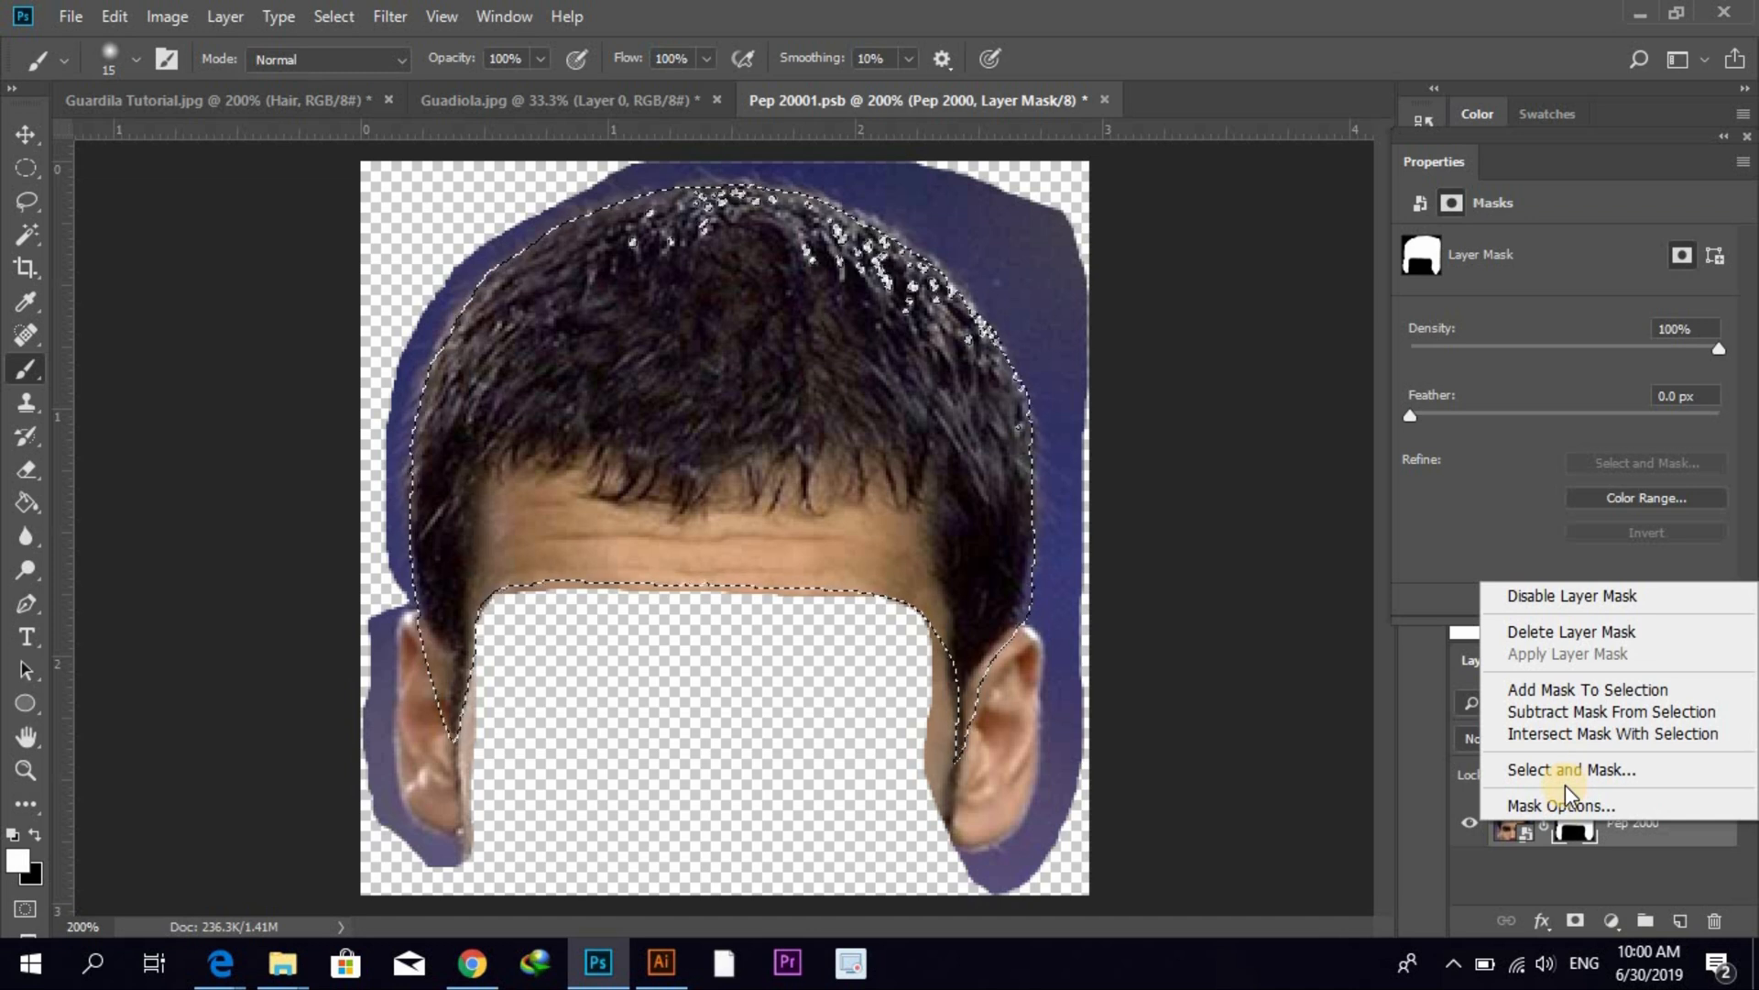
pyautogui.click(1611, 632)
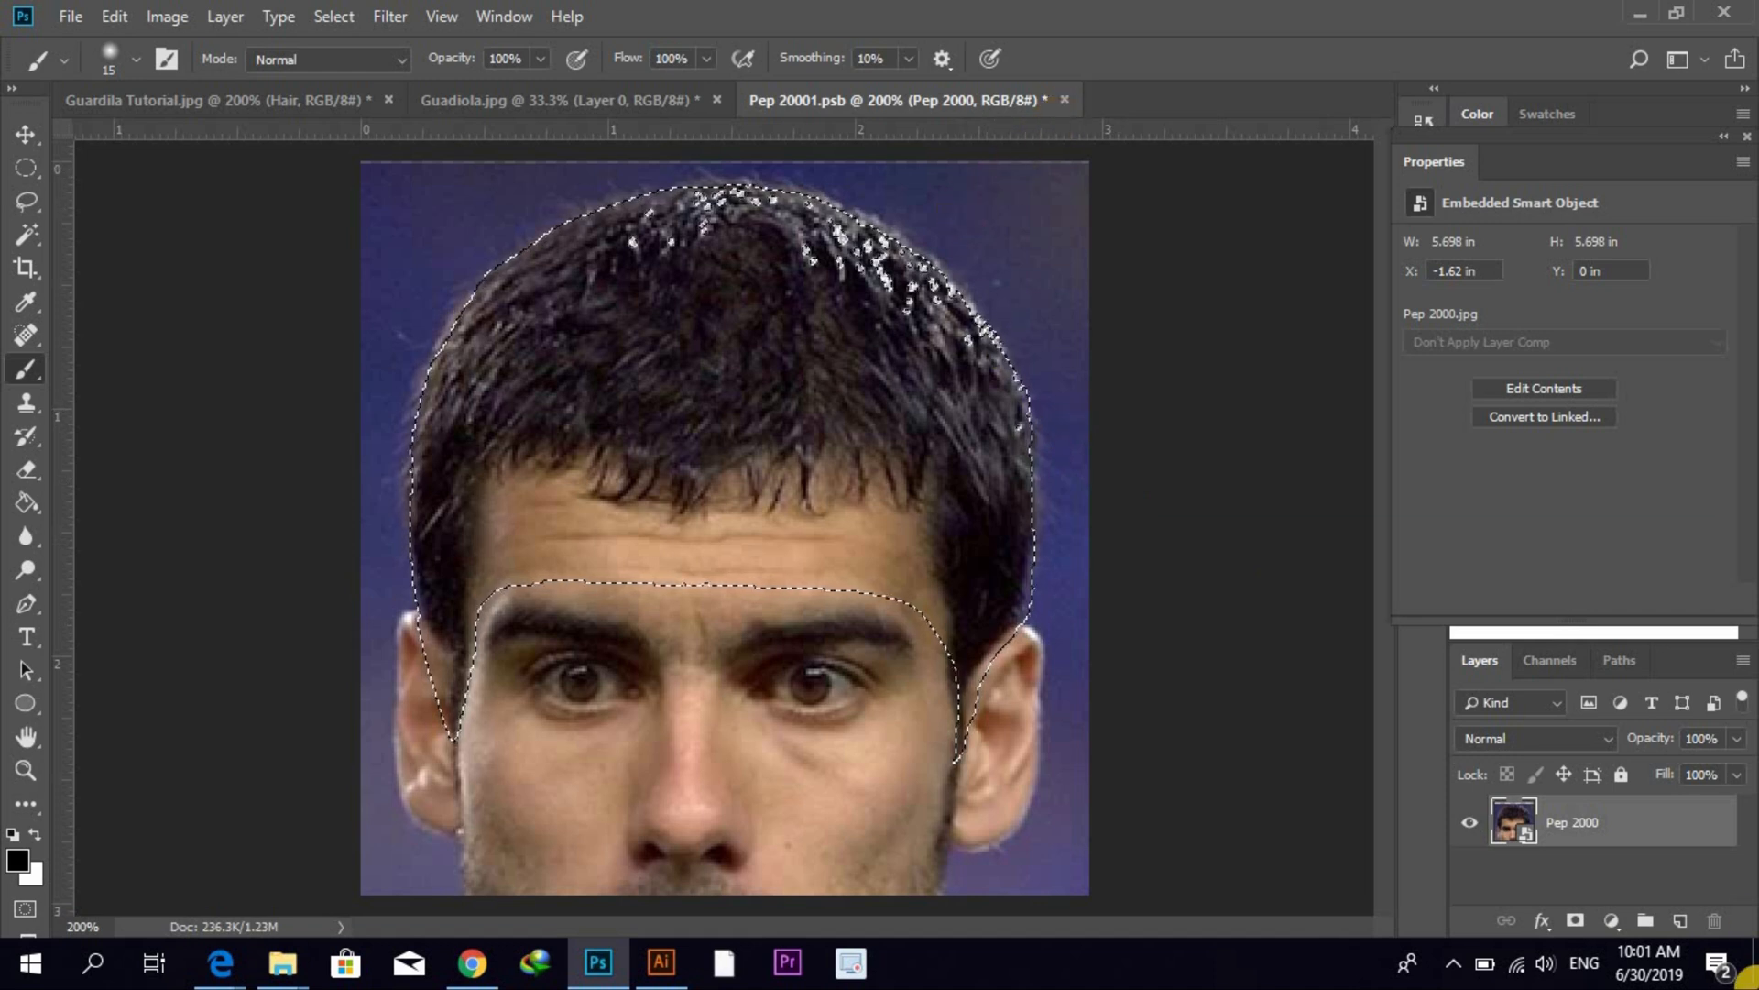
pyautogui.click(1575, 920)
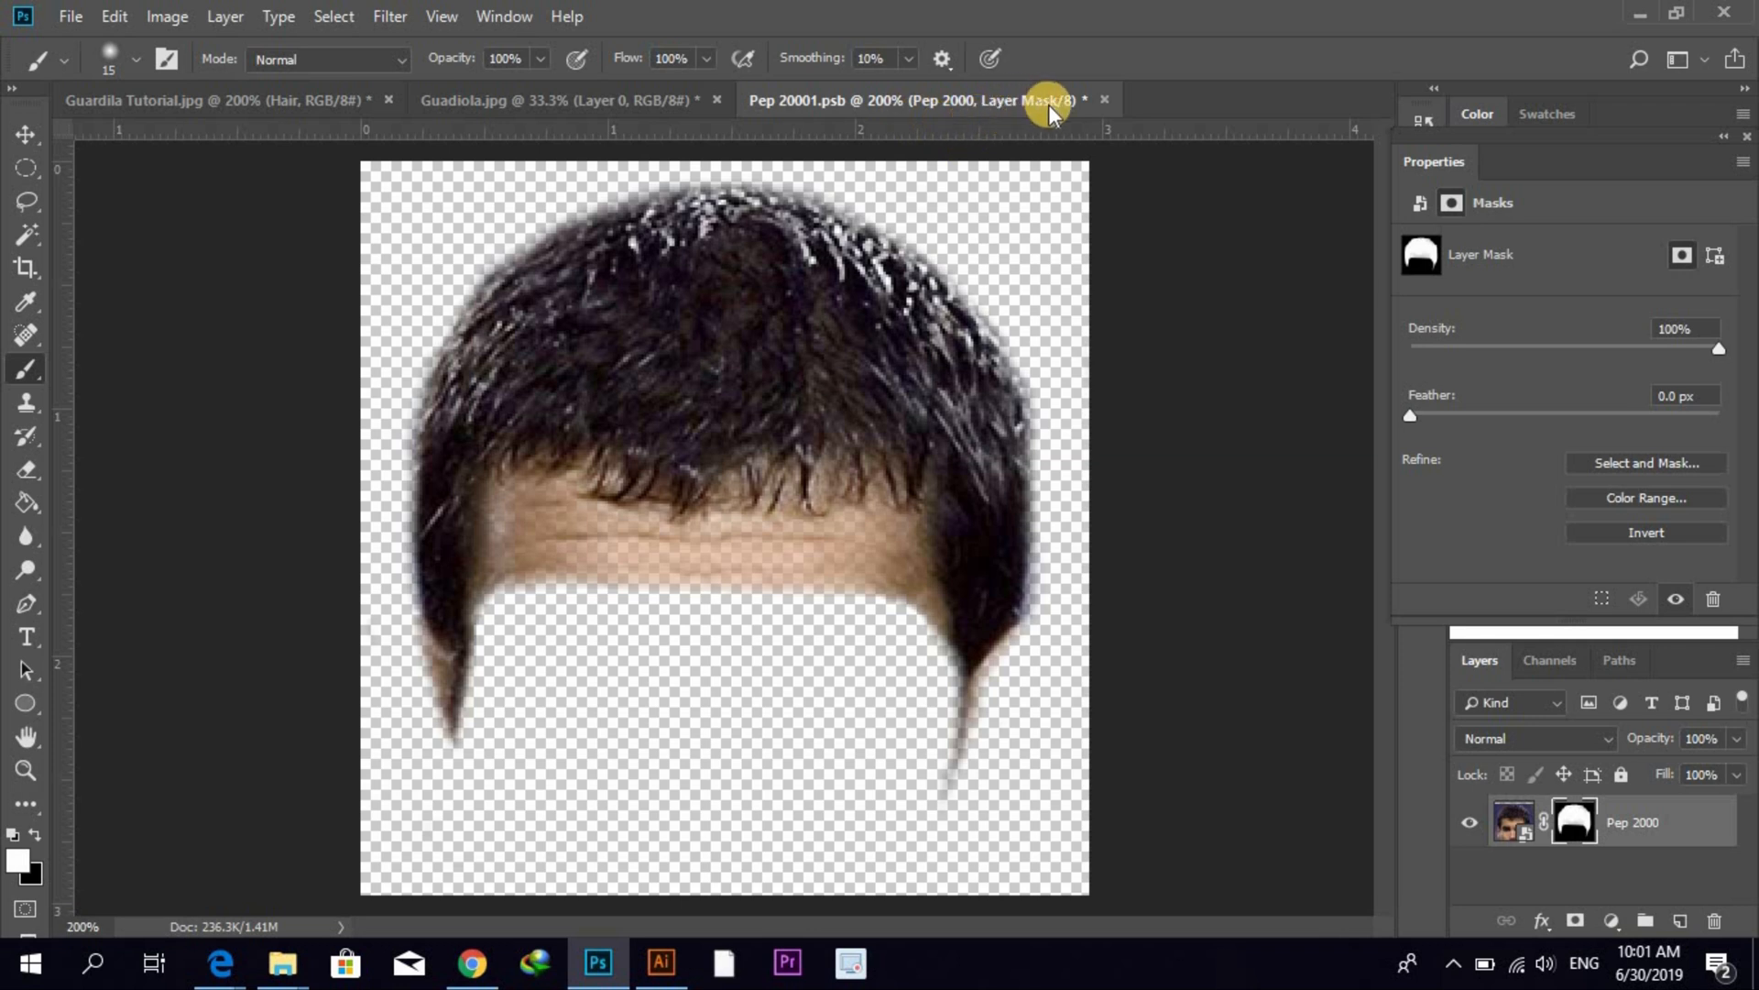
pyautogui.click(1103, 99)
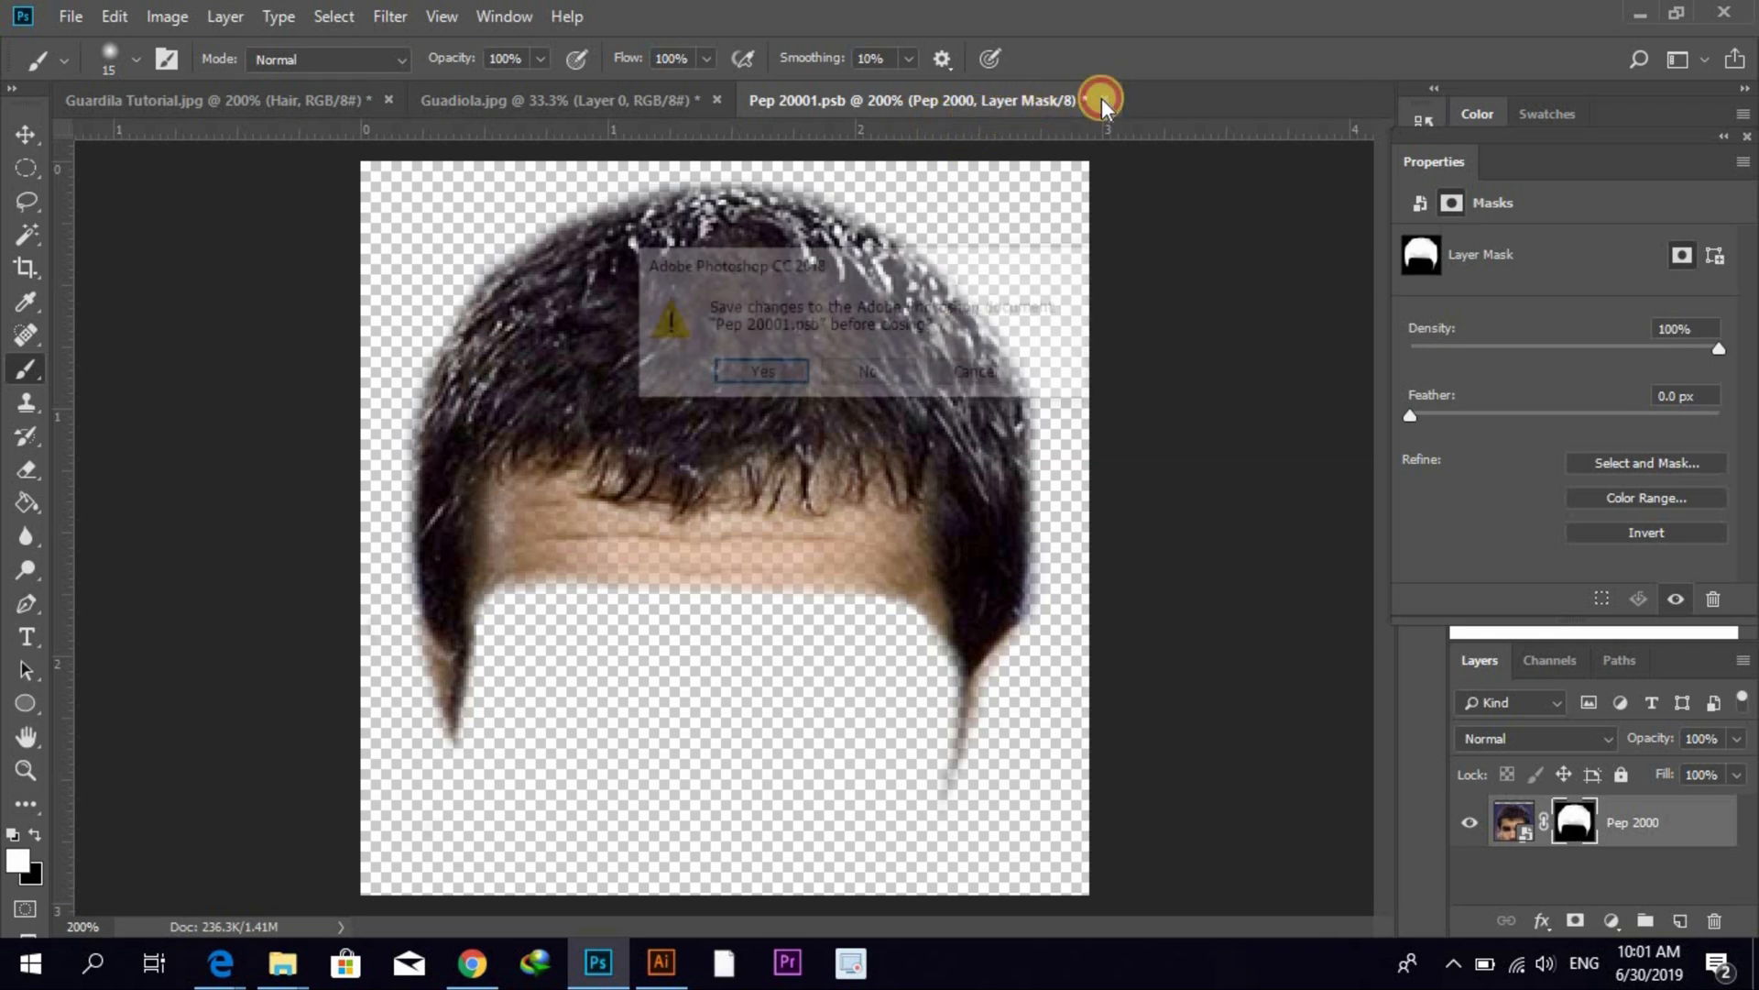
pyautogui.click(774, 368)
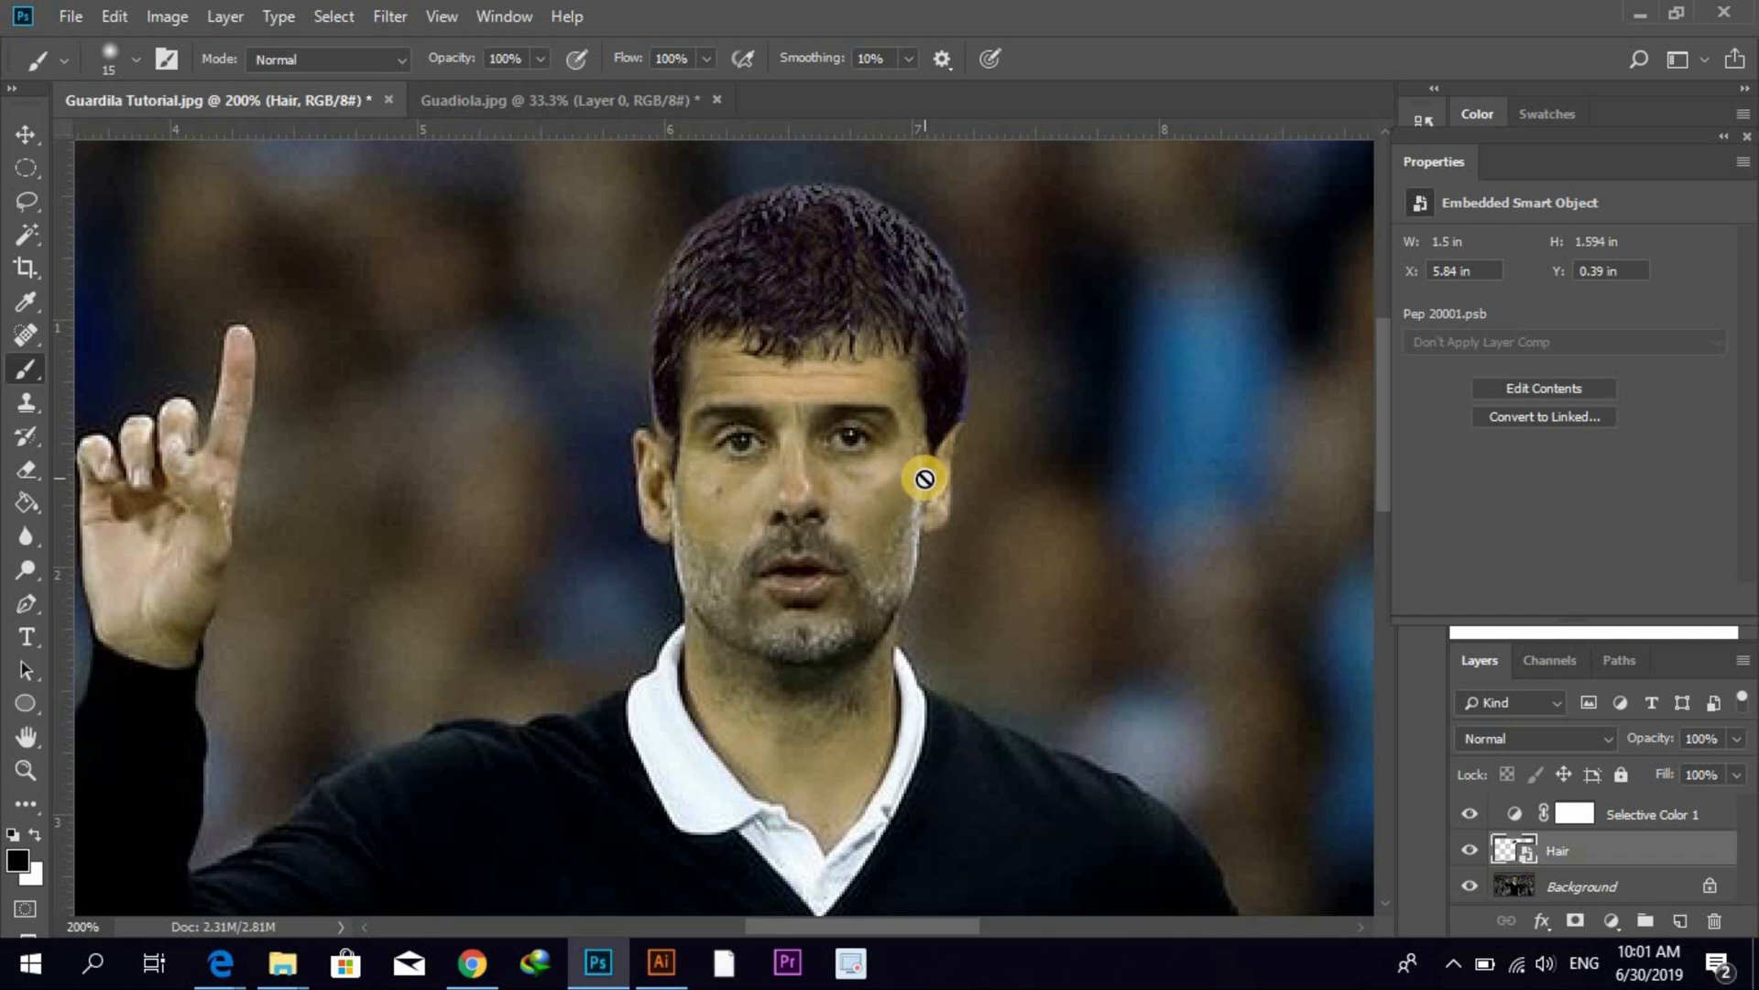
# - Open the Hair layer of the Guardila Tutorial image in the Liquify filter
pyautogui.press('v')
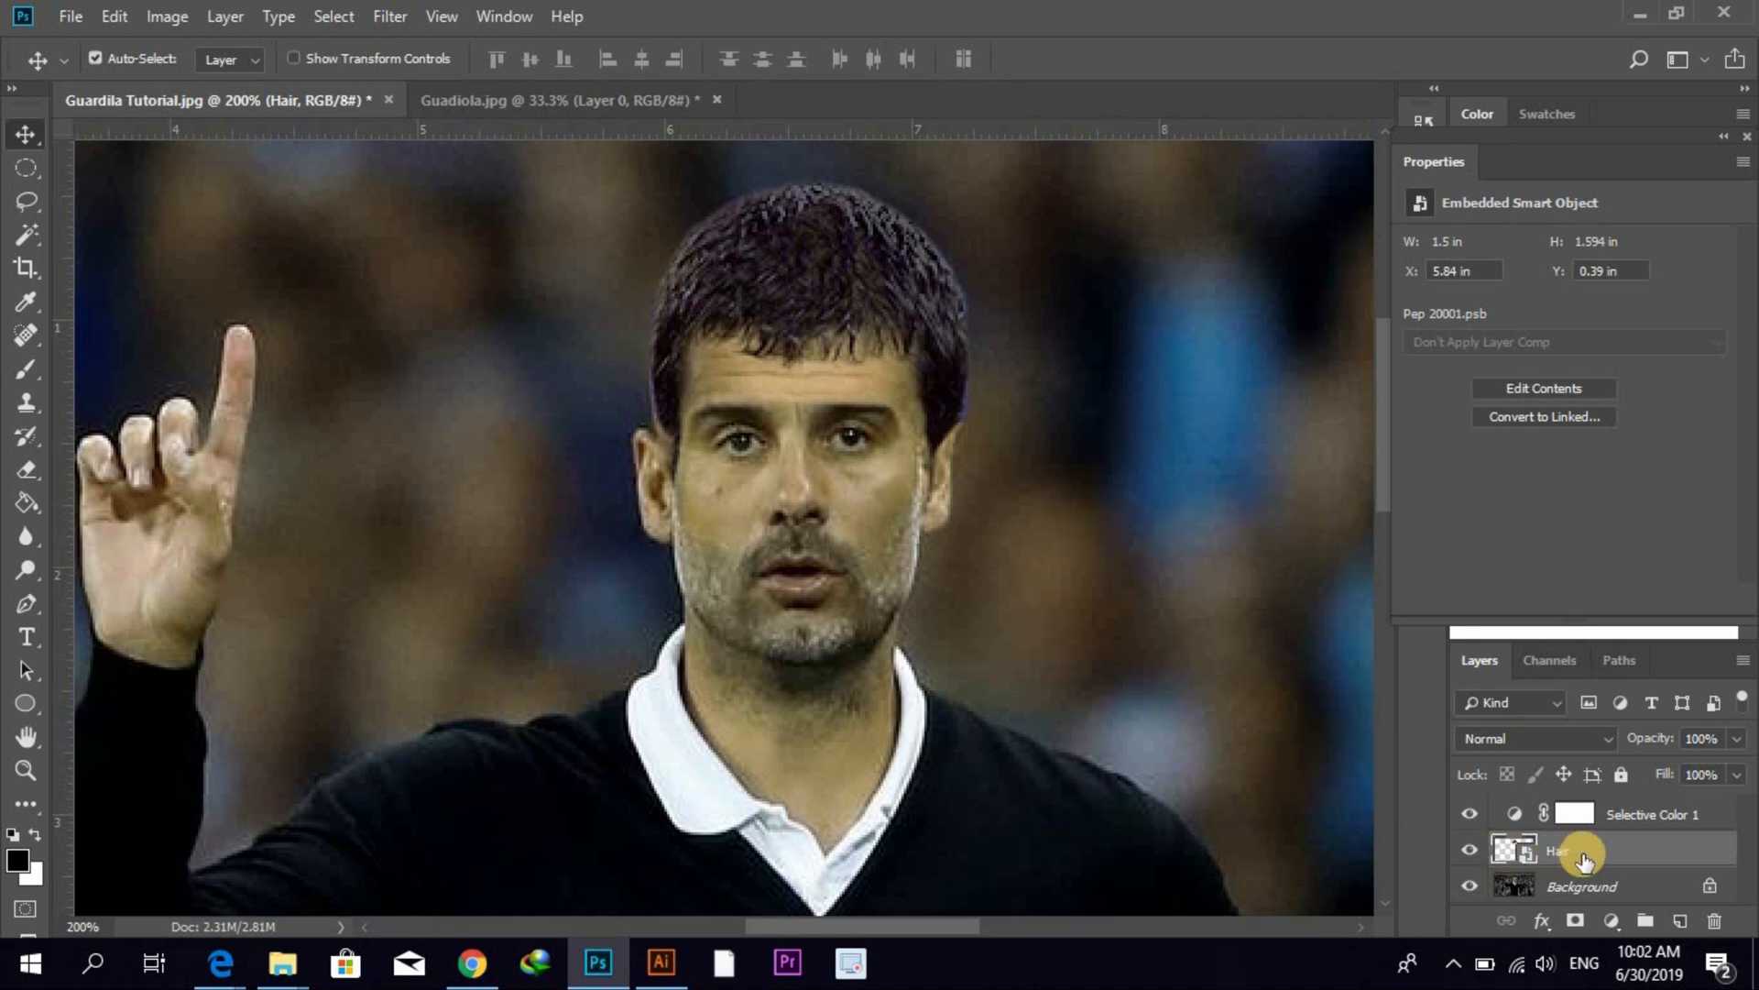
pyautogui.click(1608, 845)
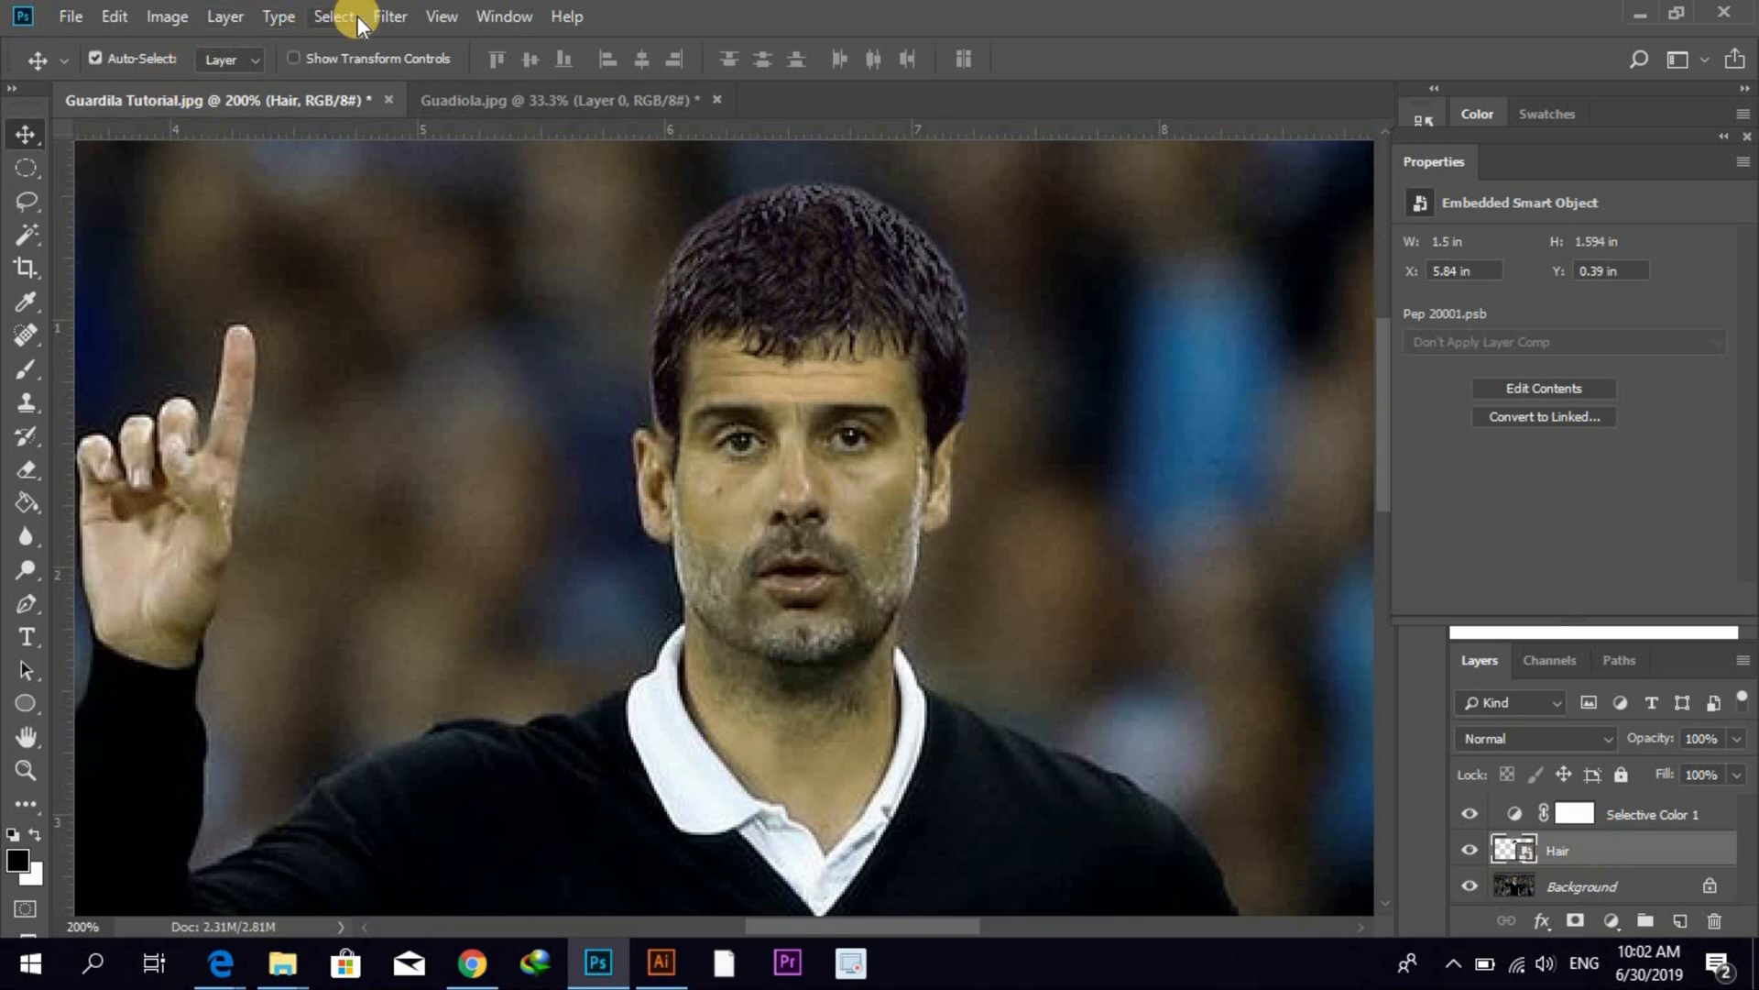
pyautogui.click(392, 16)
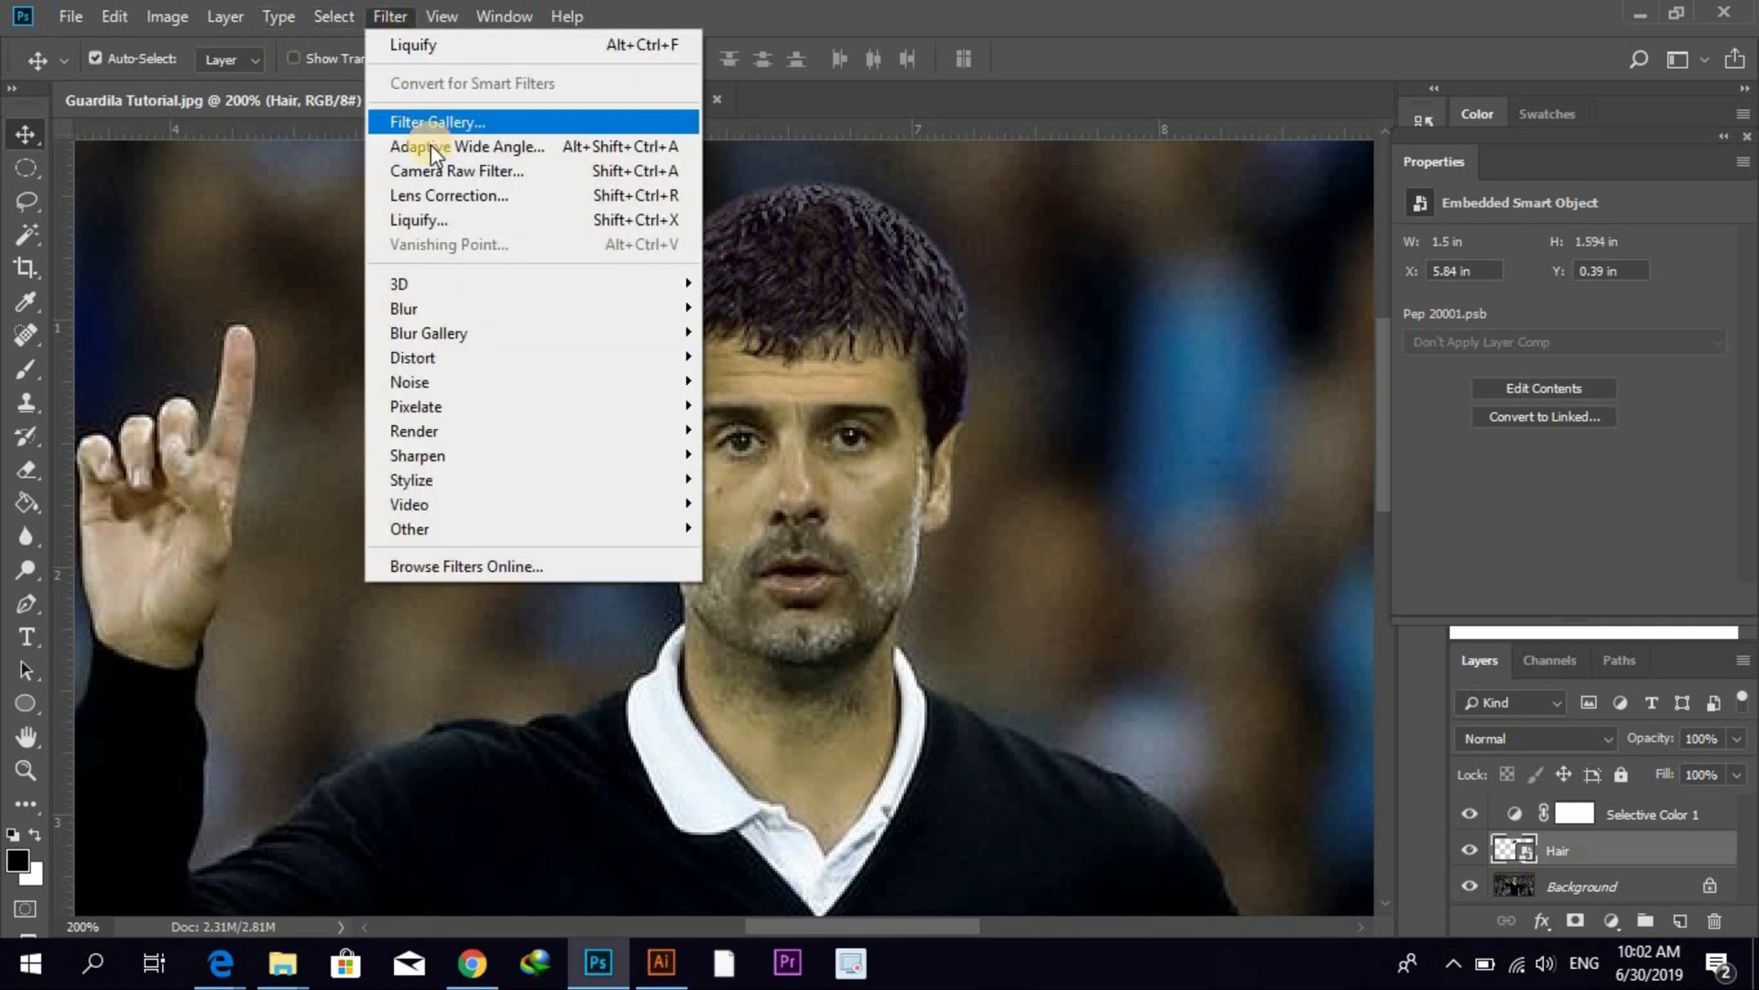
pyautogui.click(475, 224)
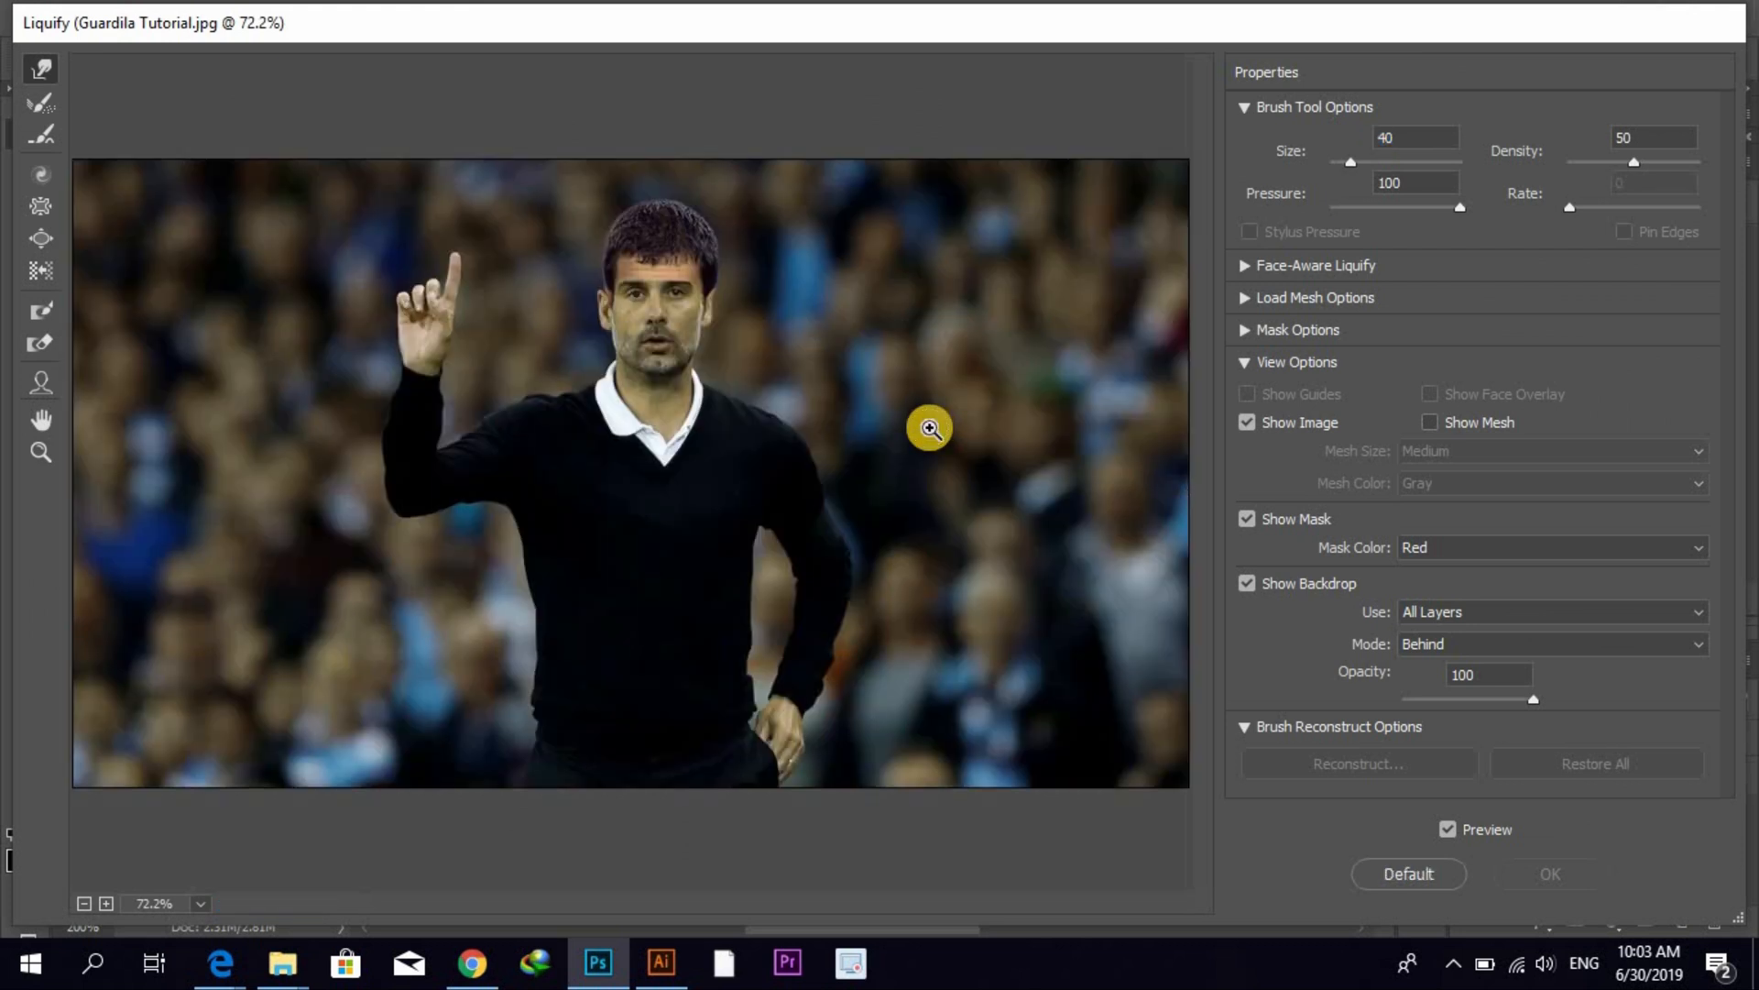
pyautogui.hotkey('ctrl', '+')
pyautogui.scroll(1, 929, 427)
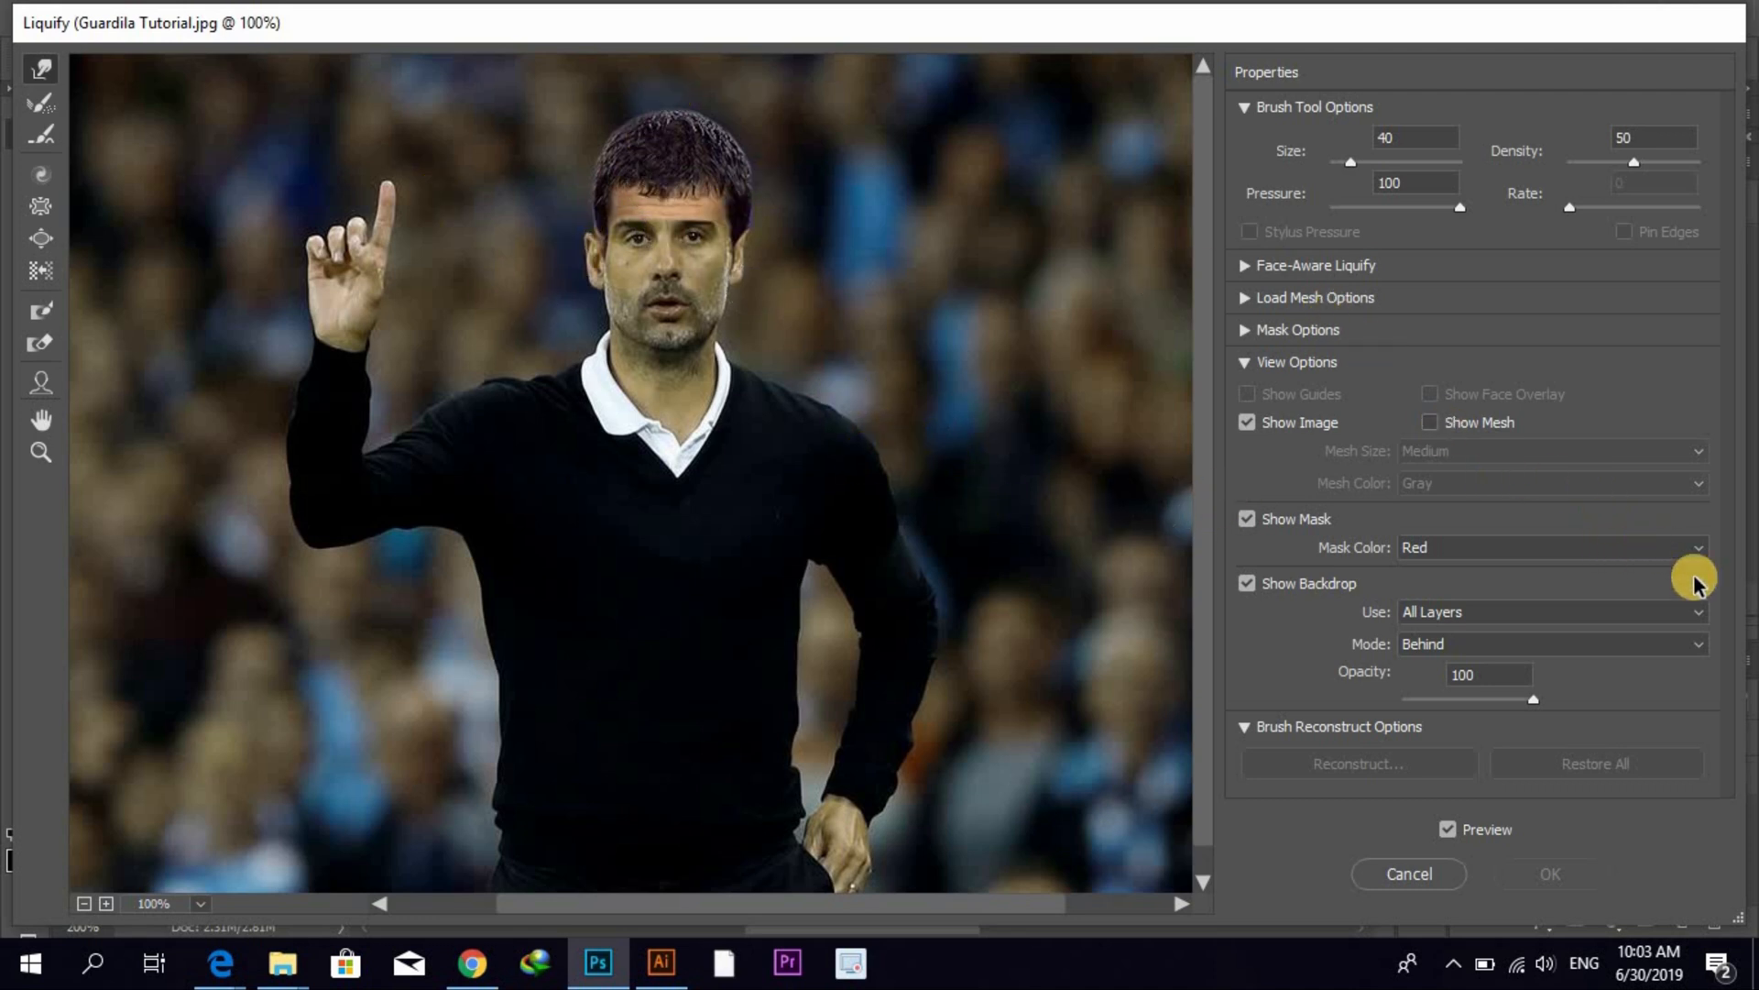
# - Set the Liquify backdrop to use the Background layer, try the In Front mode and return it to Behind
pyautogui.click(1696, 614)
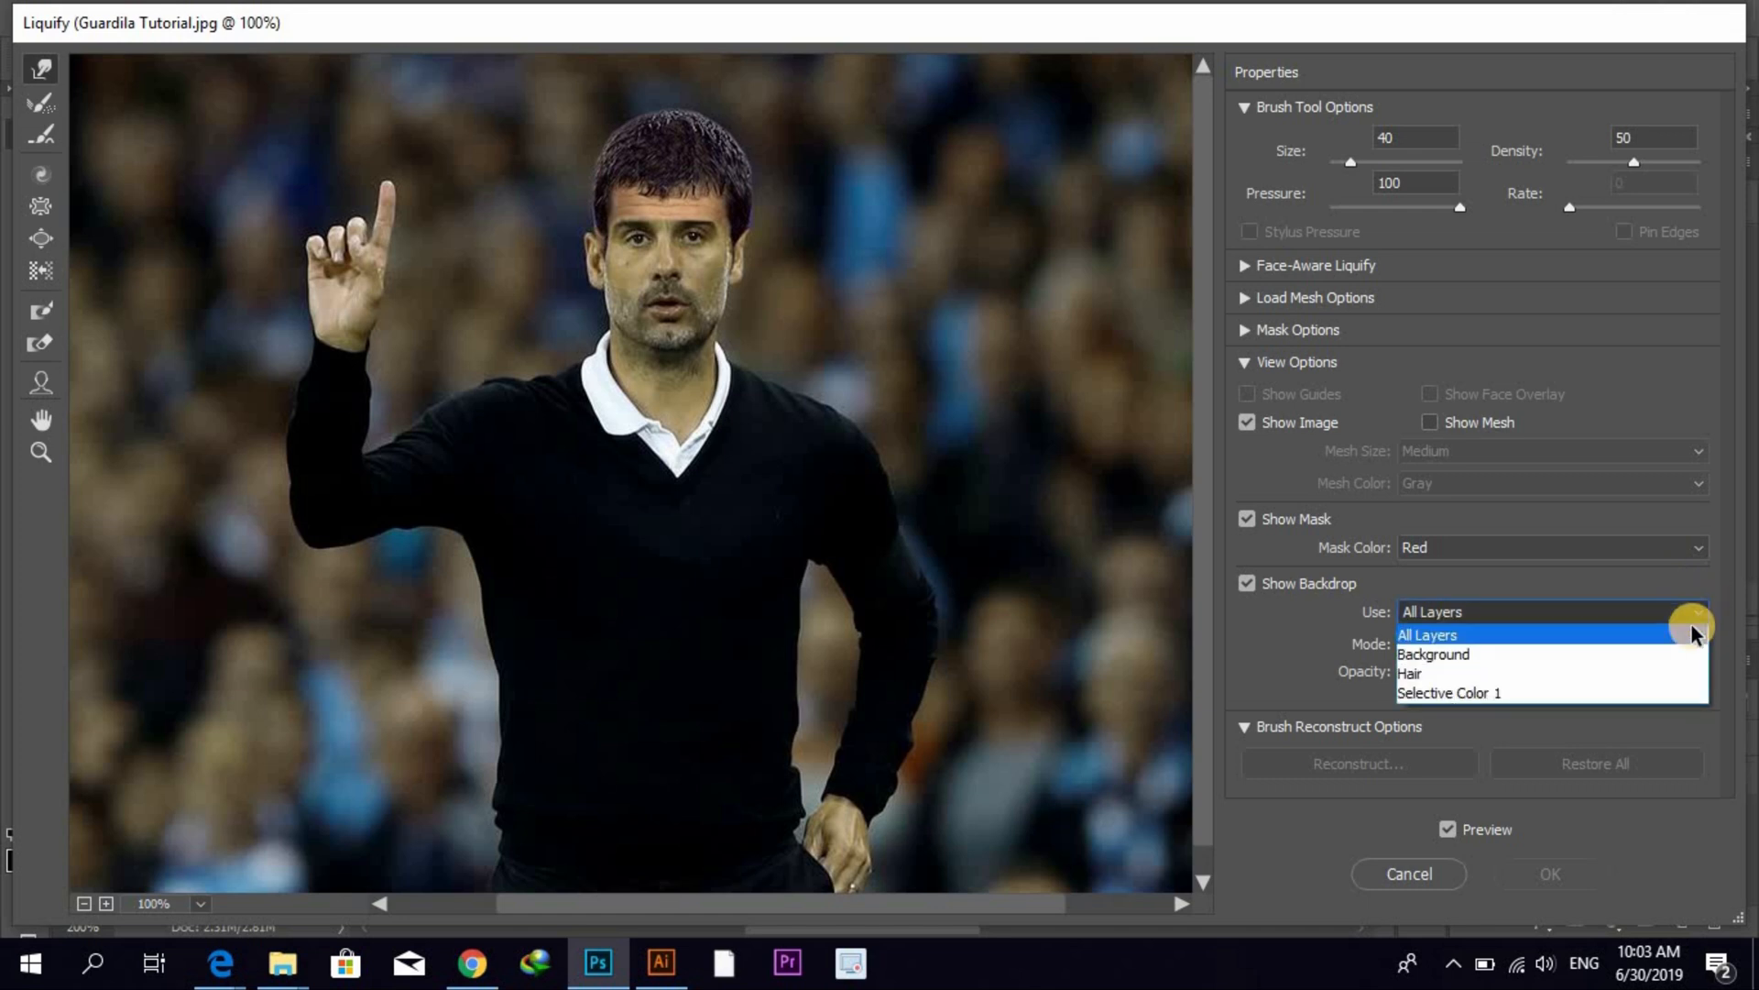
pyautogui.click(1659, 657)
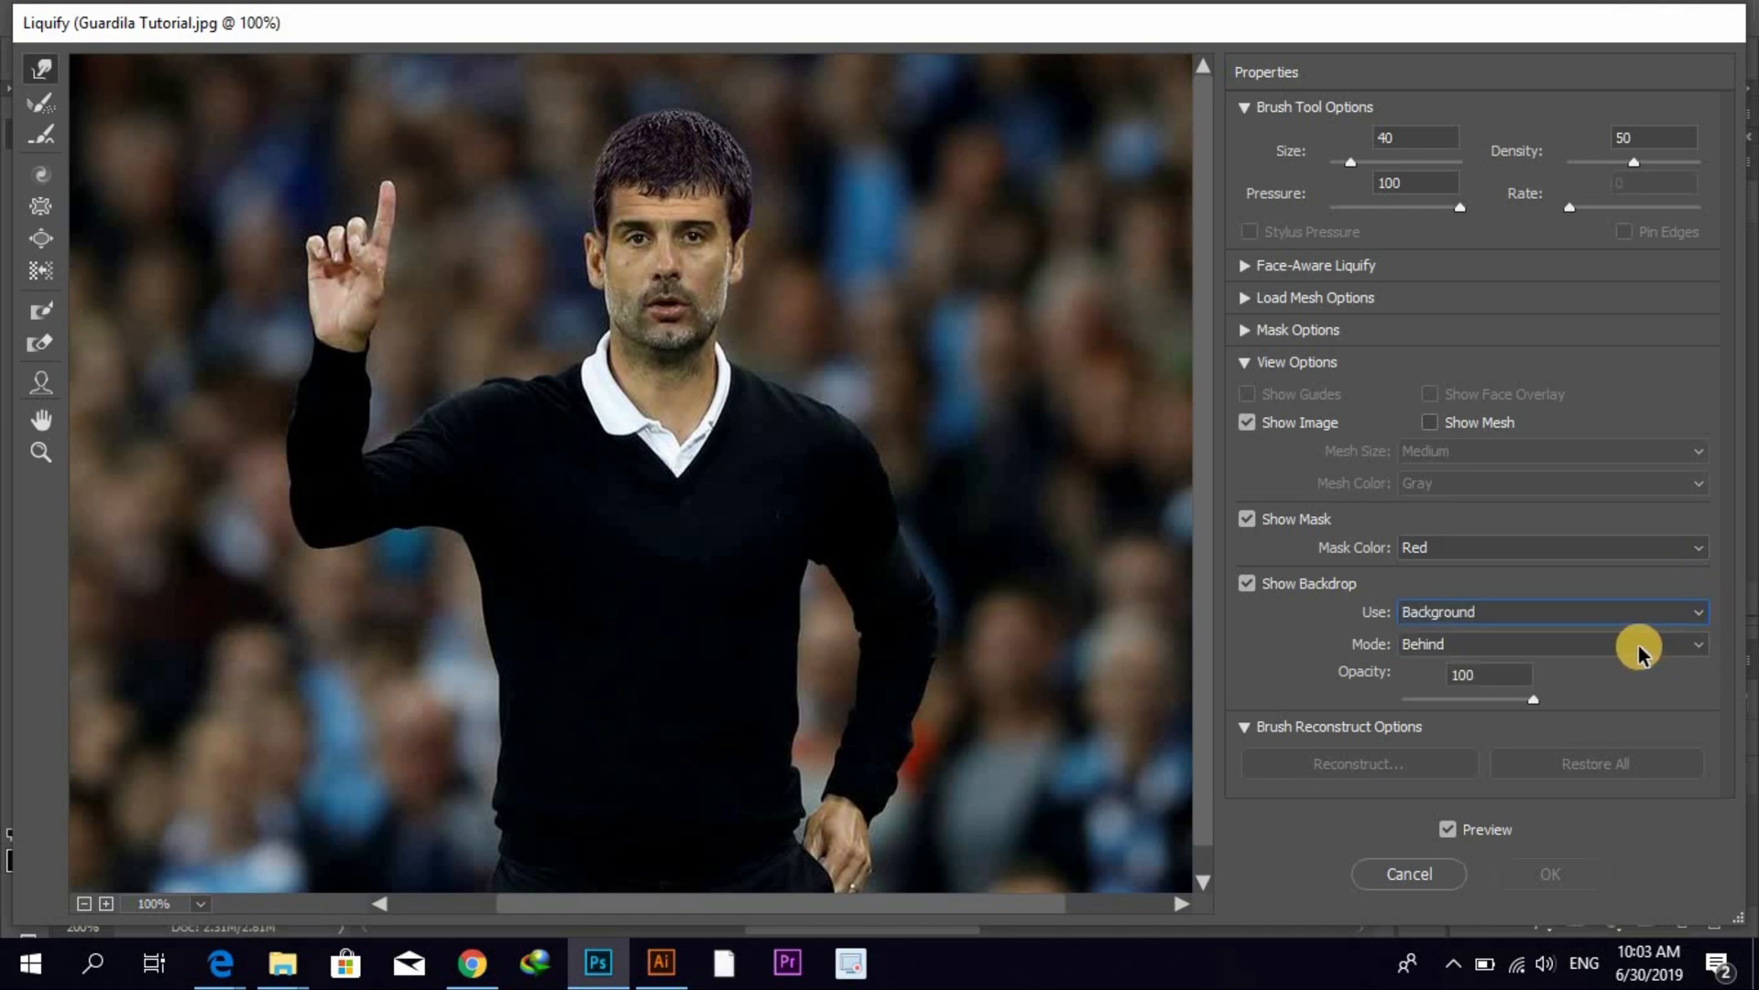
pyautogui.click(1640, 646)
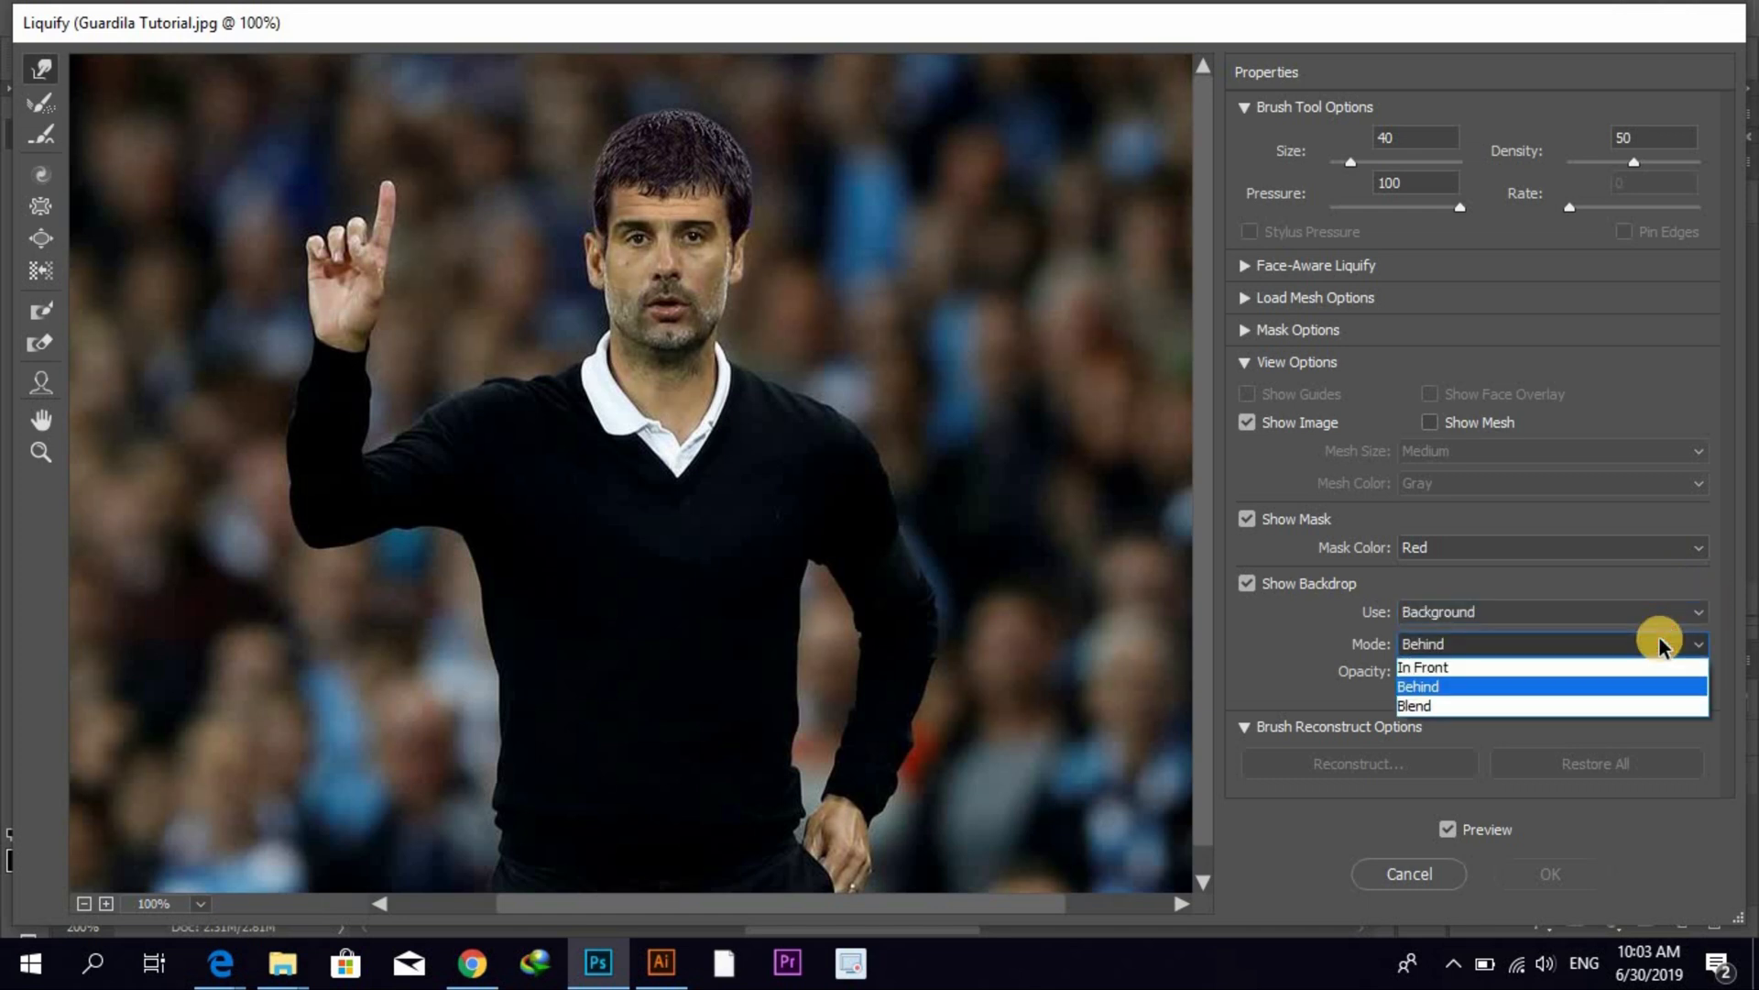
pyautogui.click(1623, 670)
pyautogui.click(1655, 647)
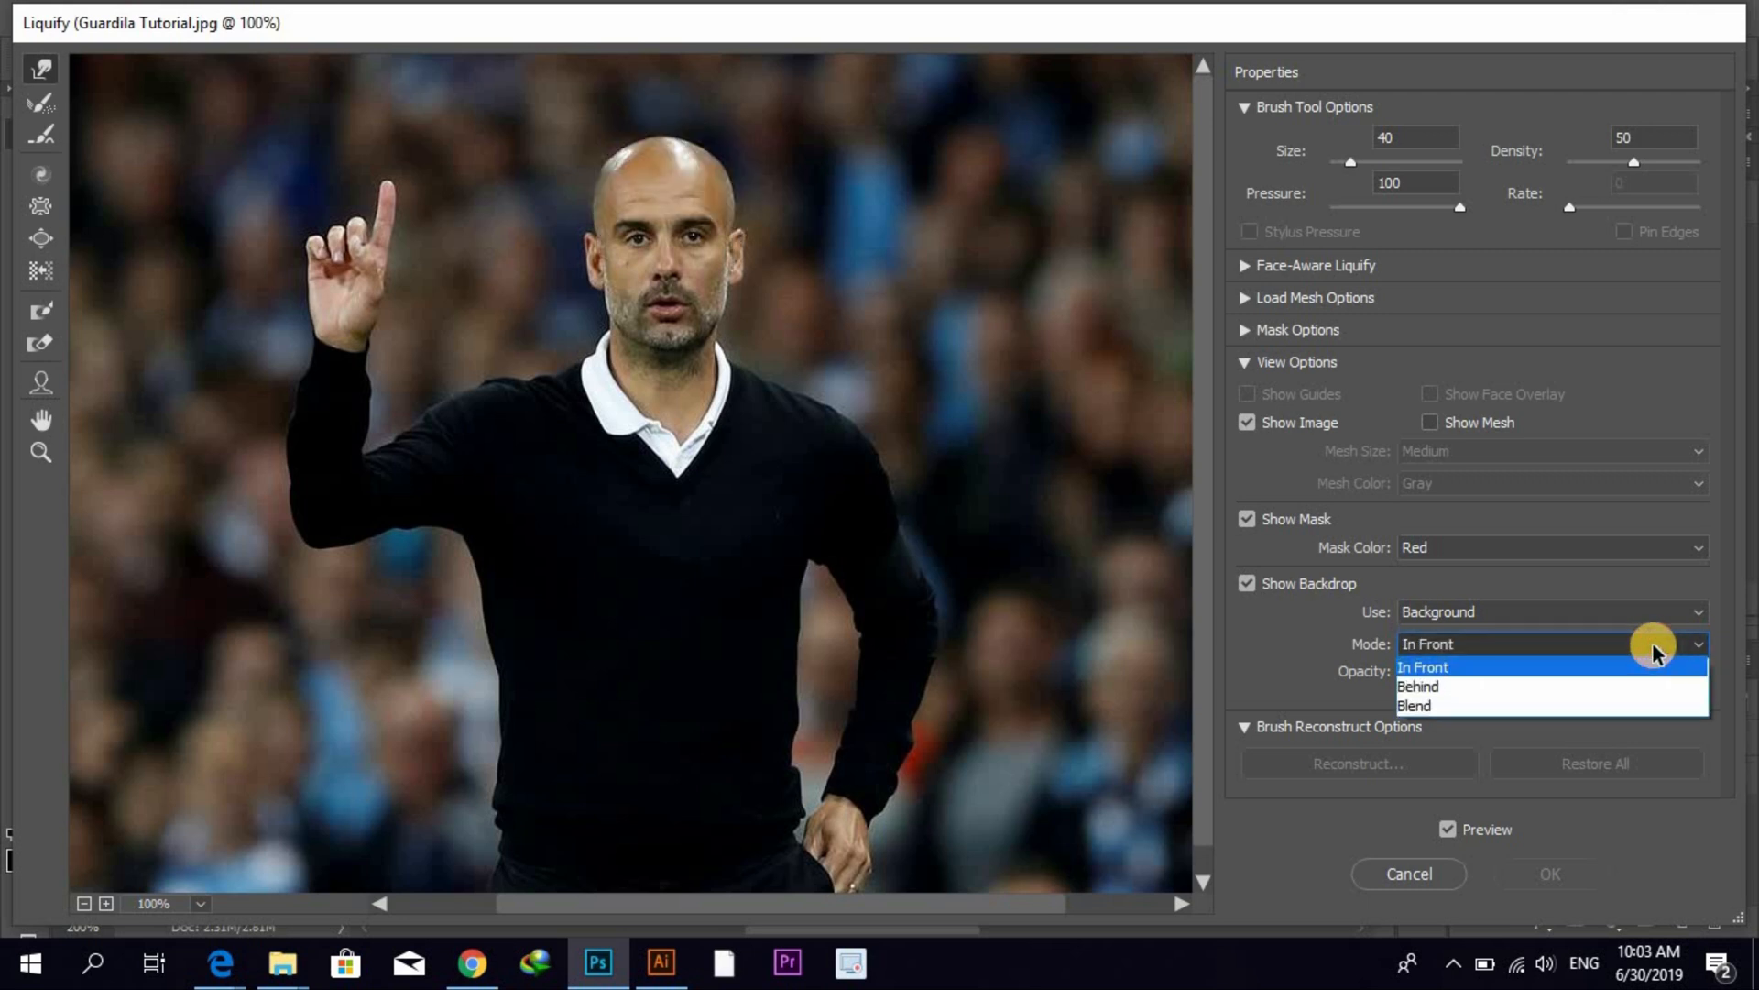
pyautogui.click(1615, 686)
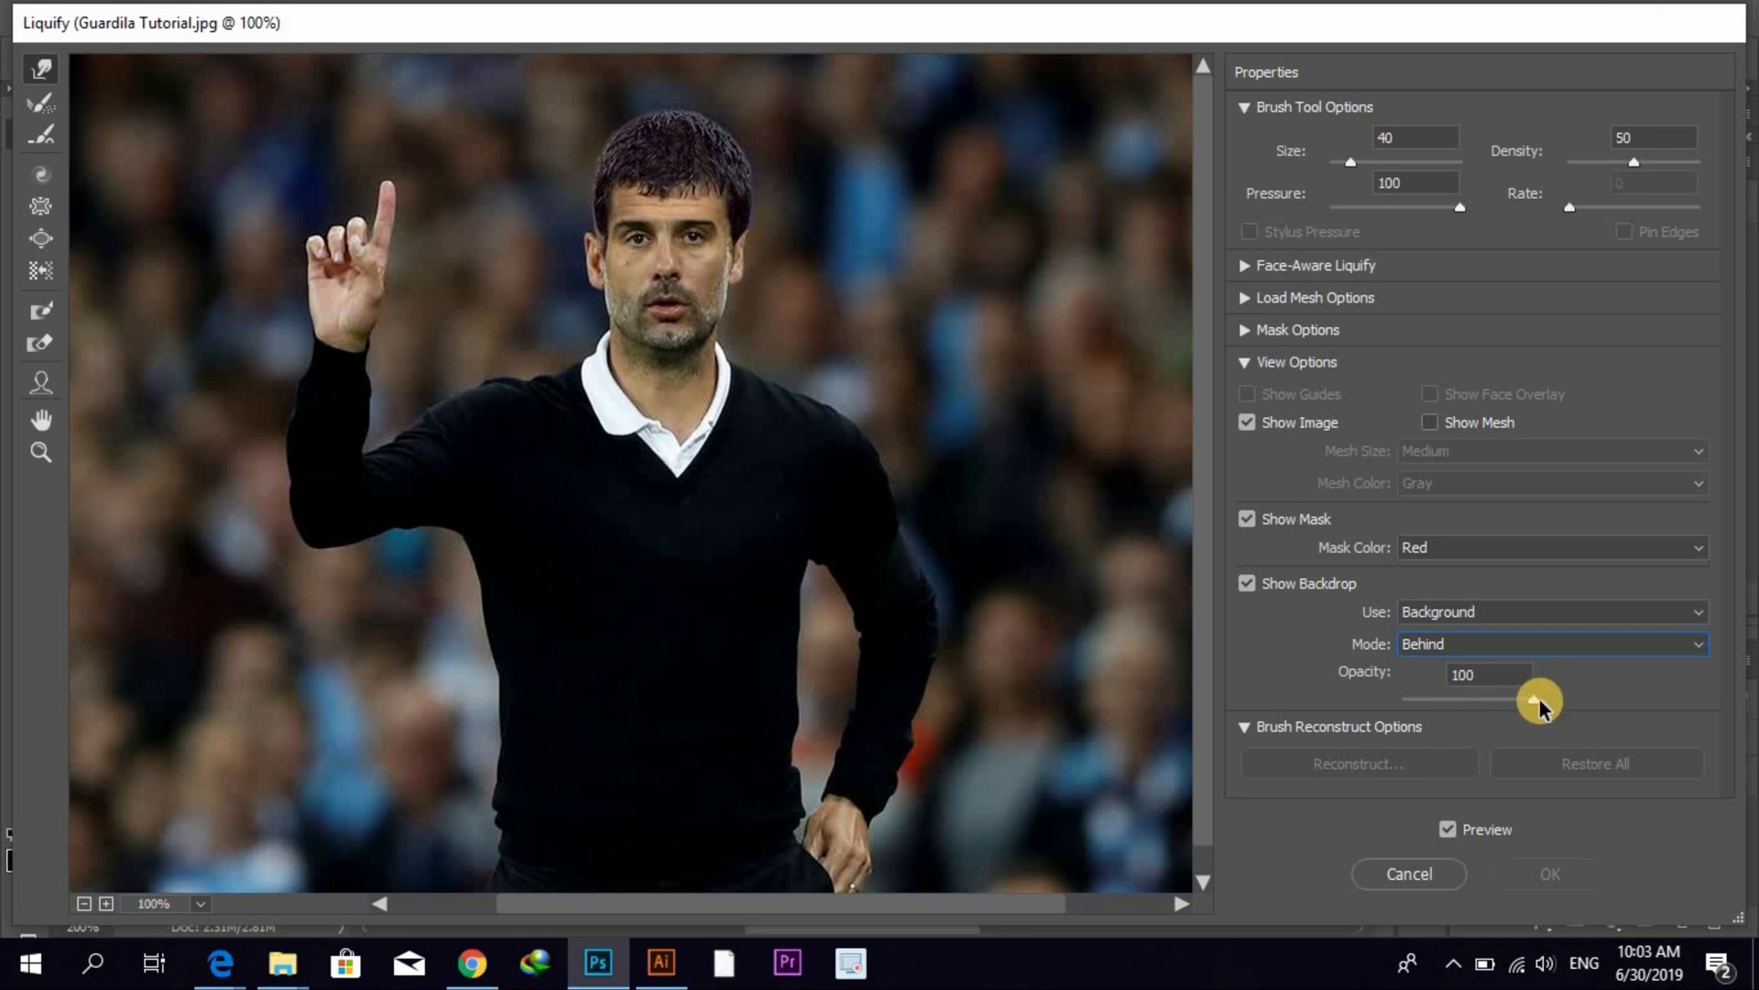
# - Lower the backdrop opacity to 27 and try pushing the hair's right and top edges toward the head with the size 40 brush
pyautogui.moveTo(1536, 701); pyautogui.dragTo(1438, 735)
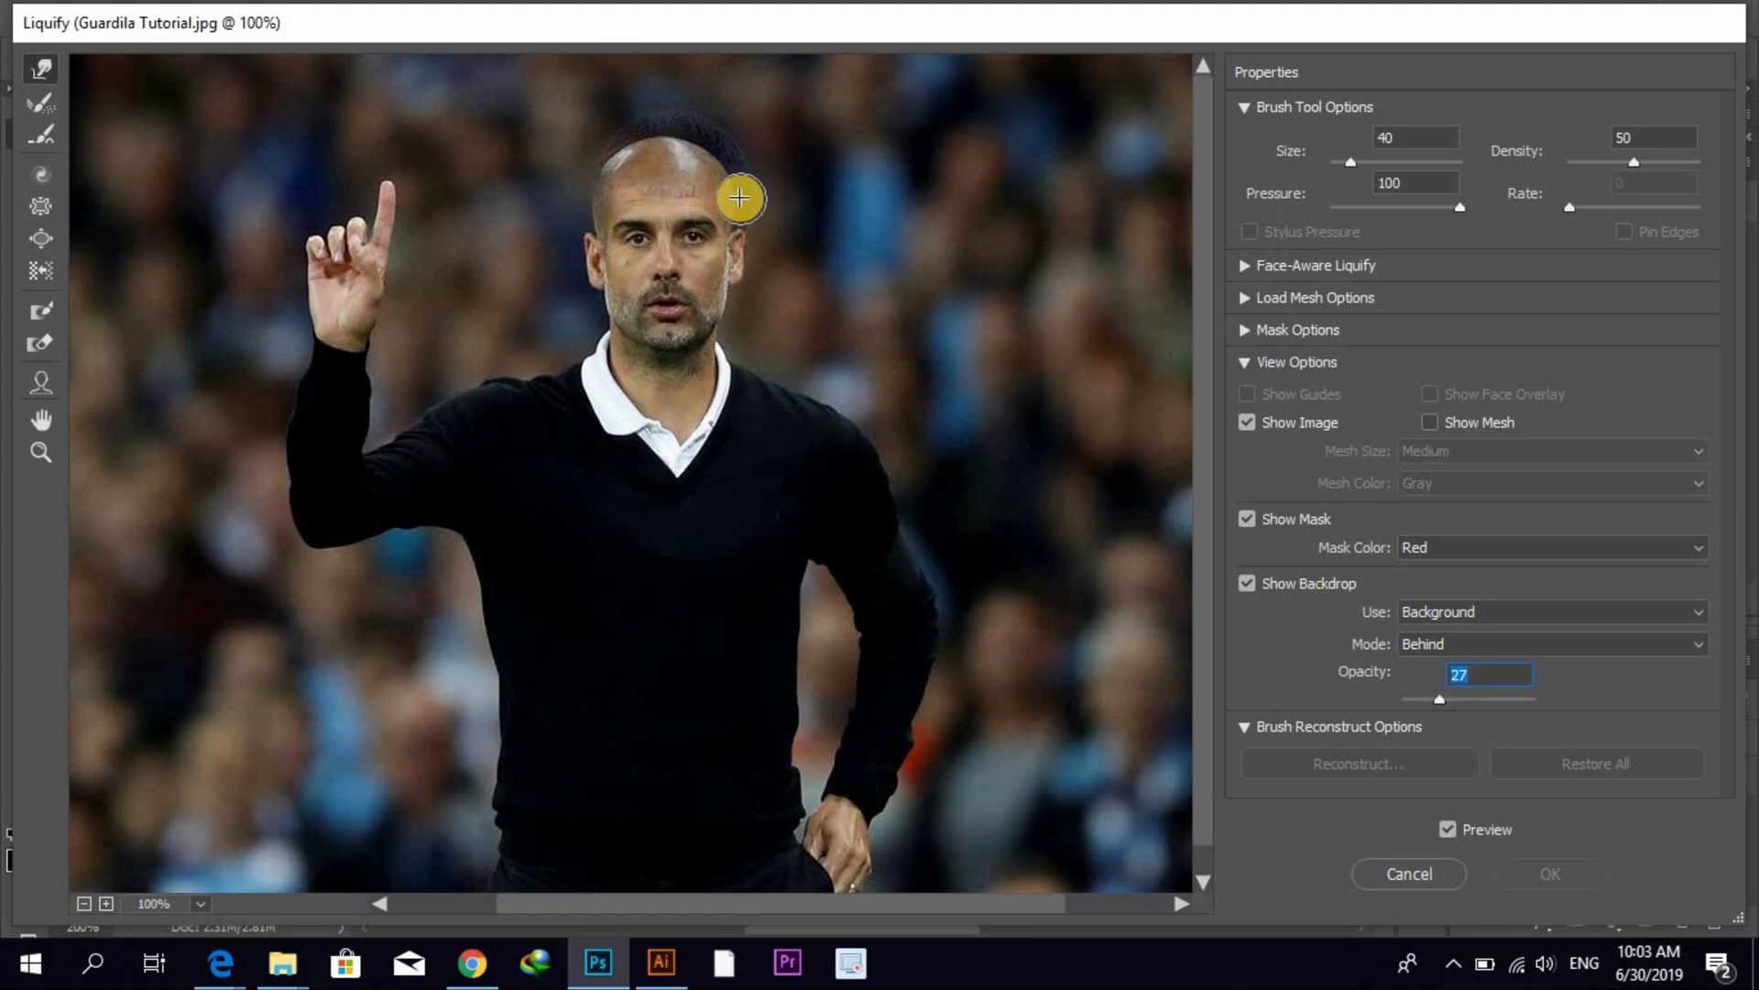
pyautogui.moveTo(740, 197); pyautogui.dragTo(734, 208)
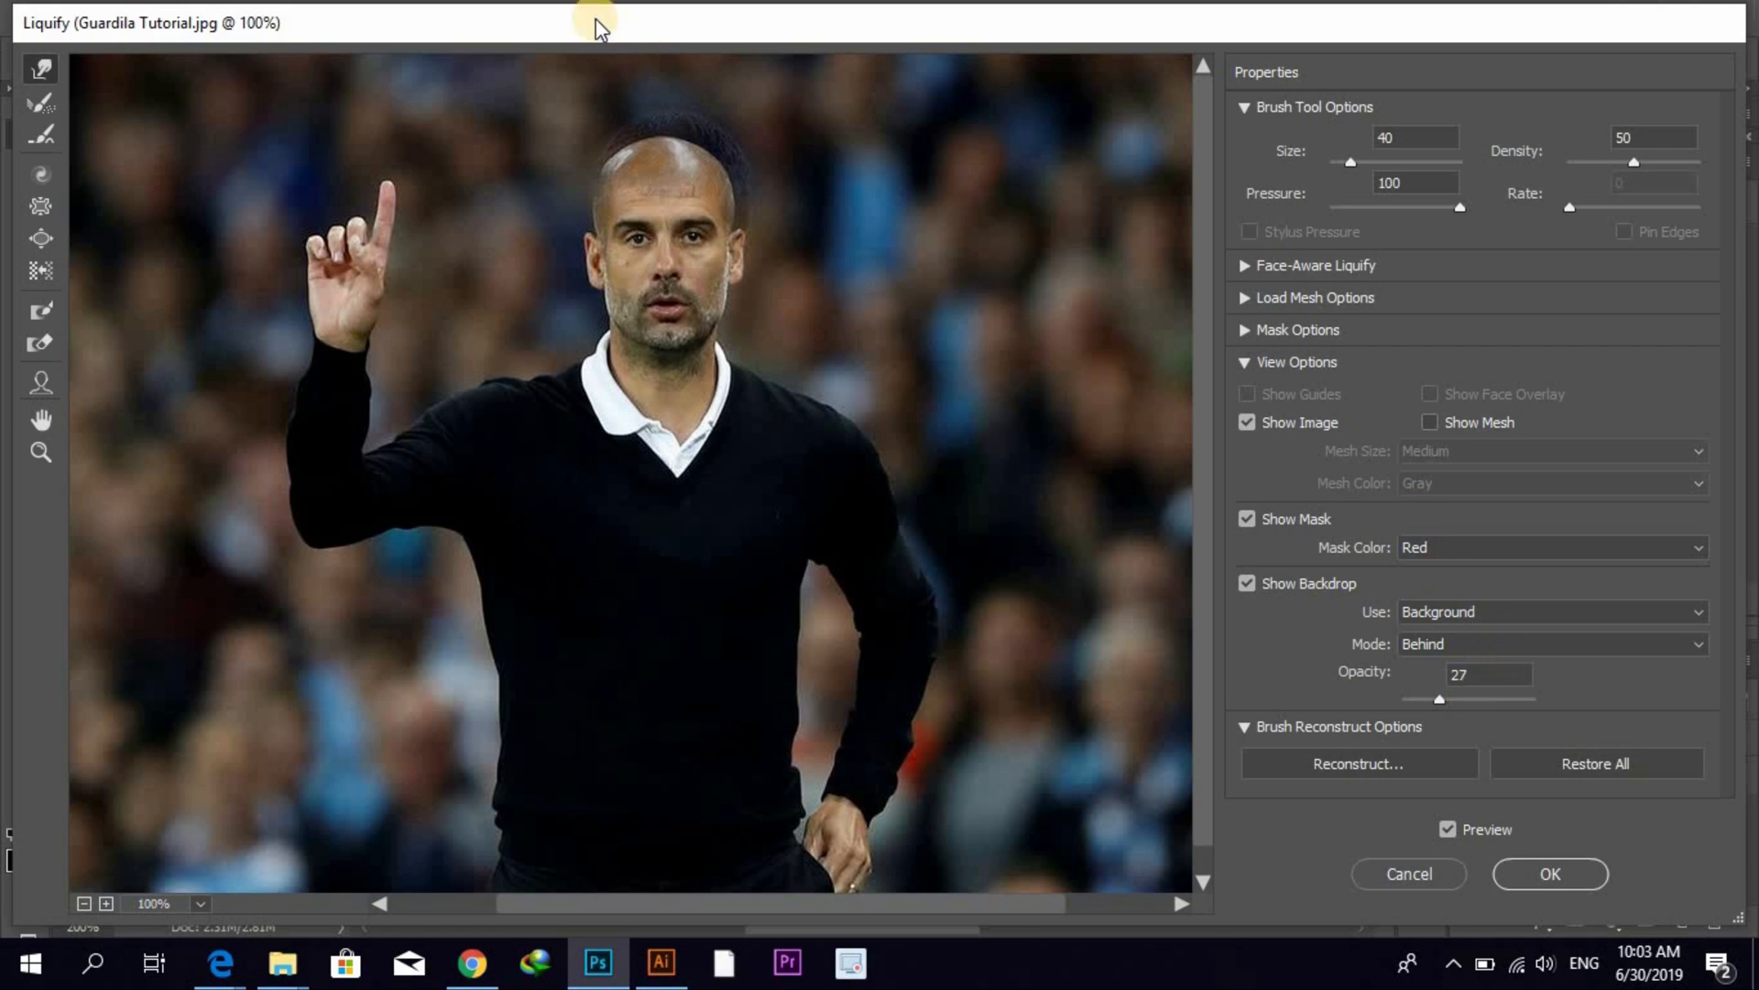
pyautogui.moveTo(716, 131); pyautogui.dragTo(688, 137)
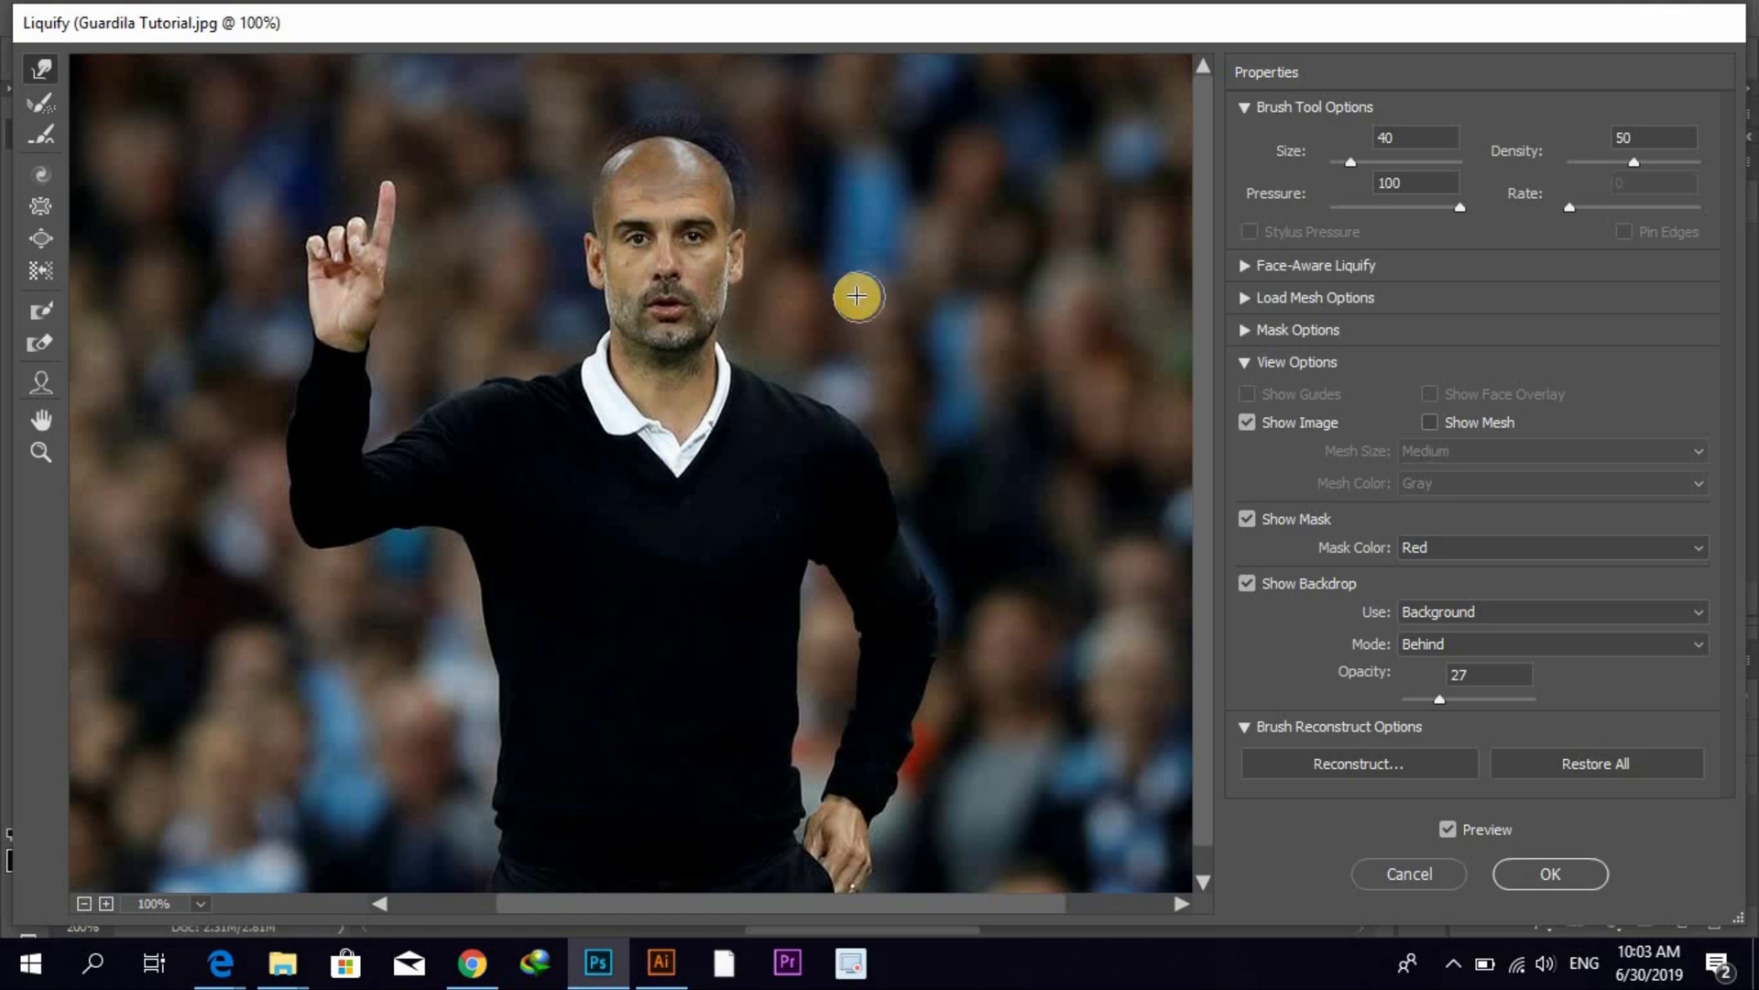
pyautogui.press('ctrl')
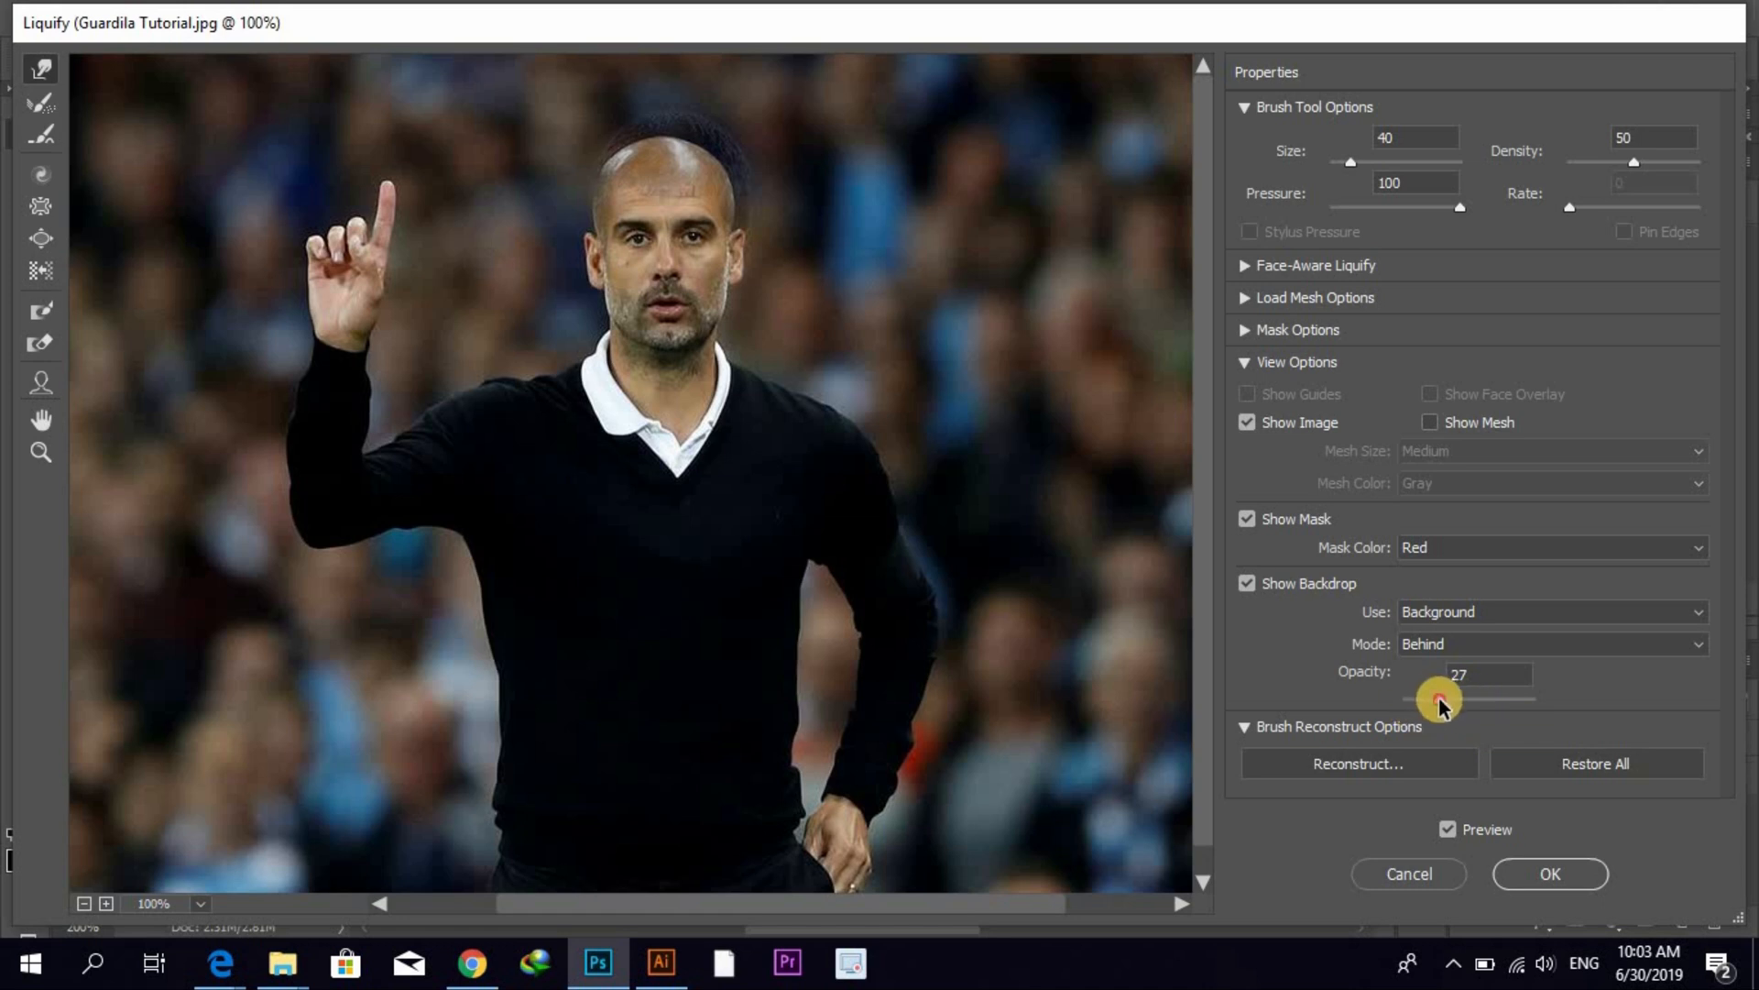
# - Undo the warp strokes, set the backdrop opacity to 70 and nudge the hair at the left temple above the ear
pyautogui.moveTo(1438, 700); pyautogui.dragTo(1493, 722)
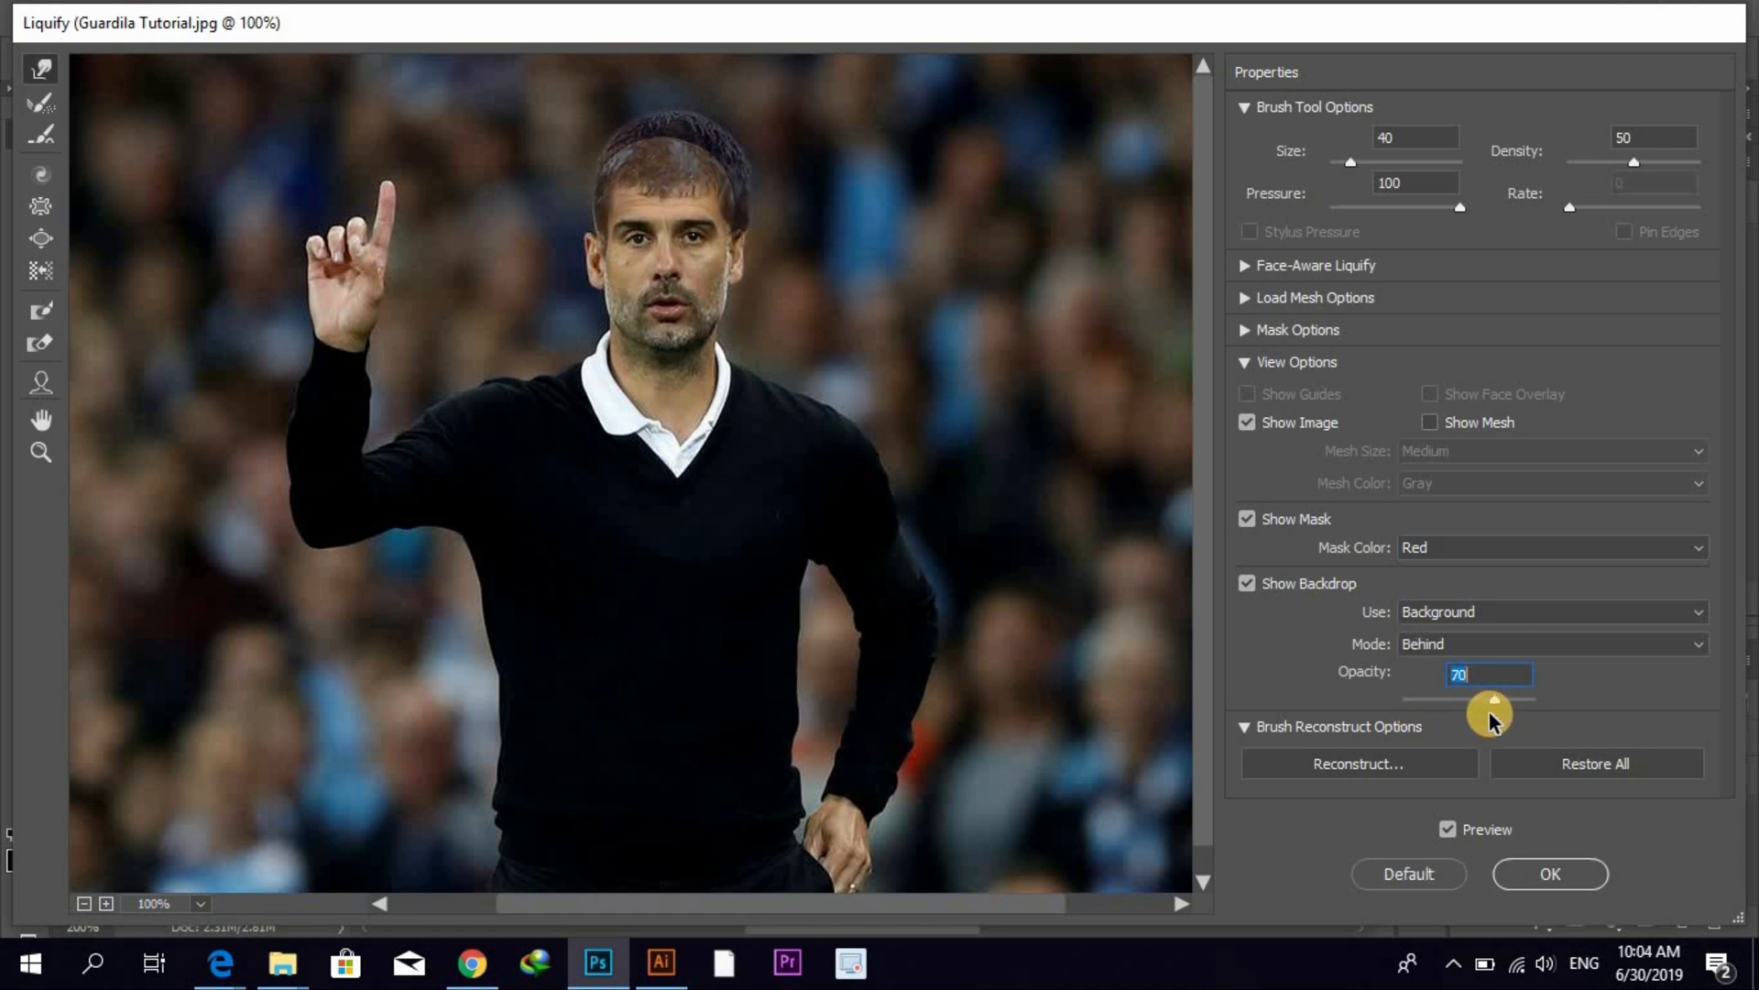
pyautogui.hotkey('ctrl', 'alt', 'z')
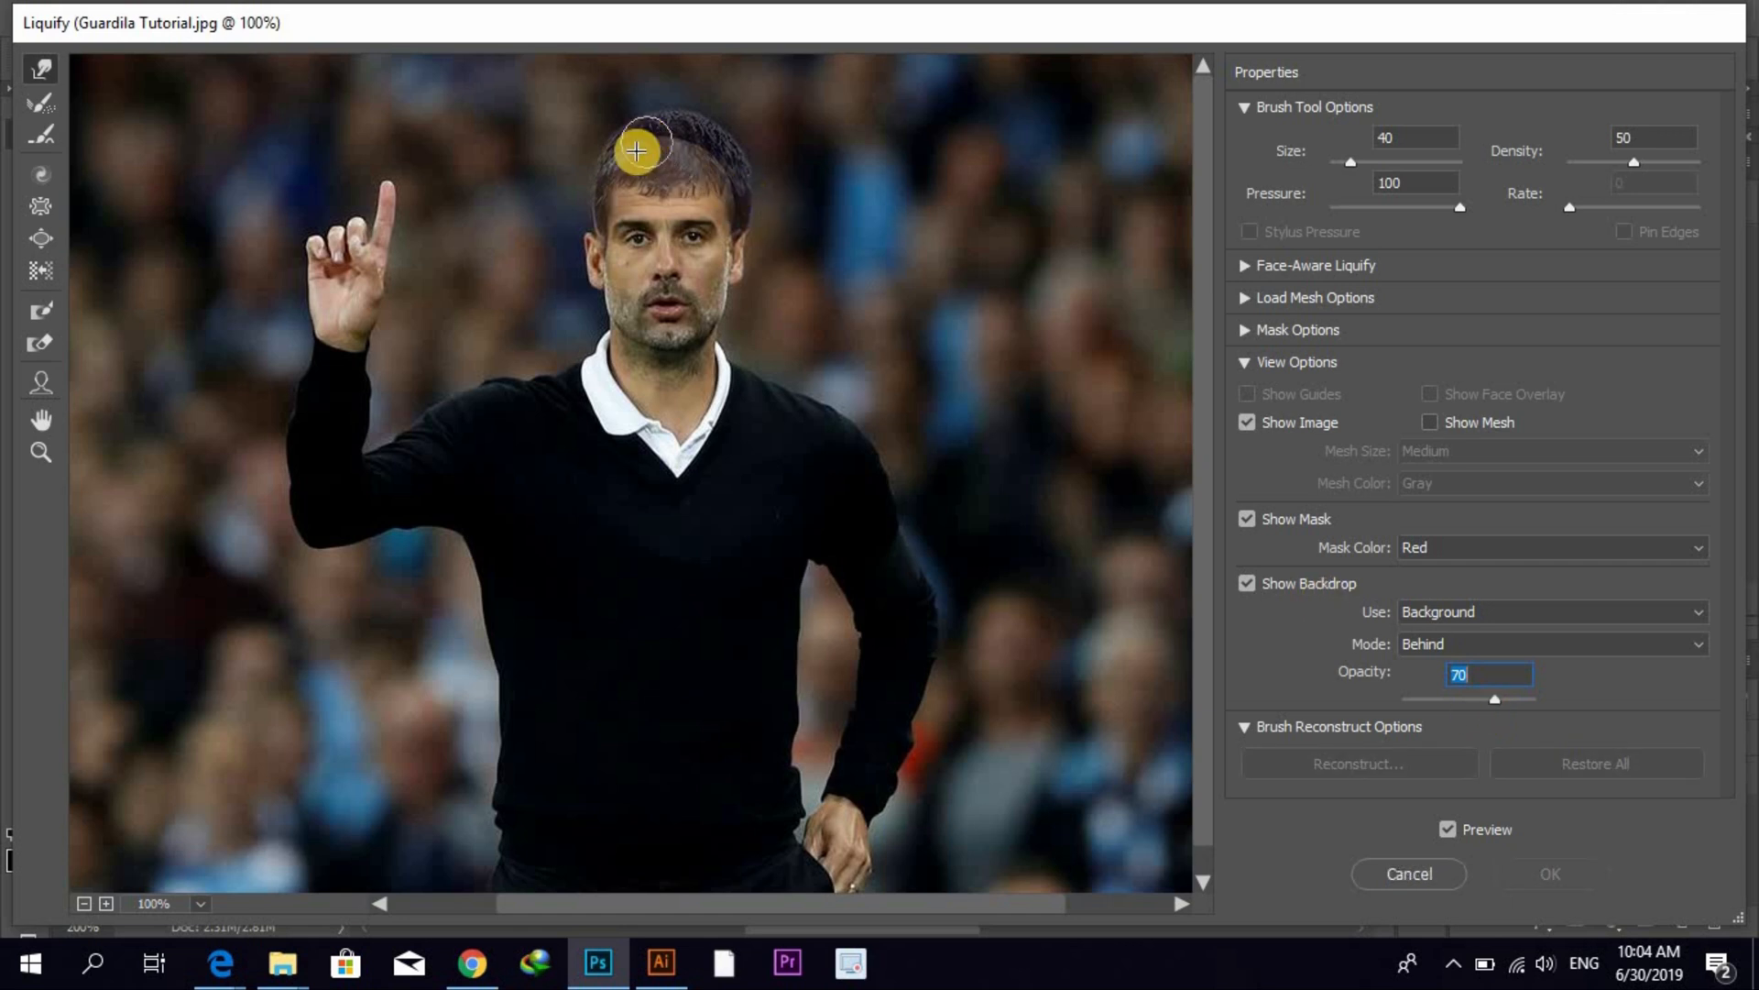
pyautogui.click(597, 237)
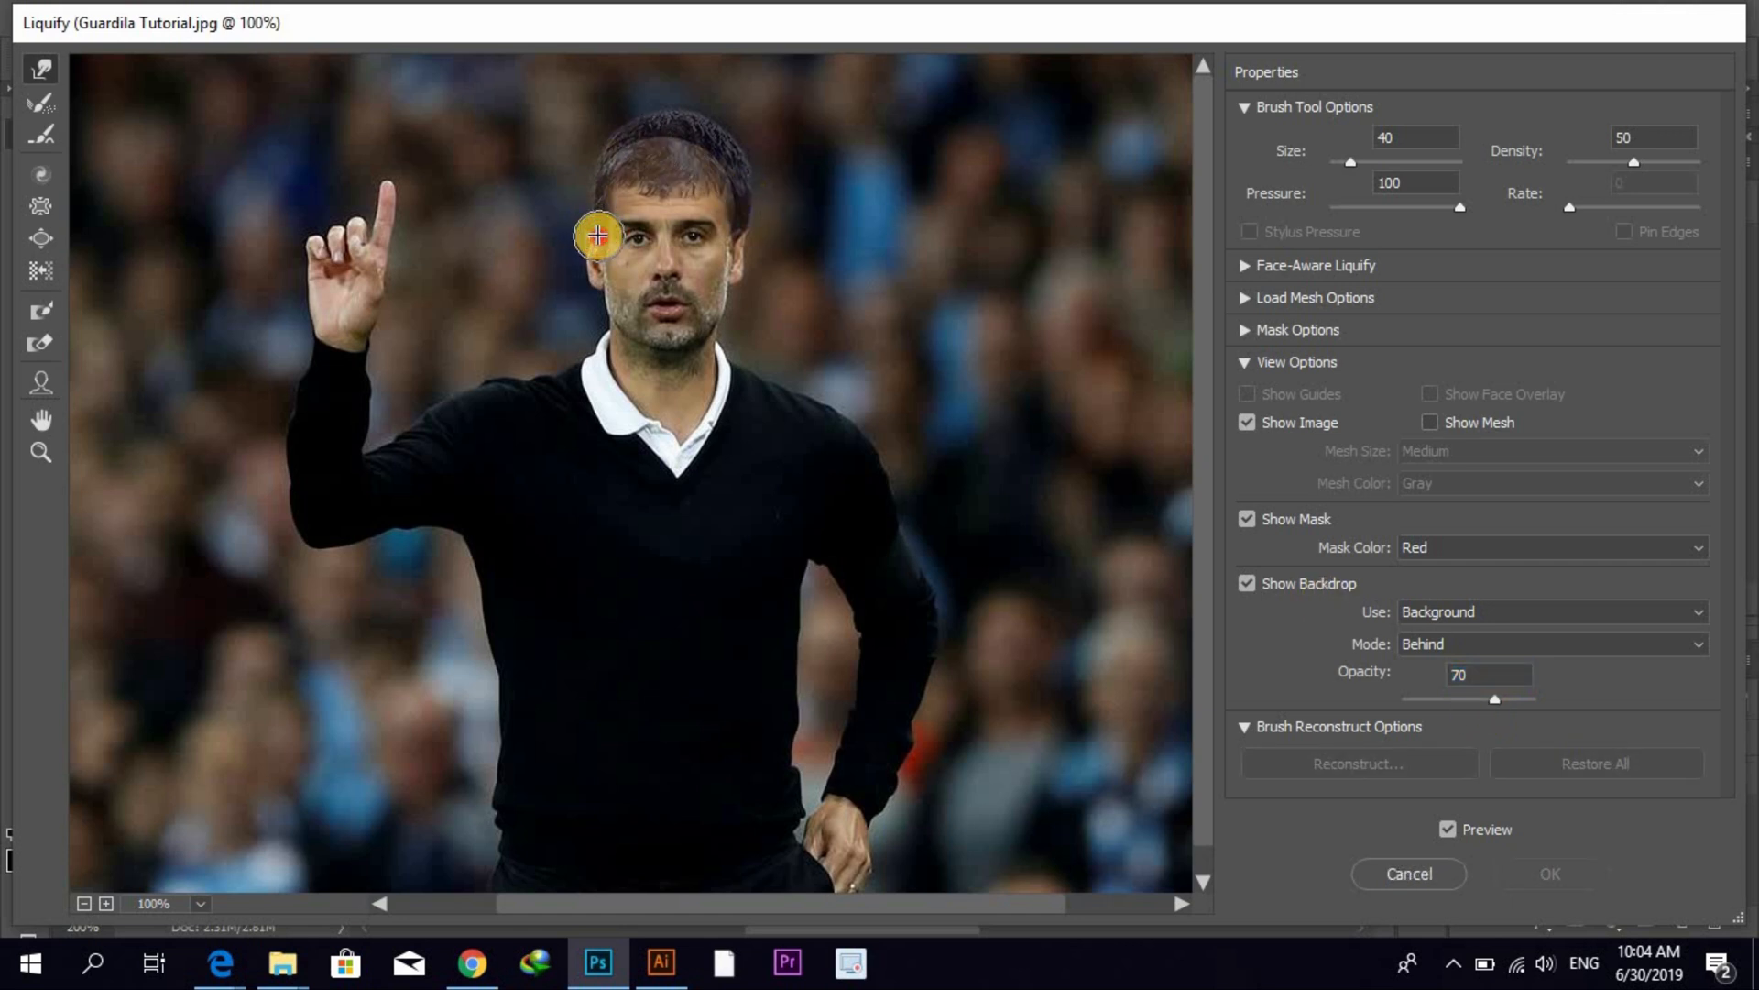
pyautogui.click(593, 228)
pyautogui.click(594, 234)
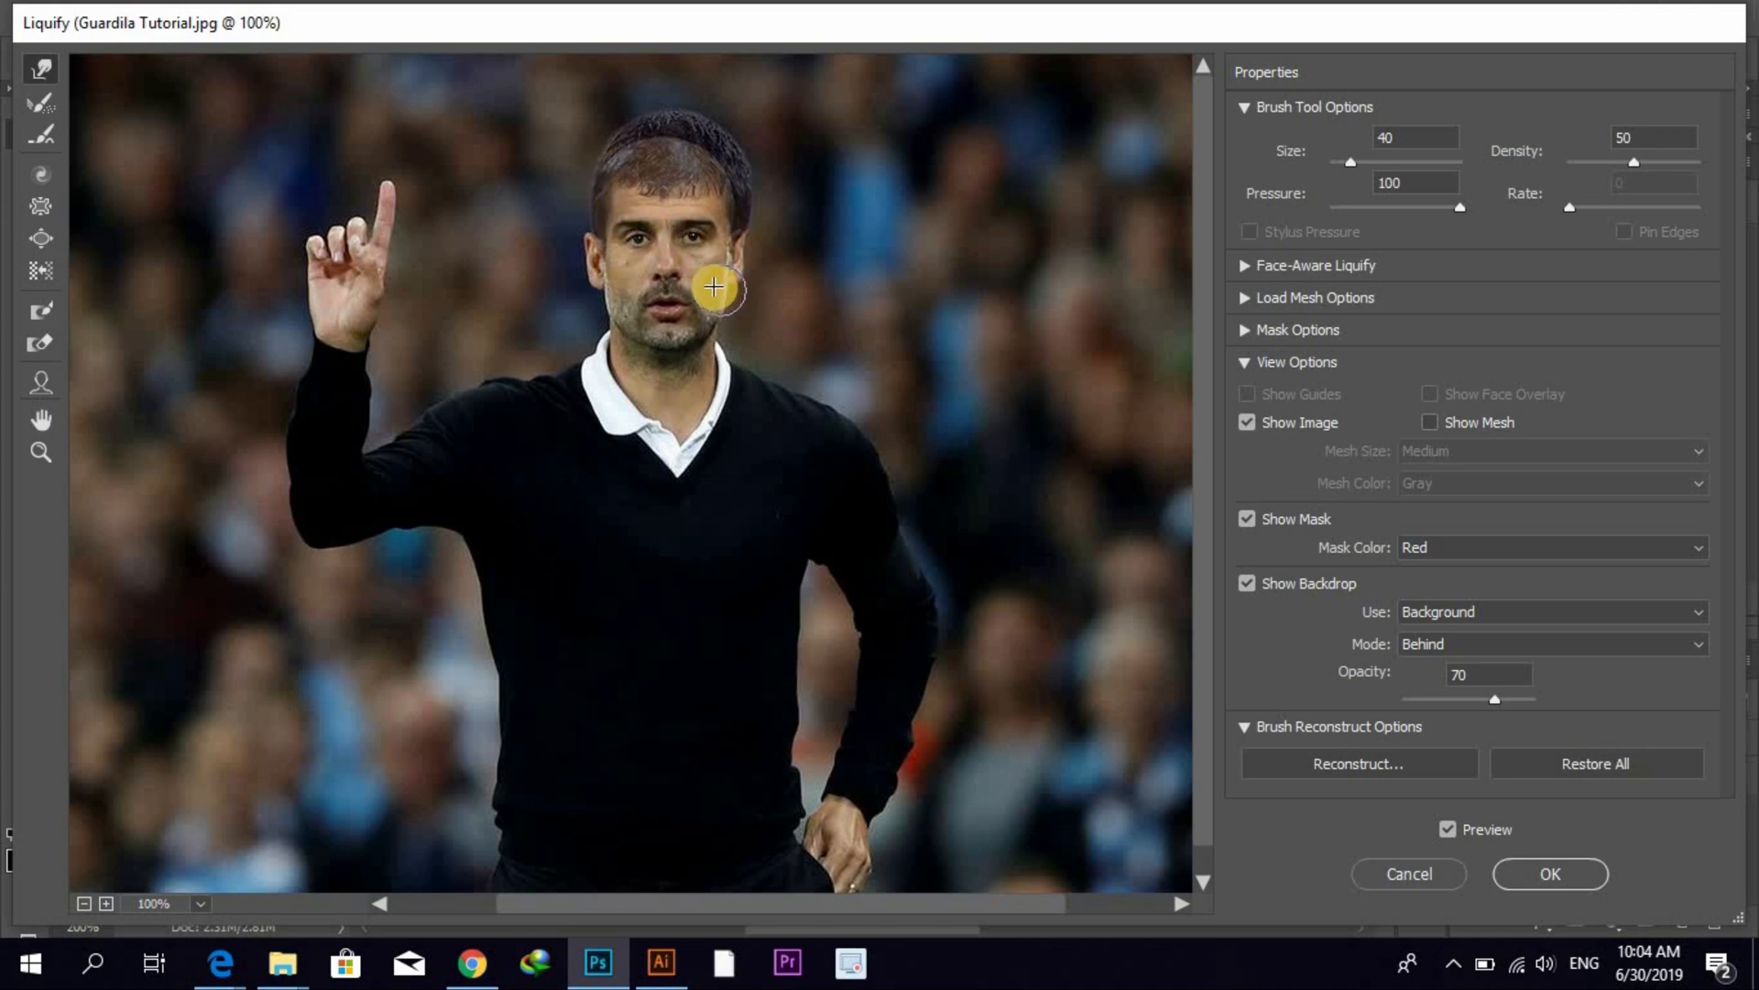
# - Set the backdrop opacity to 100 and push the hair's right edge inward, reducing the warp brush to size 30
pyautogui.moveTo(1495, 699); pyautogui.dragTo(1569, 719)
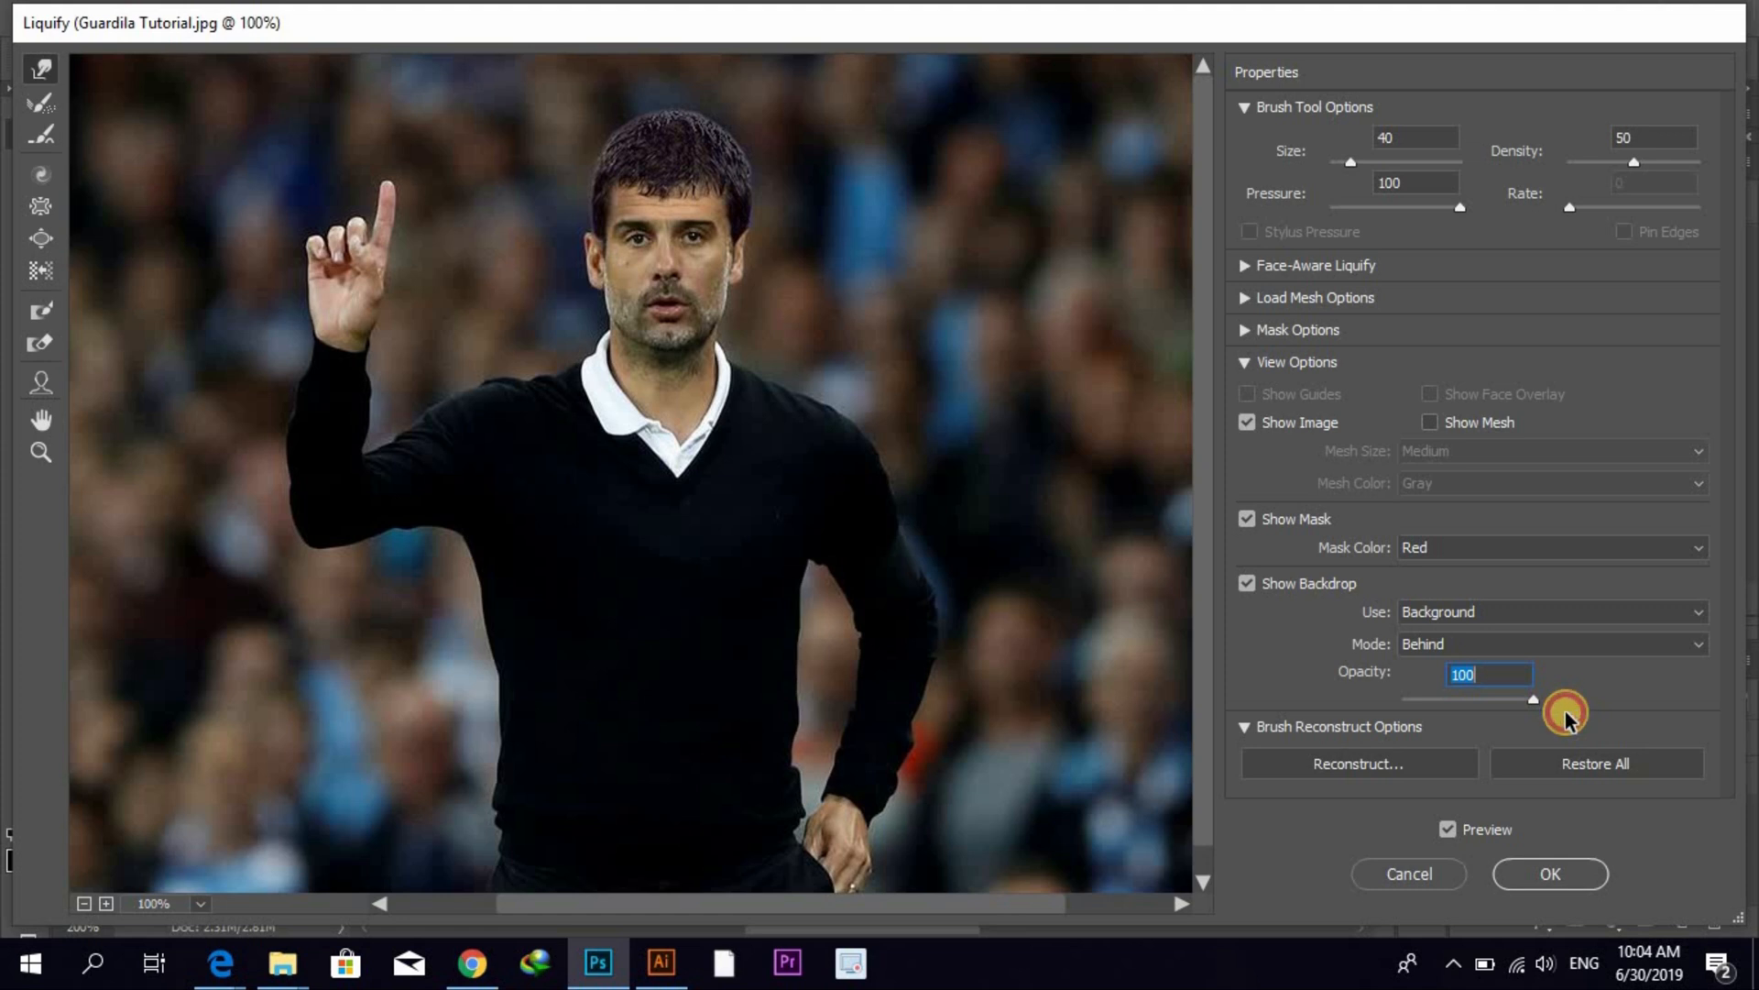
pyautogui.click(738, 171)
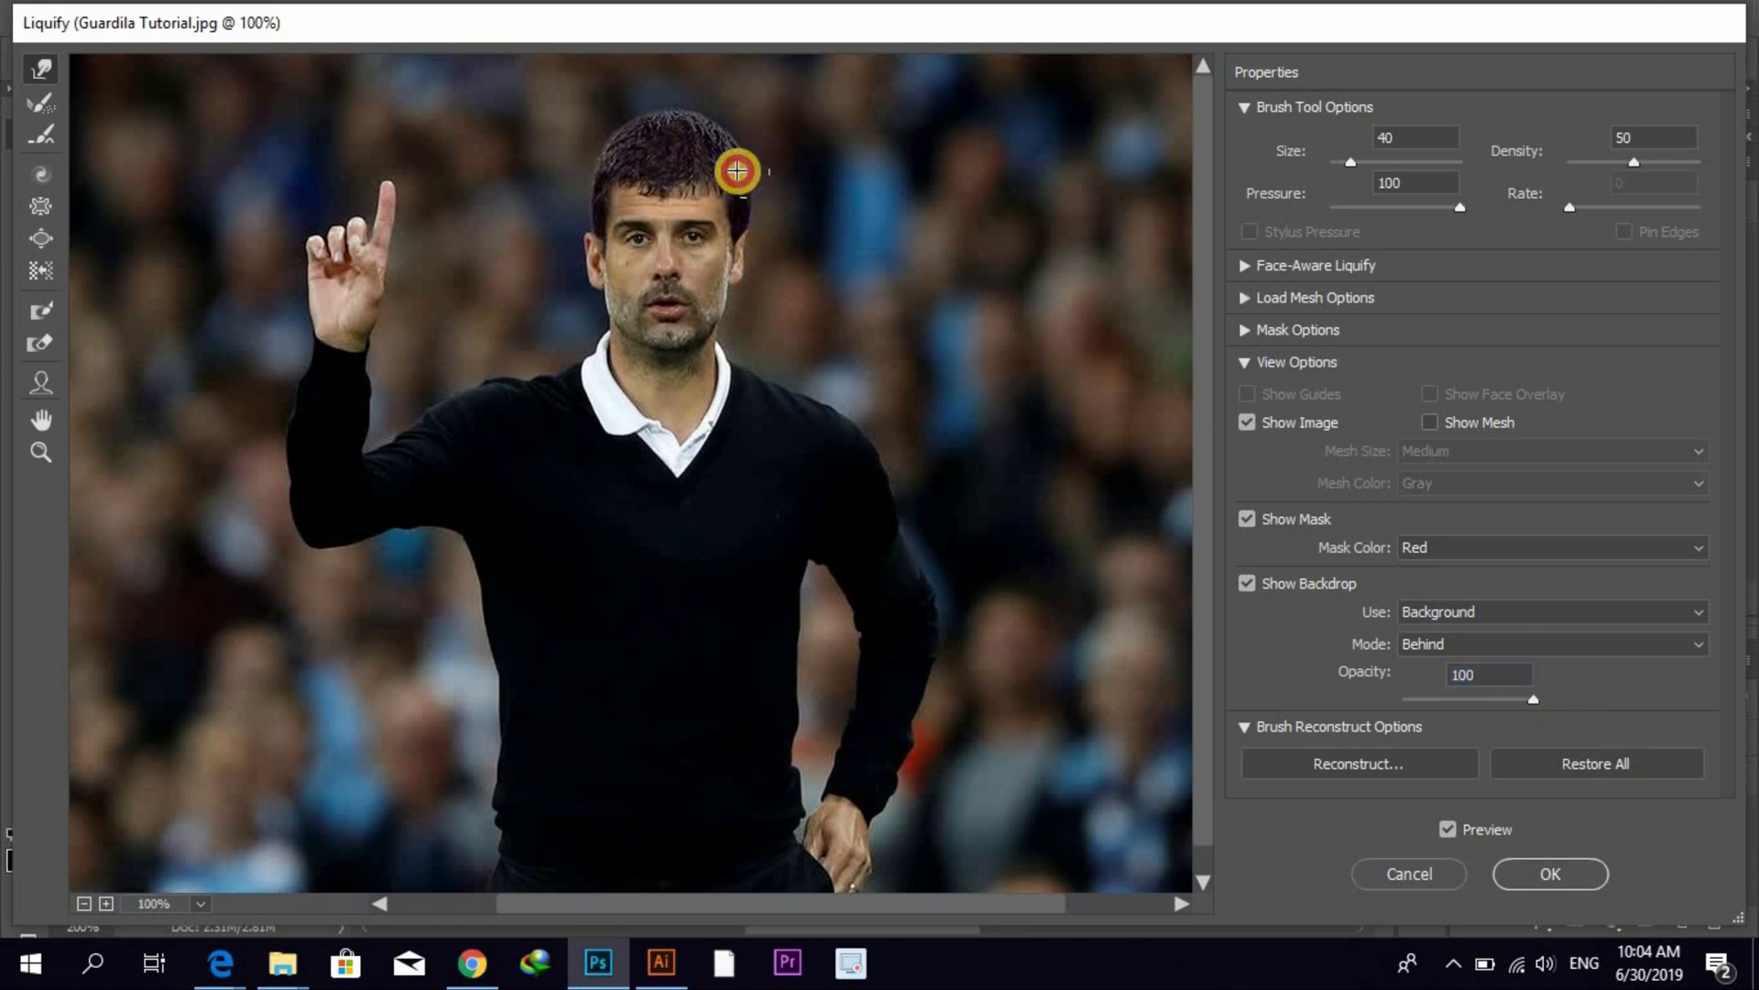
pyautogui.press('alt')
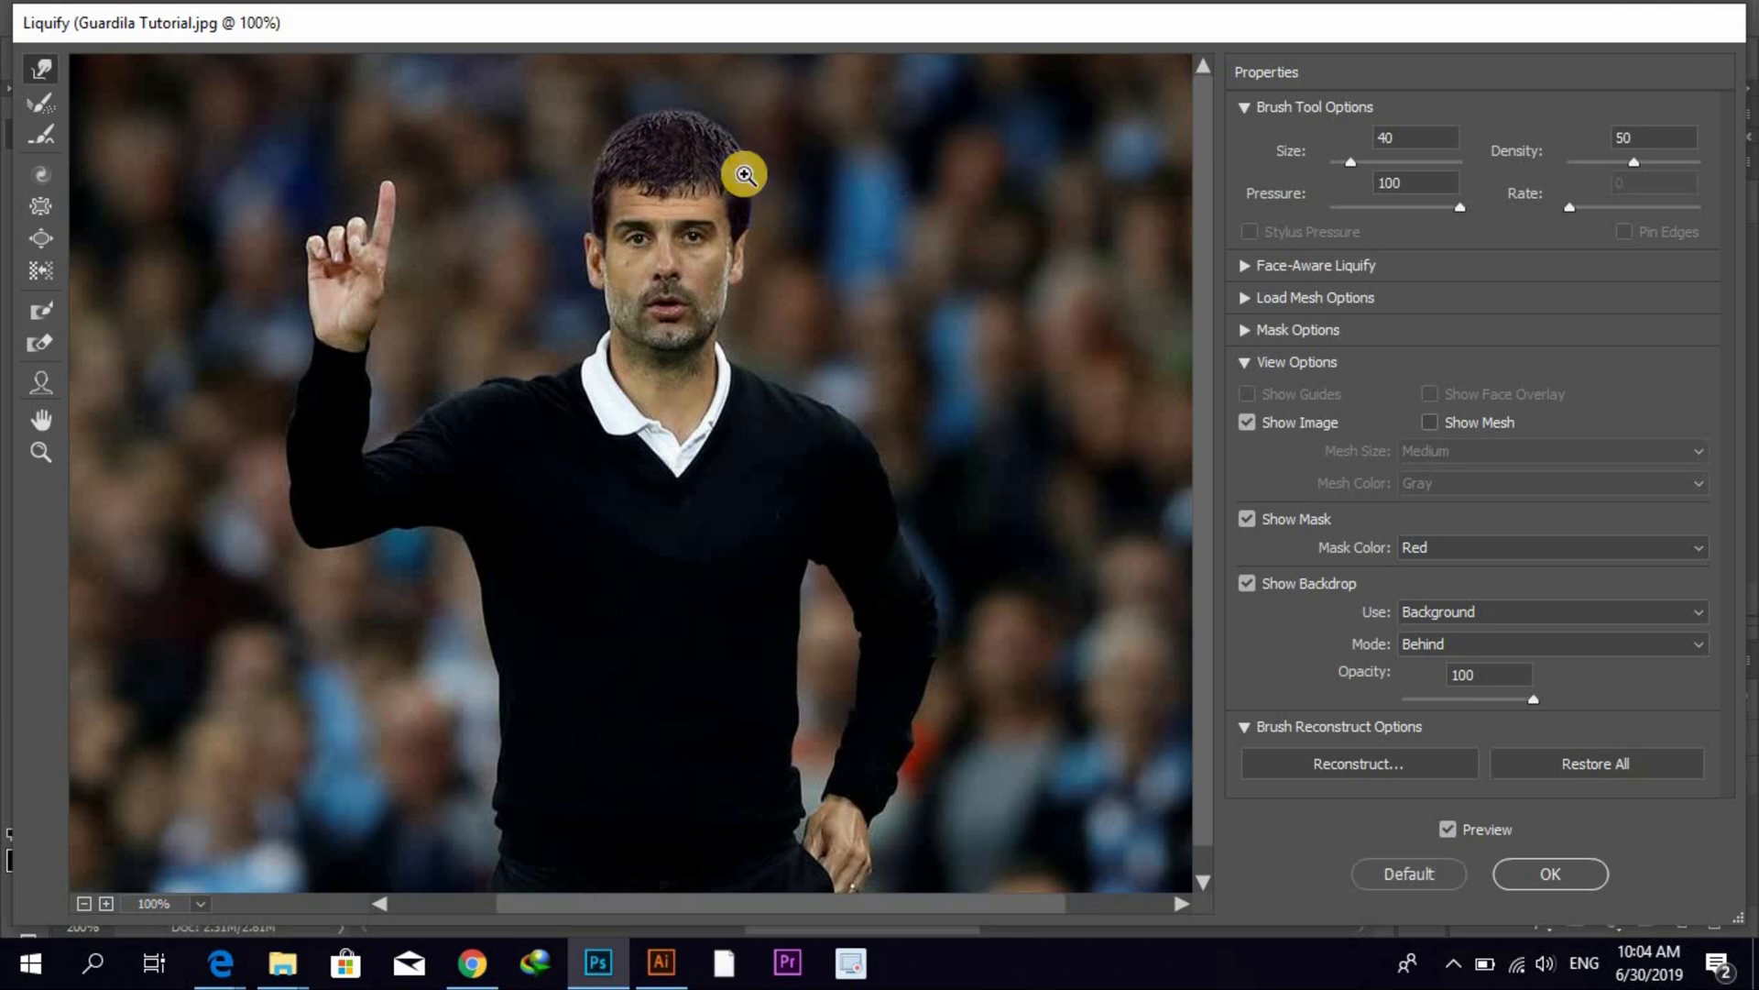
pyautogui.keyDown('ctrl'); pyautogui.click(744, 175); pyautogui.keyUp('ctrl')
pyautogui.scroll(5, 743, 173)
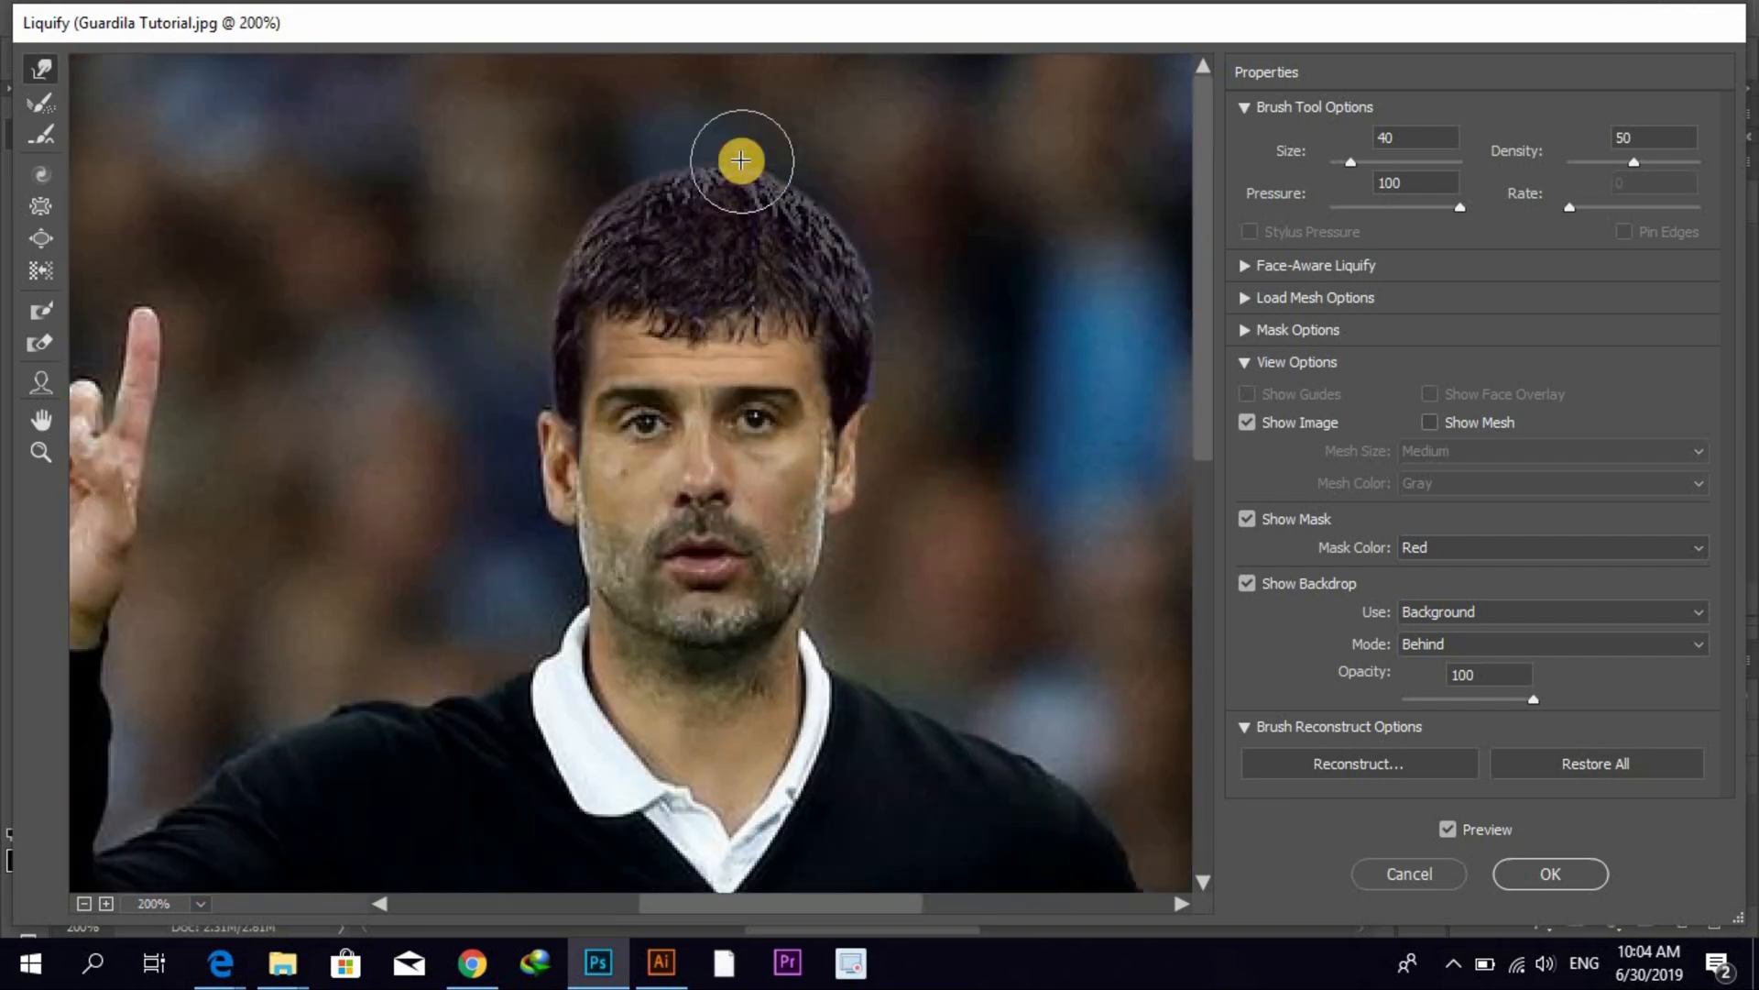
pyautogui.press('[')
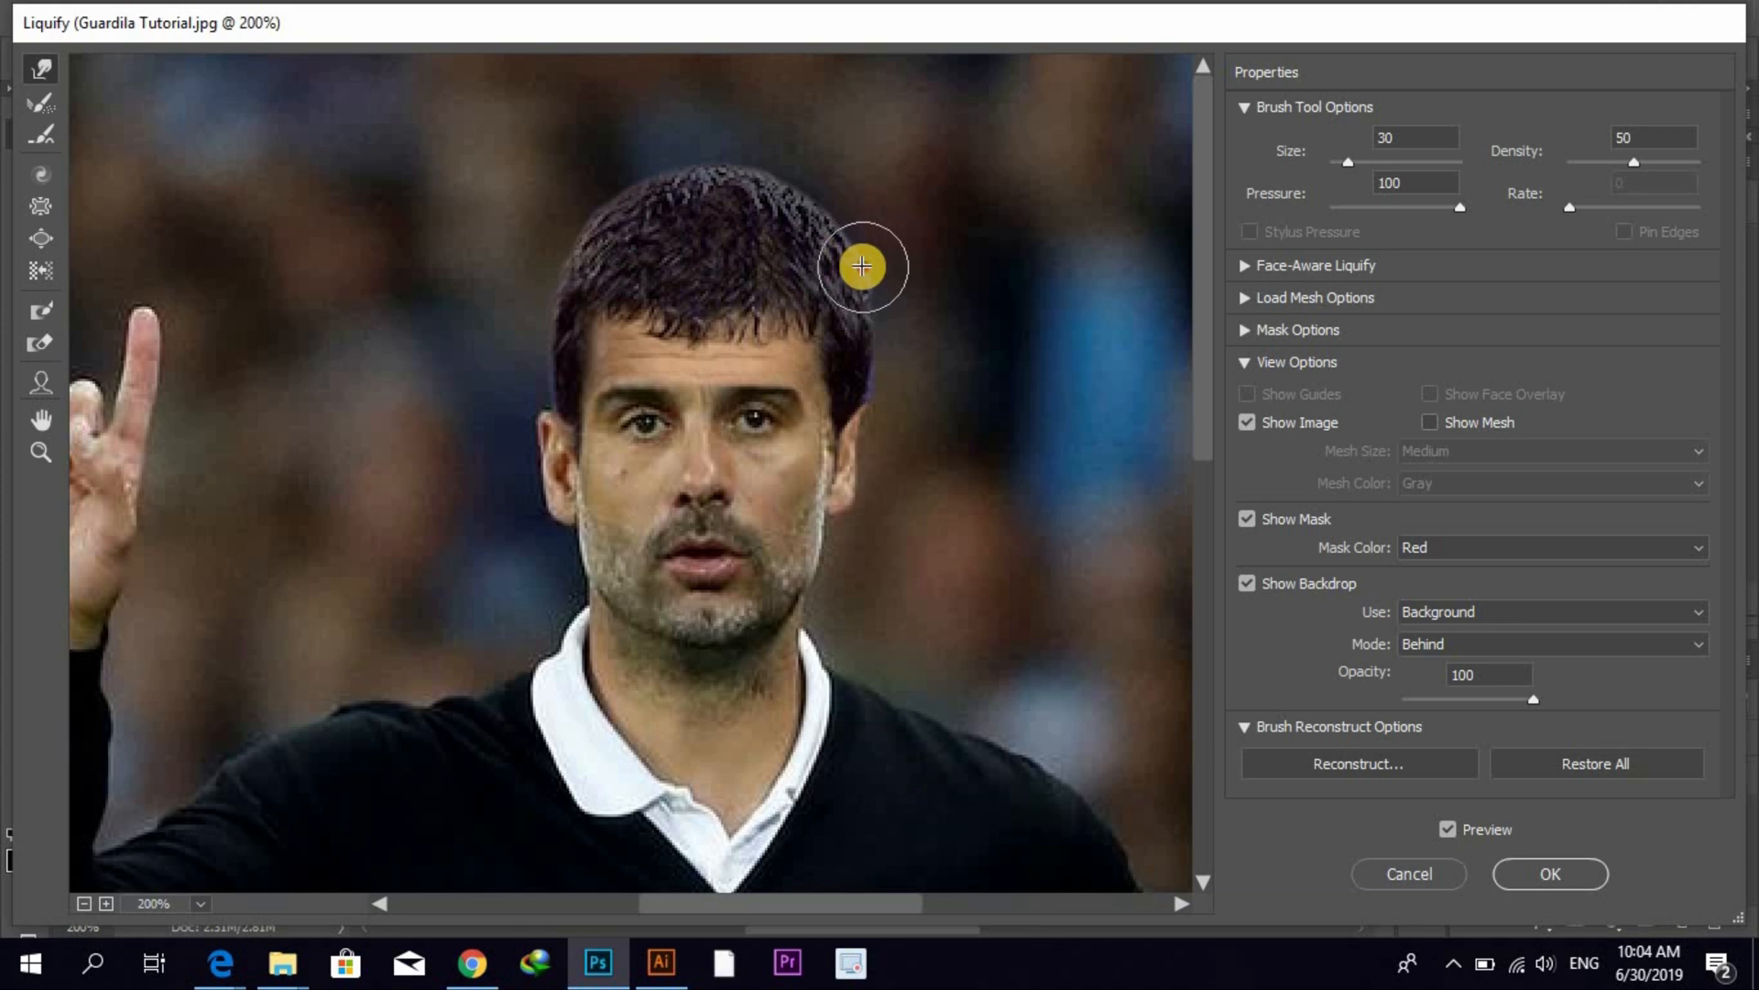
pyautogui.moveTo(864, 267); pyautogui.dragTo(827, 256)
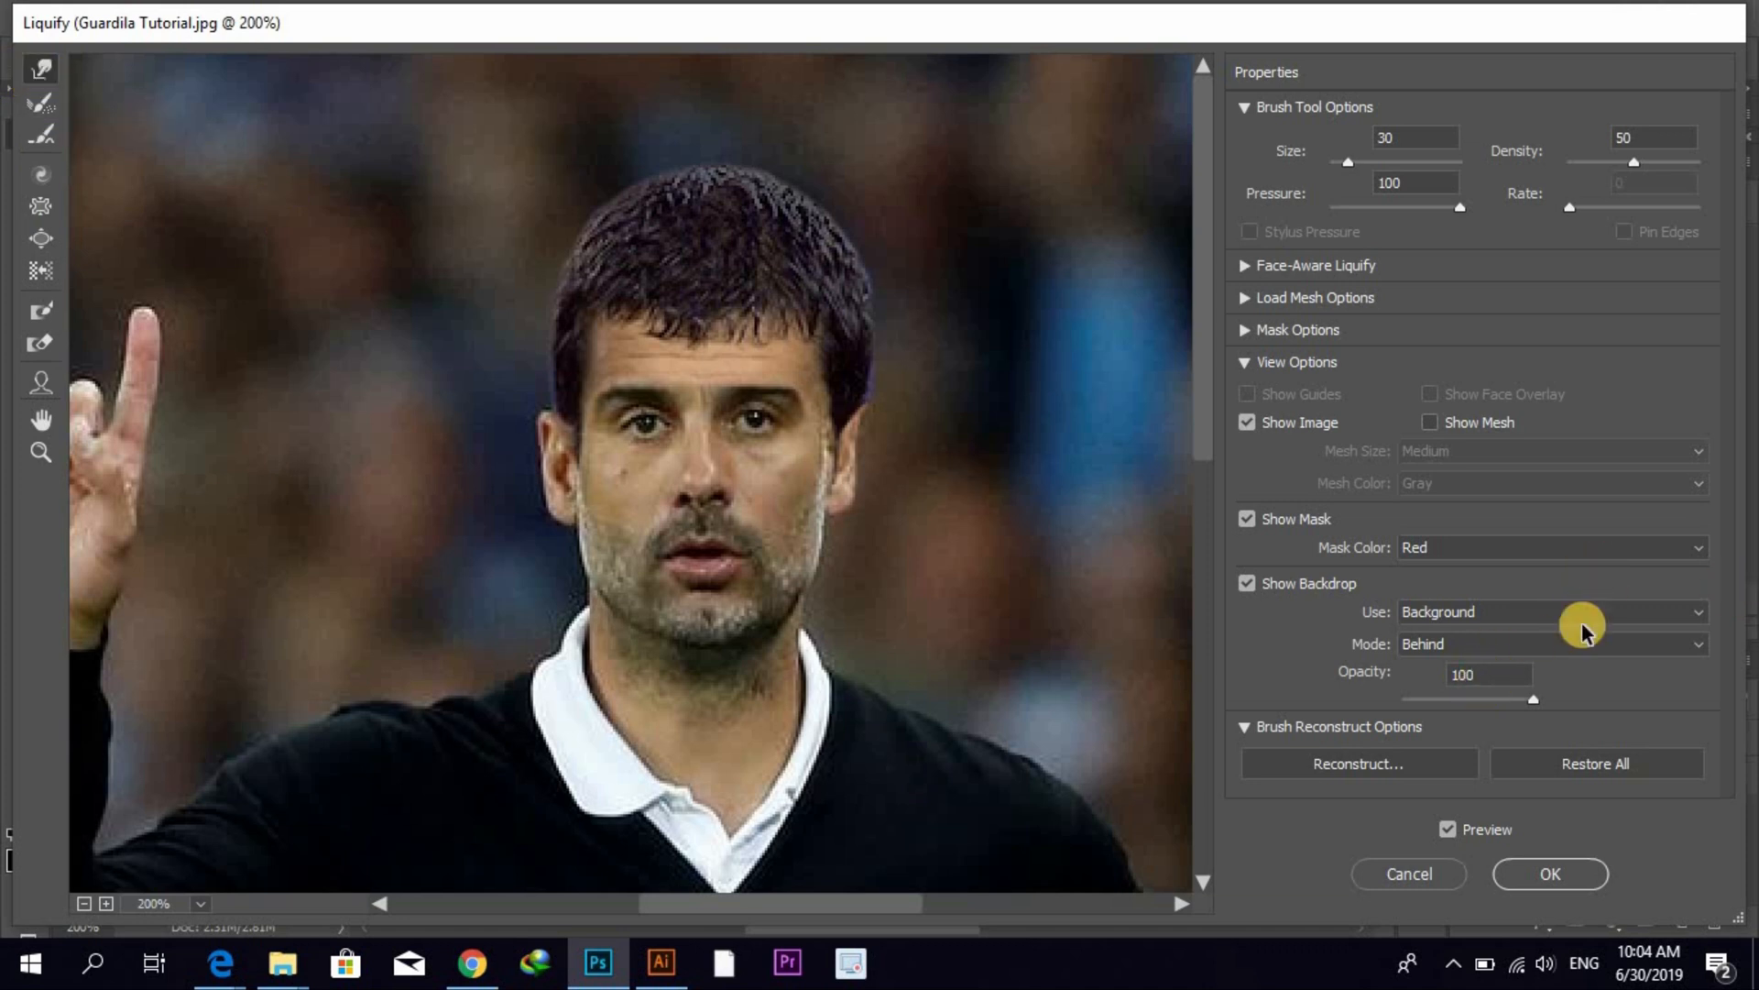
# - Lower the backdrop opacity to 65, nudge the hair's right edge and left temple, and restore the opacity to 100
pyautogui.moveTo(1531, 698); pyautogui.dragTo(1486, 707)
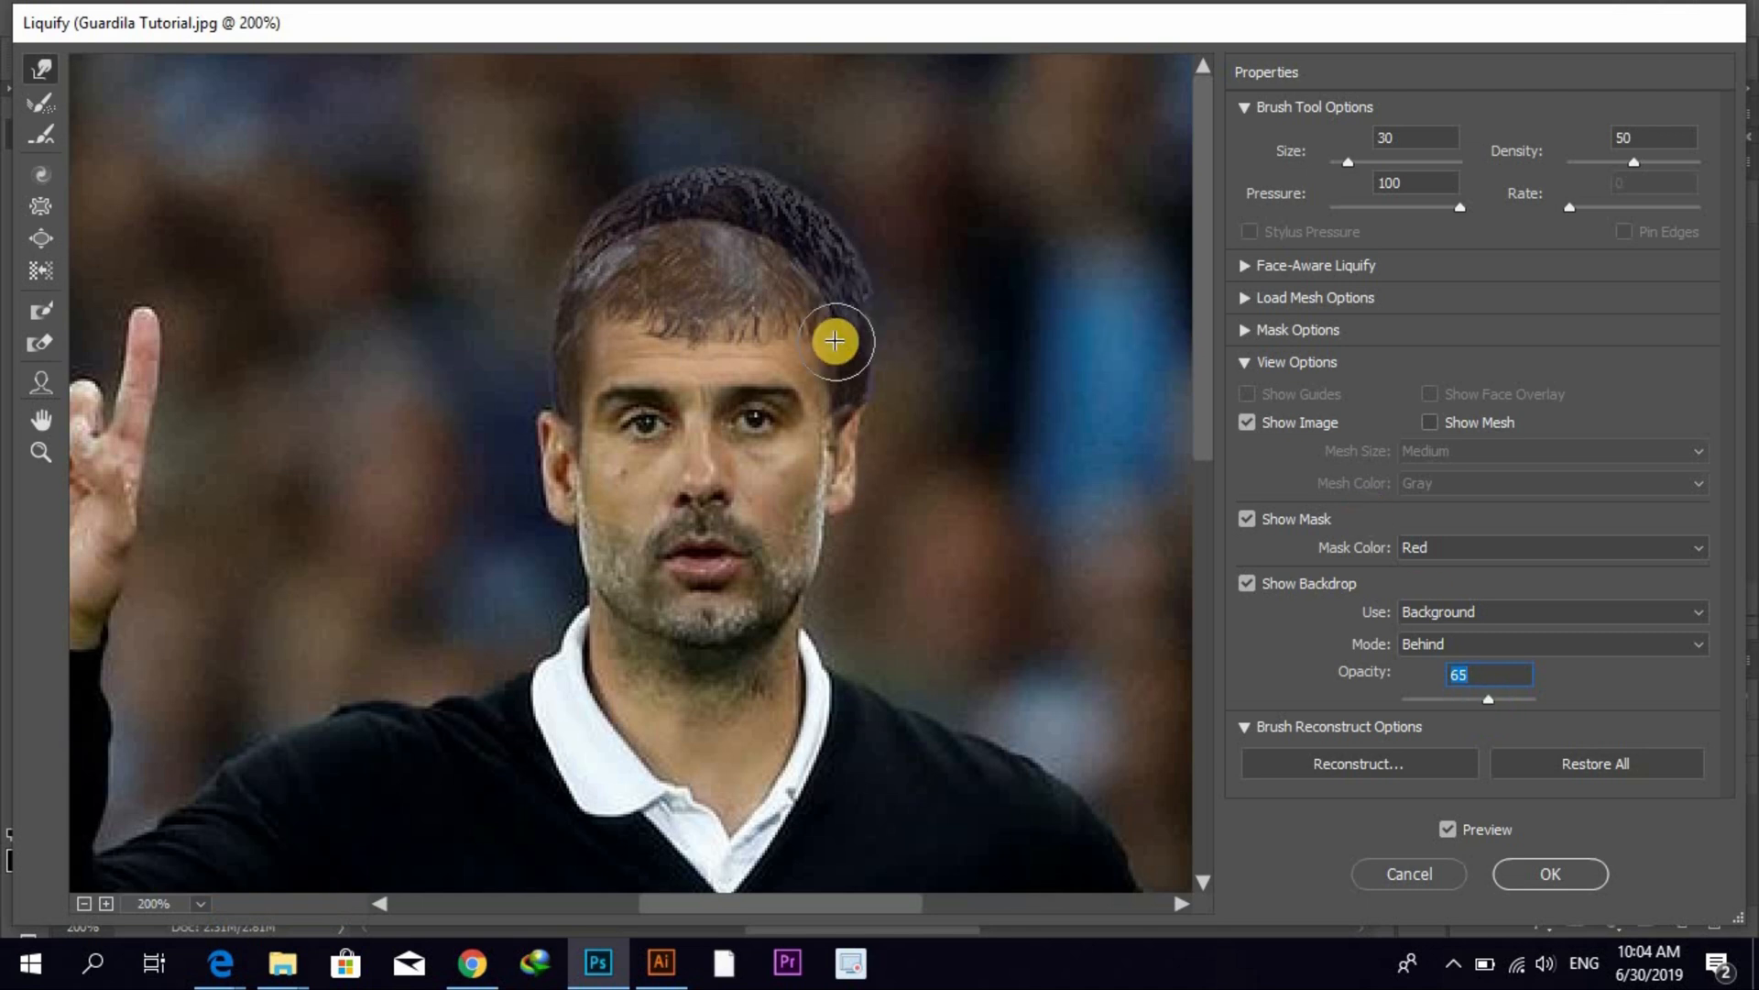
pyautogui.click(835, 261)
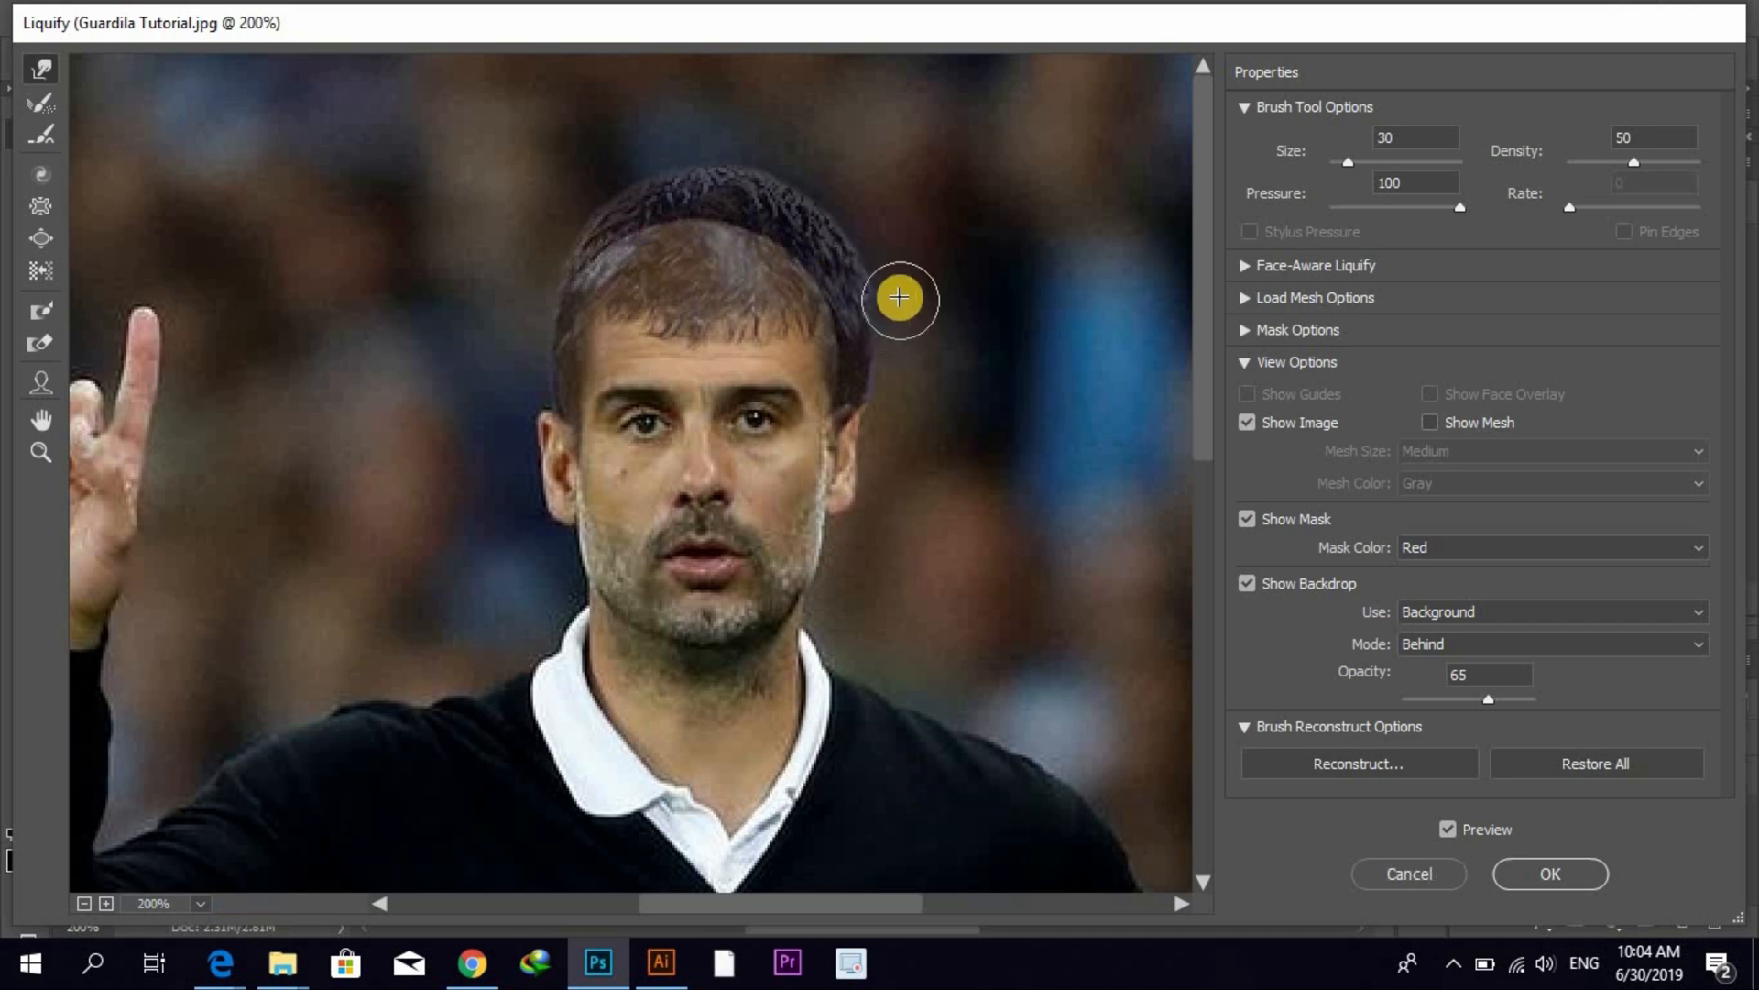
pyautogui.press('ctrl')
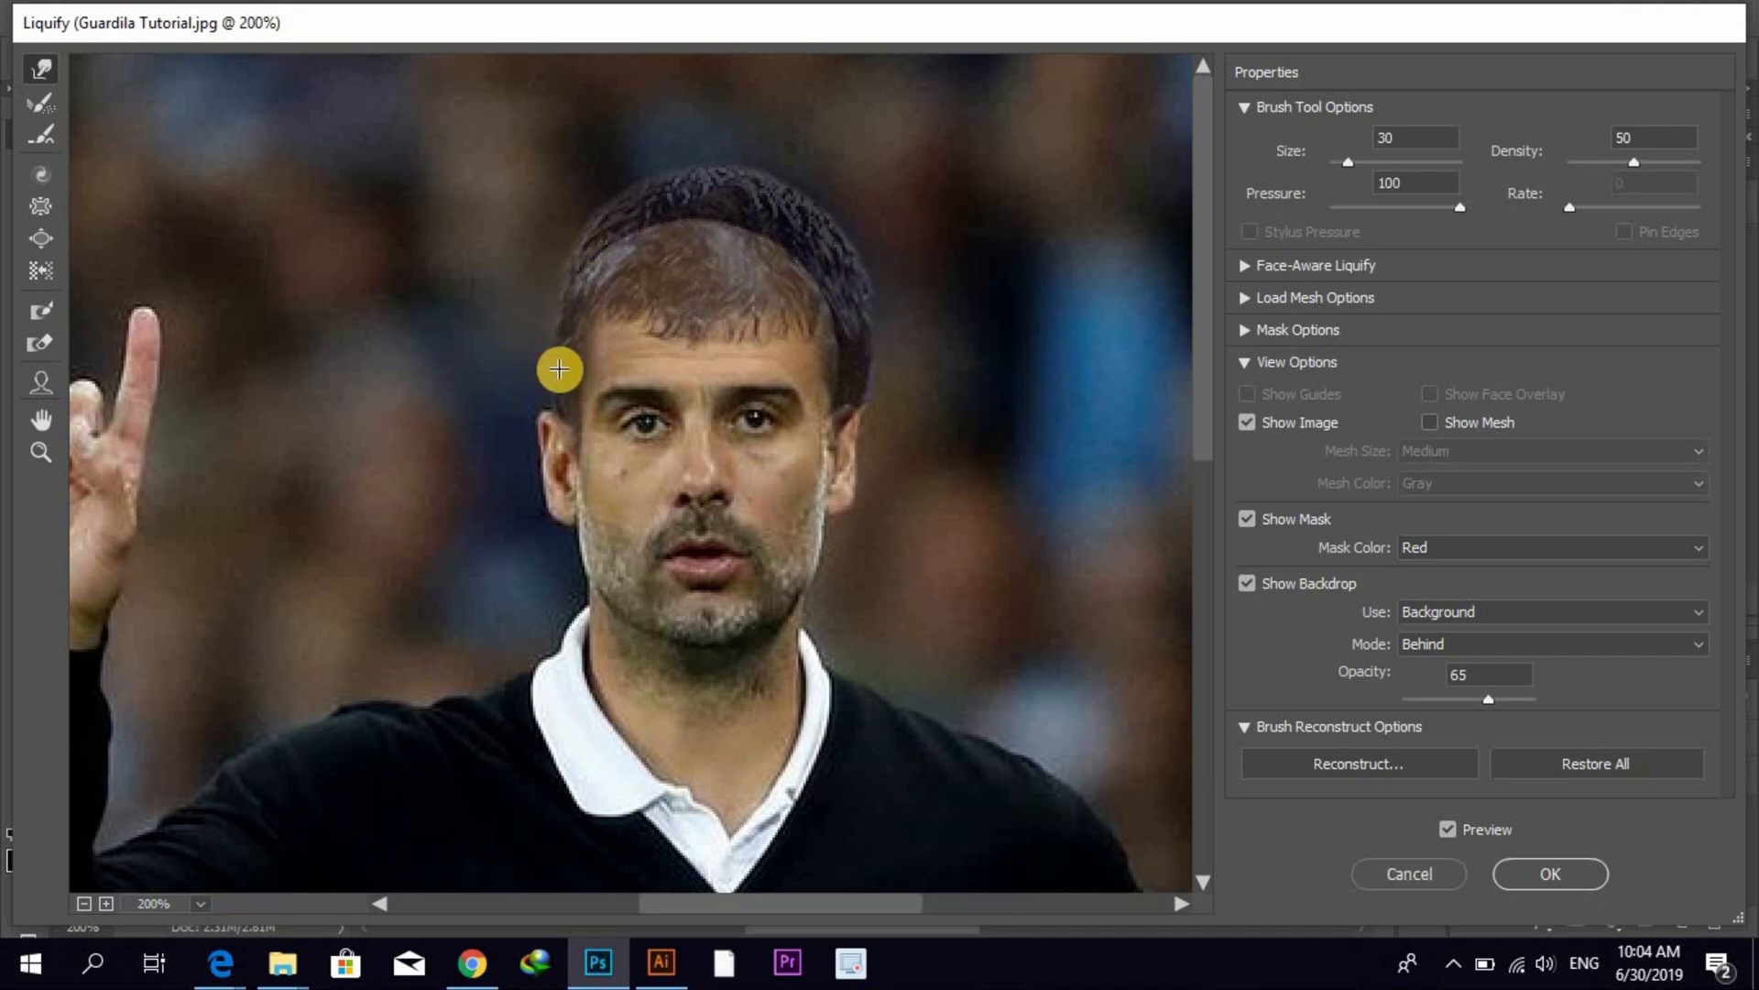
pyautogui.moveTo(556, 396); pyautogui.dragTo(556, 381)
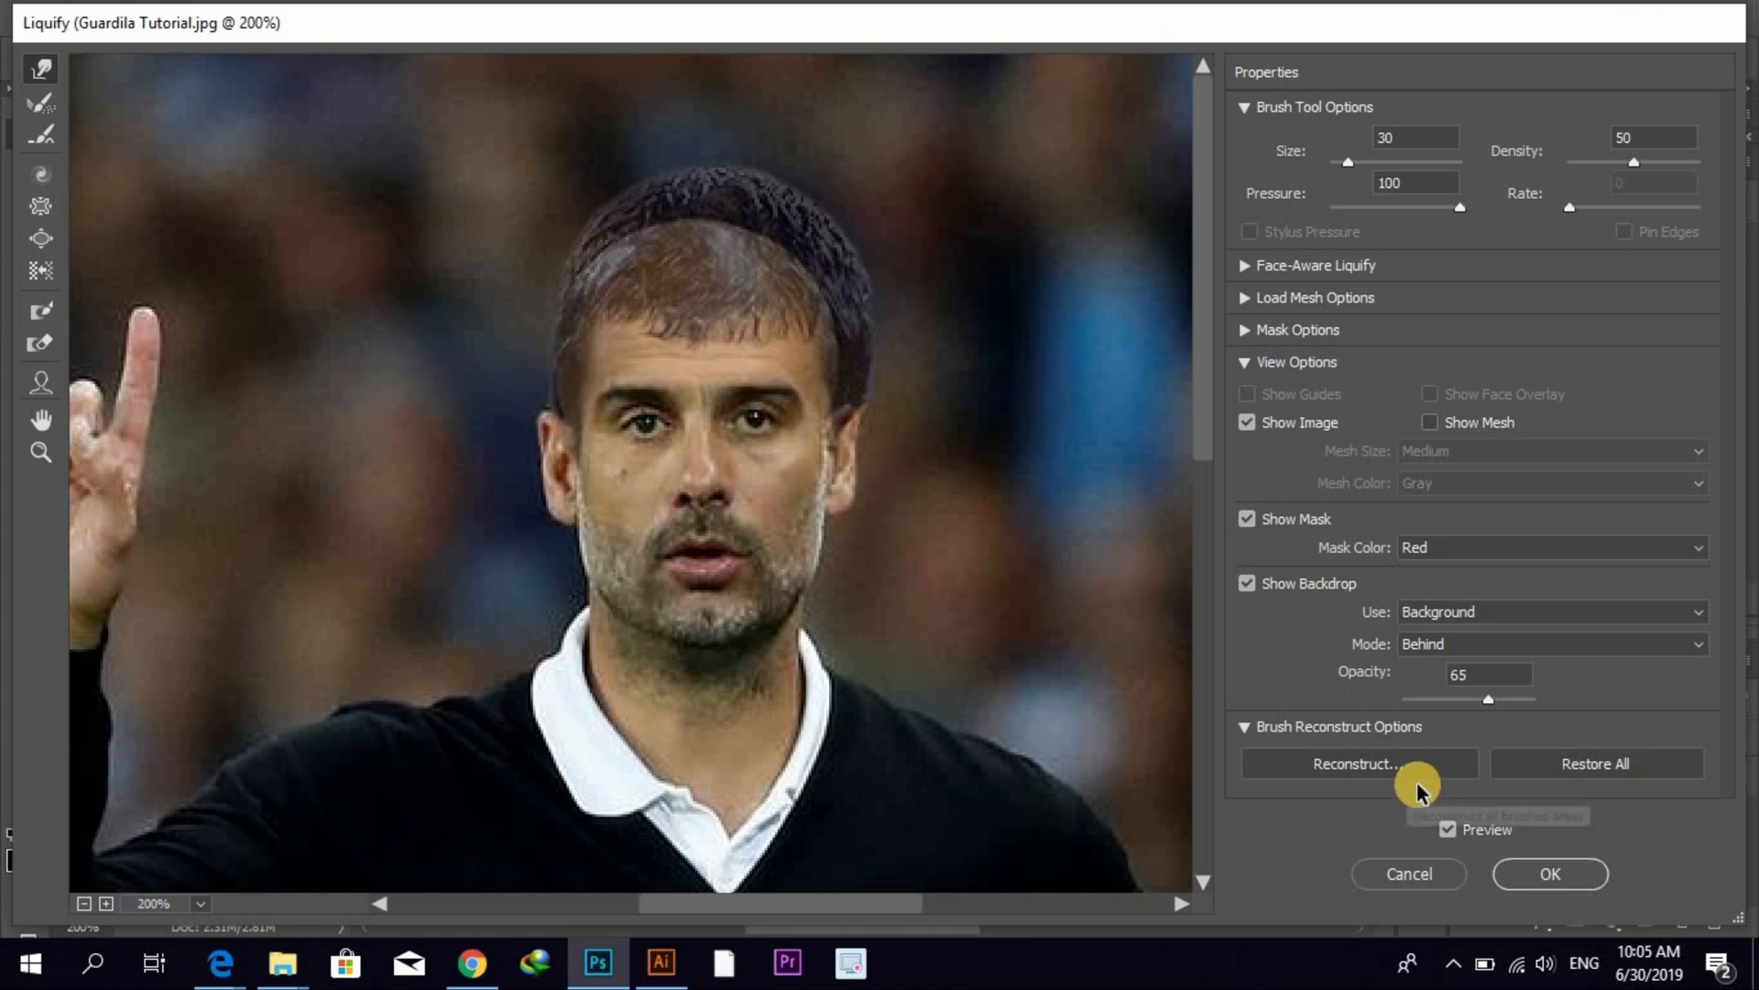
pyautogui.moveTo(1486, 700); pyautogui.dragTo(1579, 713)
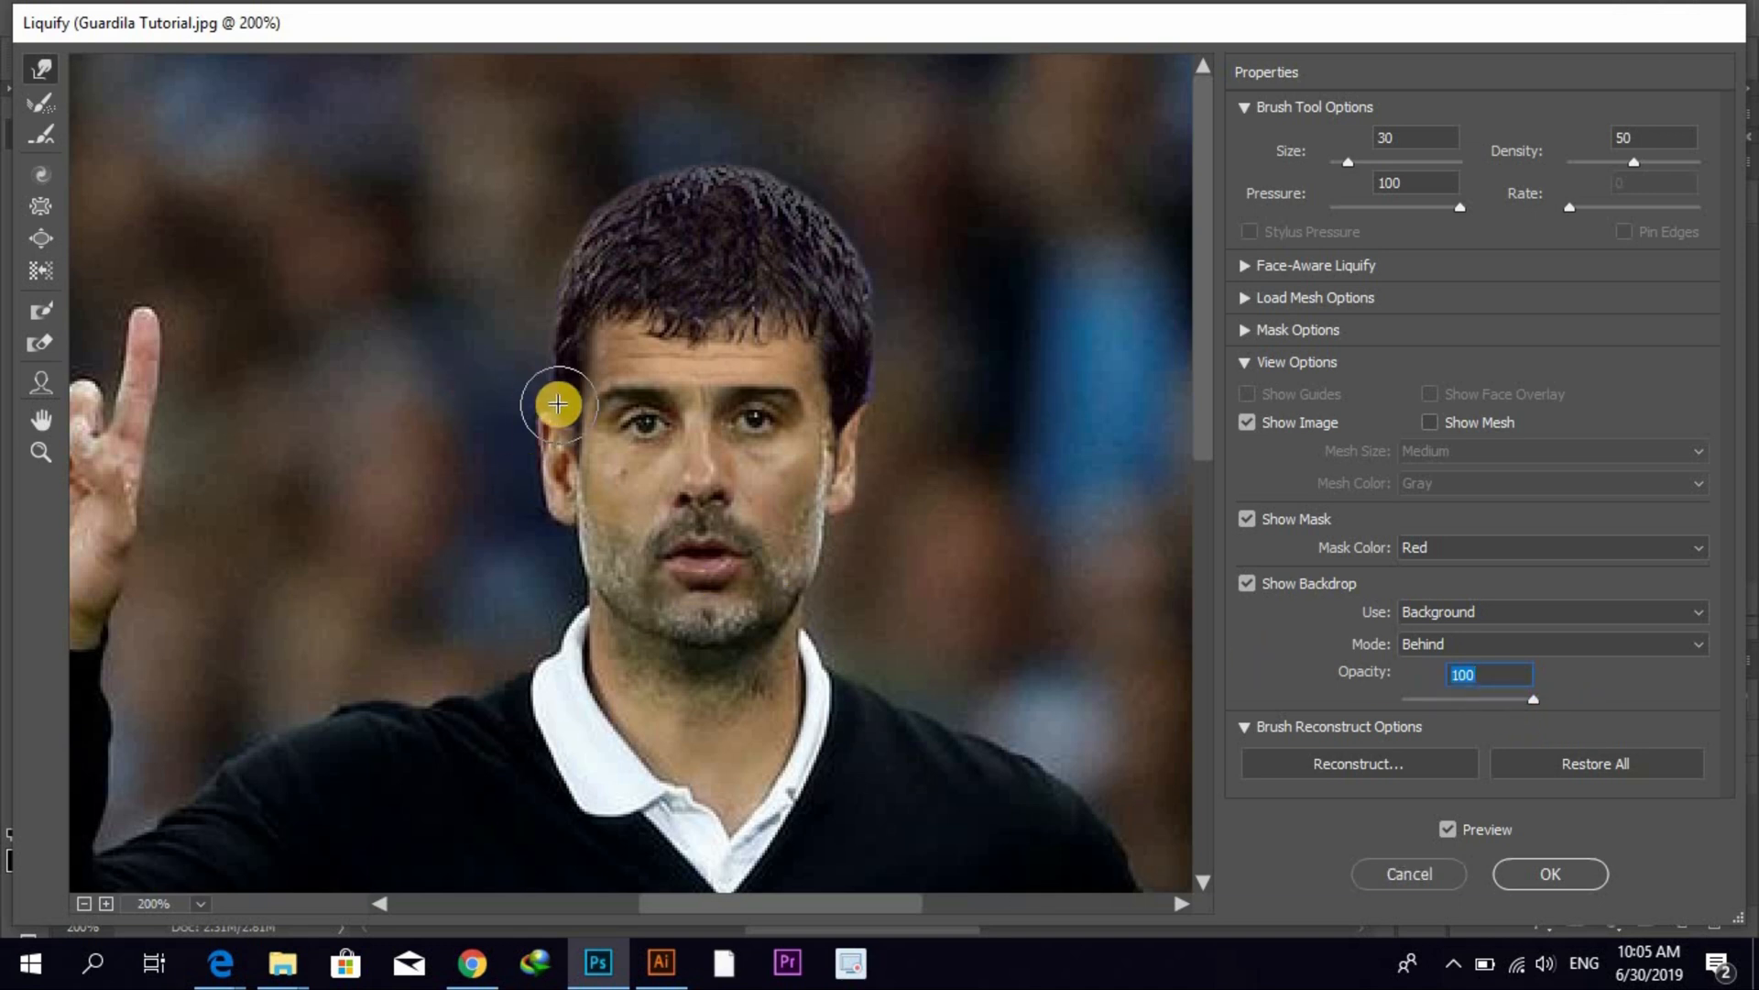
pyautogui.moveTo(555, 392)
pyautogui.mouseDown()
pyautogui.moveTo(553, 370)
pyautogui.moveTo(564, 412)
pyautogui.moveTo(549, 404)
pyautogui.mouseUp()
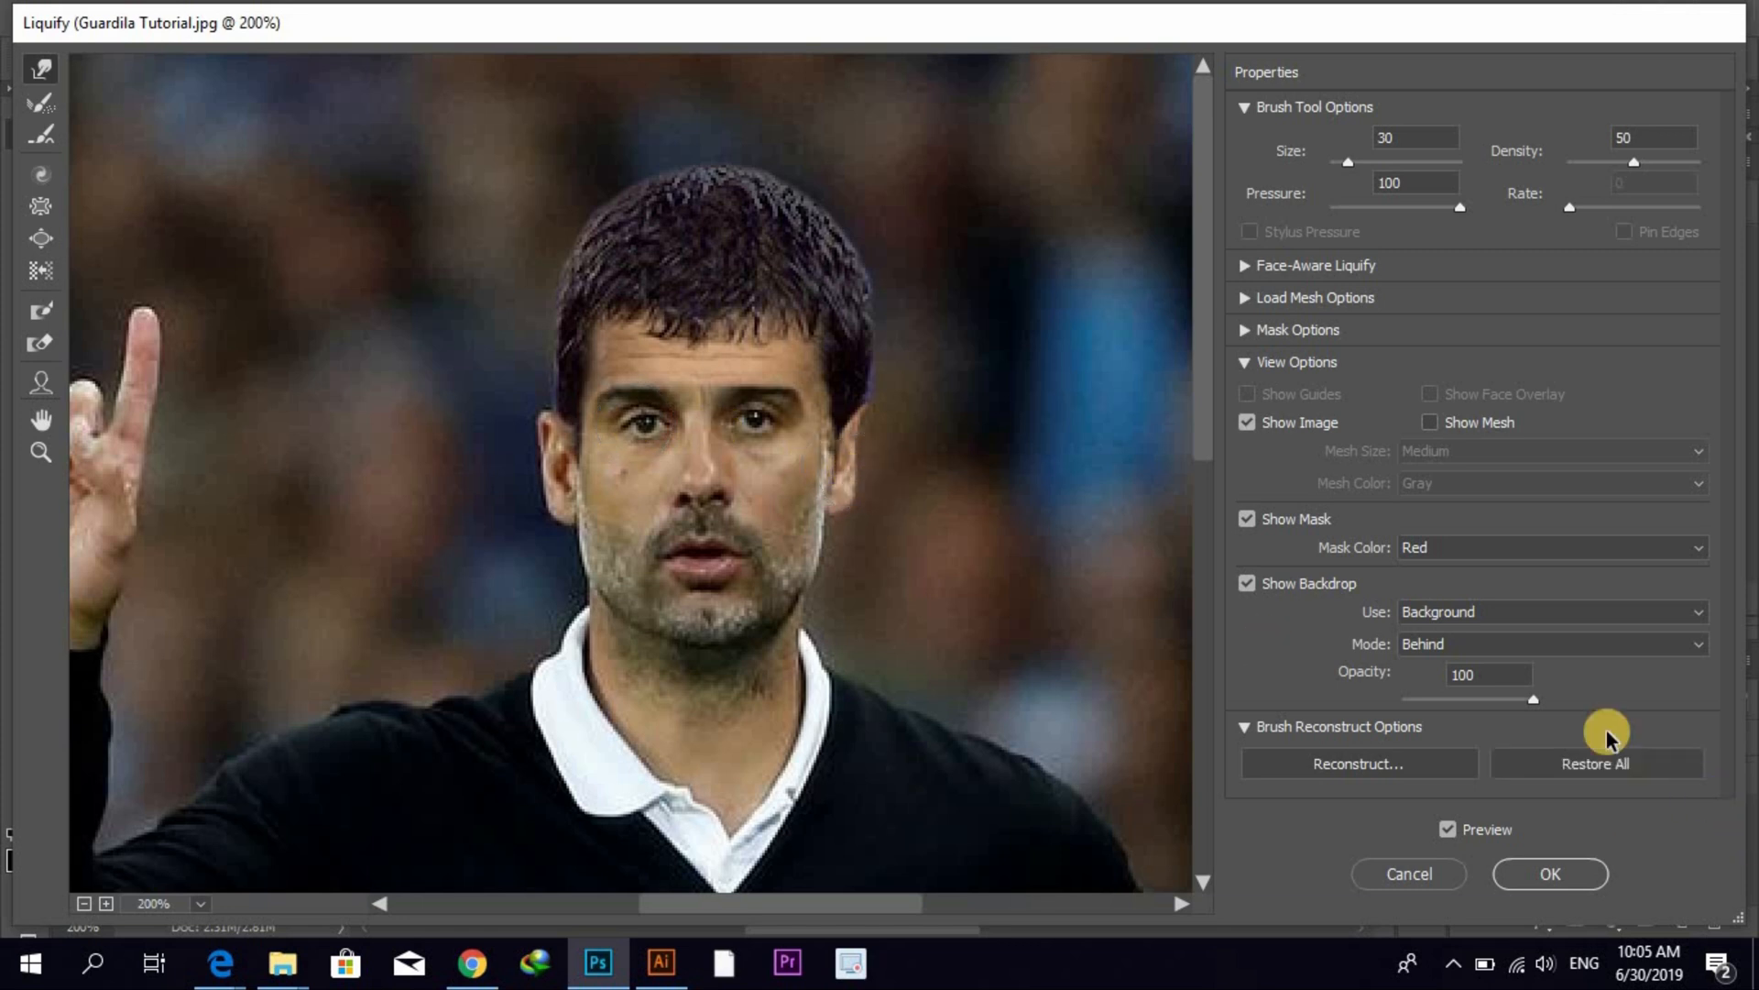
# - Use the Hair layer as the Liquify backdrop and push the hair's right side inward with the size 30 brush
pyautogui.click(1580, 650)
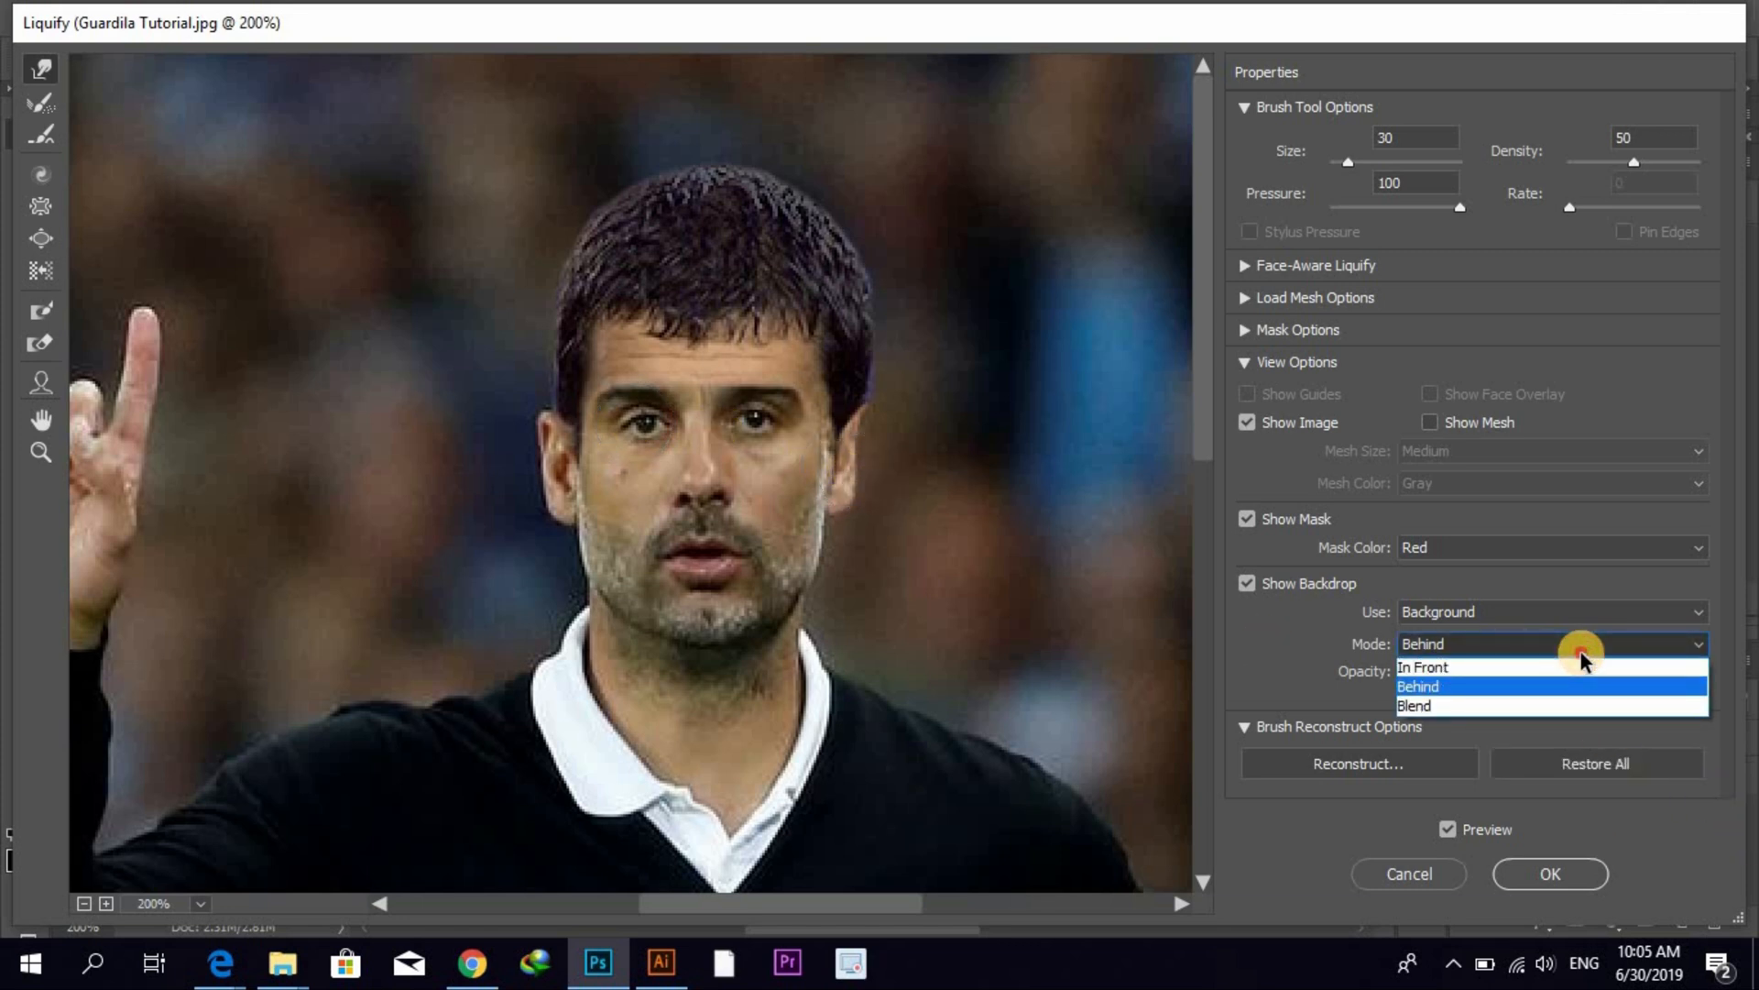
pyautogui.click(1583, 648)
pyautogui.click(1603, 619)
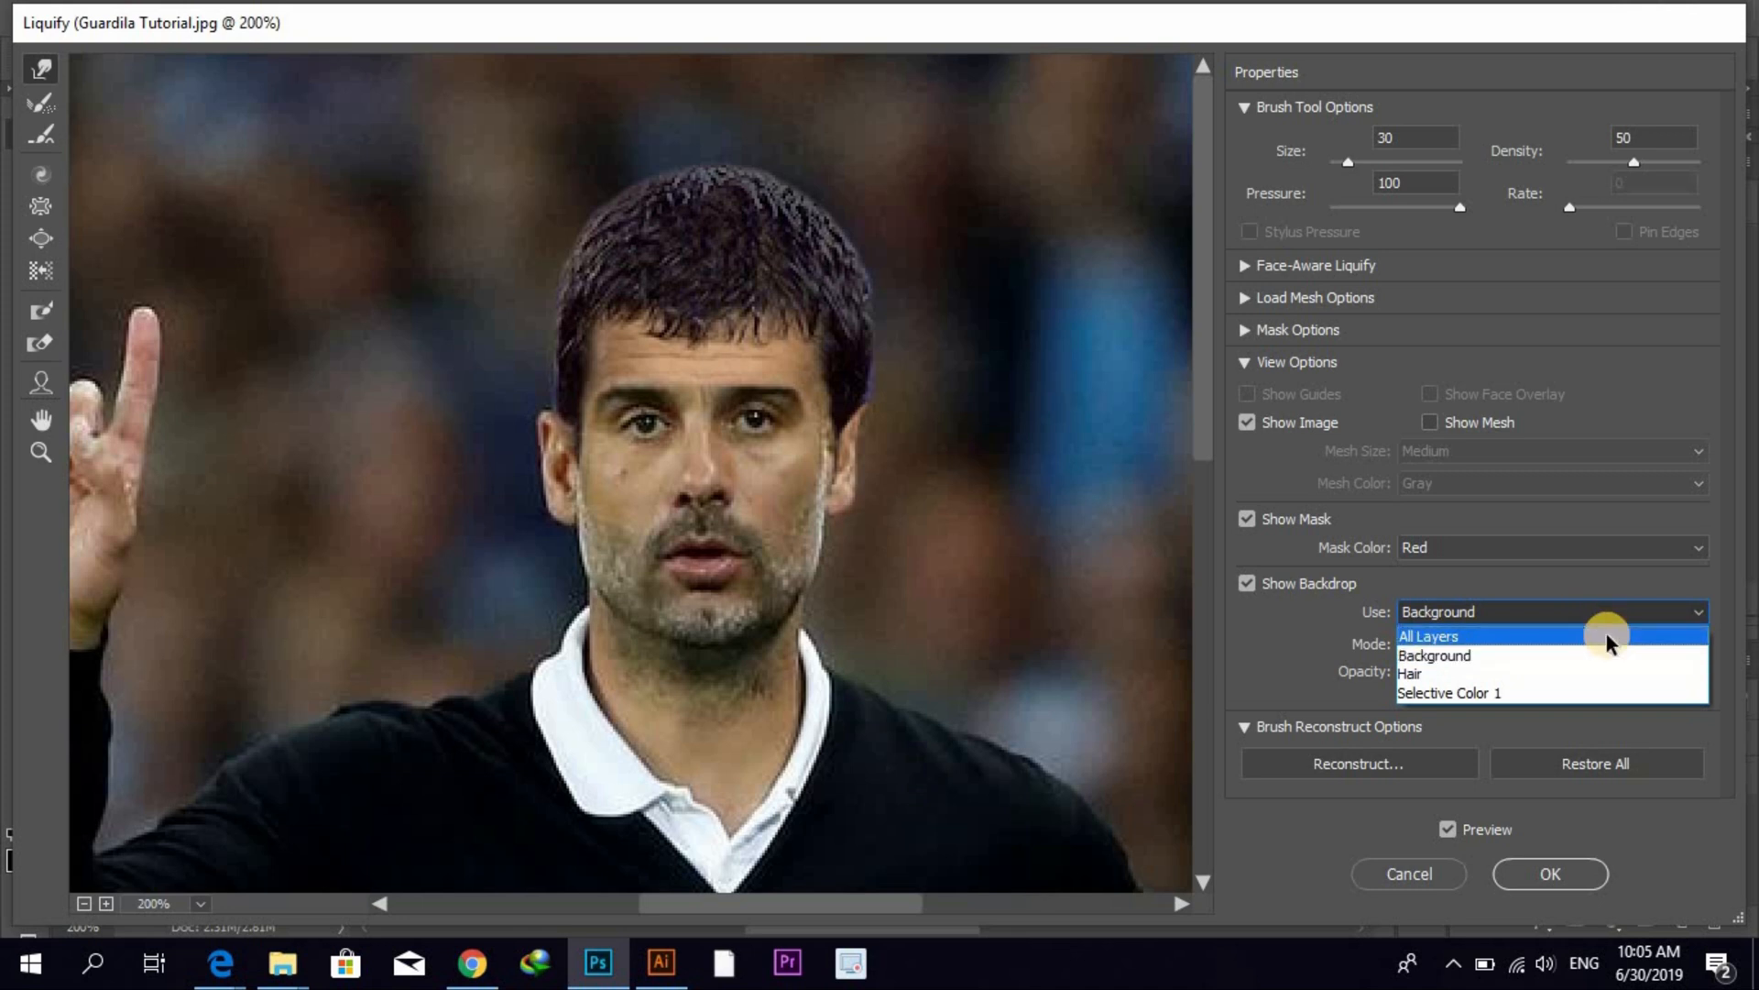
pyautogui.click(1606, 674)
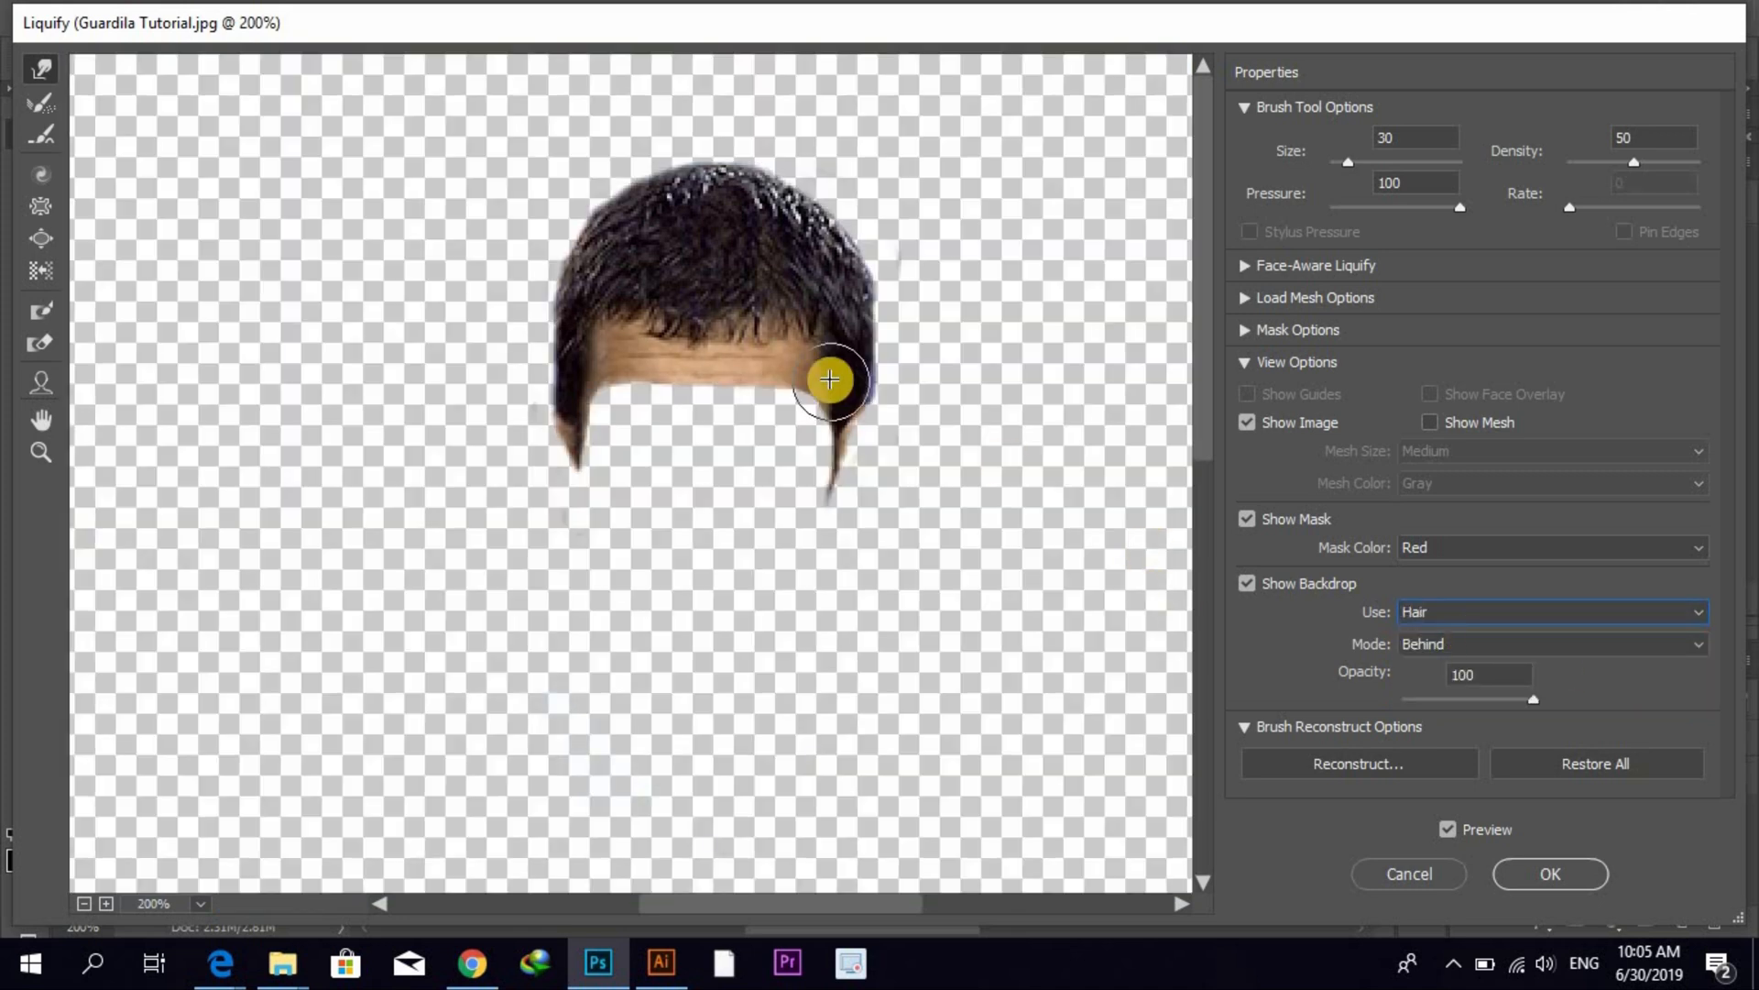
pyautogui.moveTo(867, 320); pyautogui.dragTo(836, 334)
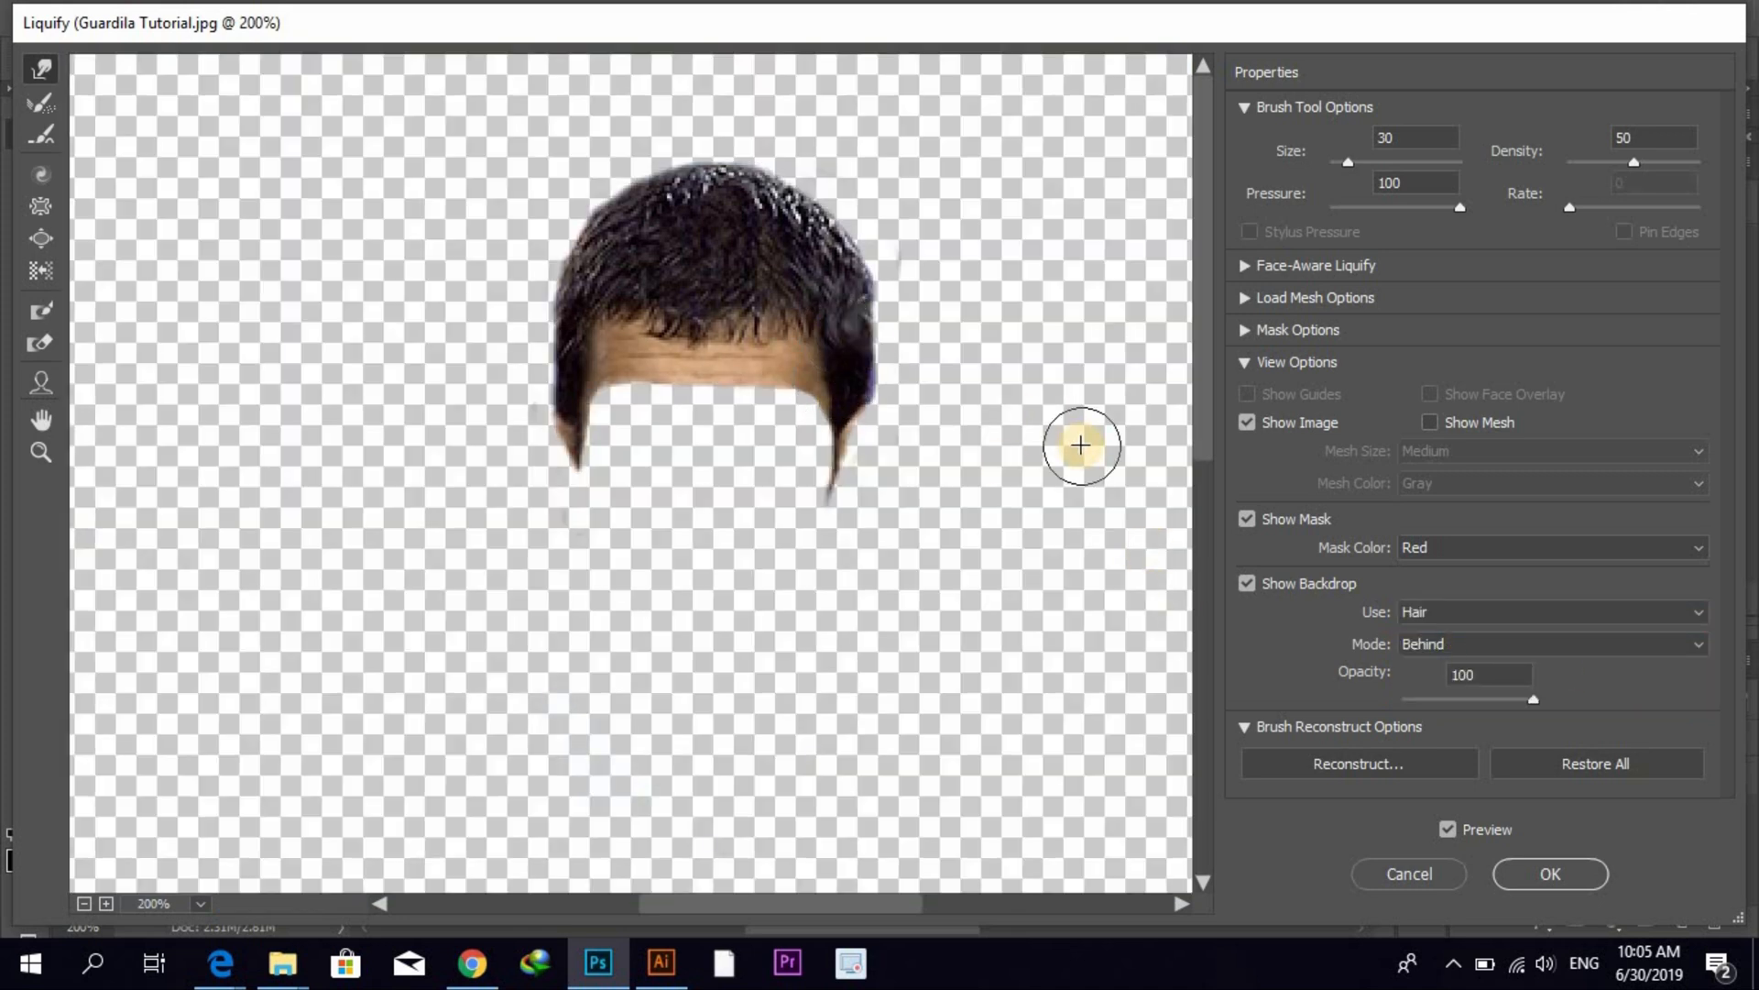
# - Return the Liquify backdrop to the Background layer and apply the filter to the hair
pyautogui.click(1577, 643)
pyautogui.click(1578, 634)
pyautogui.click(1570, 610)
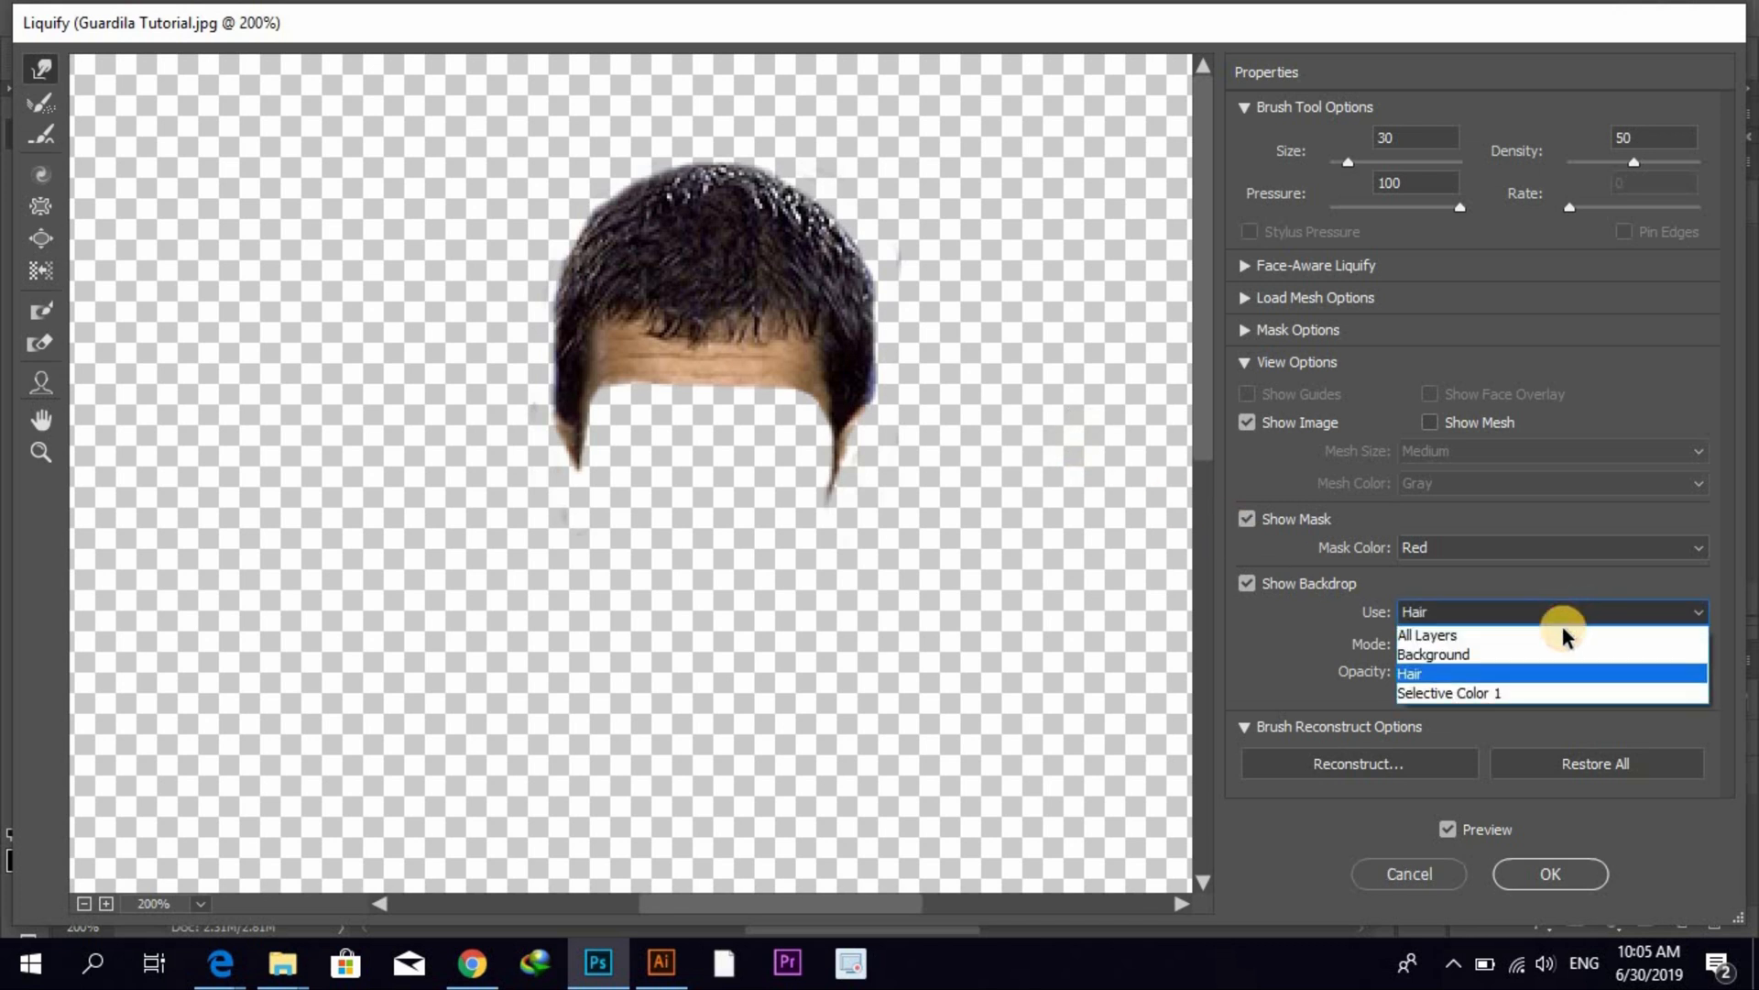
pyautogui.click(1555, 652)
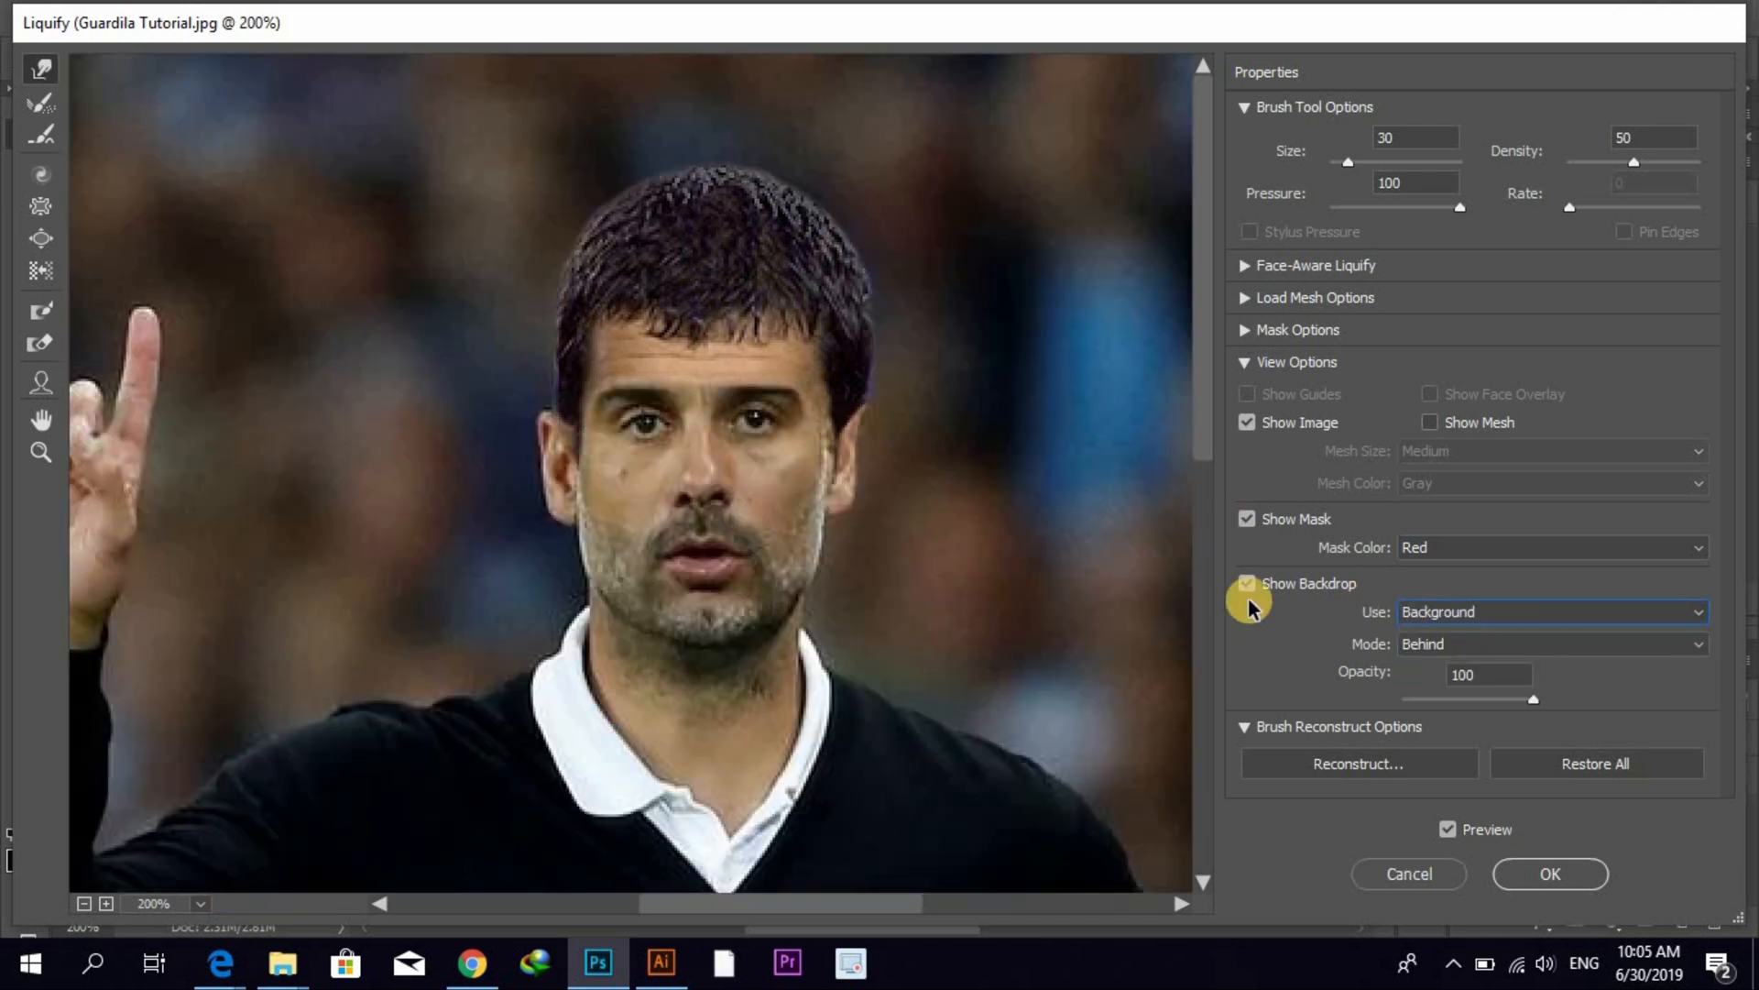
pyautogui.click(1555, 873)
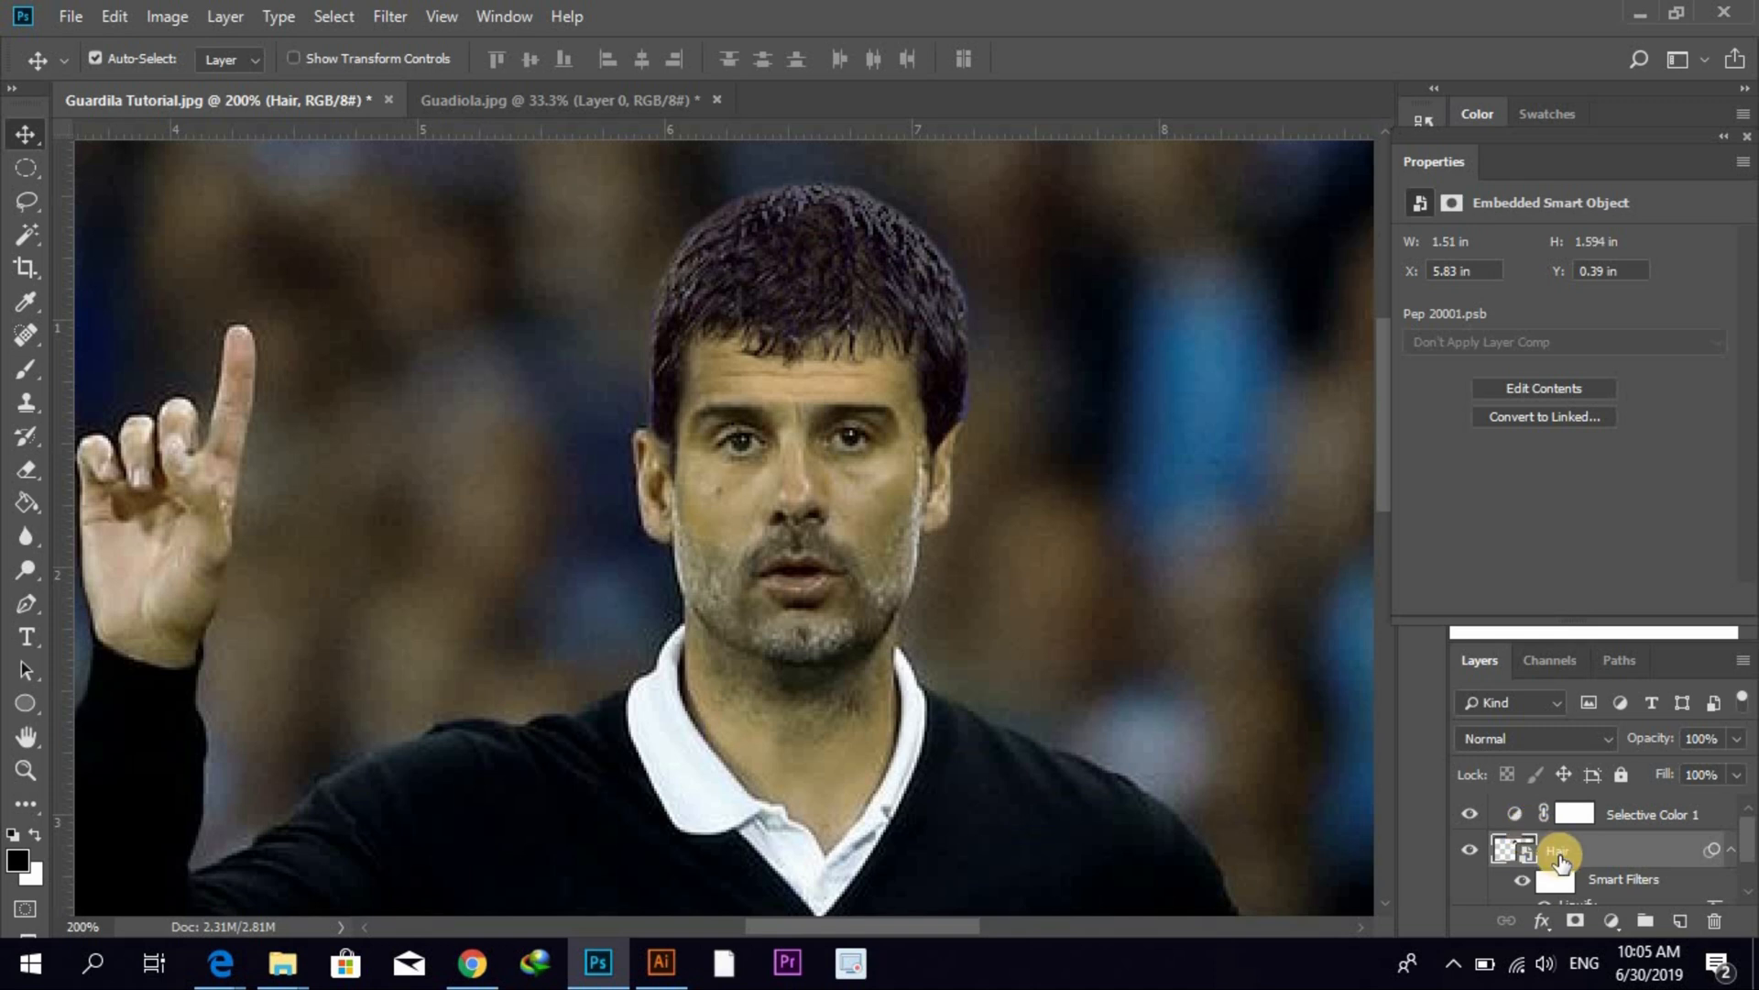
# - Reopen the Hair layer's Liquify smart filter, nudge the hair above the left ear and apply the filter again
pyautogui.scroll(-1, 1596, 891)
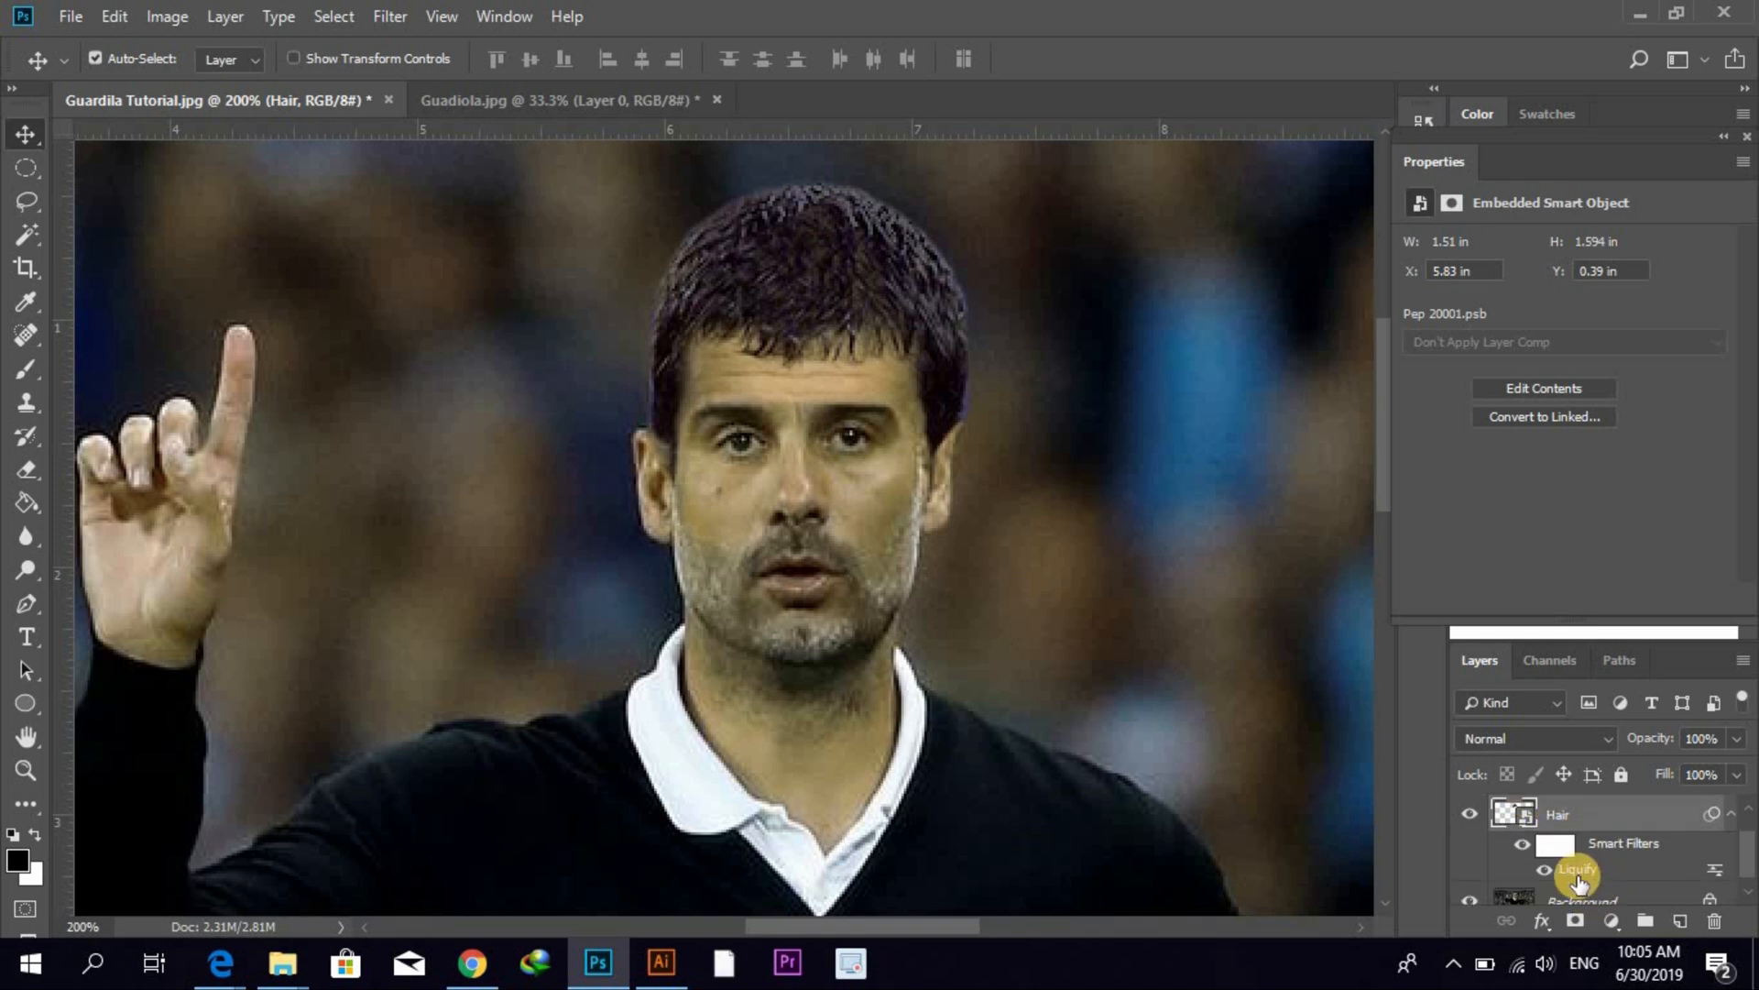
pyautogui.doubleClick(1576, 875)
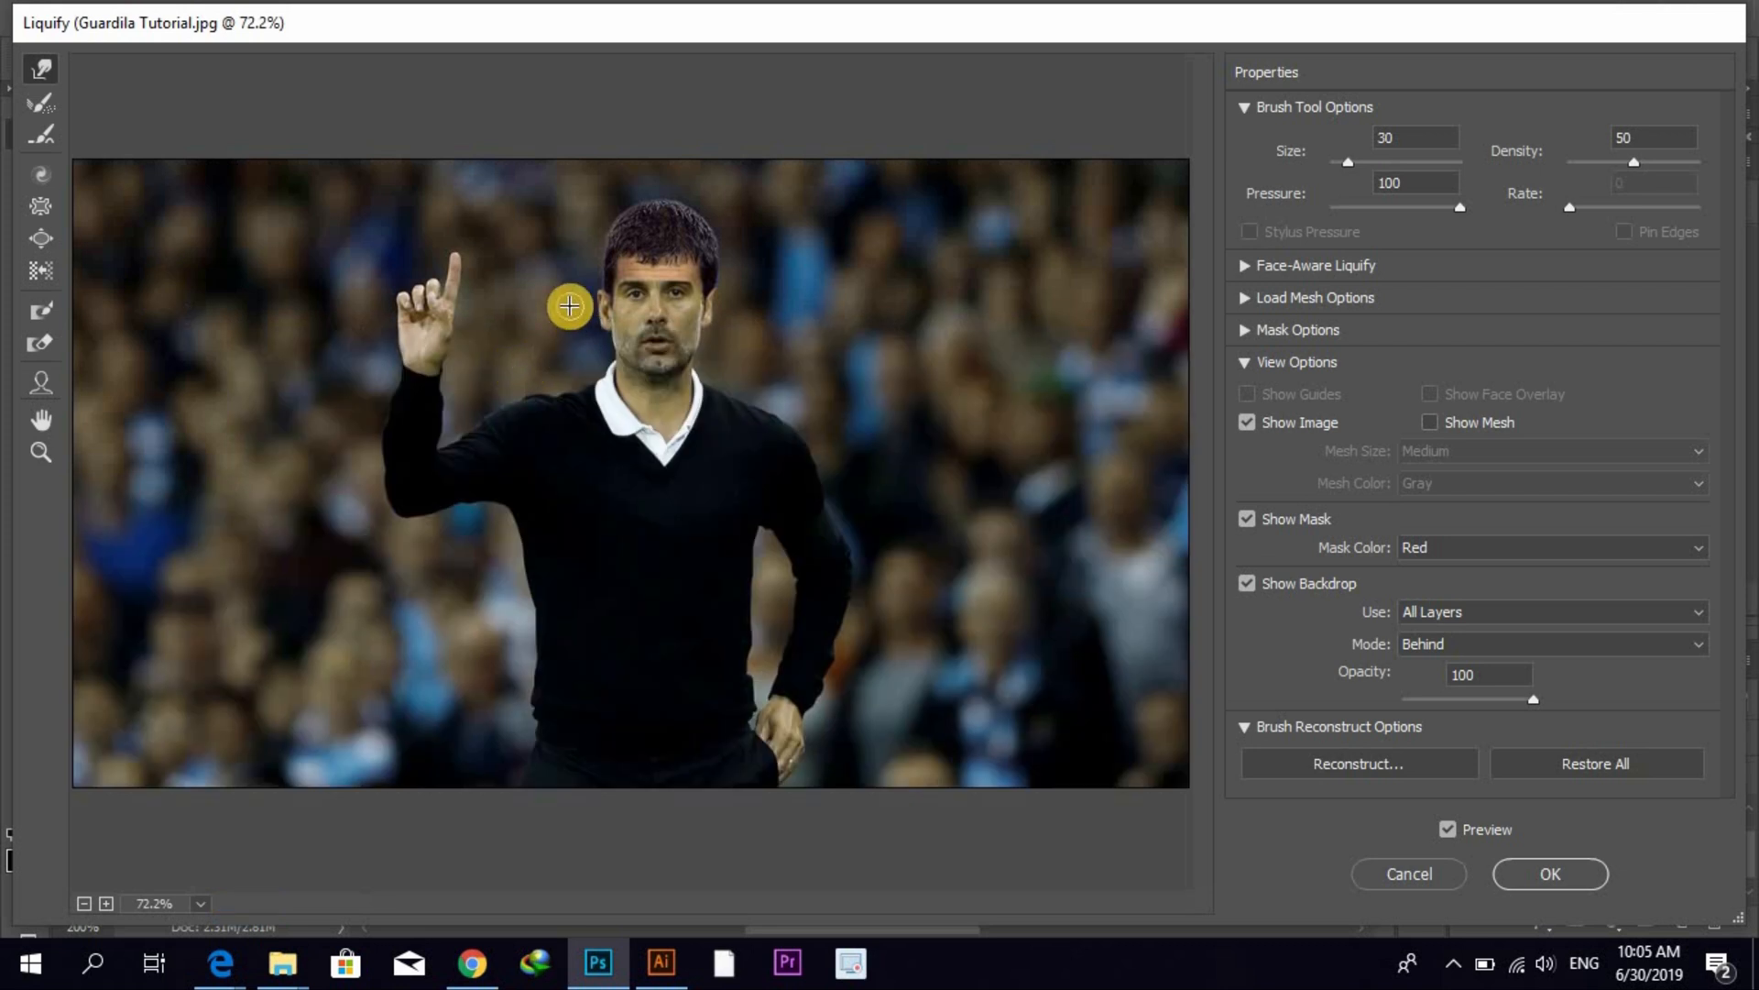
pyautogui.hotkey('ctrl', '+')
pyautogui.click(571, 308)
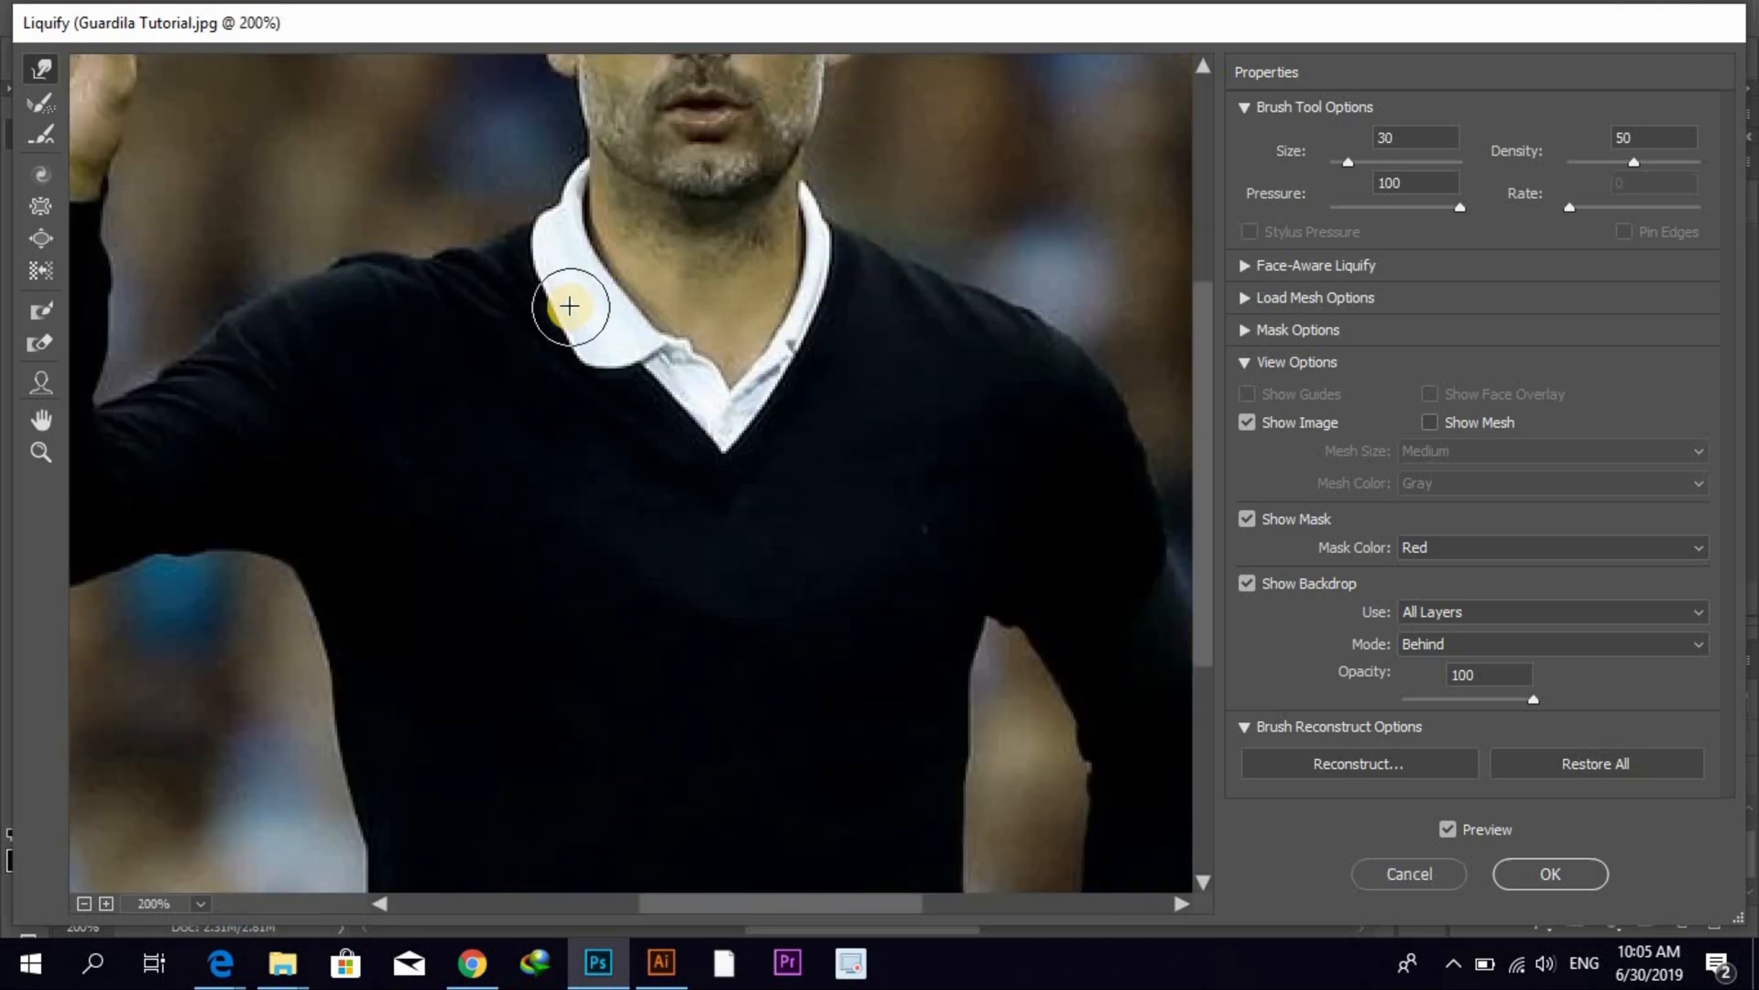
pyautogui.scroll(5, 569, 306)
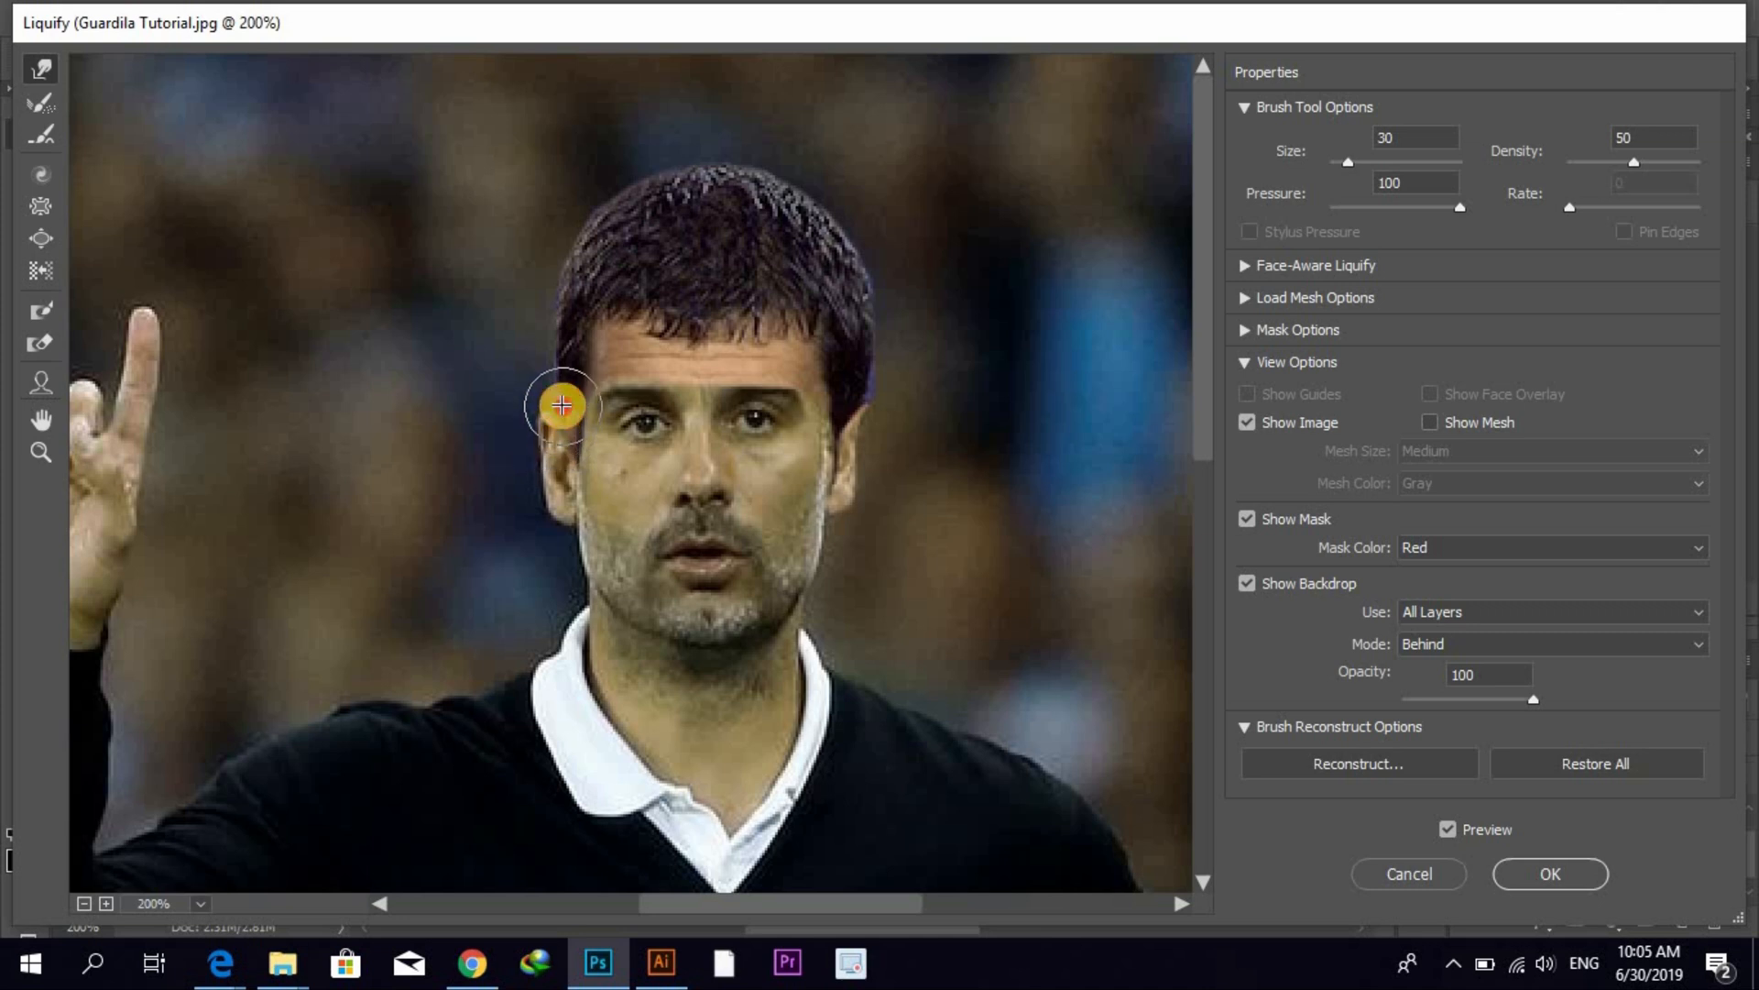
pyautogui.moveTo(542, 401)
pyautogui.mouseDown()
pyautogui.moveTo(565, 417)
pyautogui.moveTo(609, 542)
pyautogui.moveTo(589, 581)
pyautogui.moveTo(574, 417)
pyautogui.mouseUp()
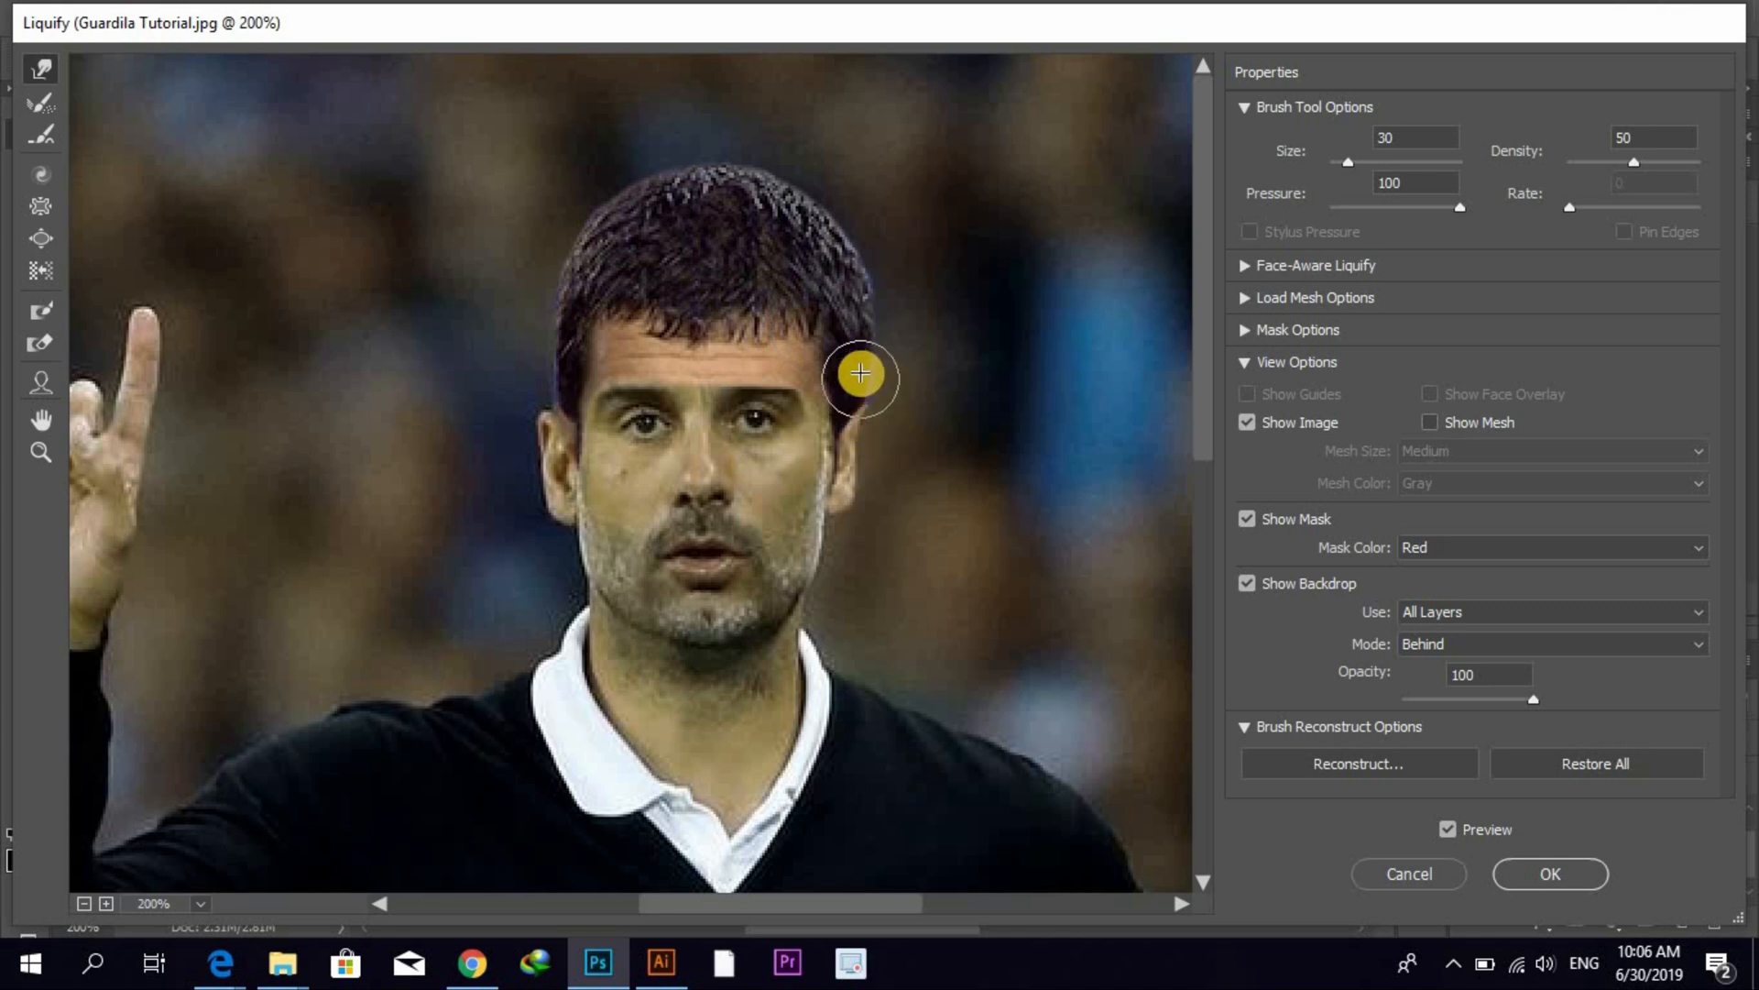
pyautogui.click(1550, 873)
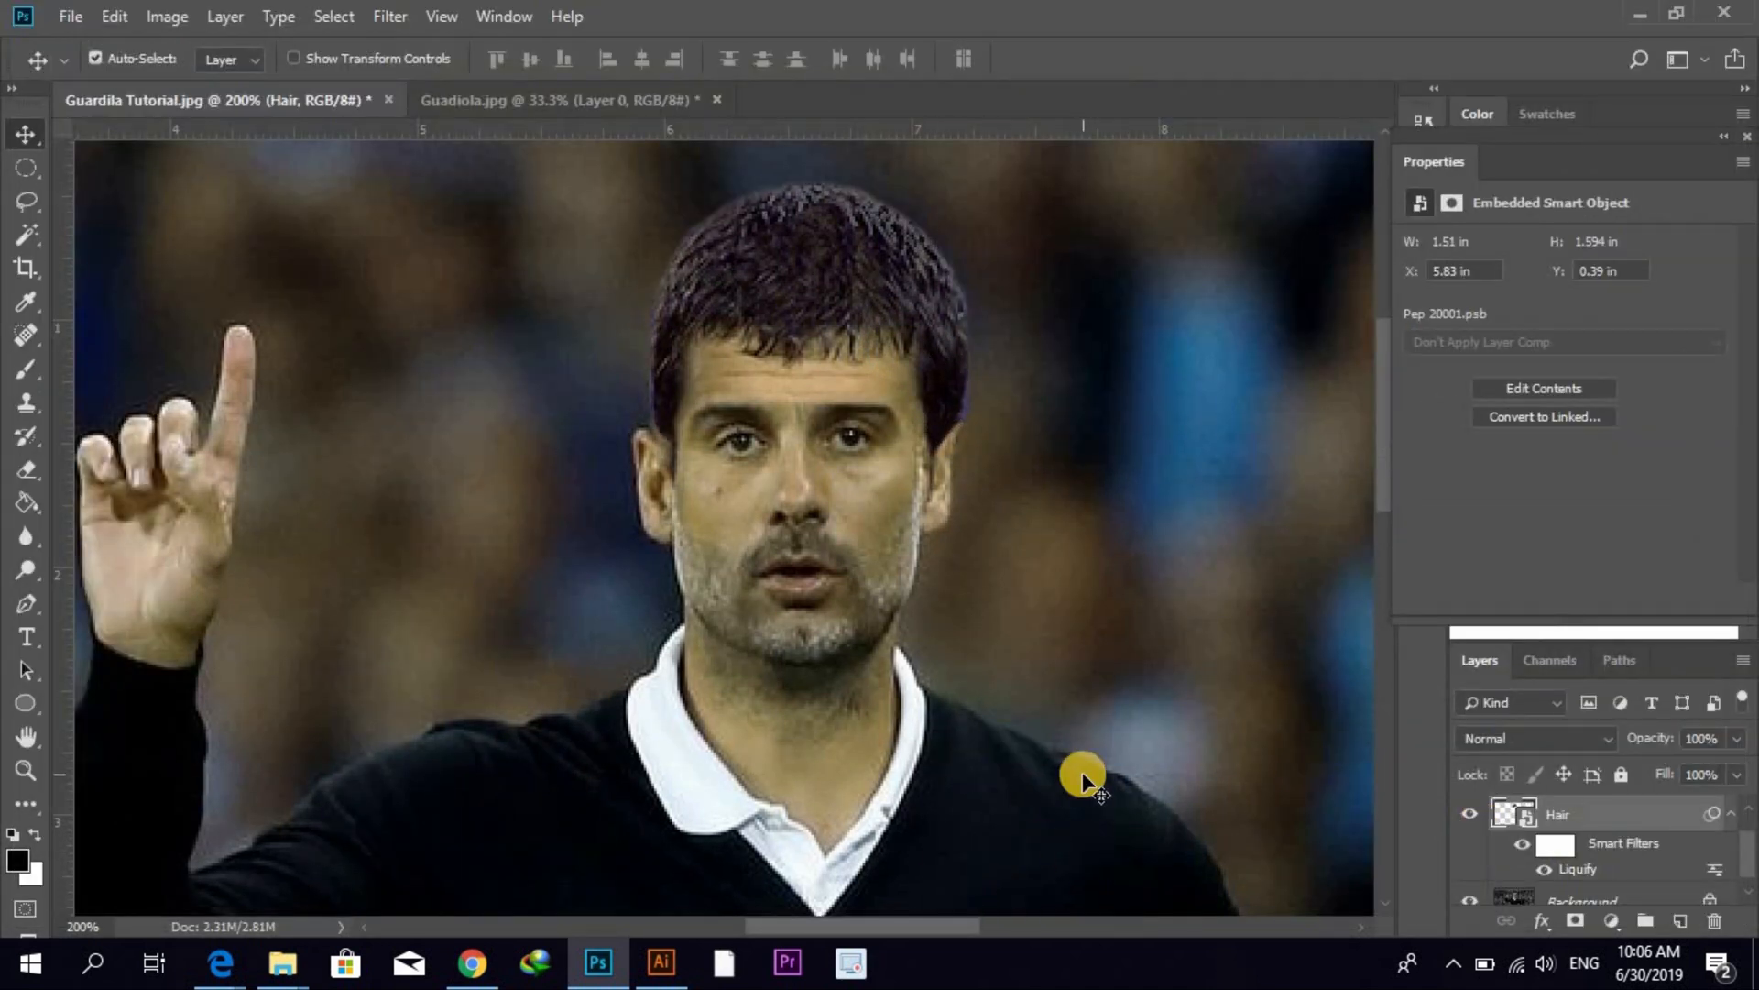
# - Collapse the Hair layer's smart filters and add a white layer mask to the layer
pyautogui.scroll(-1, 1696, 857)
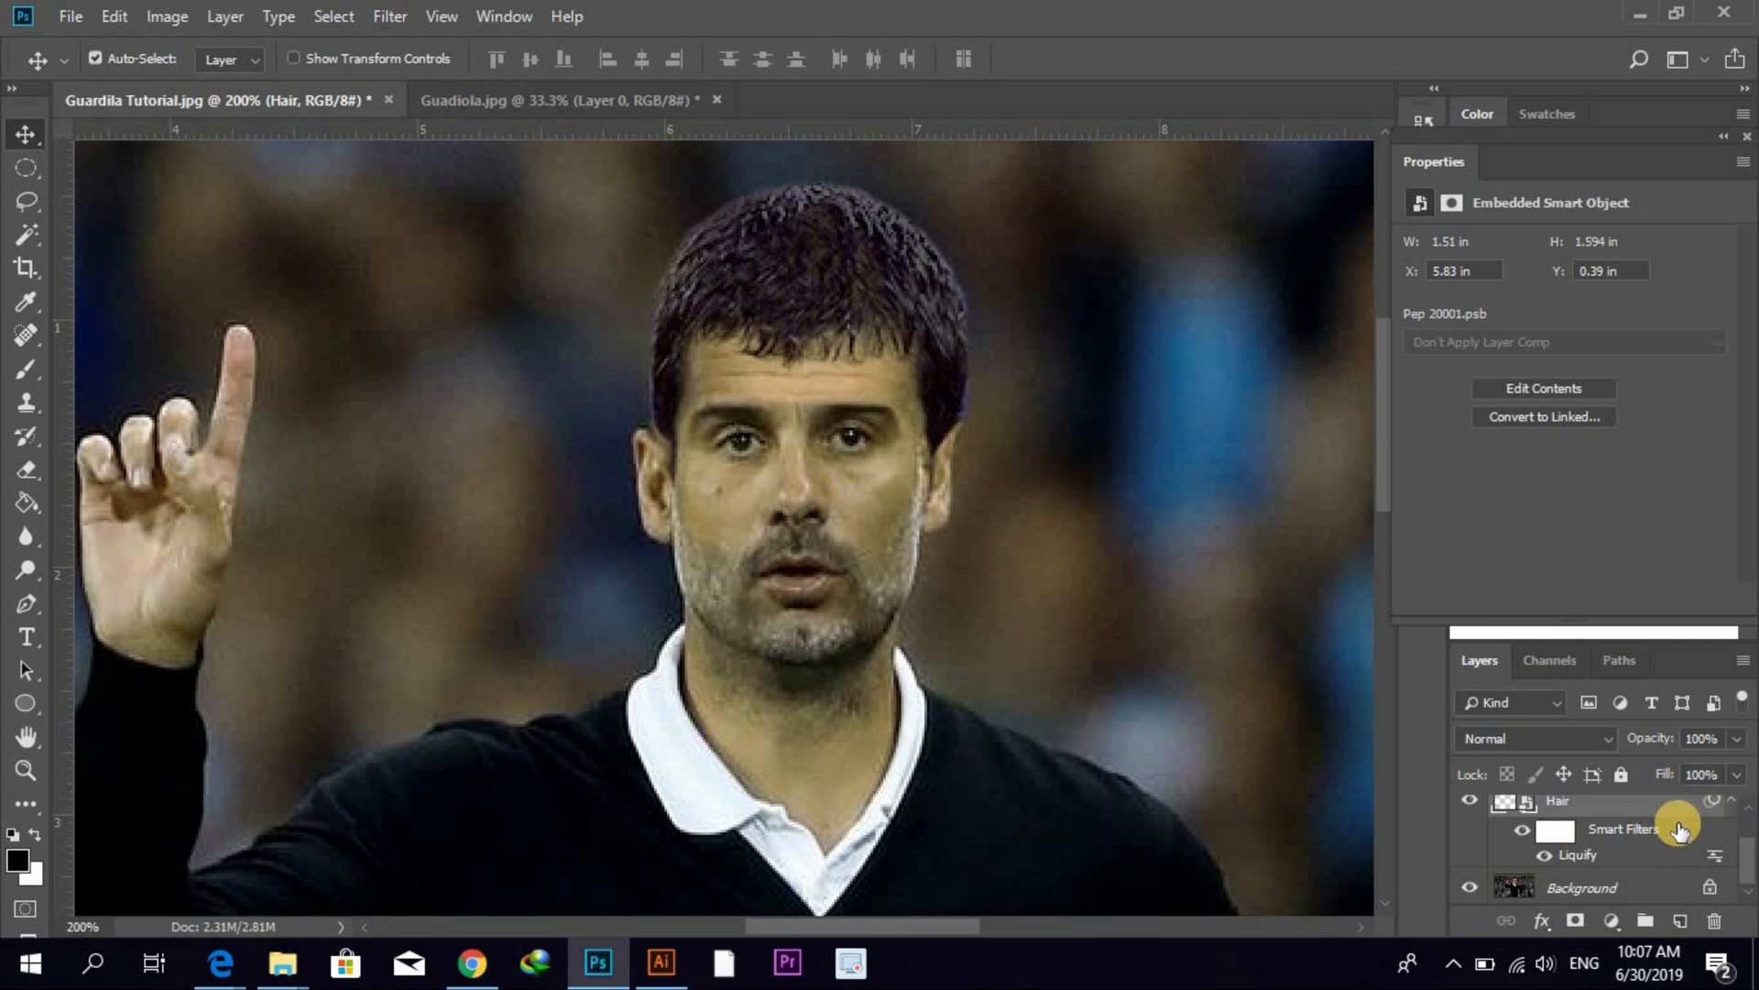
pyautogui.scroll(1, 1731, 818)
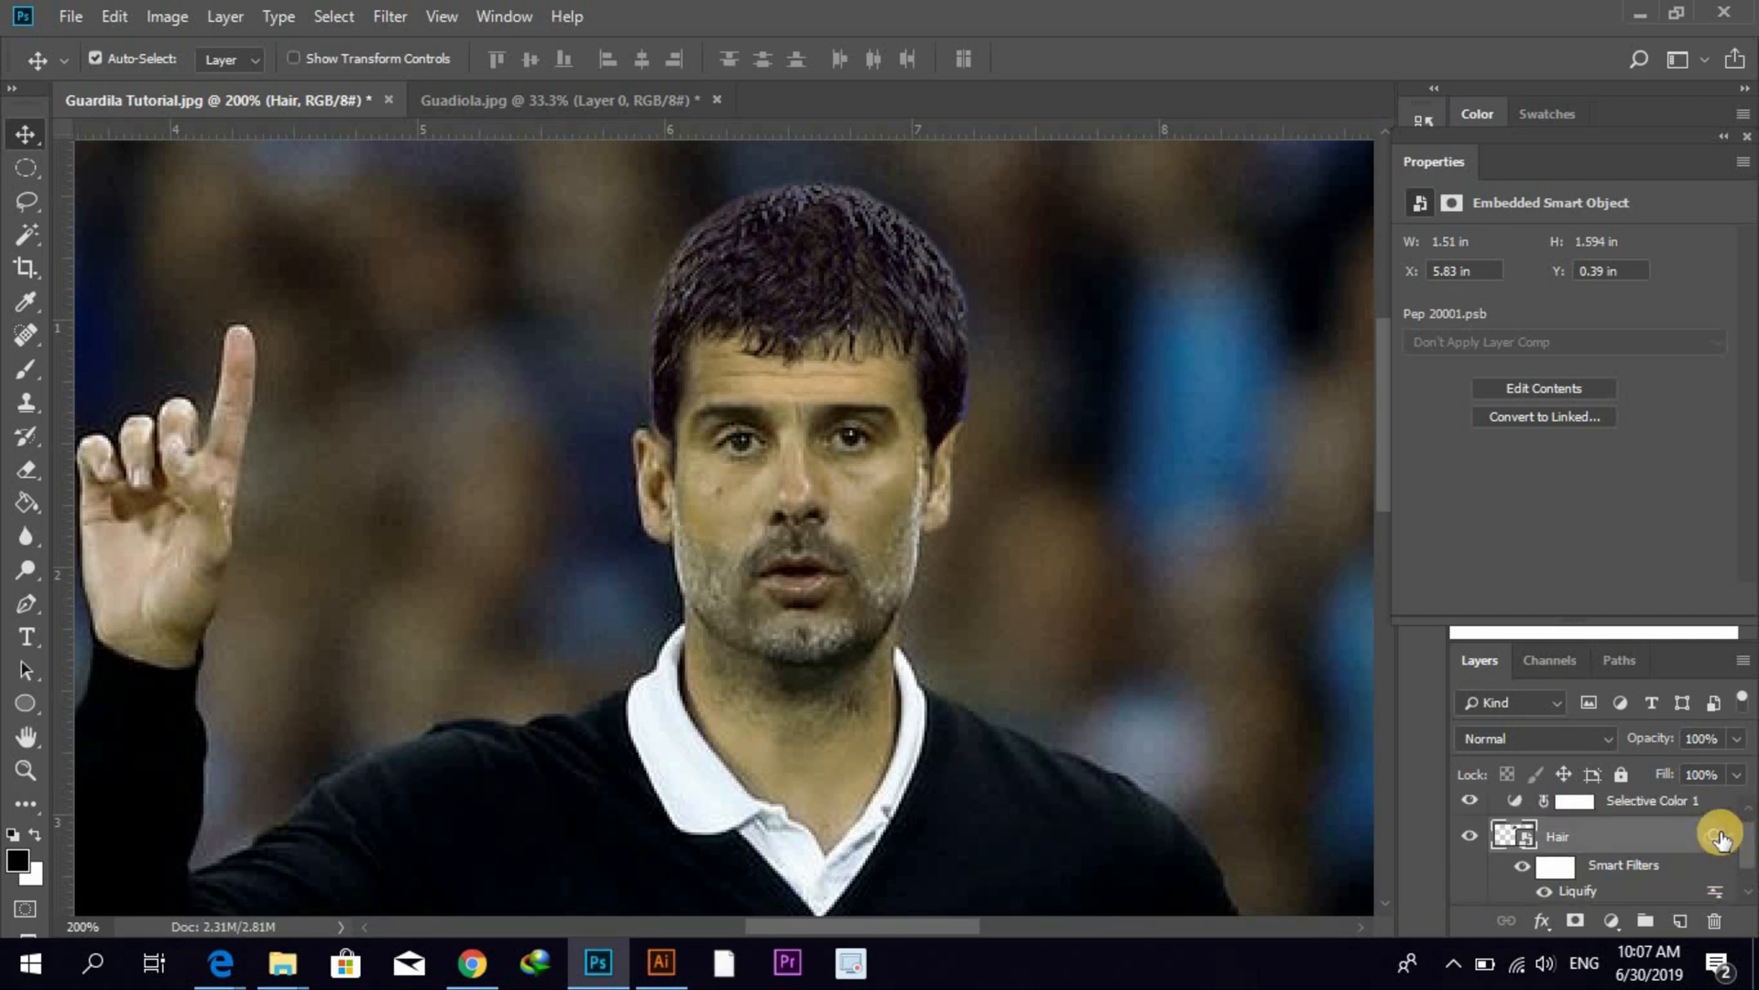
pyautogui.click(1731, 837)
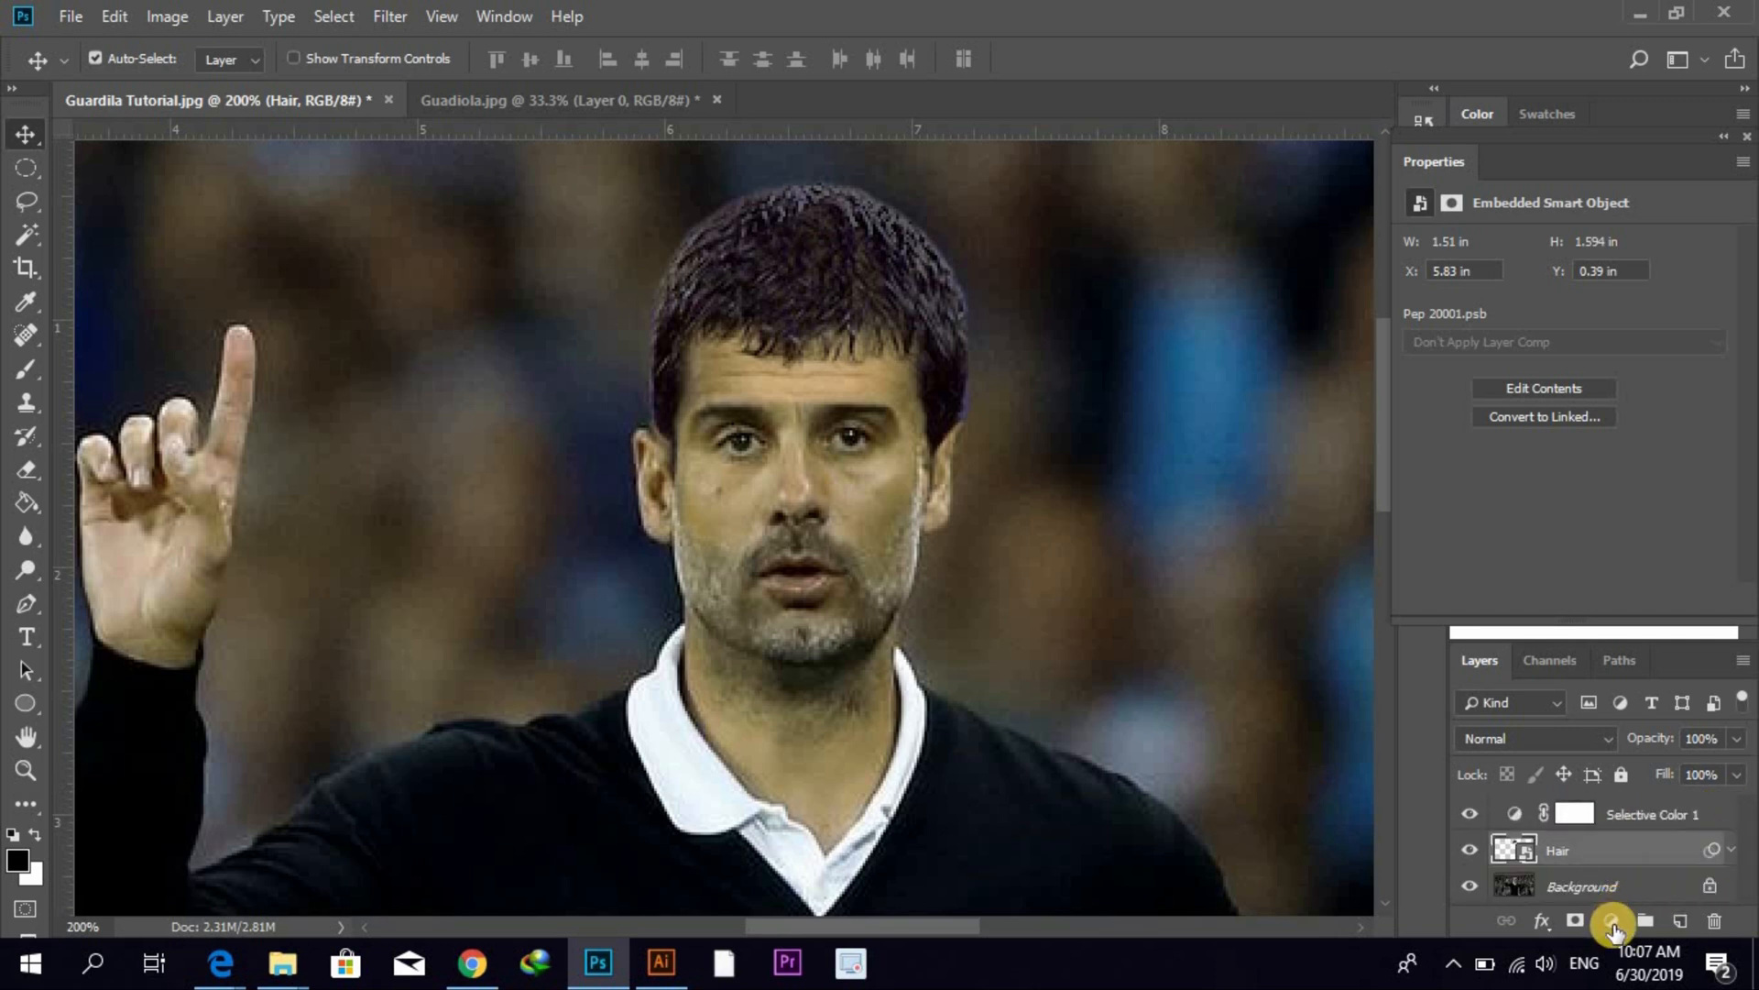
pyautogui.click(1576, 920)
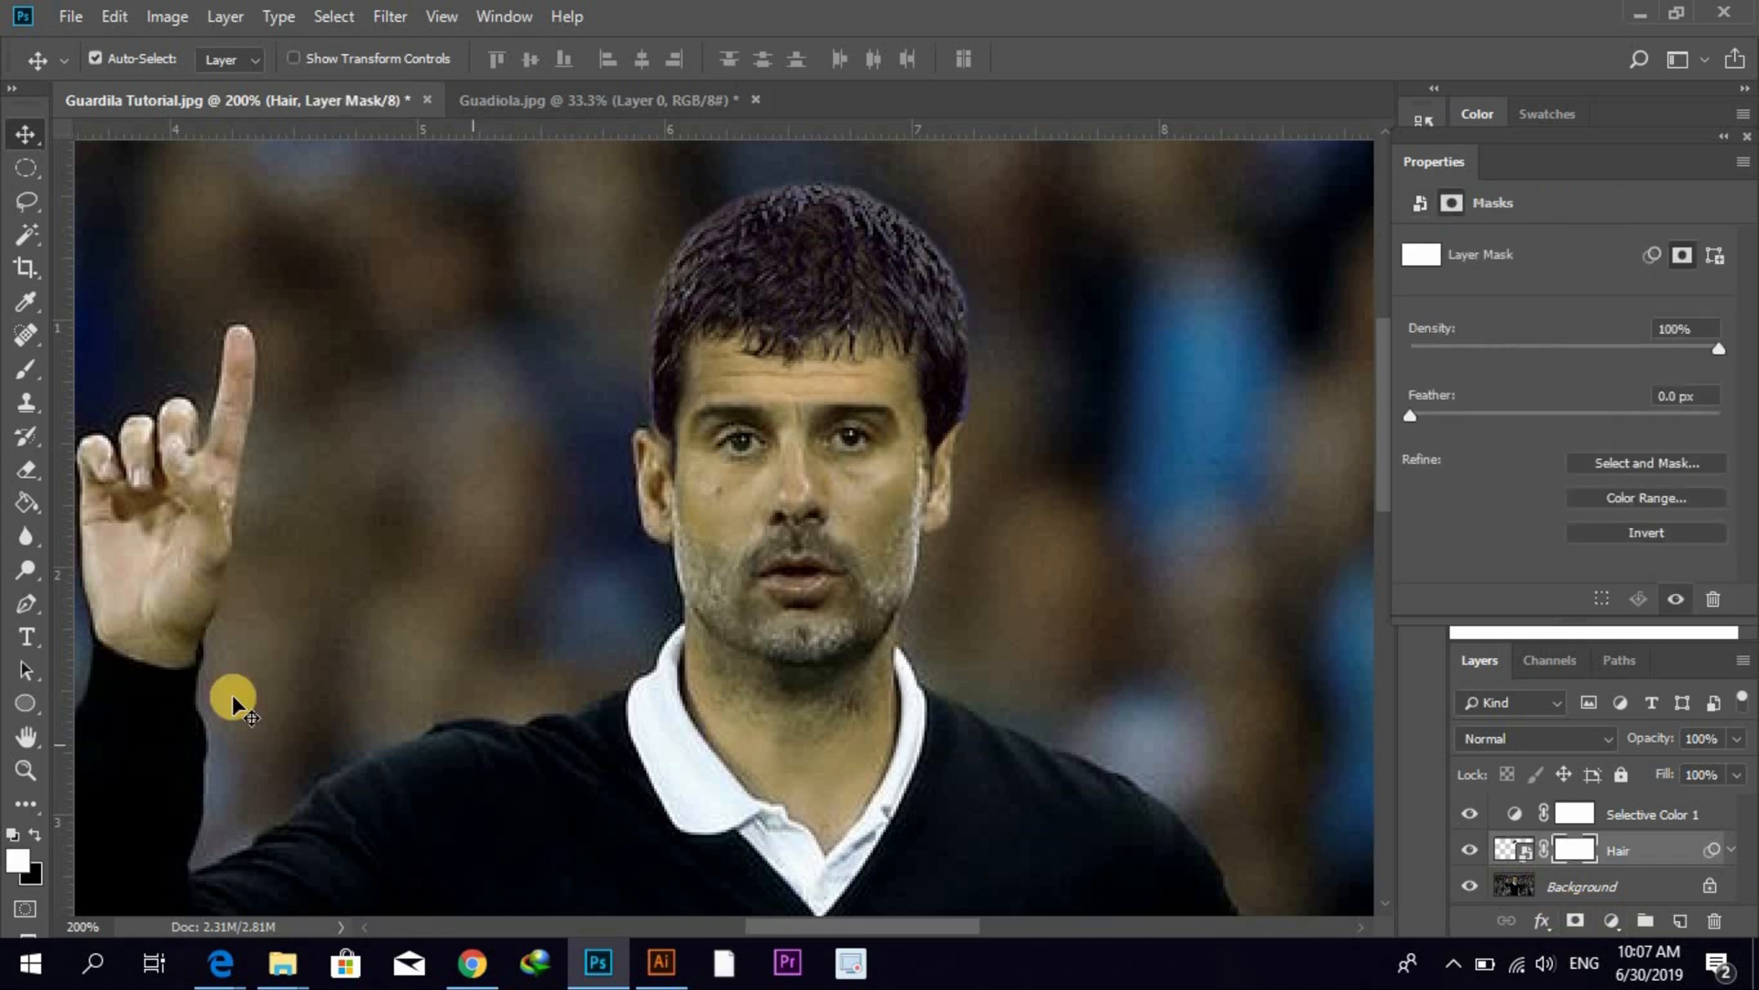
# - Paint black on the Hair mask with a size 15 brush around the left ear, temple and forehead edge to blend them
pyautogui.click(32, 366)
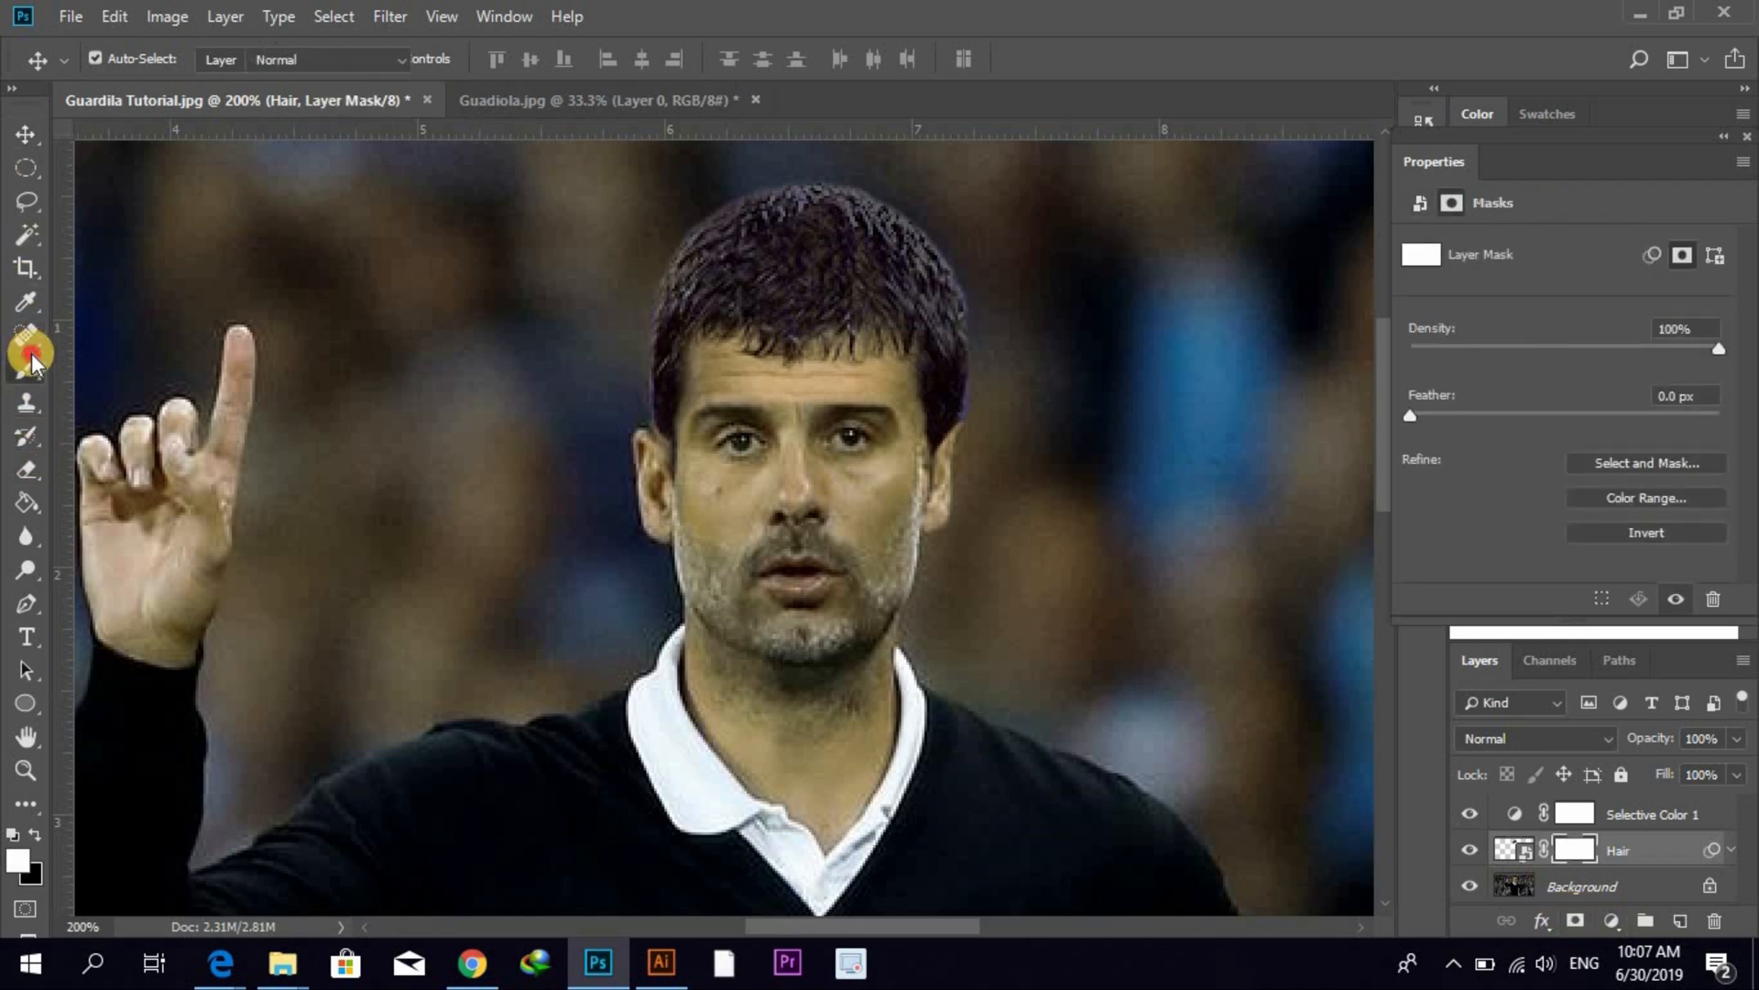
pyautogui.click(35, 835)
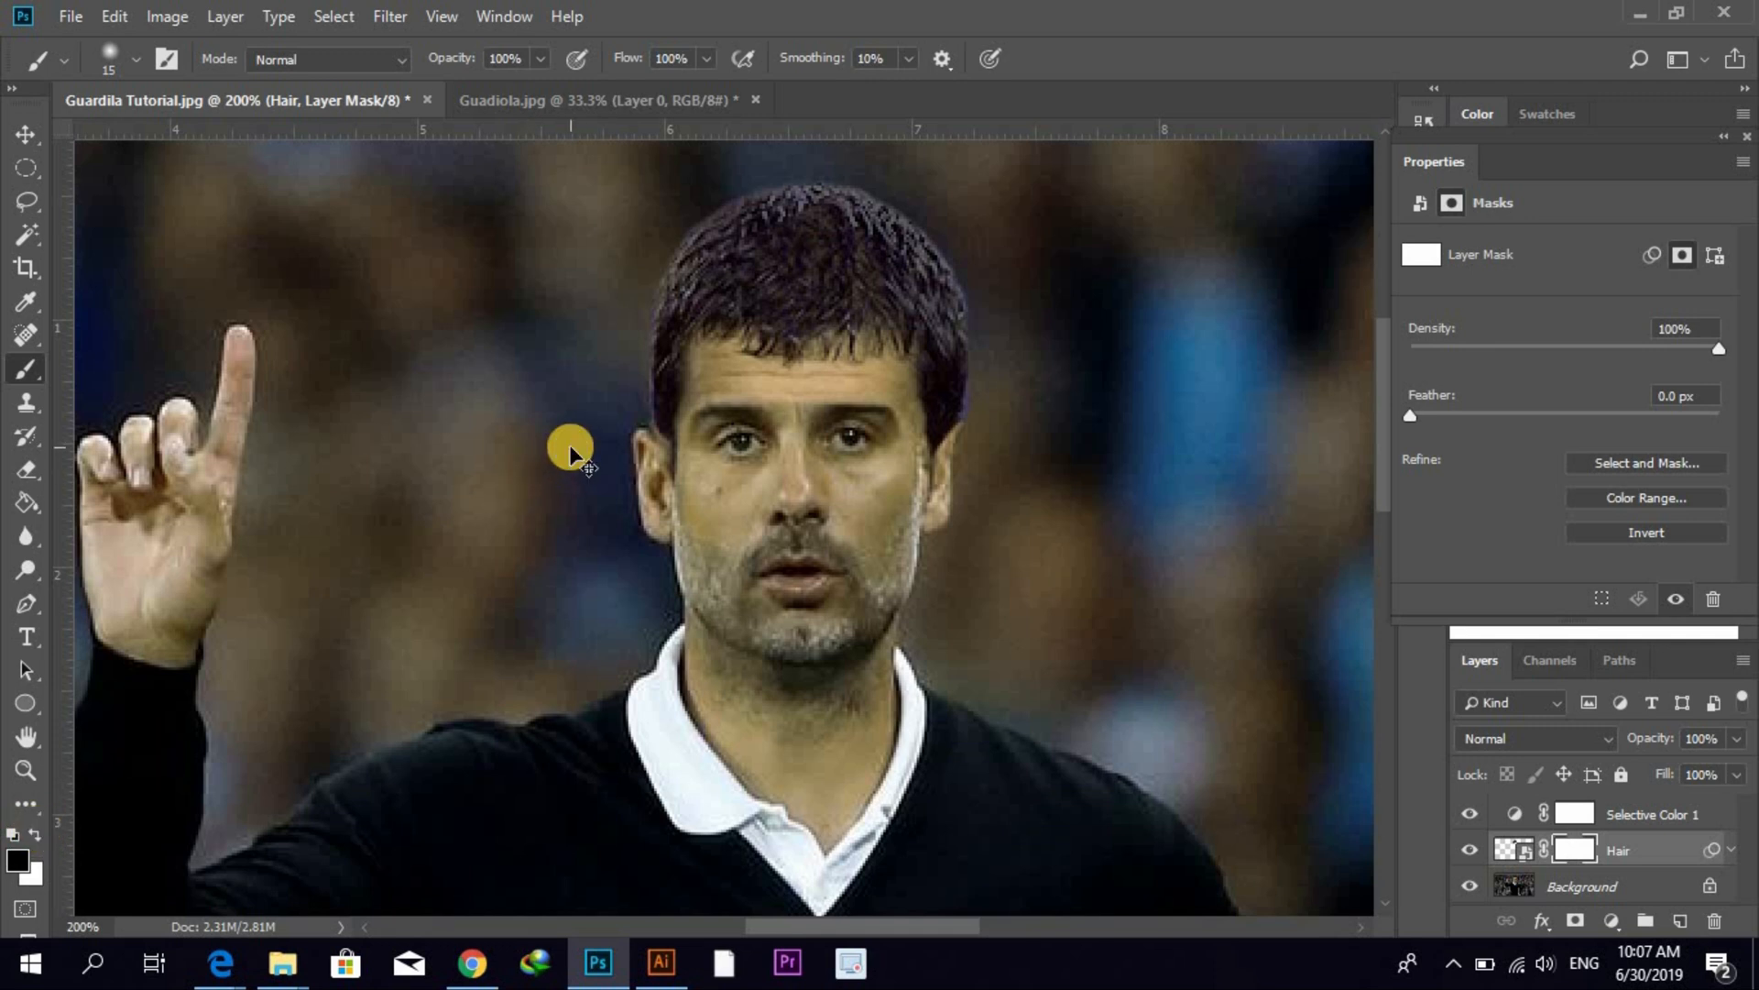
pyautogui.hotkey('ctrl', '+')
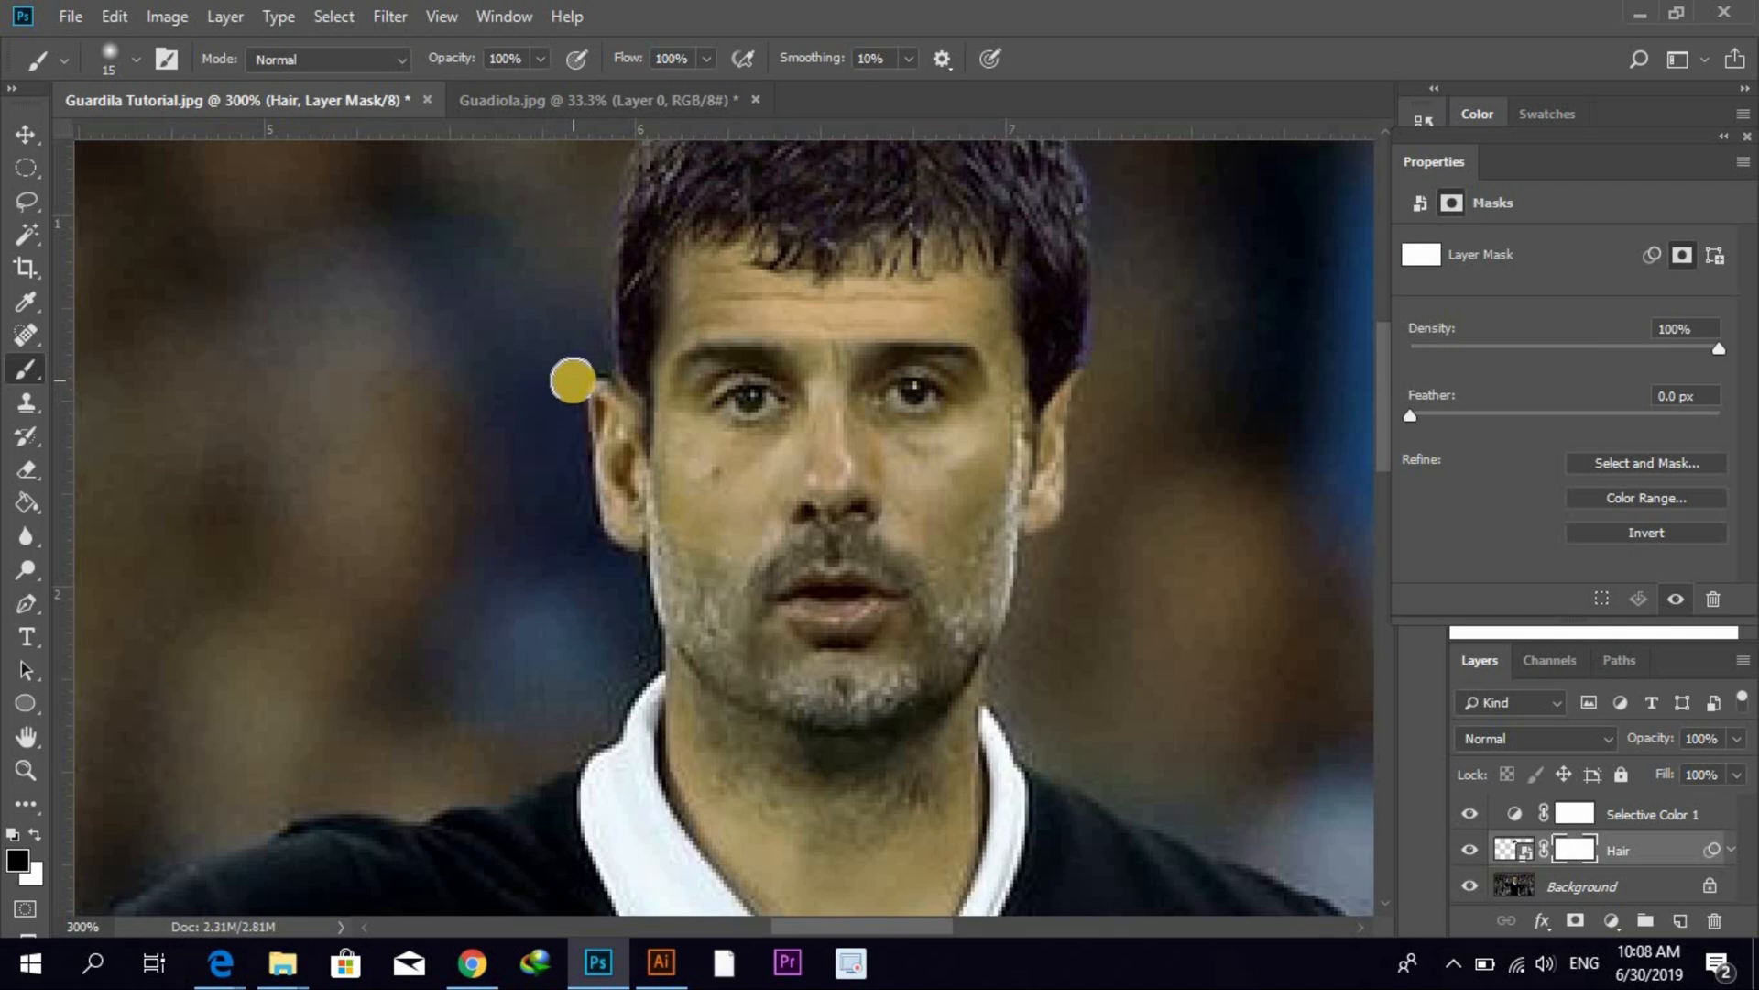
pyautogui.moveTo(586, 445)
pyautogui.mouseDown()
pyautogui.moveTo(619, 507)
pyautogui.moveTo(590, 377)
pyautogui.moveTo(631, 474)
pyautogui.moveTo(611, 421)
pyautogui.moveTo(659, 459)
pyautogui.moveTo(687, 393)
pyautogui.moveTo(656, 420)
pyautogui.moveTo(651, 440)
pyautogui.moveTo(694, 342)
pyautogui.moveTo(672, 388)
pyautogui.moveTo(693, 328)
pyautogui.moveTo(651, 372)
pyautogui.moveTo(668, 322)
pyautogui.moveTo(652, 438)
pyautogui.mouseUp()
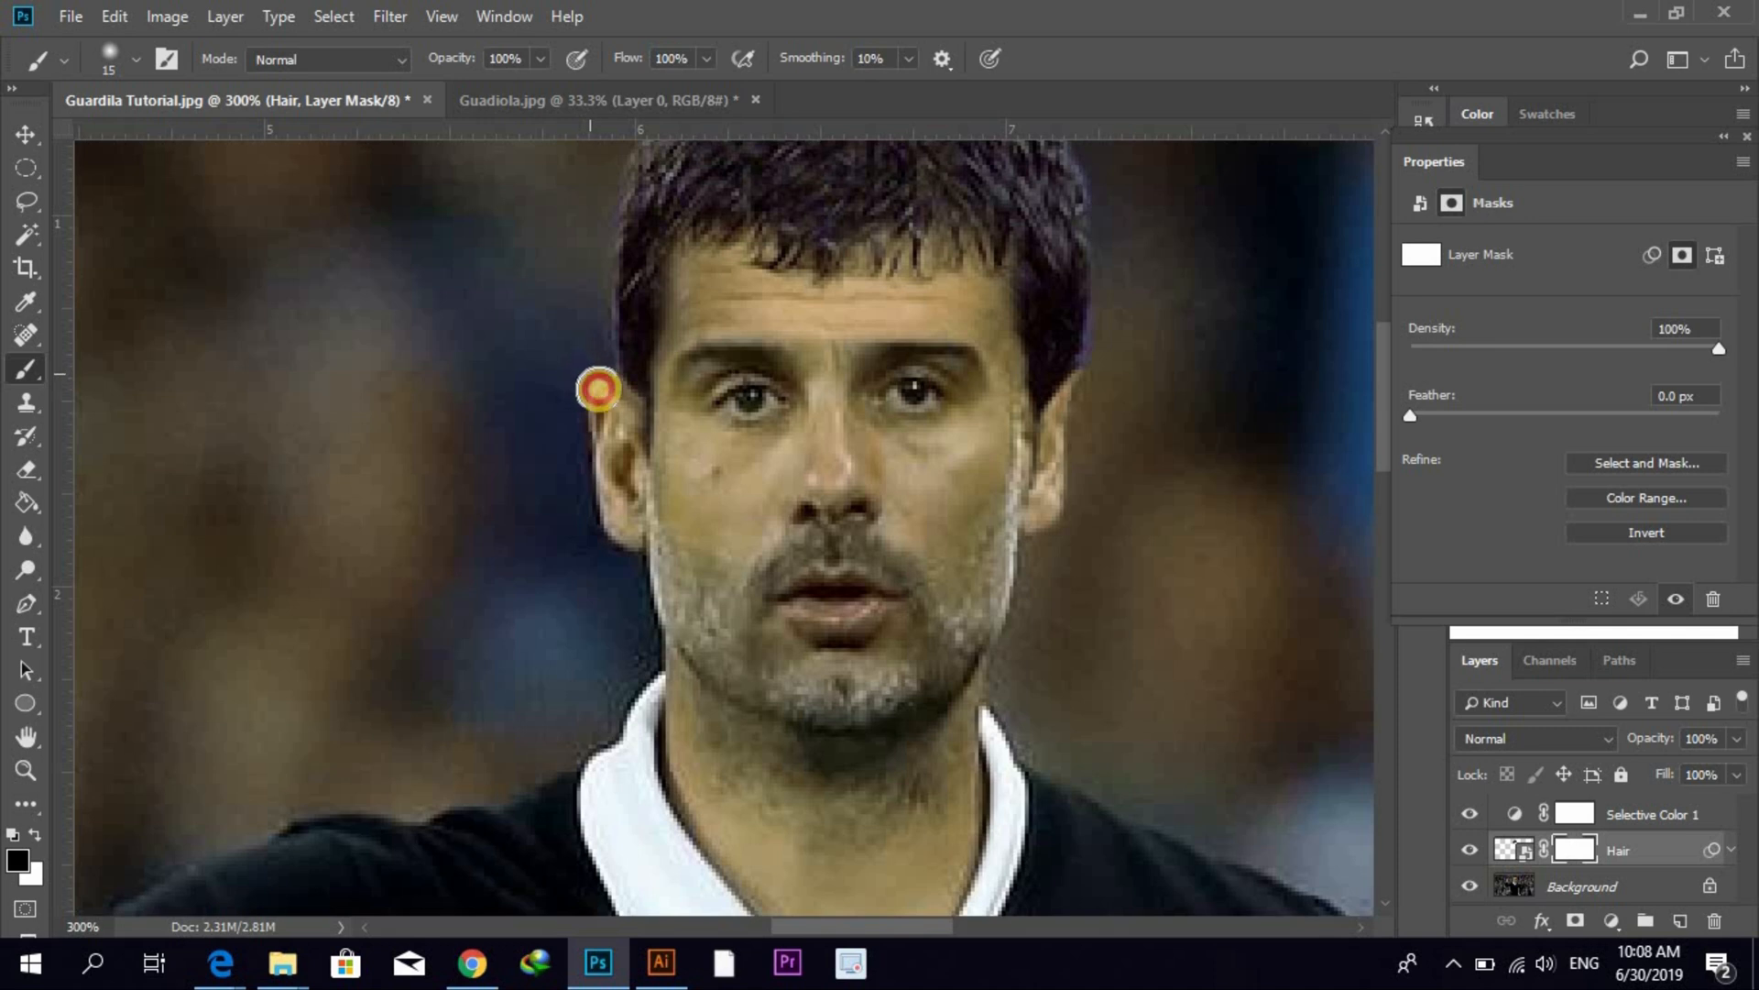
pyautogui.moveTo(595, 395)
pyautogui.mouseDown()
pyautogui.moveTo(603, 470)
pyautogui.moveTo(648, 451)
pyautogui.mouseUp()
pyautogui.moveTo(684, 367)
pyautogui.mouseDown()
pyautogui.moveTo(699, 299)
pyautogui.moveTo(668, 440)
pyautogui.moveTo(686, 392)
pyautogui.moveTo(672, 418)
pyautogui.mouseUp()
pyautogui.moveTo(697, 319)
pyautogui.mouseDown()
pyautogui.moveTo(801, 311)
pyautogui.moveTo(718, 311)
pyautogui.moveTo(708, 289)
pyautogui.moveTo(803, 326)
pyautogui.moveTo(921, 309)
pyautogui.moveTo(876, 330)
pyautogui.moveTo(968, 333)
pyautogui.moveTo(767, 332)
pyautogui.moveTo(713, 281)
pyautogui.moveTo(801, 310)
pyautogui.moveTo(978, 307)
pyautogui.moveTo(995, 454)
pyautogui.moveTo(984, 469)
pyautogui.moveTo(948, 422)
pyautogui.moveTo(963, 503)
pyautogui.moveTo(1000, 400)
pyautogui.moveTo(1027, 506)
pyautogui.moveTo(1063, 434)
pyautogui.moveTo(1033, 466)
pyautogui.moveTo(1088, 400)
pyautogui.moveTo(1067, 472)
pyautogui.moveTo(1072, 434)
pyautogui.moveTo(1155, 531)
pyautogui.mouseUp()
# - Paint black on the Hair mask along the hair's right edge and over the right ear to hide the overhang
pyautogui.scroll(3, 1273, 651)
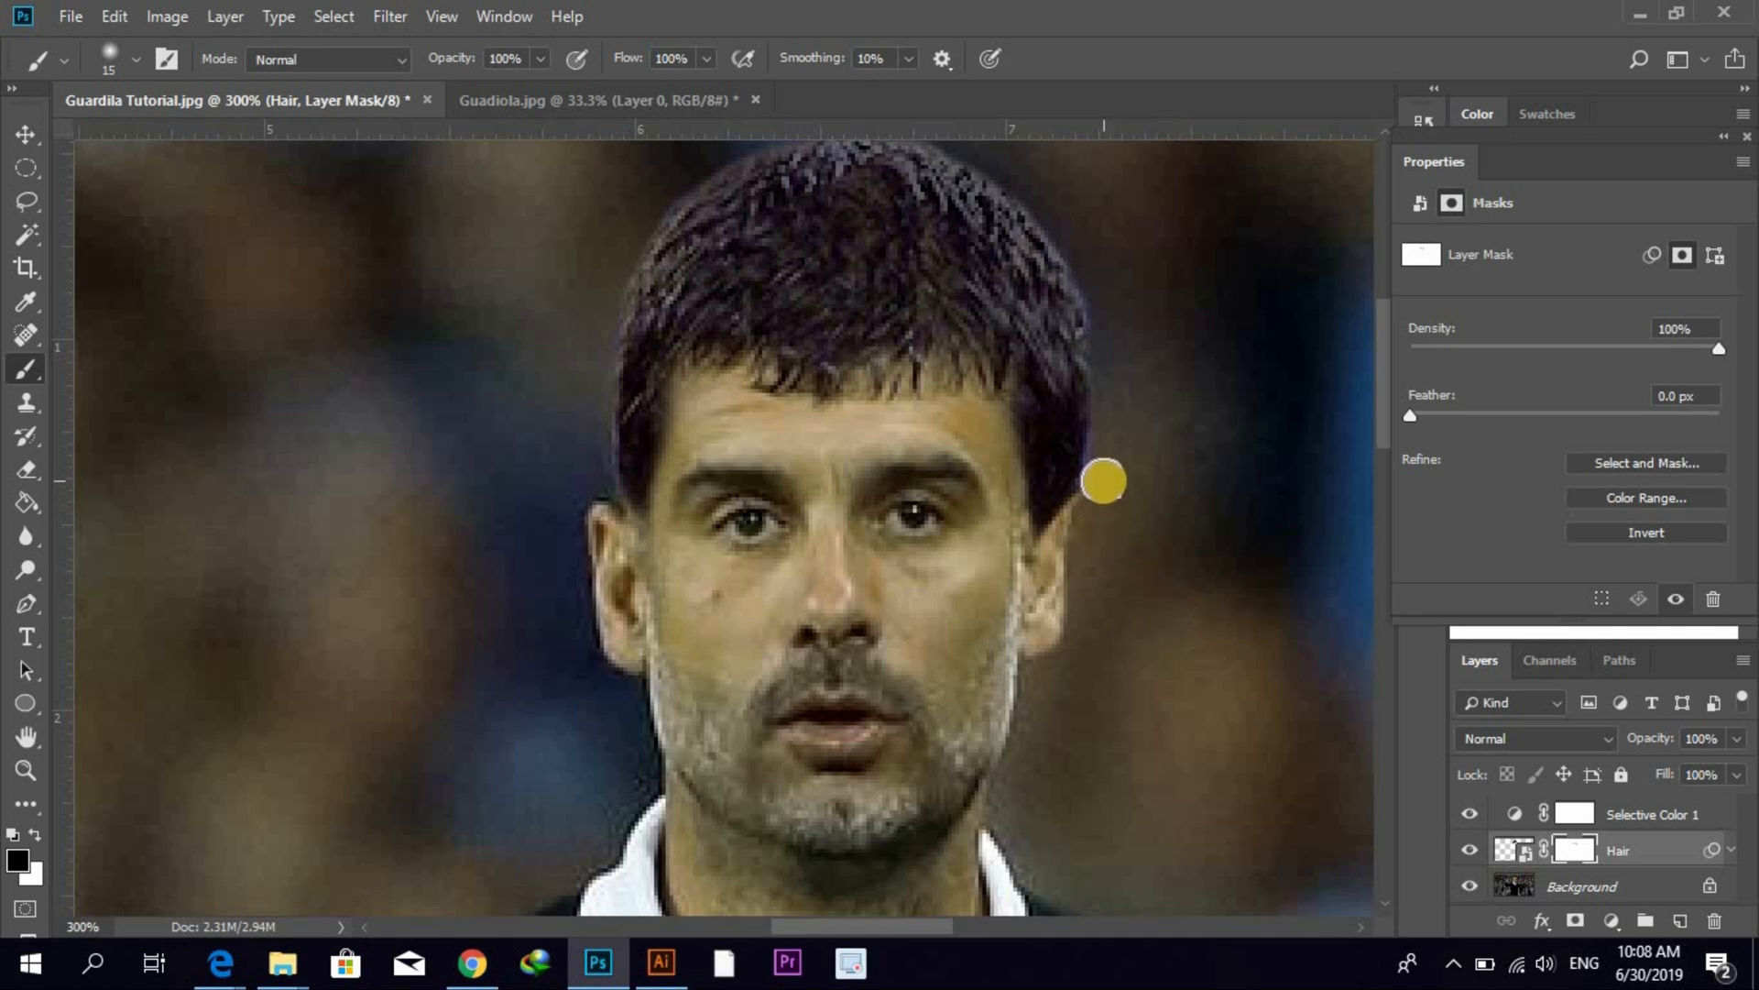
pyautogui.moveTo(1101, 483)
pyautogui.mouseDown()
pyautogui.moveTo(1053, 554)
pyautogui.moveTo(1091, 479)
pyautogui.moveTo(1064, 543)
pyautogui.moveTo(1087, 505)
pyautogui.moveTo(1102, 357)
pyautogui.moveTo(1099, 449)
pyautogui.moveTo(1103, 273)
pyautogui.mouseUp()
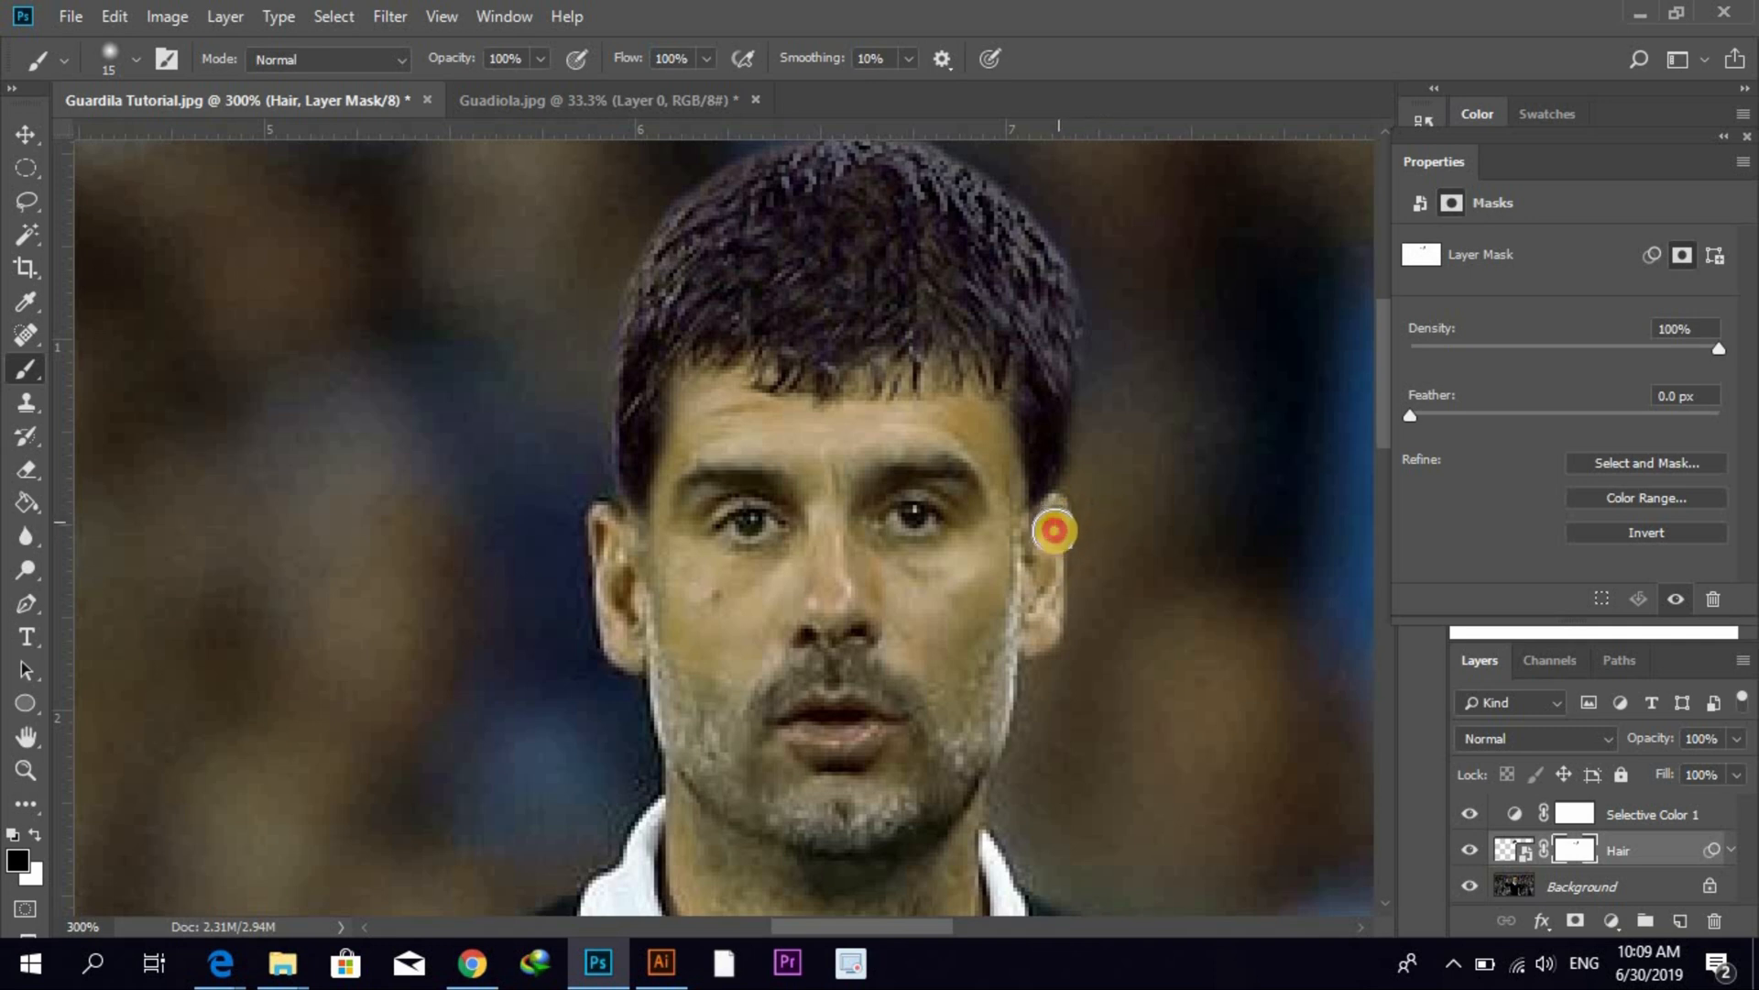
pyautogui.moveTo(1054, 530); pyautogui.dragTo(1029, 582)
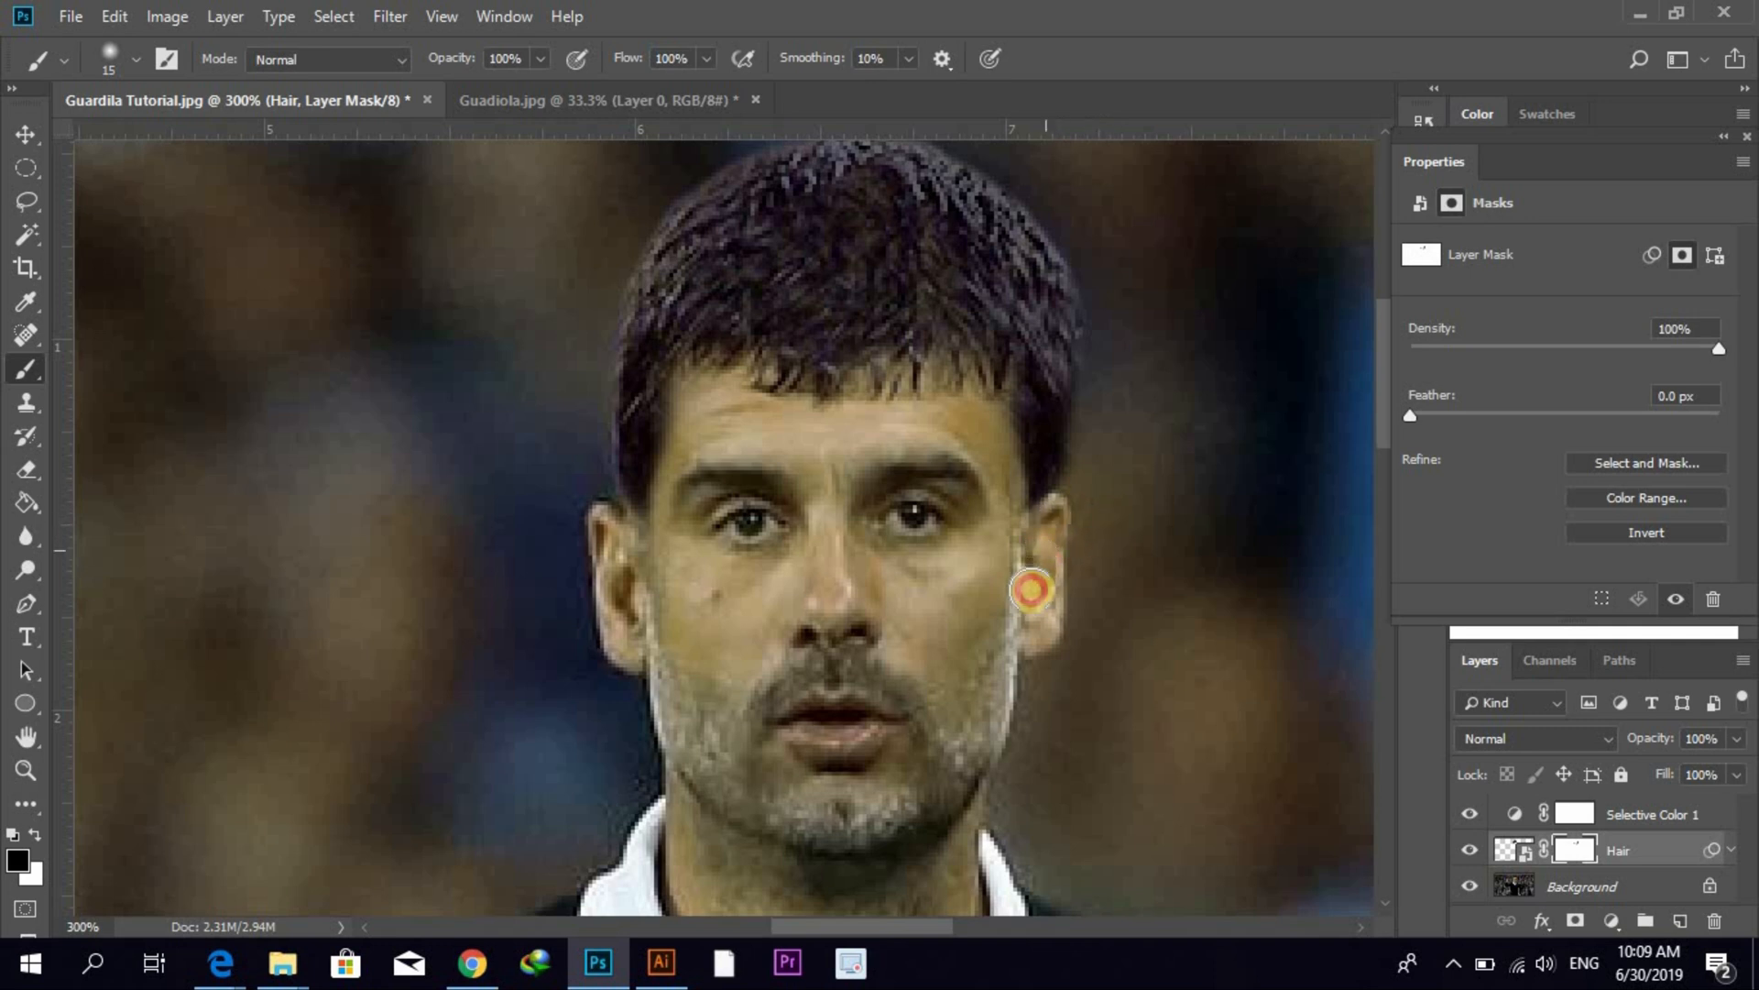
# - Select the Hair layer's smart object, narrow it from the right to 95.17% width and apply the transformation
pyautogui.click(1494, 851)
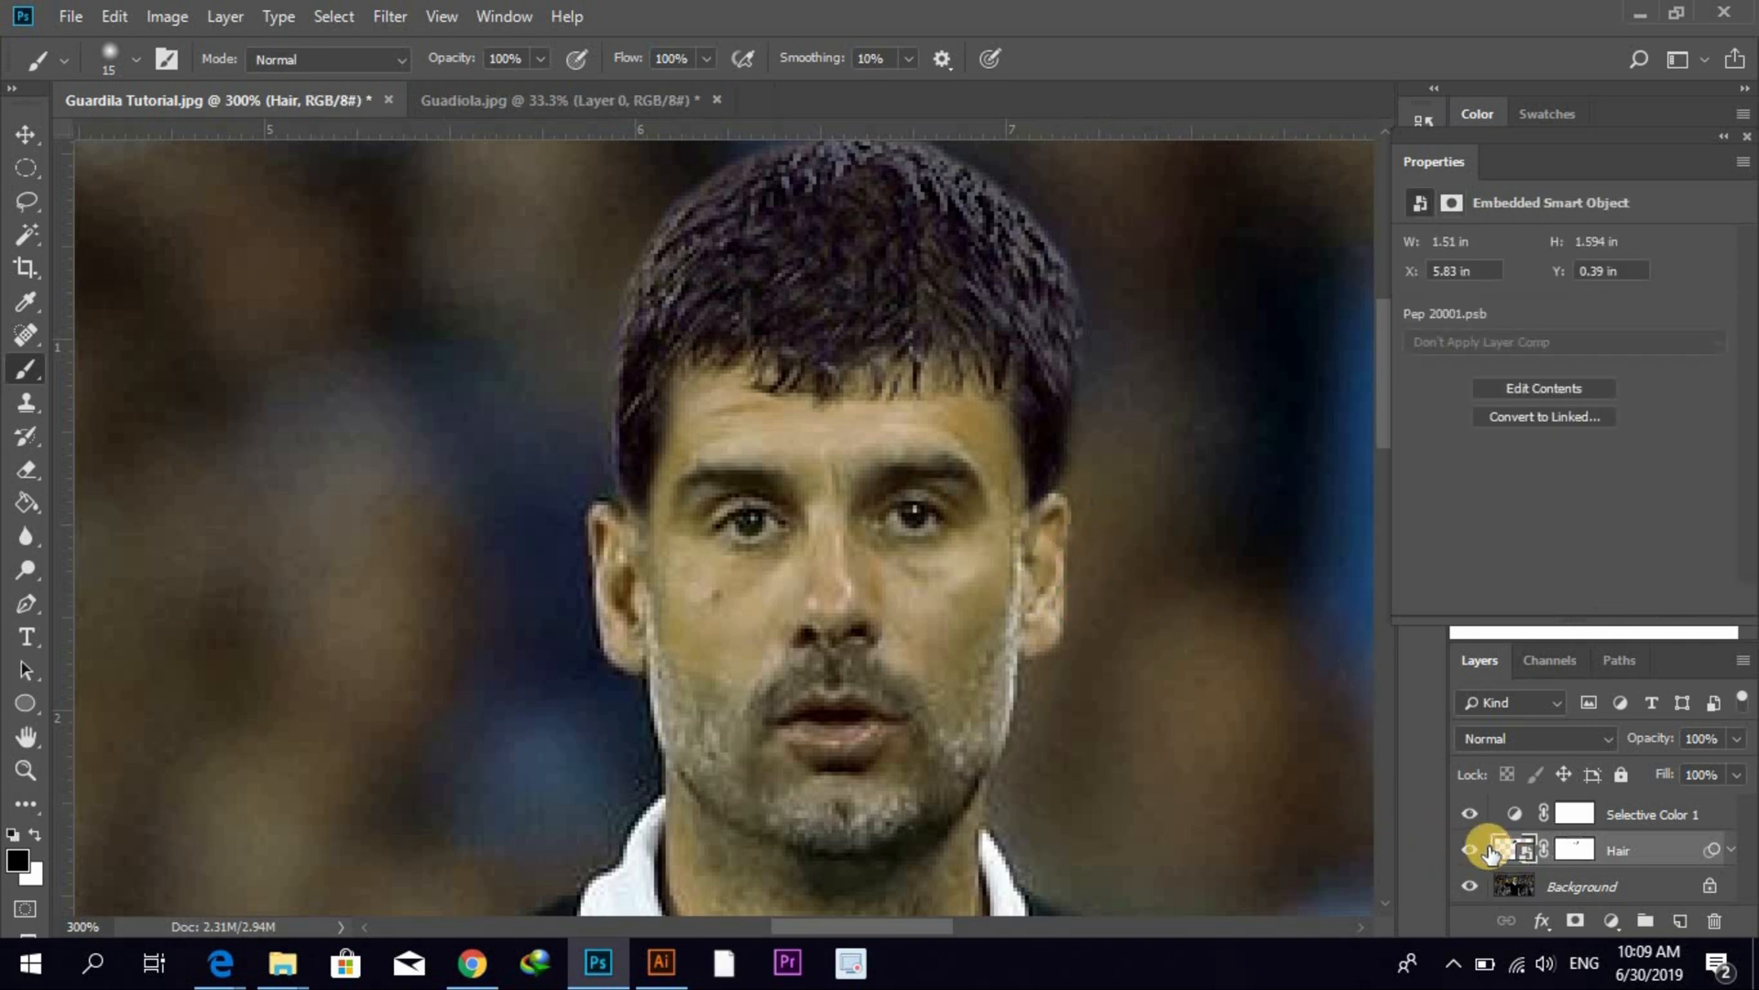
pyautogui.hotkey('ctrl', 't')
pyautogui.click(903, 391)
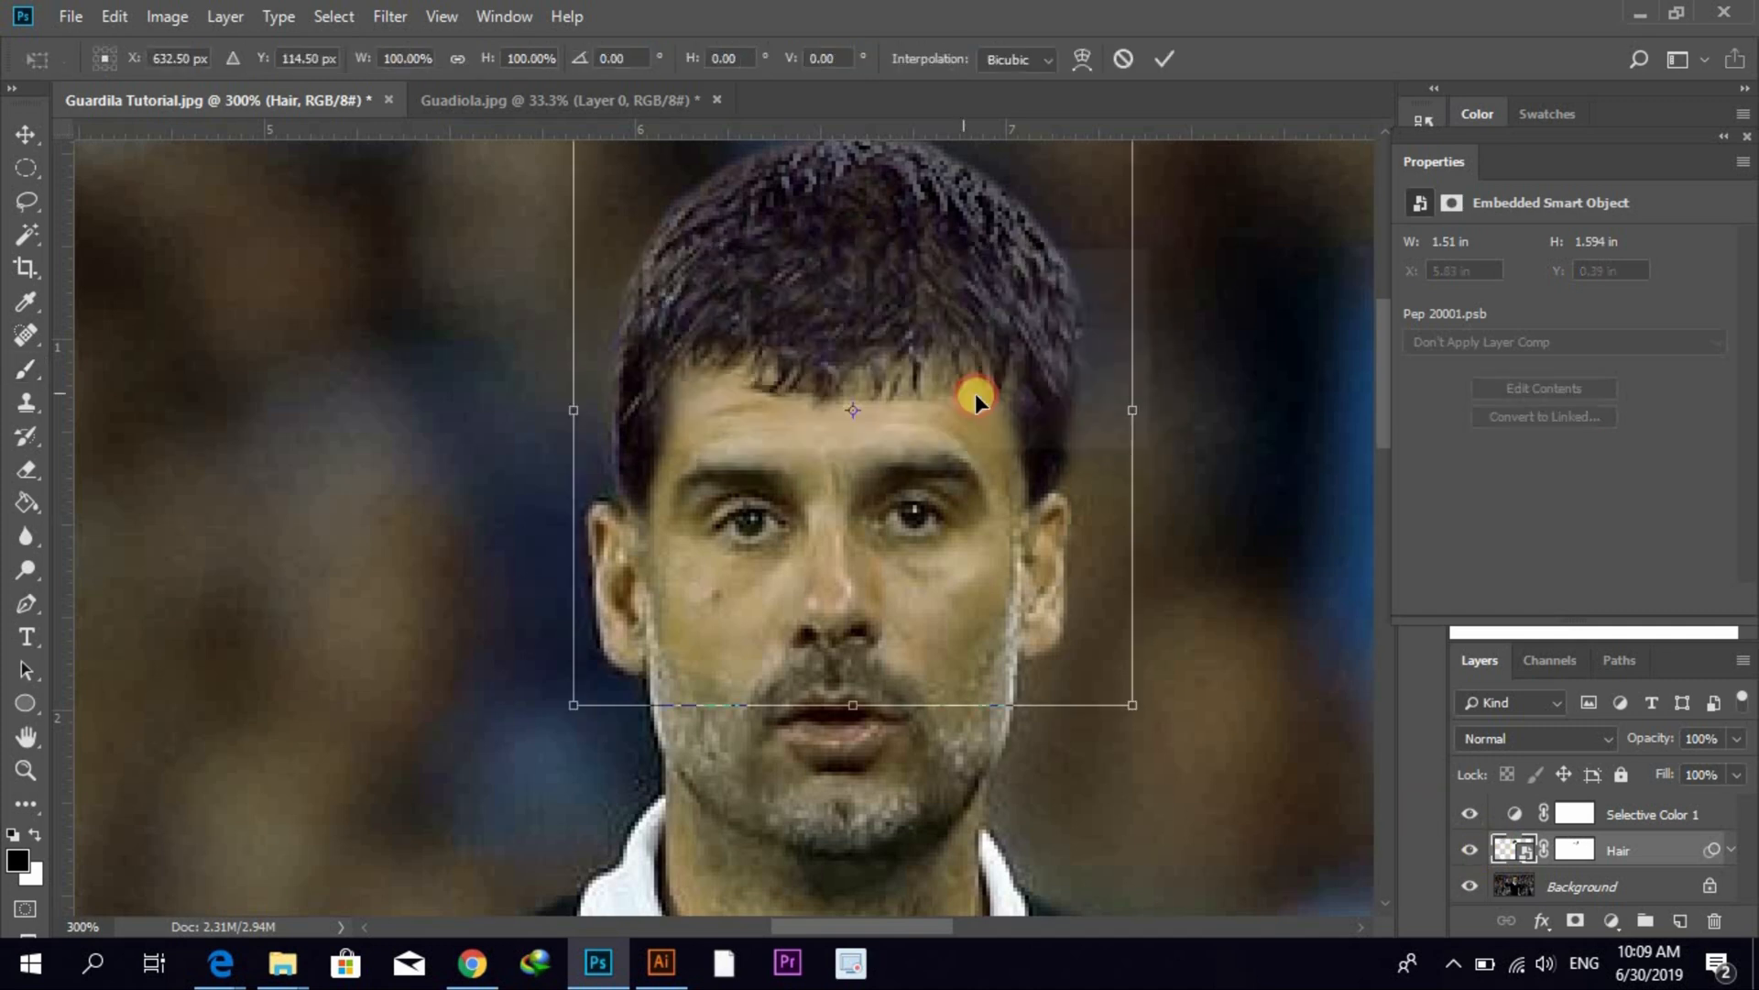
pyautogui.scroll(2, 977, 394)
pyautogui.moveTo(1121, 472); pyautogui.dragTo(1096, 471)
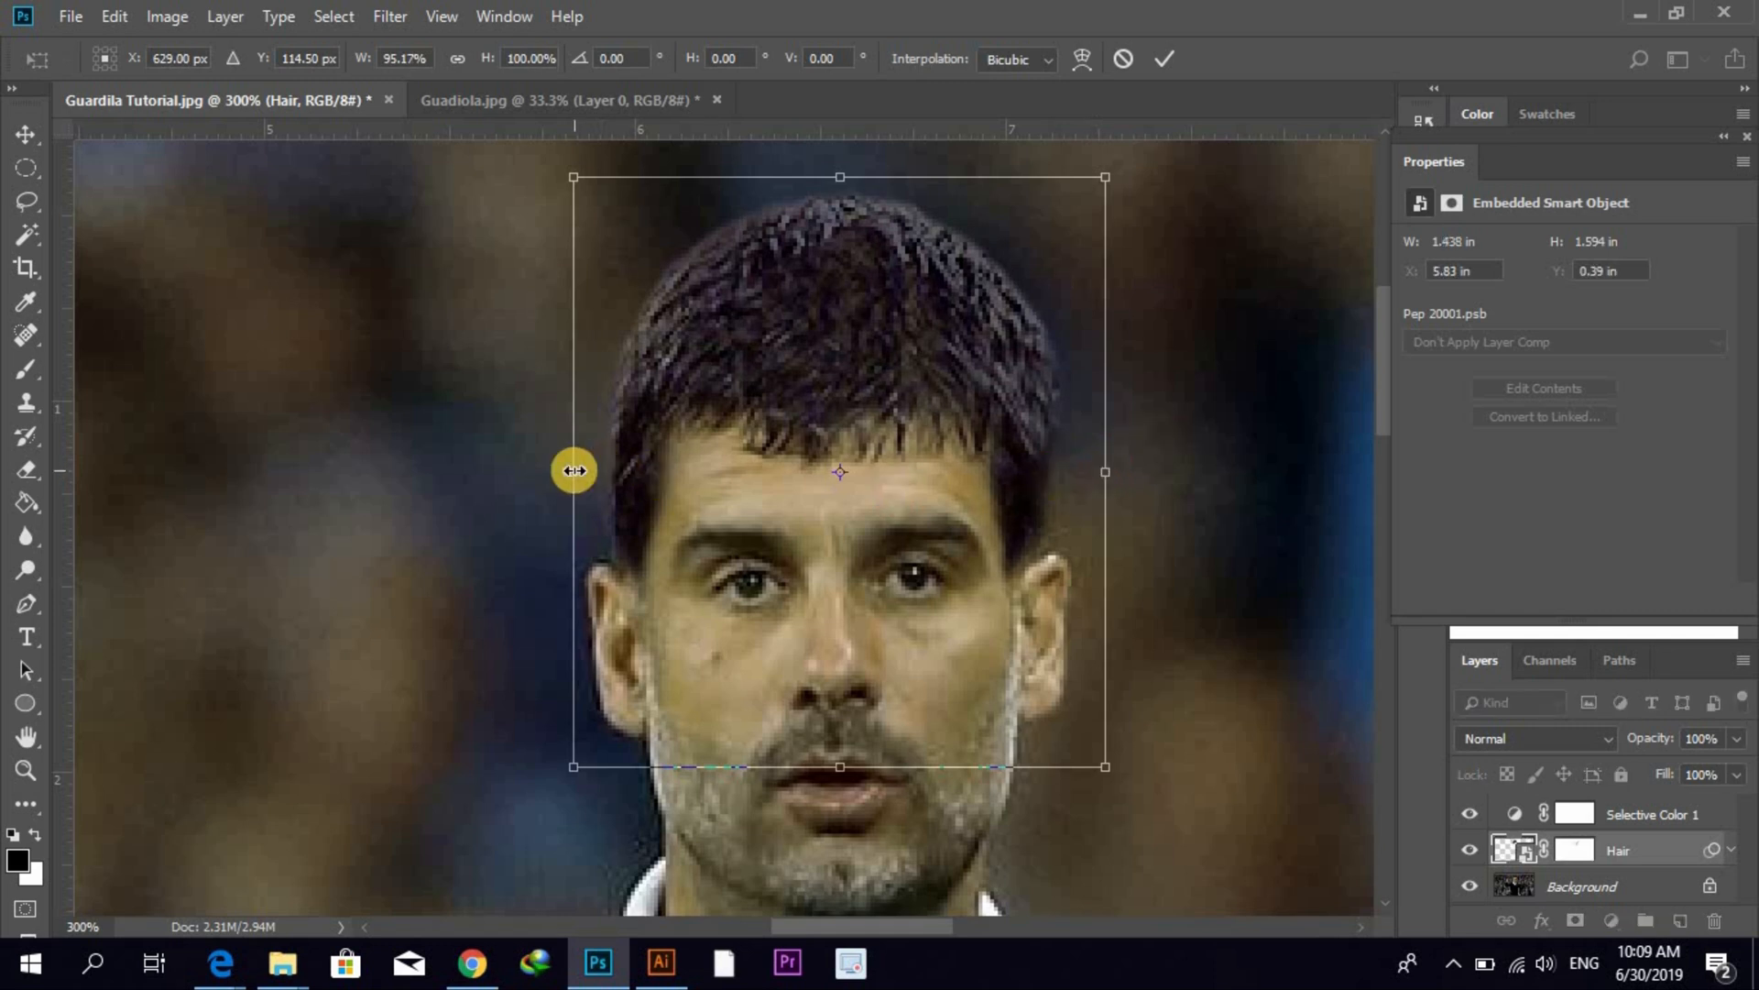
pyautogui.moveTo(576, 471); pyautogui.dragTo(576, 472)
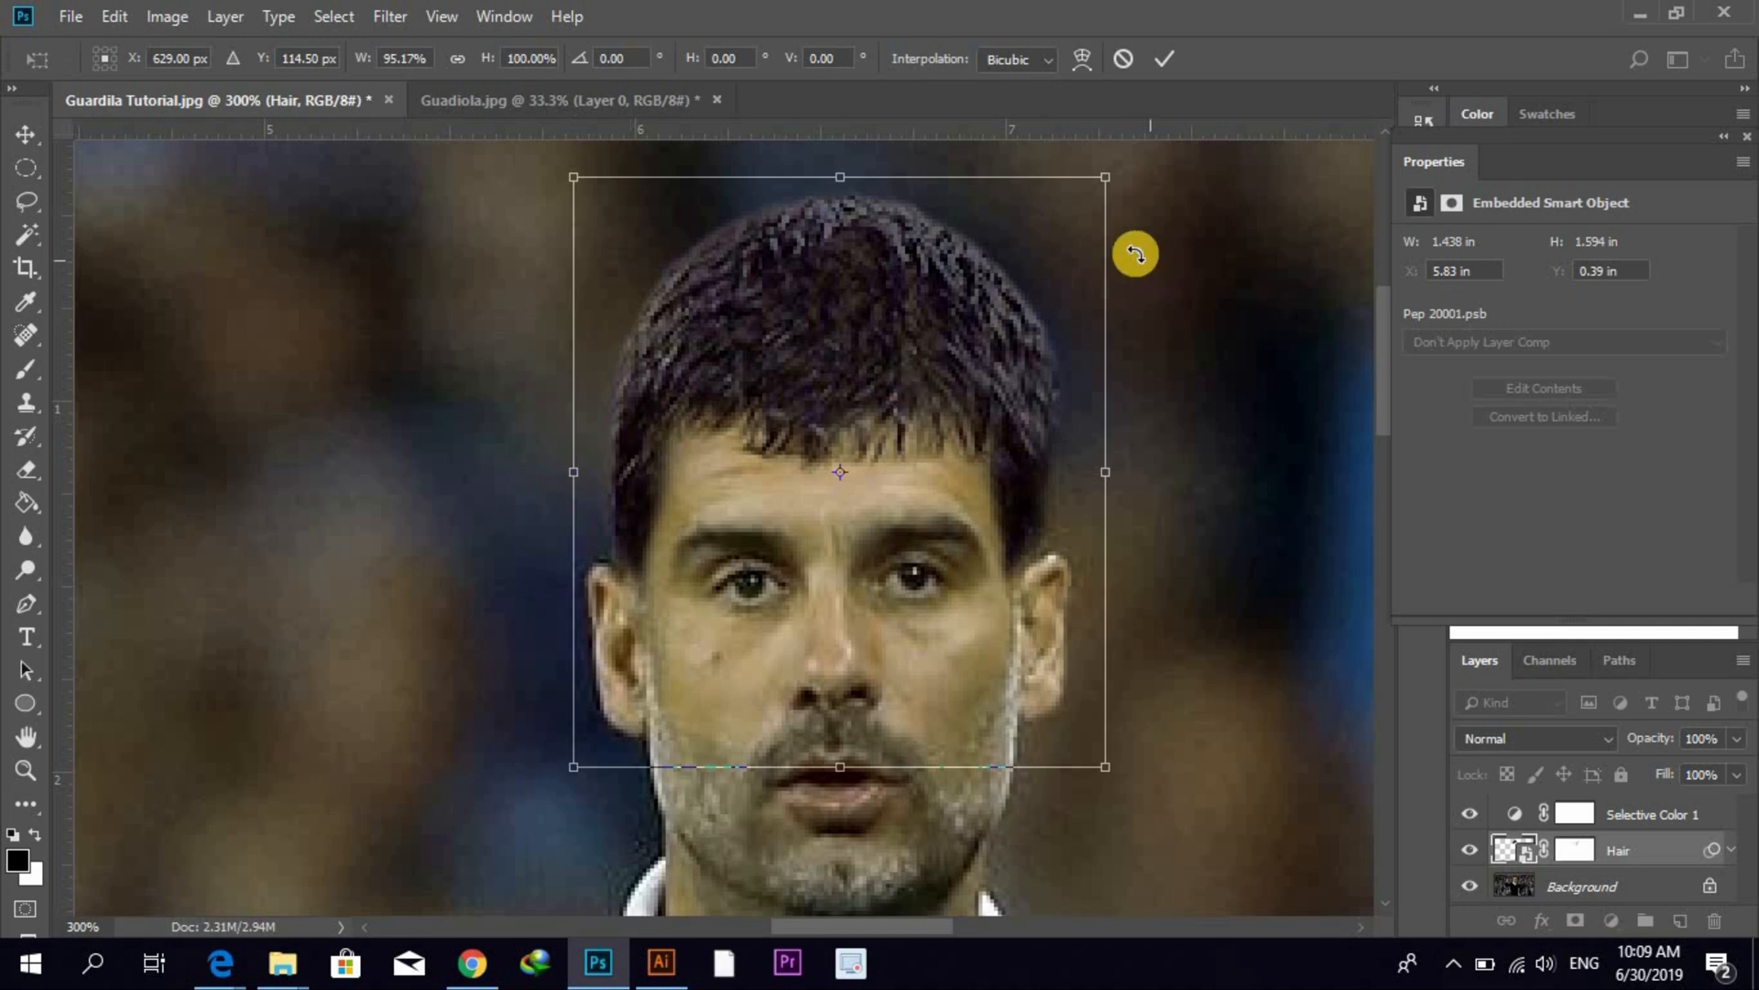
pyautogui.click(1164, 59)
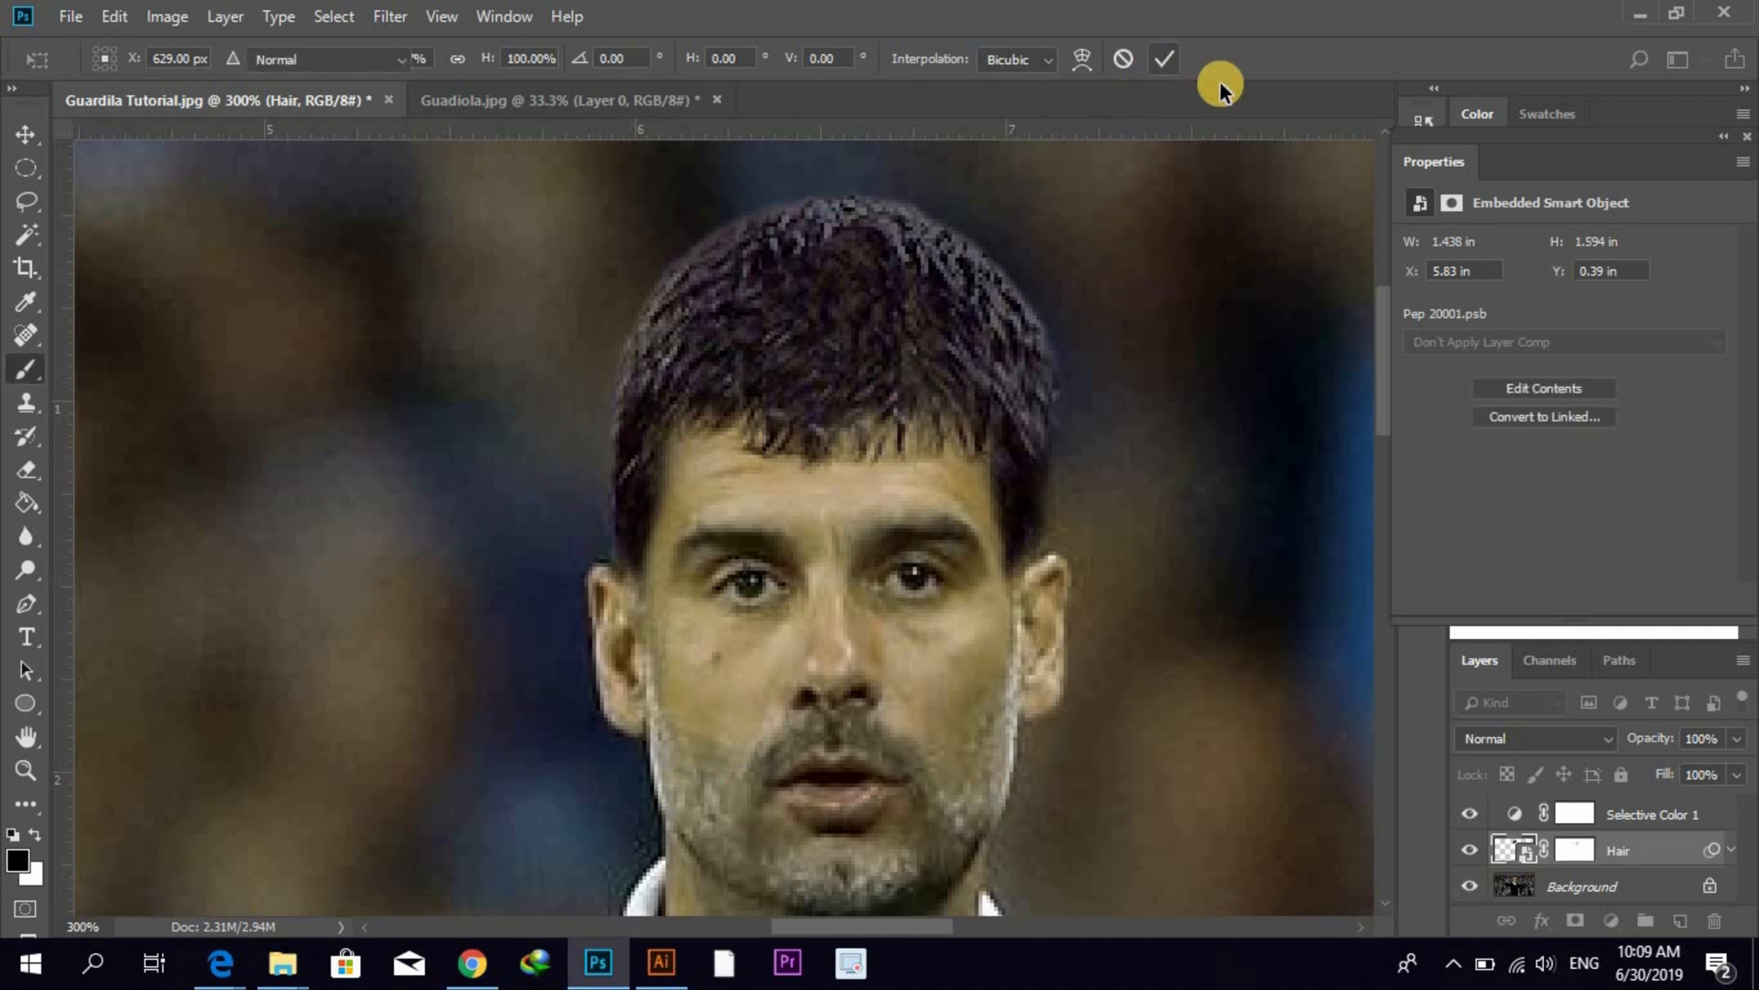
# - Start a Free Transform on the Hair layer and stretch it downward to 102.61% height
pyautogui.hotkey('ctrl', 't')
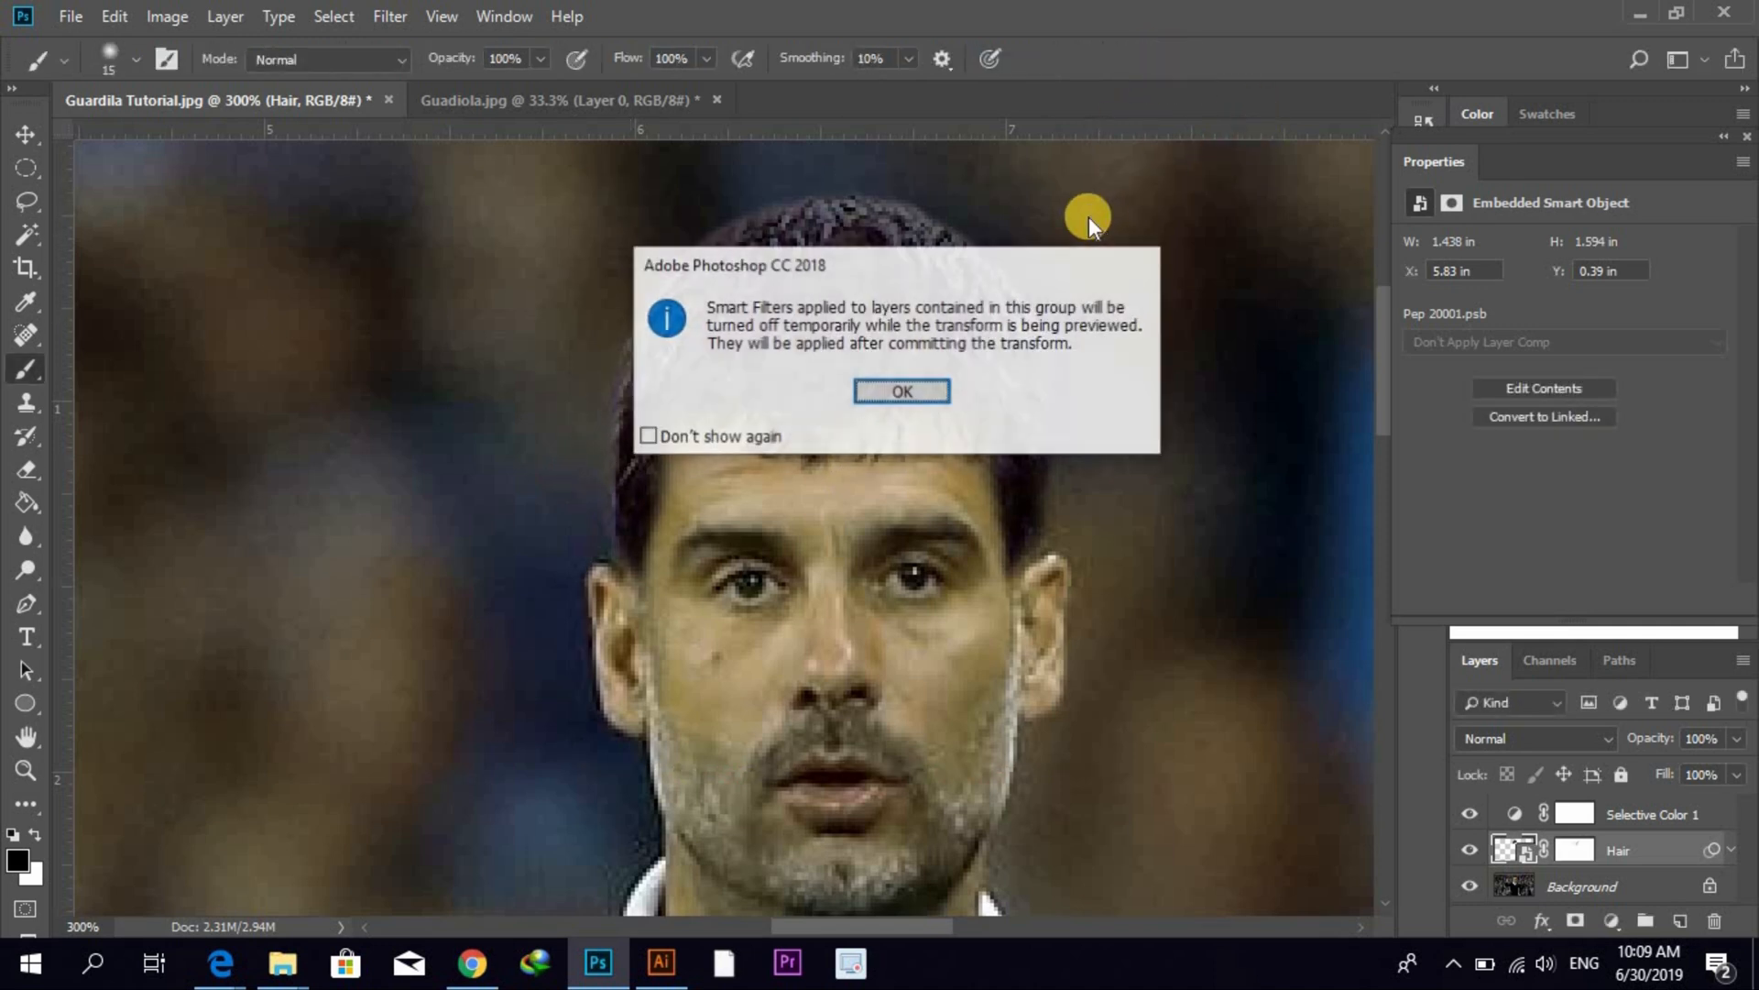
pyautogui.click(928, 394)
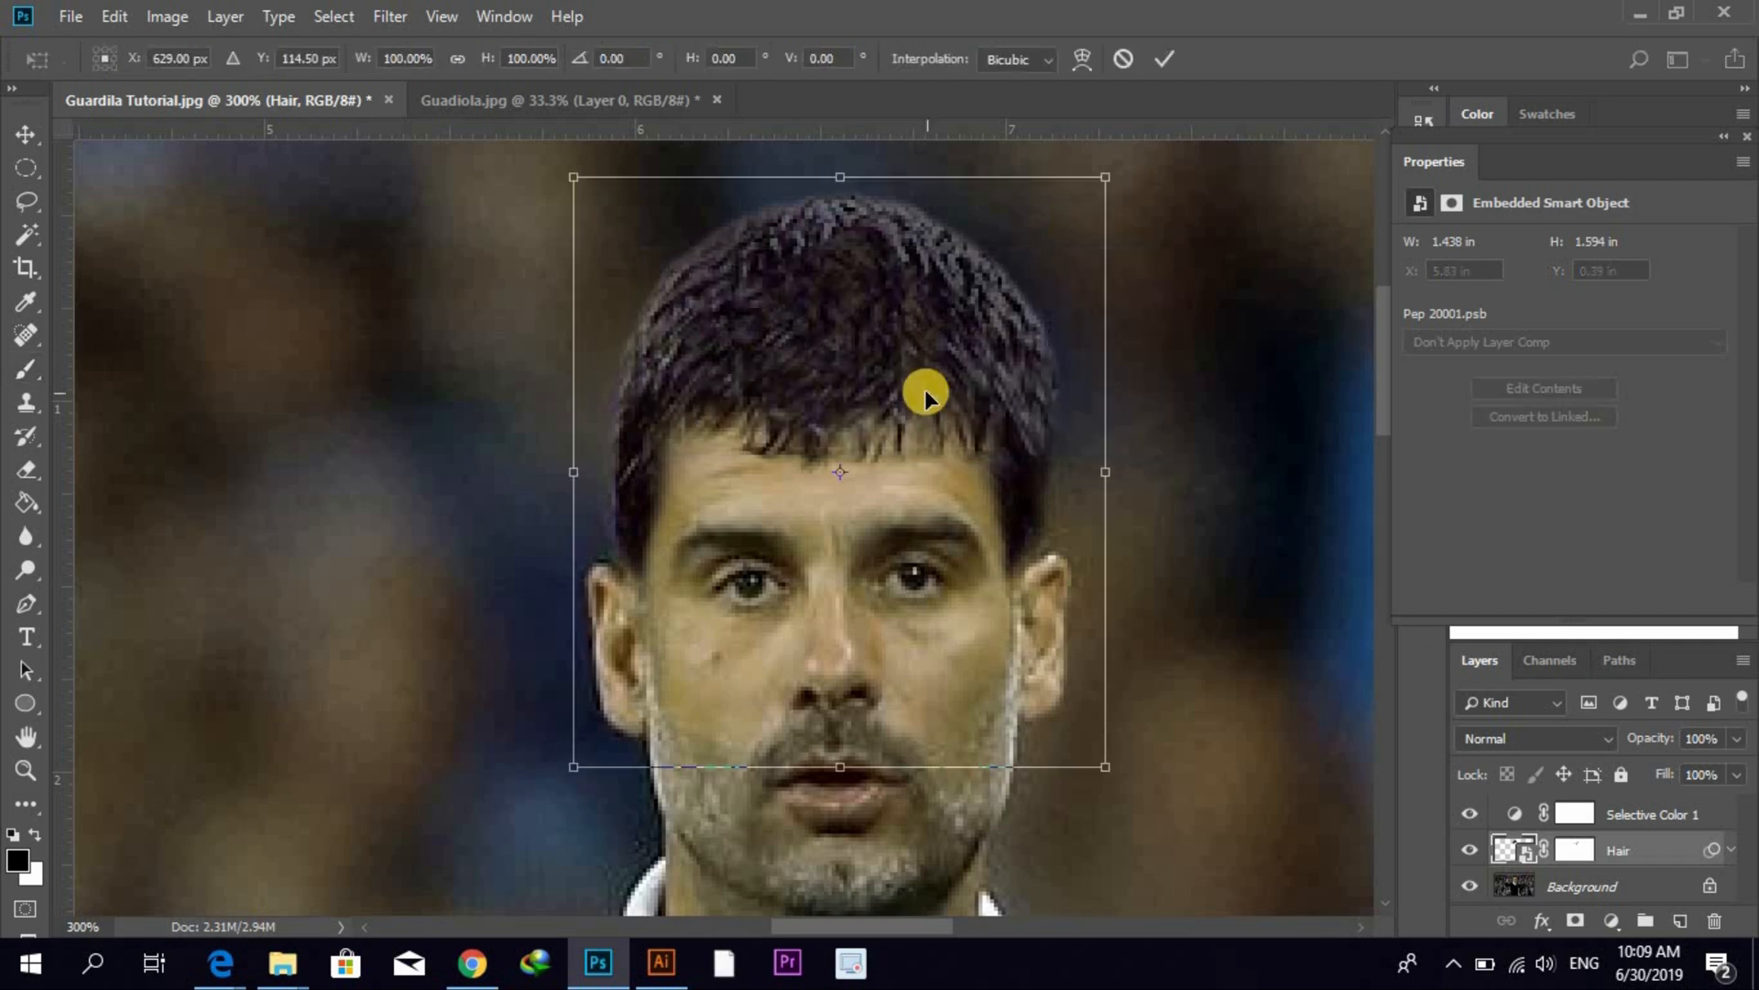
pyautogui.moveTo(838, 767); pyautogui.dragTo(837, 790)
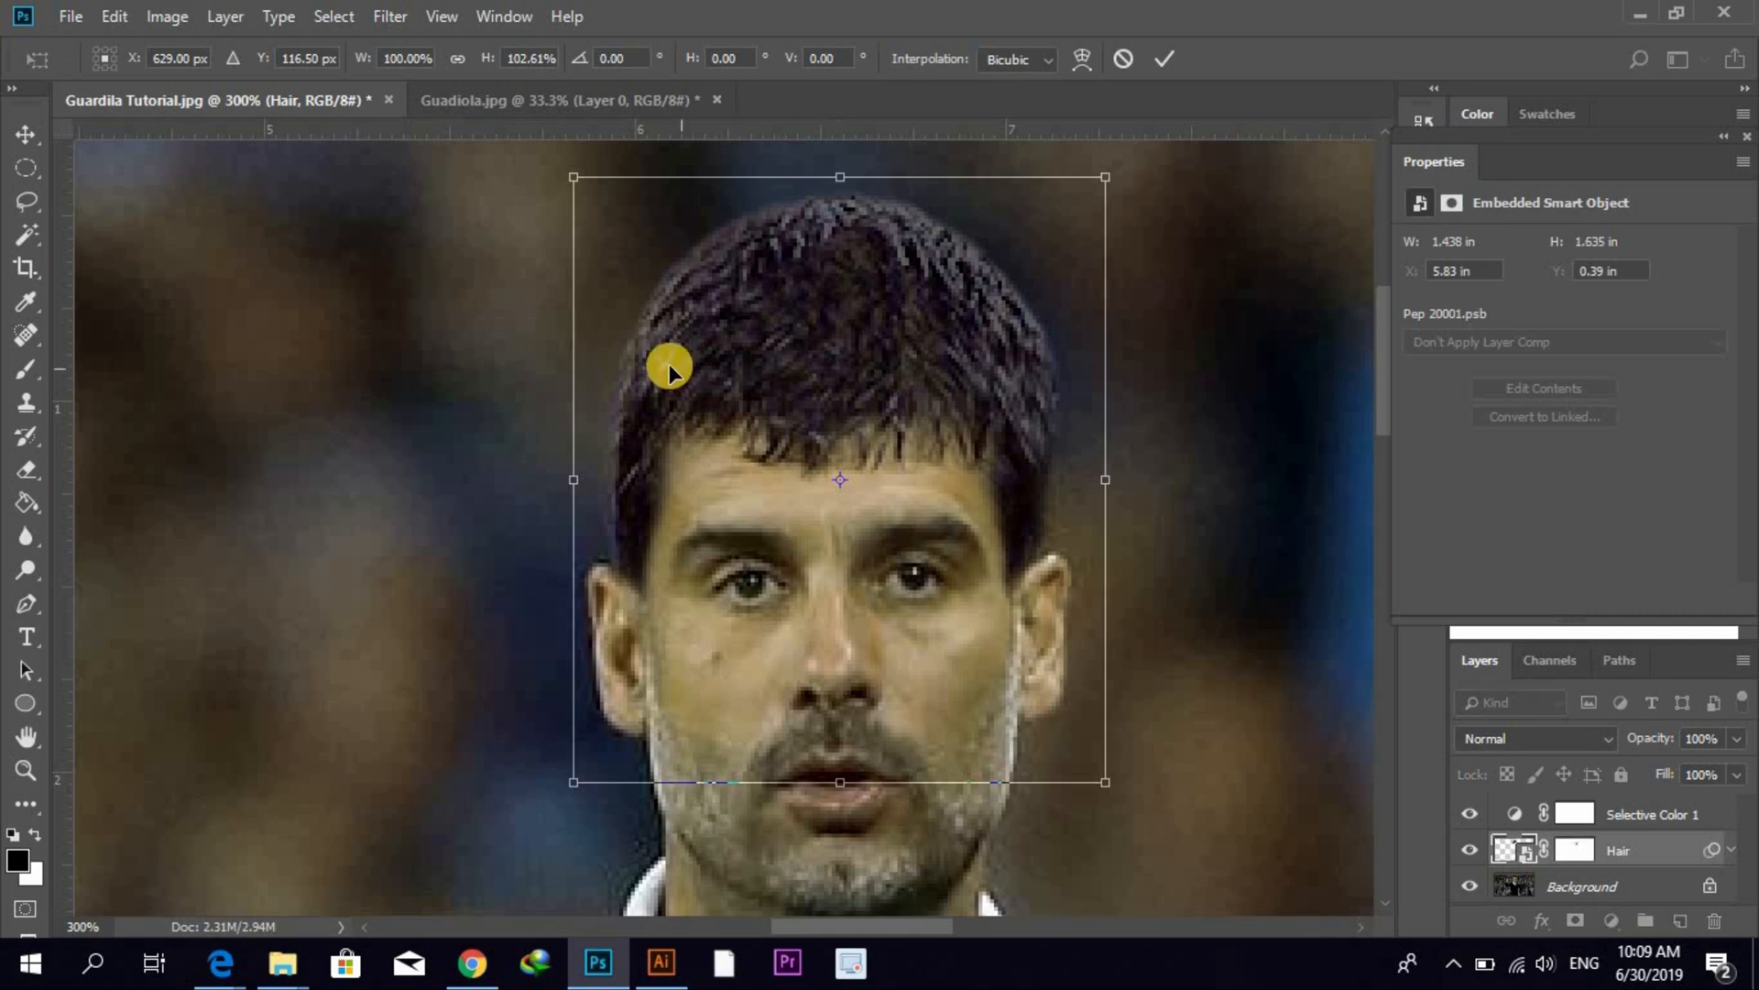
# - Try to warp the Hair layer within the current transformation
pyautogui.rightClick(695, 460)
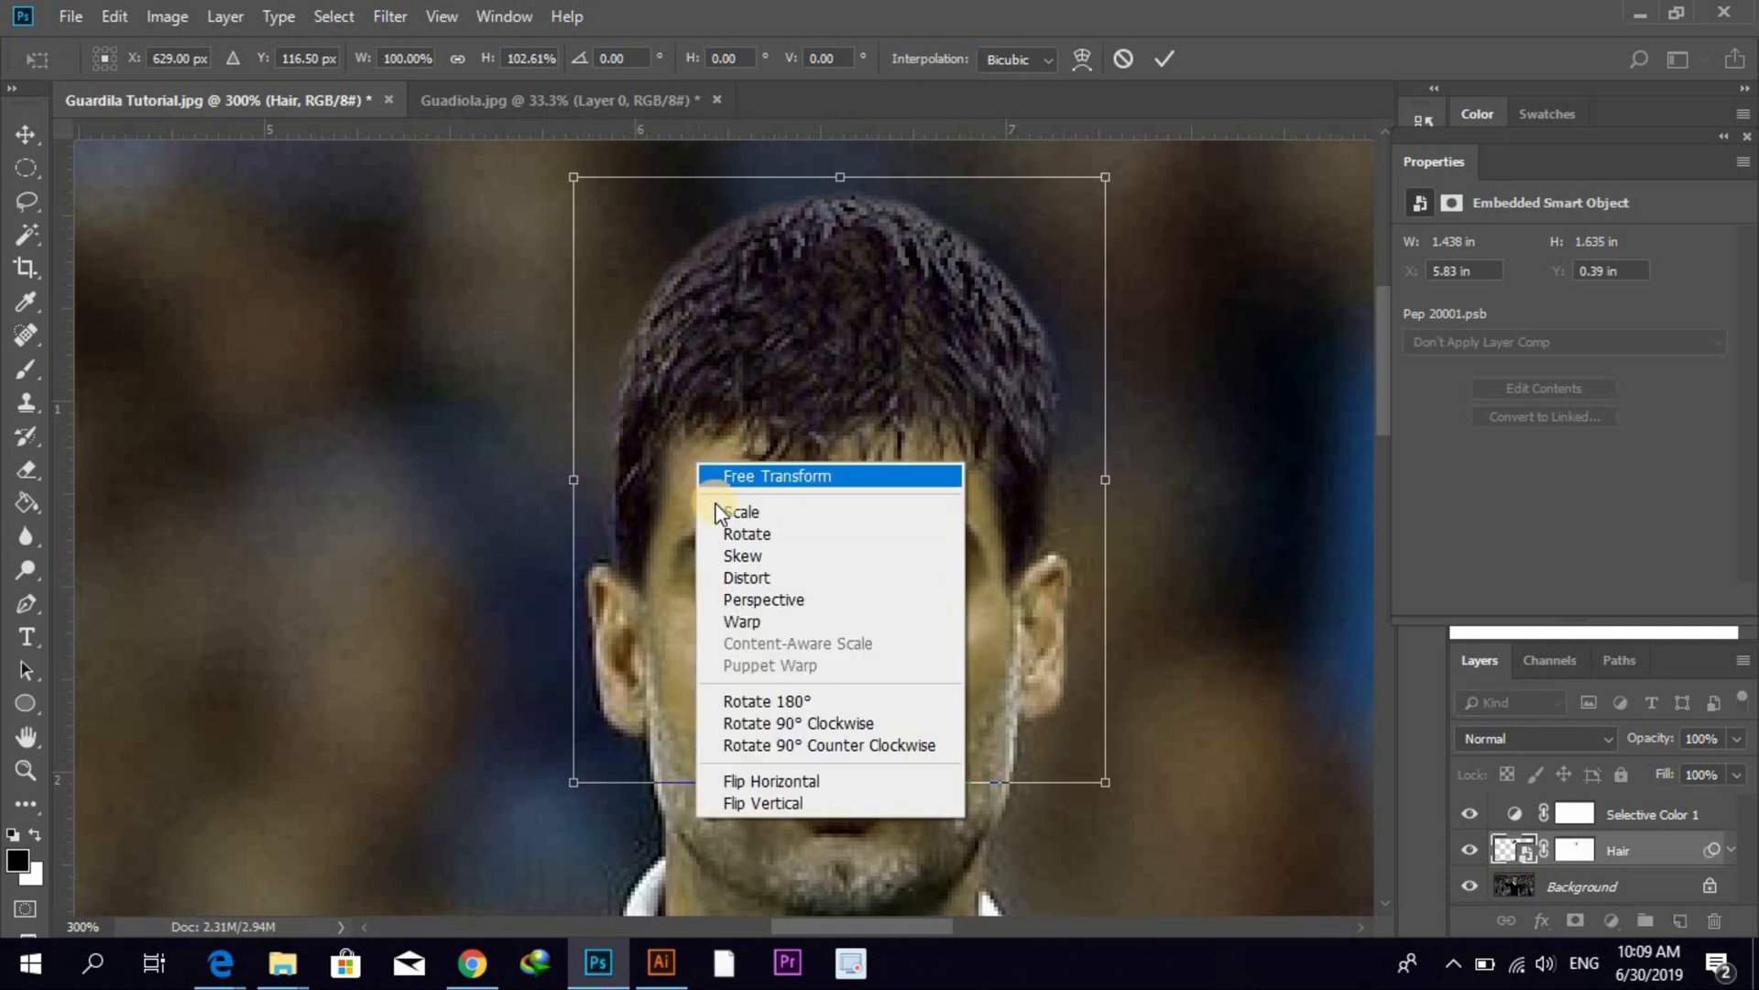
pyautogui.click(766, 624)
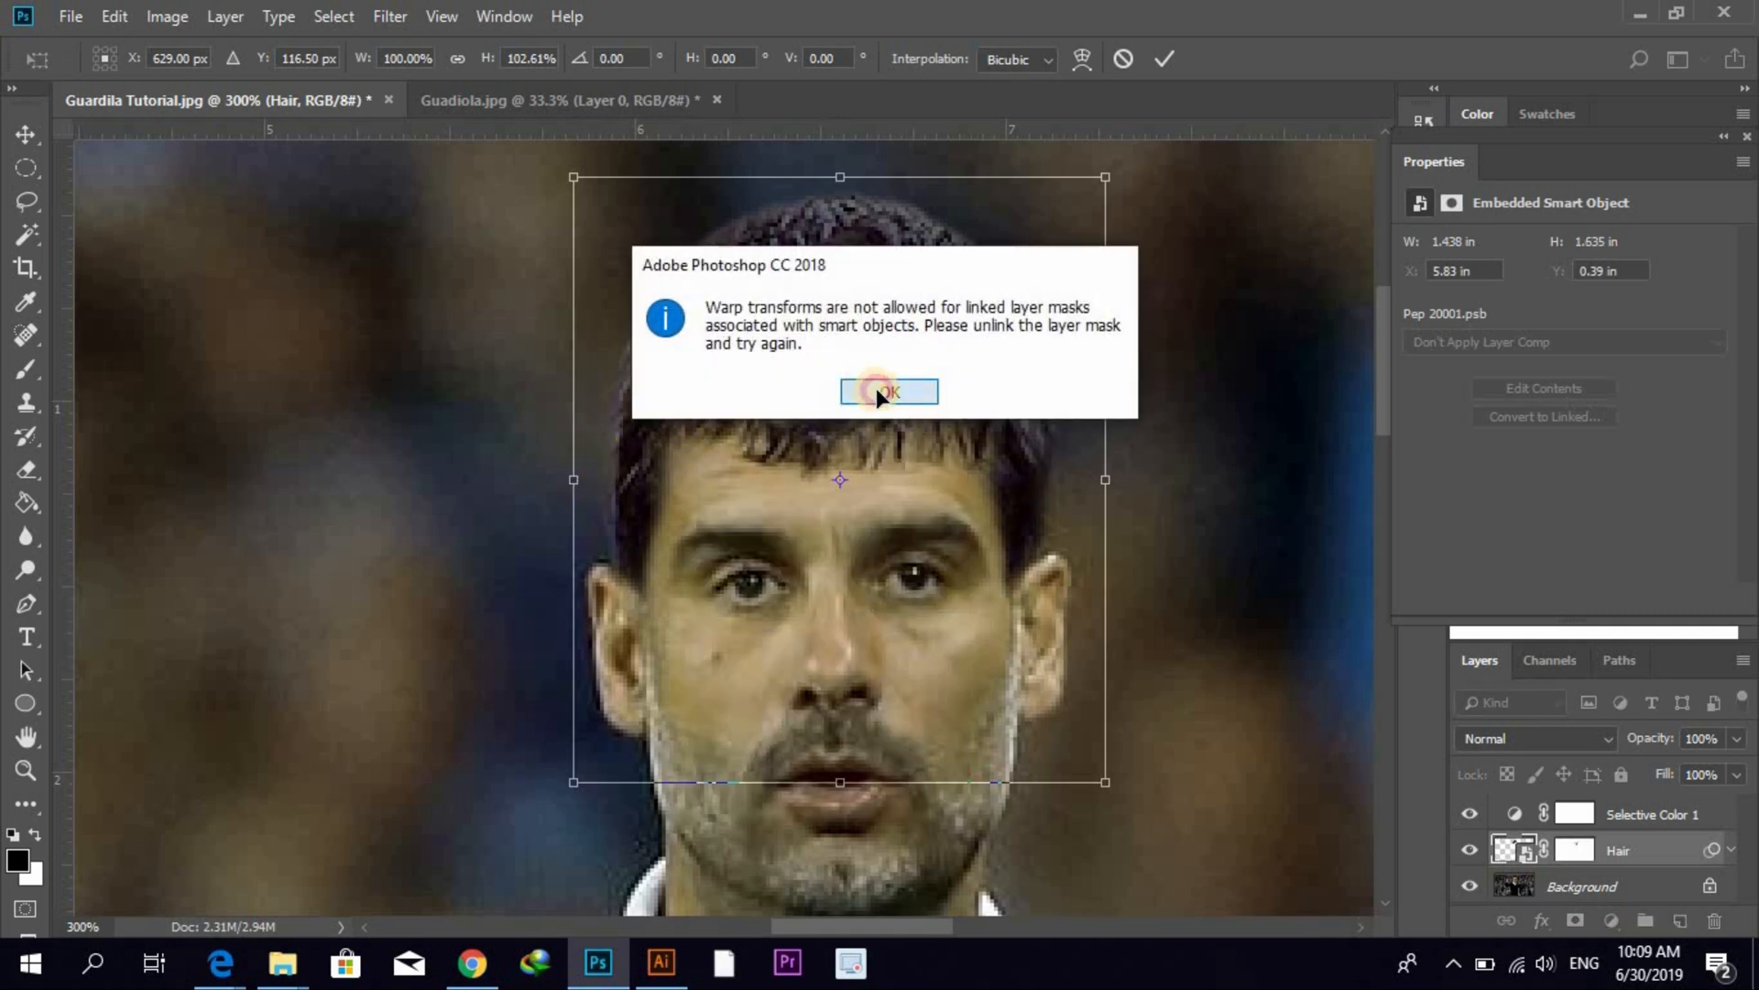
pyautogui.click(882, 391)
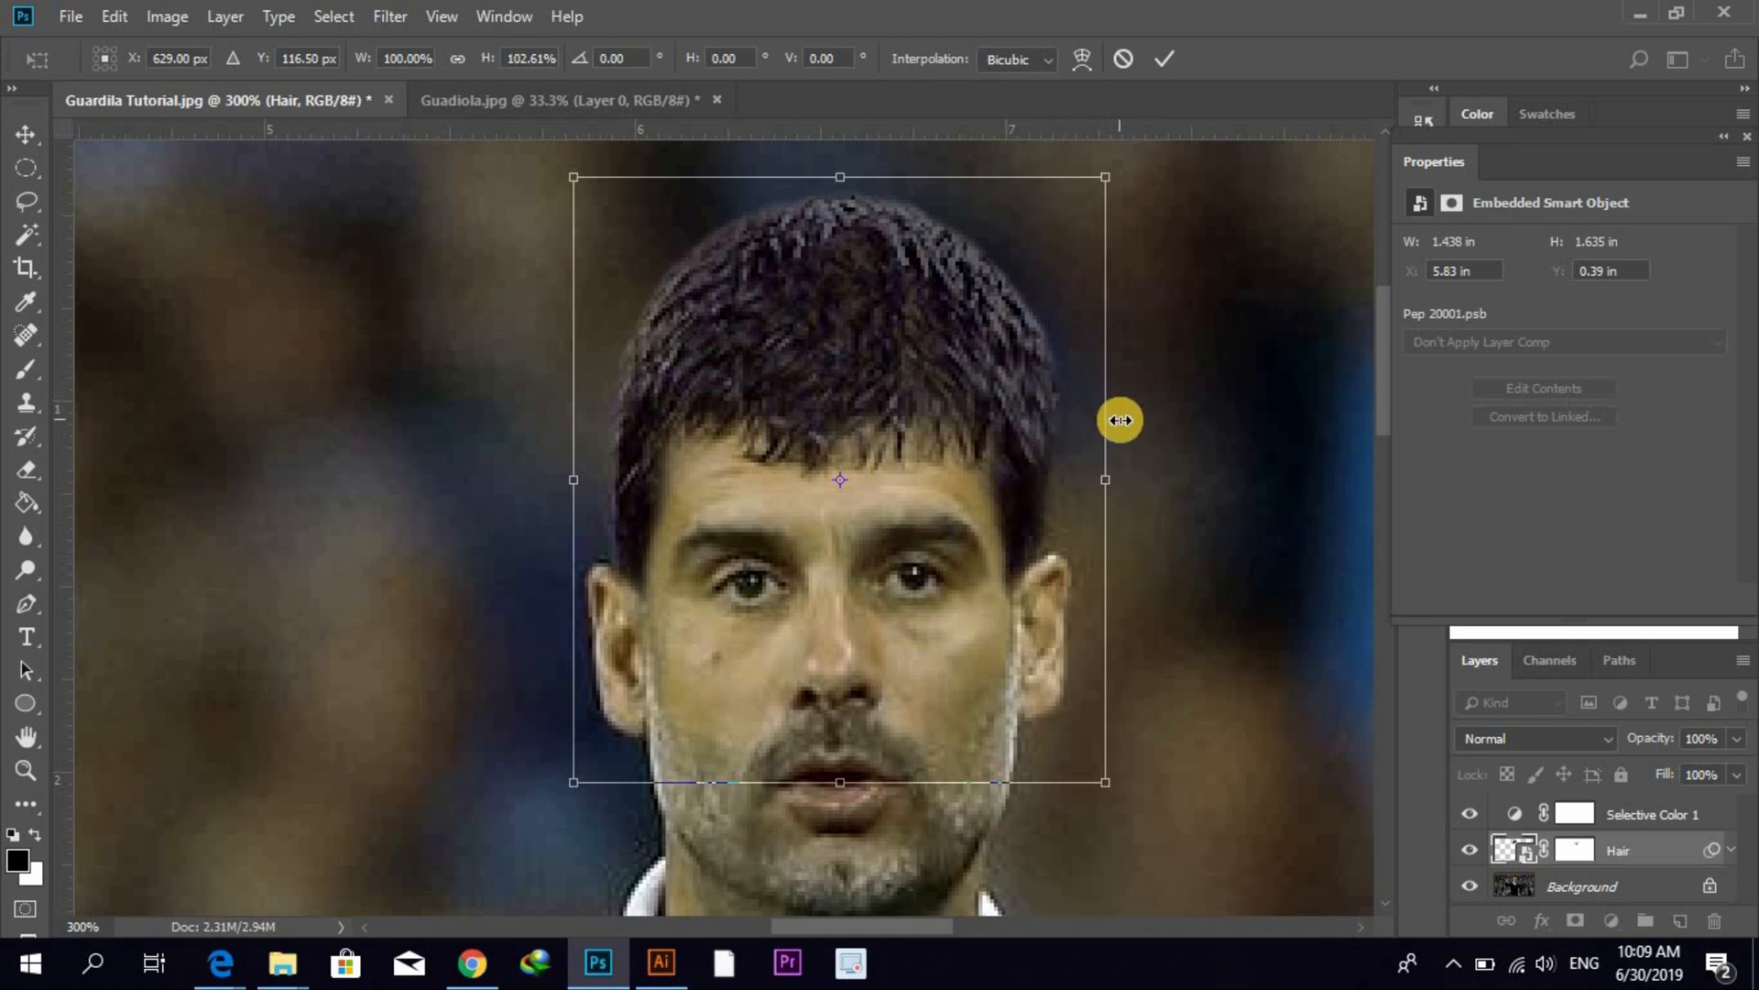
# - Resize the hair from its upper right corner to 99.28% width and 101.31% height and apply the transformation
pyautogui.moveTo(1110, 171); pyautogui.dragTo(1105, 178)
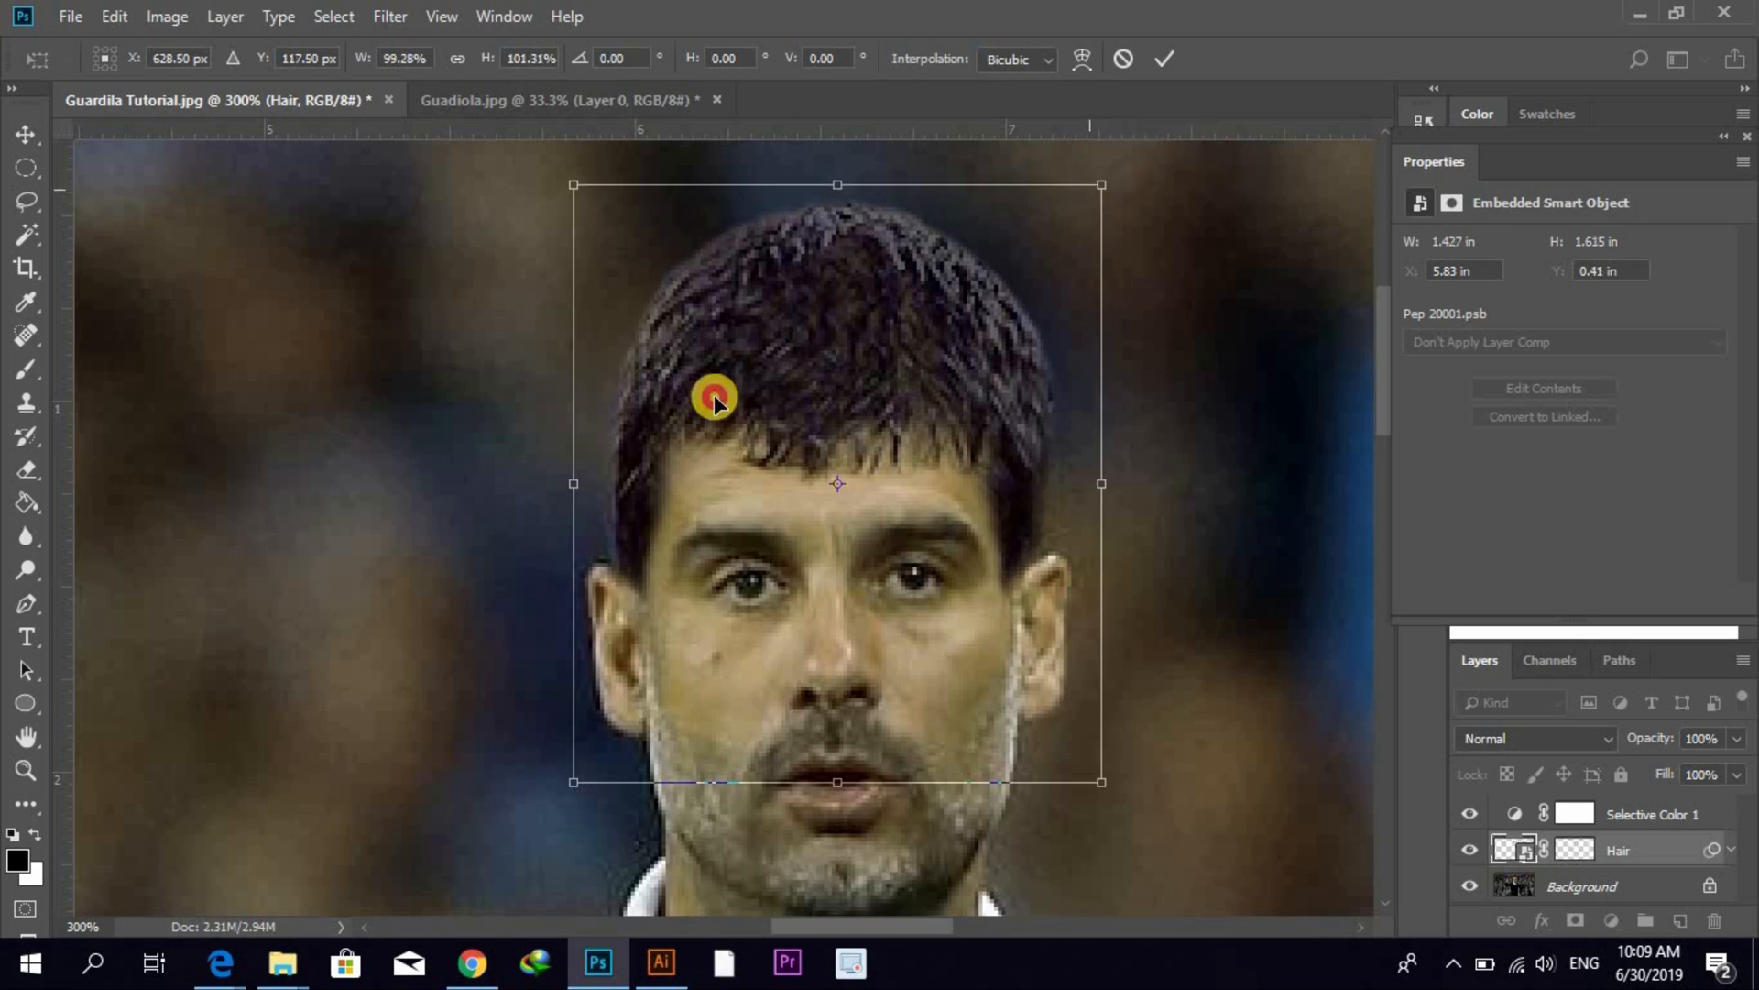
pyautogui.moveTo(572, 488)
pyautogui.mouseDown()
pyautogui.moveTo(574, 472)
pyautogui.moveTo(569, 486)
pyautogui.mouseUp()
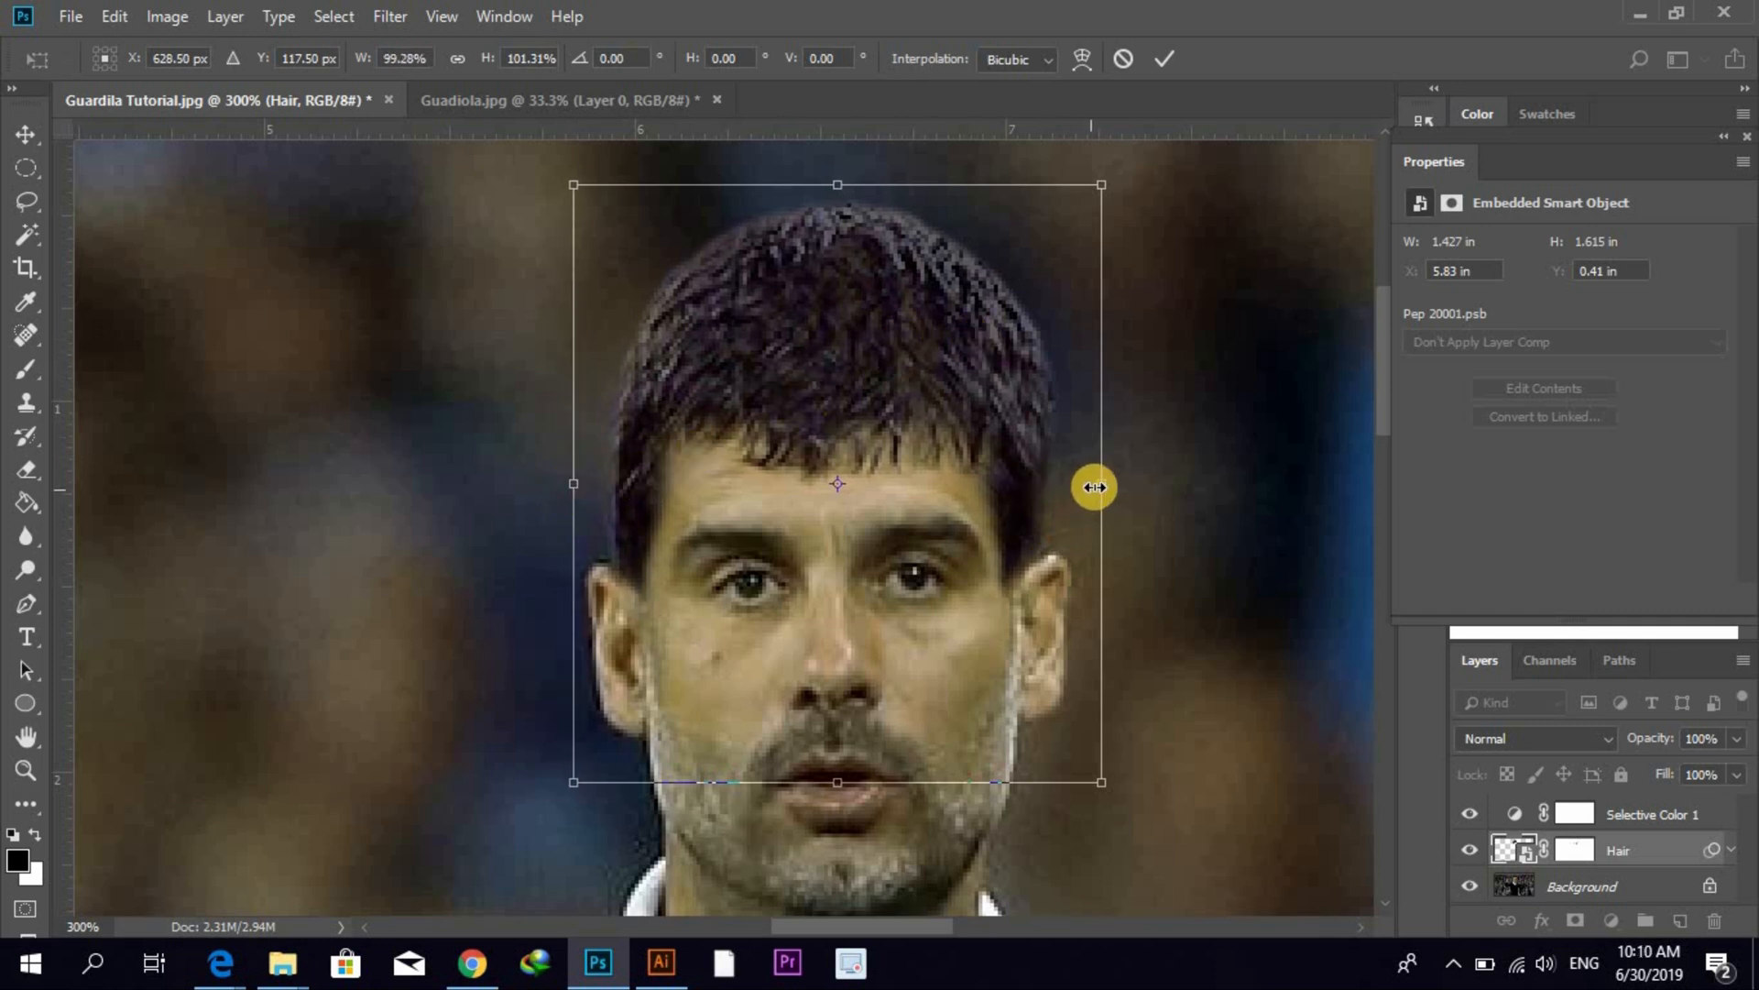
pyautogui.click(1152, 70)
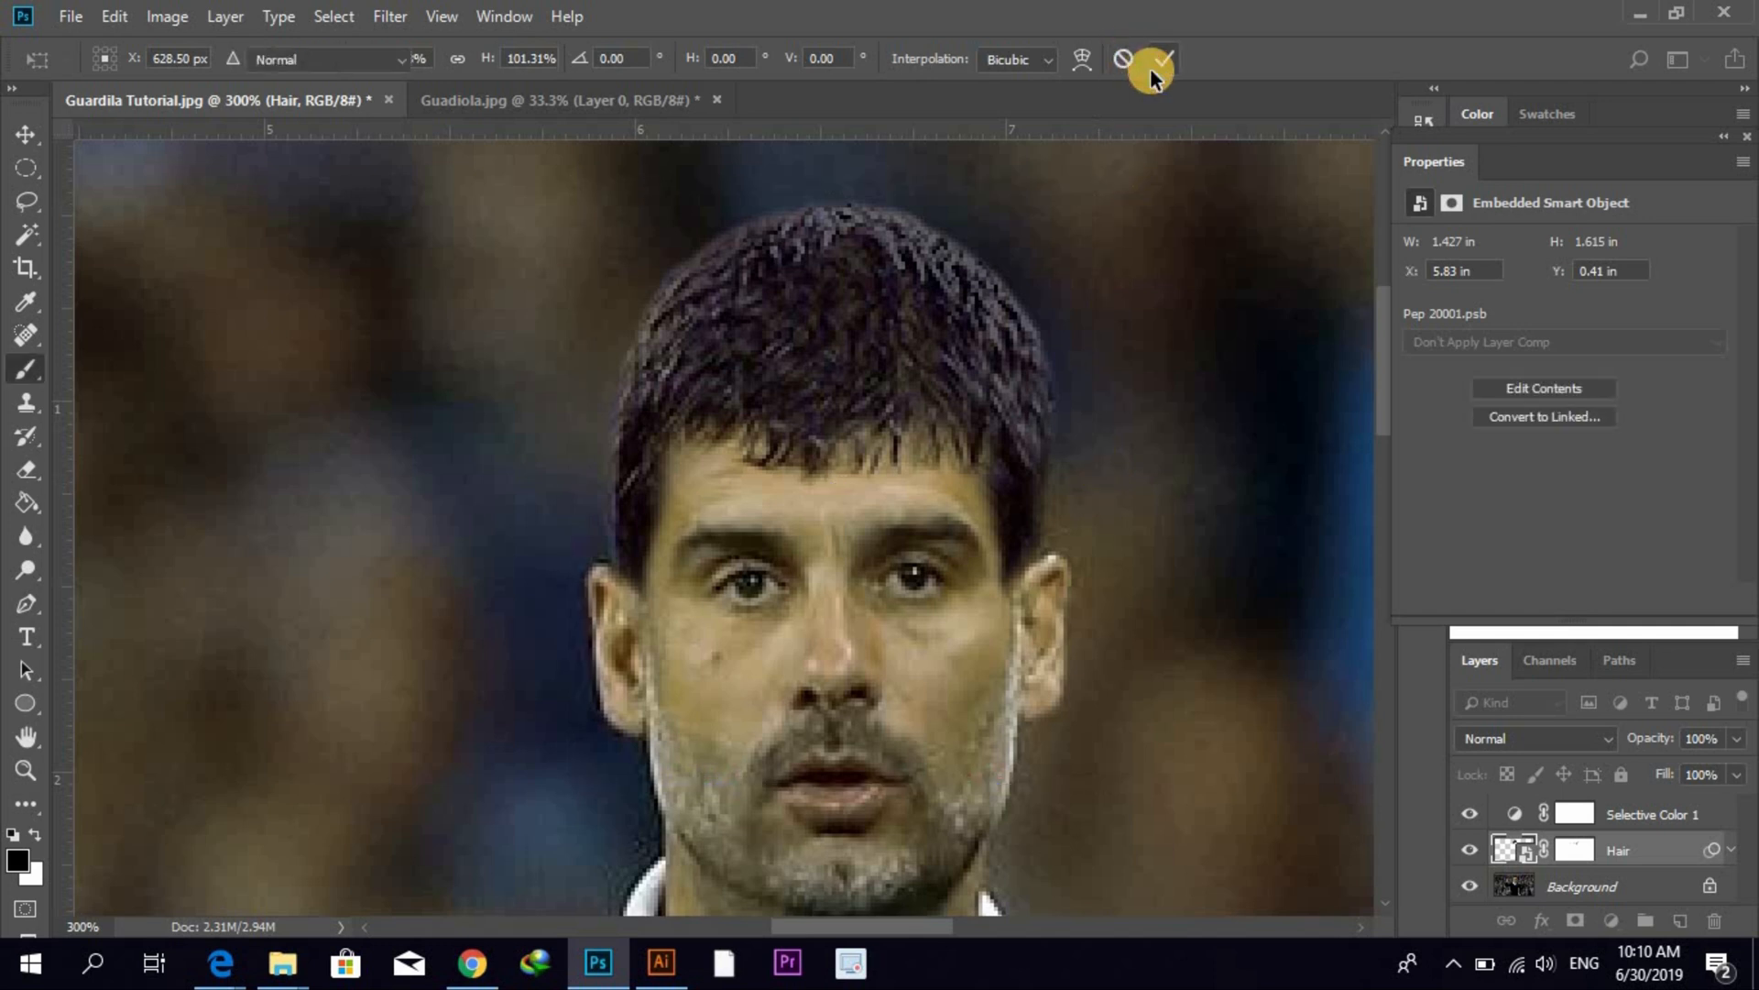
# - Paint black on the Hair mask with the size 15 brush down the left ear and side of the face
pyautogui.click(1576, 849)
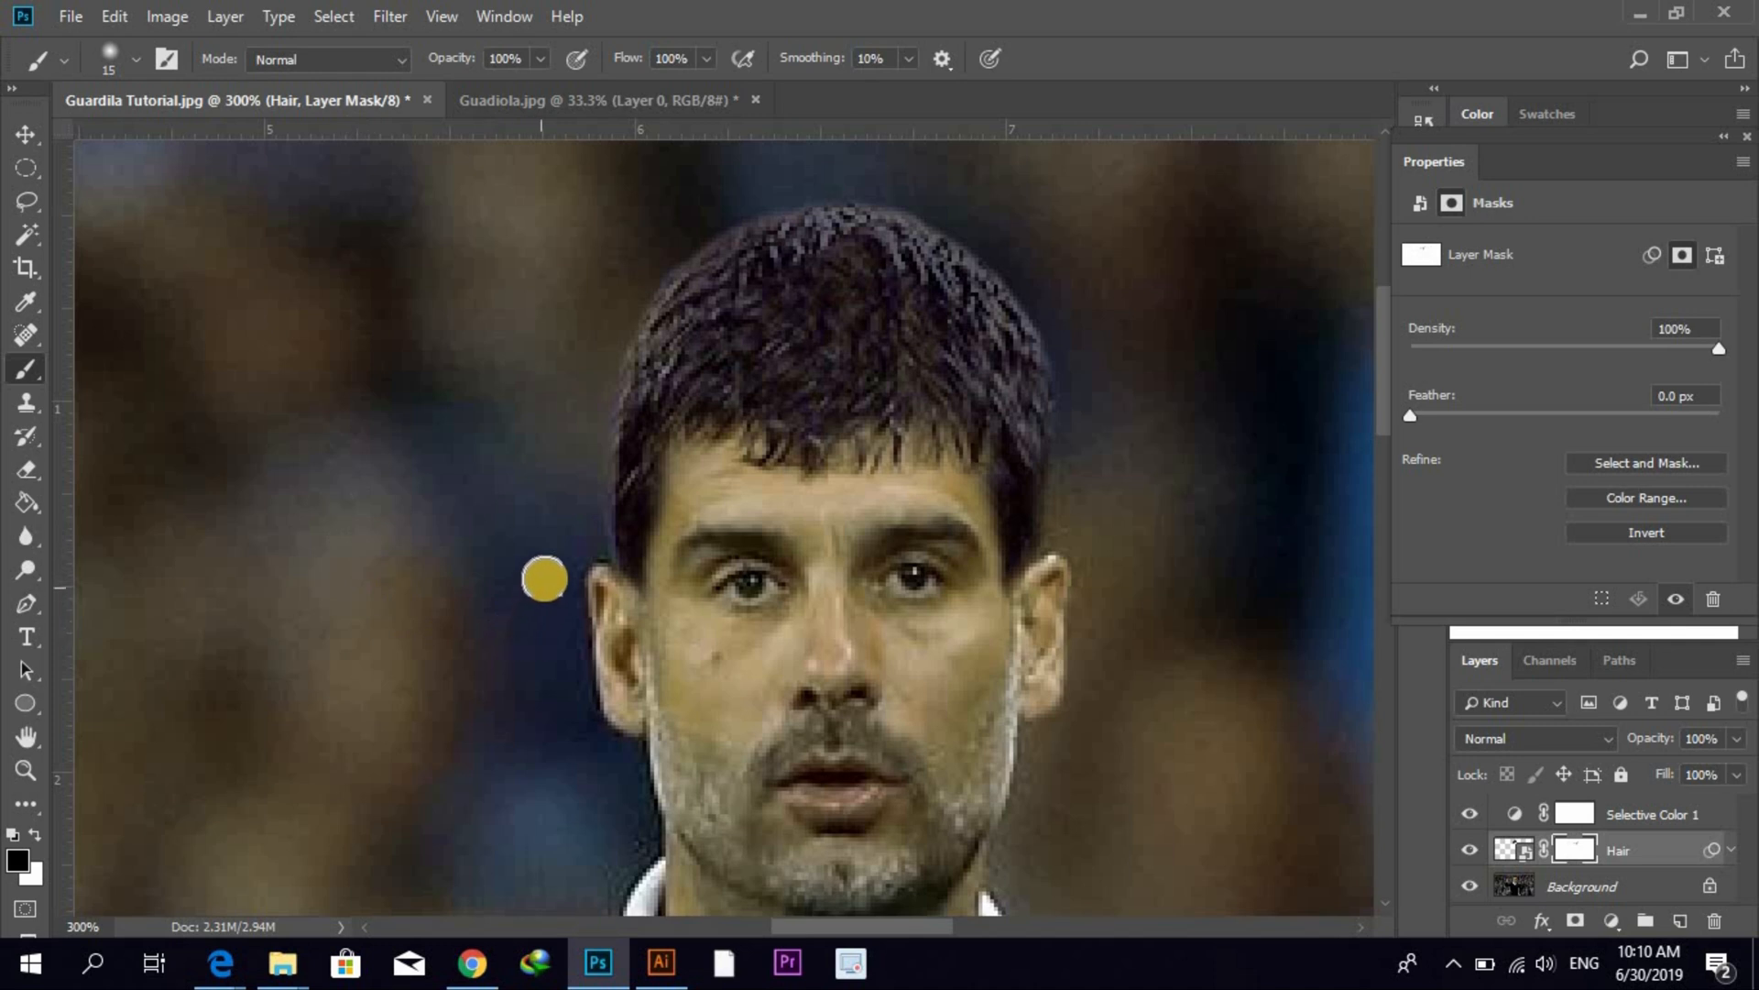
pyautogui.moveTo(573, 528)
pyautogui.mouseDown()
pyautogui.moveTo(616, 601)
pyautogui.moveTo(593, 593)
pyautogui.moveTo(575, 541)
pyautogui.moveTo(616, 648)
pyautogui.moveTo(578, 608)
pyautogui.moveTo(553, 509)
pyautogui.moveTo(562, 578)
pyautogui.moveTo(656, 772)
pyautogui.mouseUp()
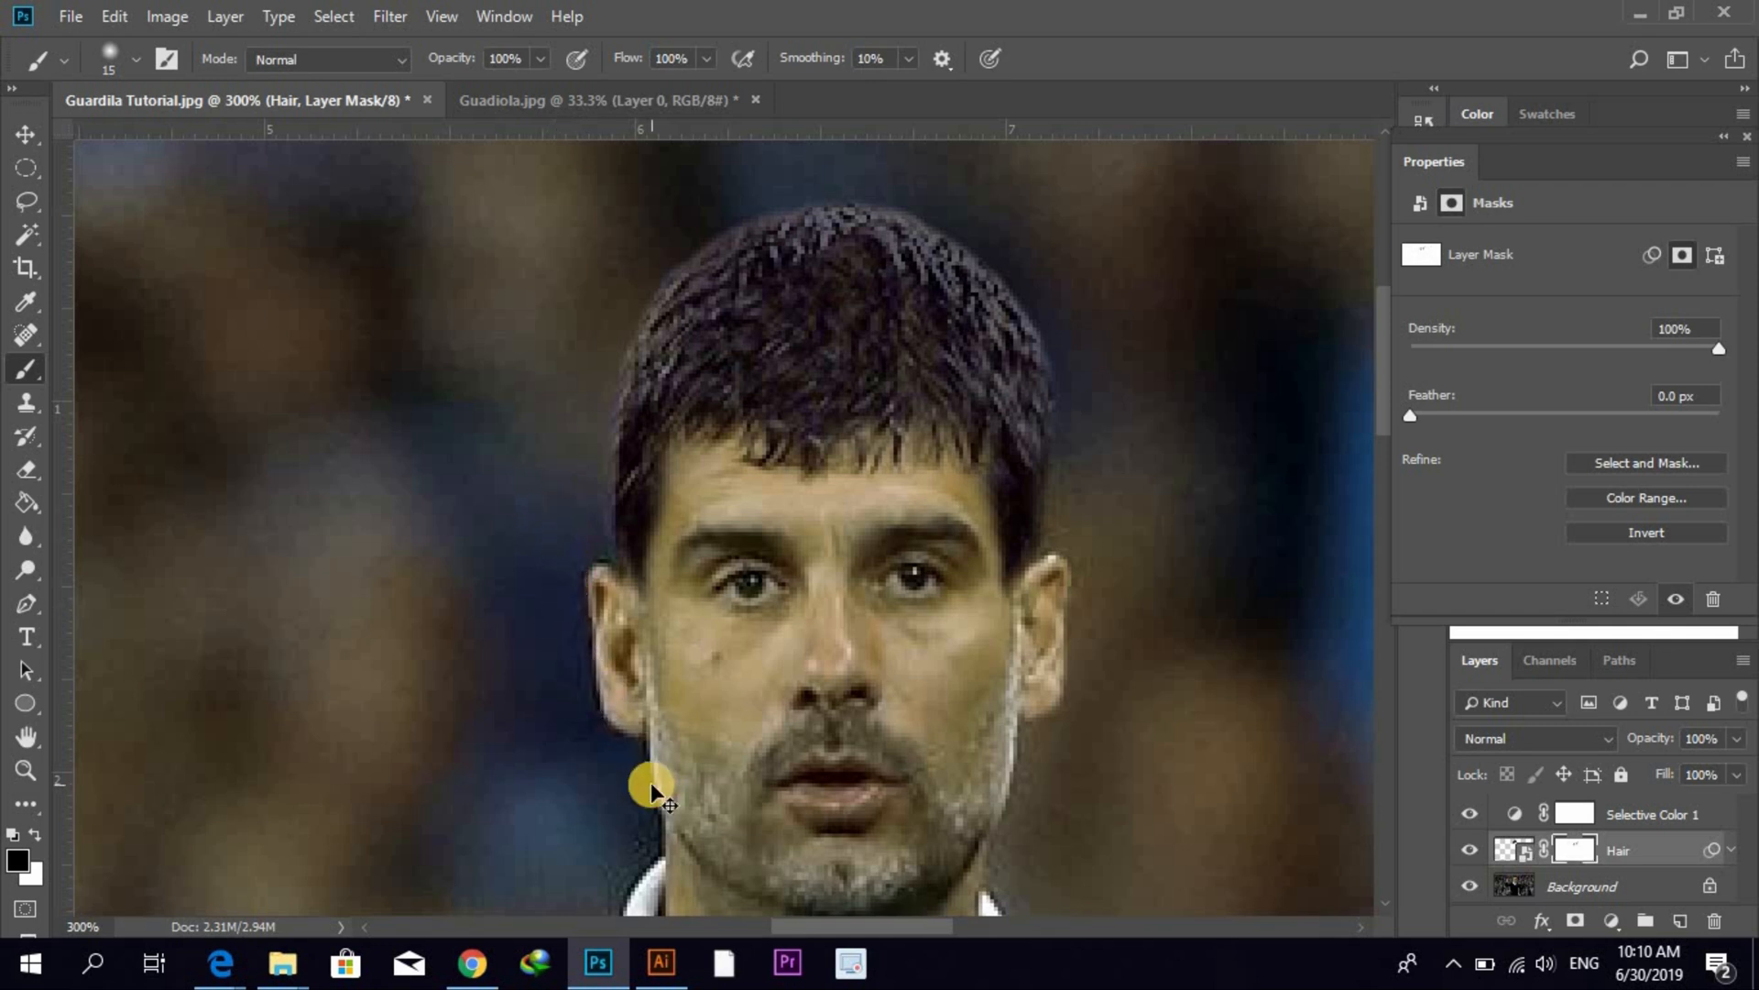
pyautogui.hotkey('ctrl', '1')
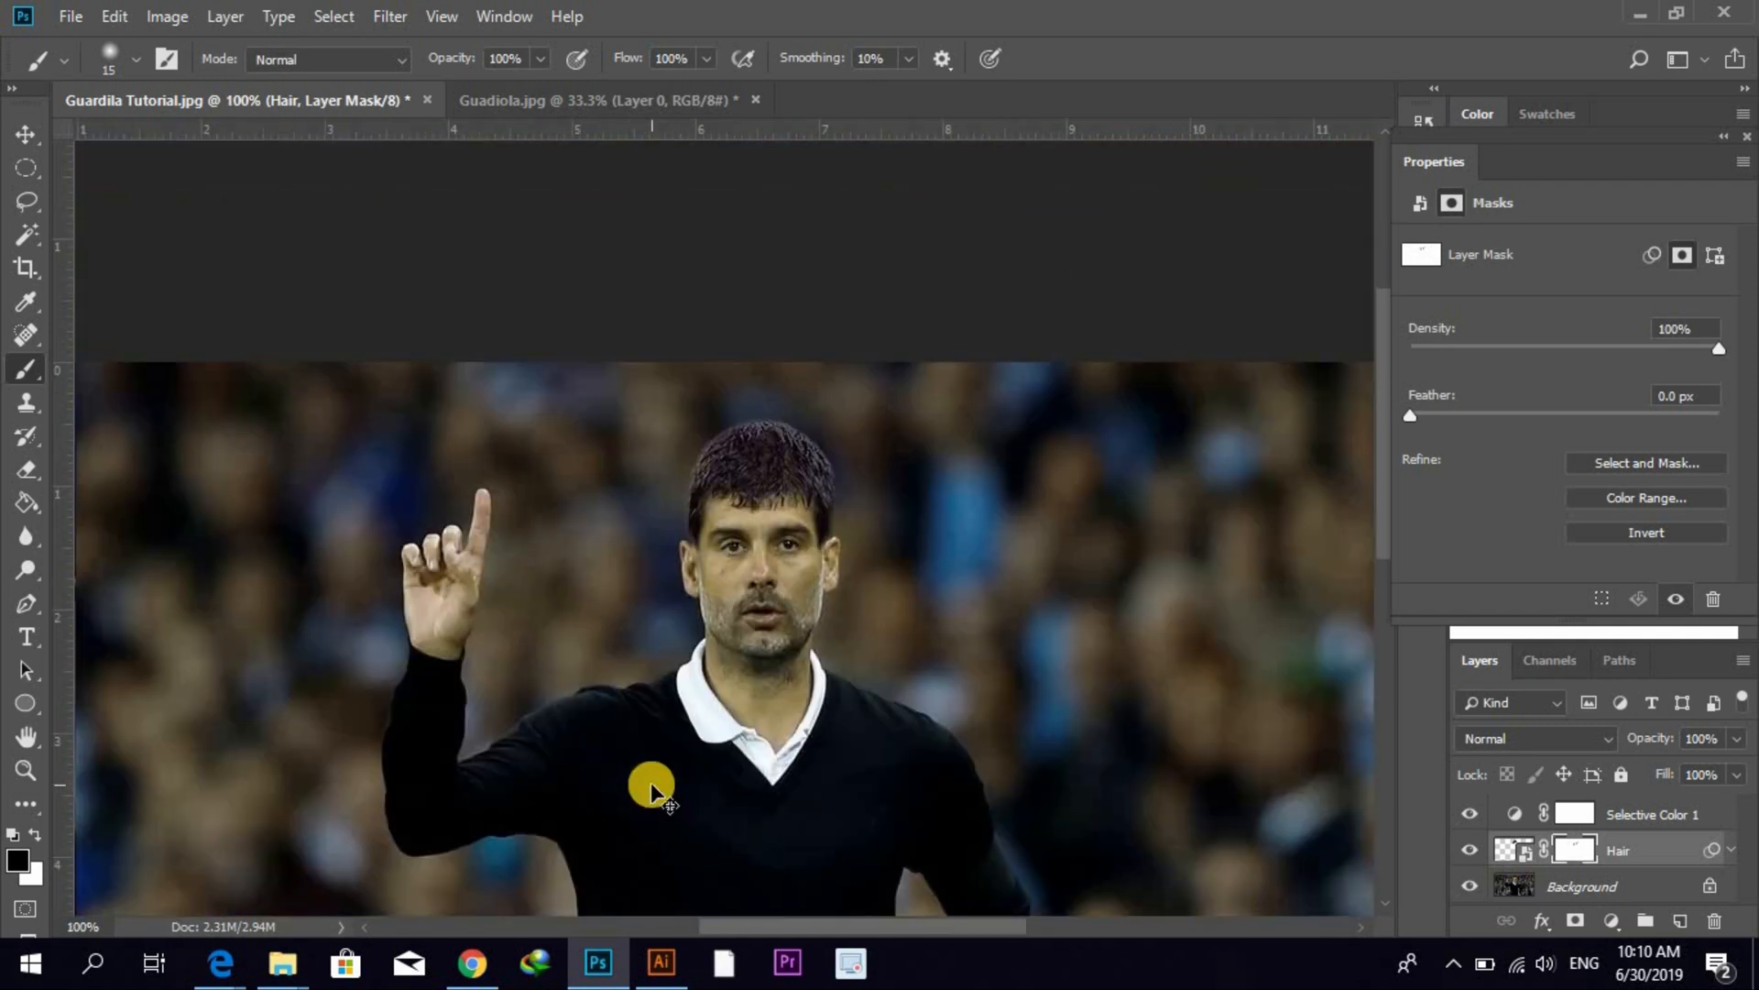
pyautogui.hotkey('ctrl', '-')
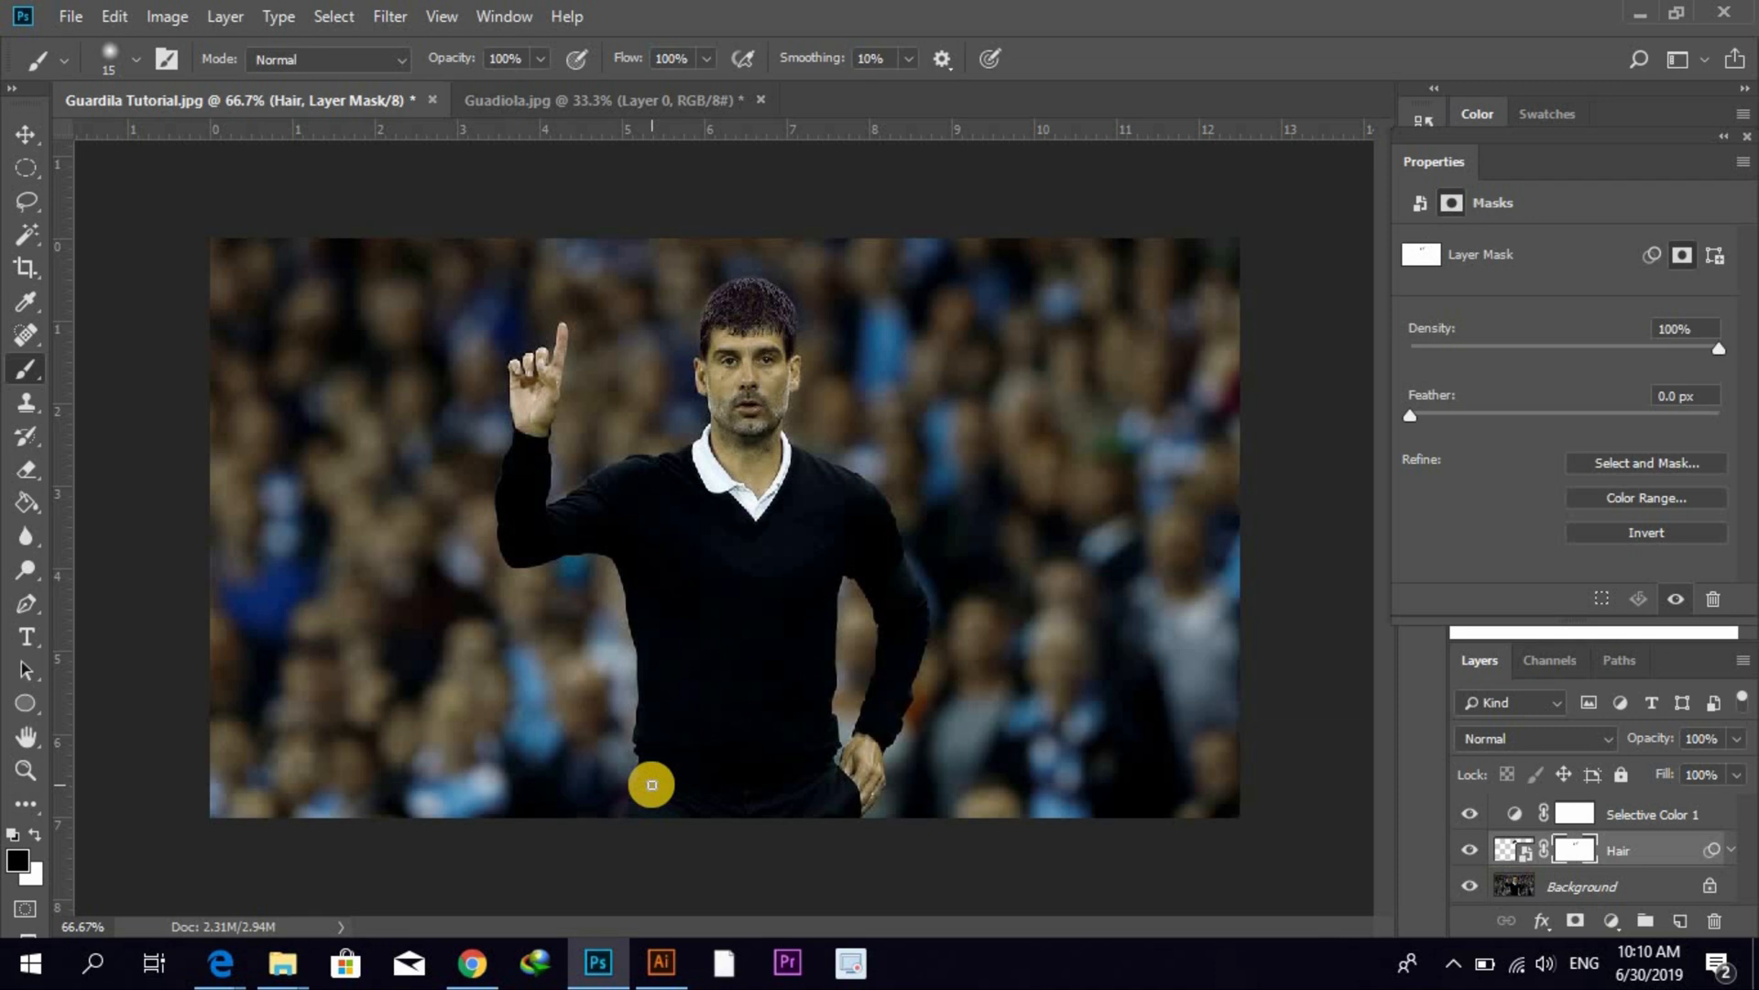
# - Reopen the Hair layer's Liquify filter and try to reshape the hair's top and right edge with a size 30 Forward Warp brush
pyautogui.click(1732, 853)
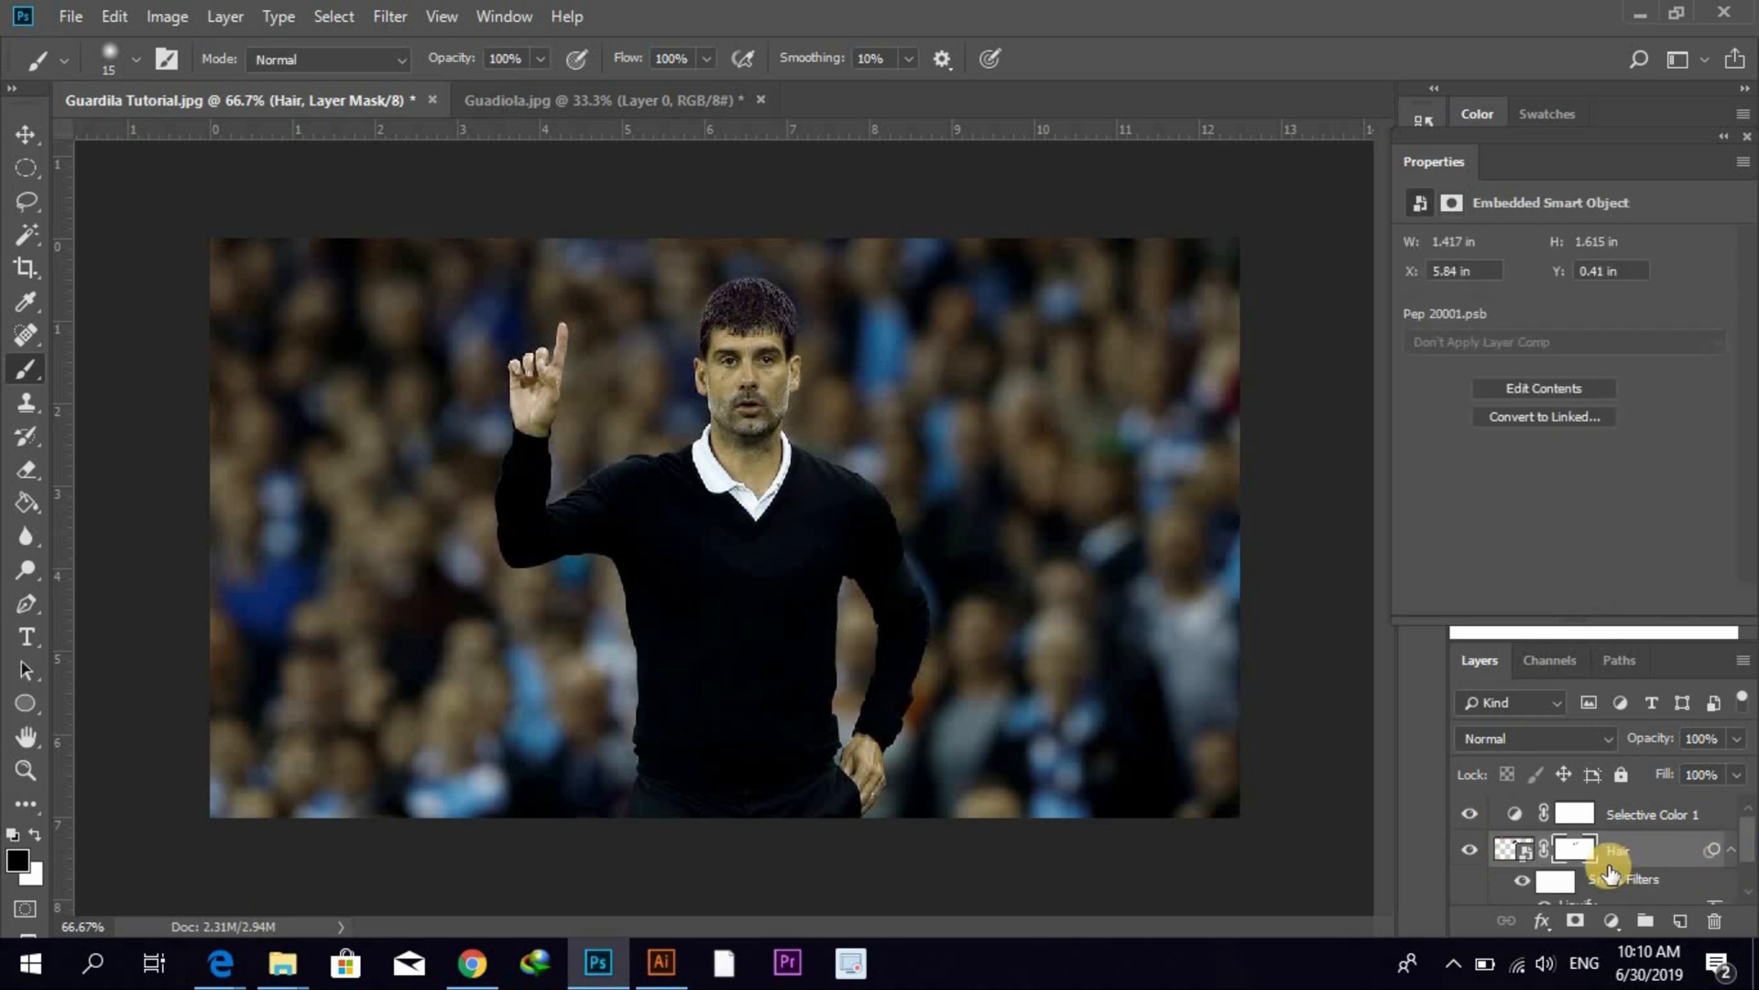
pyautogui.scroll(-1, 1594, 875)
pyautogui.doubleClick(1578, 869)
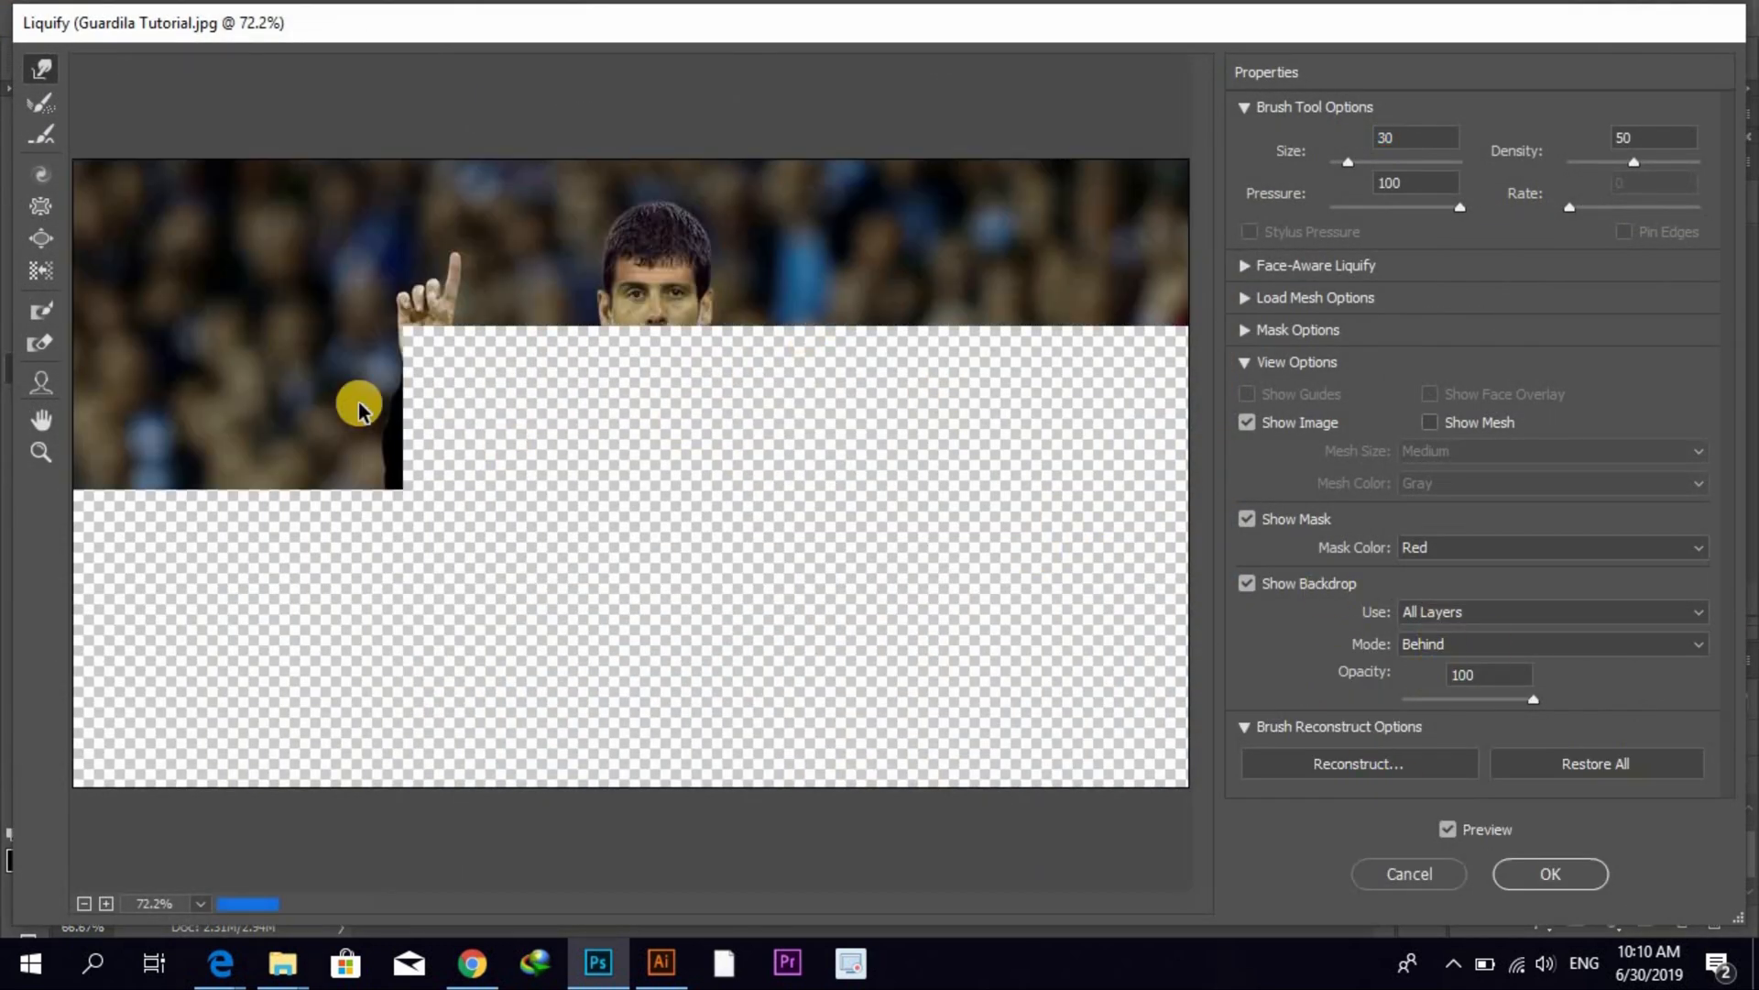
pyautogui.hotkey('ctrl', '+')
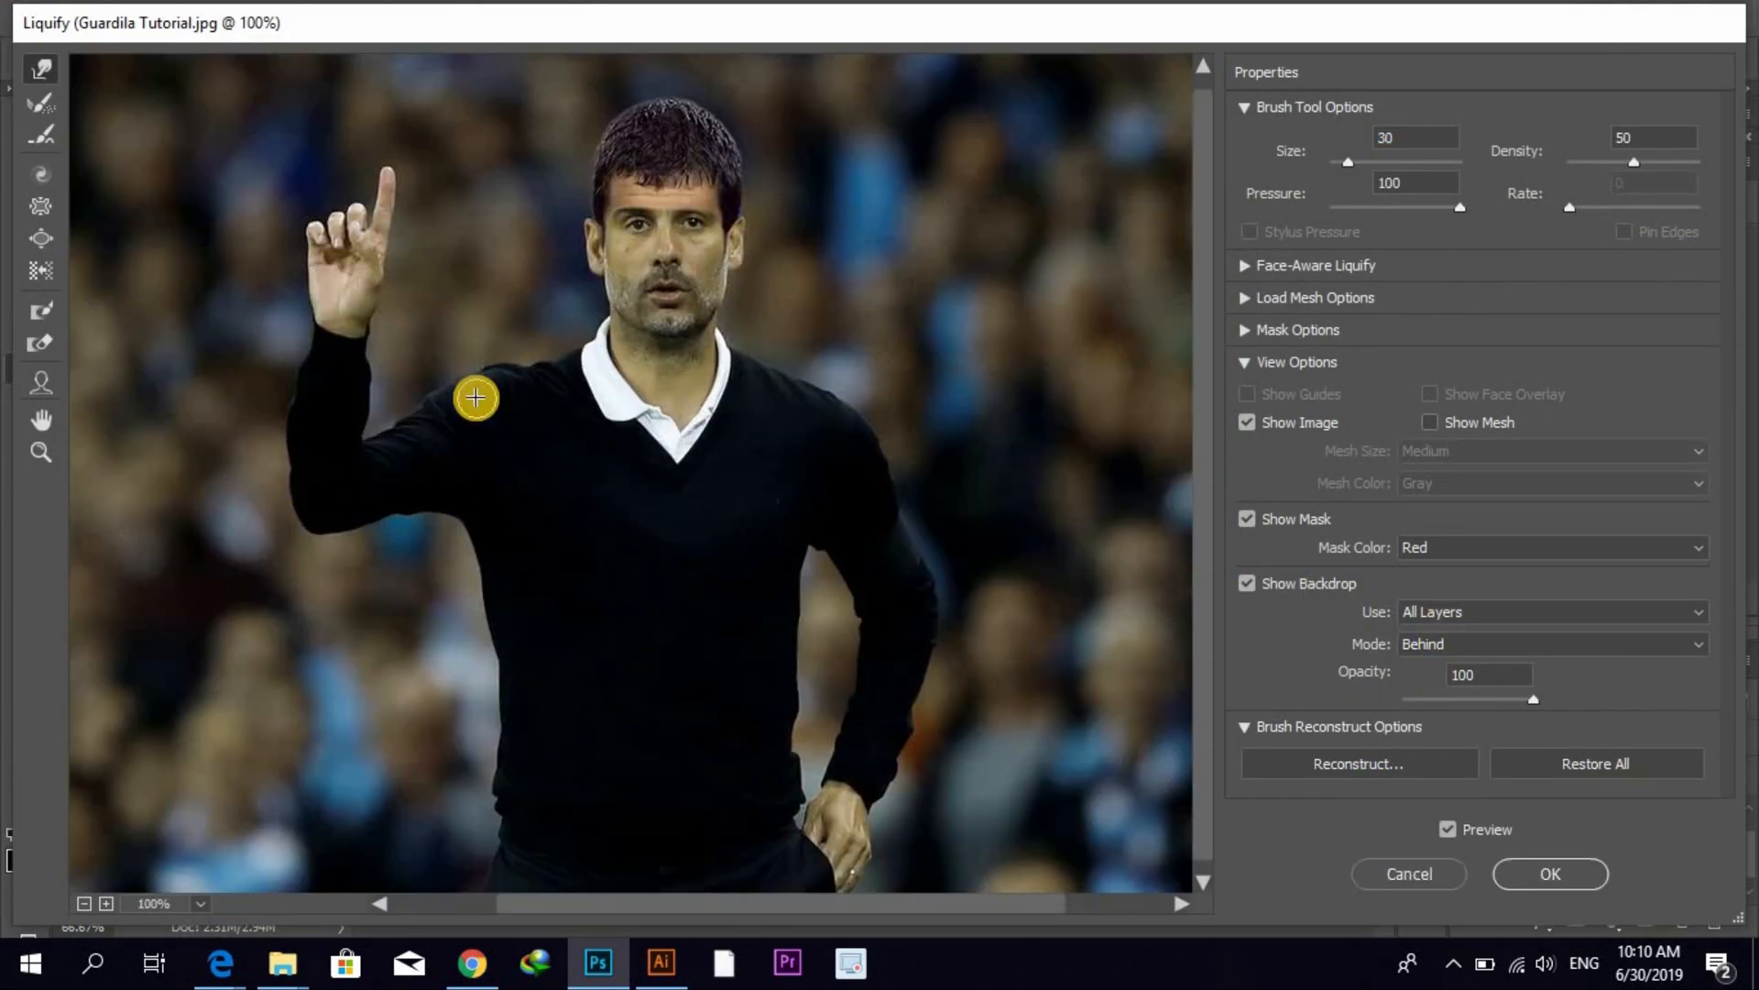
pyautogui.scroll(1, 476, 398)
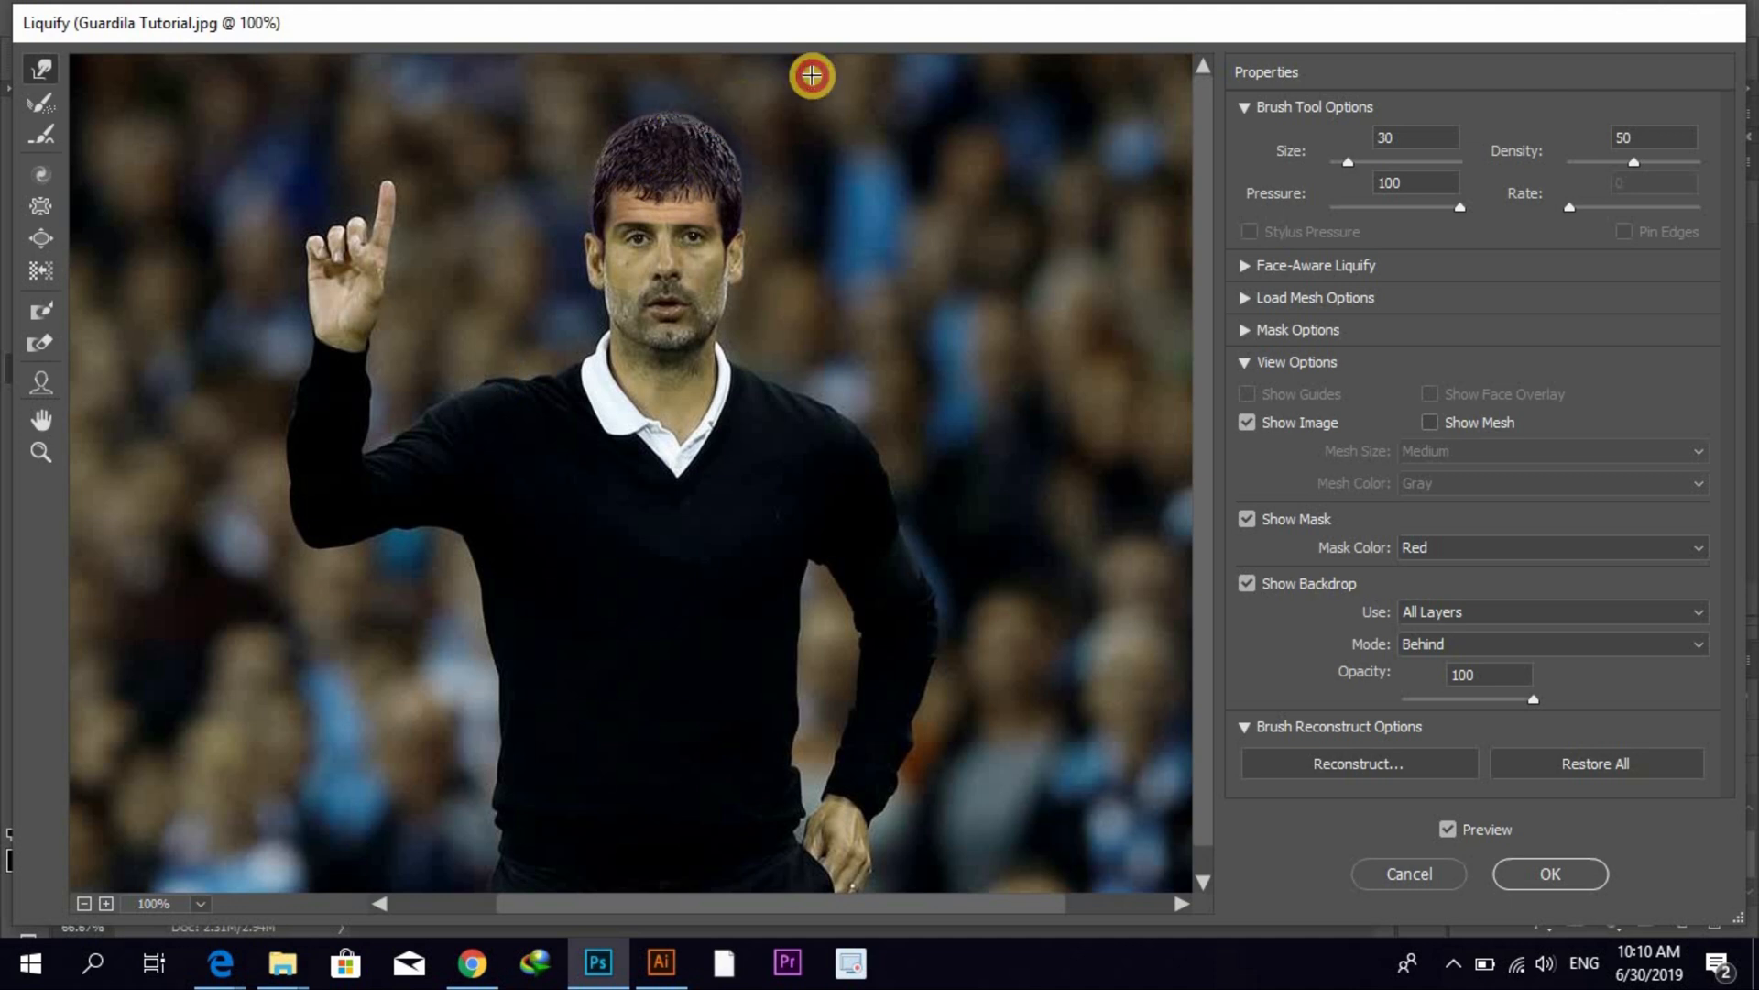
pyautogui.click(46, 74)
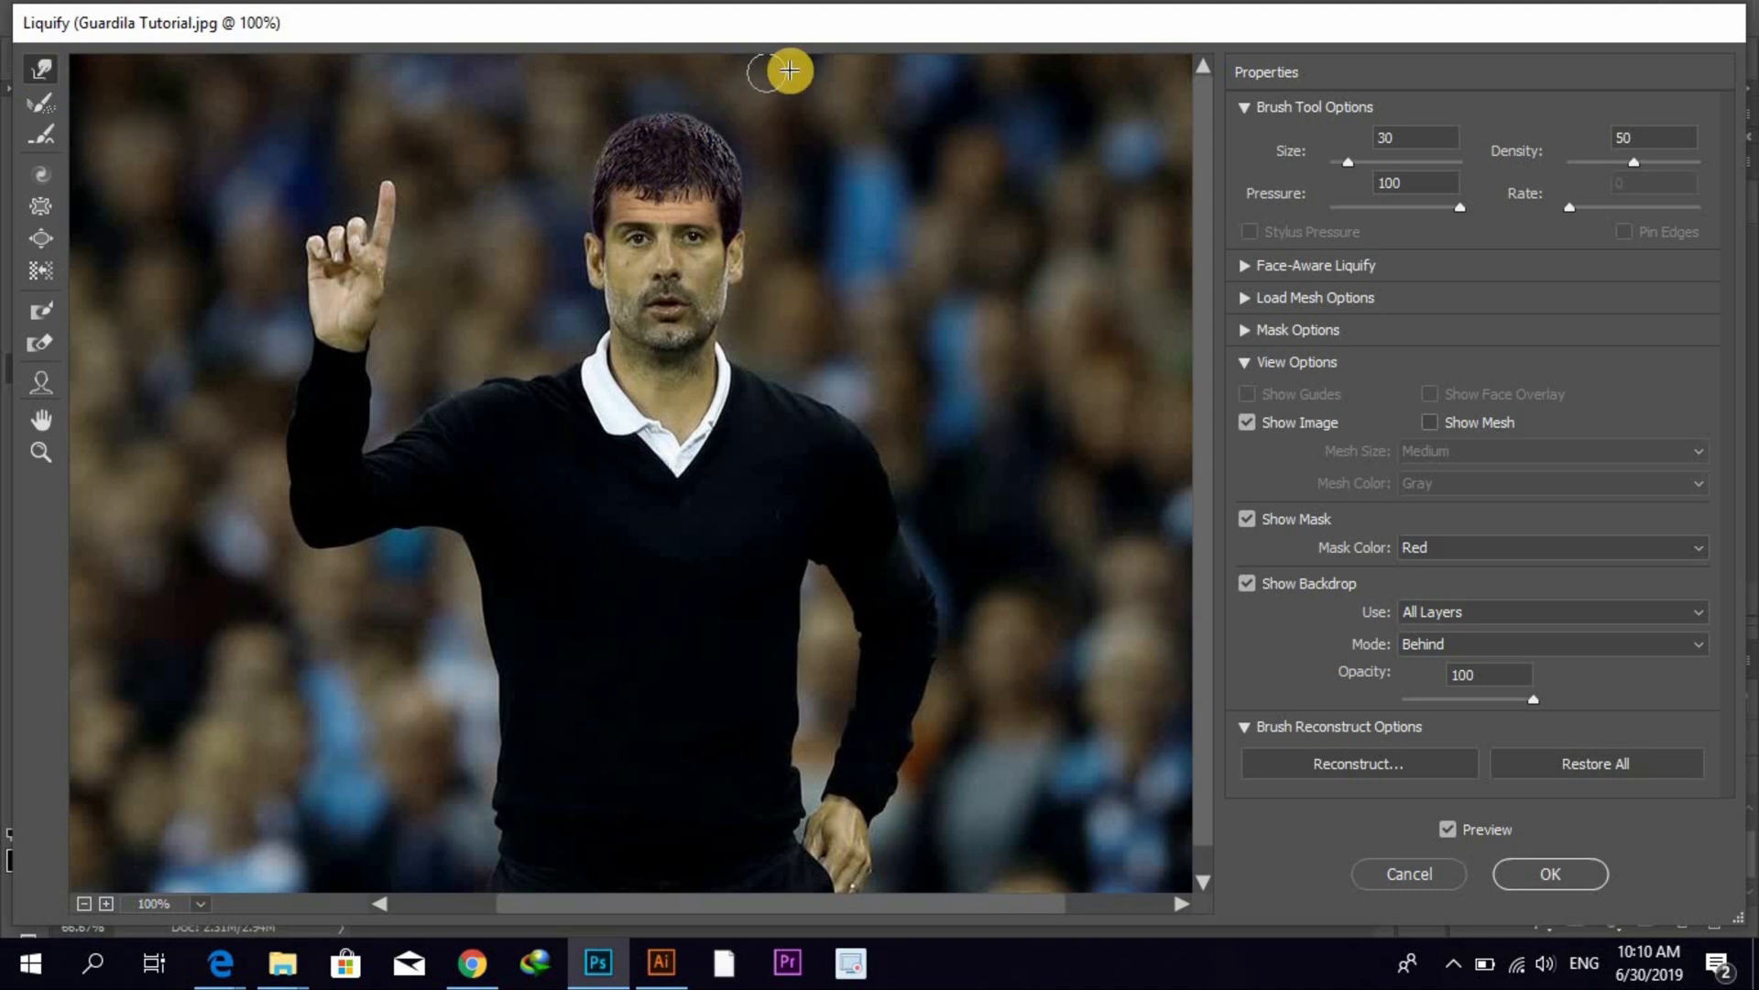
pyautogui.click(643, 108)
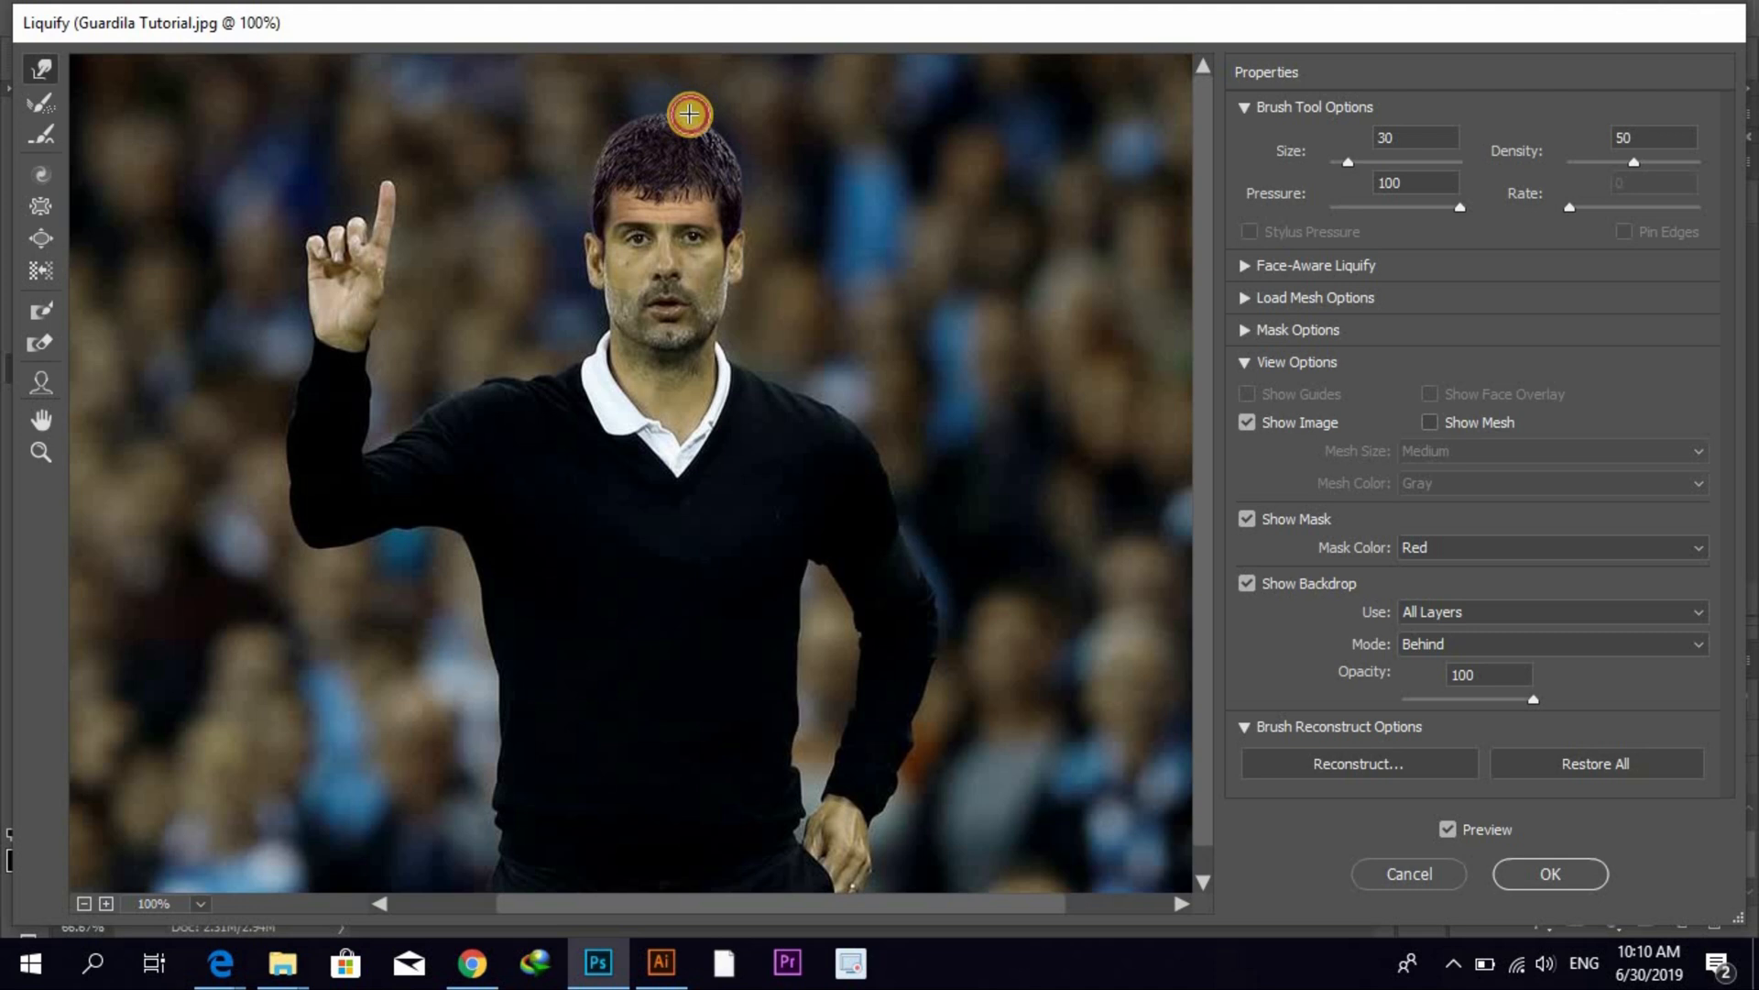
pyautogui.moveTo(715, 122); pyautogui.dragTo(738, 130)
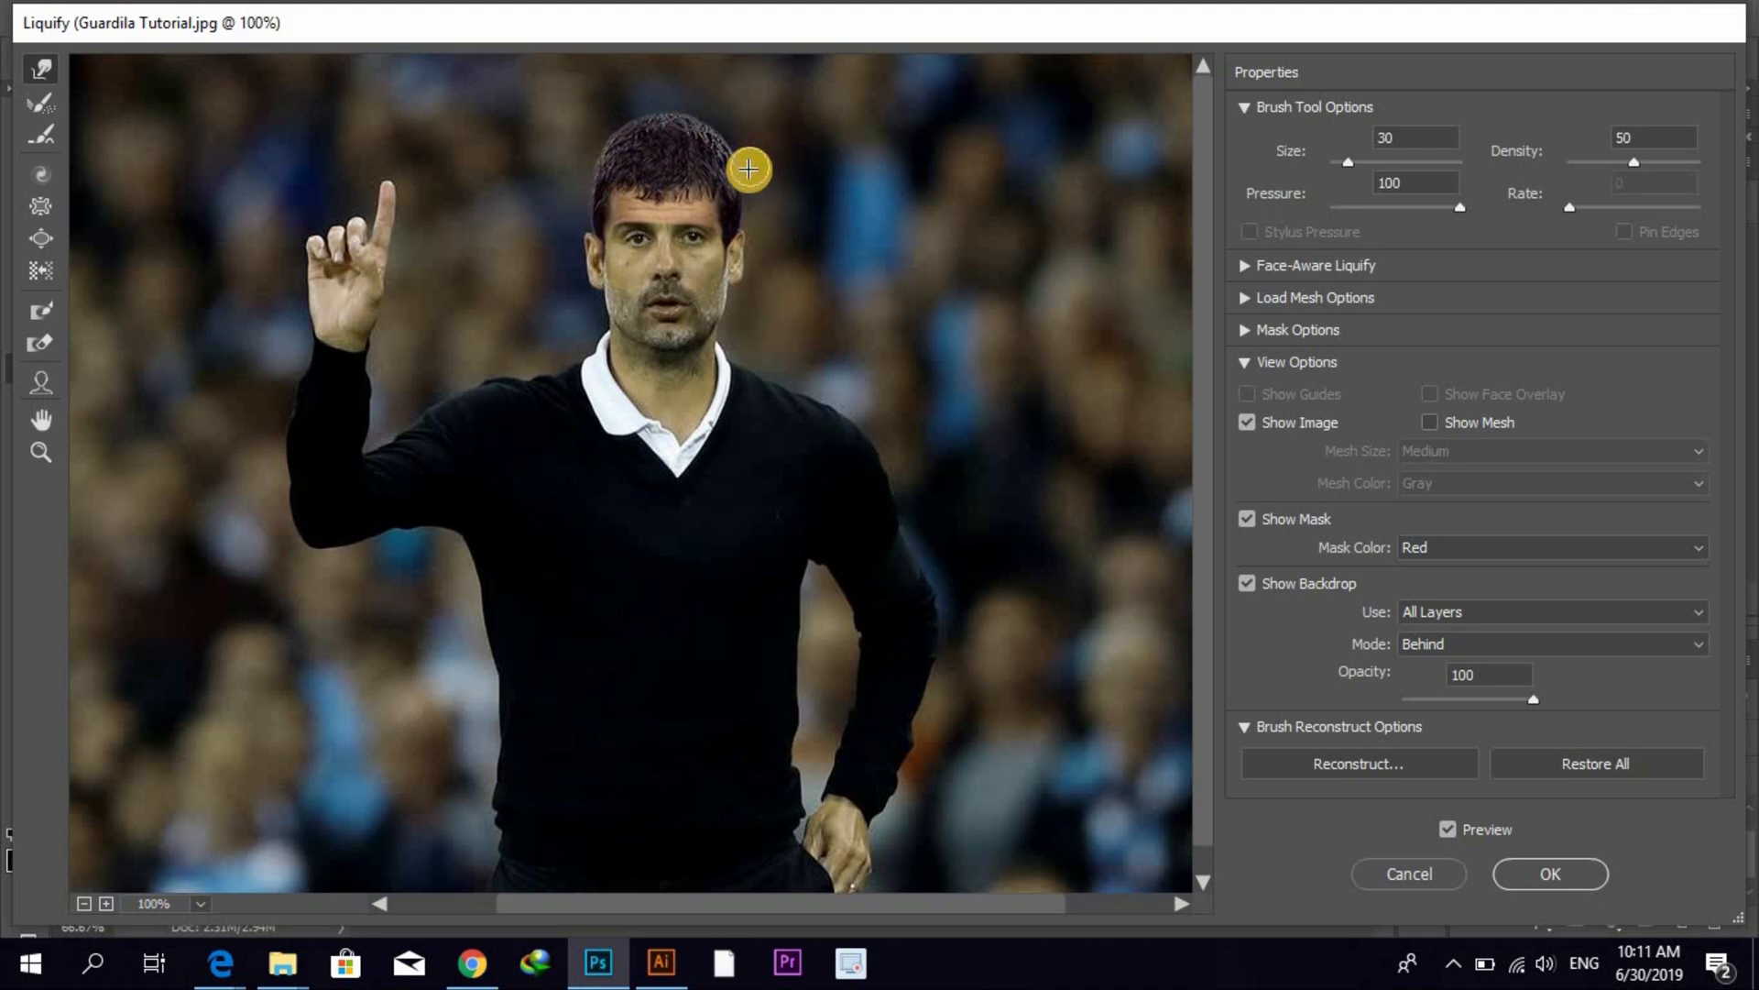
pyautogui.moveTo(749, 173); pyautogui.dragTo(745, 168)
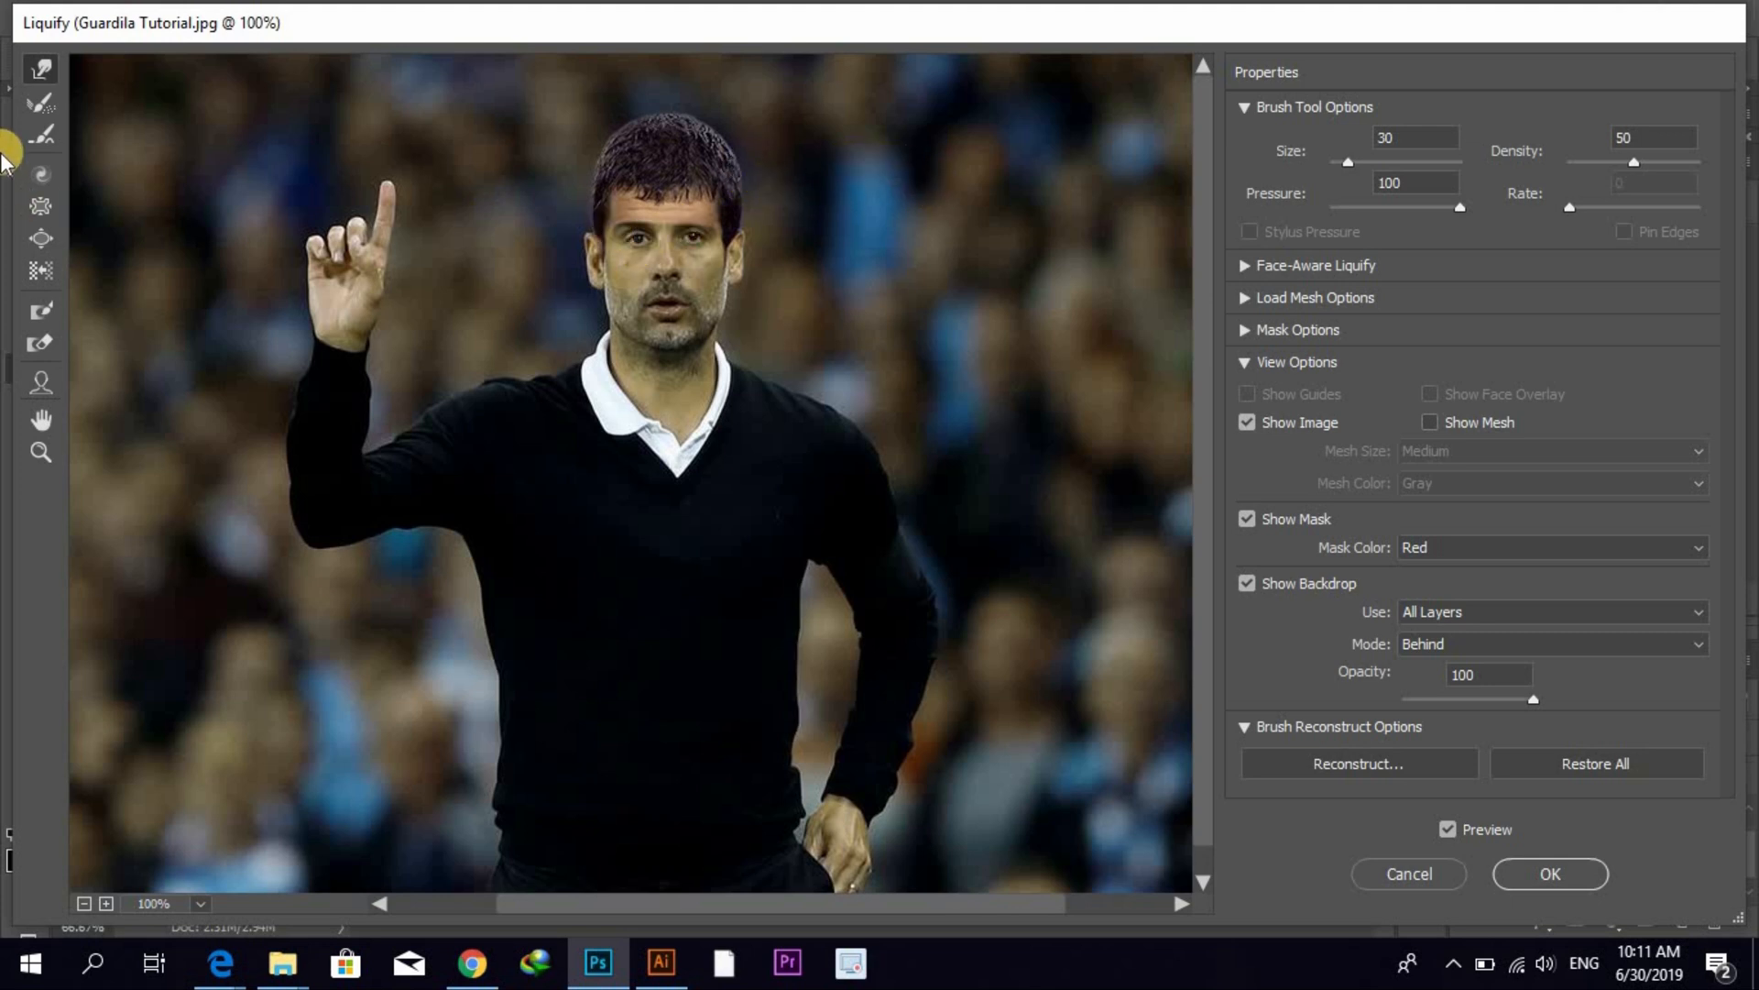
# - Try a size 45 Reconstruct brush on the hair with Background as the backdrop, and discard the Liquify session
pyautogui.click(39, 104)
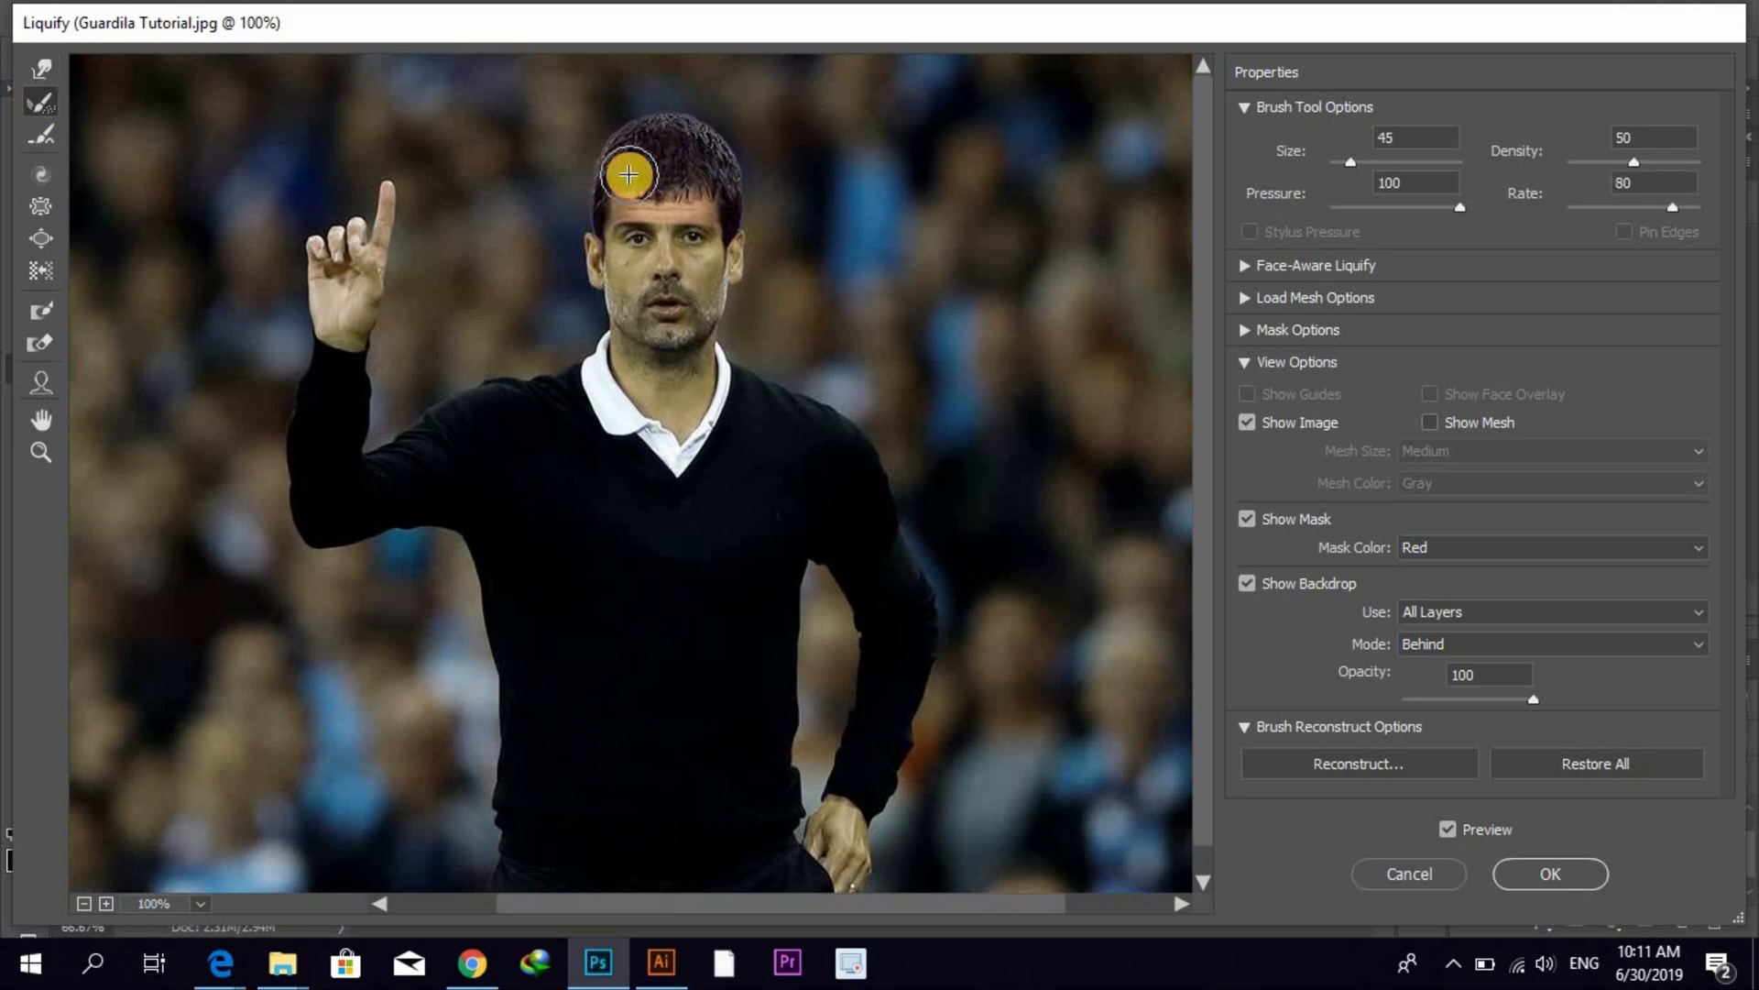
pyautogui.click(673, 171)
pyautogui.moveTo(673, 171)
pyautogui.mouseDown()
pyautogui.moveTo(664, 211)
pyautogui.moveTo(666, 146)
pyautogui.moveTo(689, 136)
pyautogui.moveTo(686, 186)
pyautogui.moveTo(686, 131)
pyautogui.moveTo(660, 183)
pyautogui.mouseUp()
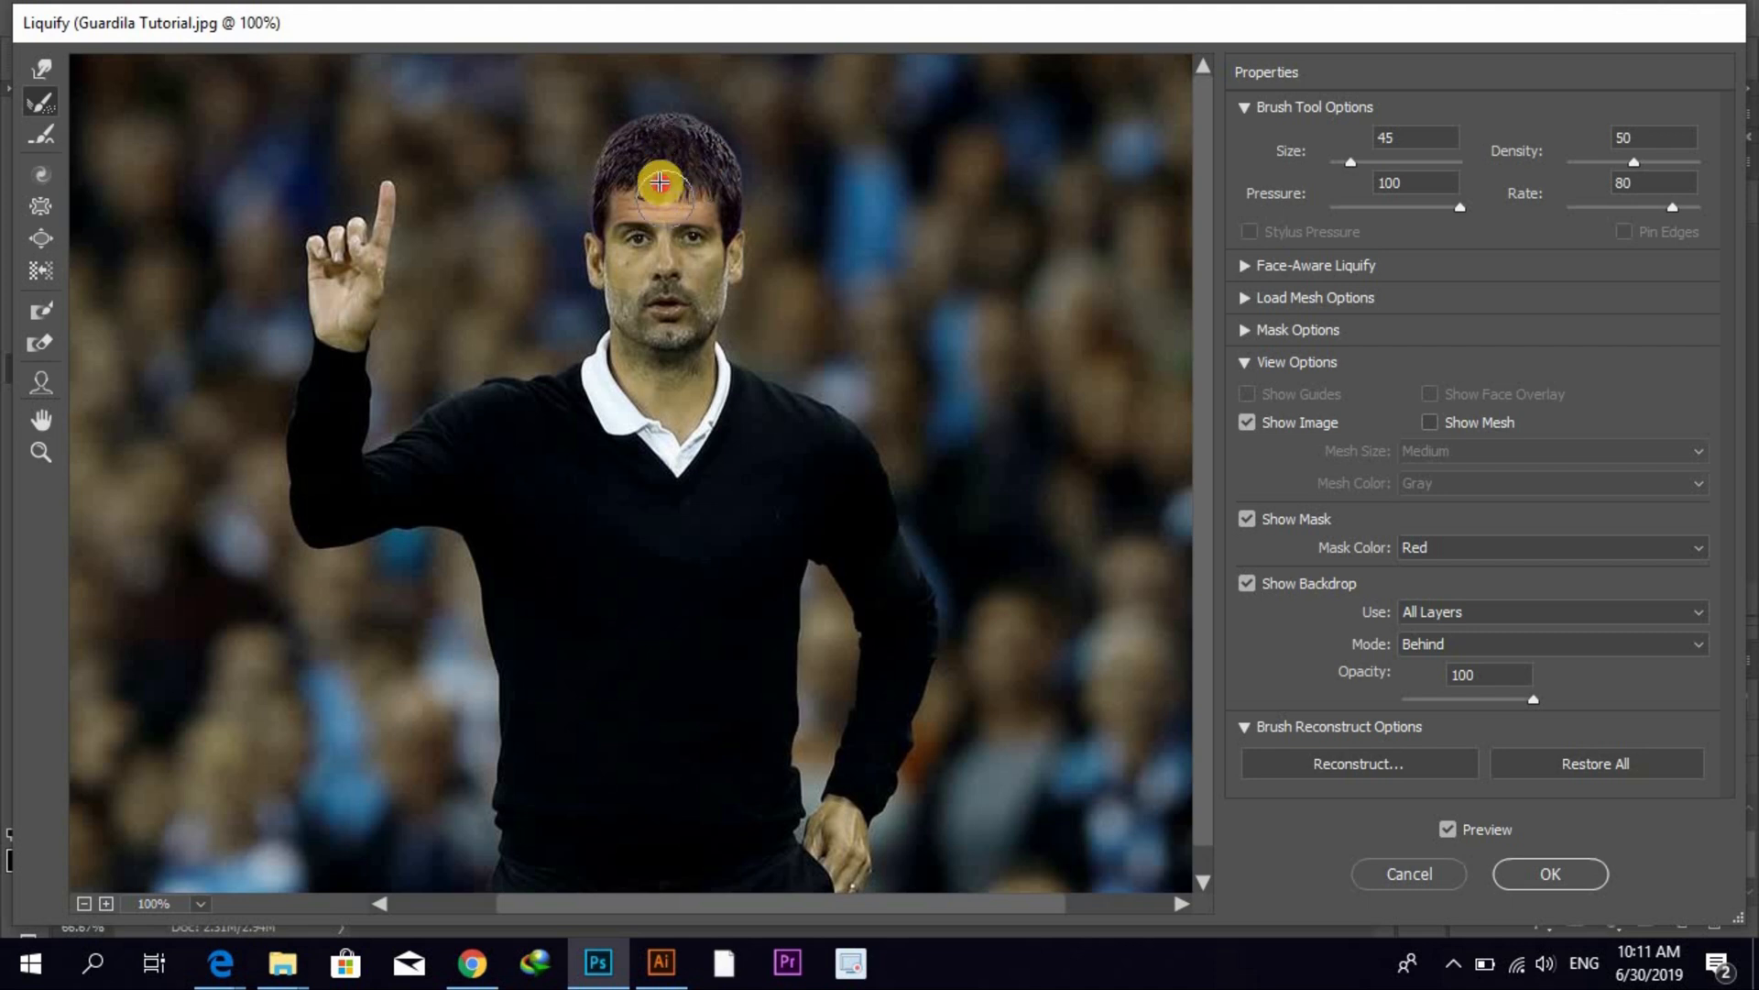
pyautogui.click(1621, 612)
pyautogui.click(1618, 655)
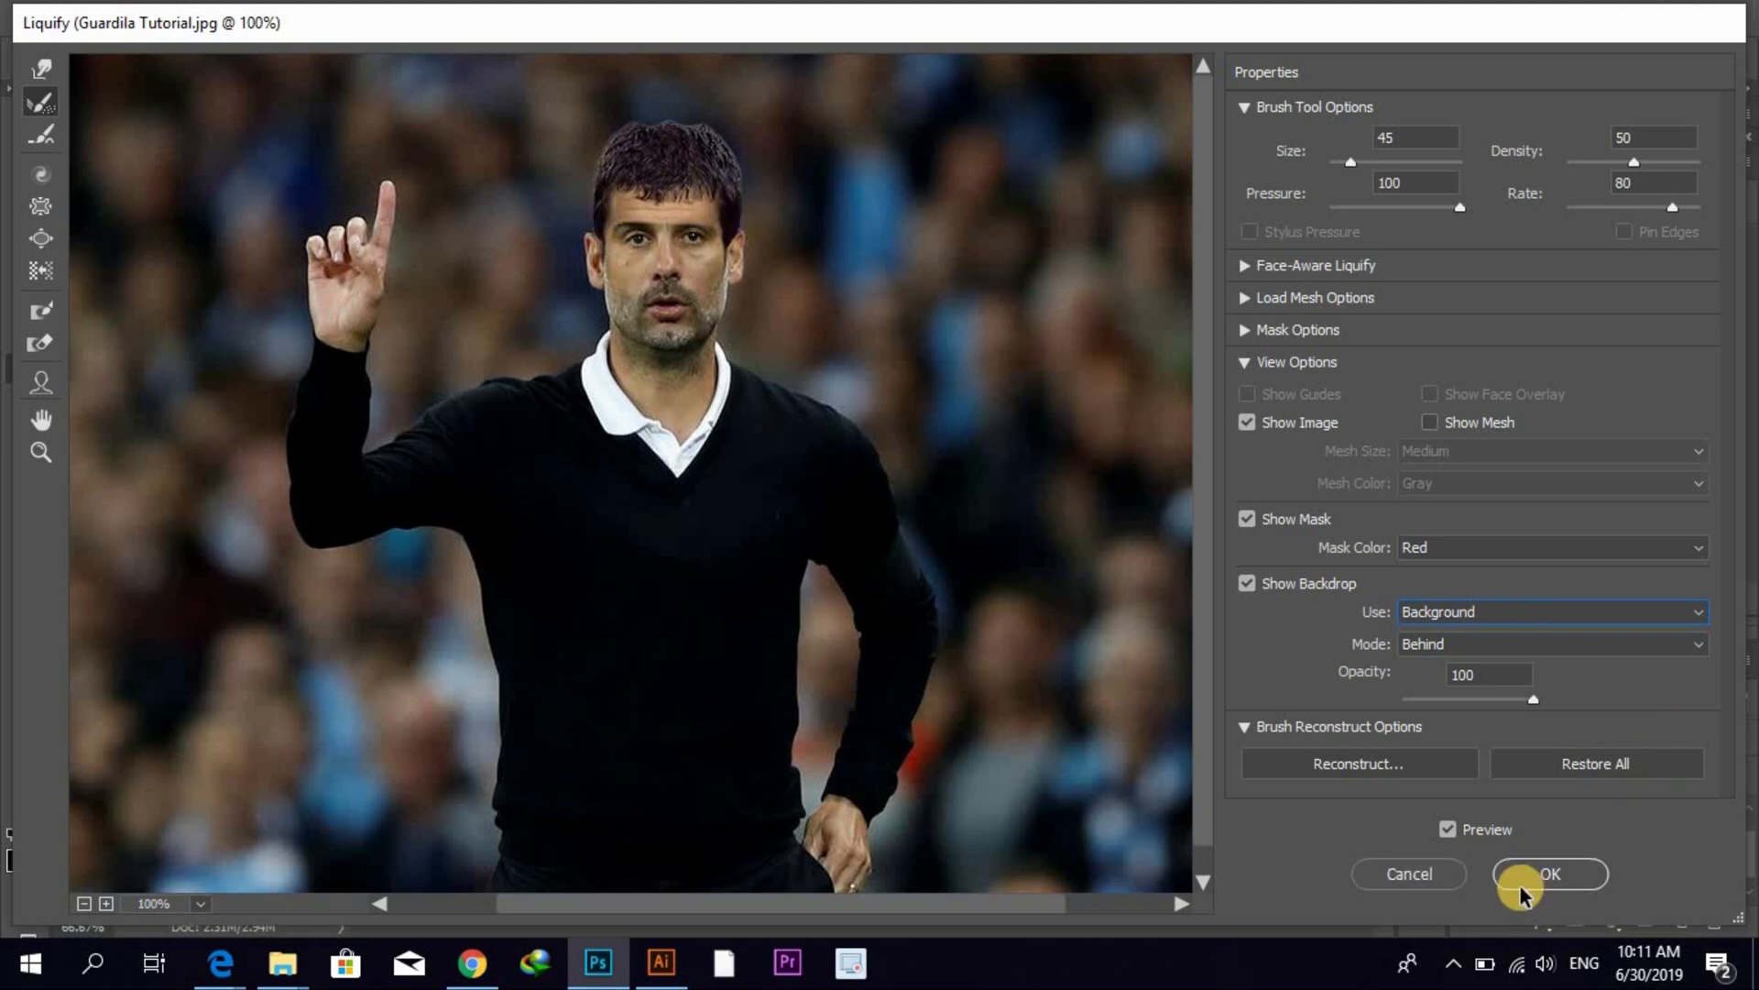
pyautogui.click(1449, 872)
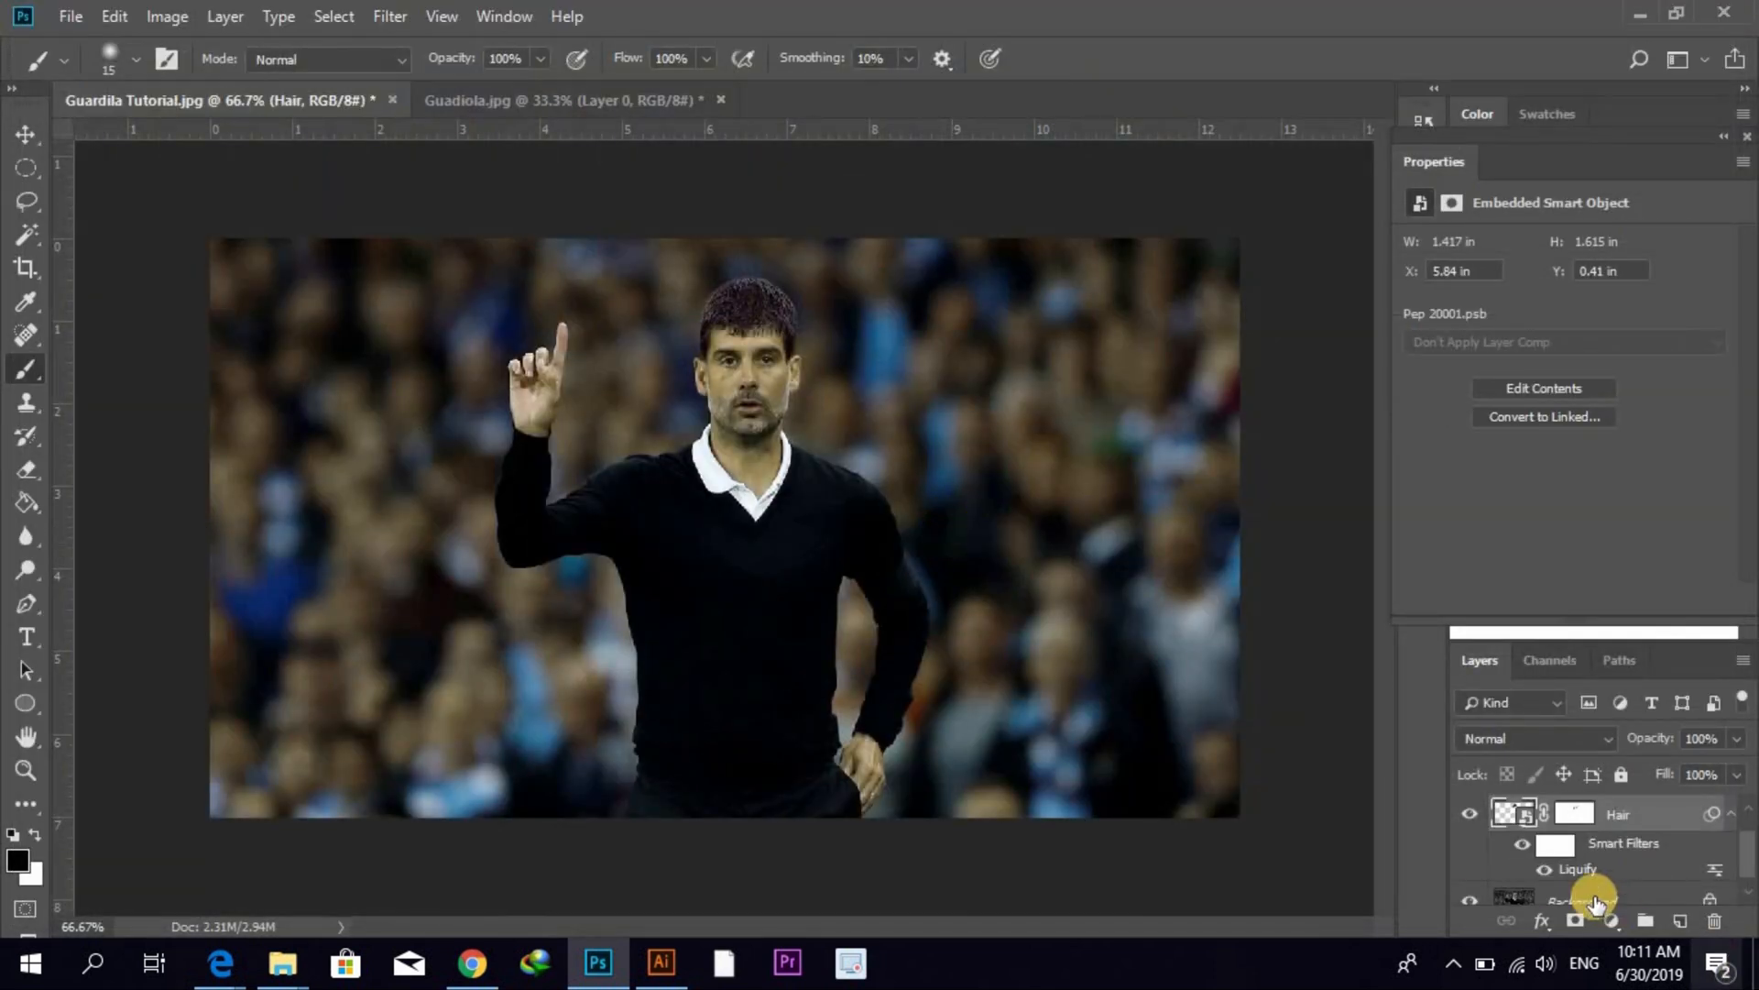
# - Reopen the Hair layer's Liquify filter, use Background as the backdrop, brush the hair with the size 45 Reconstruct tool and apply
pyautogui.doubleClick(1578, 875)
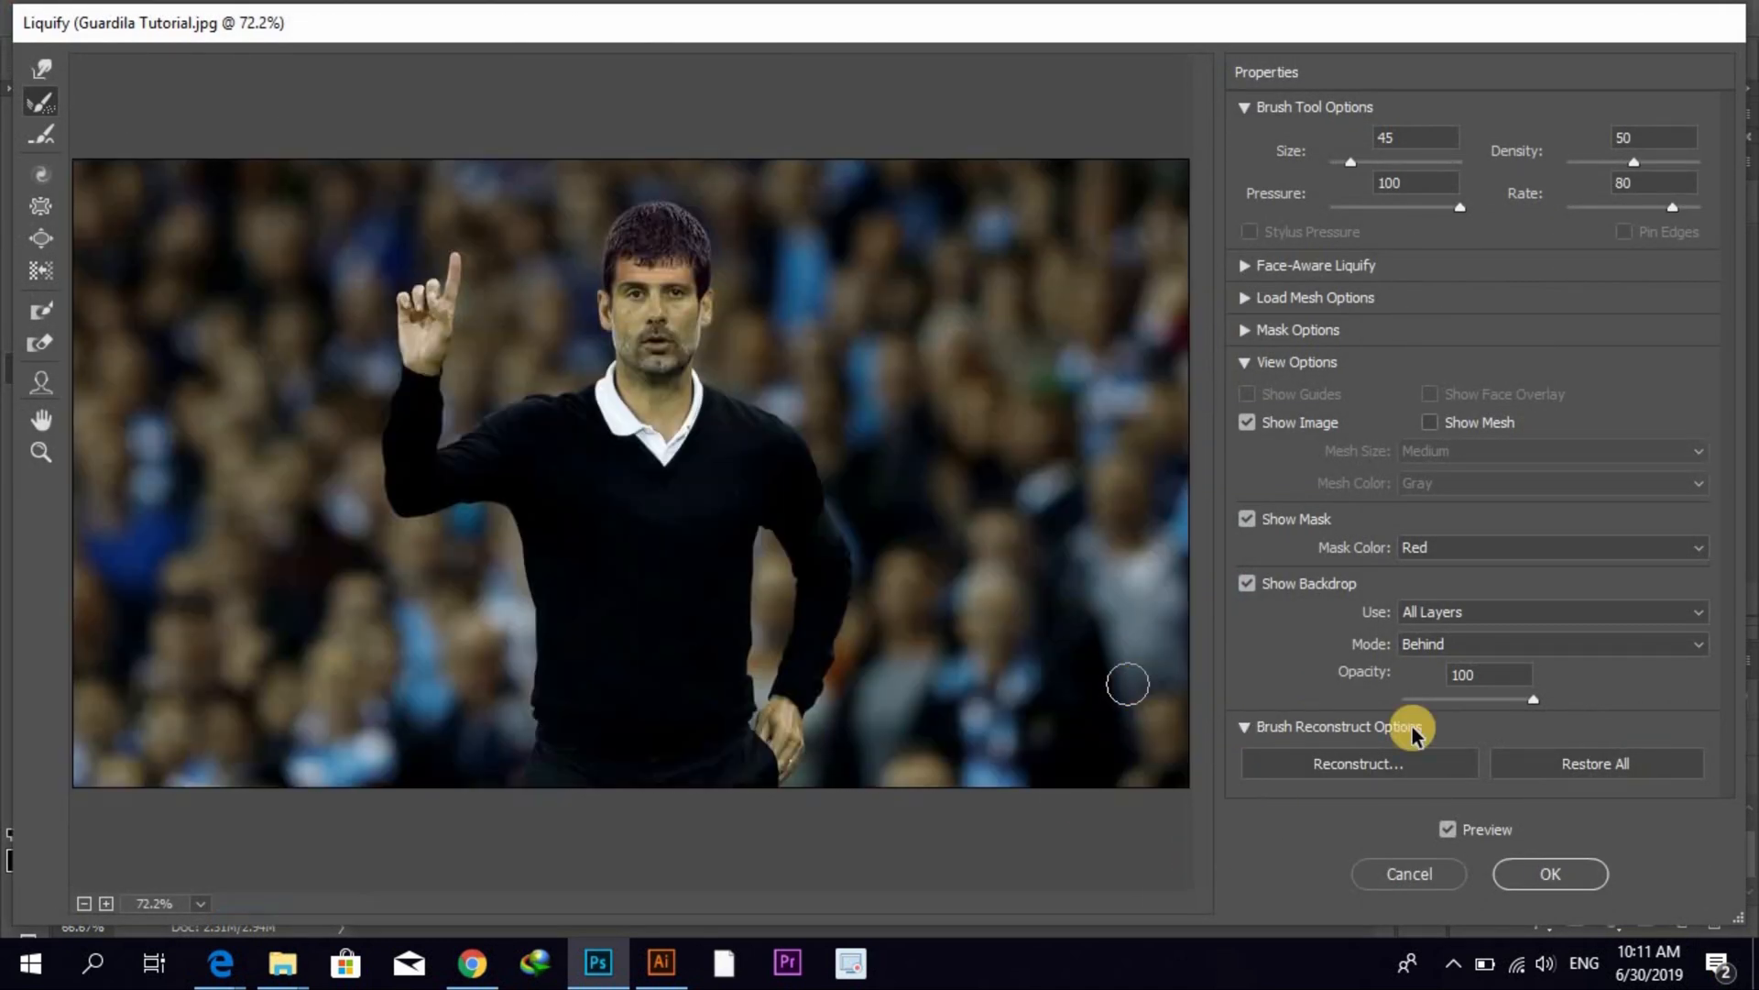
pyautogui.hotkey('ctrl', 'alt', '0')
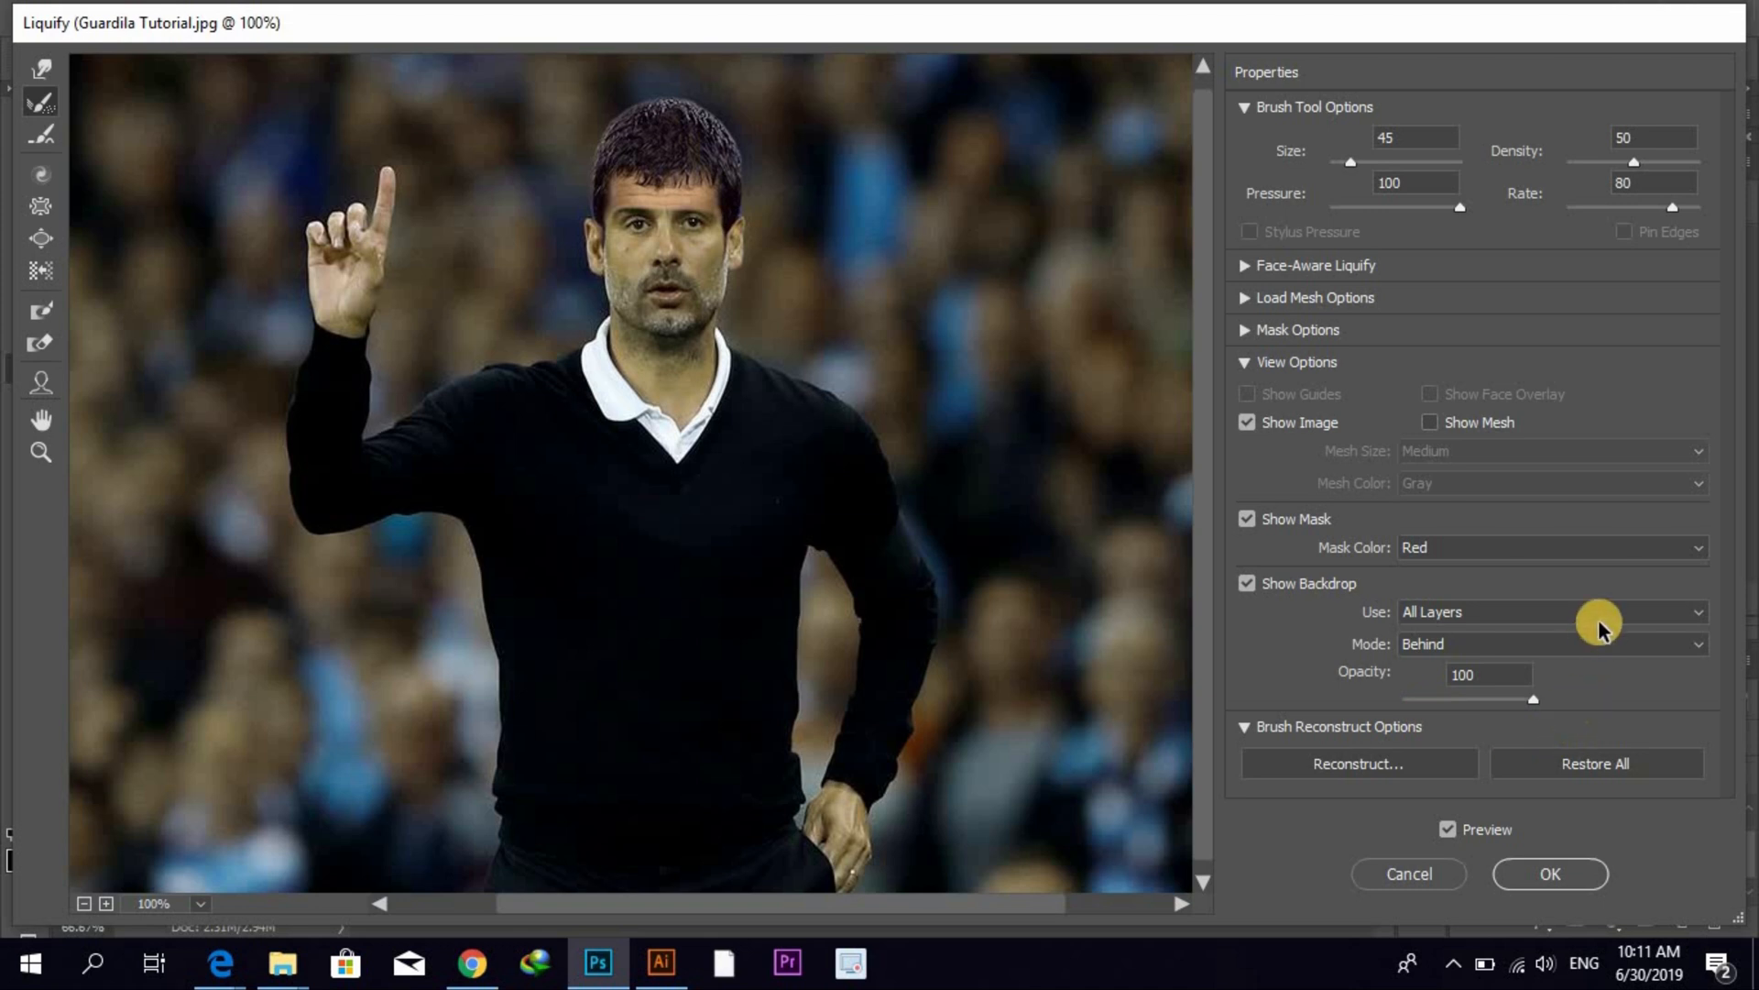
pyautogui.click(1602, 618)
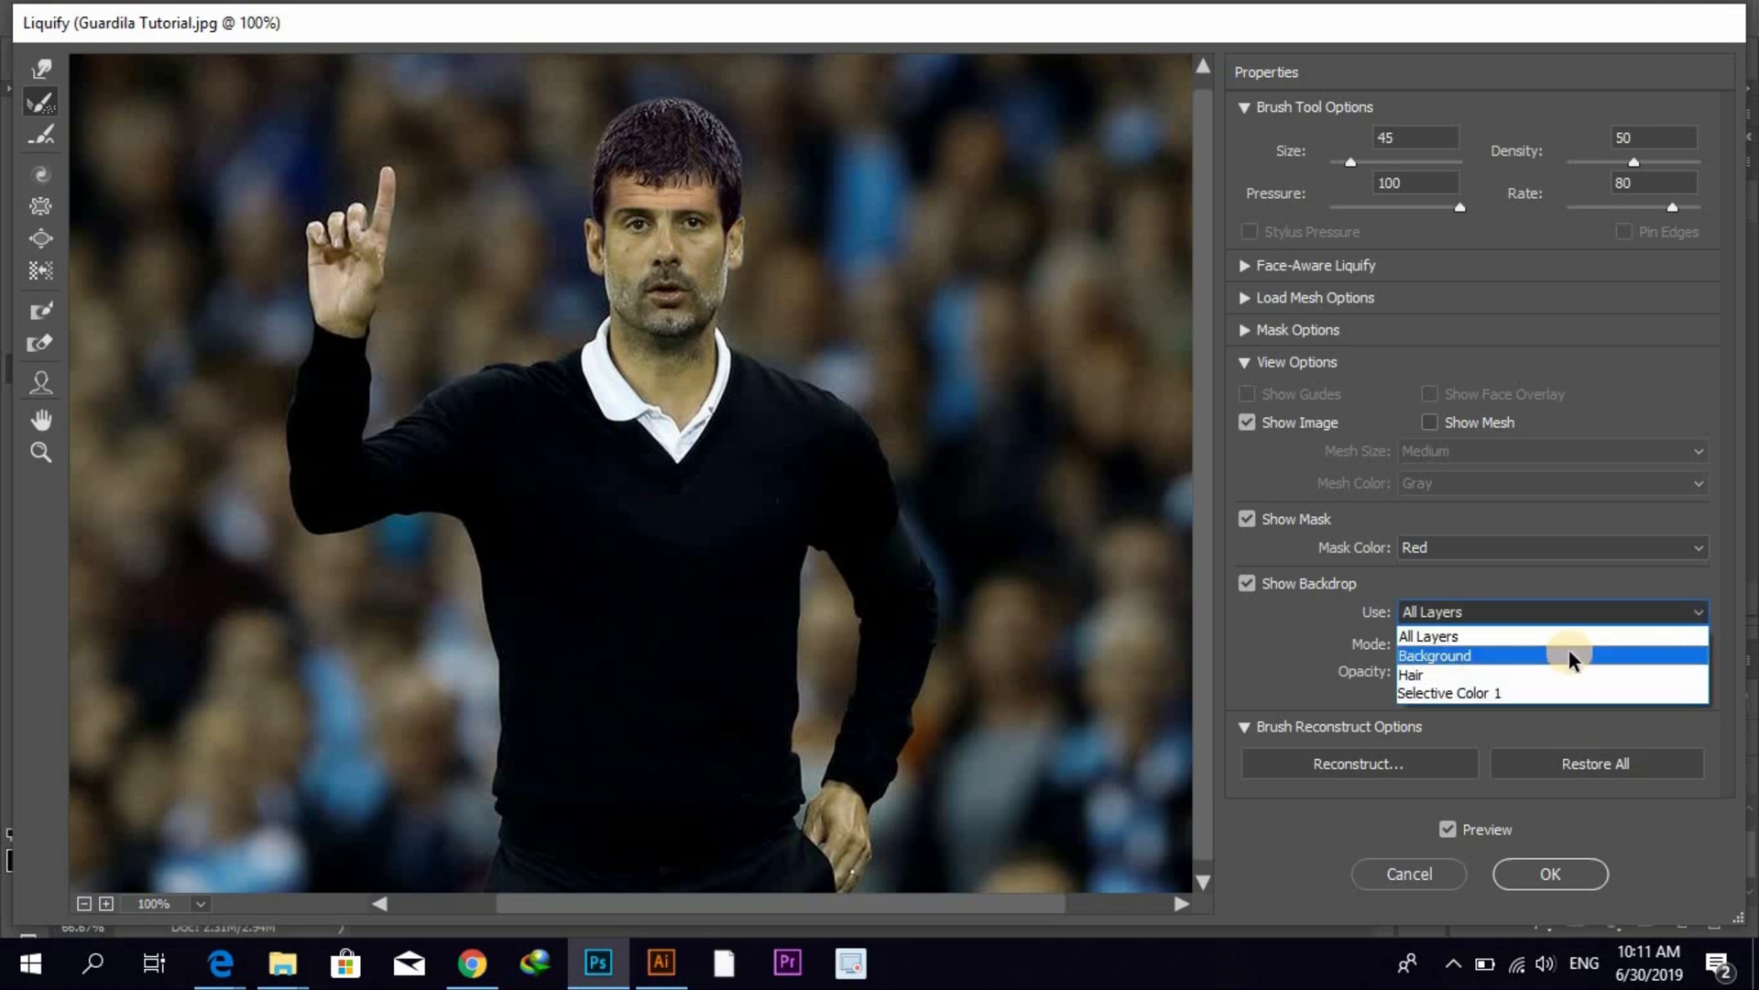
pyautogui.click(1569, 649)
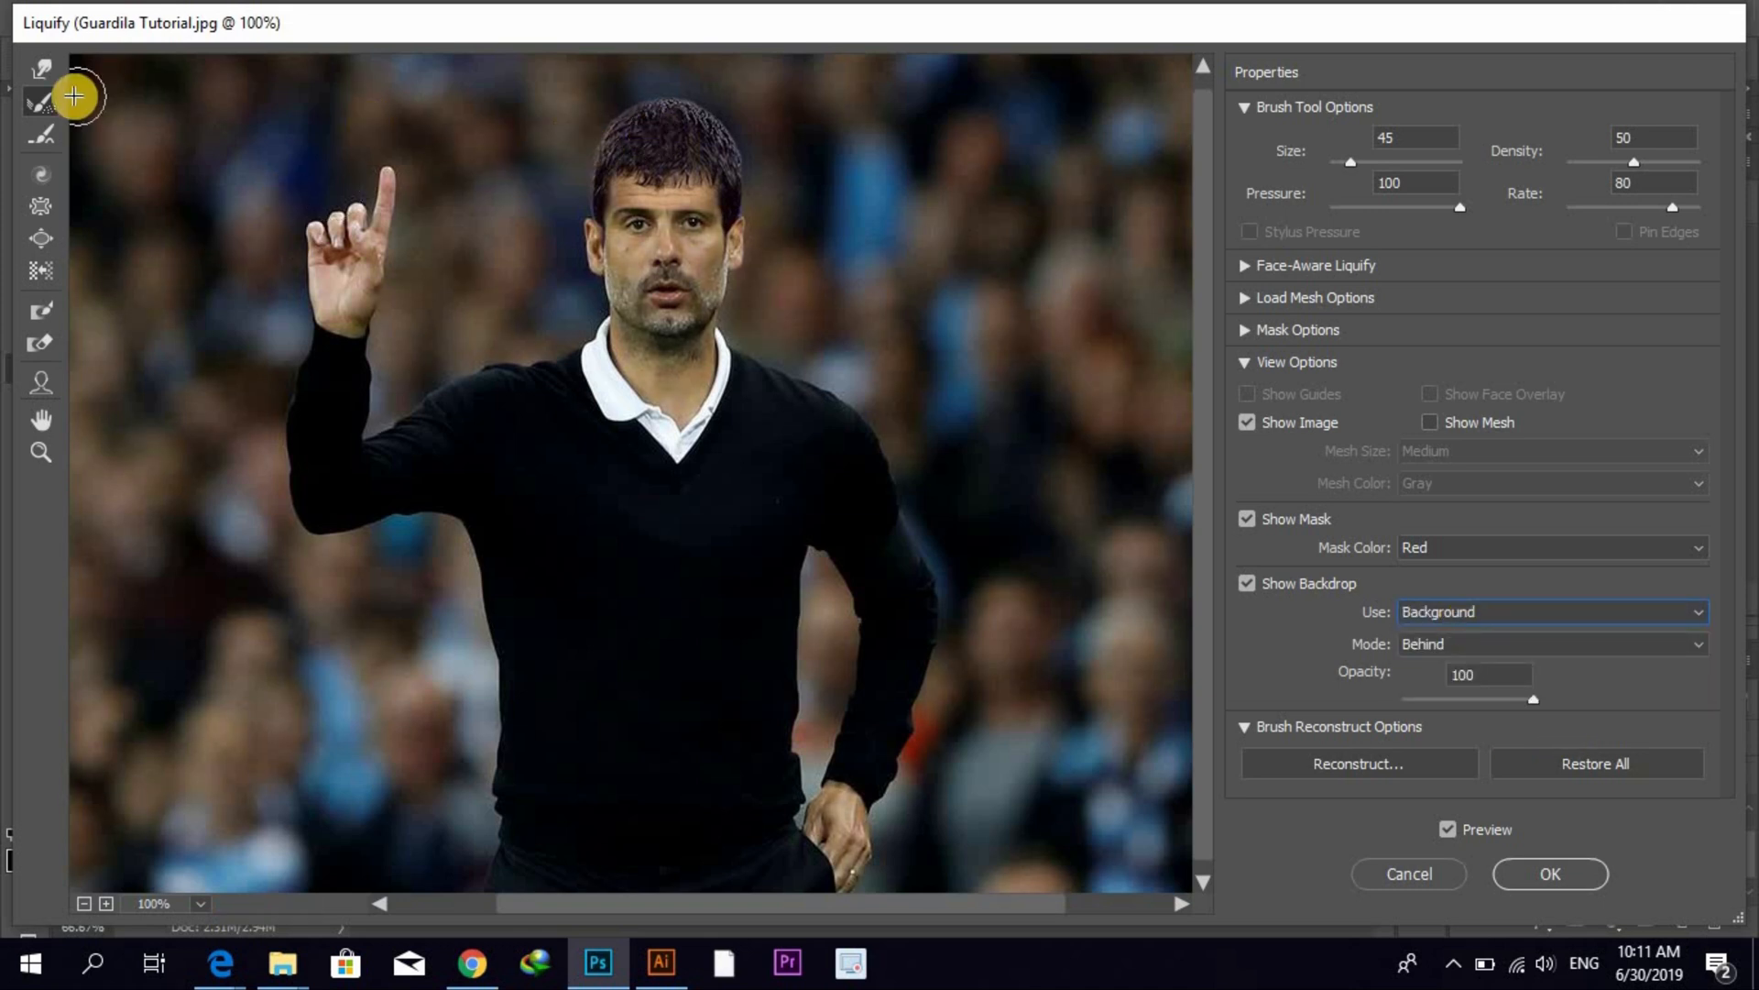
pyautogui.click(40, 101)
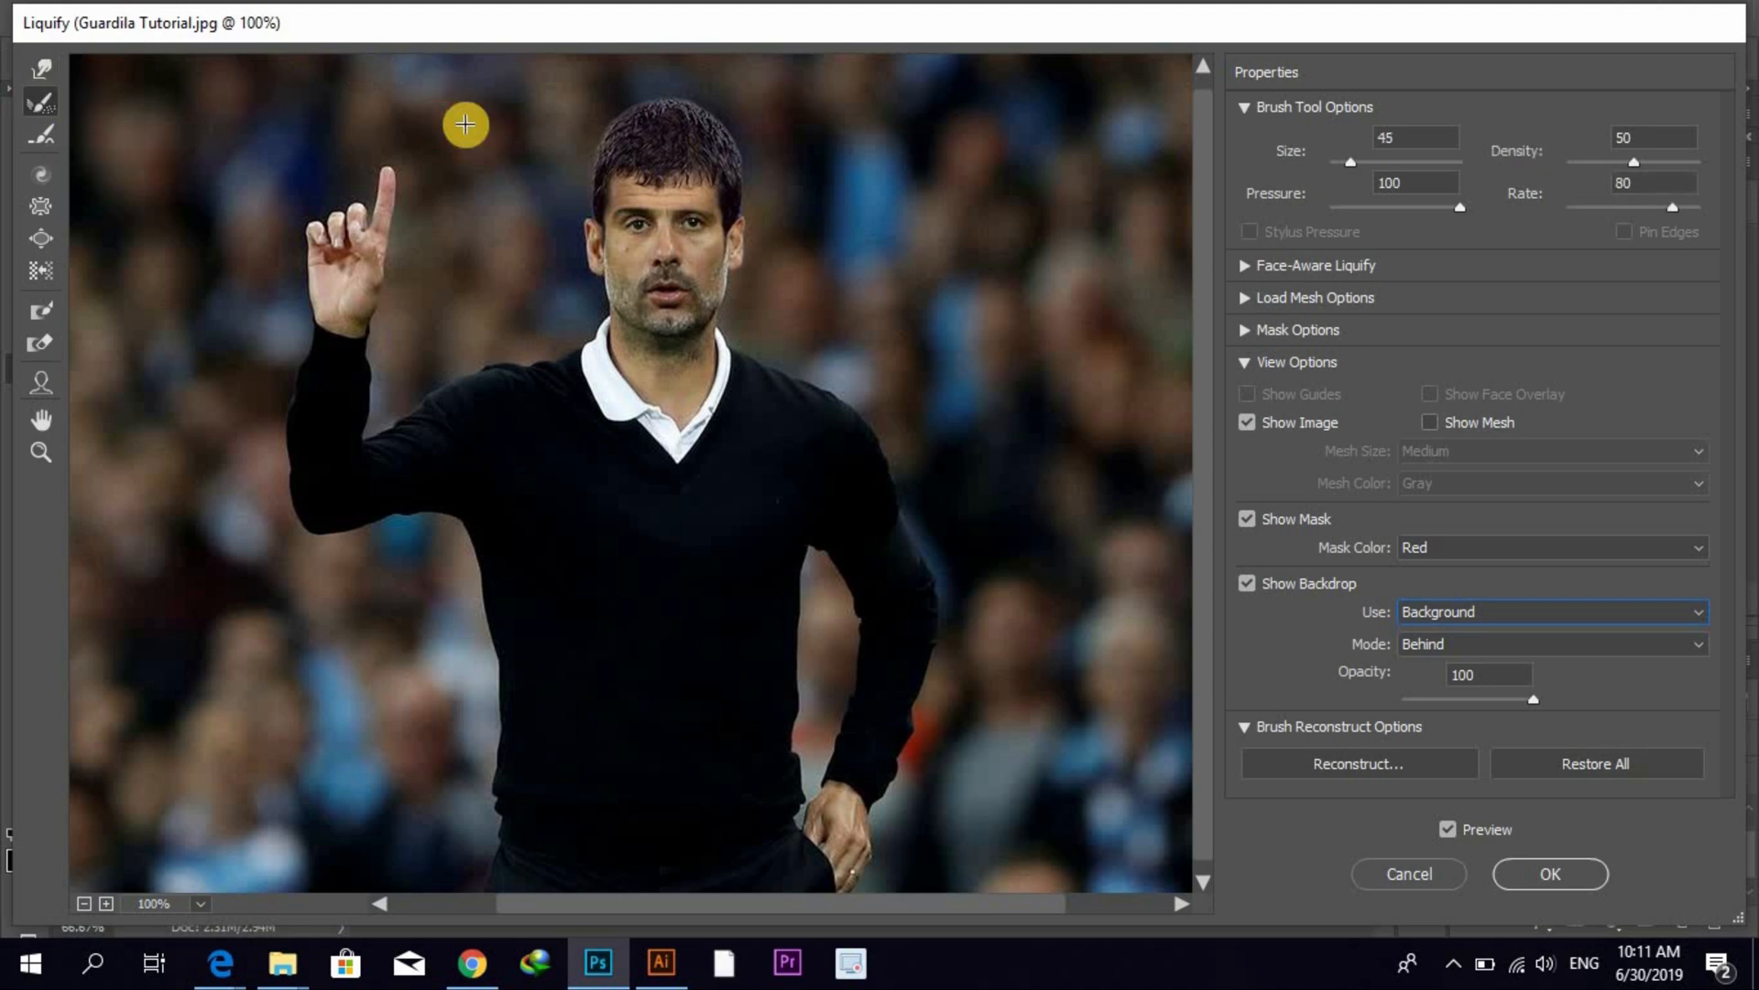
pyautogui.moveTo(680, 166)
pyautogui.mouseDown()
pyautogui.moveTo(631, 150)
pyautogui.moveTo(687, 145)
pyautogui.moveTo(680, 167)
pyautogui.moveTo(663, 153)
pyautogui.mouseUp()
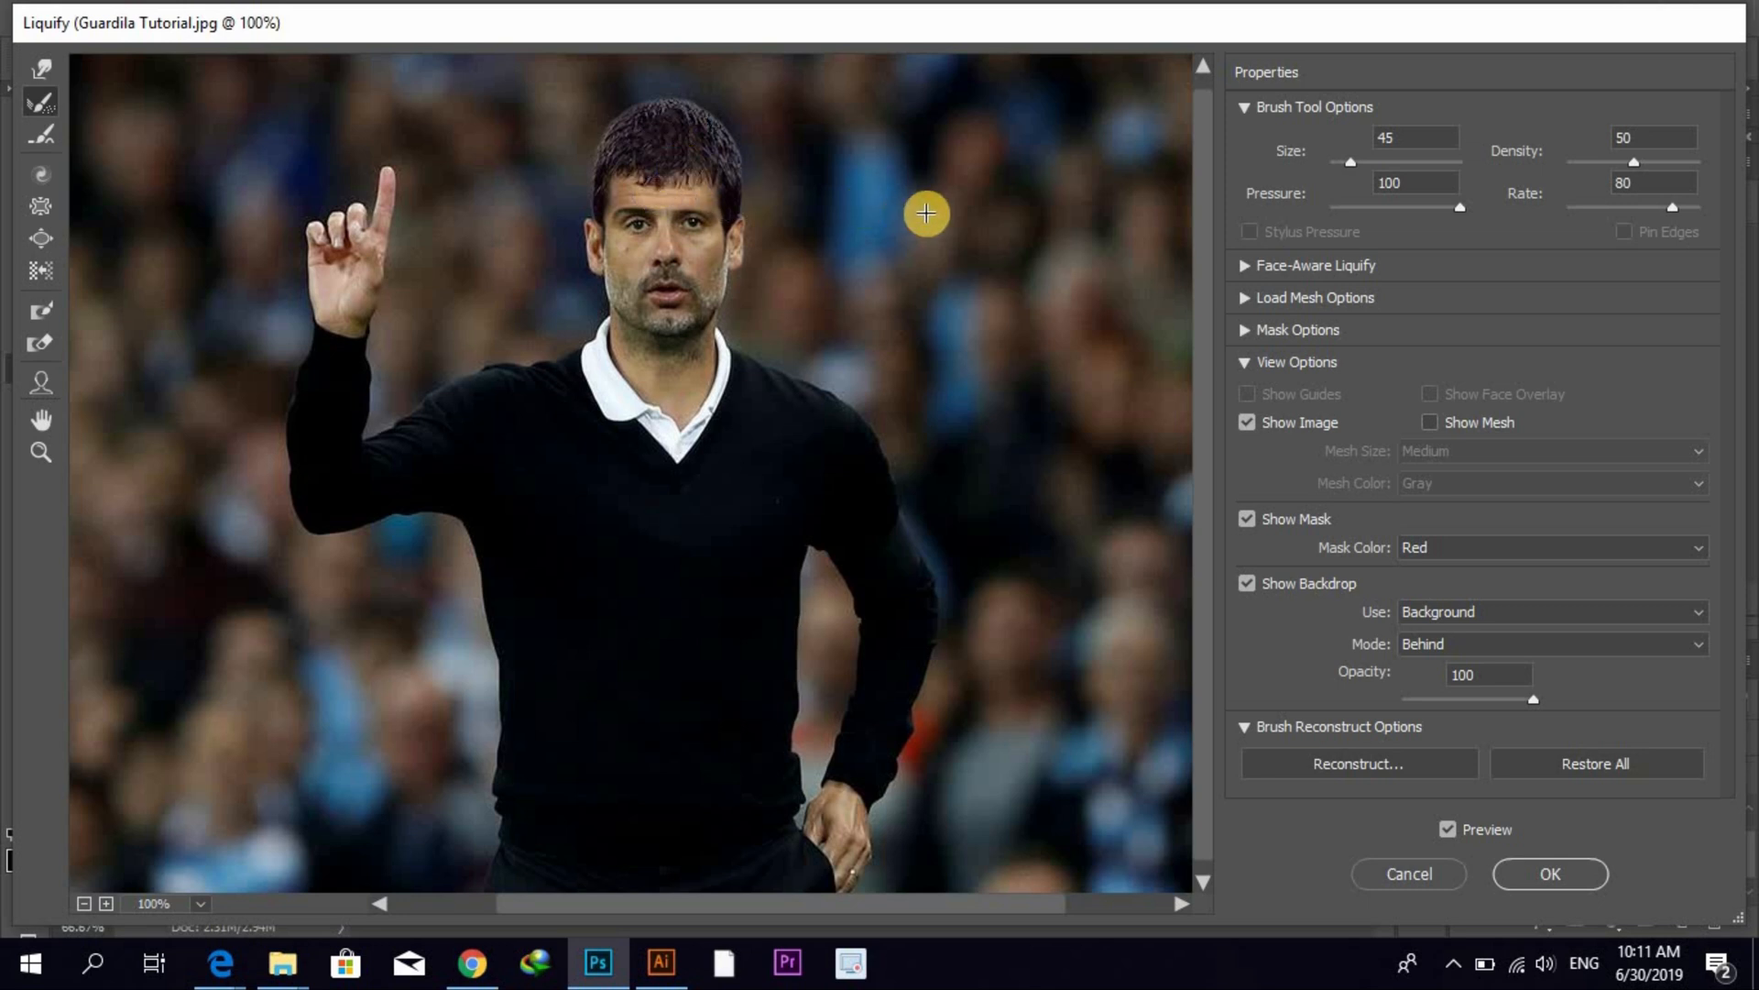
pyautogui.click(1558, 874)
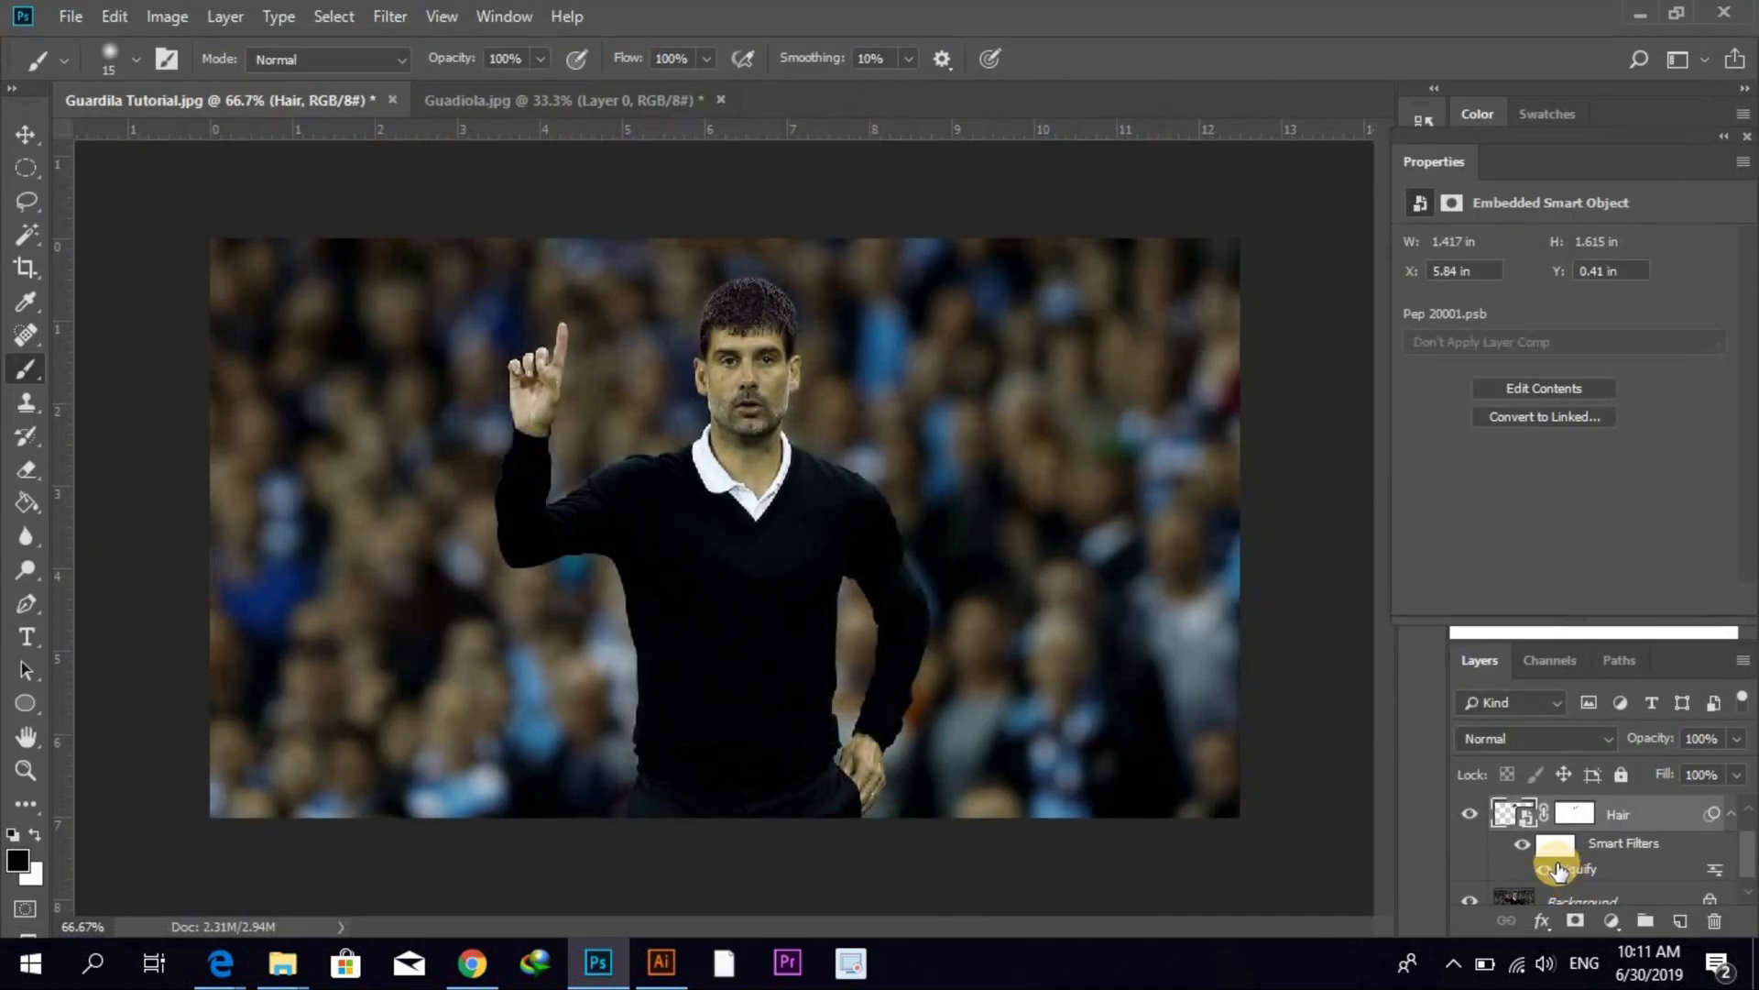
pyautogui.hotkey('ctrl', '+')
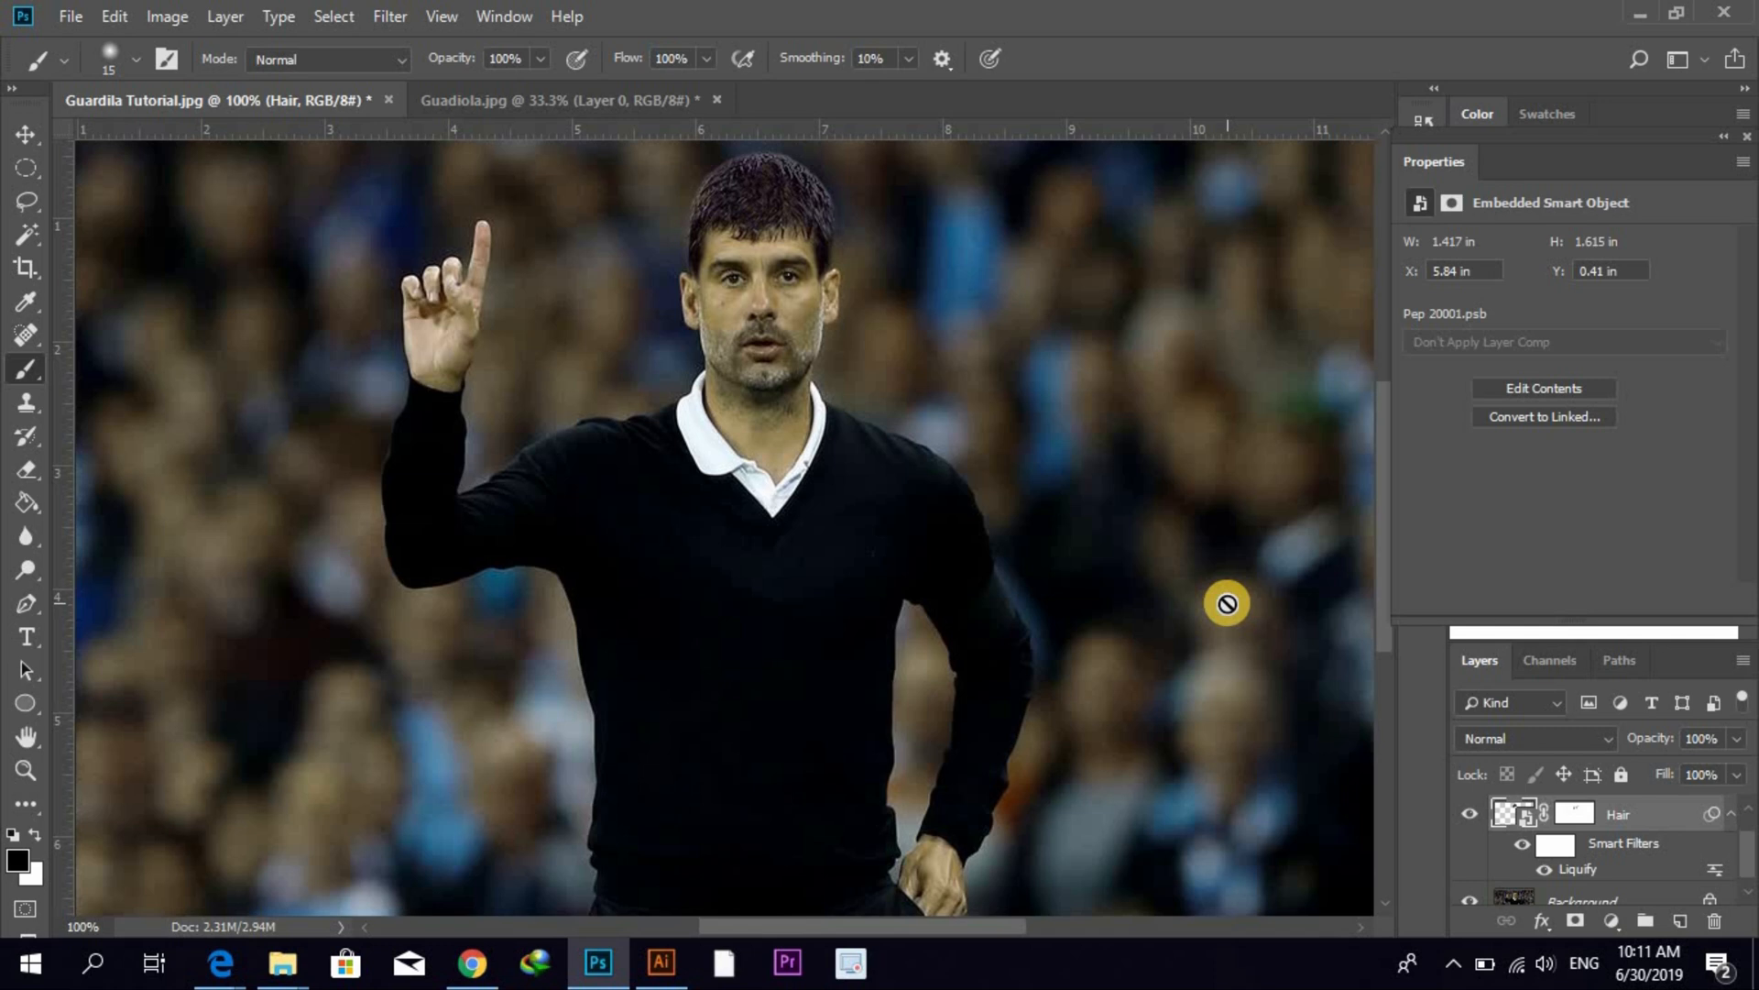
pyautogui.hotkey('ctrl', '-')
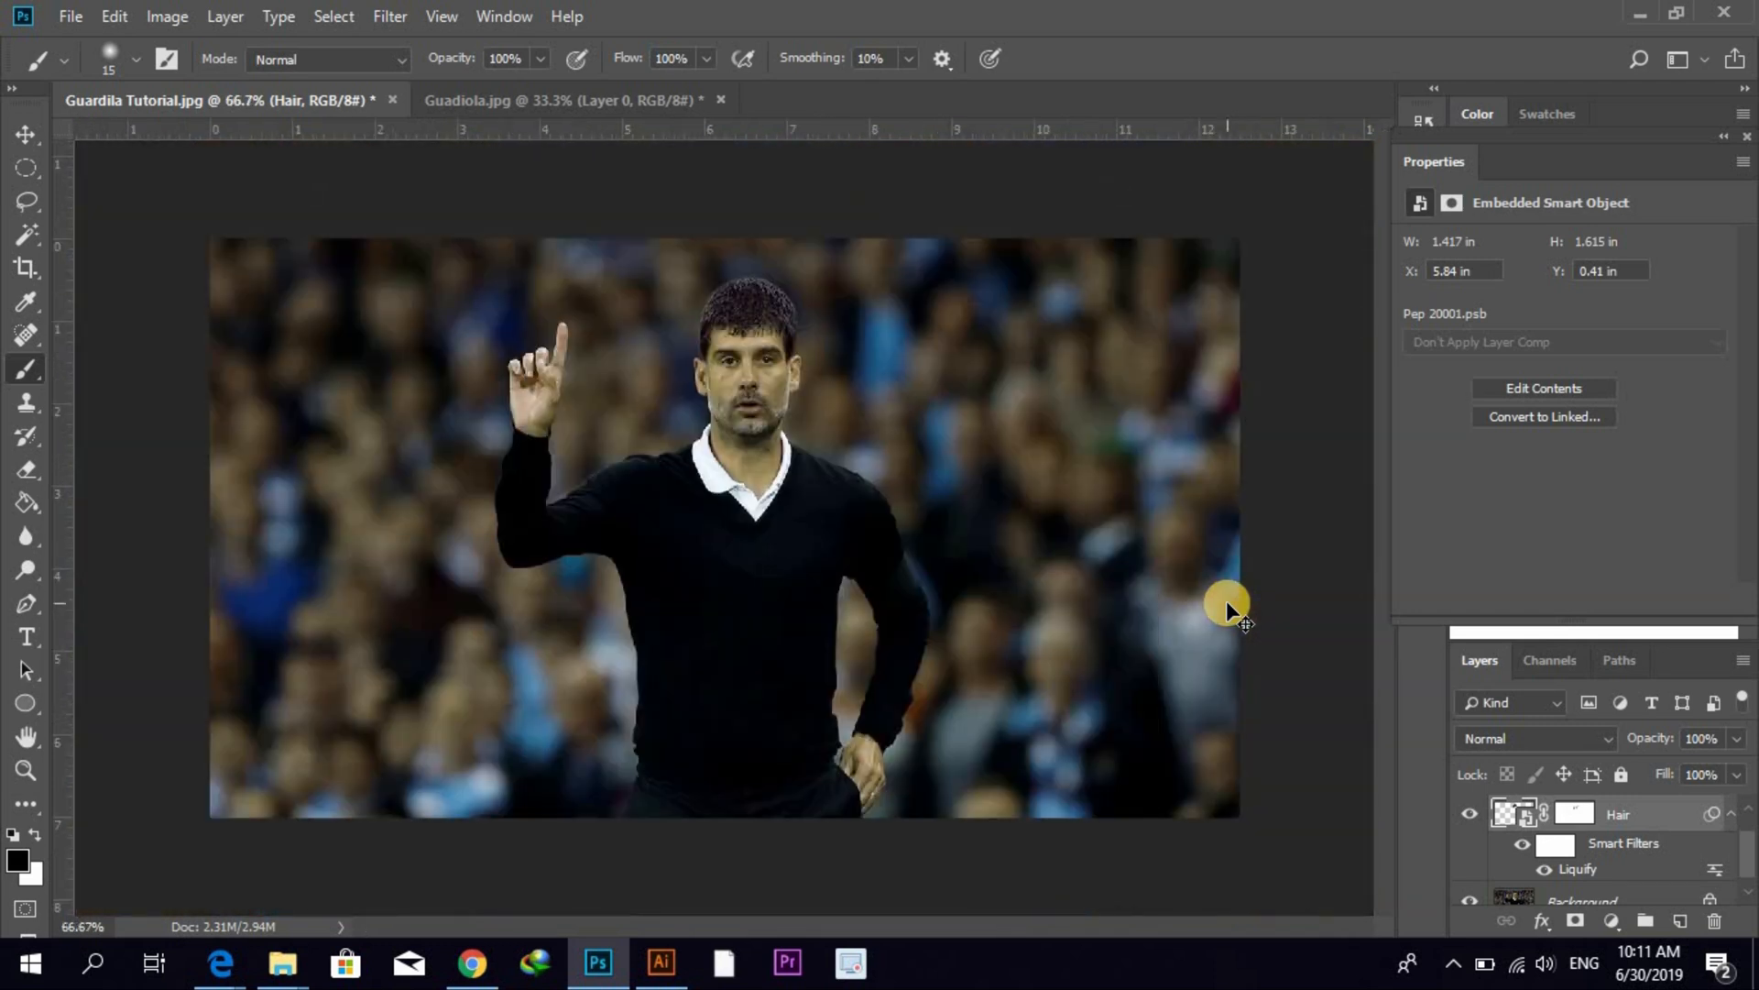
pyautogui.hotkey('ctrl', '+')
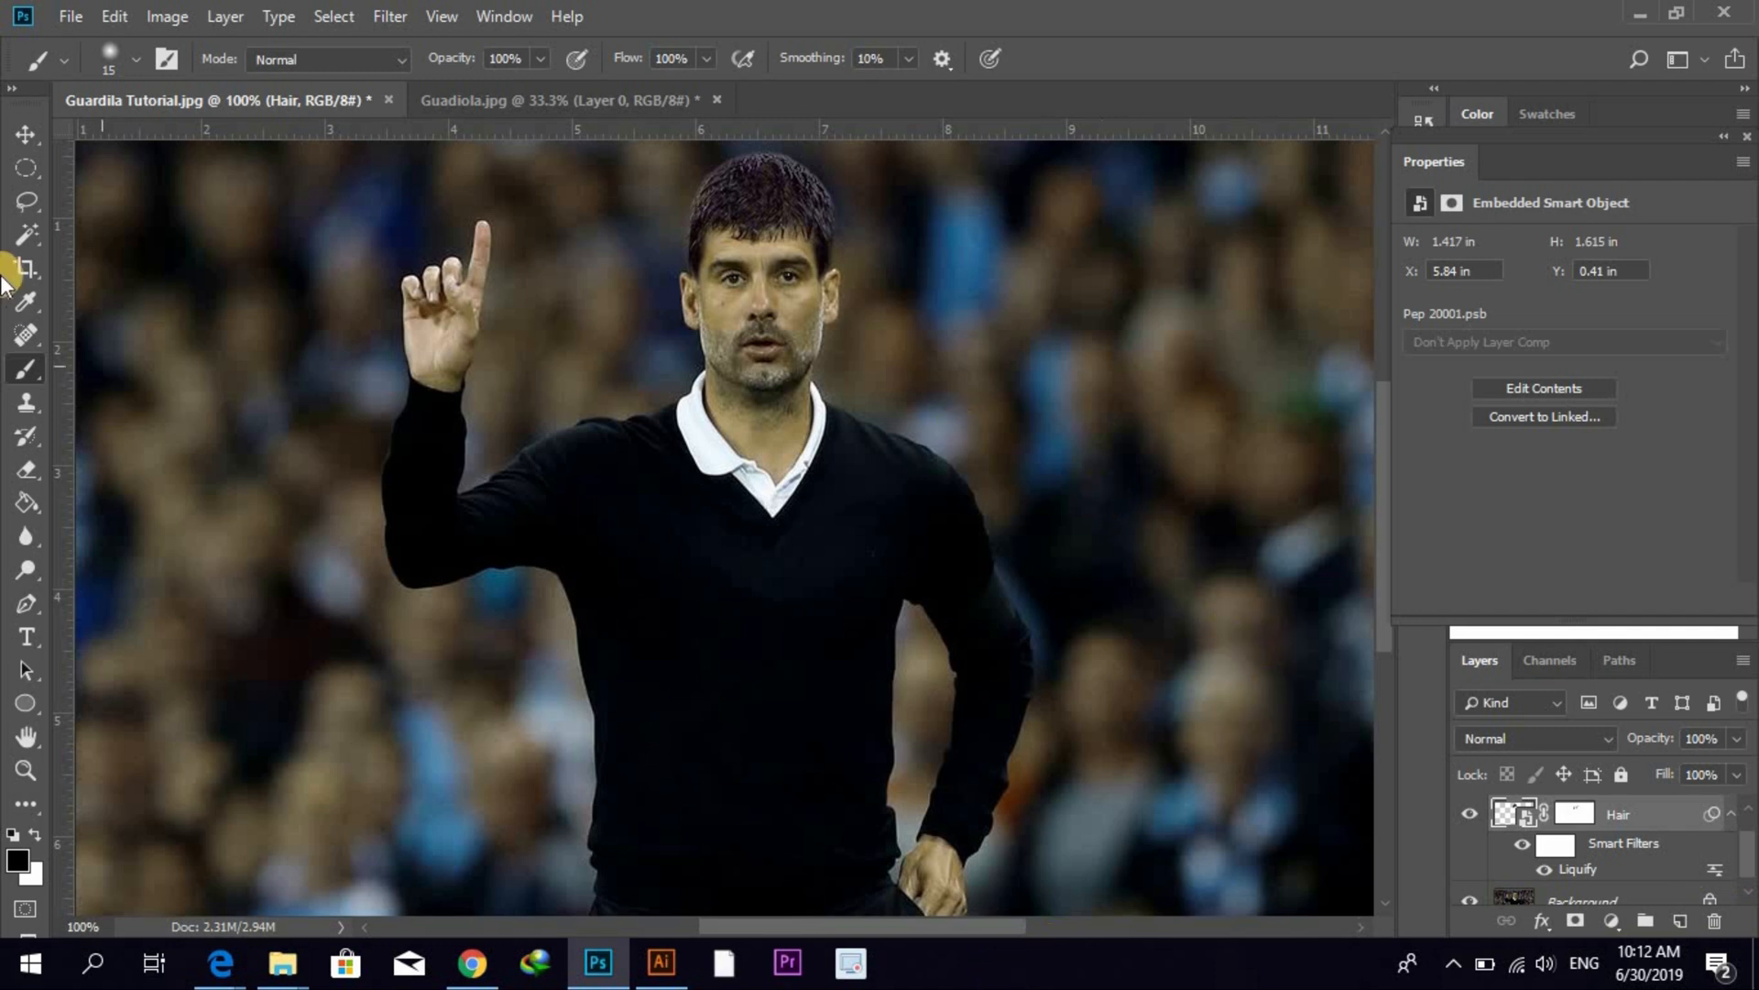
# - Add a Curves adjustment layer above Selective Color 1 and lower the RGB curve's midpoint slightly to darken the image
pyautogui.click(30, 143)
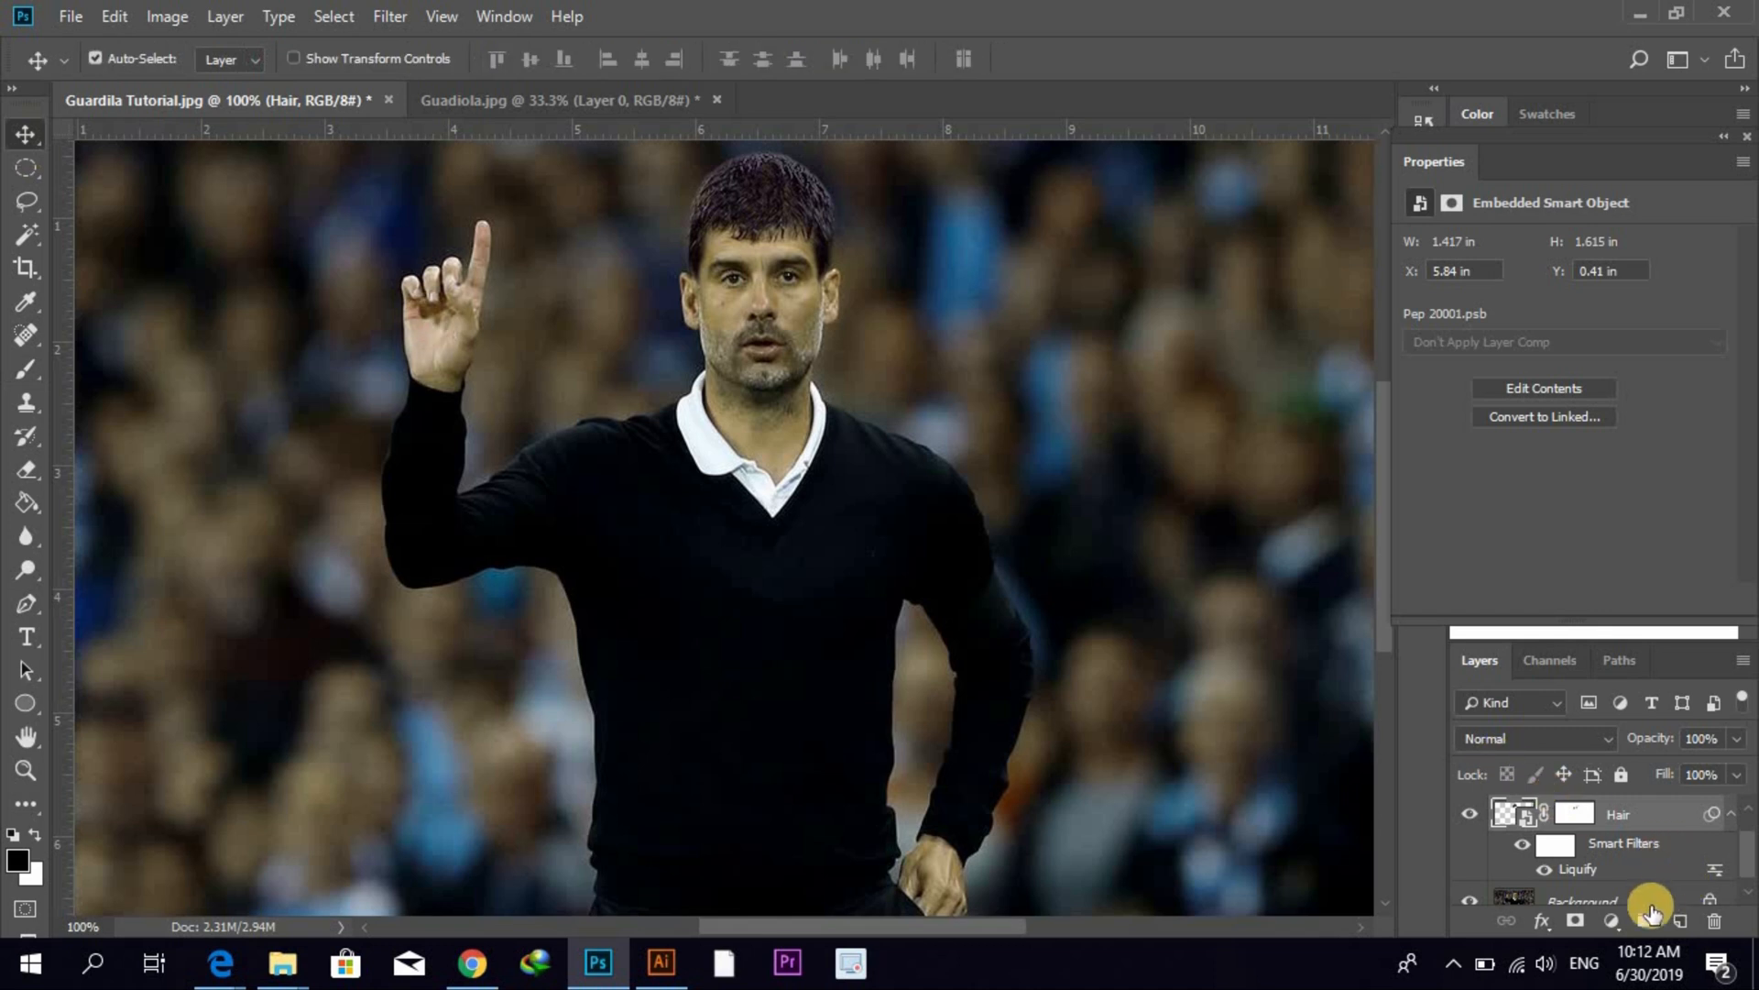
pyautogui.scroll(1, 1714, 861)
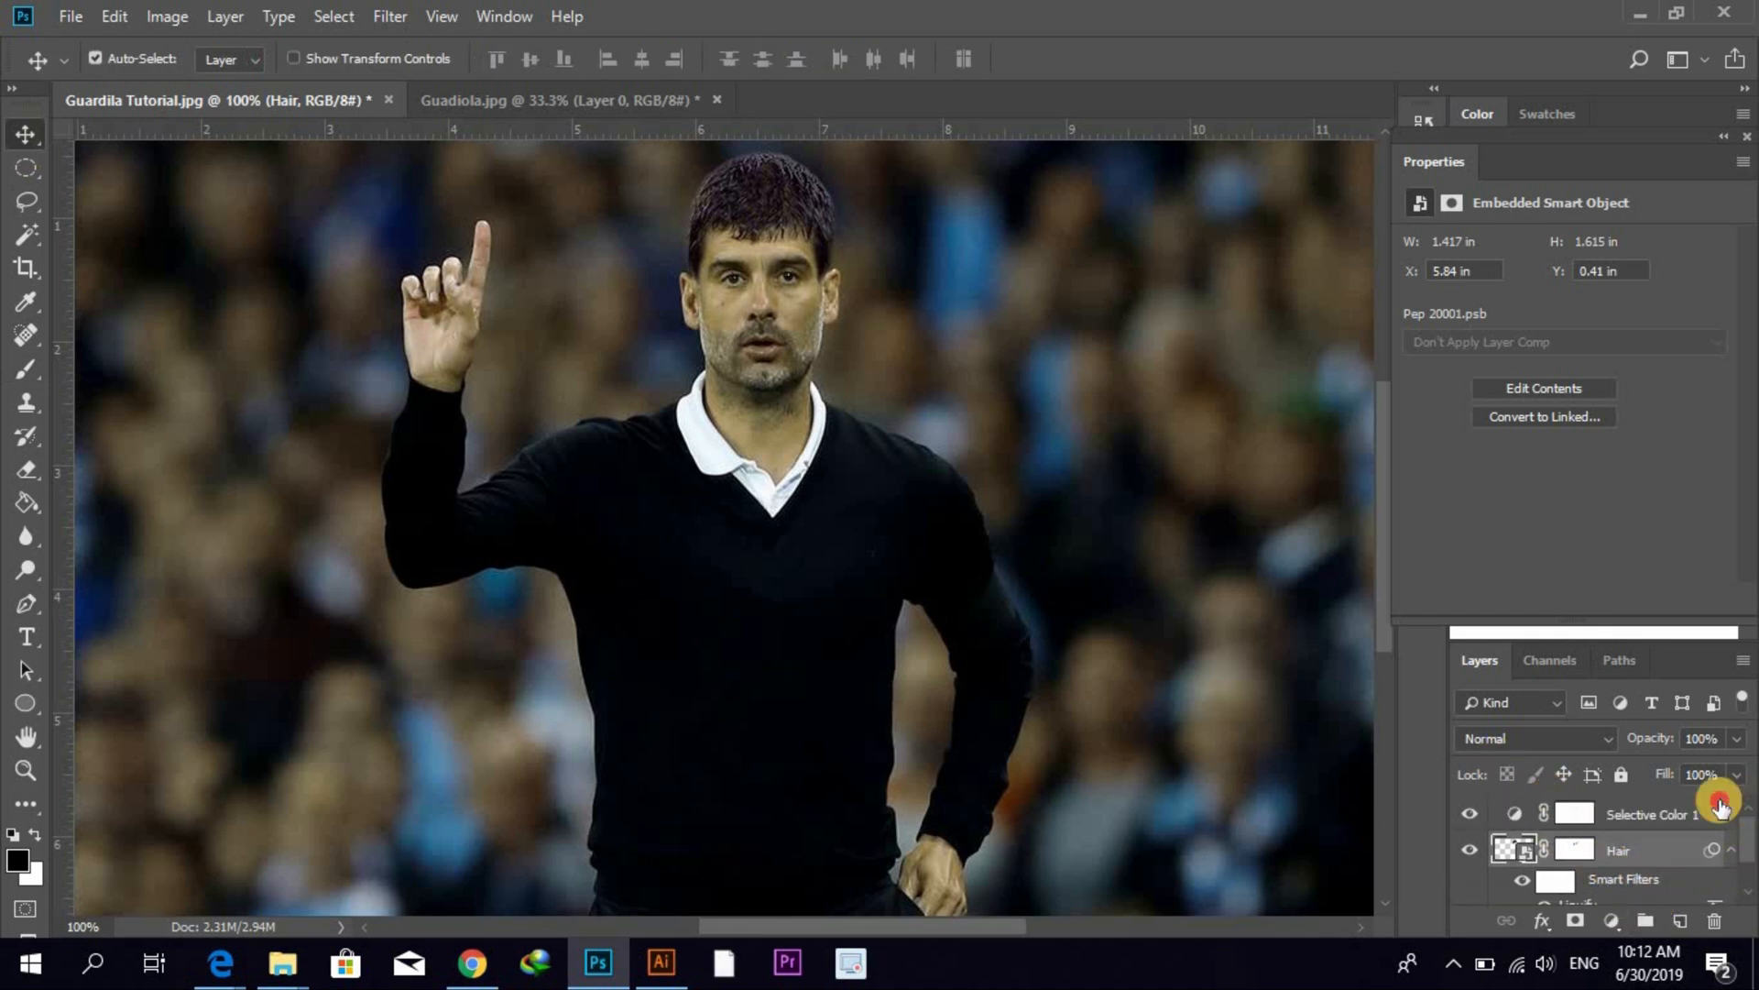
pyautogui.click(1668, 816)
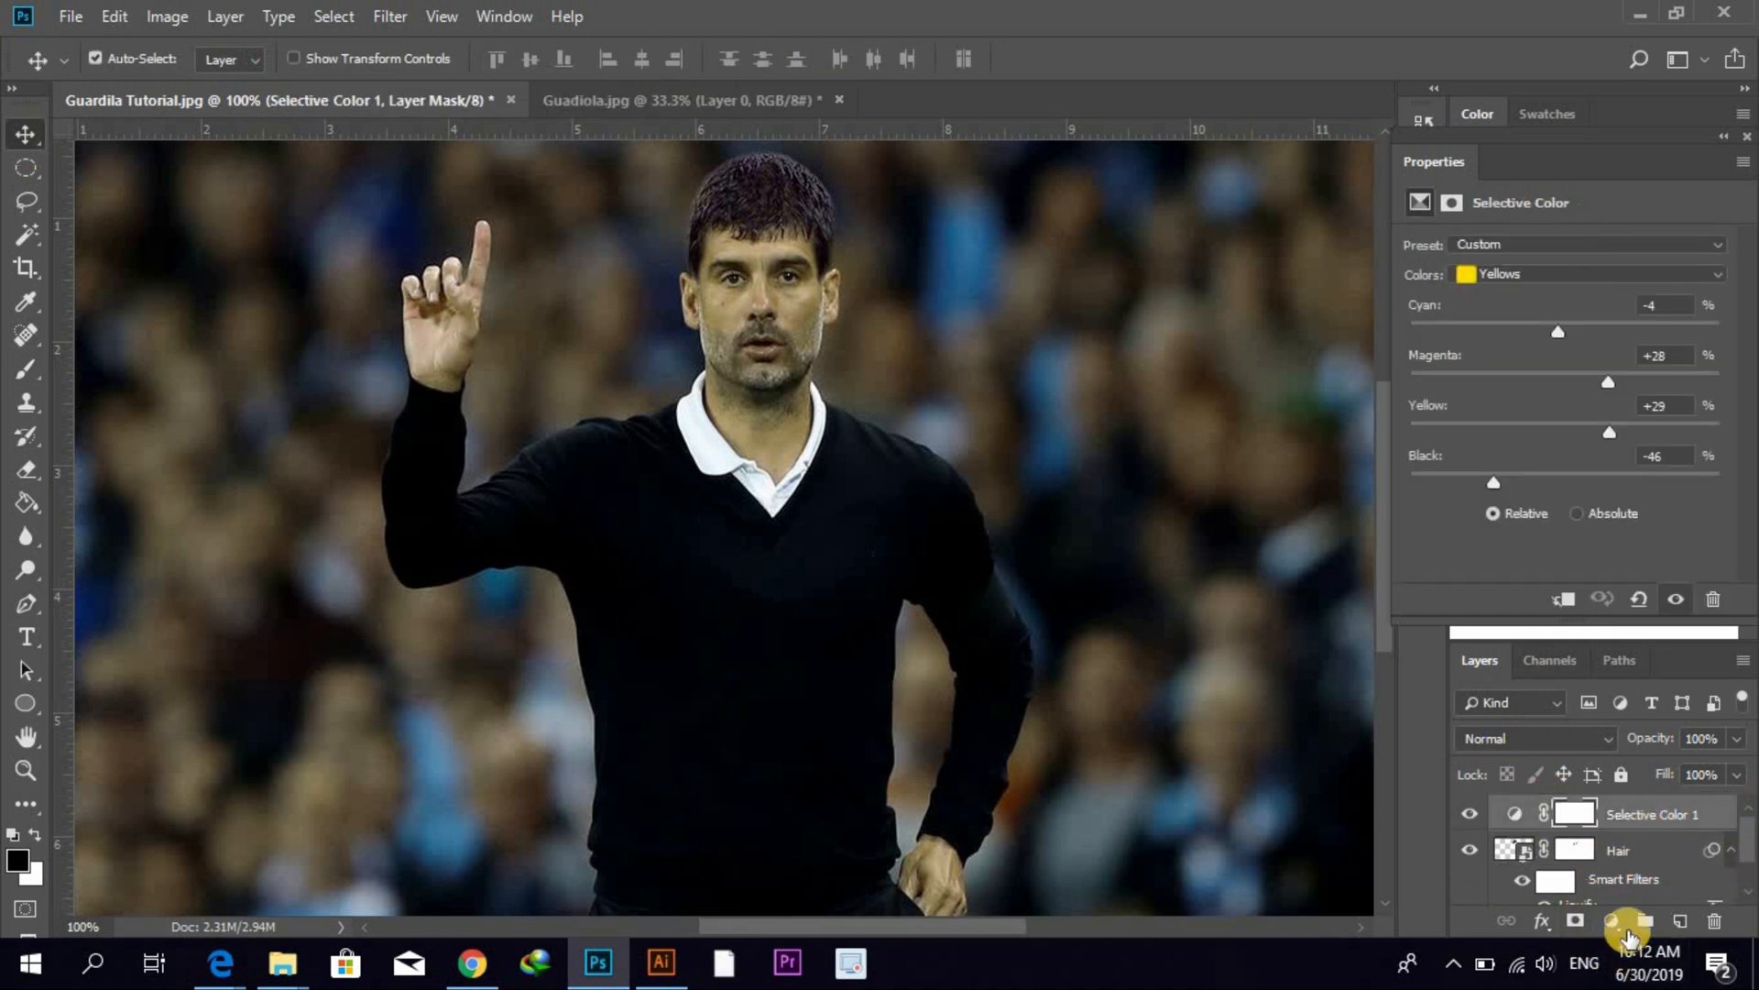
pyautogui.click(1614, 921)
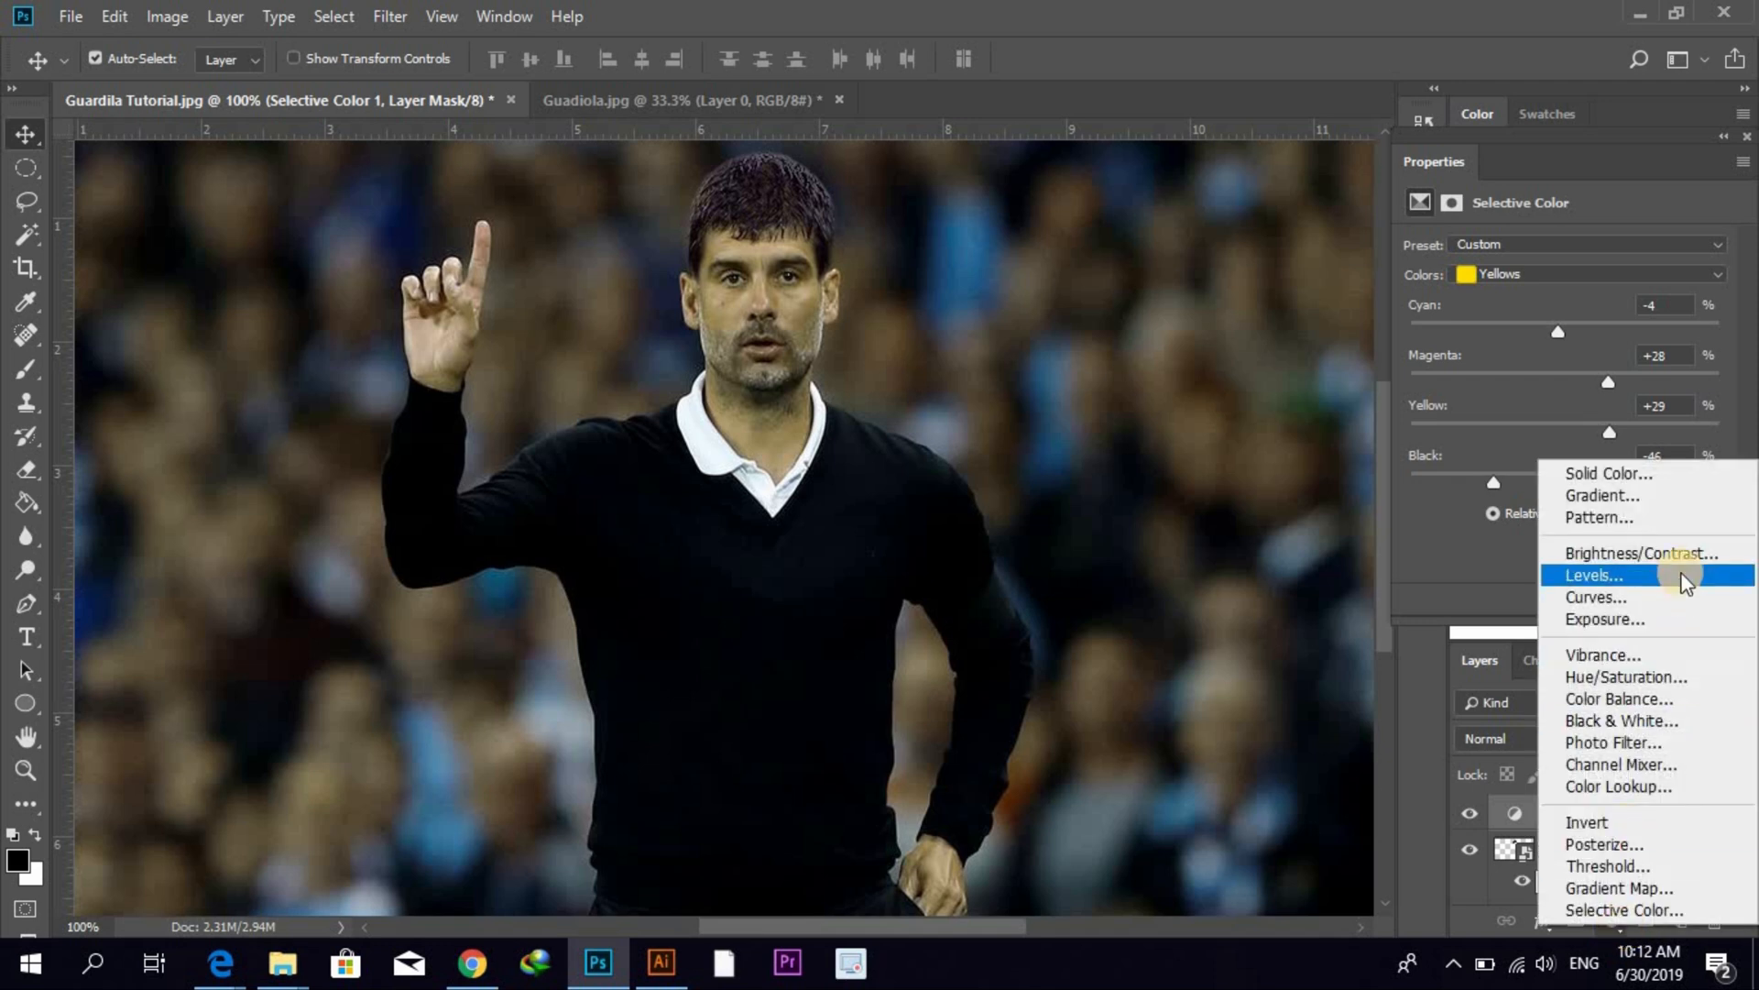
pyautogui.click(1675, 605)
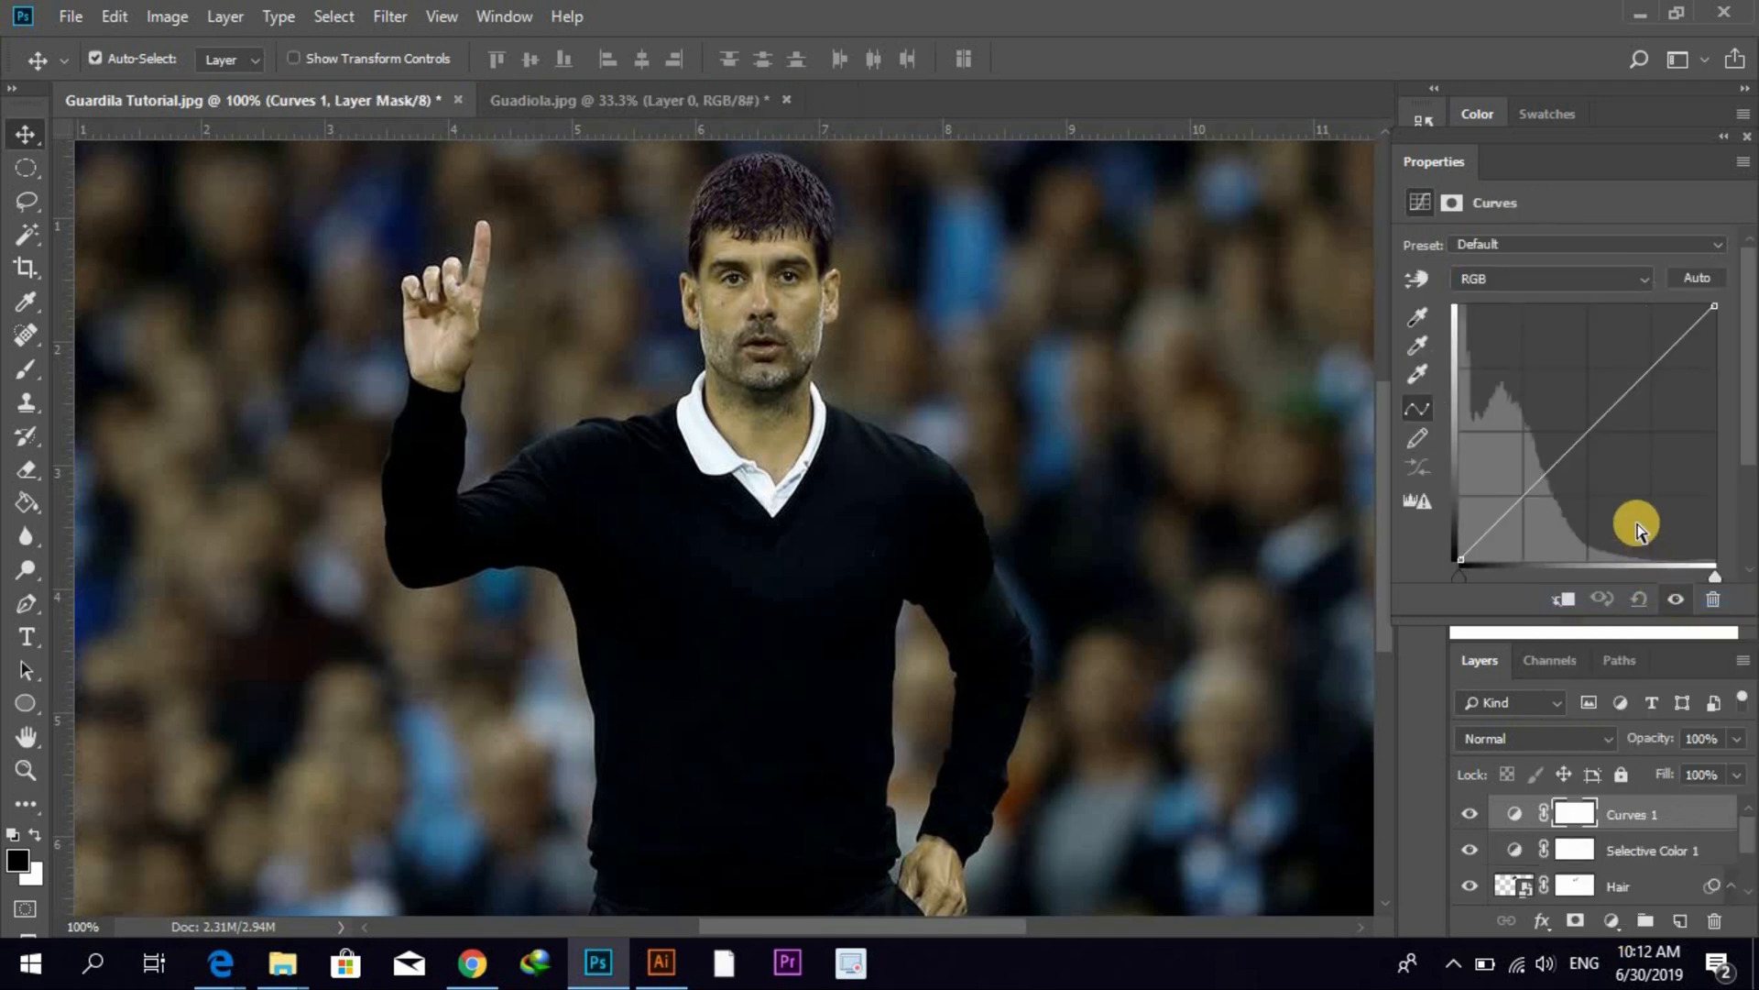
pyautogui.moveTo(1589, 438)
pyautogui.mouseDown()
pyautogui.moveTo(1605, 467)
pyautogui.moveTo(1602, 421)
pyautogui.moveTo(1569, 483)
pyautogui.moveTo(1592, 444)
pyautogui.mouseUp()
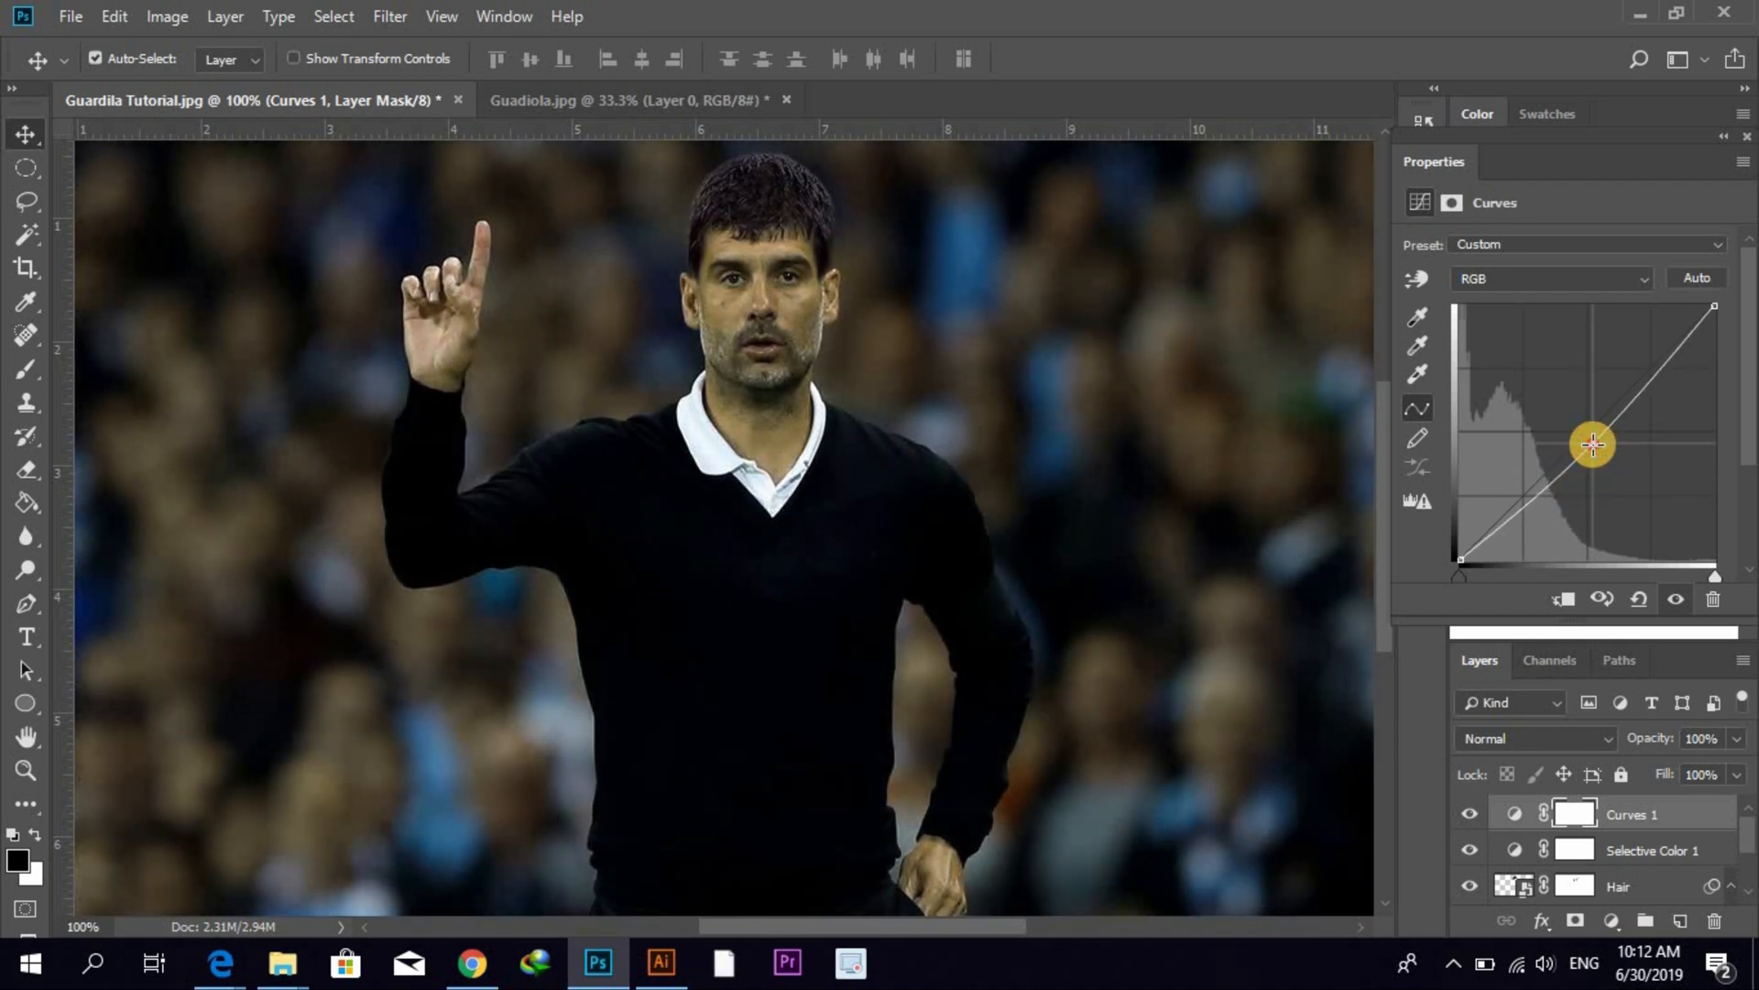
pyautogui.moveTo(1592, 444)
pyautogui.mouseDown()
pyautogui.moveTo(1594, 459)
pyautogui.moveTo(1593, 444)
pyautogui.mouseUp()
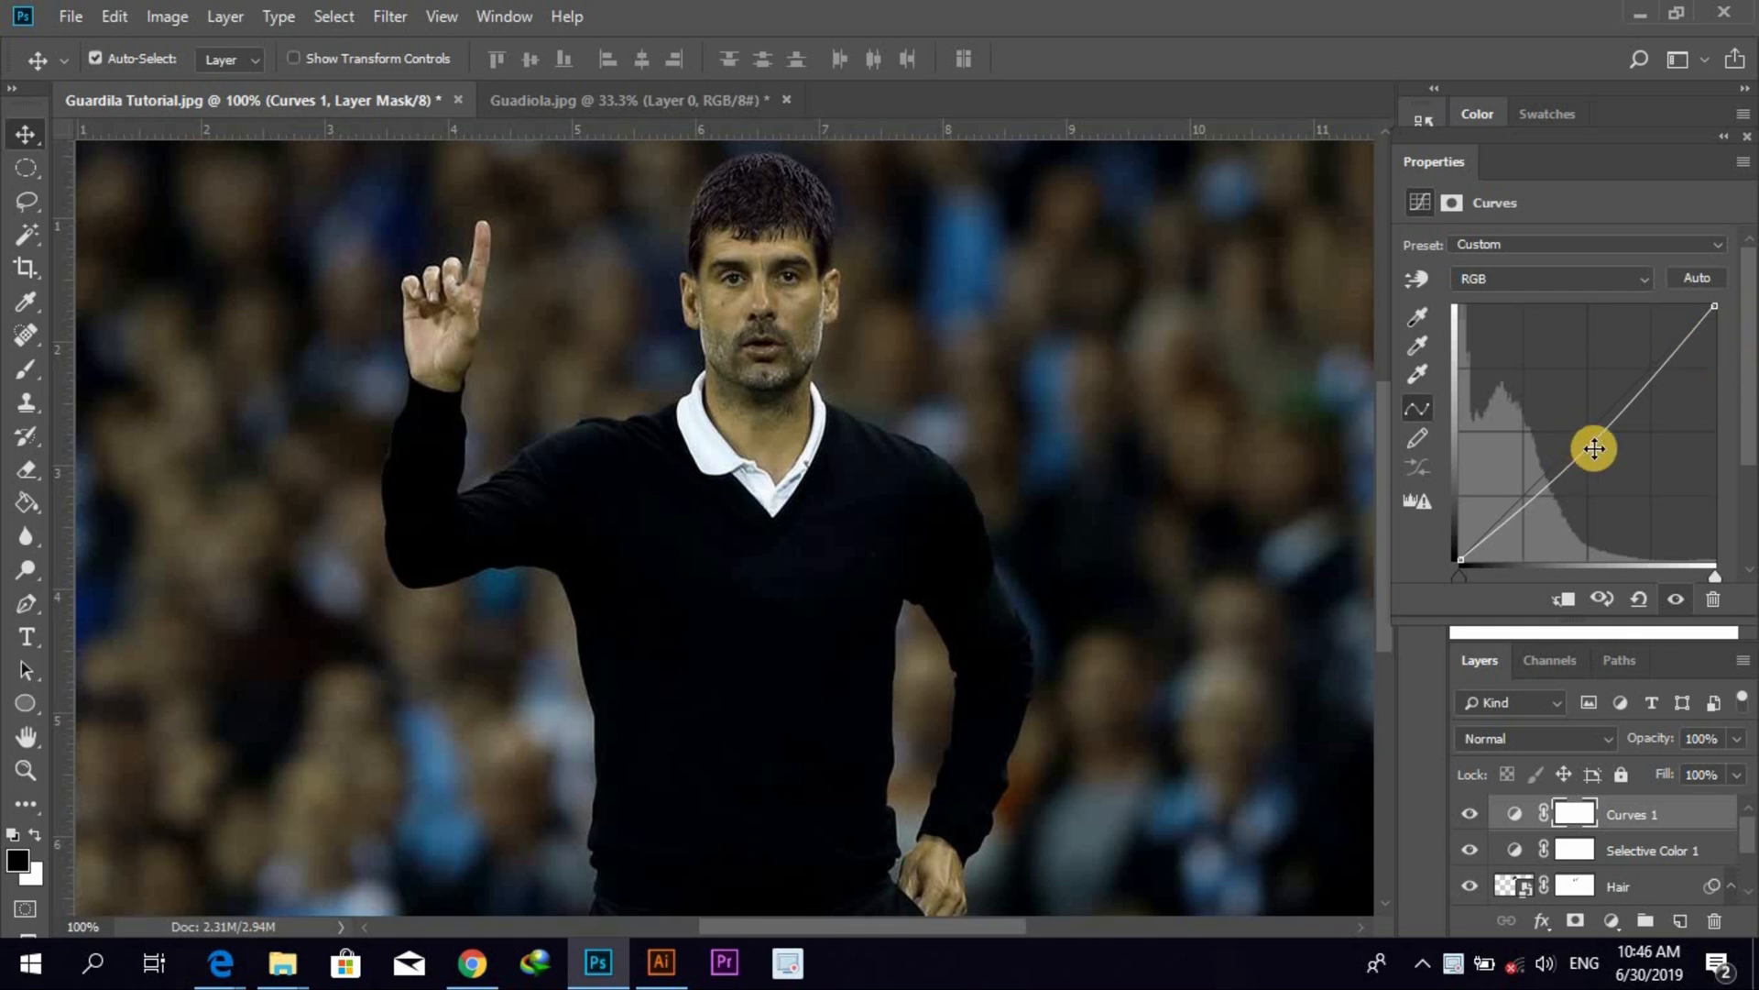
pyautogui.moveTo(1594, 448)
pyautogui.mouseDown()
pyautogui.moveTo(1598, 463)
pyautogui.moveTo(1592, 448)
pyautogui.mouseUp()
pyautogui.moveTo(1393, 650)
pyautogui.mouseDown()
pyautogui.moveTo(1391, 671)
pyautogui.moveTo(1411, 580)
pyautogui.moveTo(1409, 625)
pyautogui.mouseUp()
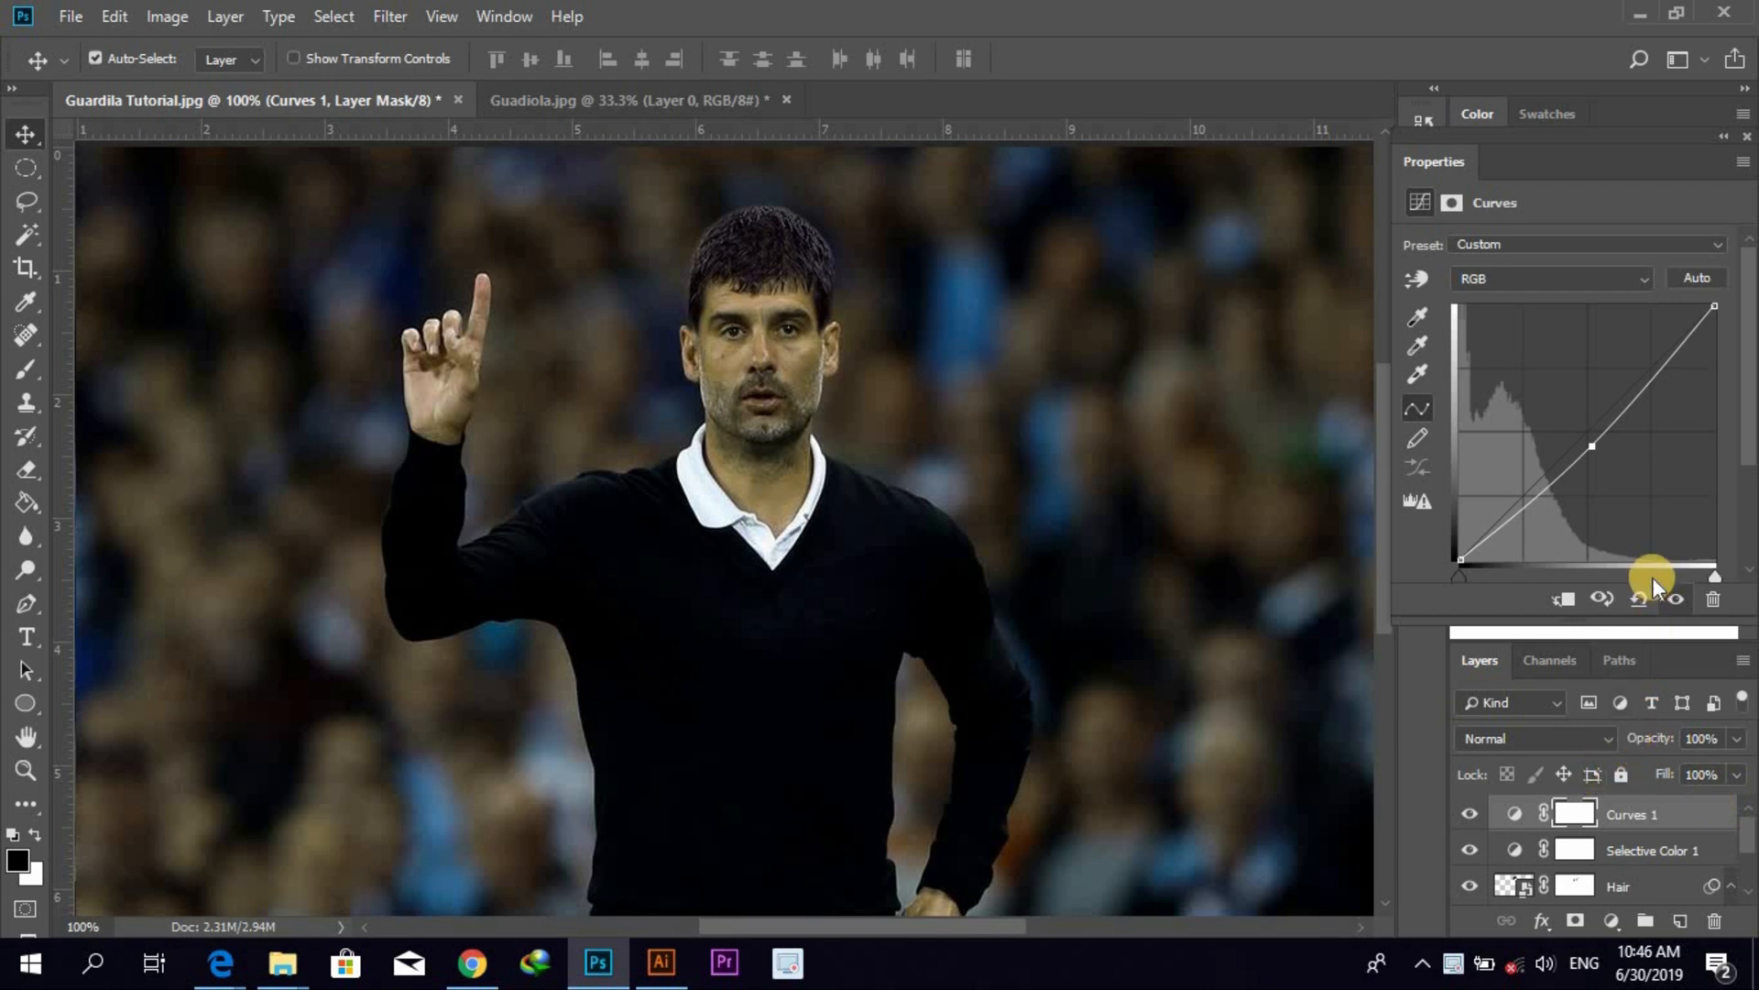
# - Add a second Curves adjustment layer and slightly darken the tones sampled at the forehead with the on-image adjustment tool
pyautogui.click(1613, 920)
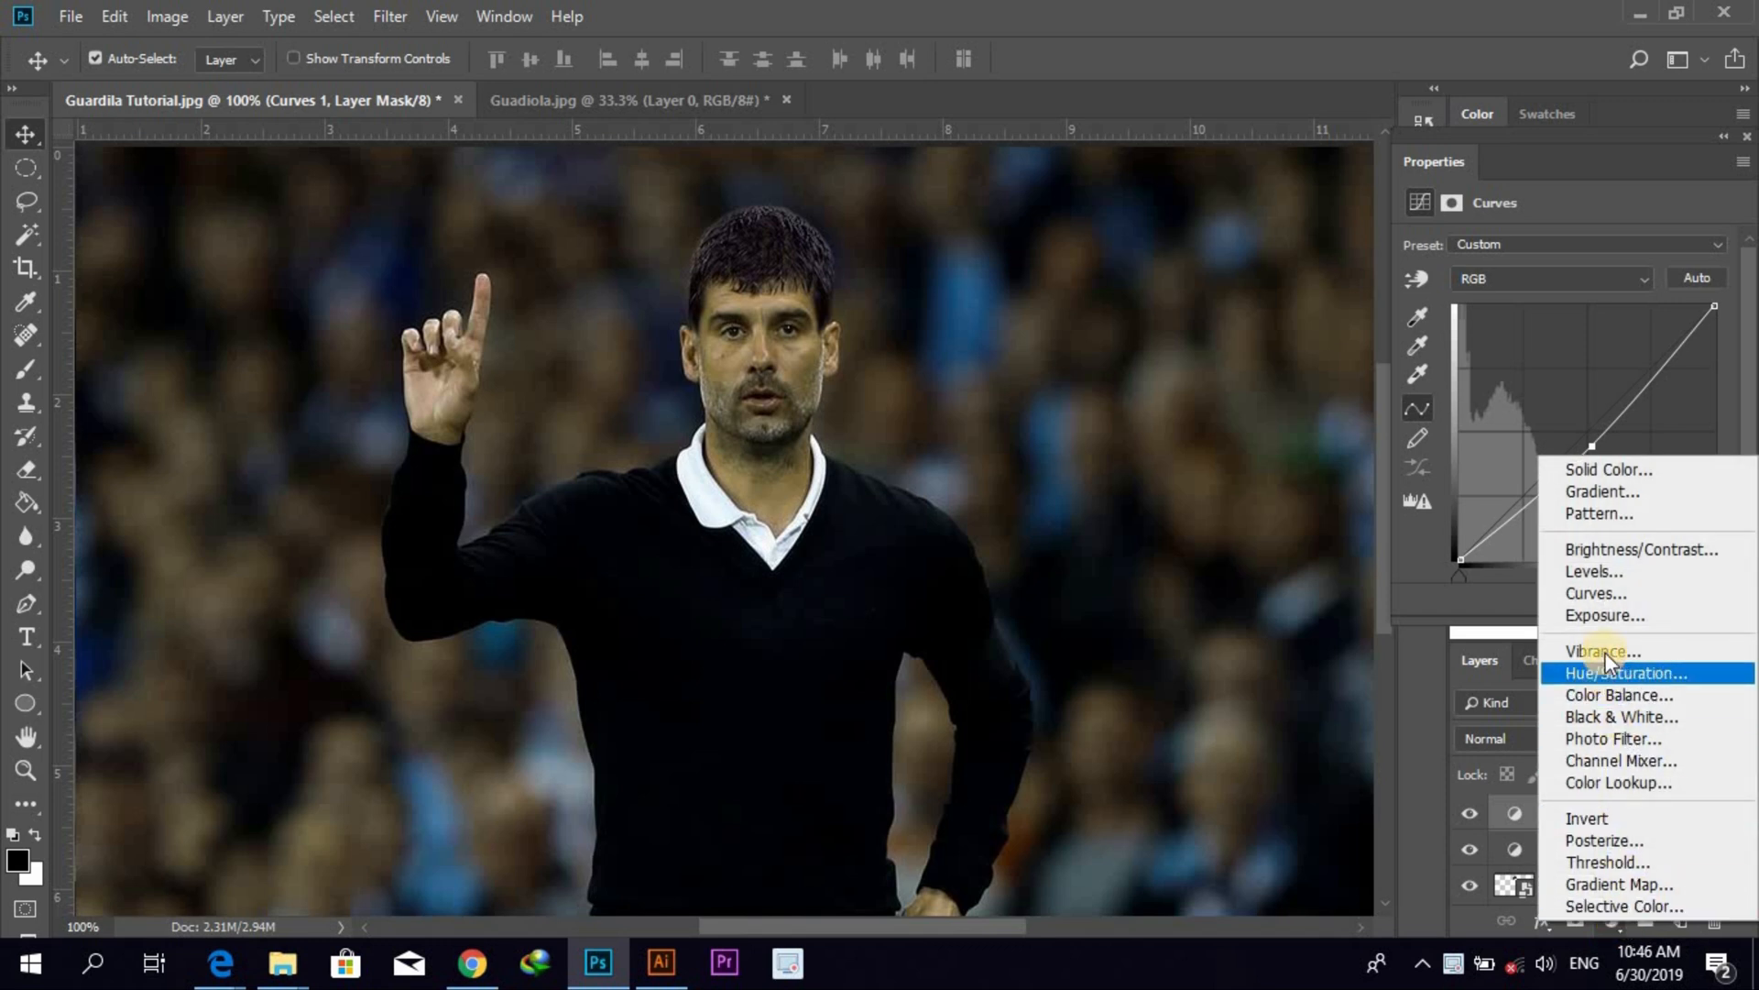
pyautogui.click(1609, 592)
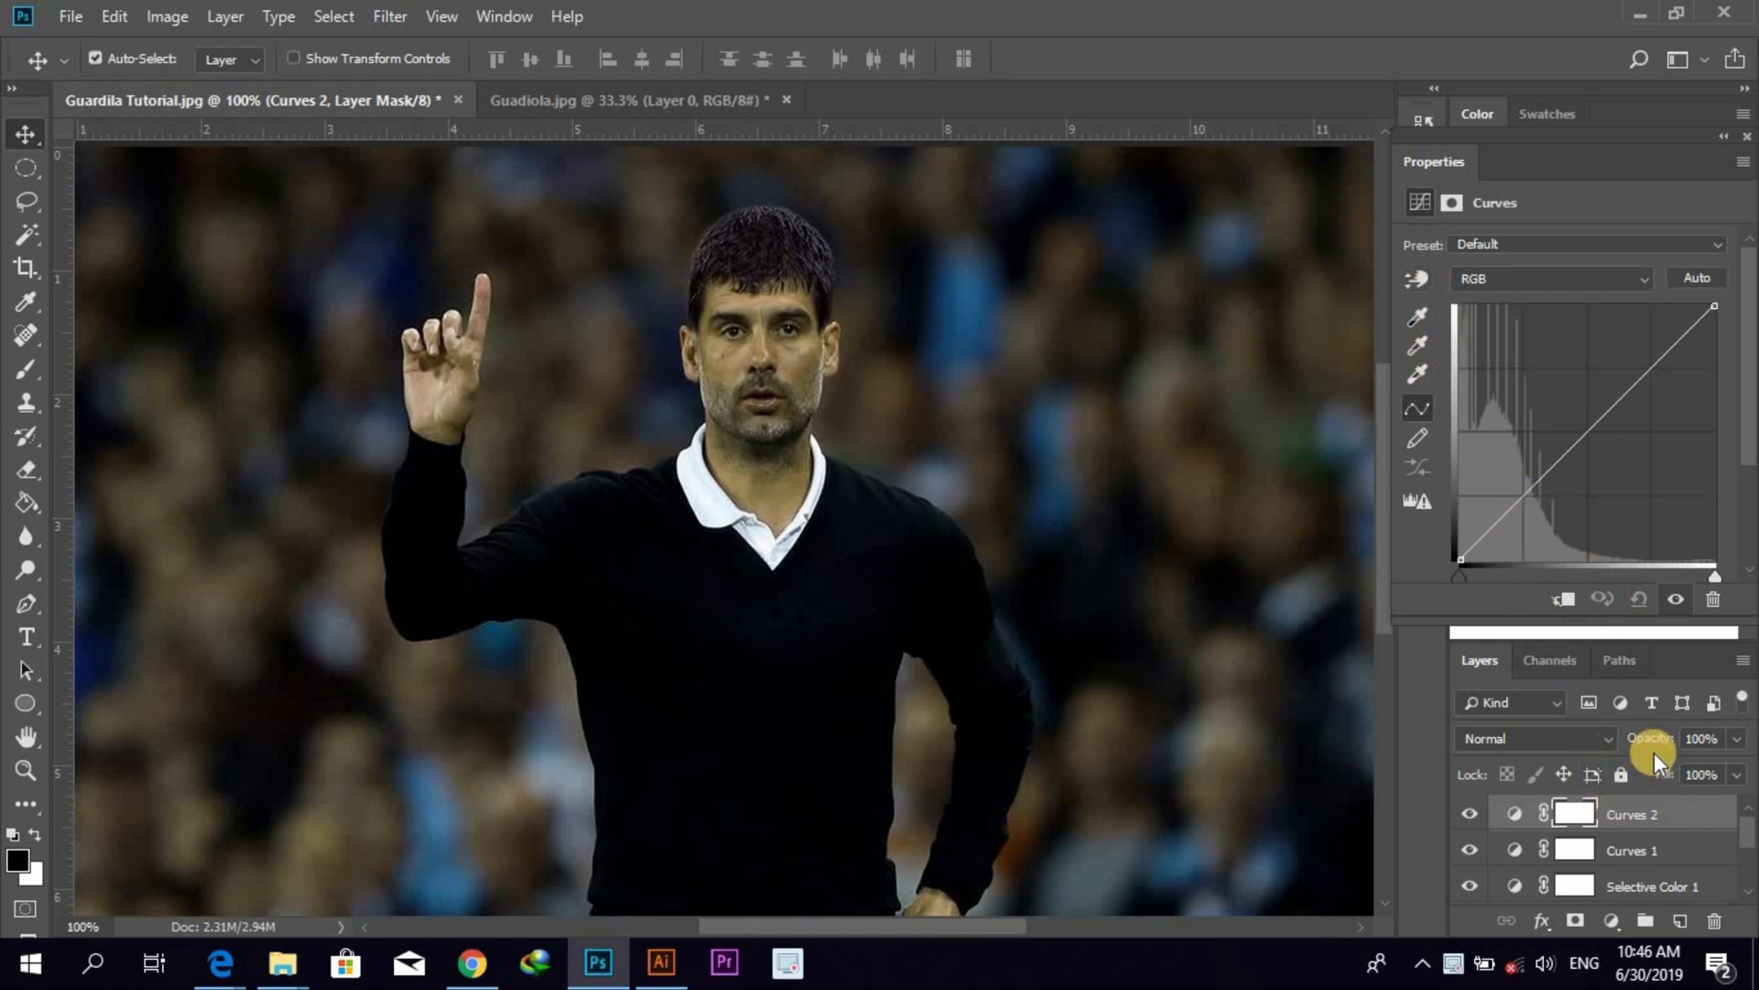
pyautogui.click(1426, 273)
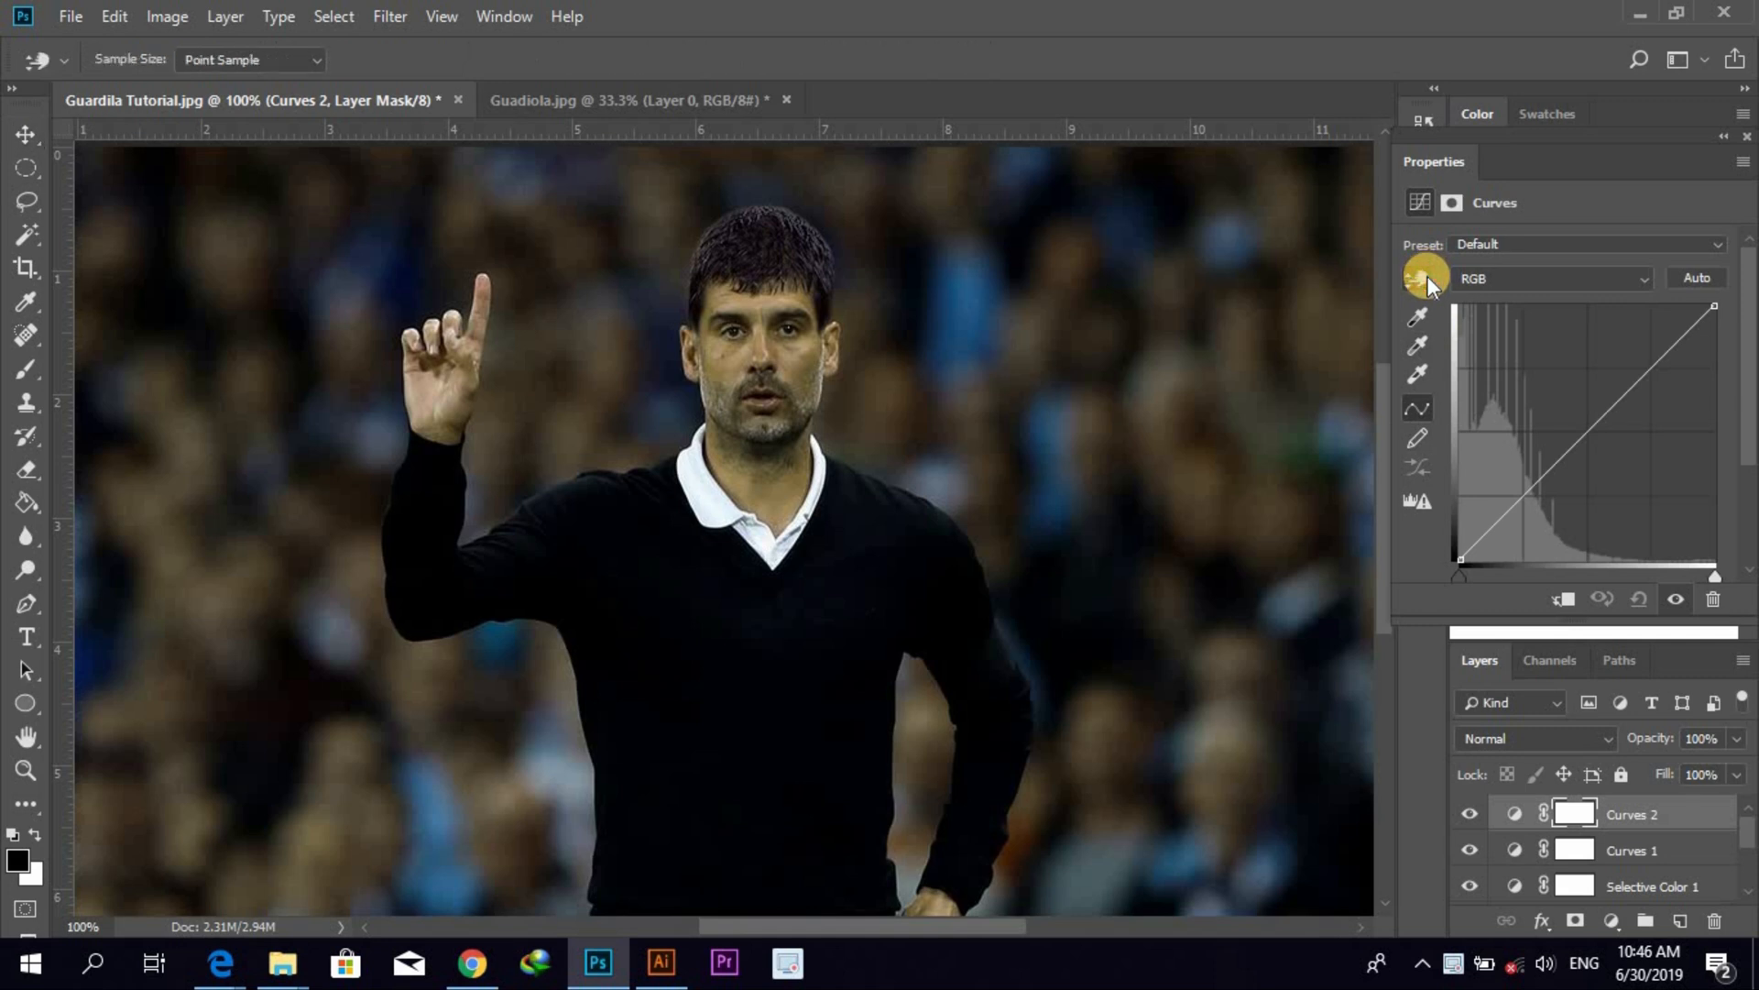
pyautogui.click(774, 286)
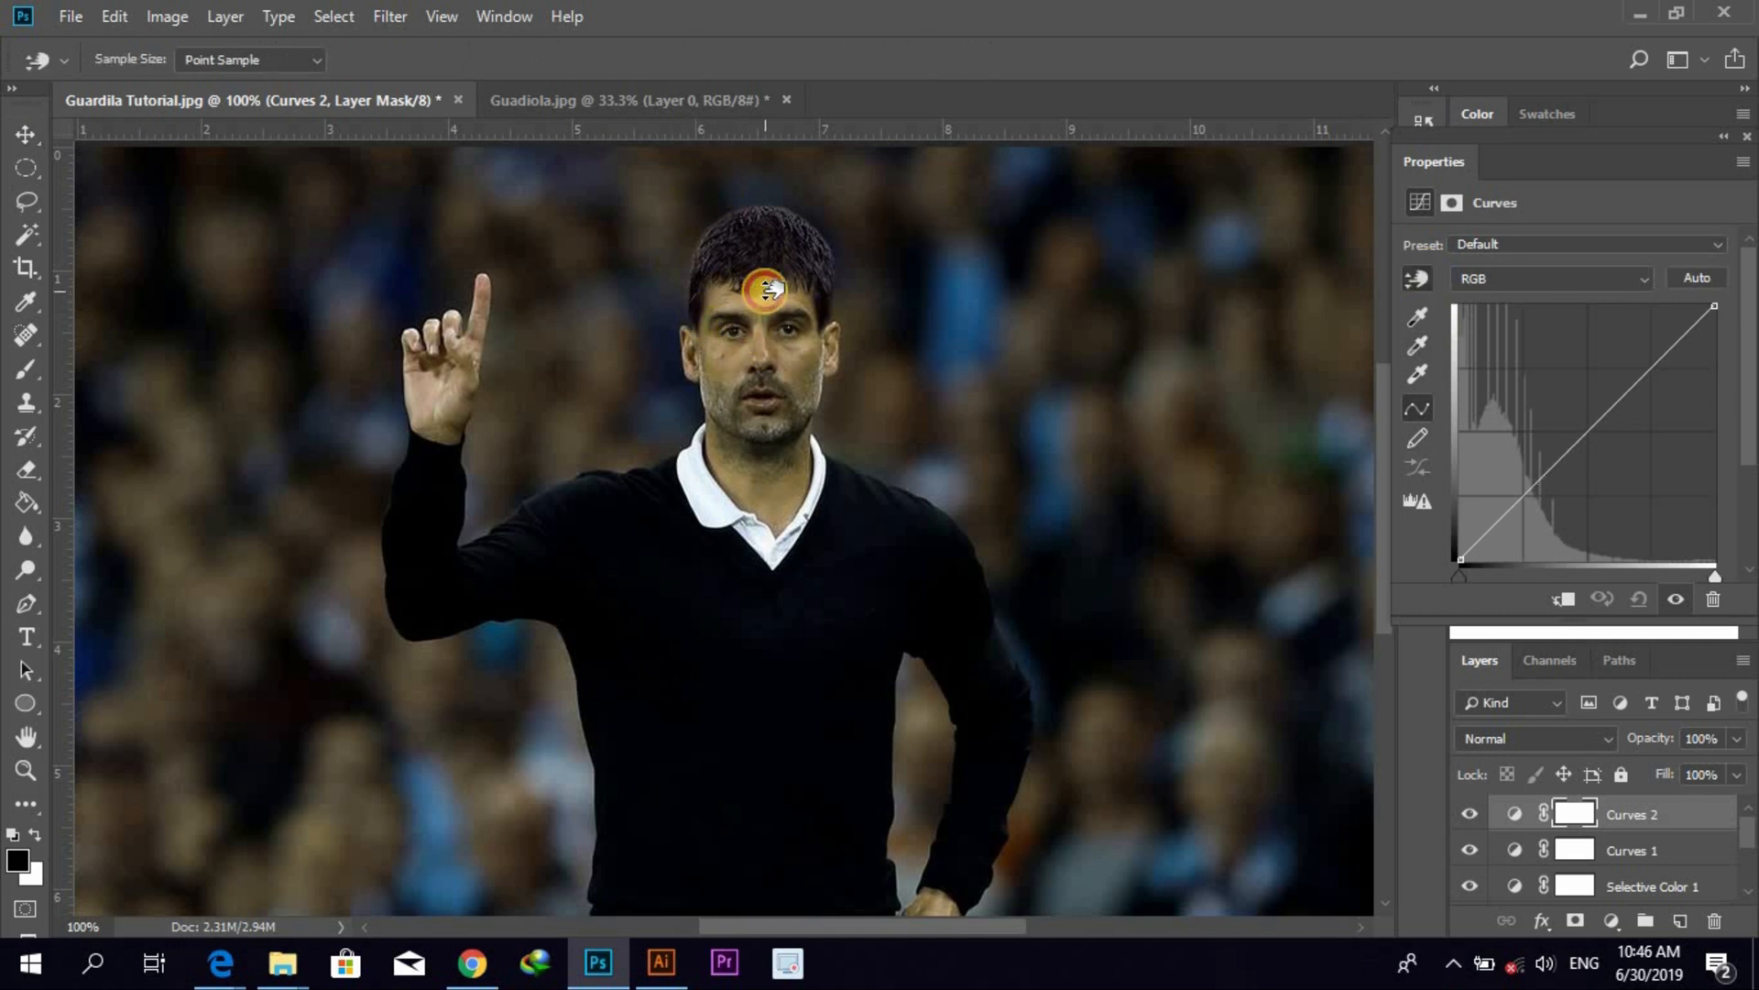
pyautogui.click(771, 290)
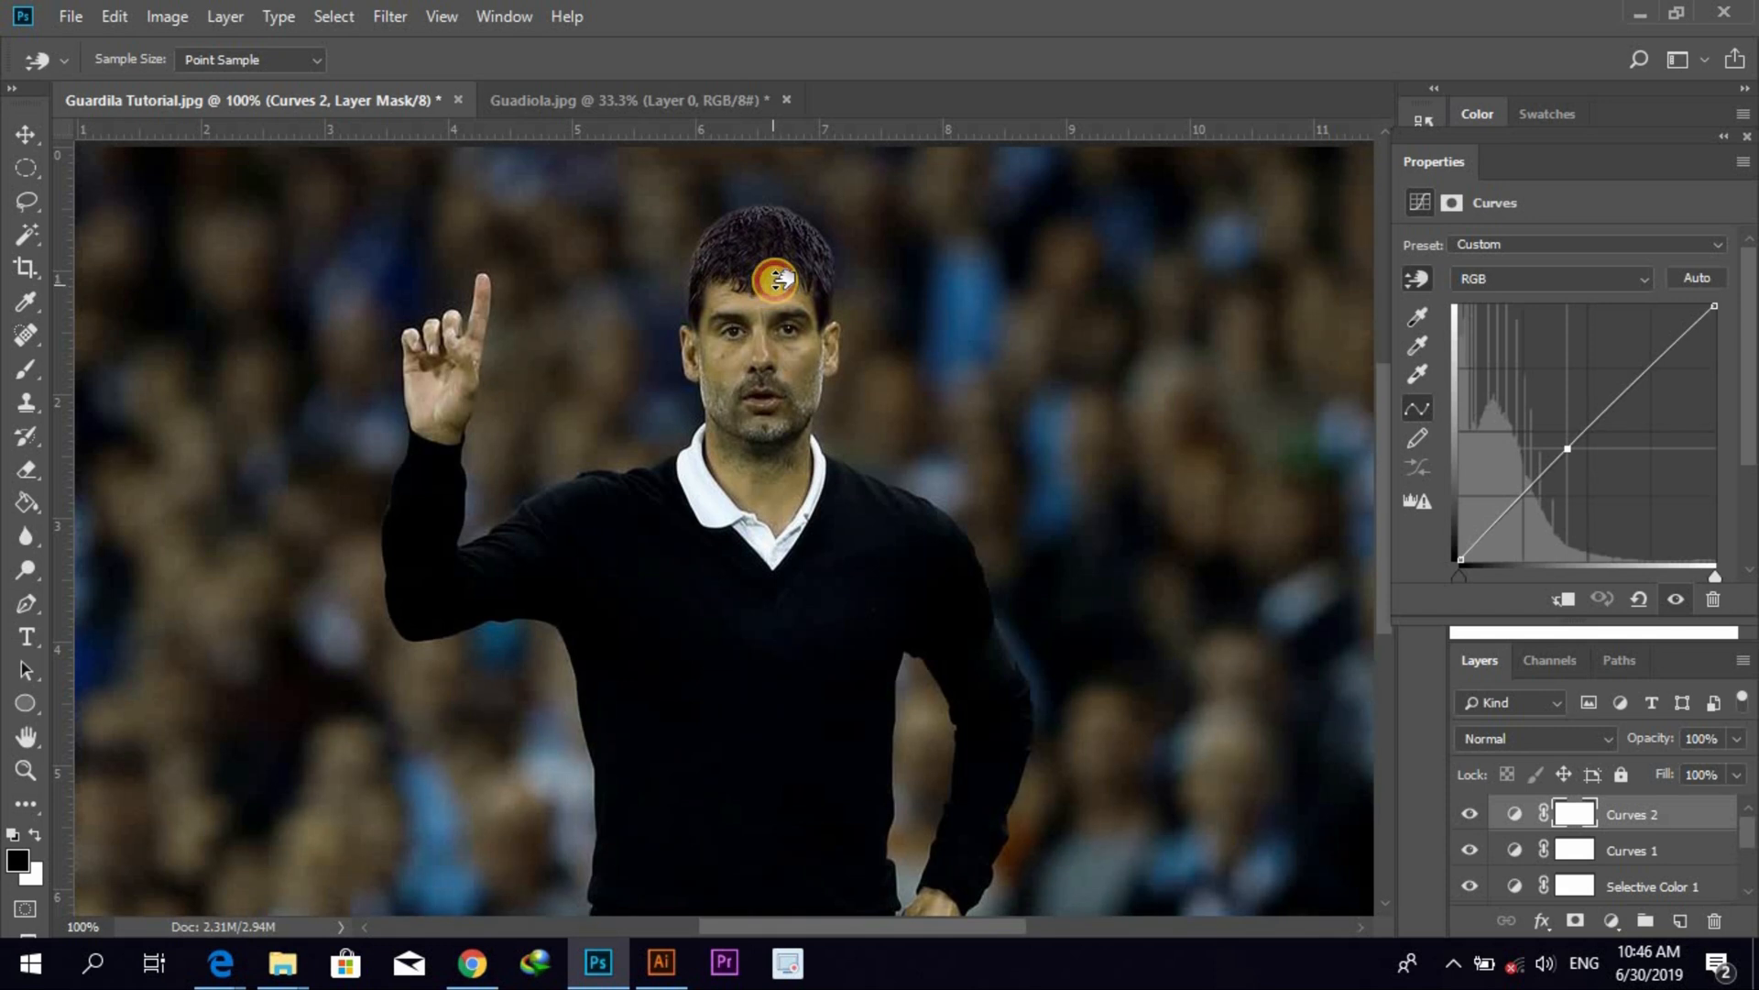
pyautogui.moveTo(777, 281); pyautogui.dragTo(745, 280)
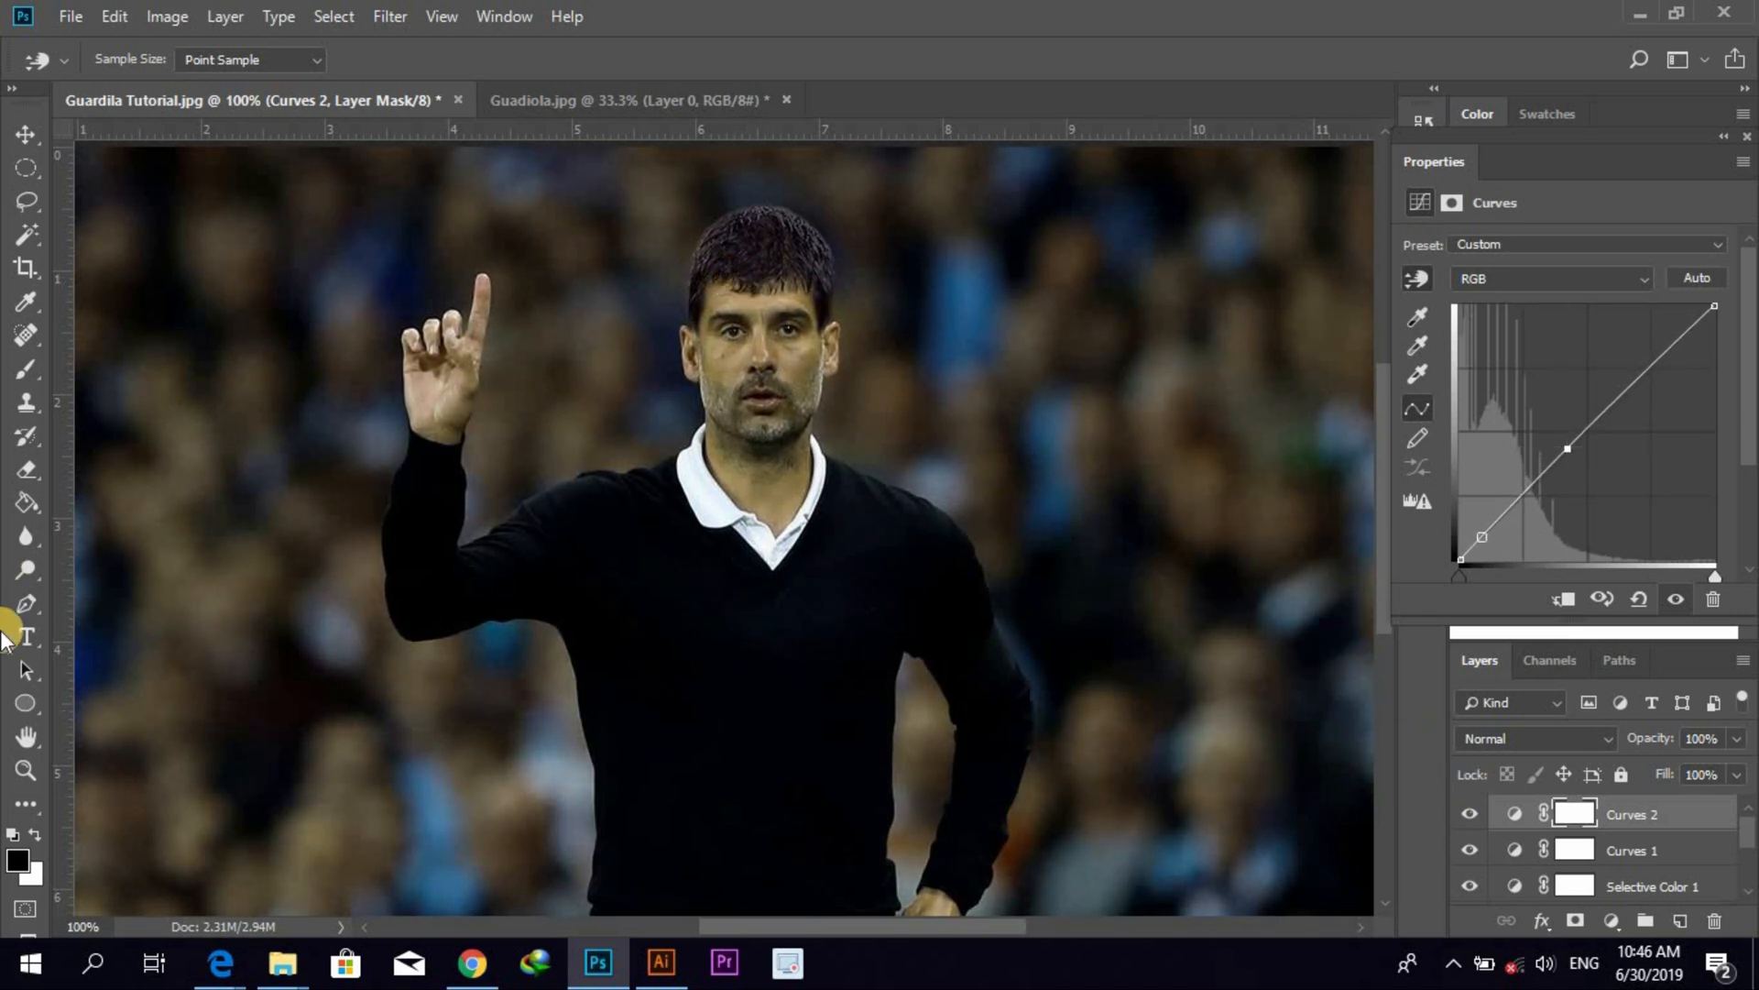
pyautogui.click(35, 835)
pyautogui.click(1588, 811)
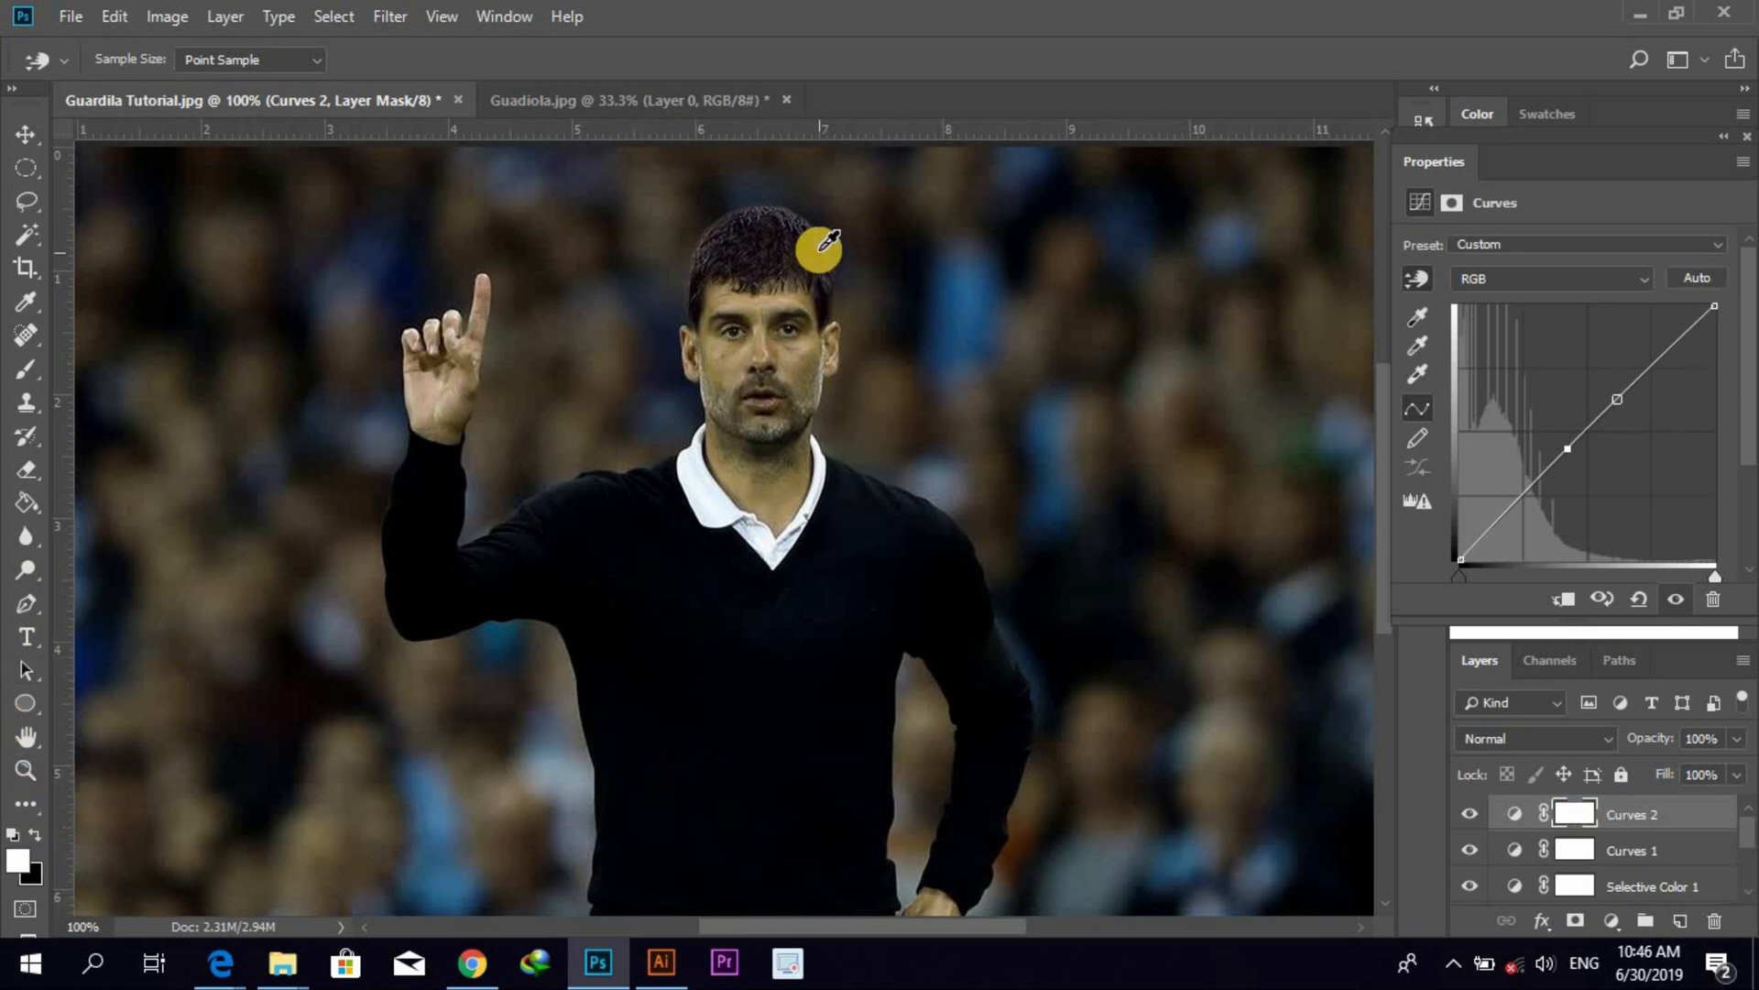
pyautogui.click(775, 281)
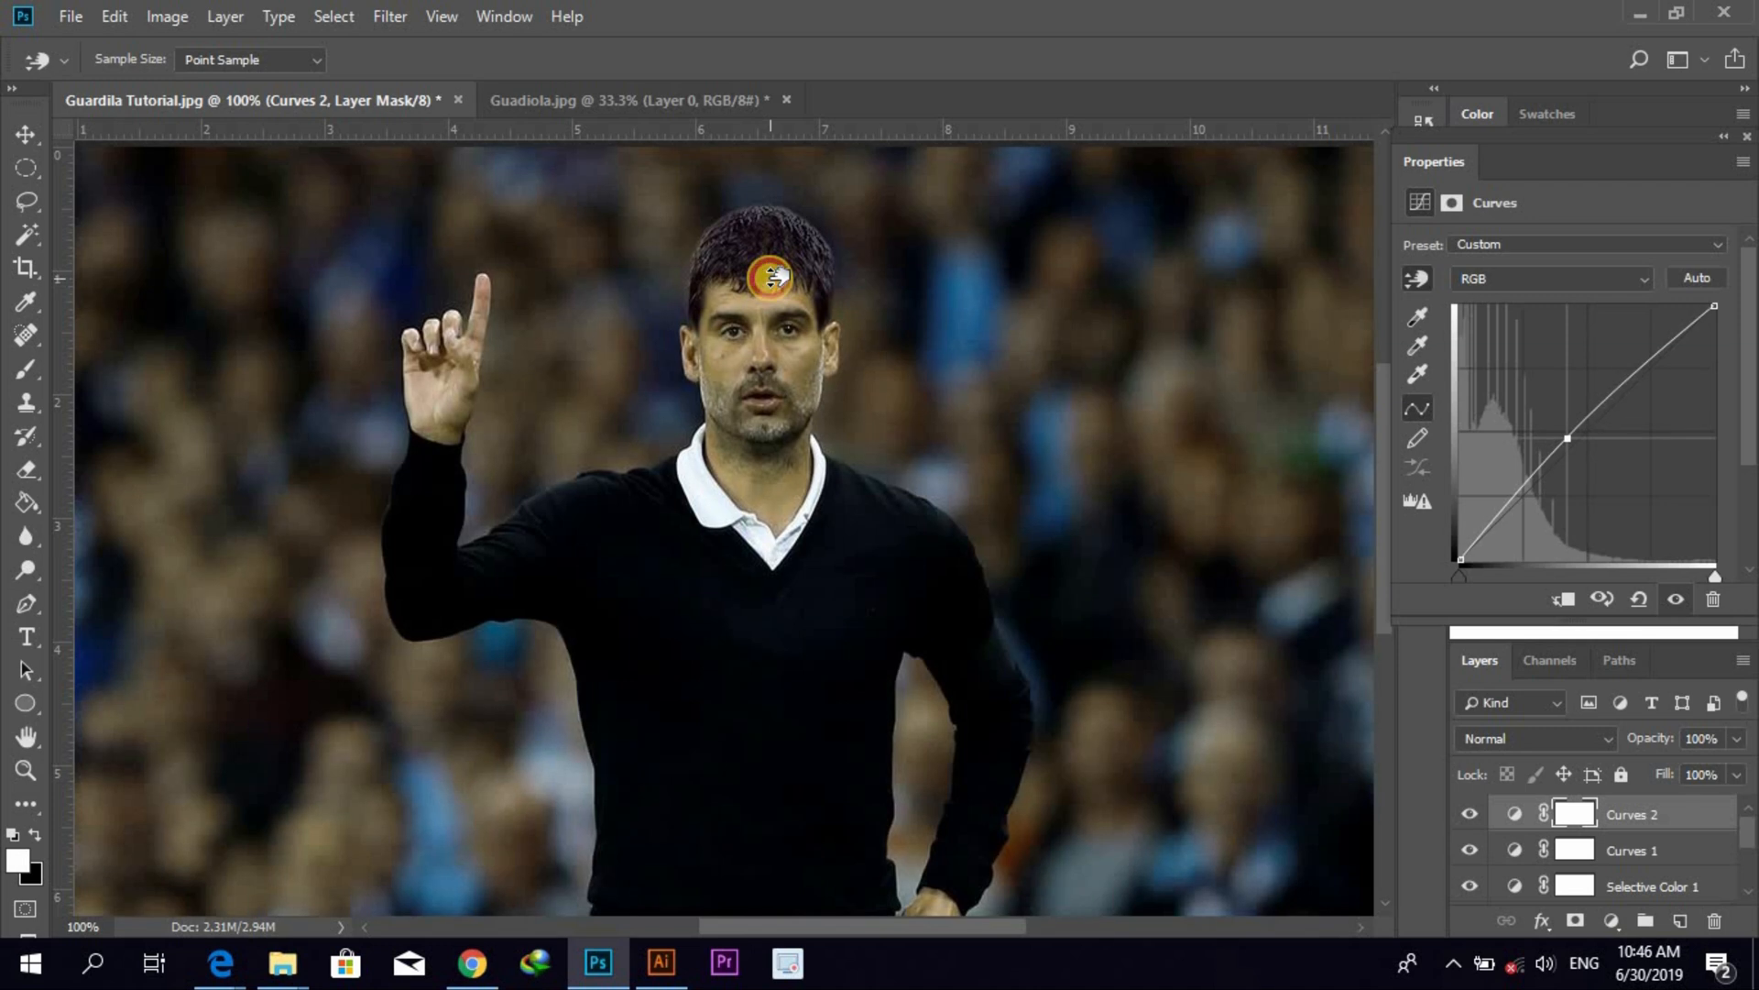
pyautogui.moveTo(770, 276)
pyautogui.mouseDown()
pyautogui.moveTo(760, 357)
pyautogui.moveTo(779, 303)
pyautogui.mouseUp()
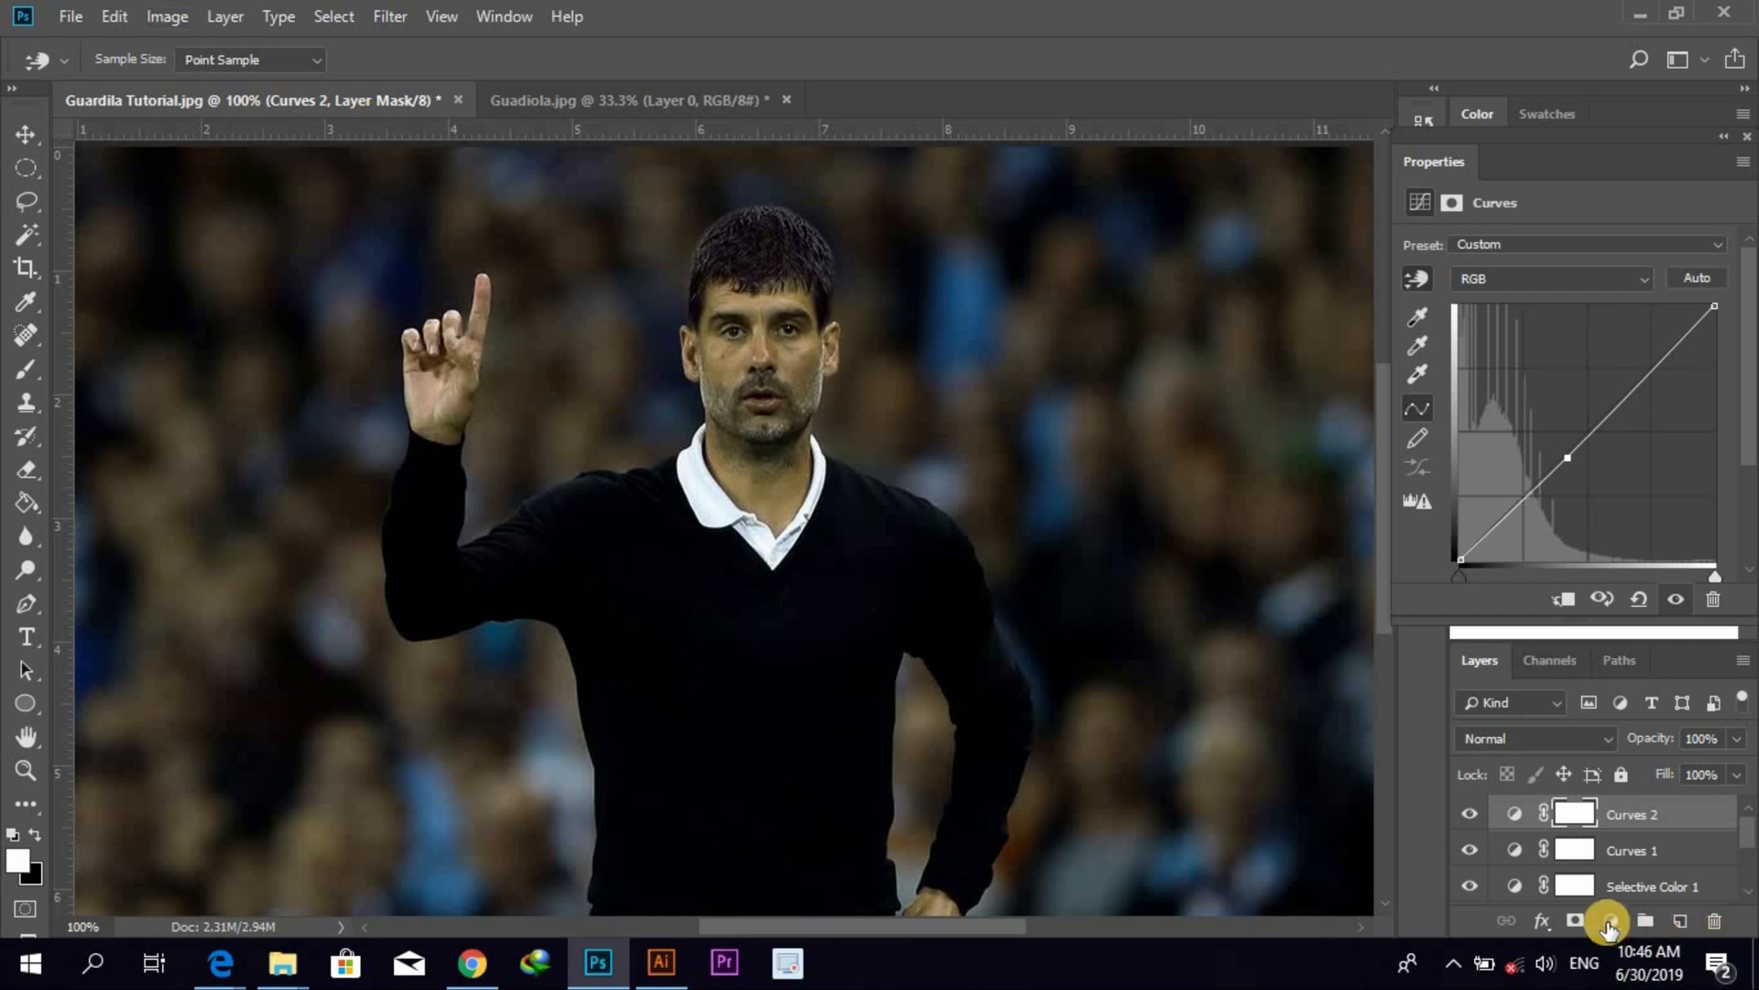
pyautogui.click(1611, 922)
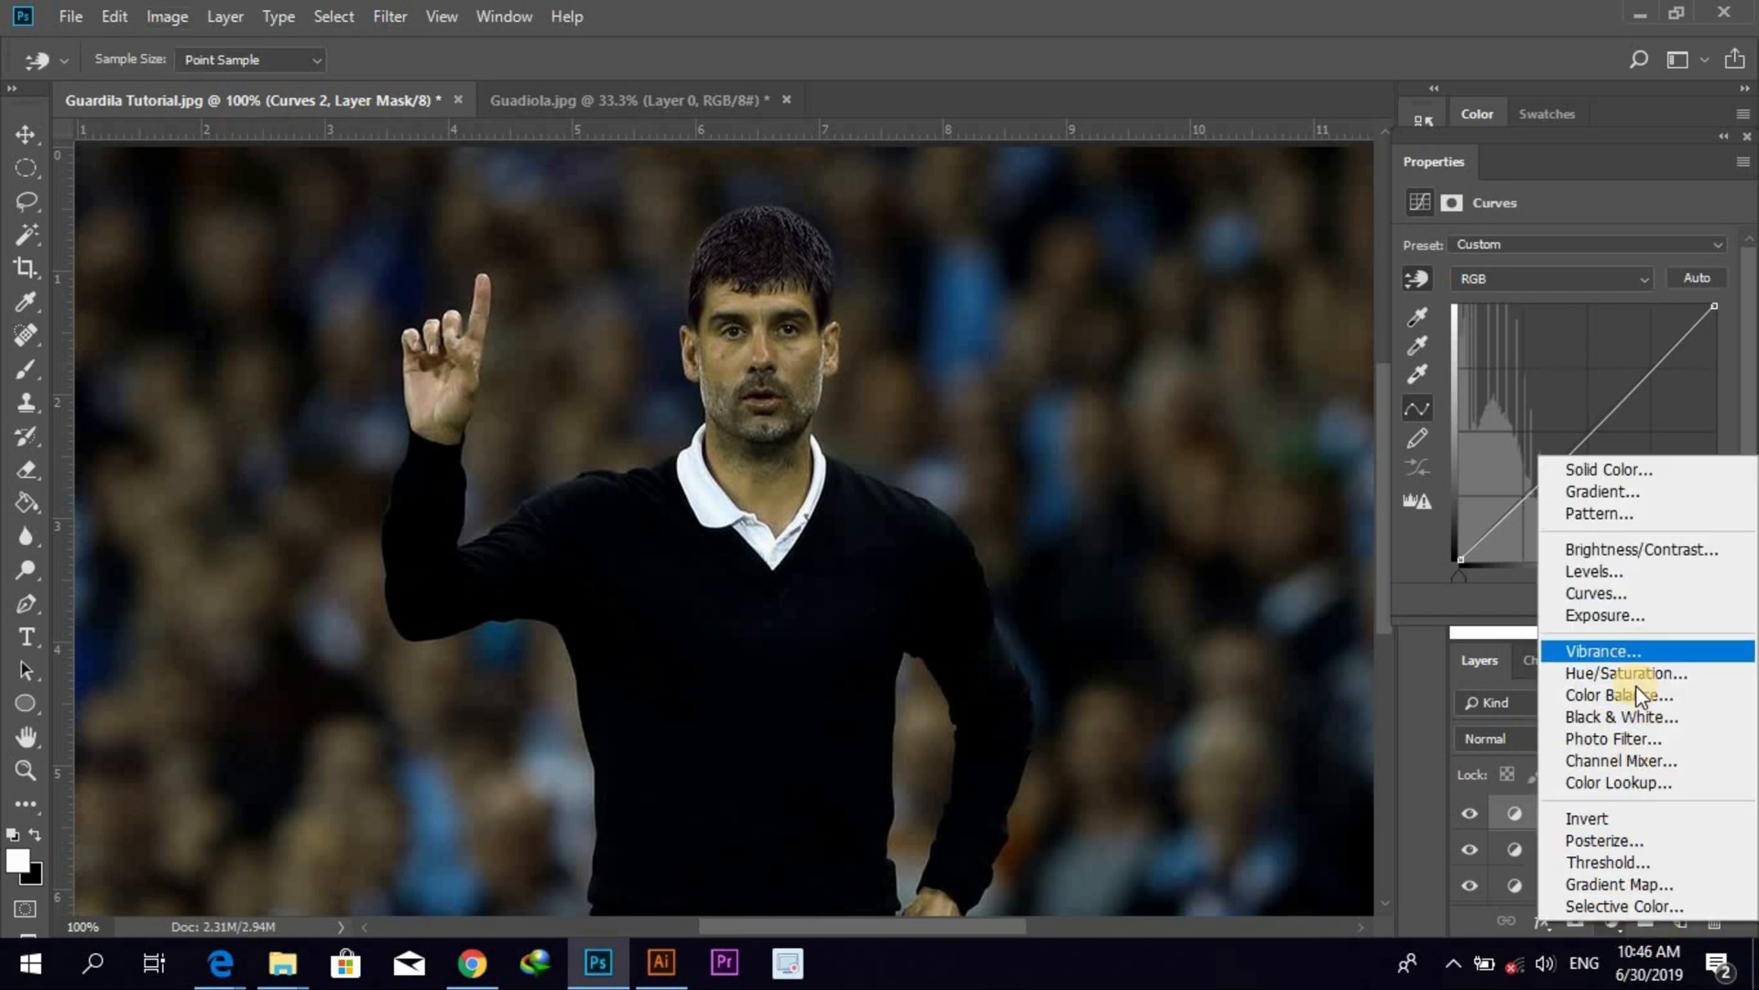
pyautogui.click(1430, 882)
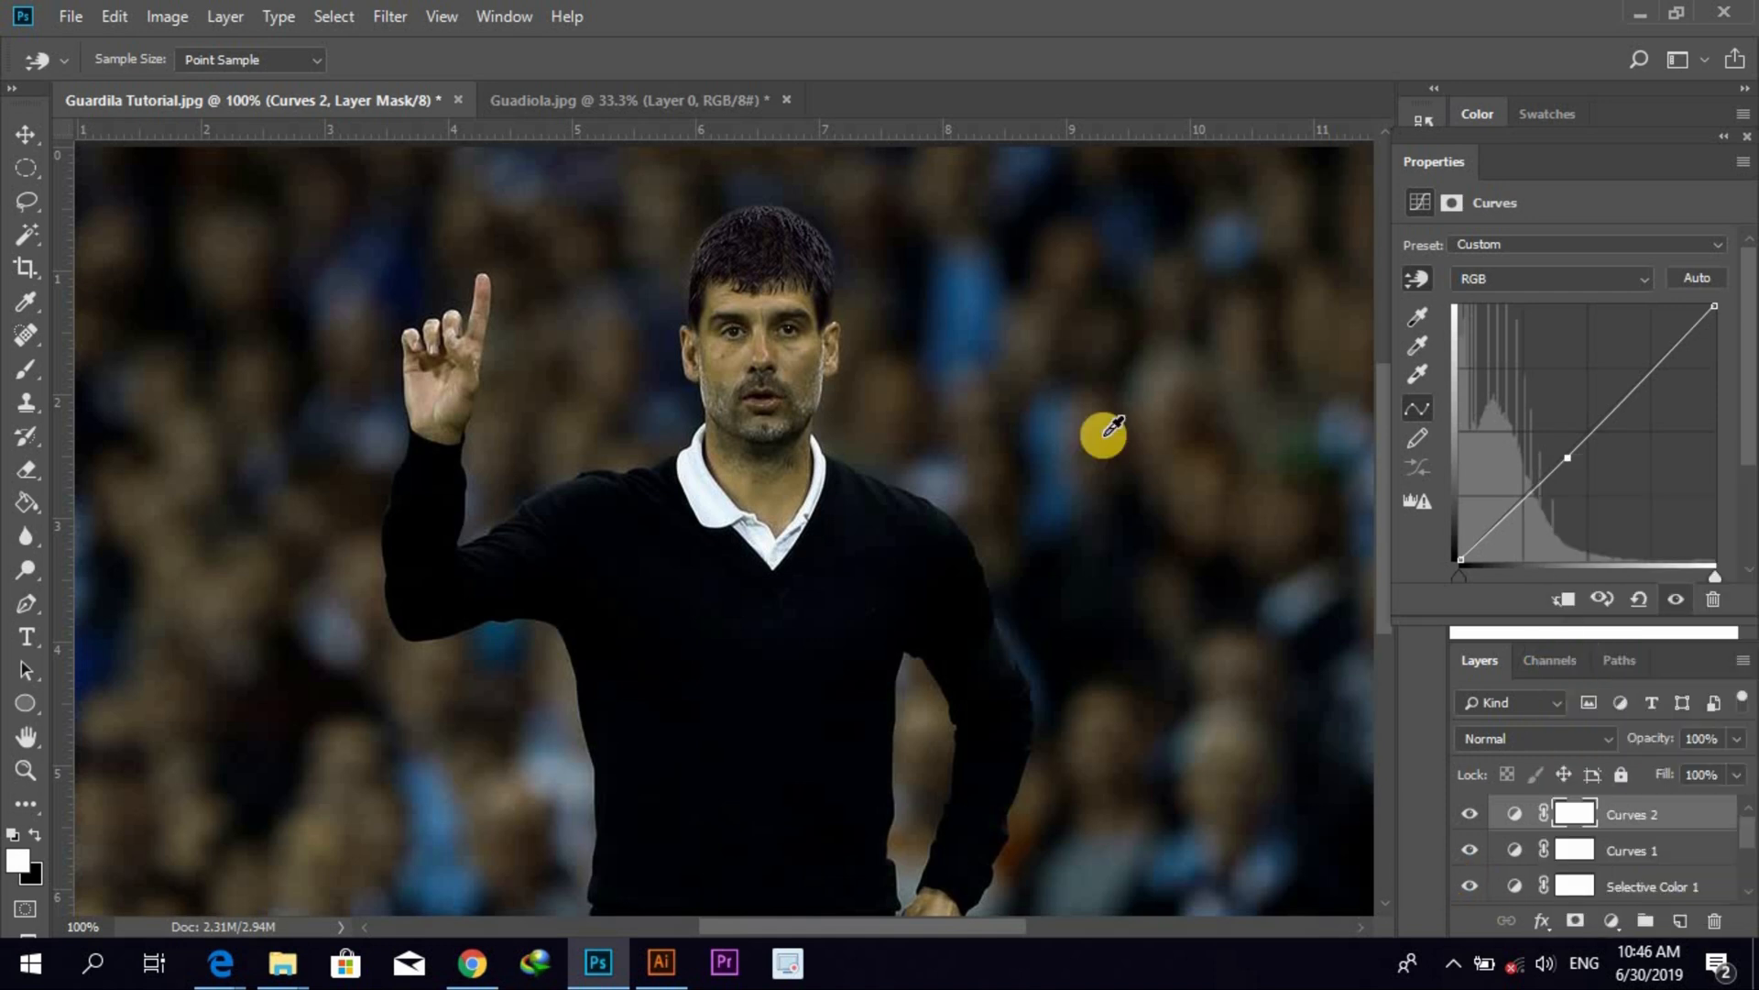
pyautogui.click(383, 25)
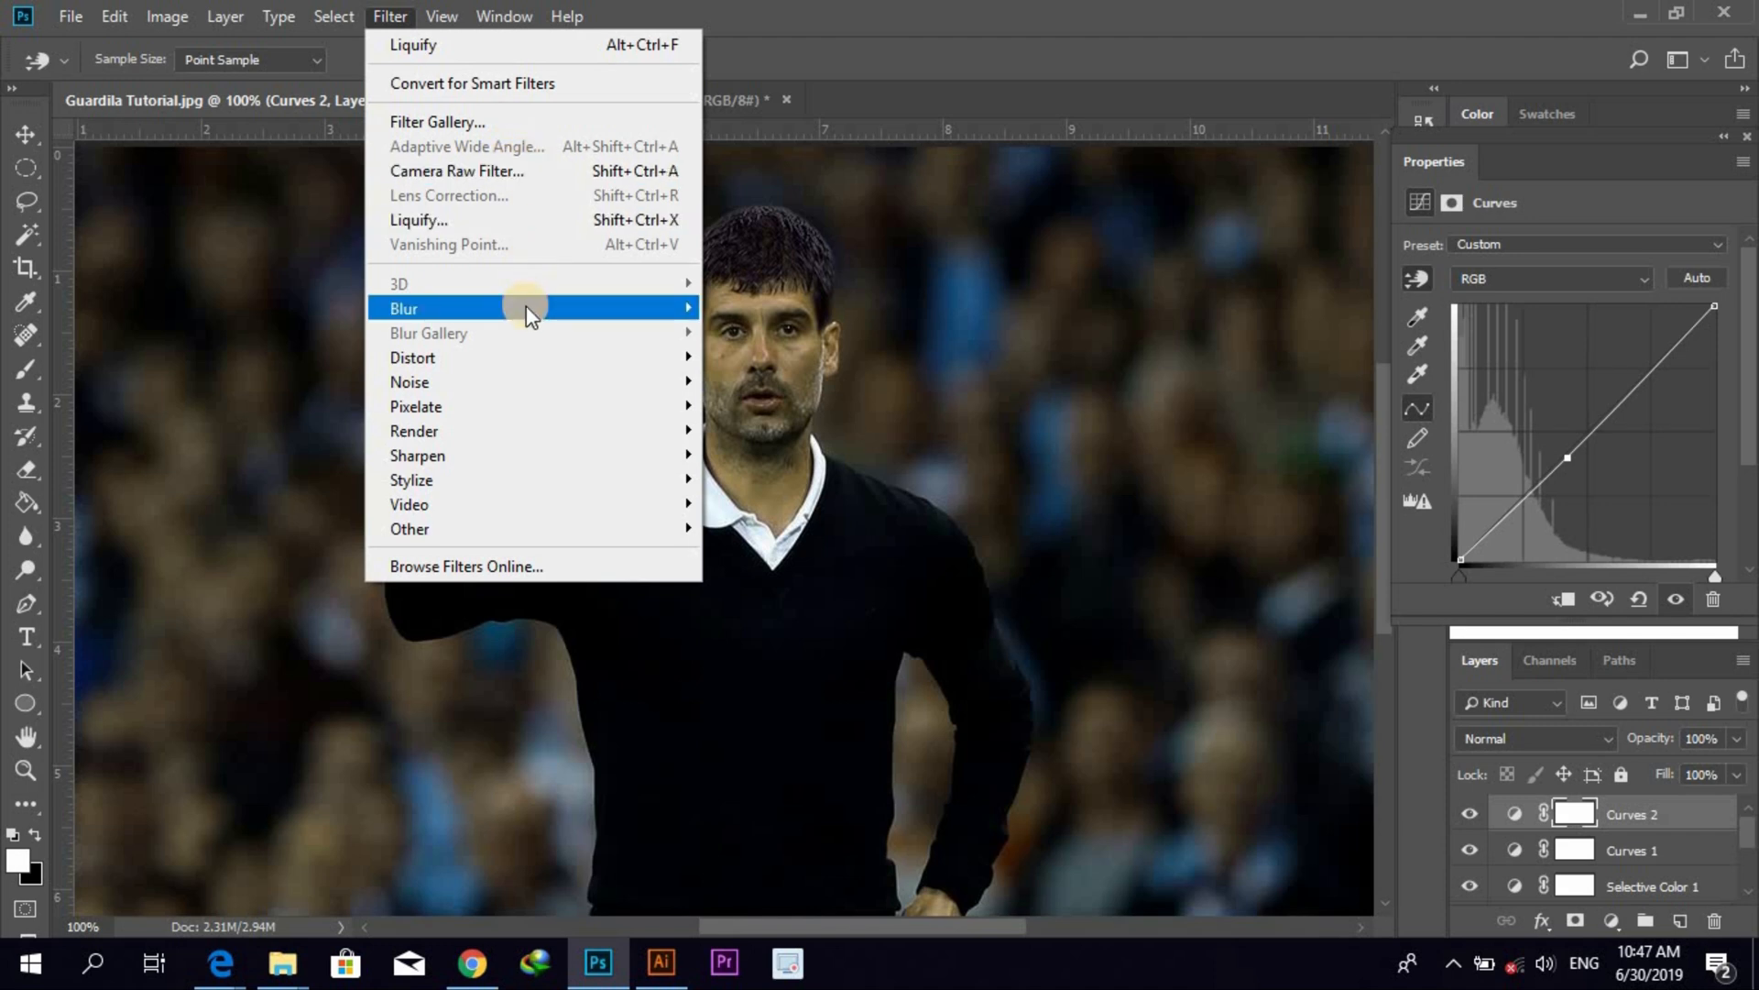
pyautogui.moveTo(526, 305)
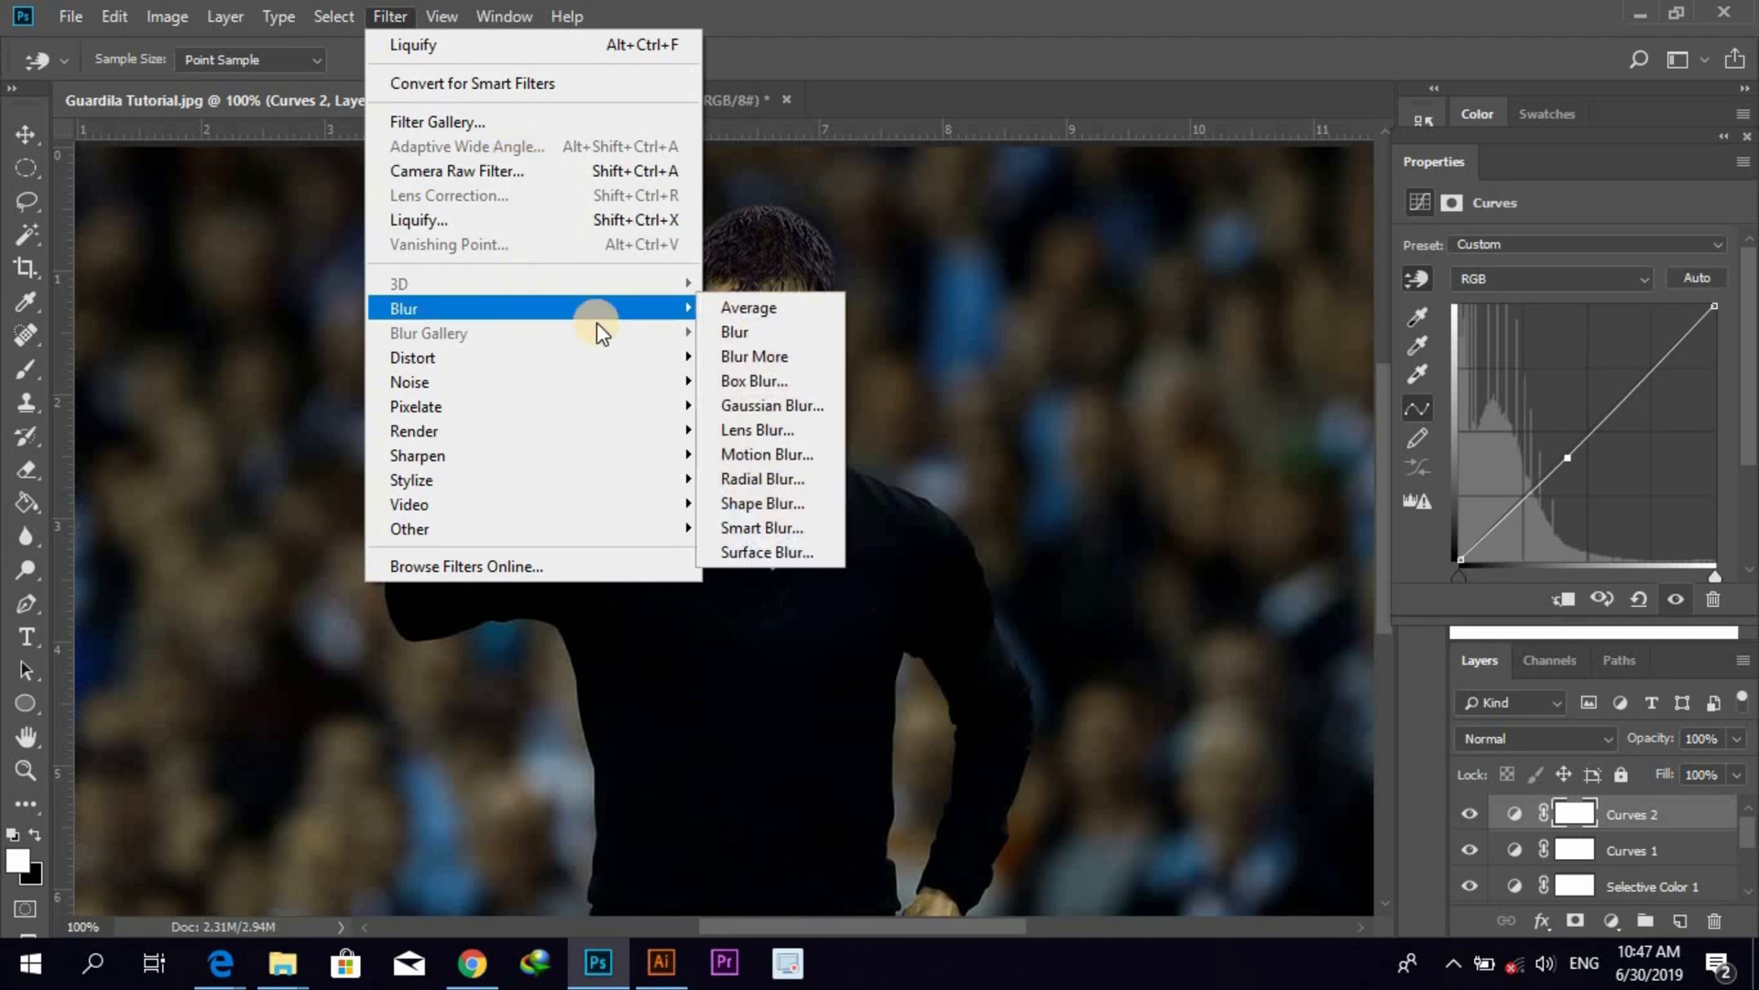
pyautogui.click(776, 407)
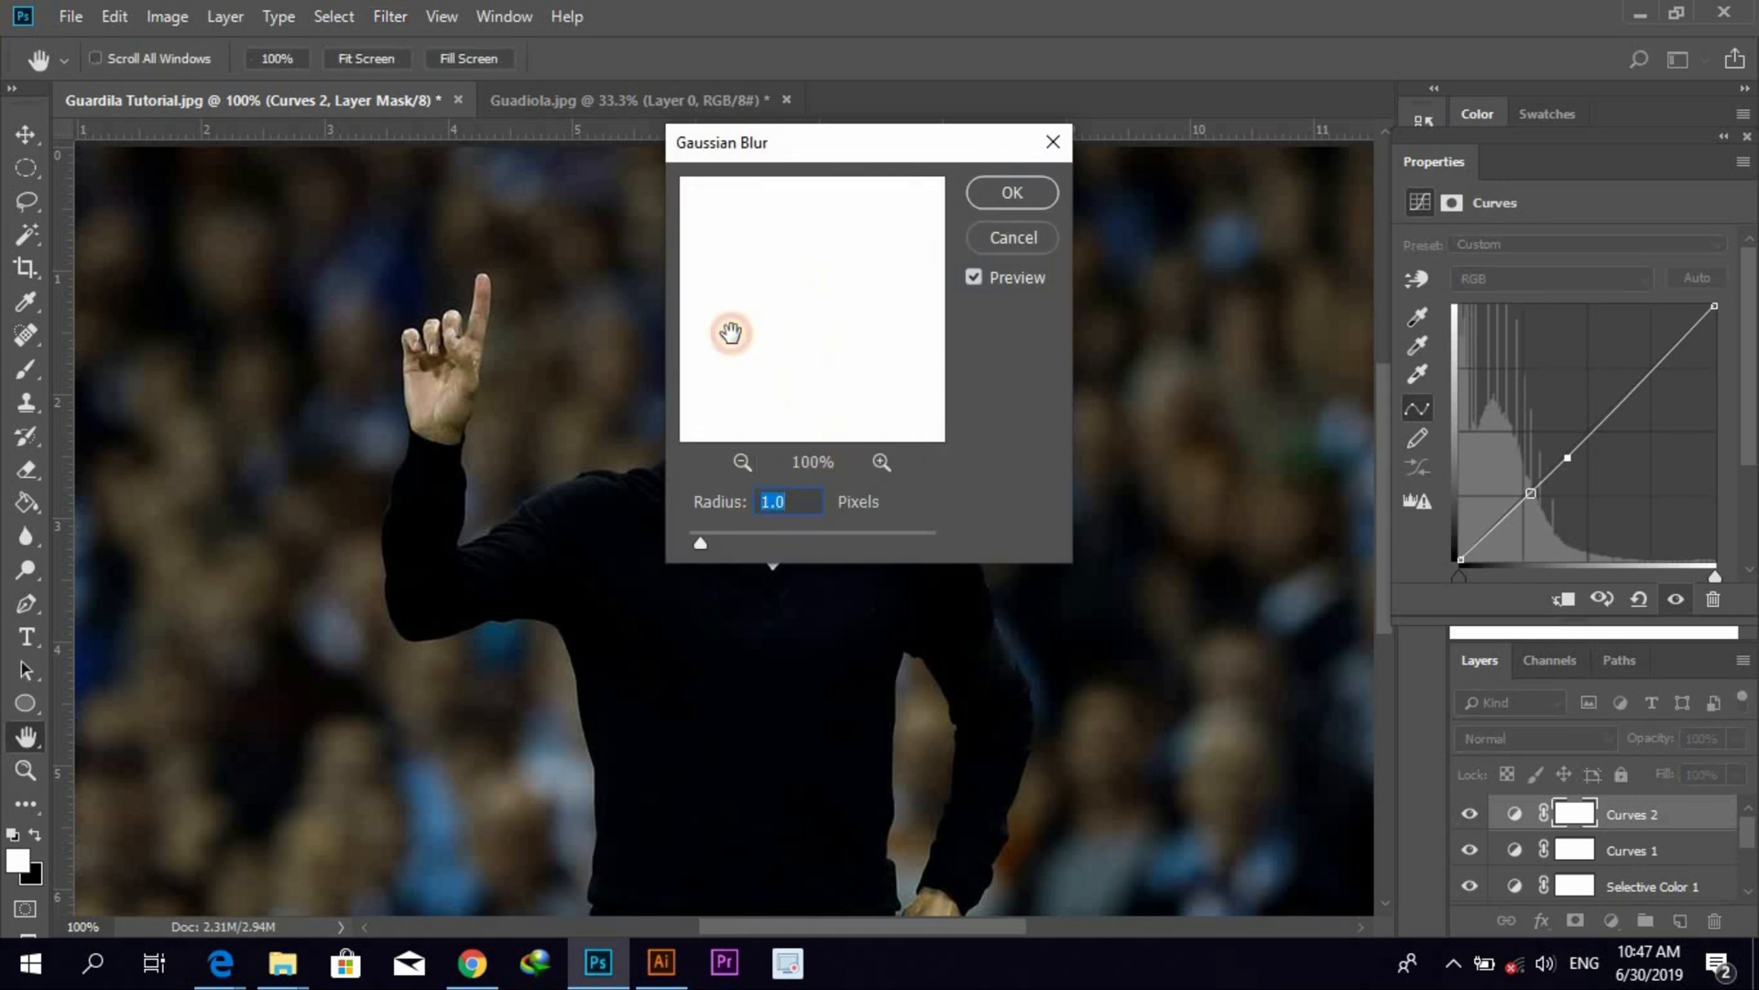
pyautogui.click(744, 461)
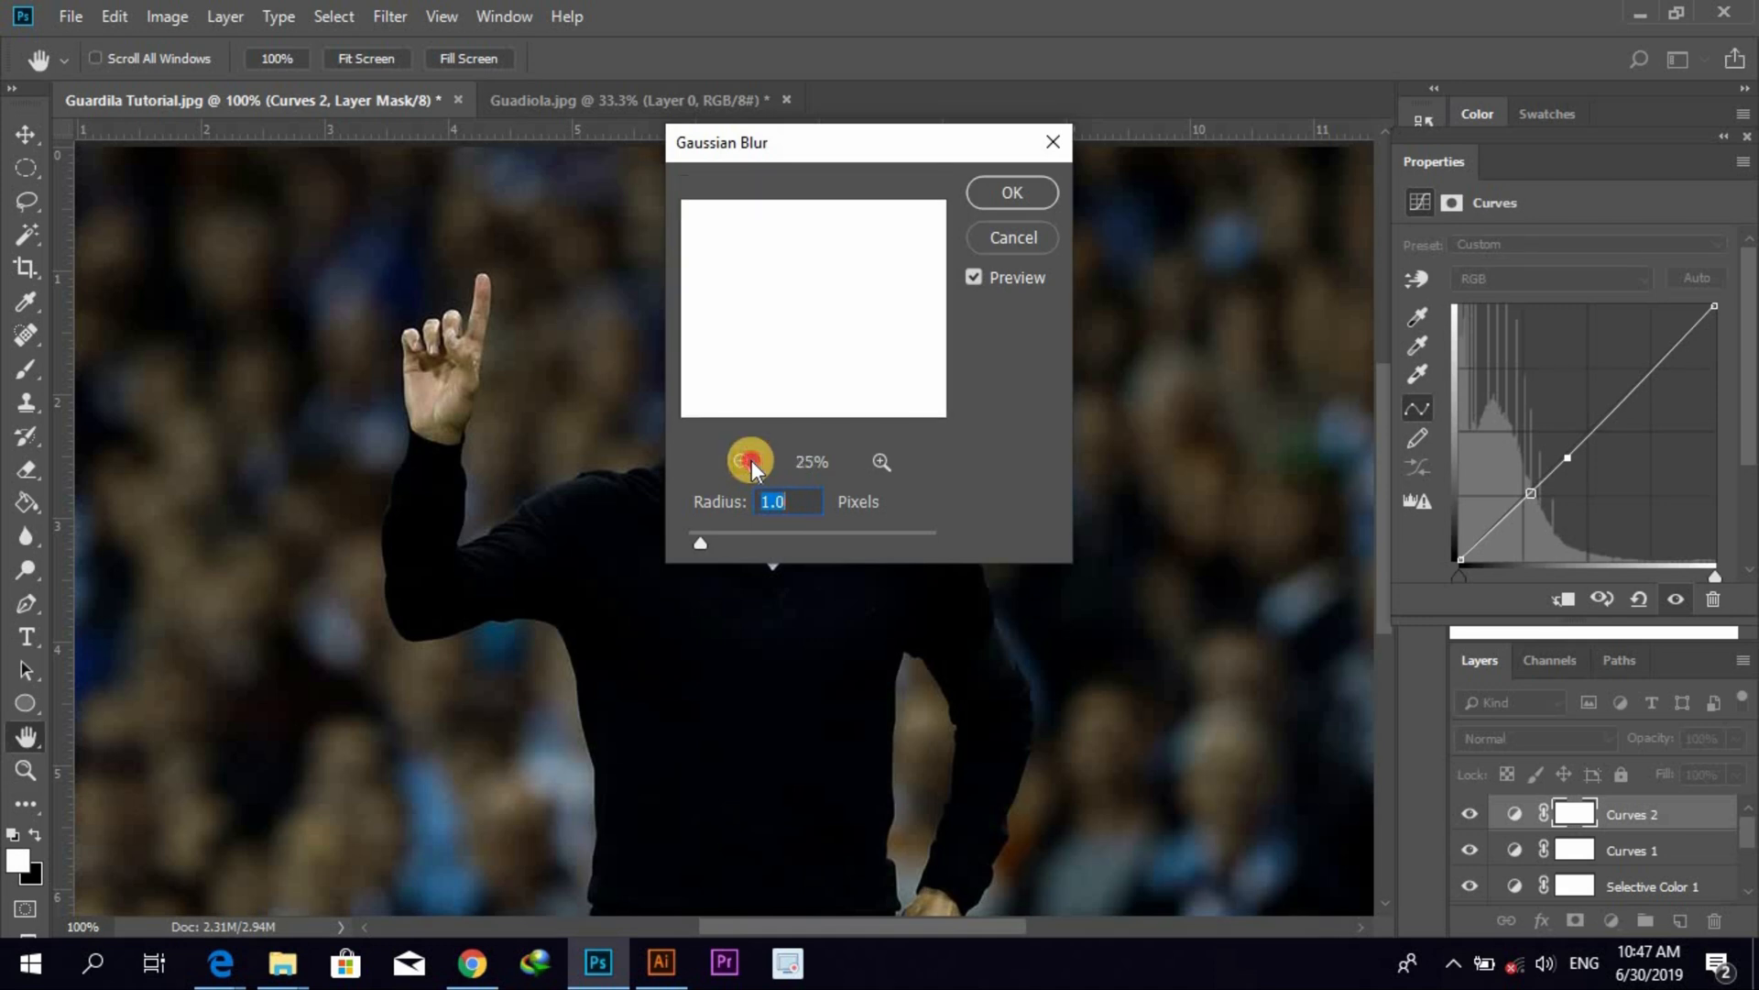
pyautogui.click(744, 461)
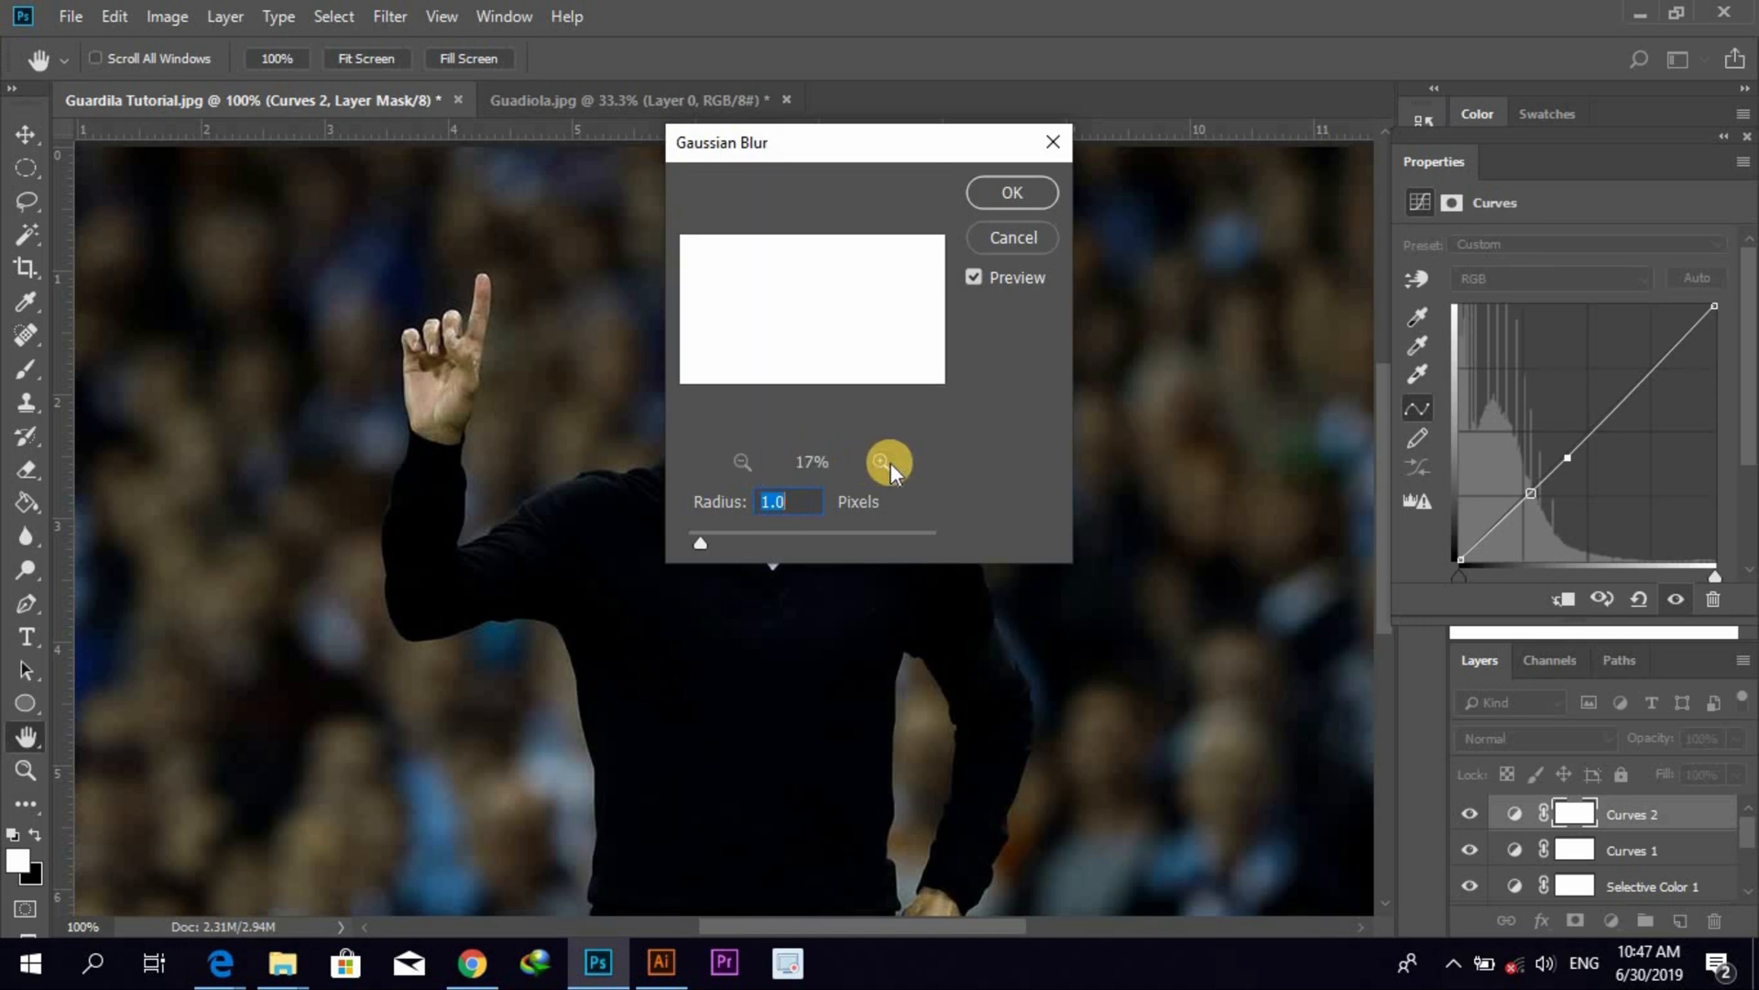
pyautogui.click(1015, 237)
# - Try a Gaussian Blur with a radius of 1.6 pixels on the Background layer
pyautogui.scroll(-5, 1717, 871)
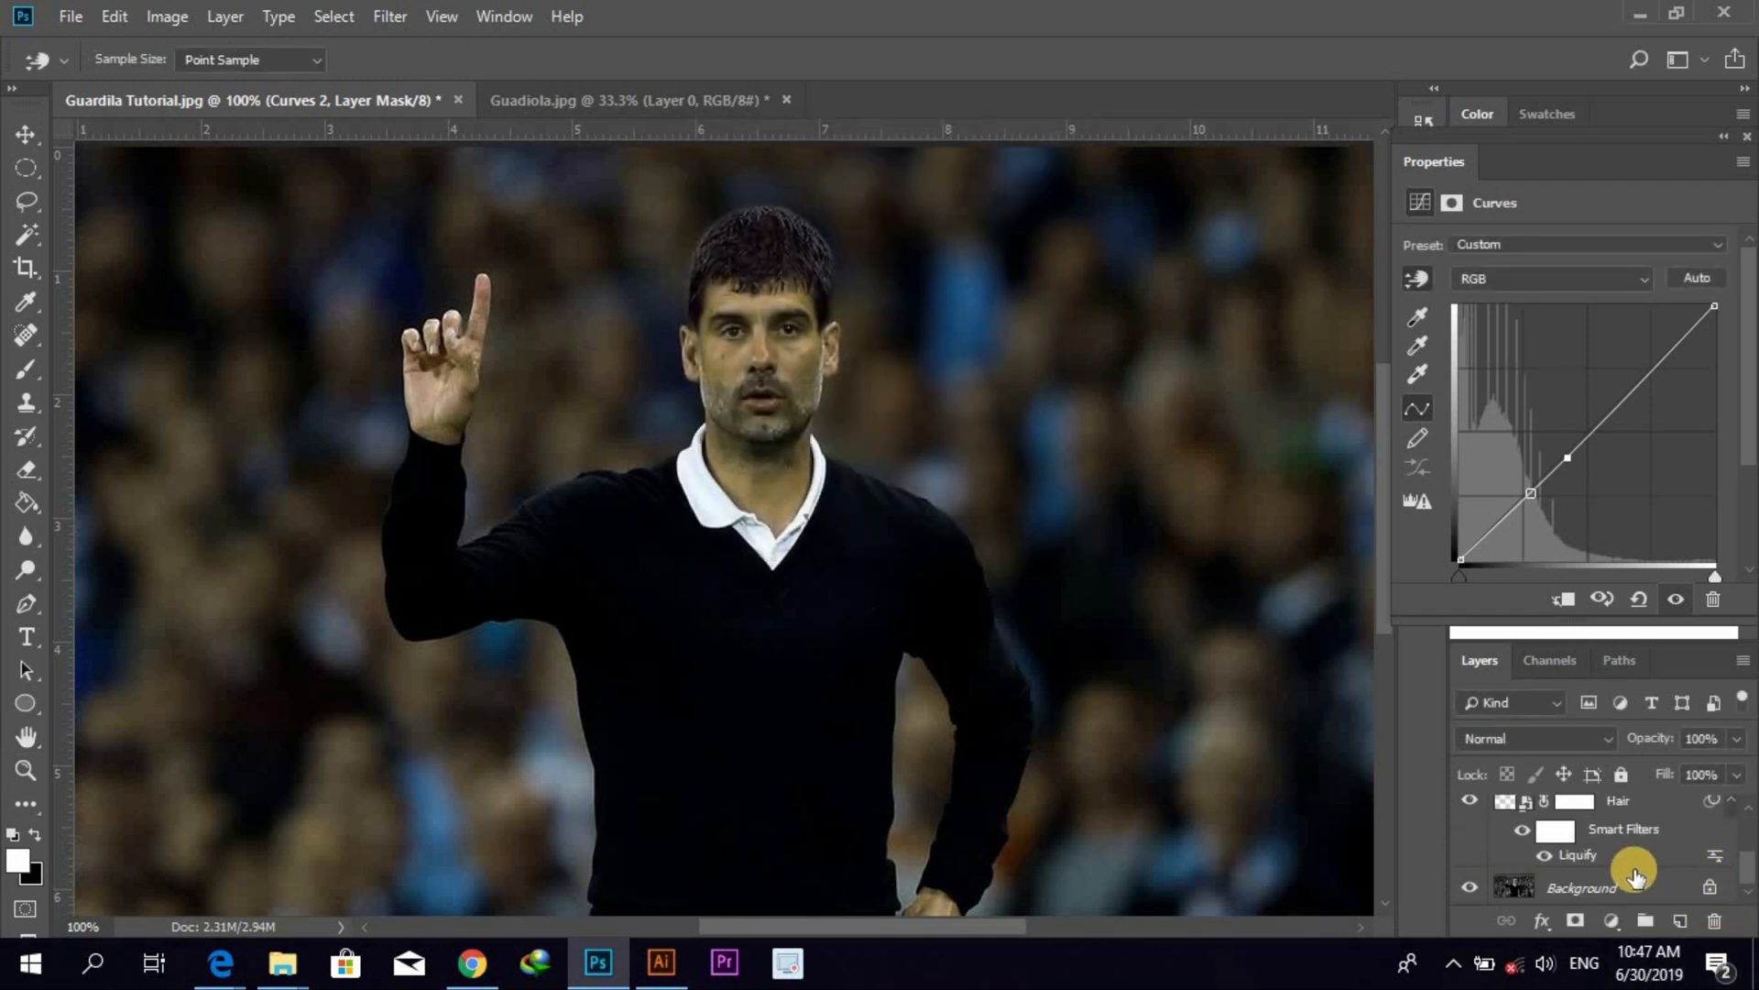
pyautogui.scroll(1, 1636, 876)
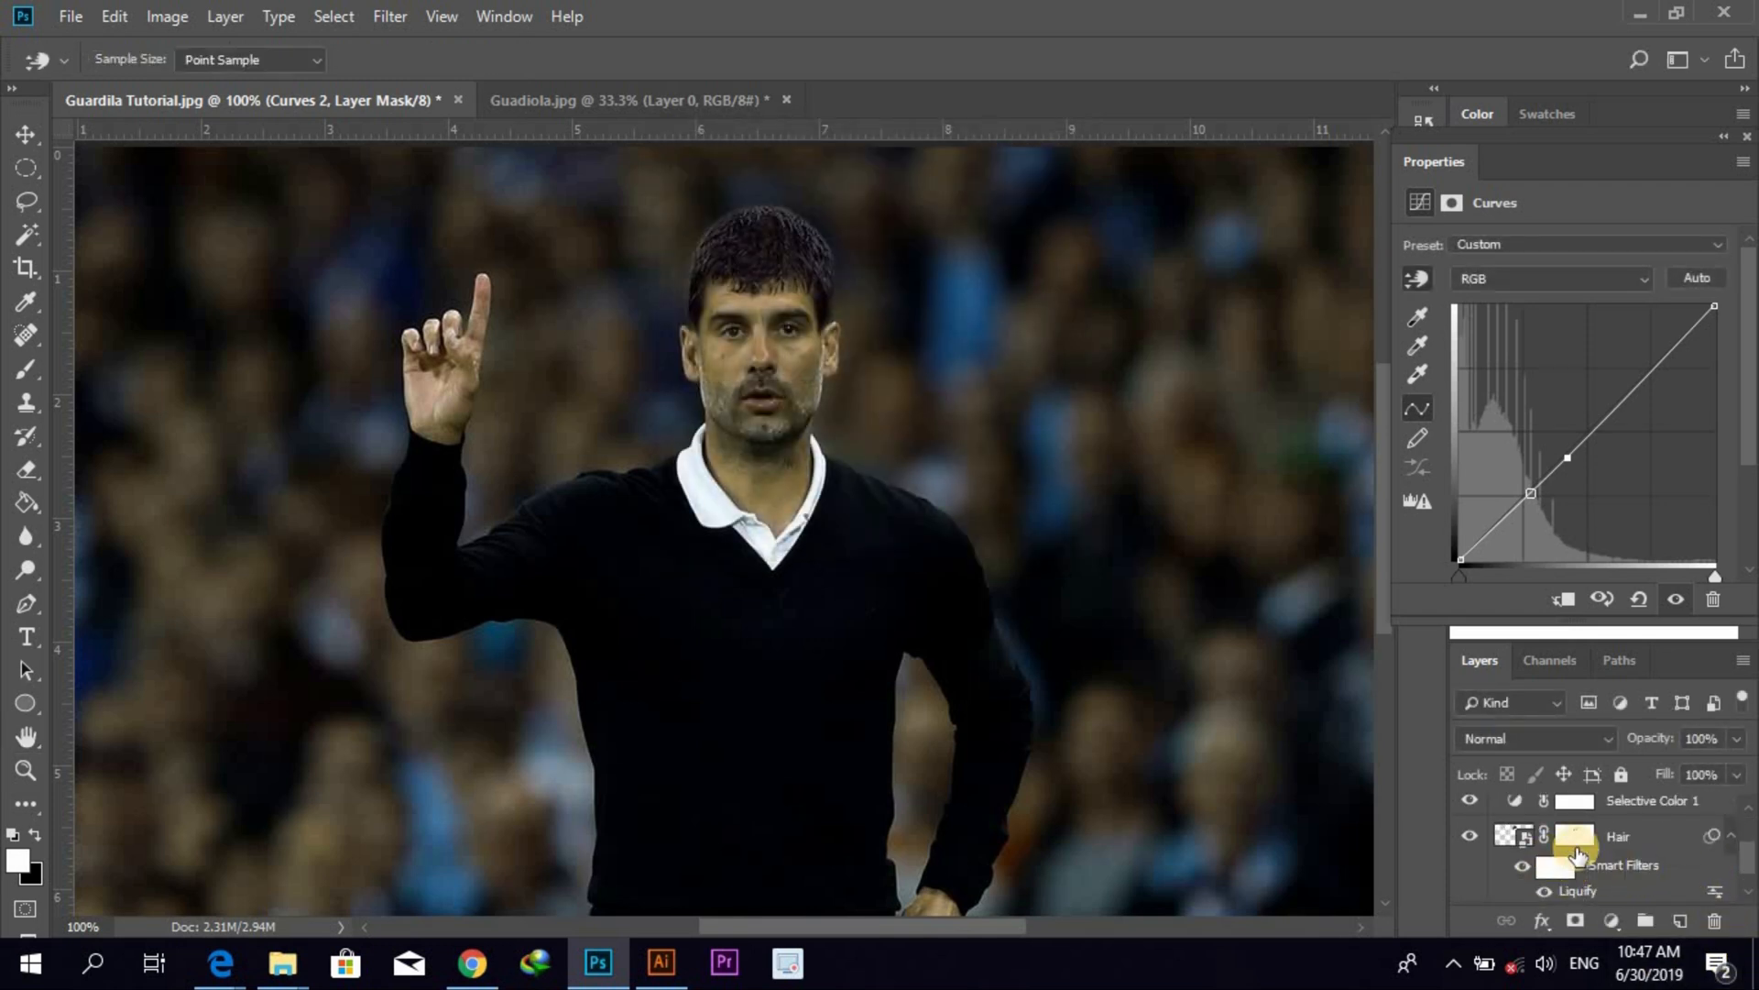
pyautogui.click(1620, 836)
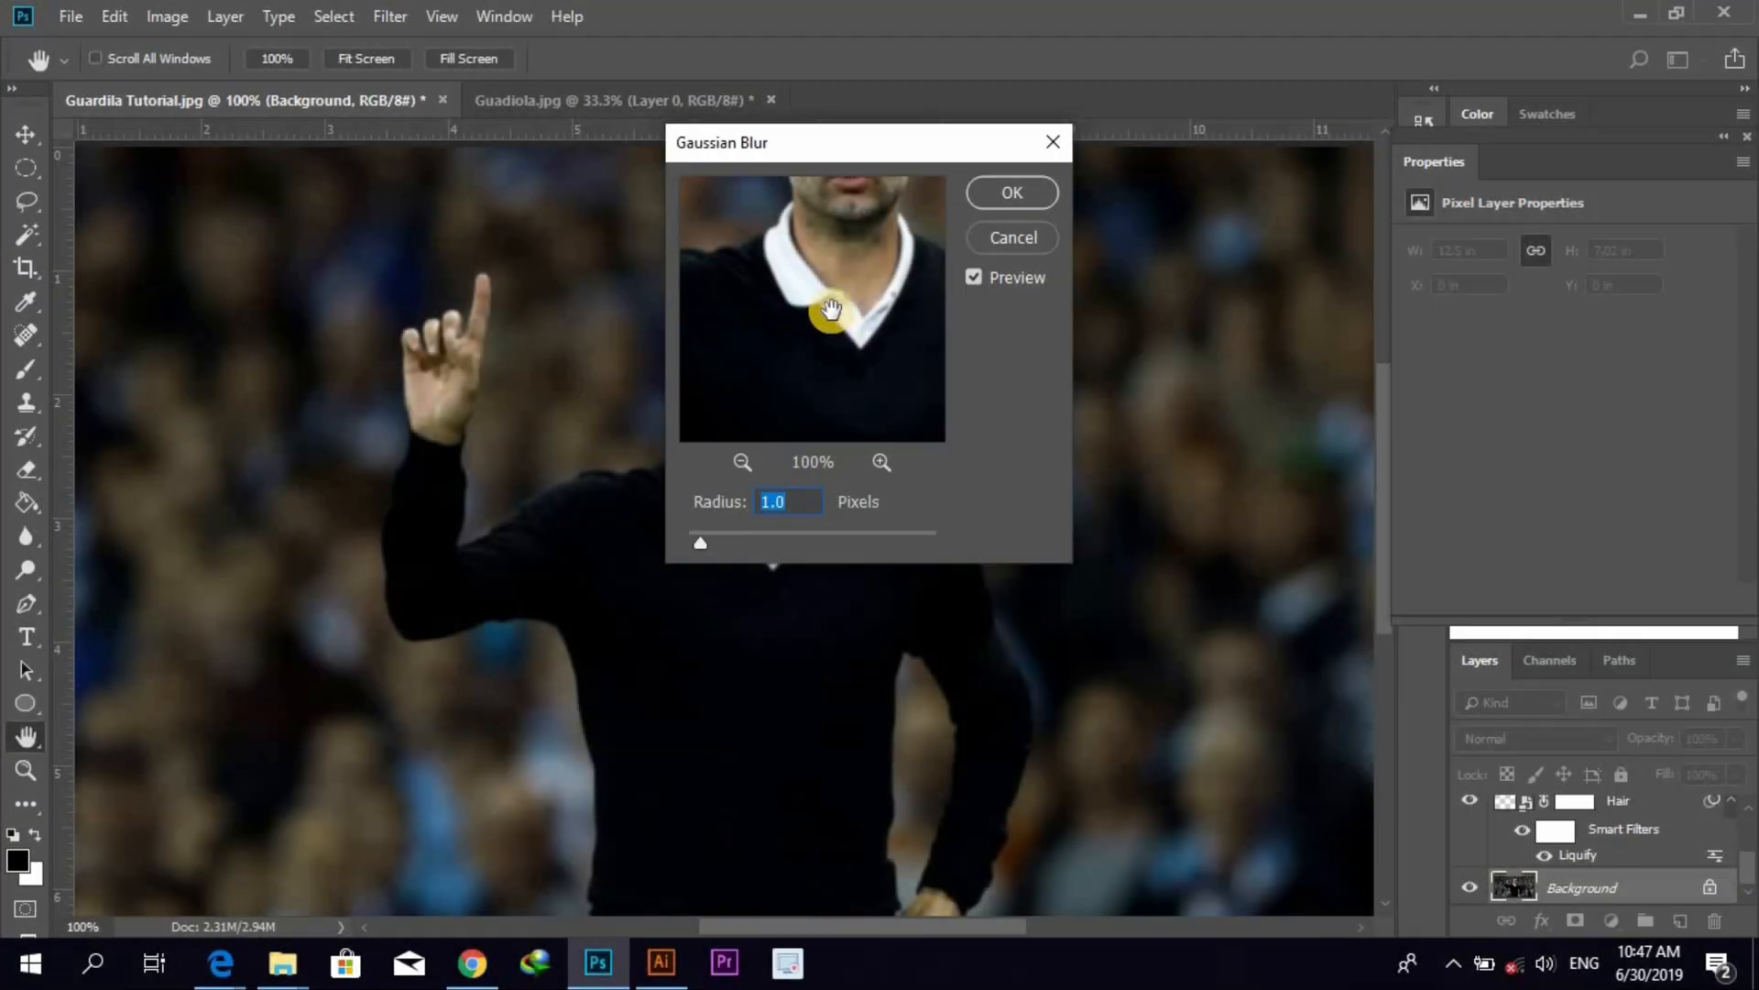
pyautogui.press('Up')
pyautogui.press('Up')
pyautogui.press('Up')
pyautogui.press('Up')
pyautogui.press('Up')
pyautogui.press('Up')
pyautogui.click(744, 464)
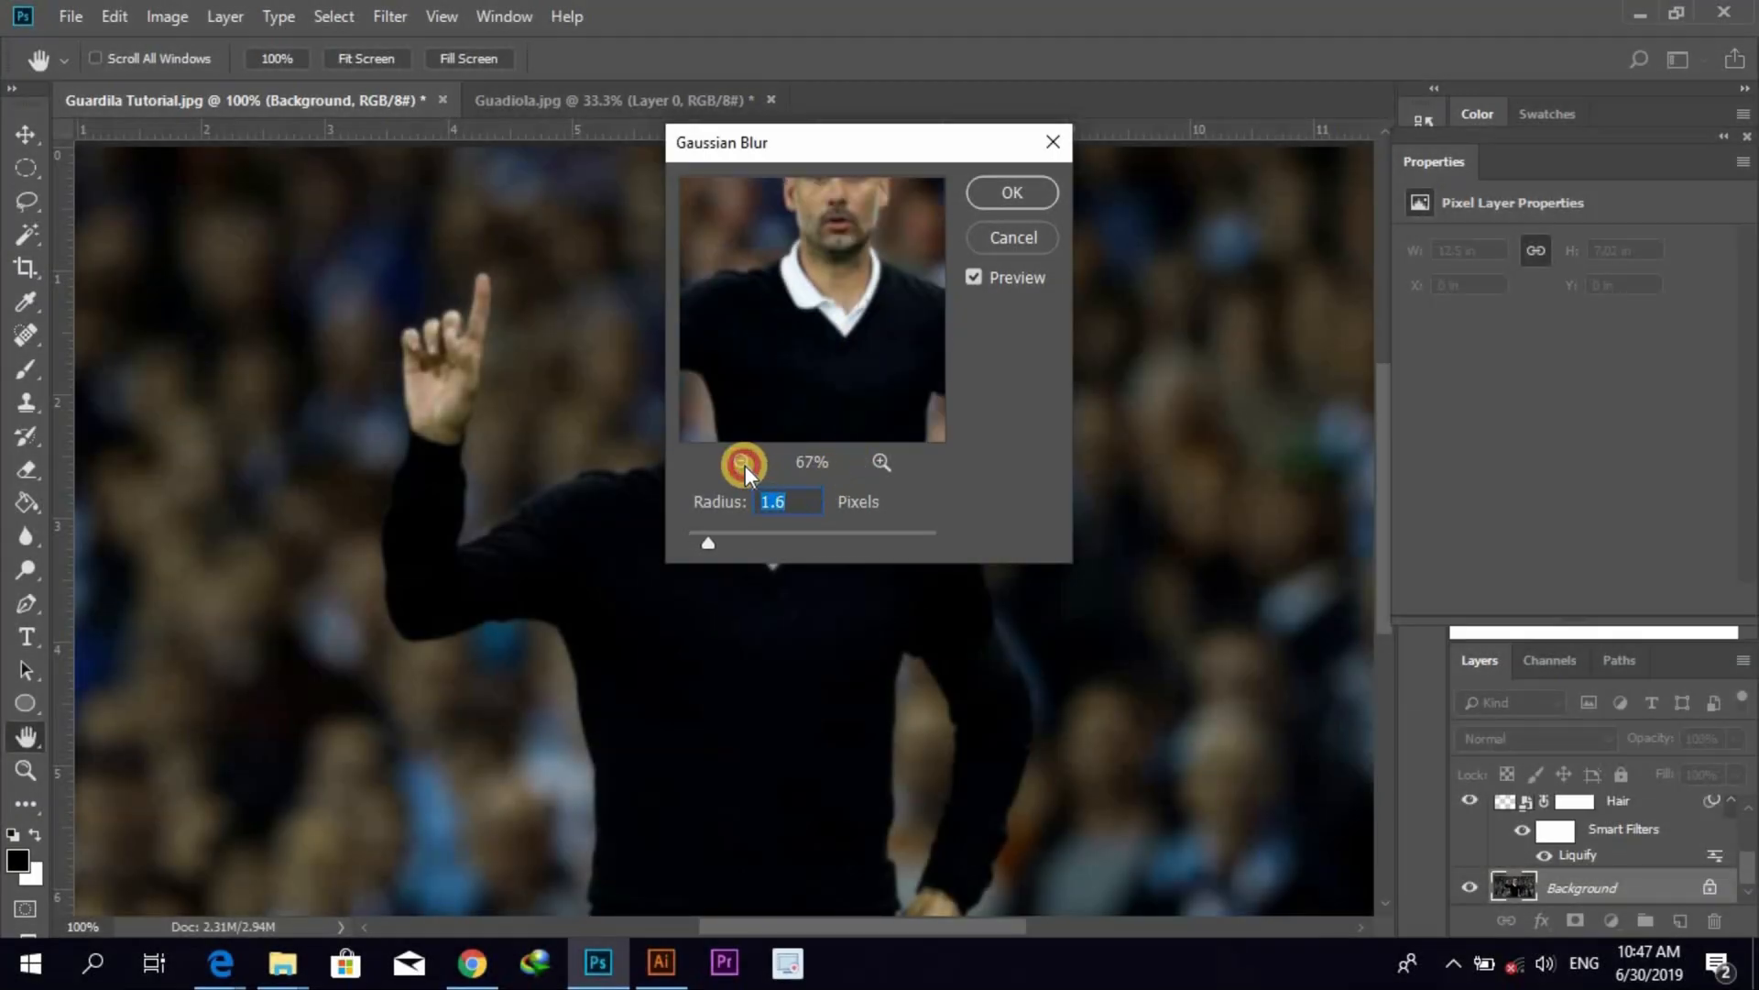
pyautogui.click(744, 464)
pyautogui.click(744, 464)
pyautogui.click(744, 464)
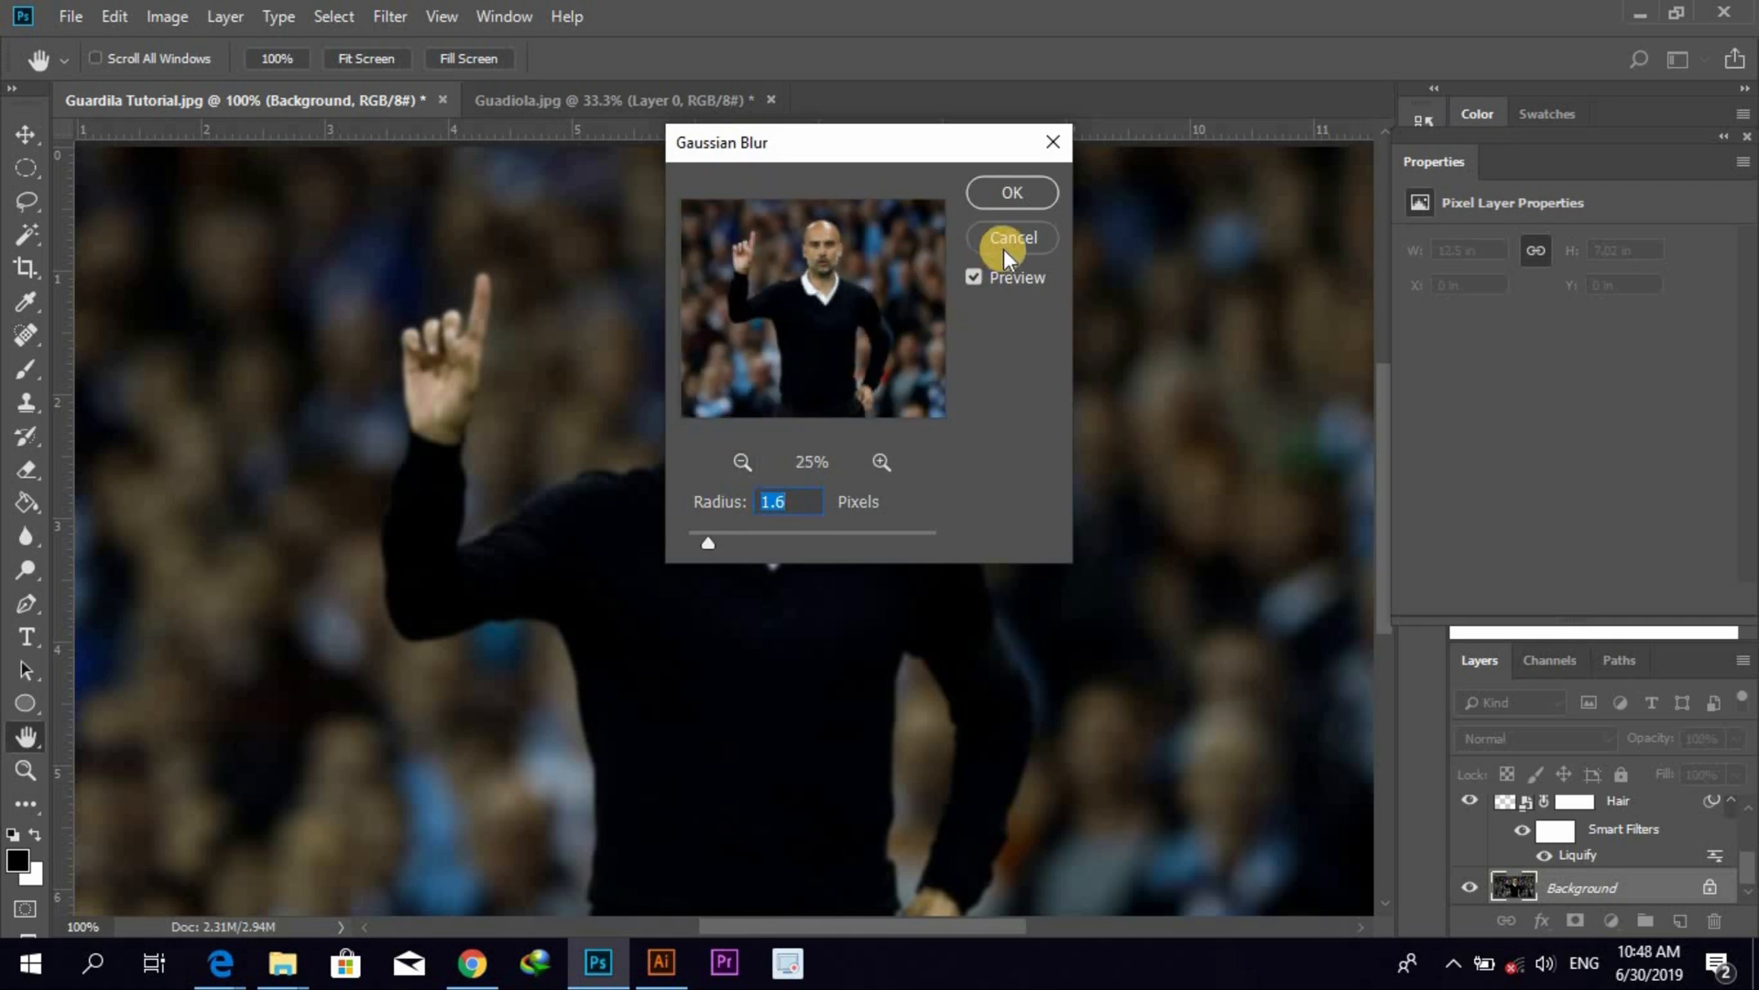
pyautogui.click(1012, 193)
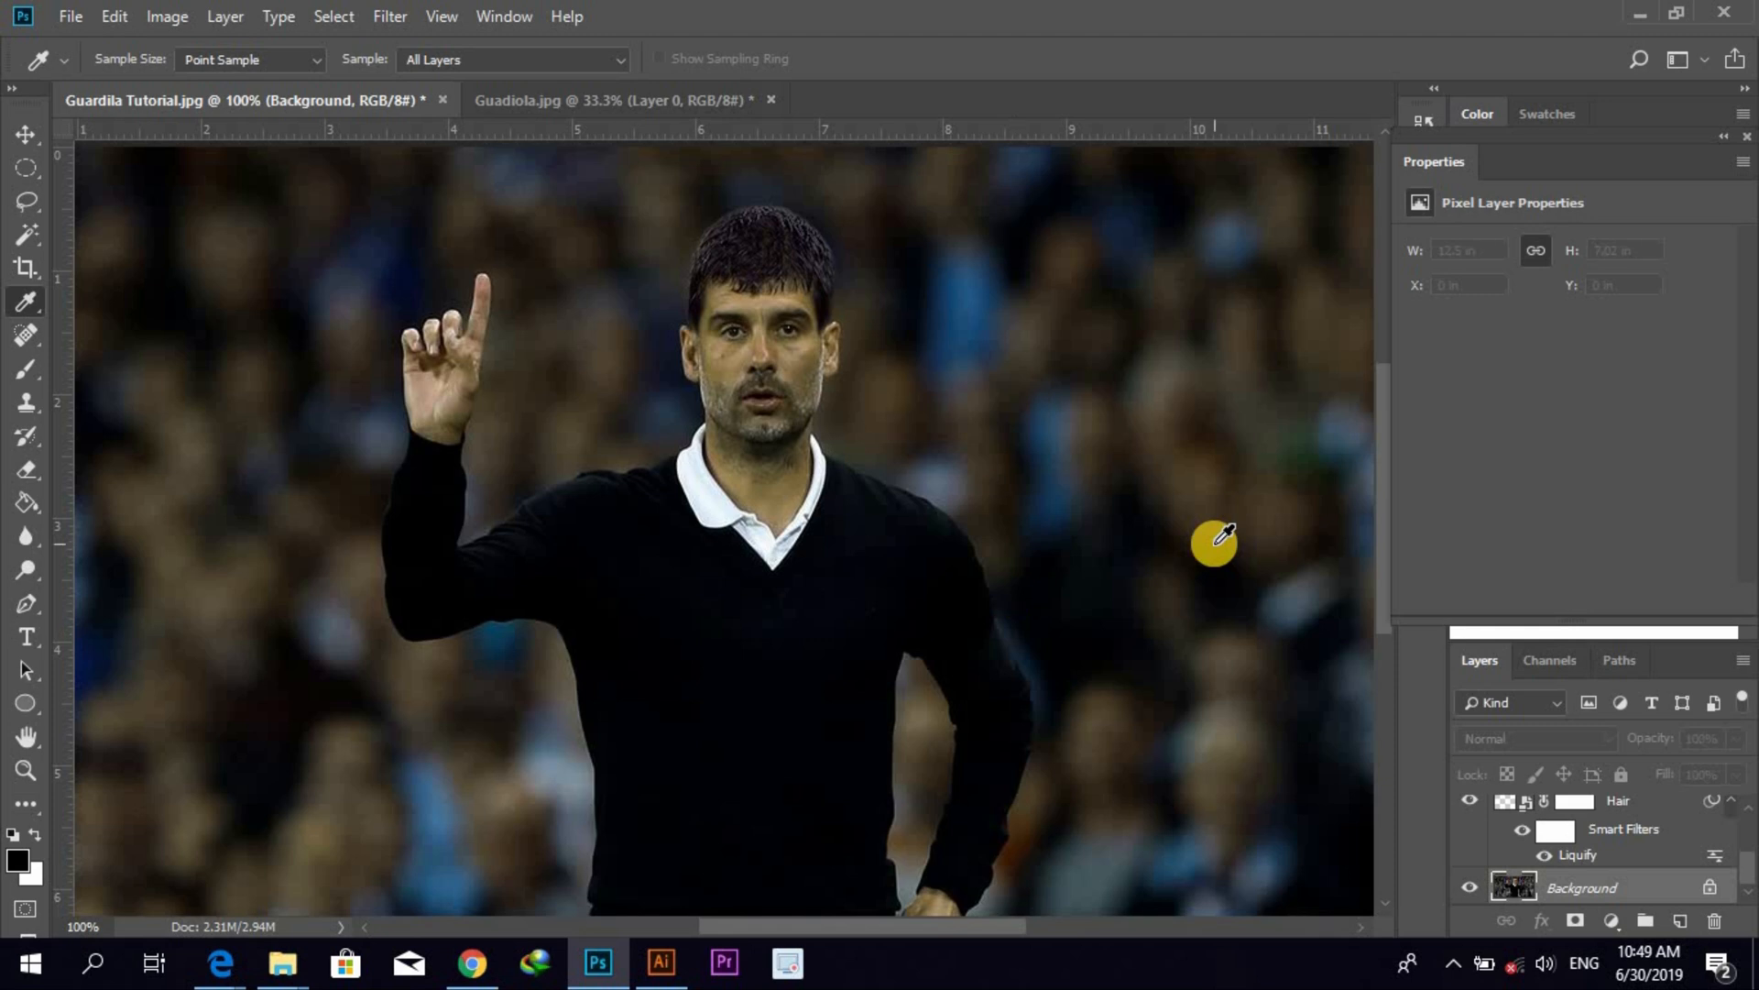
# - Invert the Curves 1 layer mask to black and sample the forehead and hairline with the Eyedropper
pyautogui.scroll(3, 1663, 811)
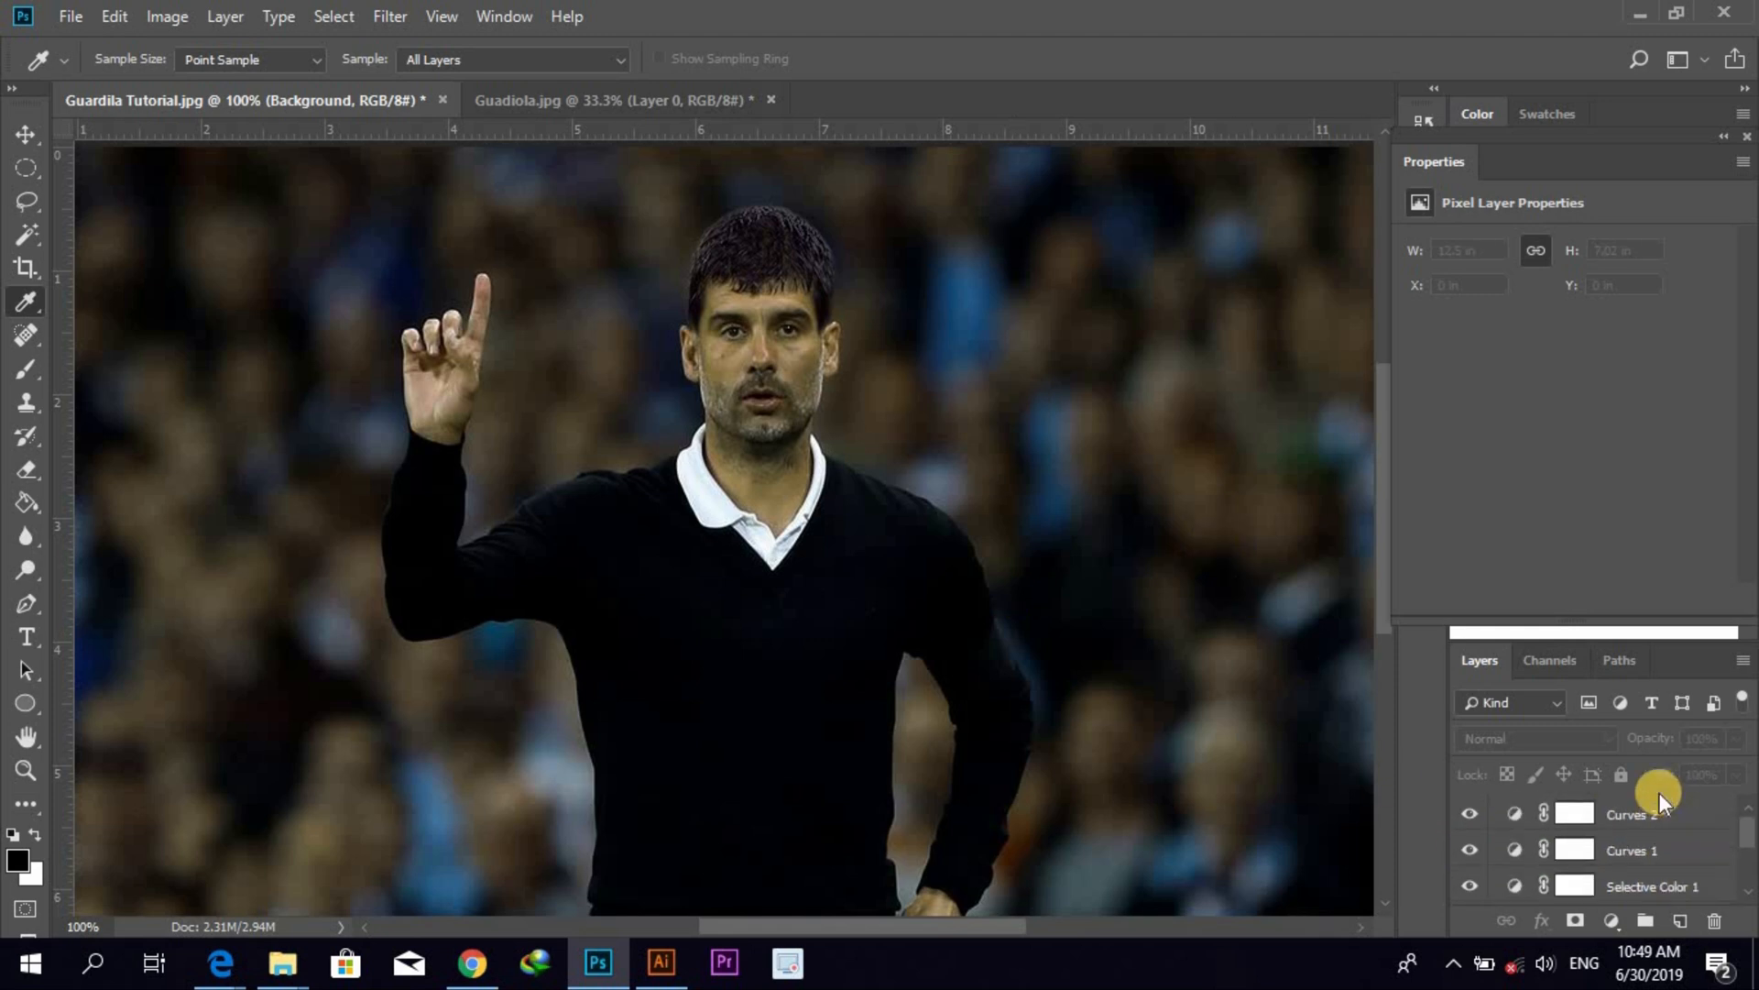
pyautogui.click(1568, 852)
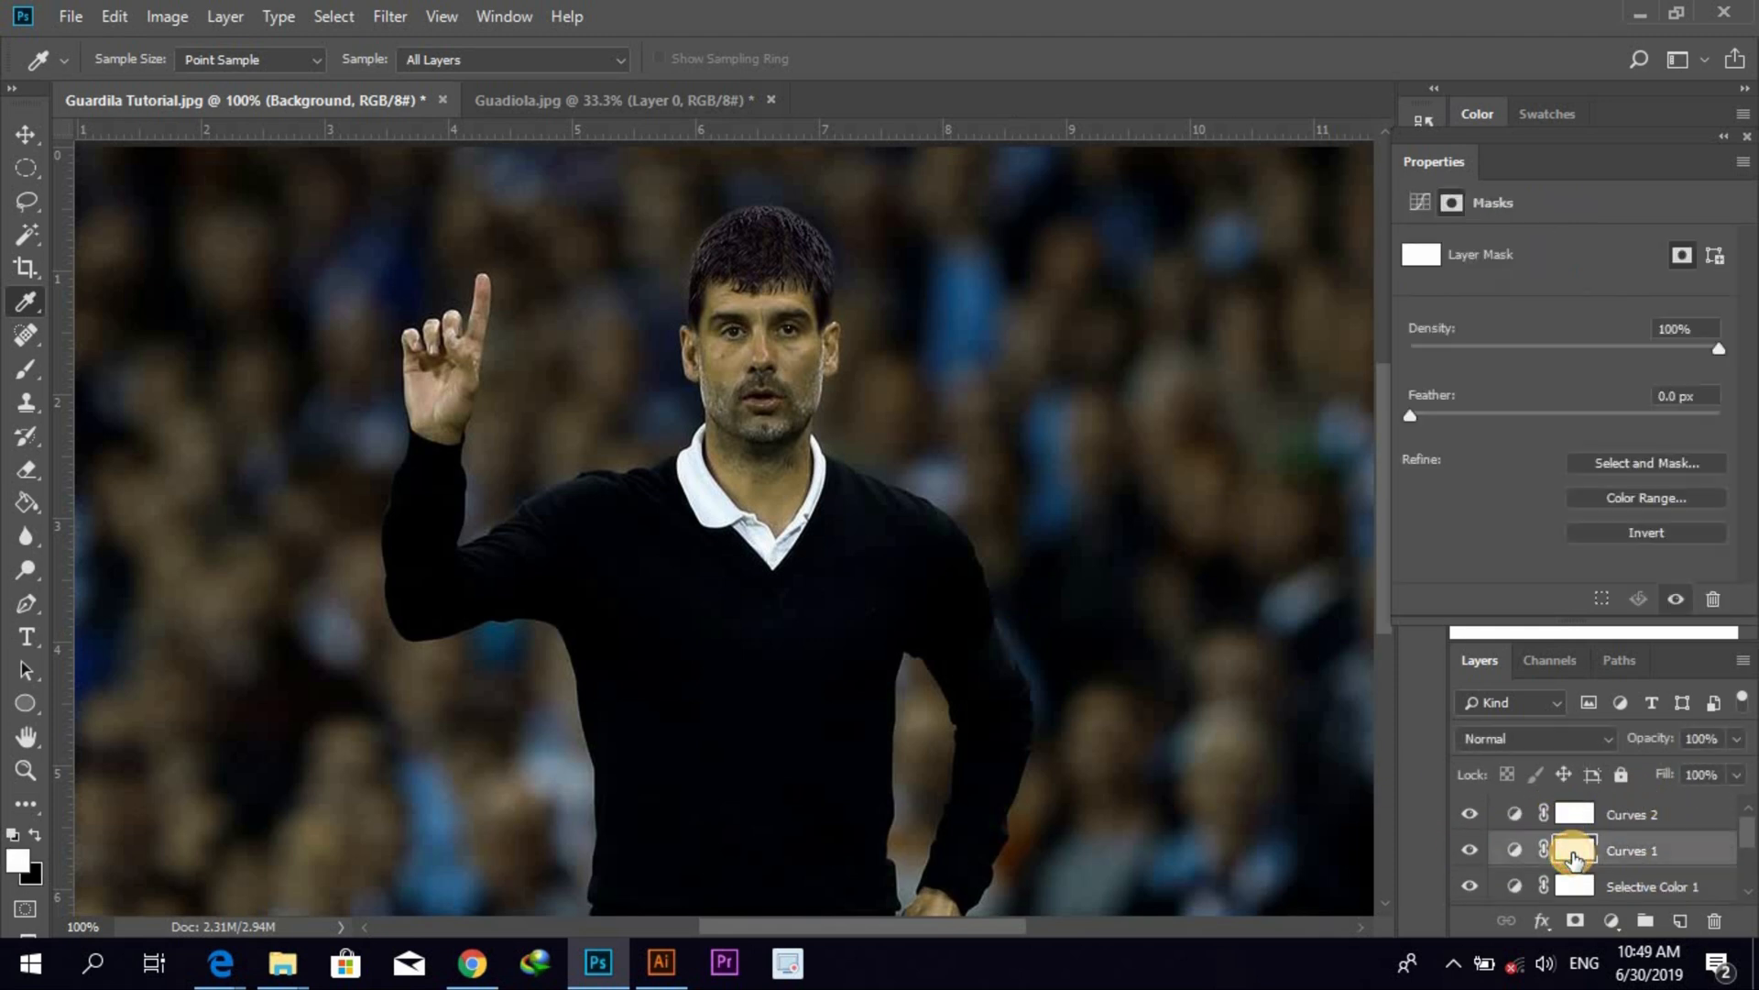
pyautogui.click(1635, 530)
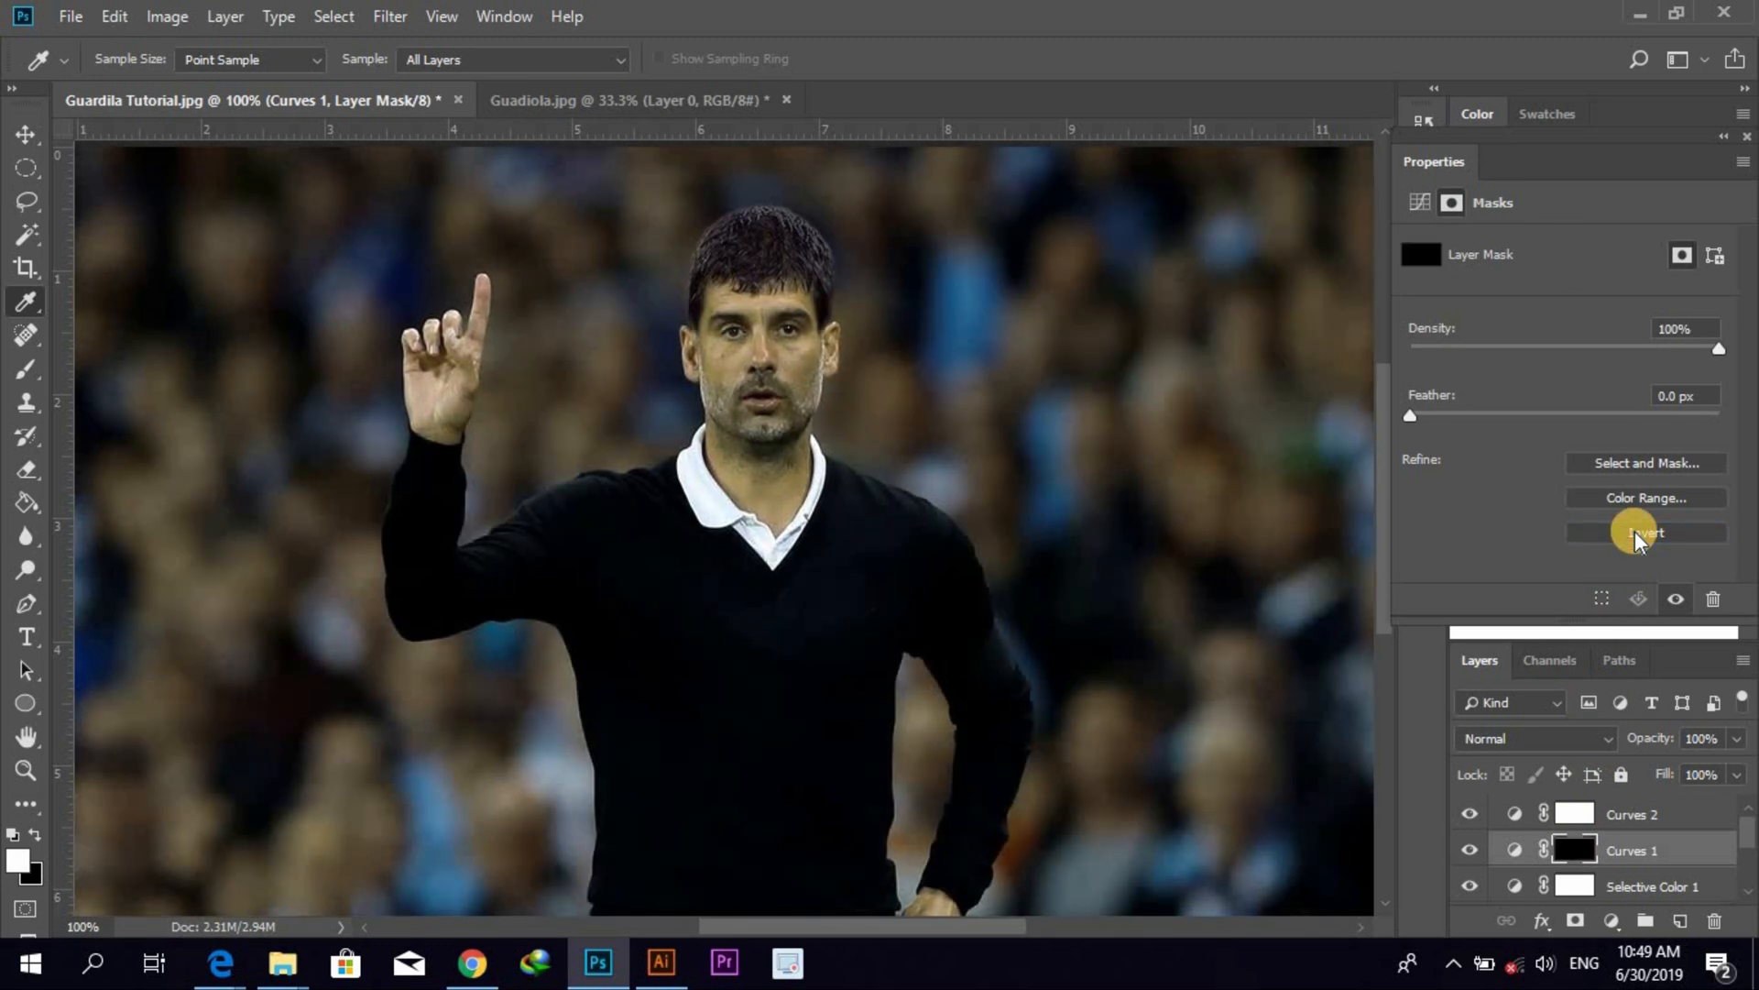
pyautogui.click(756, 282)
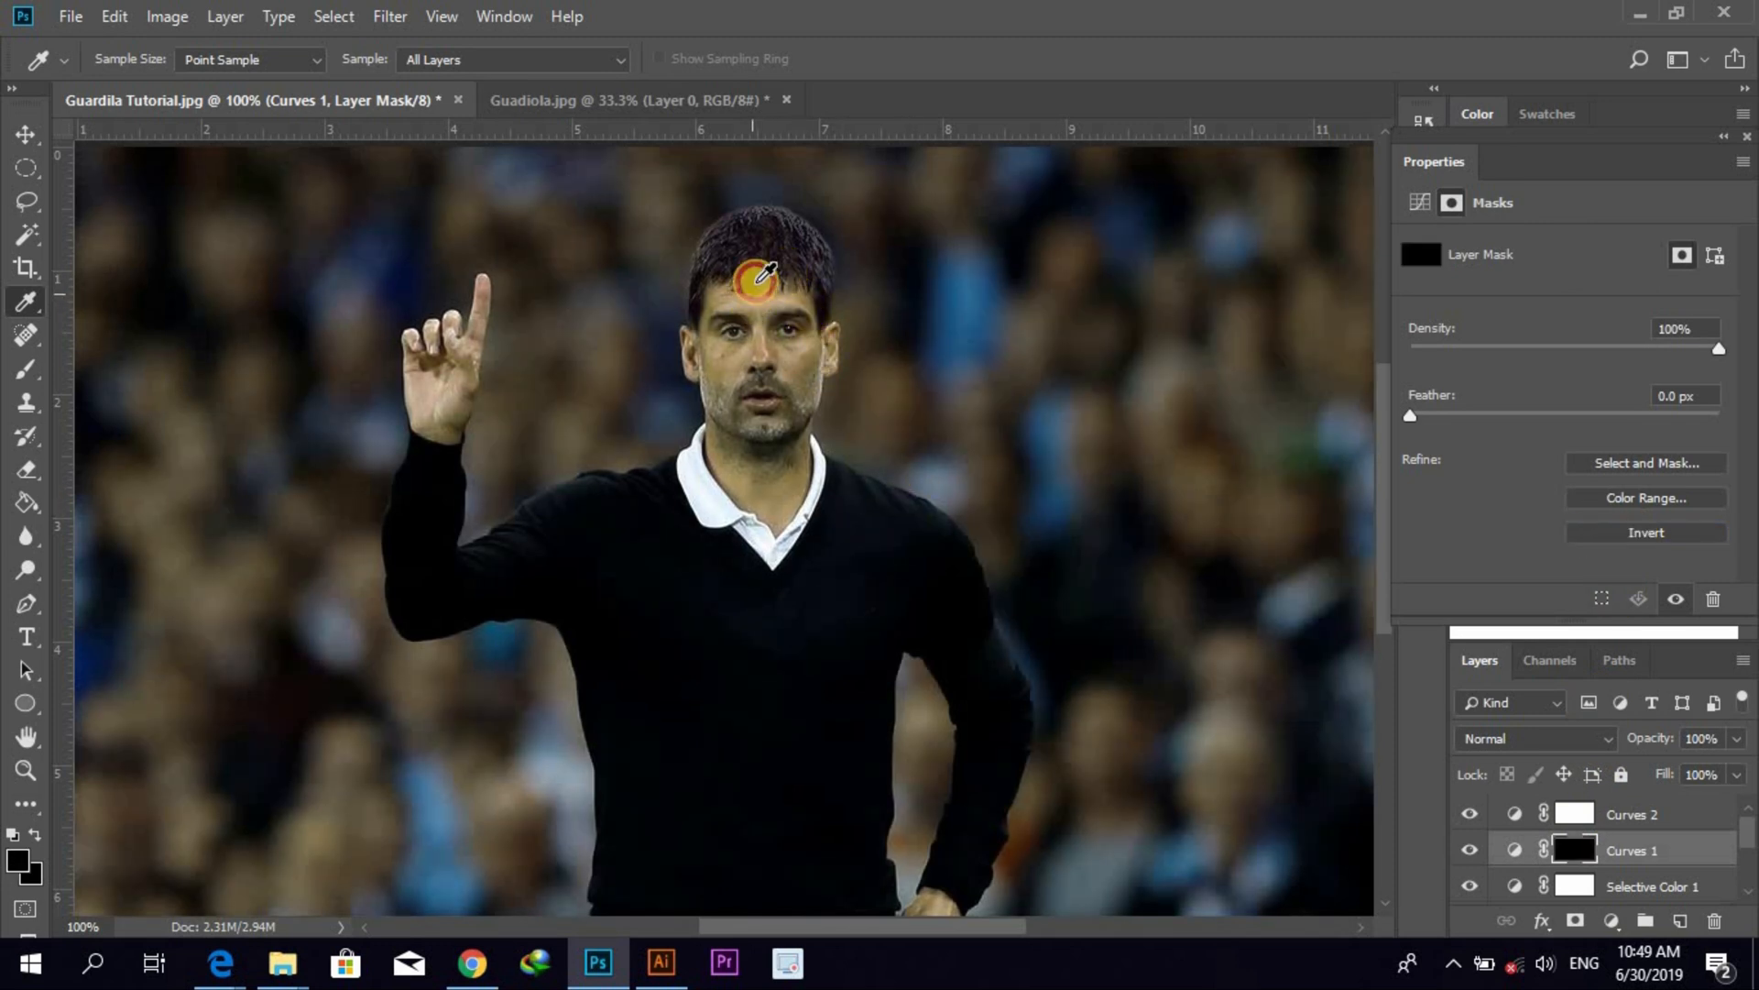
pyautogui.click(762, 264)
pyautogui.click(762, 285)
pyautogui.click(759, 302)
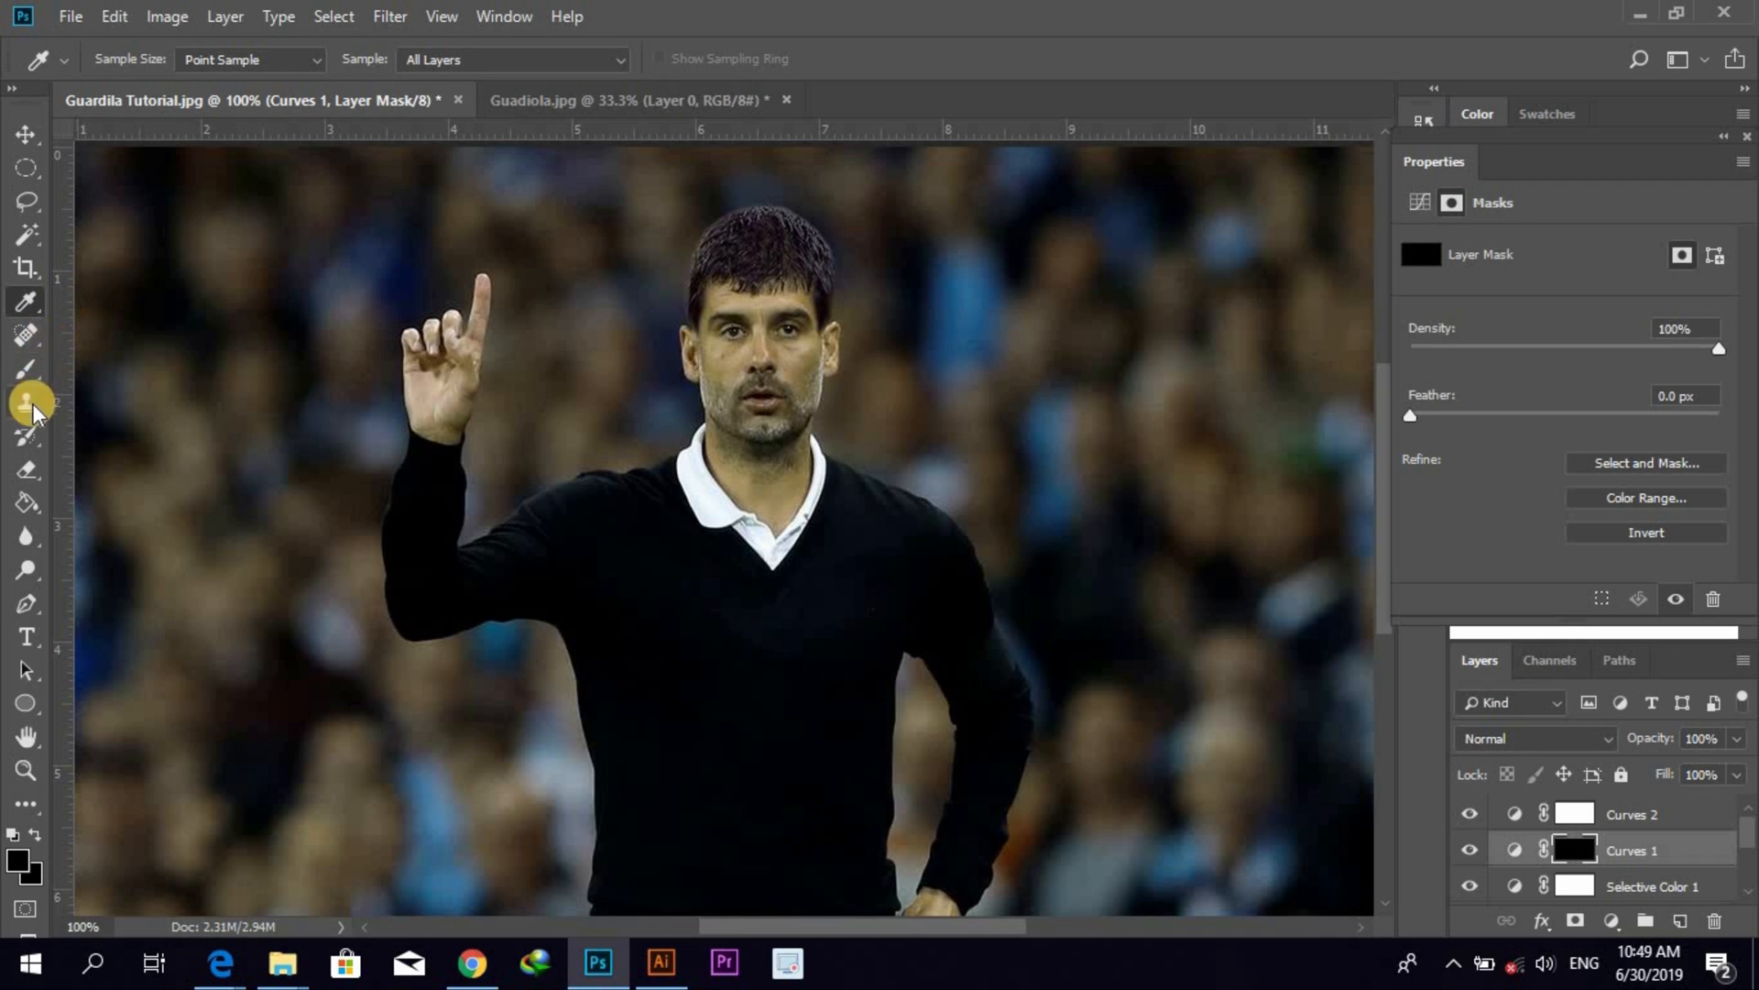
# - Paint over the forehead, both temples and upper face on the Curves 1 layer mask with a 15-pixel black Brush
pyautogui.click(26, 370)
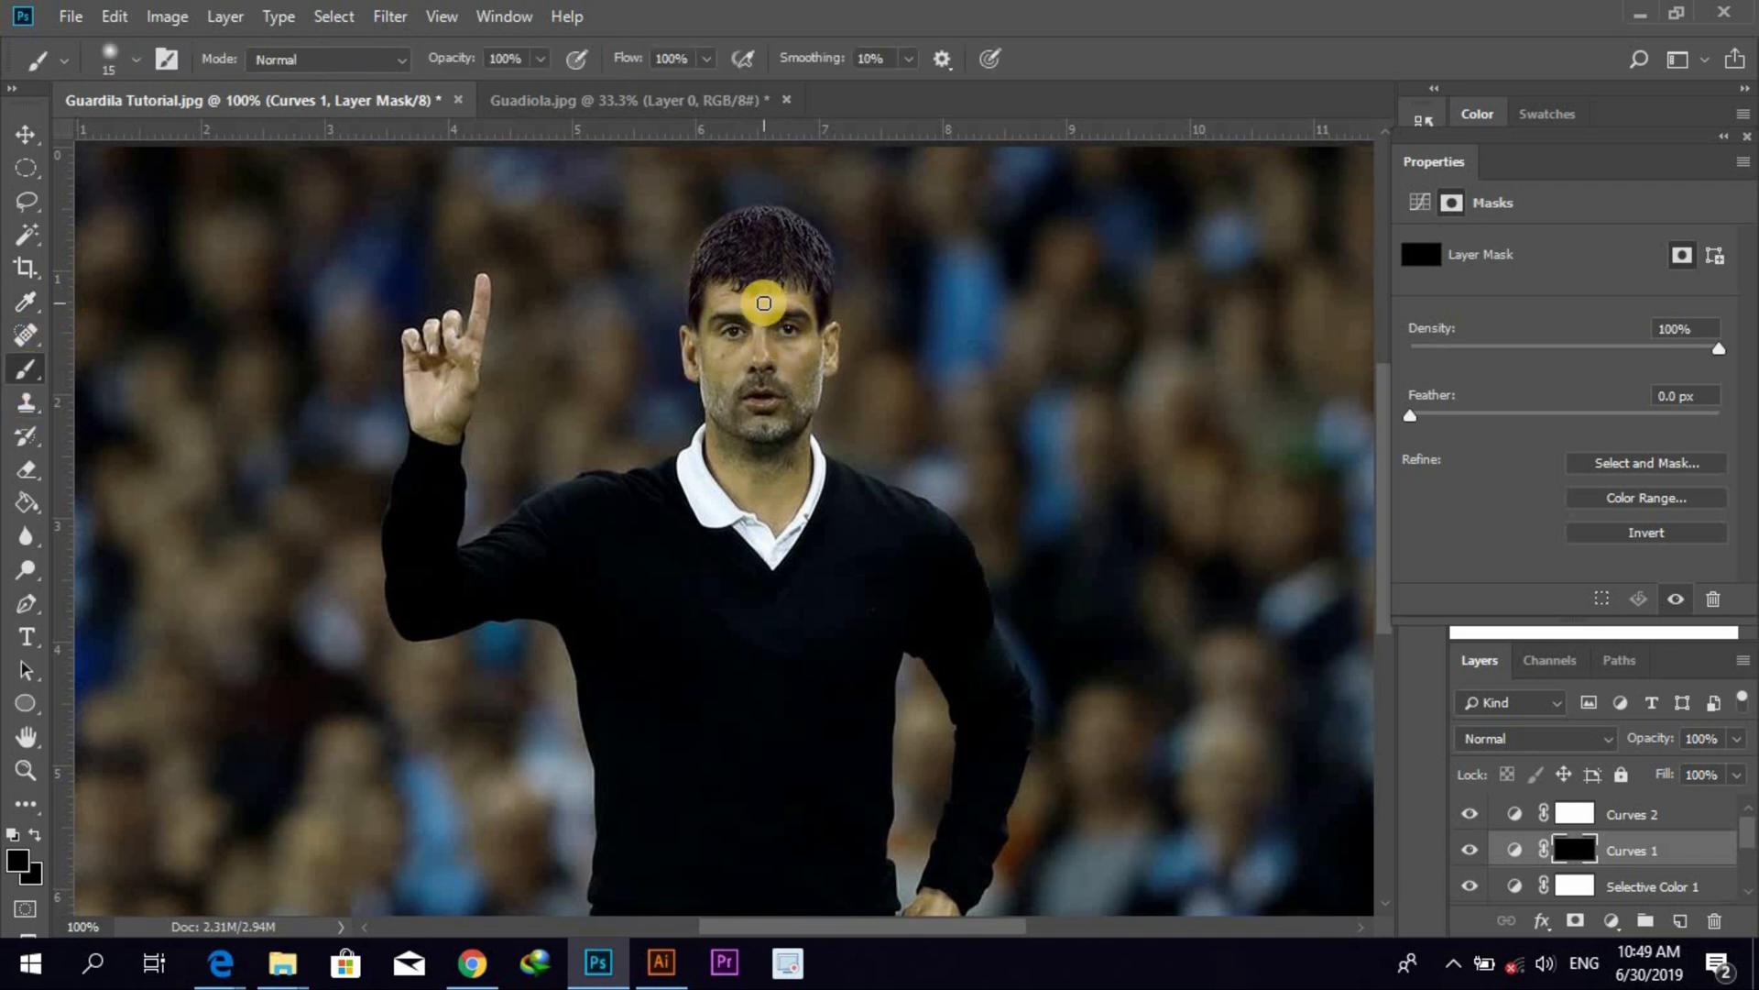
pyautogui.hotkey('ctrl', '+')
pyautogui.scroll(5, 763, 302)
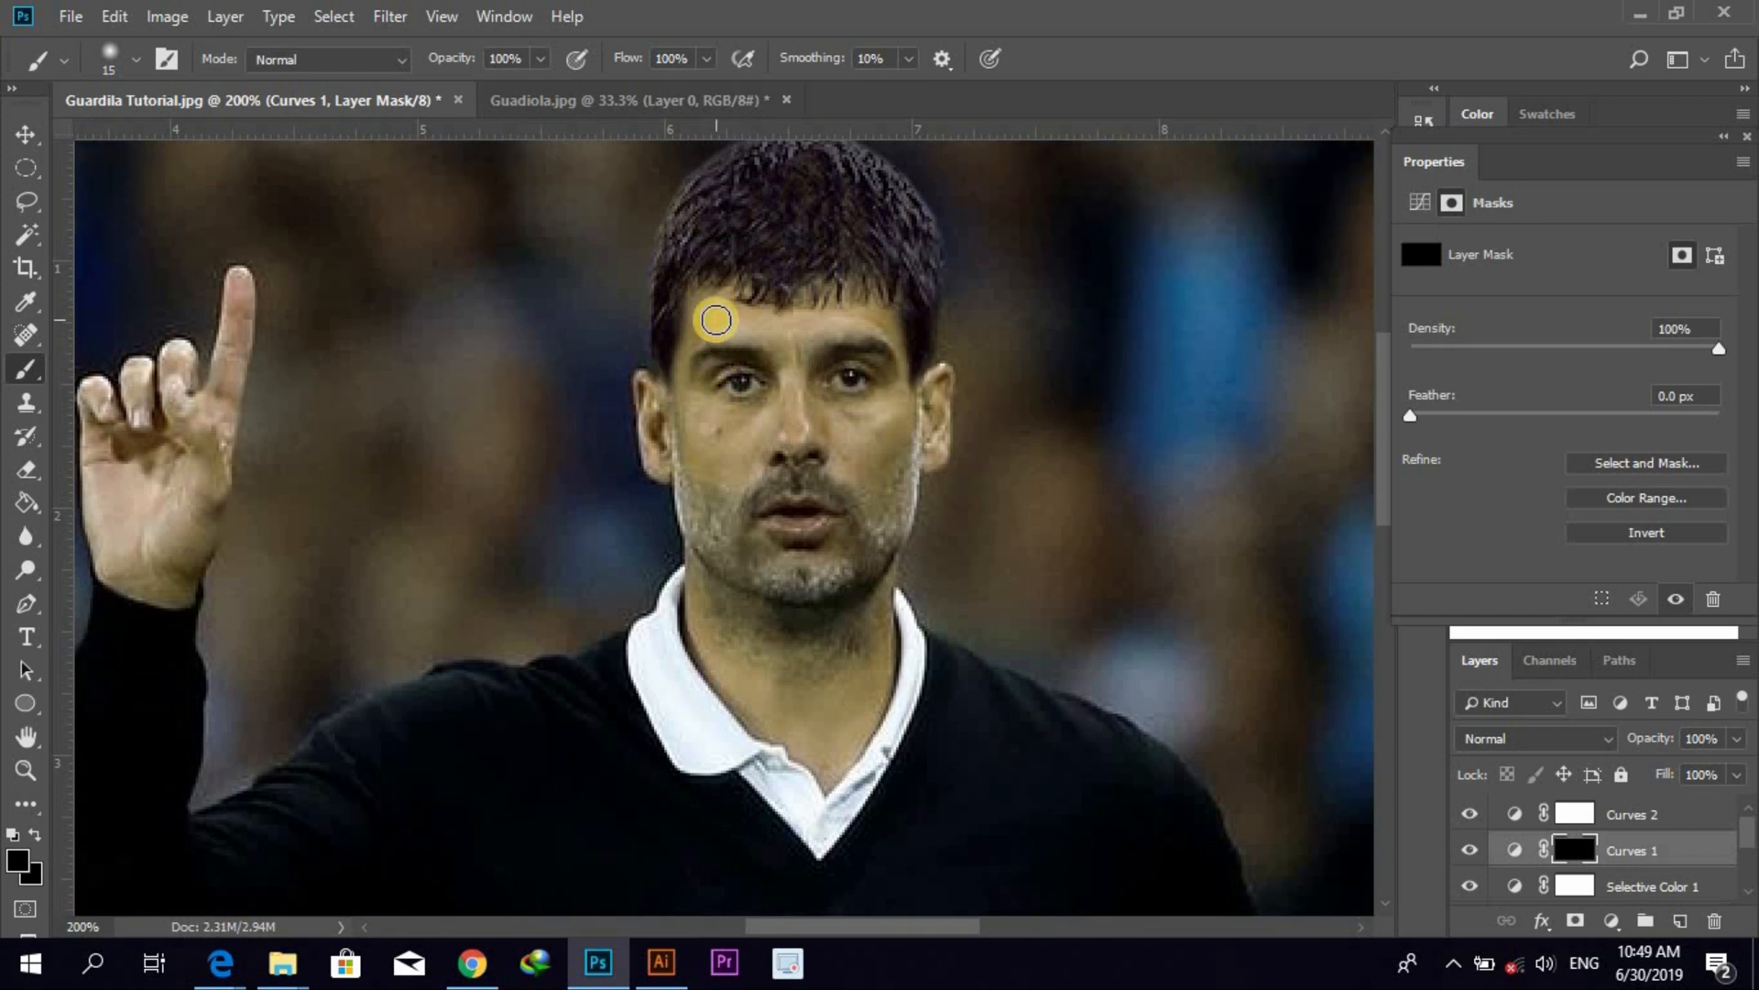
pyautogui.moveTo(714, 320)
pyautogui.mouseDown()
pyautogui.moveTo(691, 334)
pyautogui.moveTo(724, 312)
pyautogui.moveTo(828, 306)
pyautogui.moveTo(893, 334)
pyautogui.moveTo(896, 456)
pyautogui.moveTo(858, 367)
pyautogui.mouseUp()
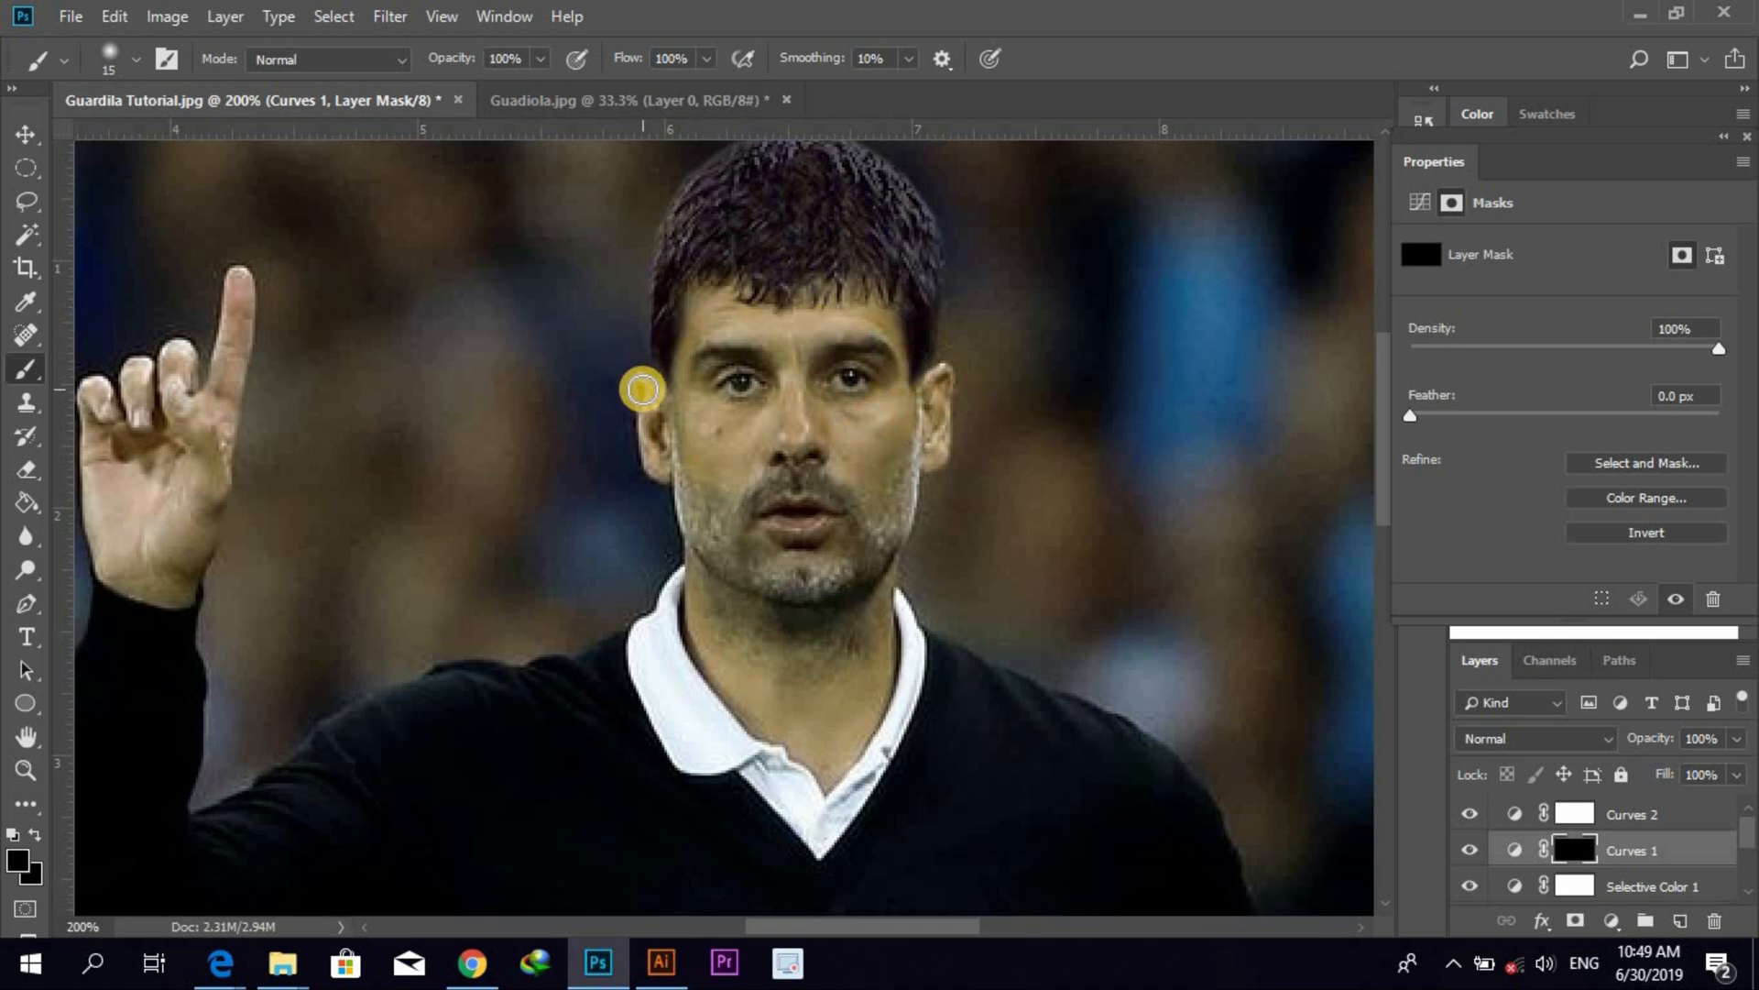
pyautogui.moveTo(645, 363); pyautogui.dragTo(675, 431)
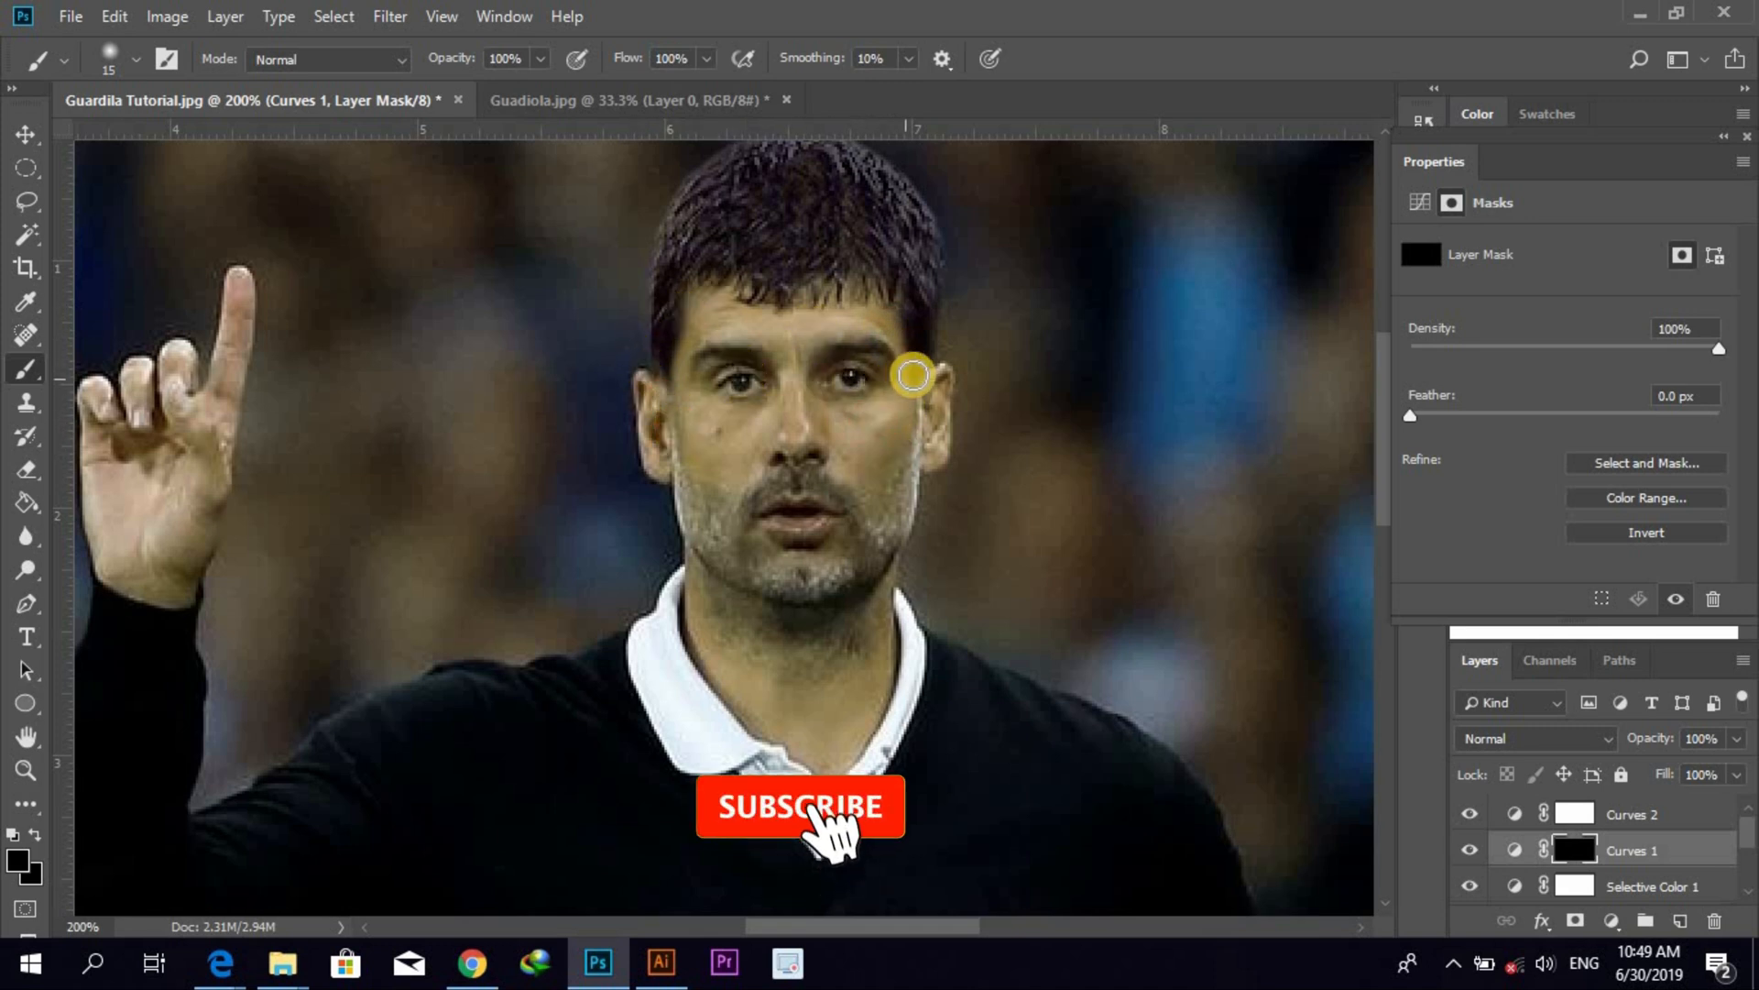
pyautogui.moveTo(912, 376)
pyautogui.mouseDown()
pyautogui.moveTo(930, 398)
pyautogui.moveTo(913, 378)
pyautogui.moveTo(760, 414)
pyautogui.mouseUp()
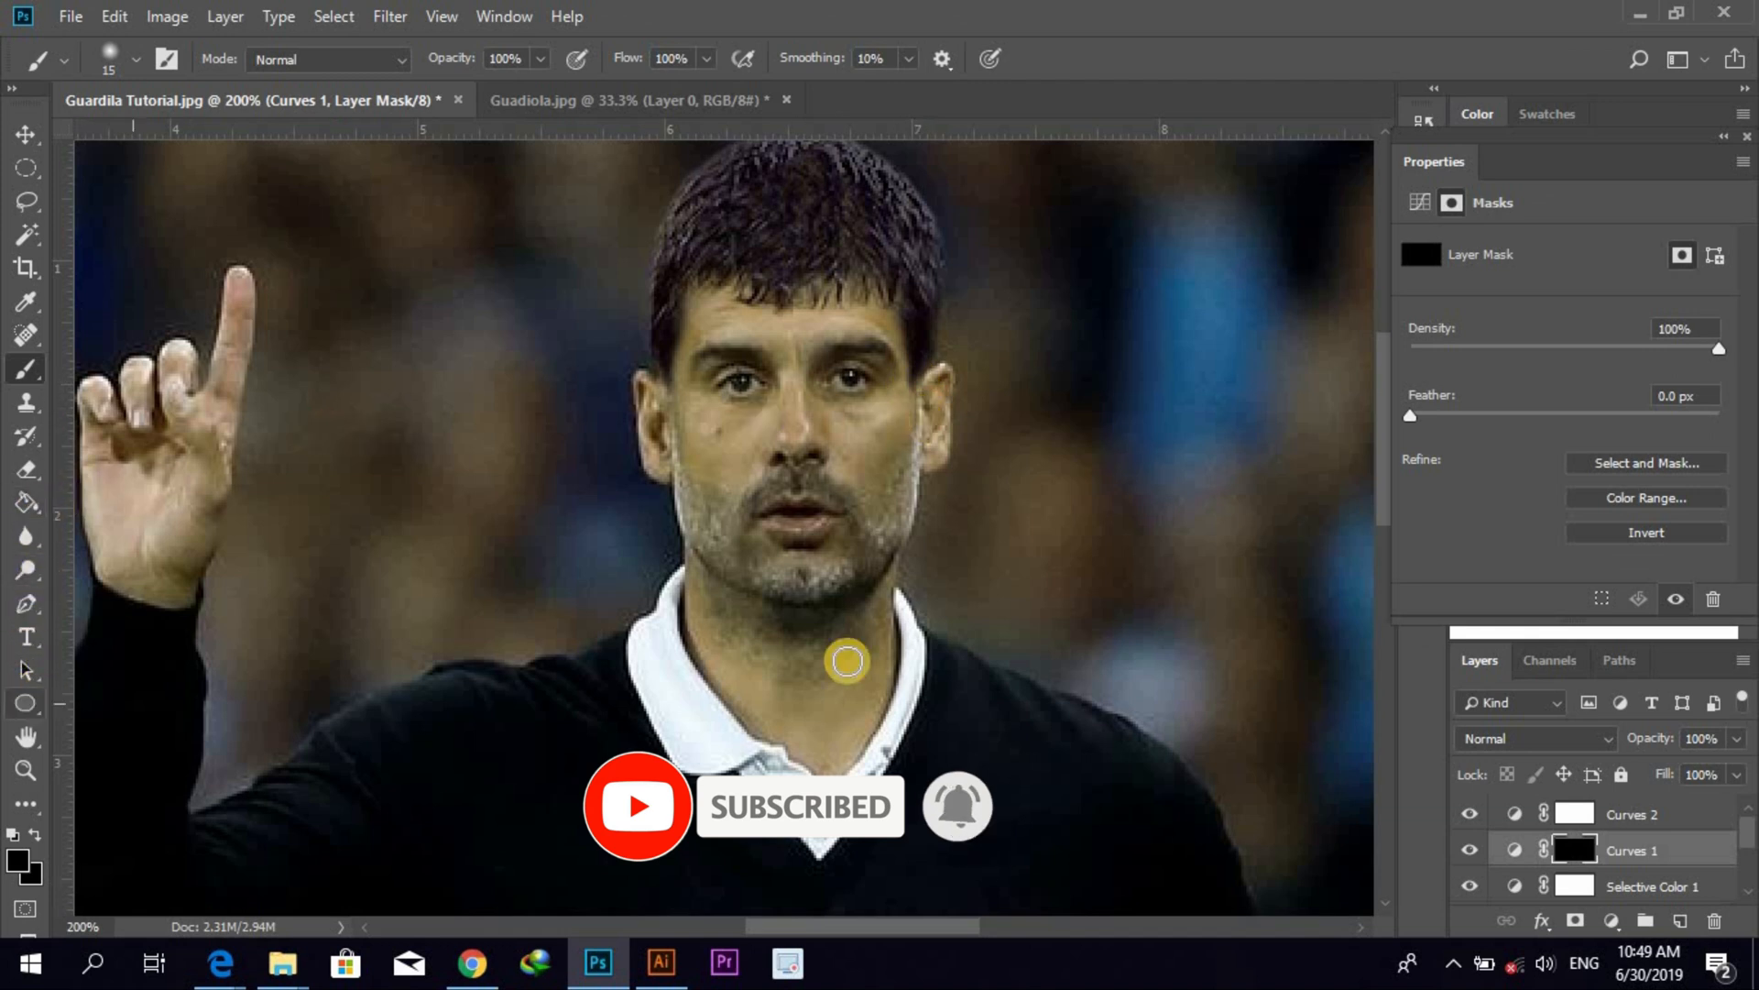
# - Brush the Blur tool at 80% strength over both sideburn edges beside the ears on the Curves 1 layer mask
pyautogui.click(25, 535)
pyautogui.click(664, 385)
pyautogui.moveTo(664, 385)
pyautogui.mouseDown()
pyautogui.moveTo(656, 354)
pyautogui.moveTo(668, 421)
pyautogui.moveTo(687, 406)
pyautogui.mouseUp()
pyautogui.moveTo(901, 366)
pyautogui.mouseDown()
pyautogui.moveTo(924, 420)
pyautogui.moveTo(926, 351)
pyautogui.moveTo(907, 444)
pyautogui.moveTo(903, 390)
pyautogui.mouseUp()
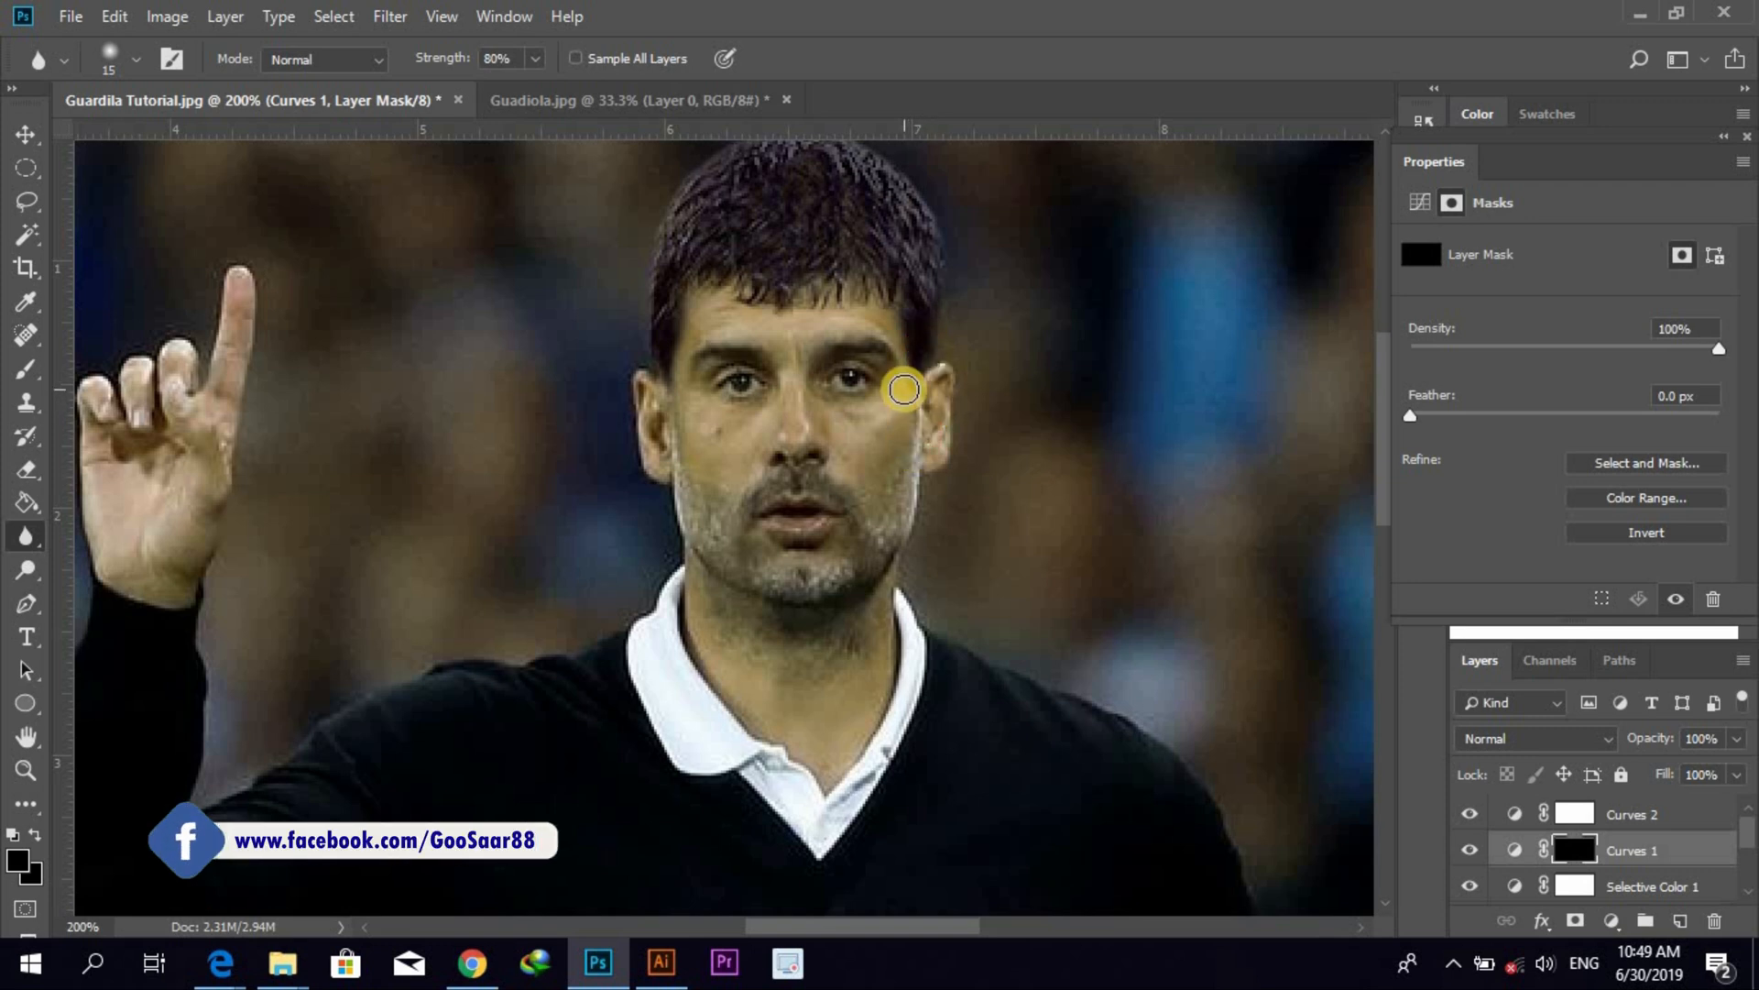
pyautogui.hotkey('ctrl', '-')
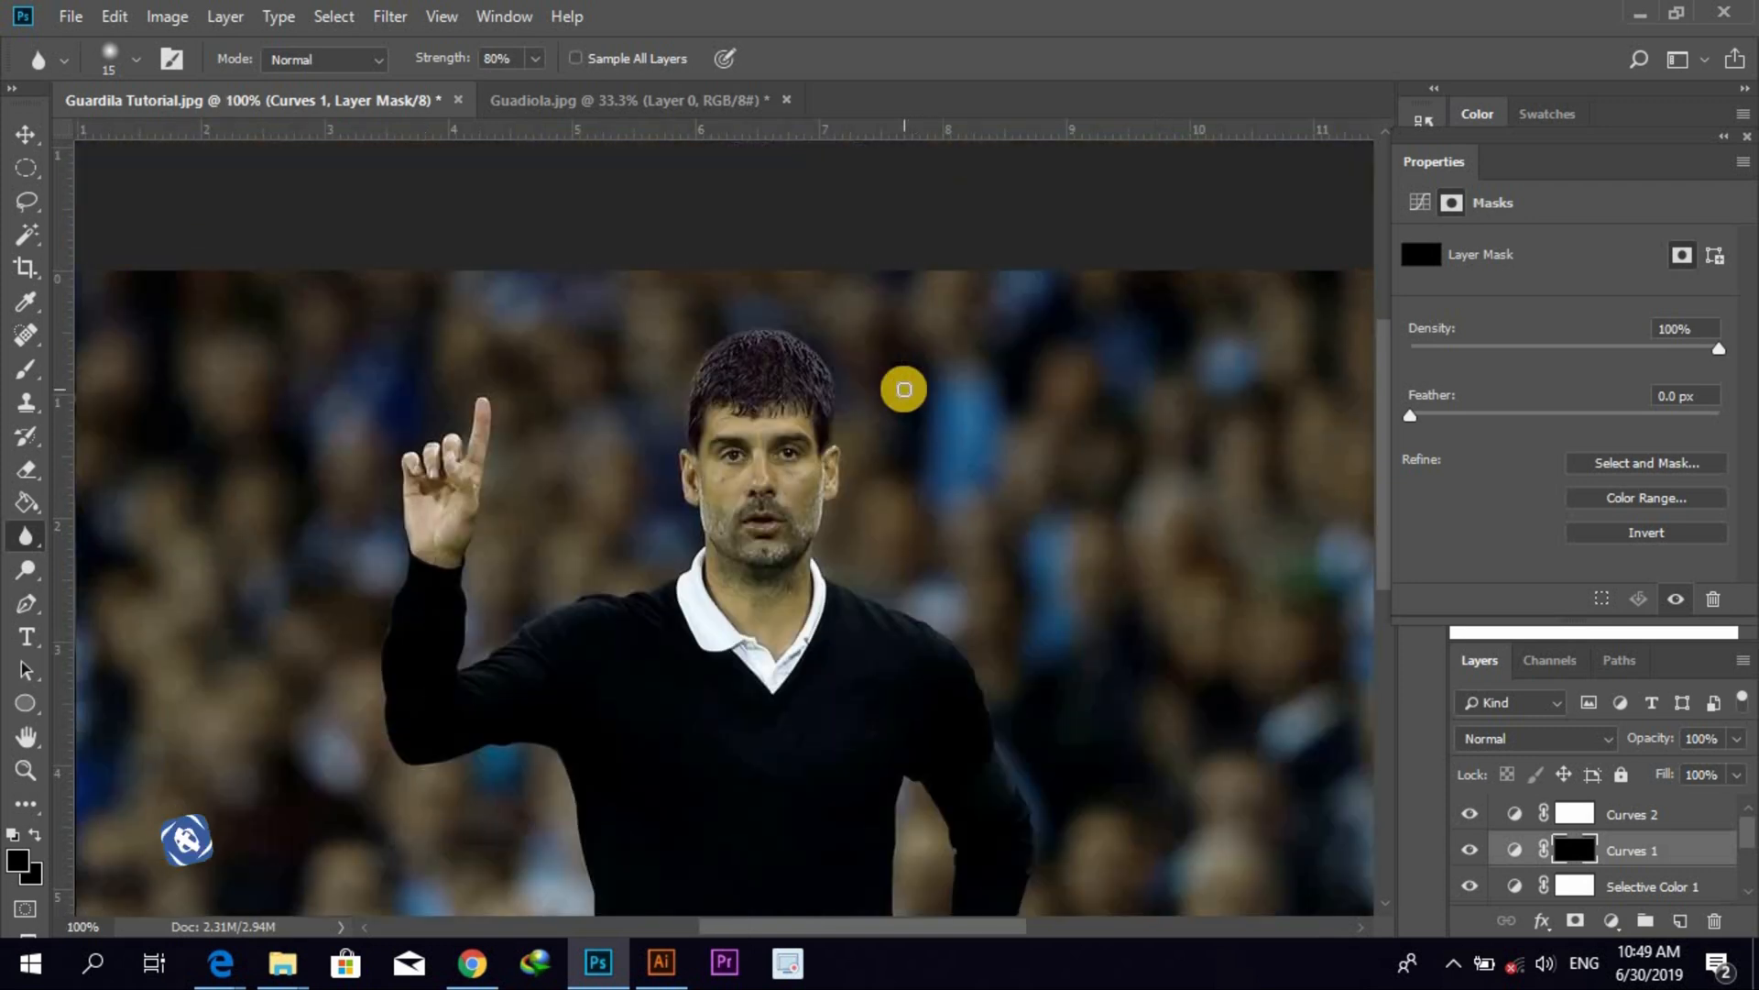
pyautogui.hotkey('ctrl', '-')
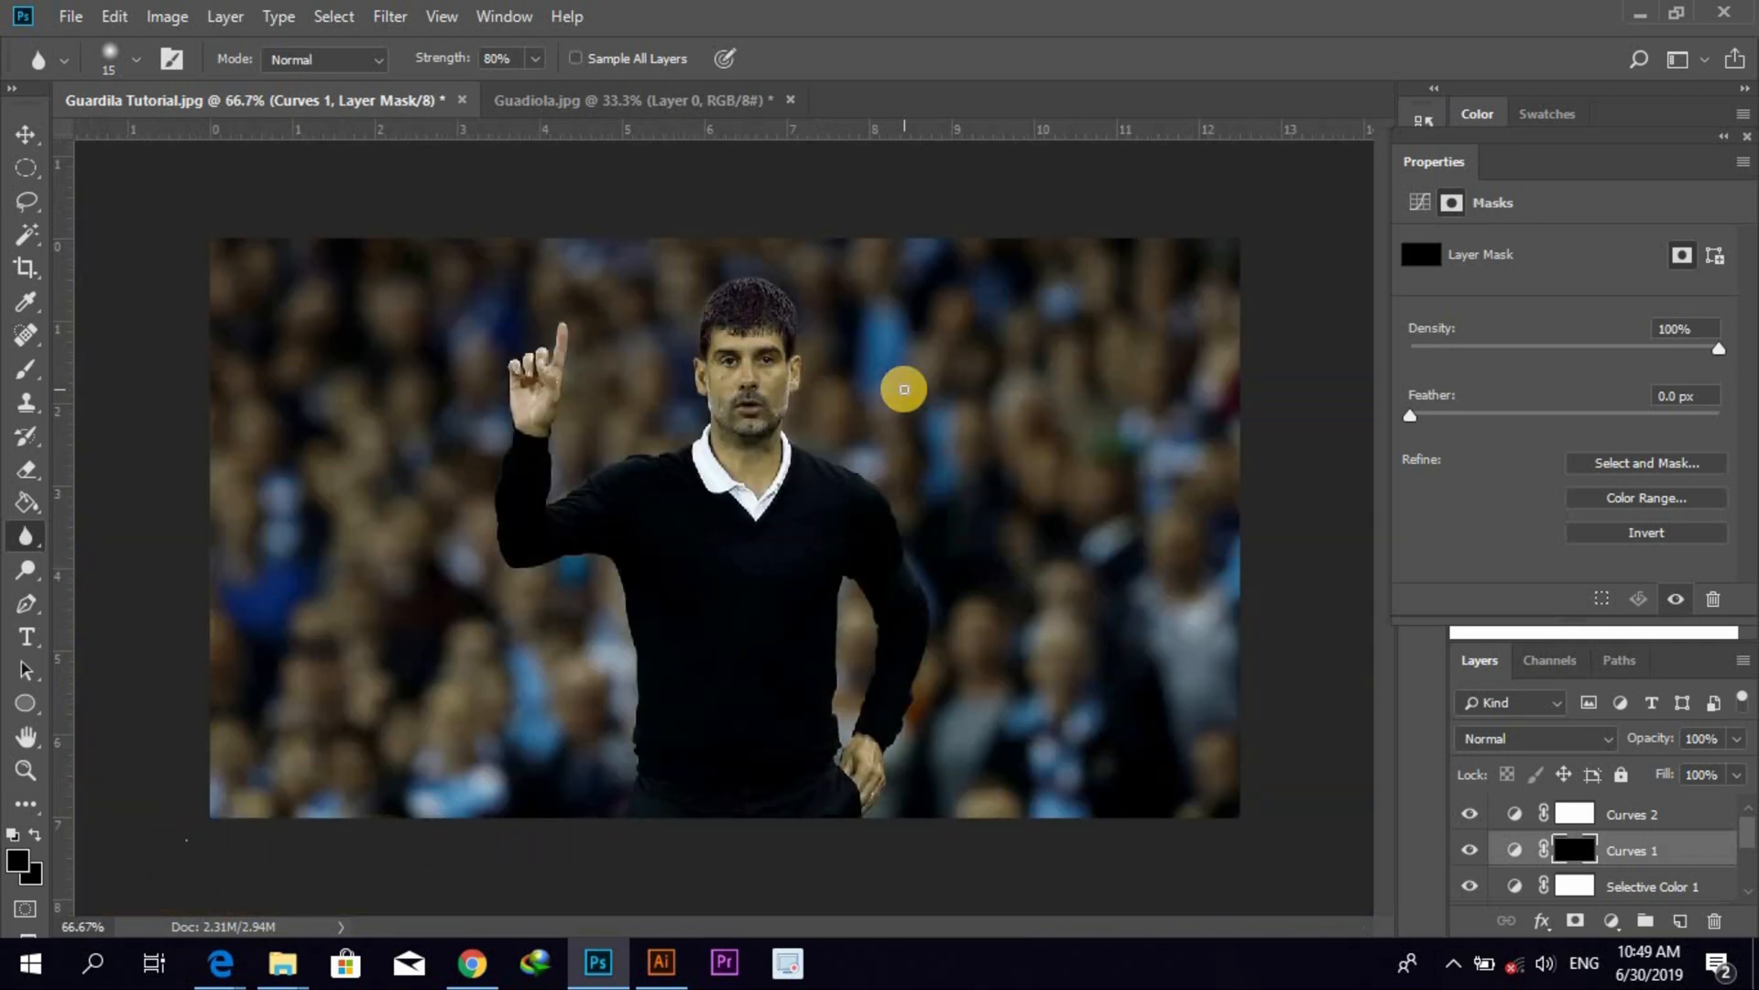
pyautogui.hotkey('ctrl', '+')
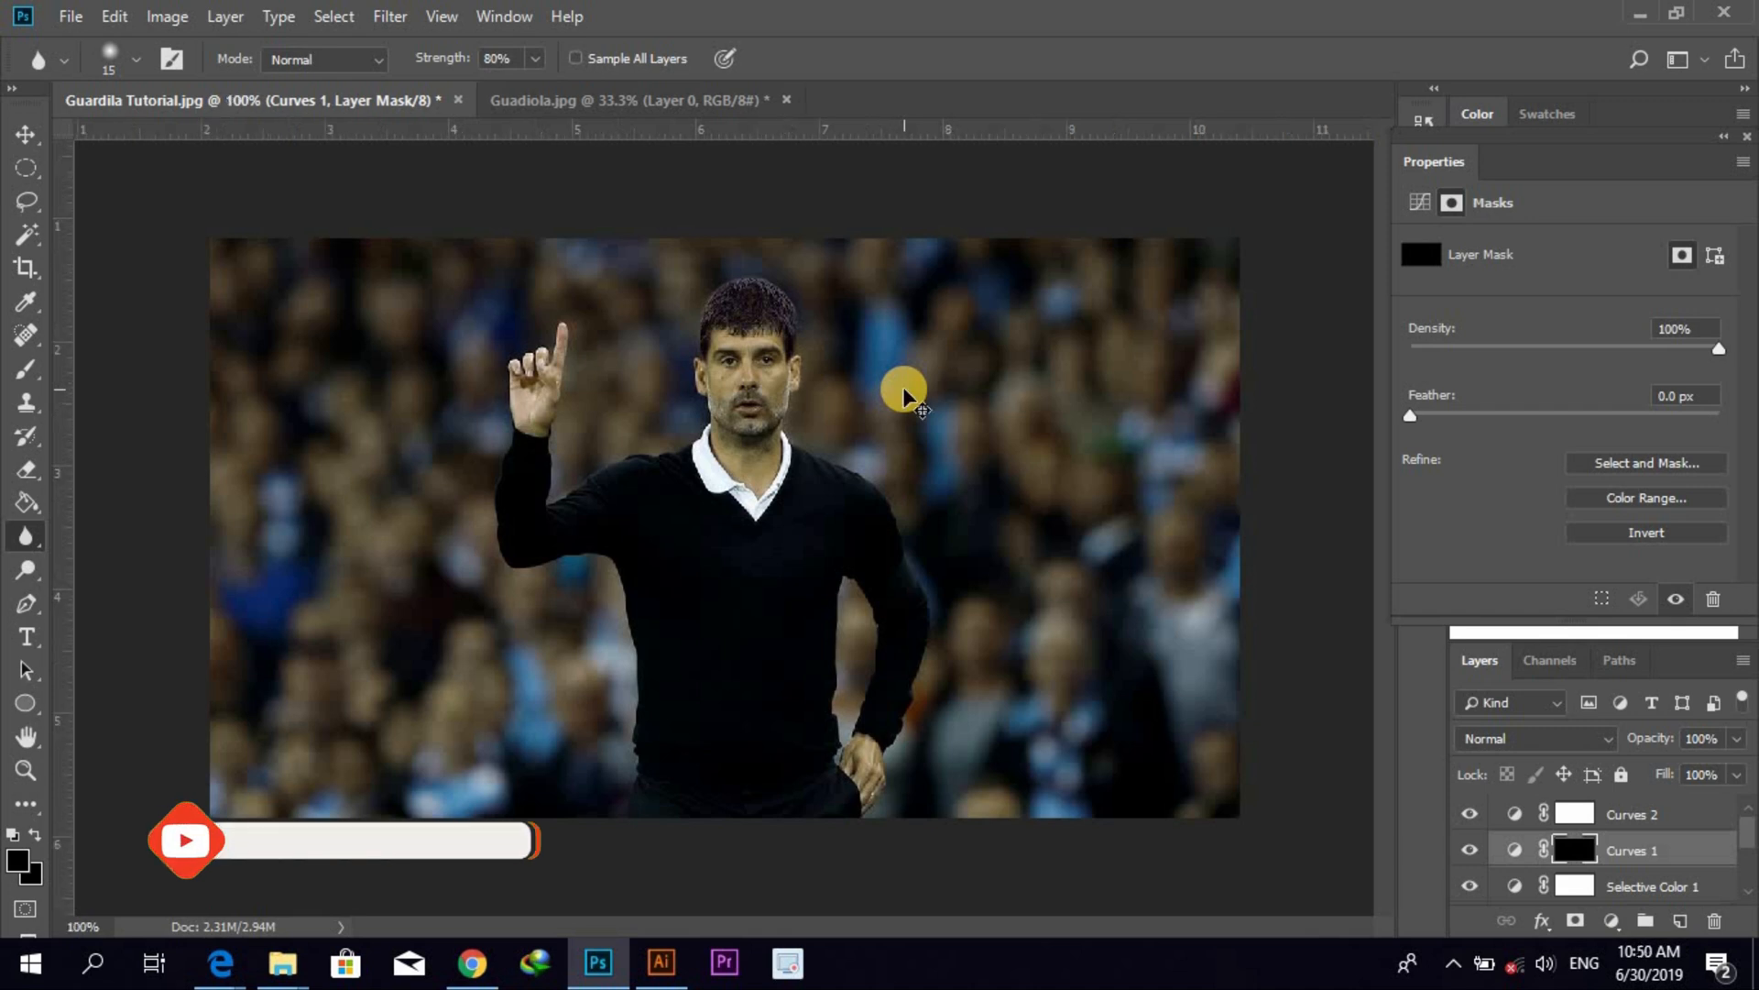